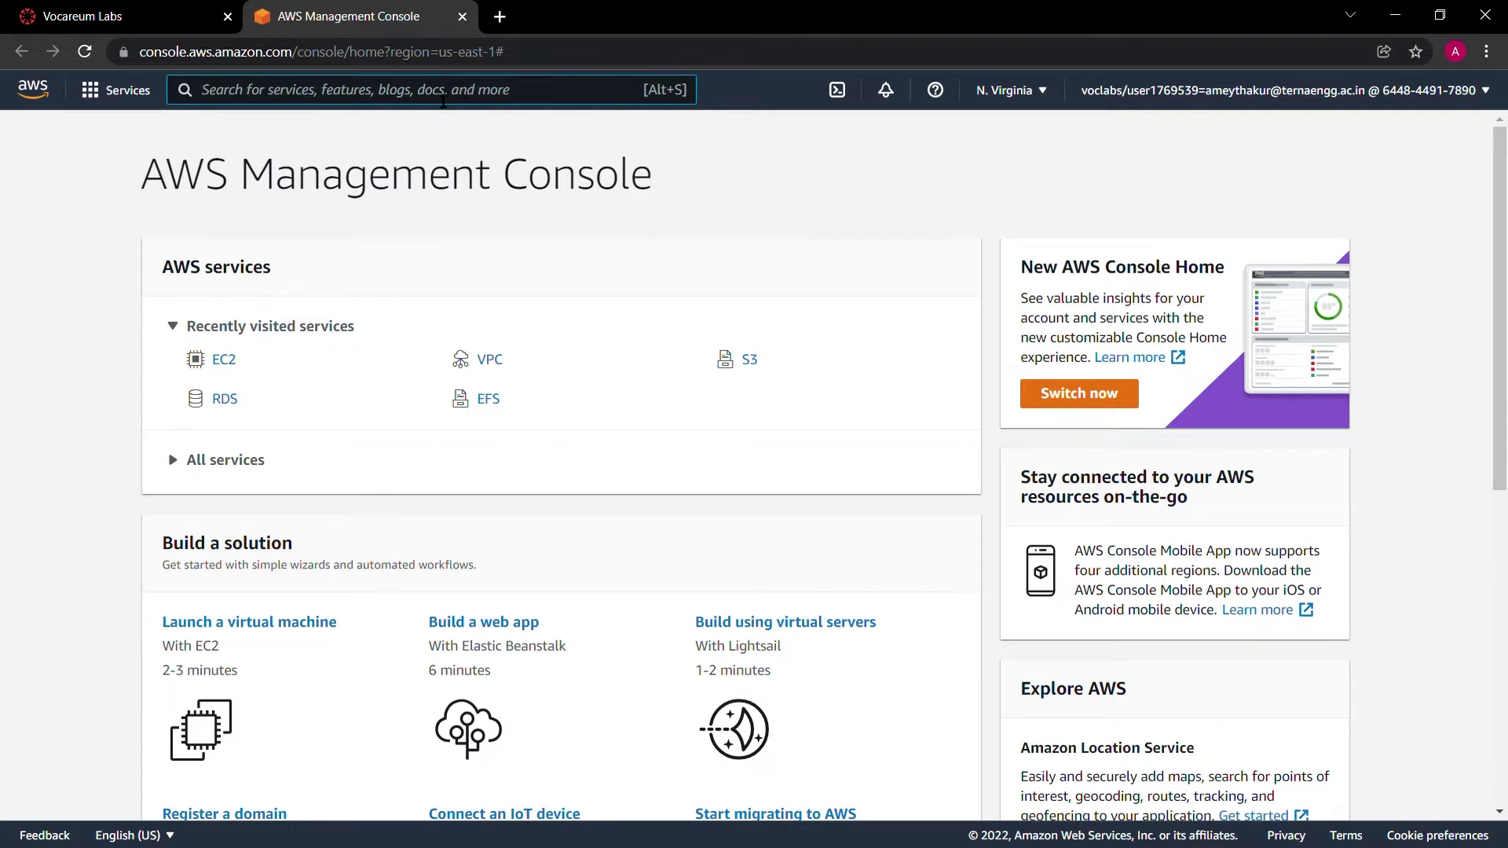
Step: Open the EC2 service and start launching a new instance
text(EC2)
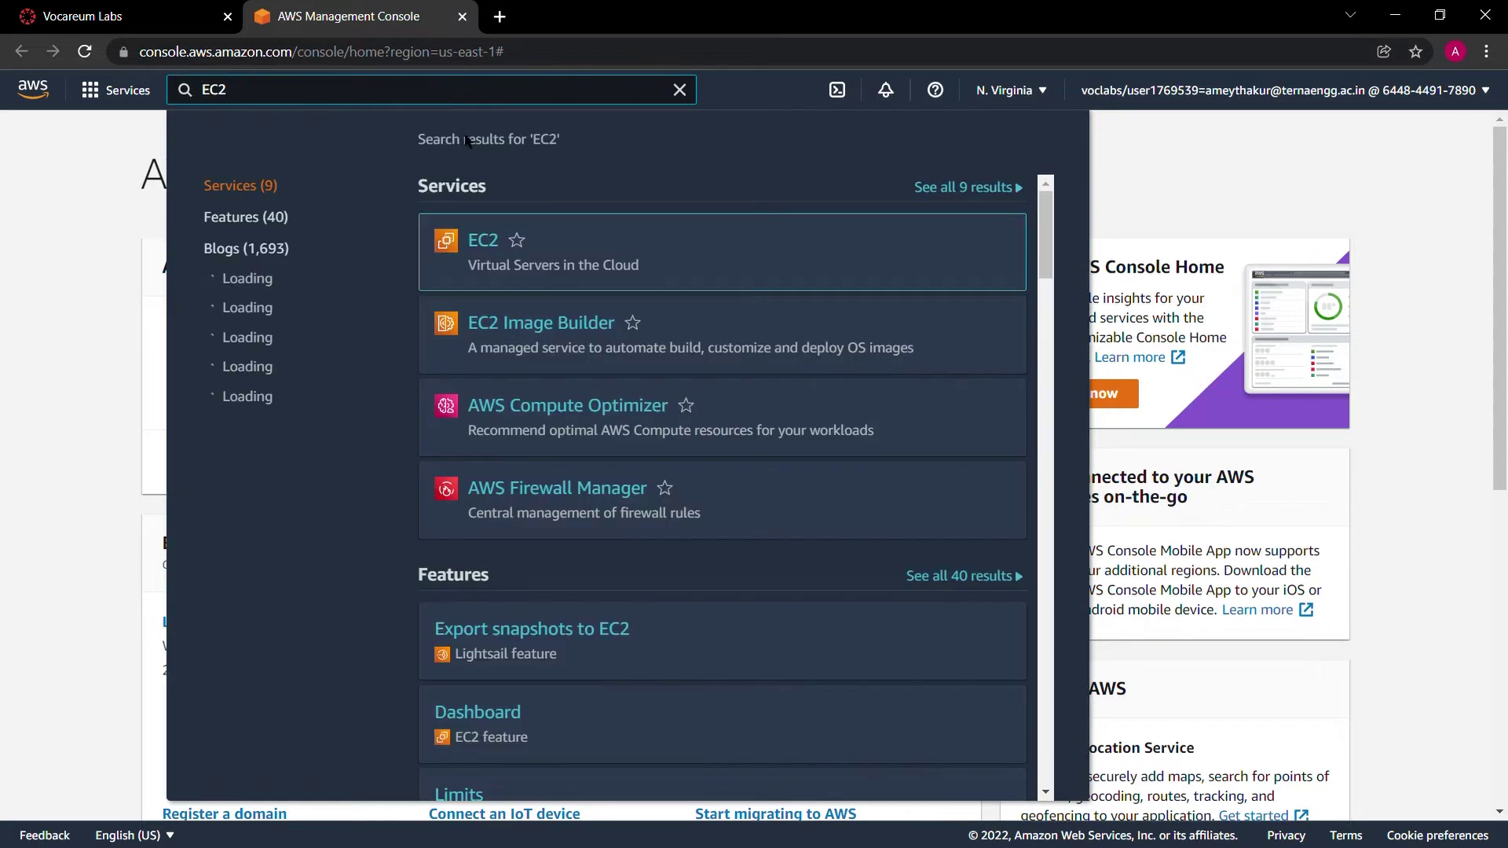
click(486, 245)
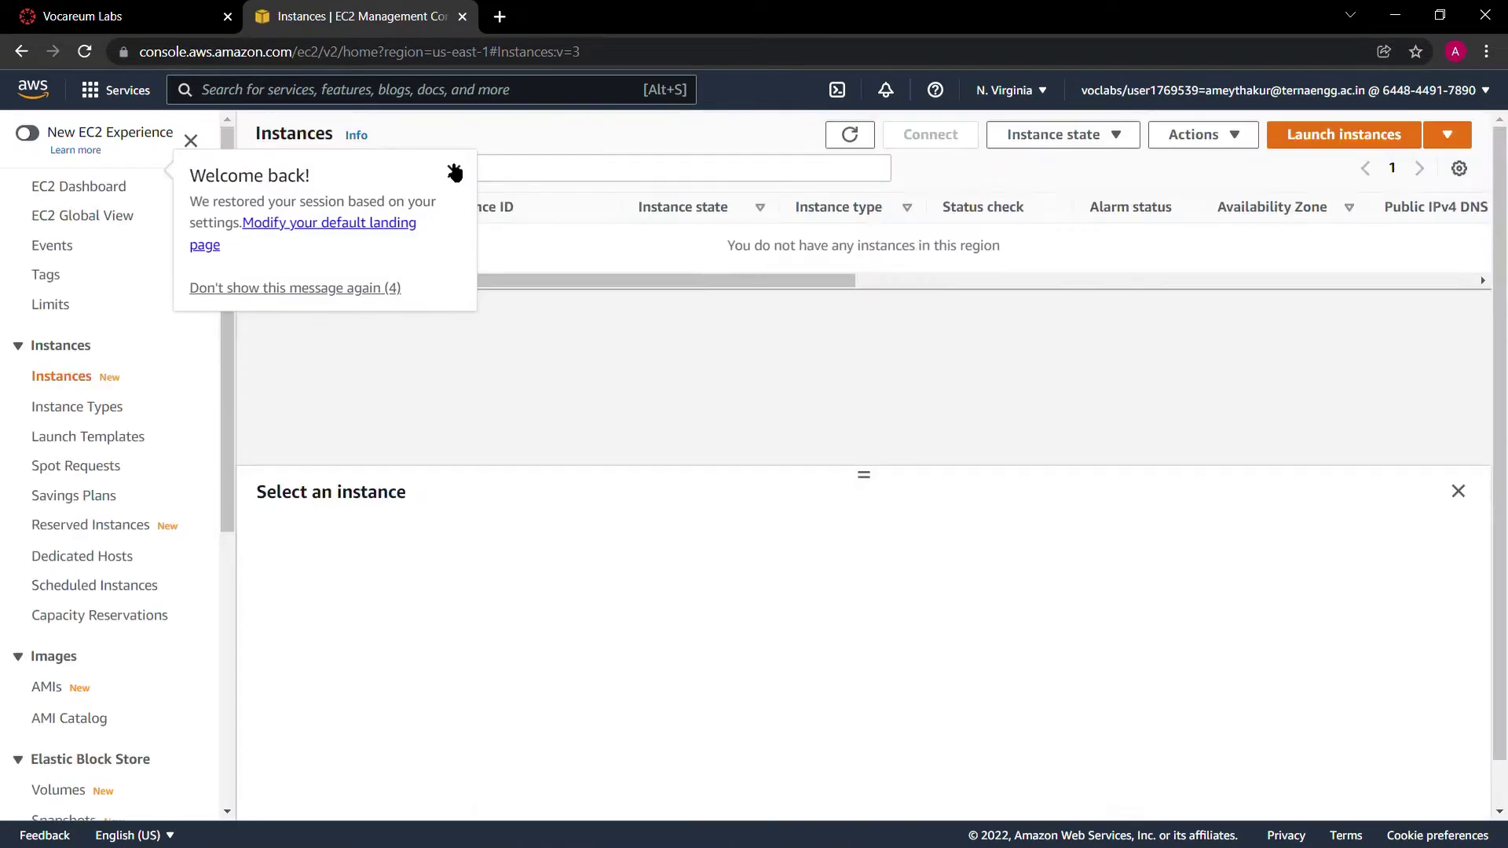
click(454, 171)
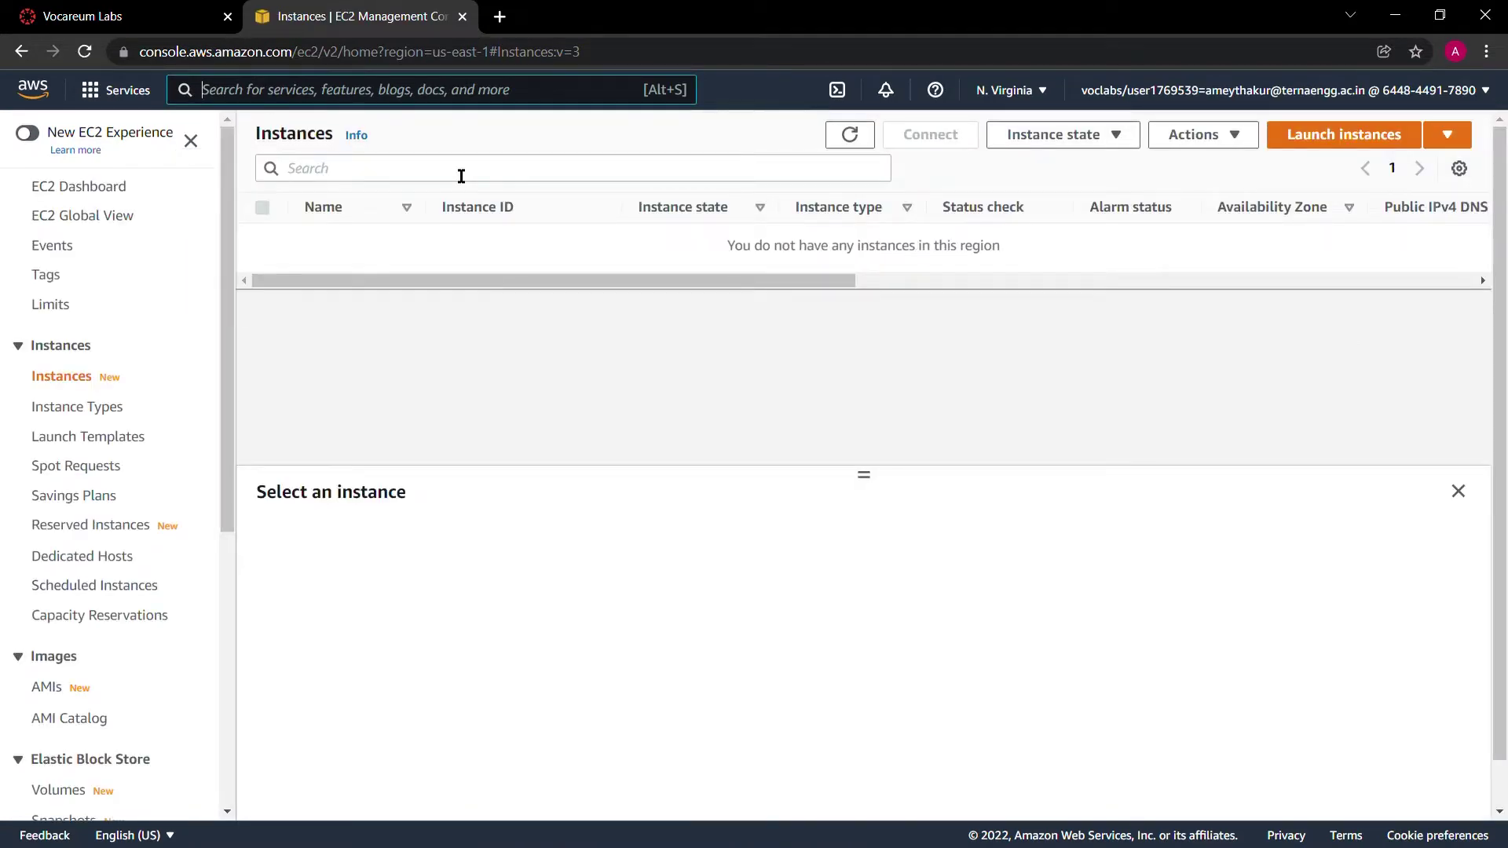
click(1362, 141)
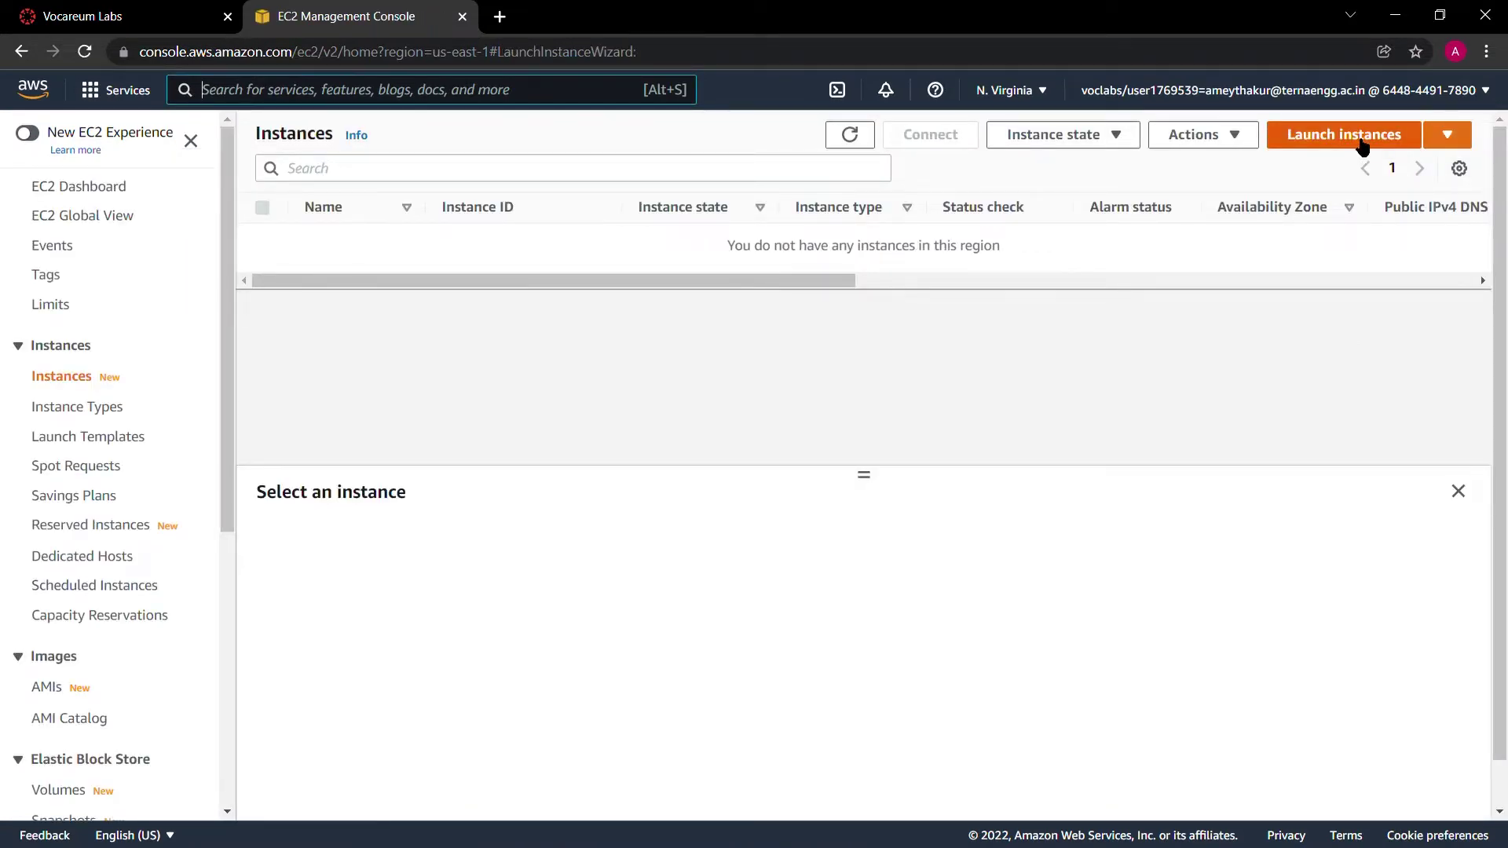
Step: Choose Microsoft Windows Server 2019 Base as the instance's machine image
scroll(688, 551, down, 3)
scroll(689, 550, down, 10)
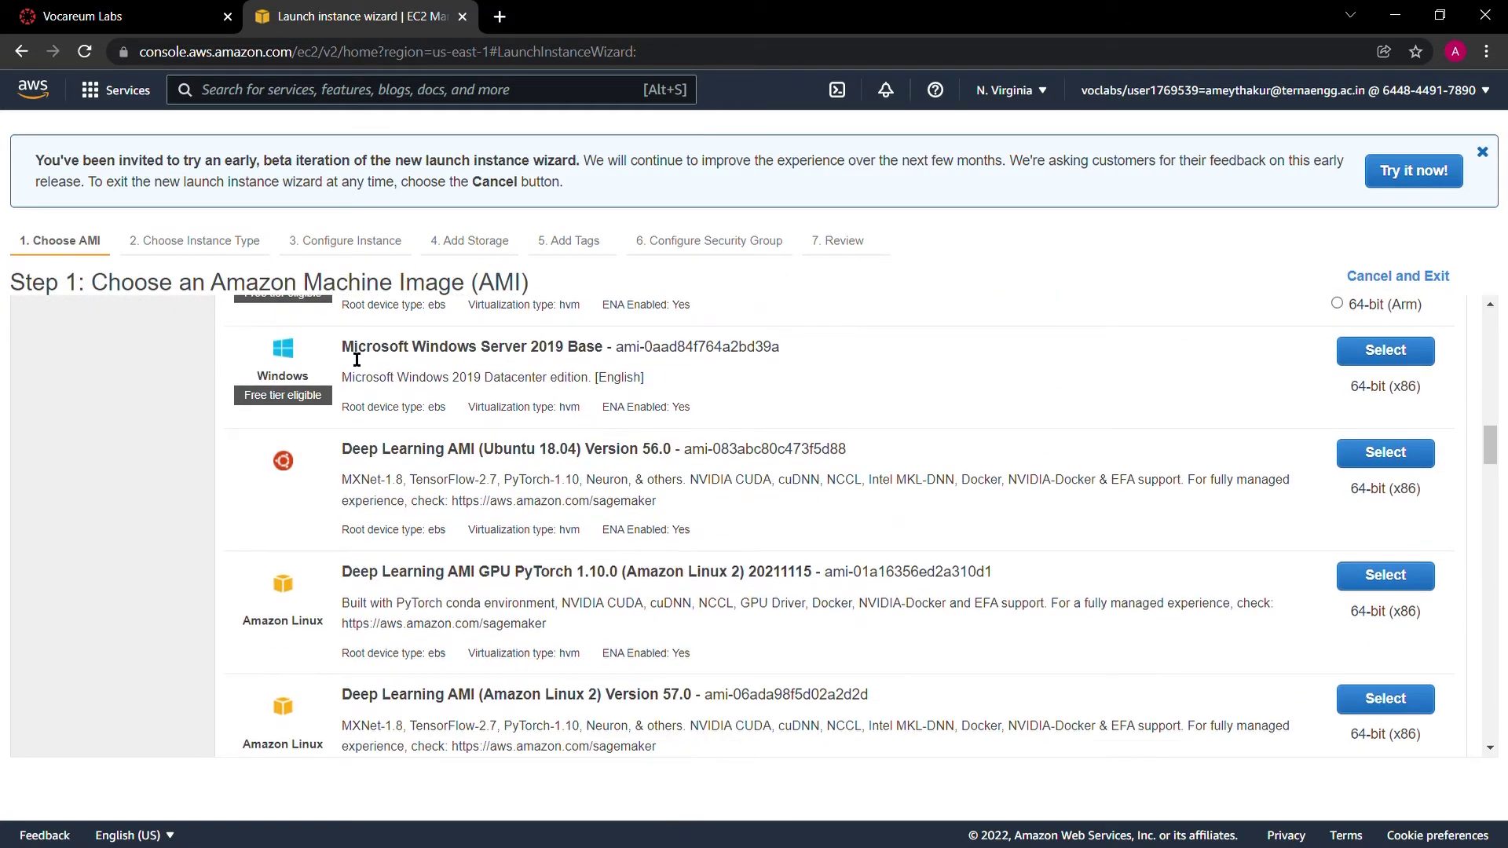
drag(344, 348, 601, 346)
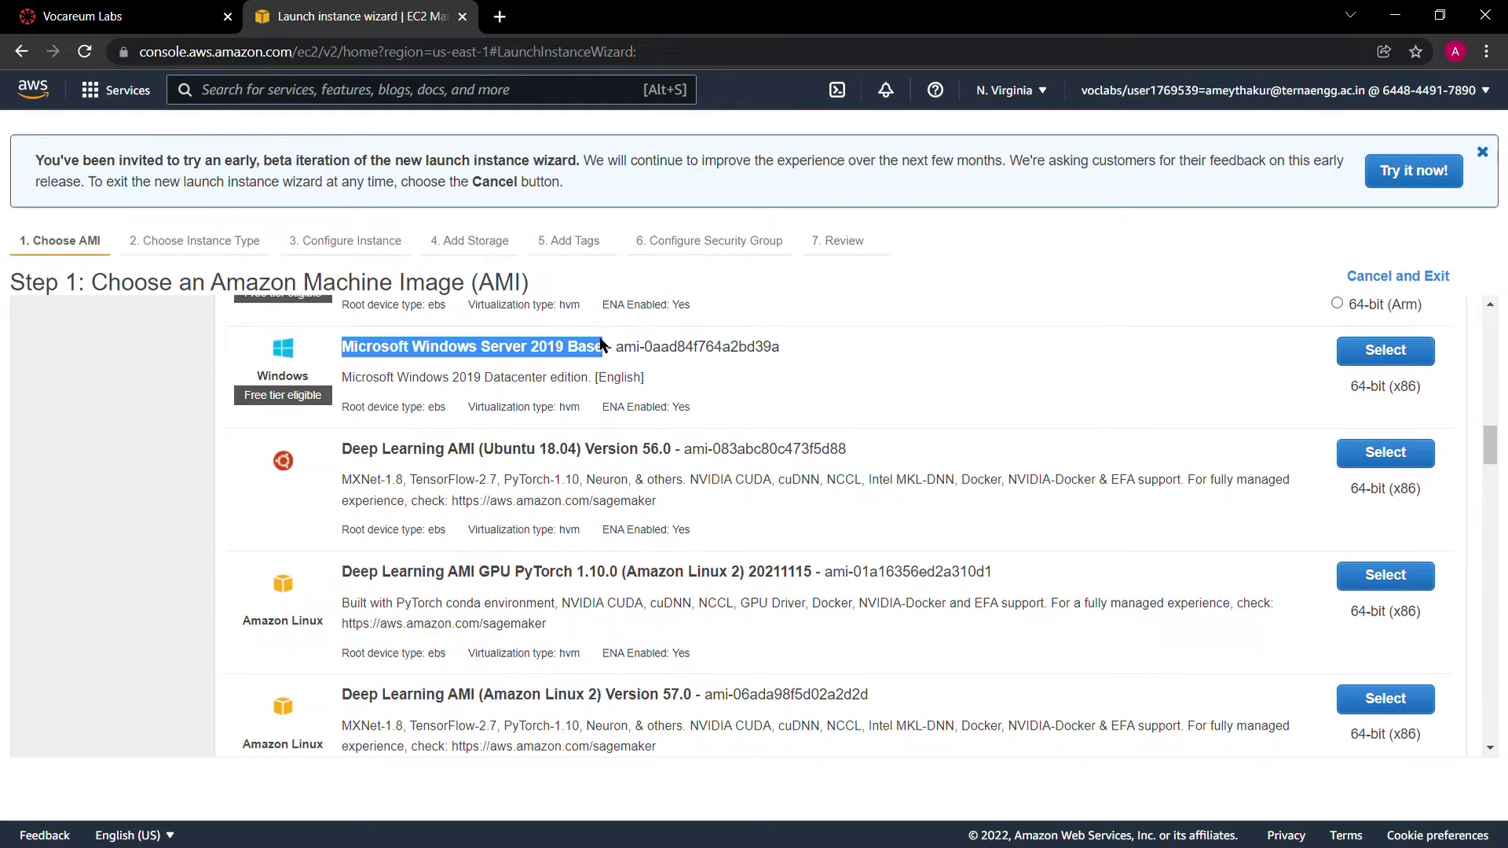
click(1370, 349)
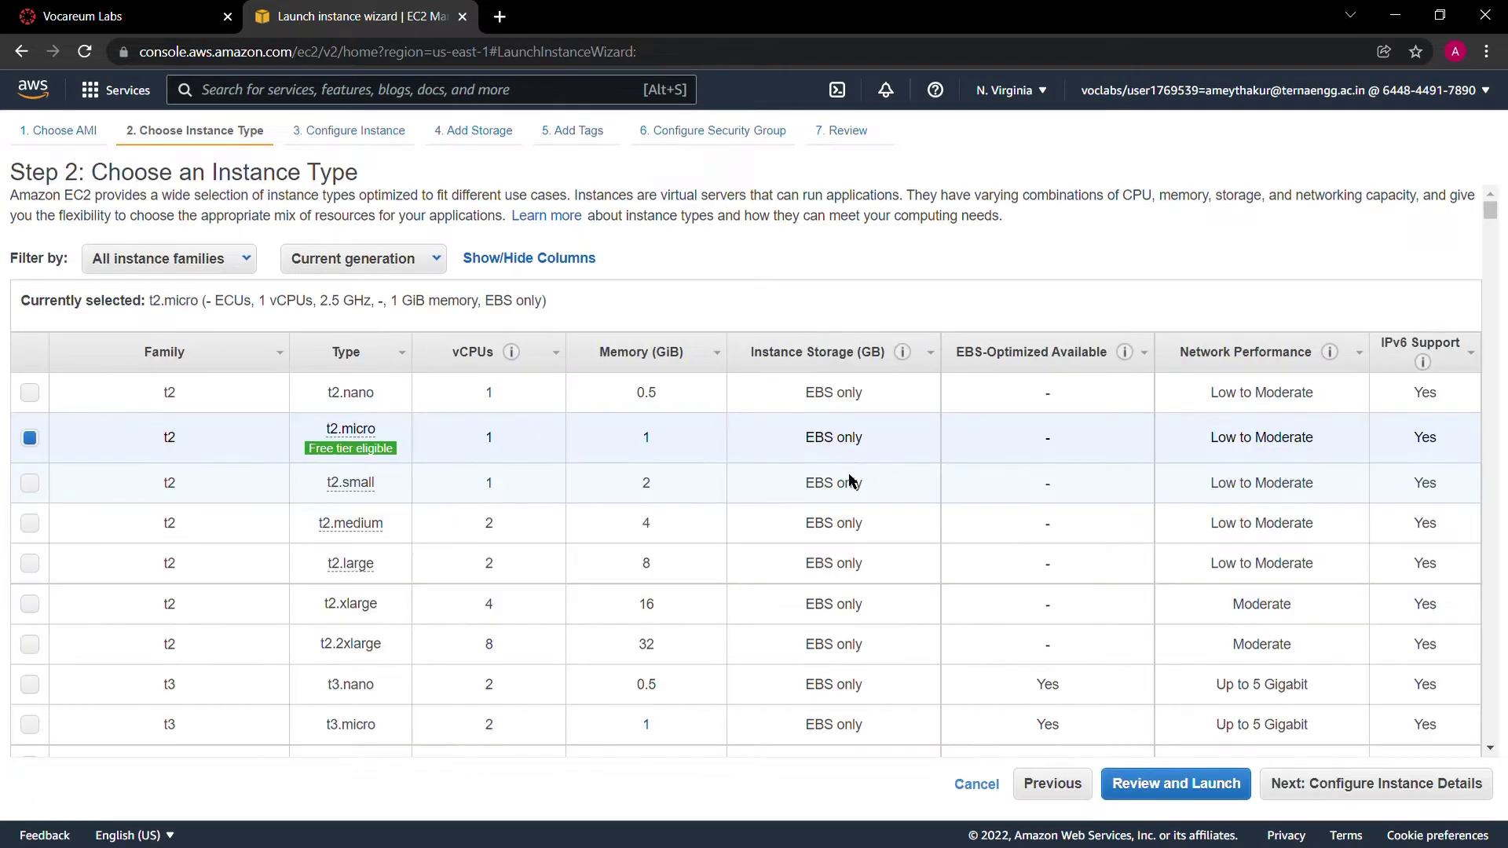
Step: Keep the free-tier t2.micro instance type and accept the default instance details
mouse_move(381, 459)
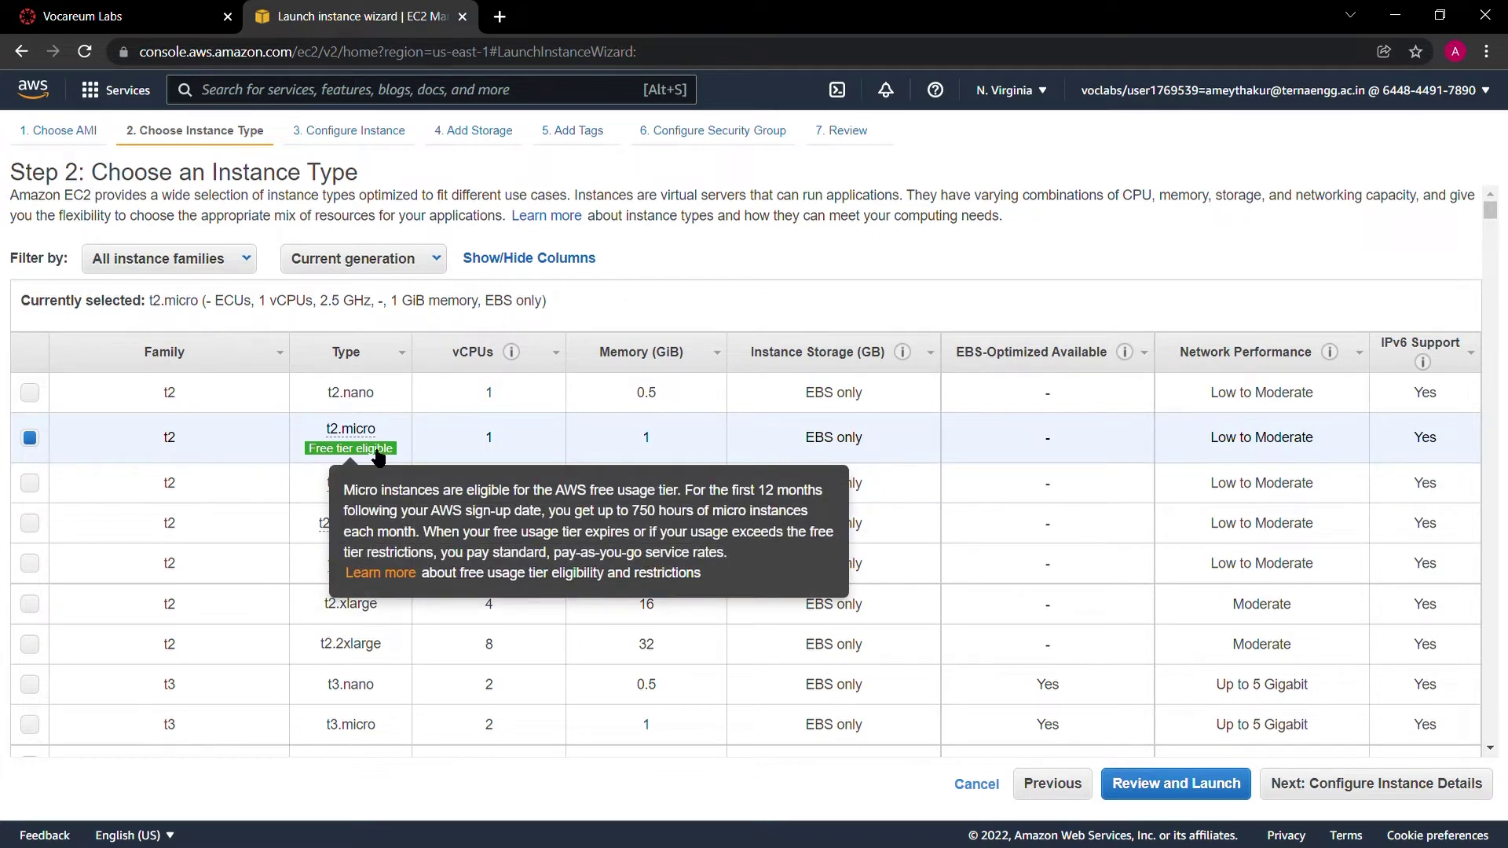
click(1376, 792)
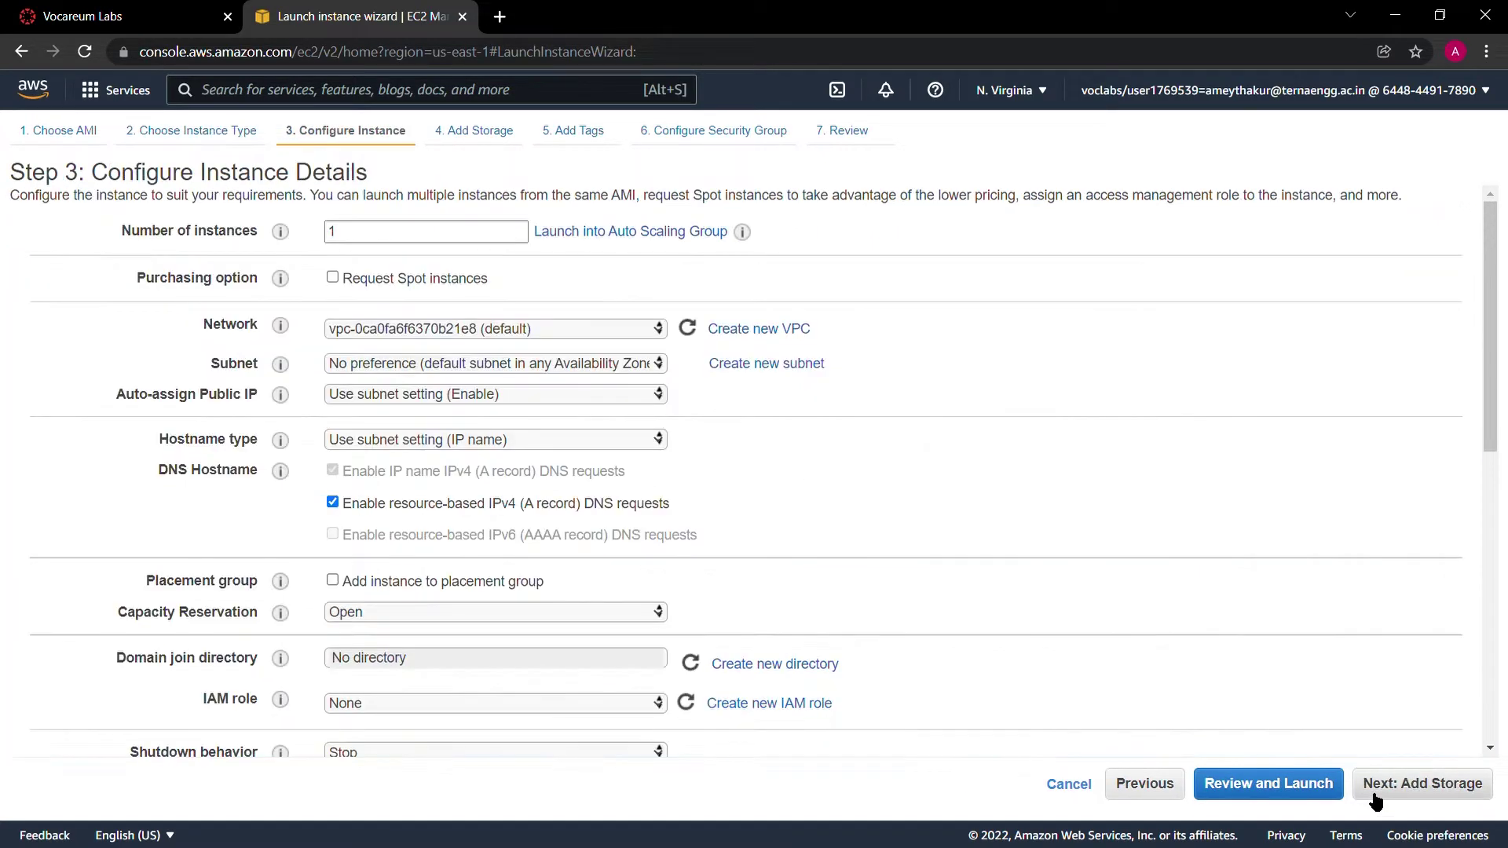
click(1426, 798)
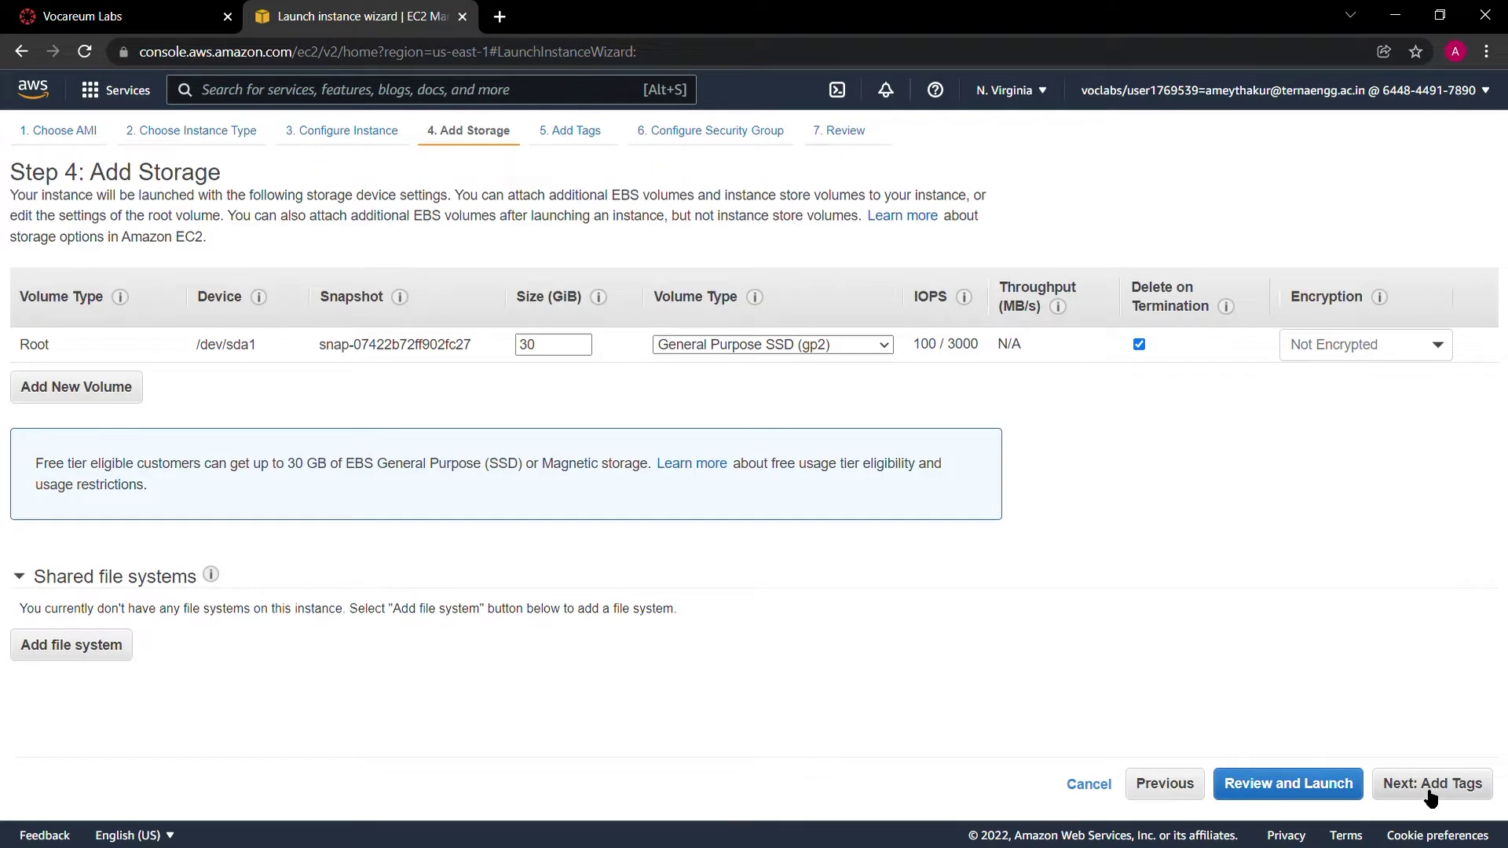
Step: Accept the default storage and add a tag with key Name and value PC-1
click(1430, 796)
click(33, 469)
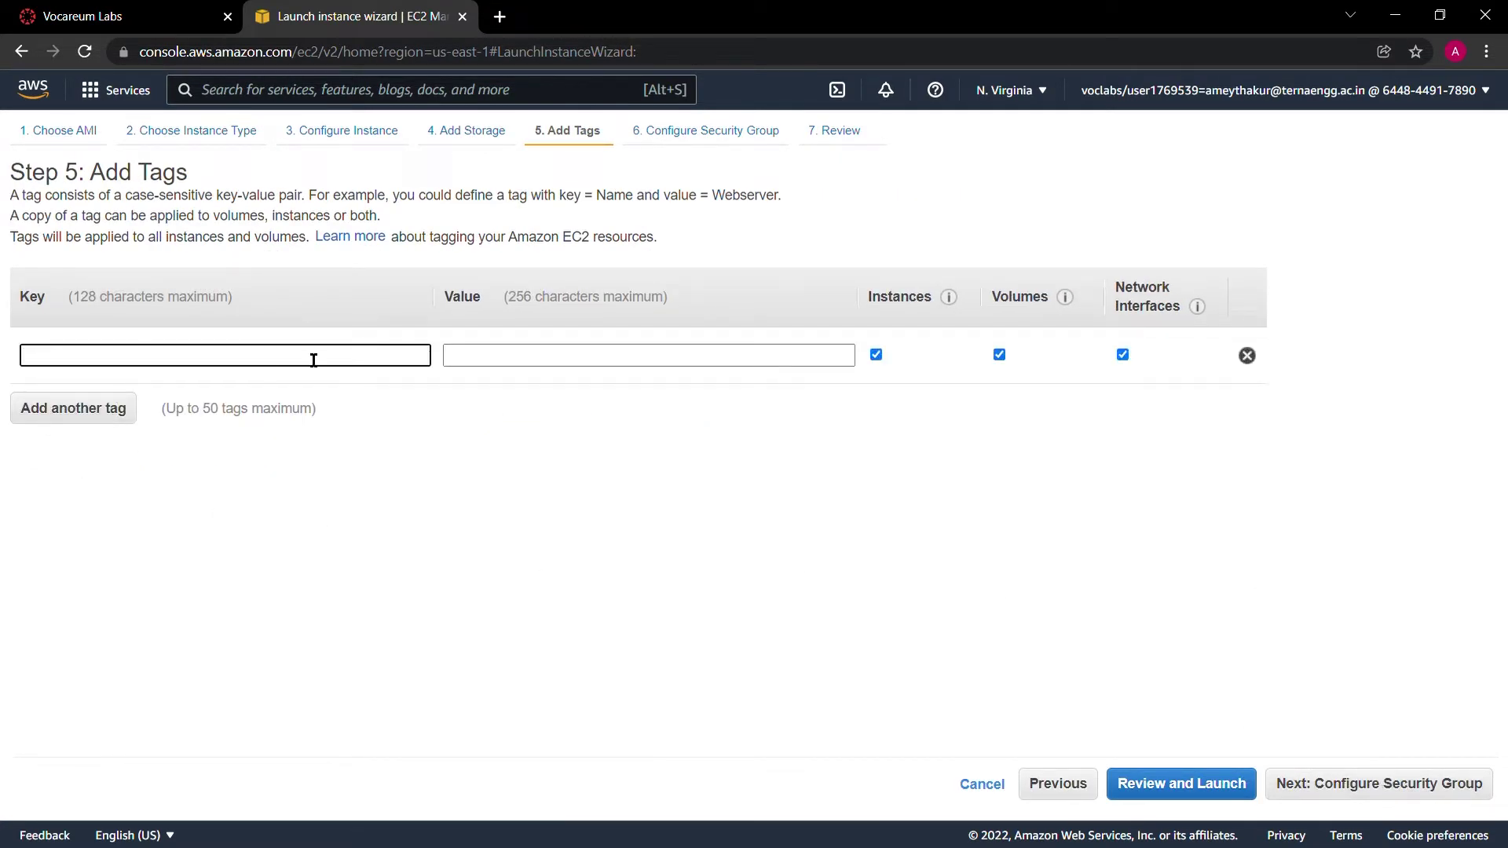
text(Name)
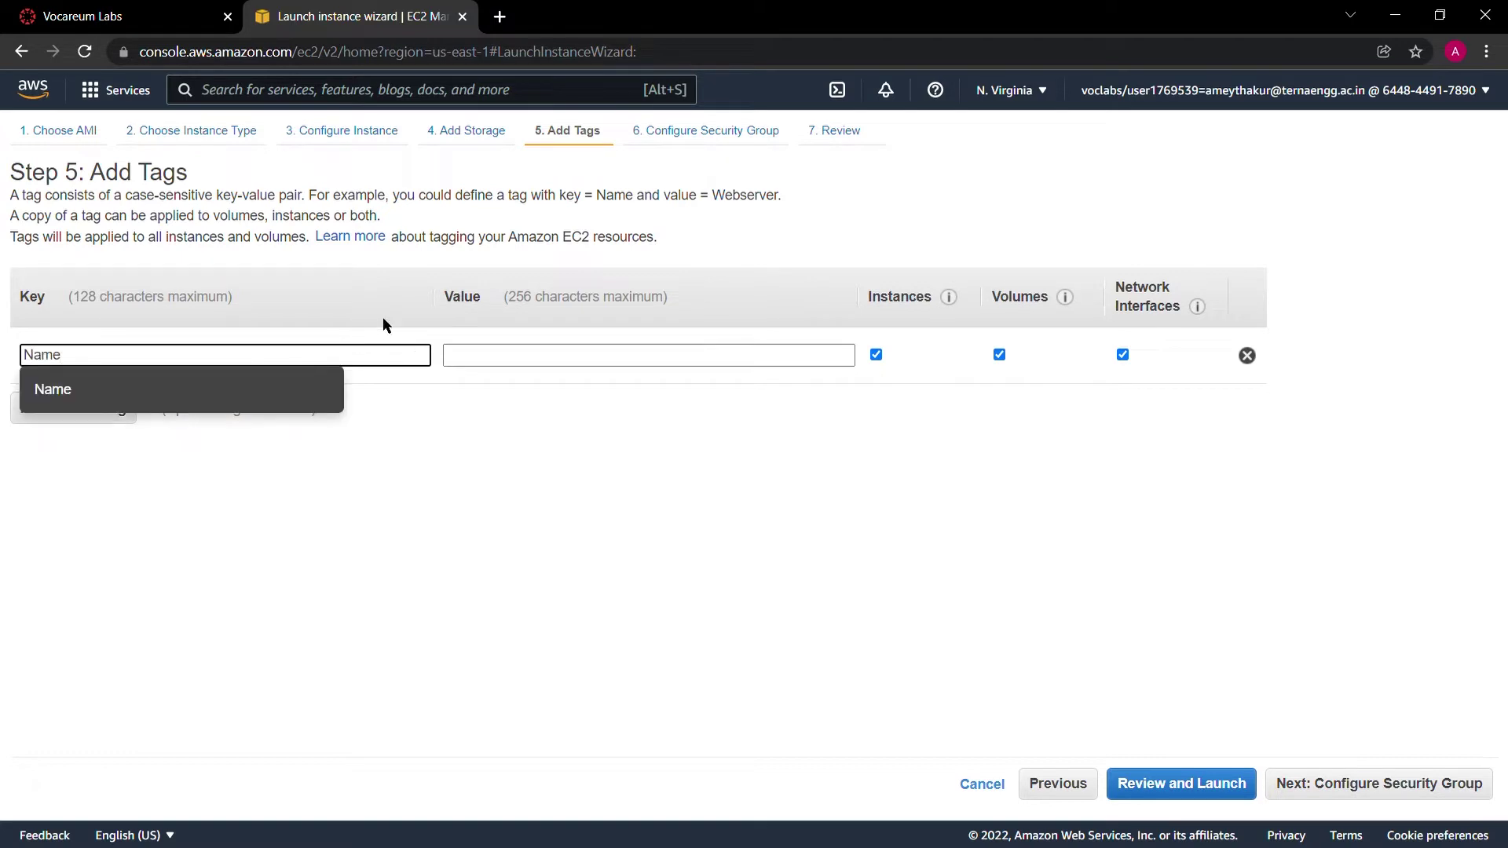
click(529, 363)
text(PC)
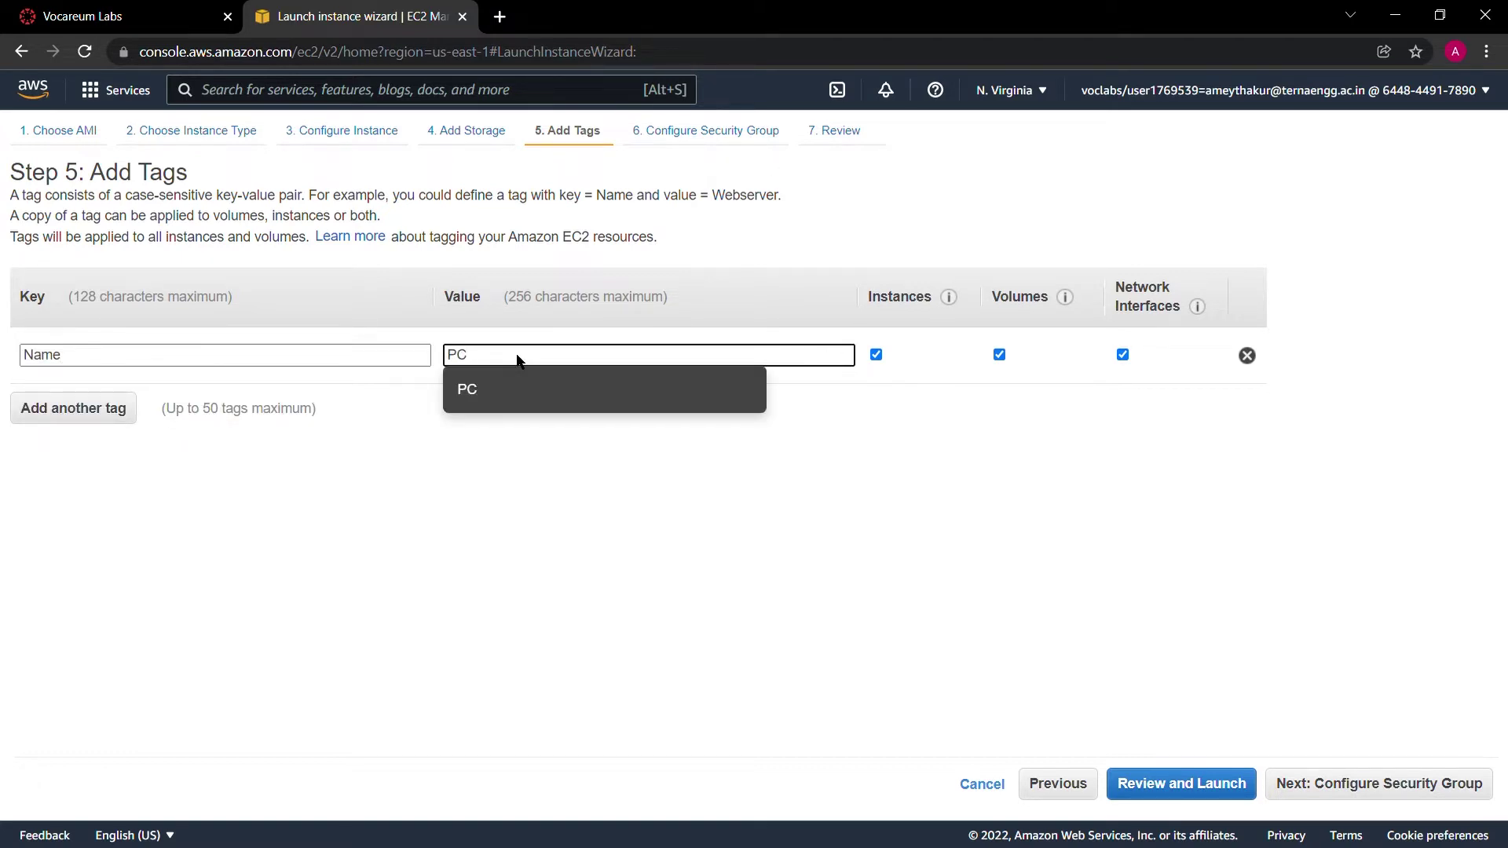
text(-1)
click(876, 501)
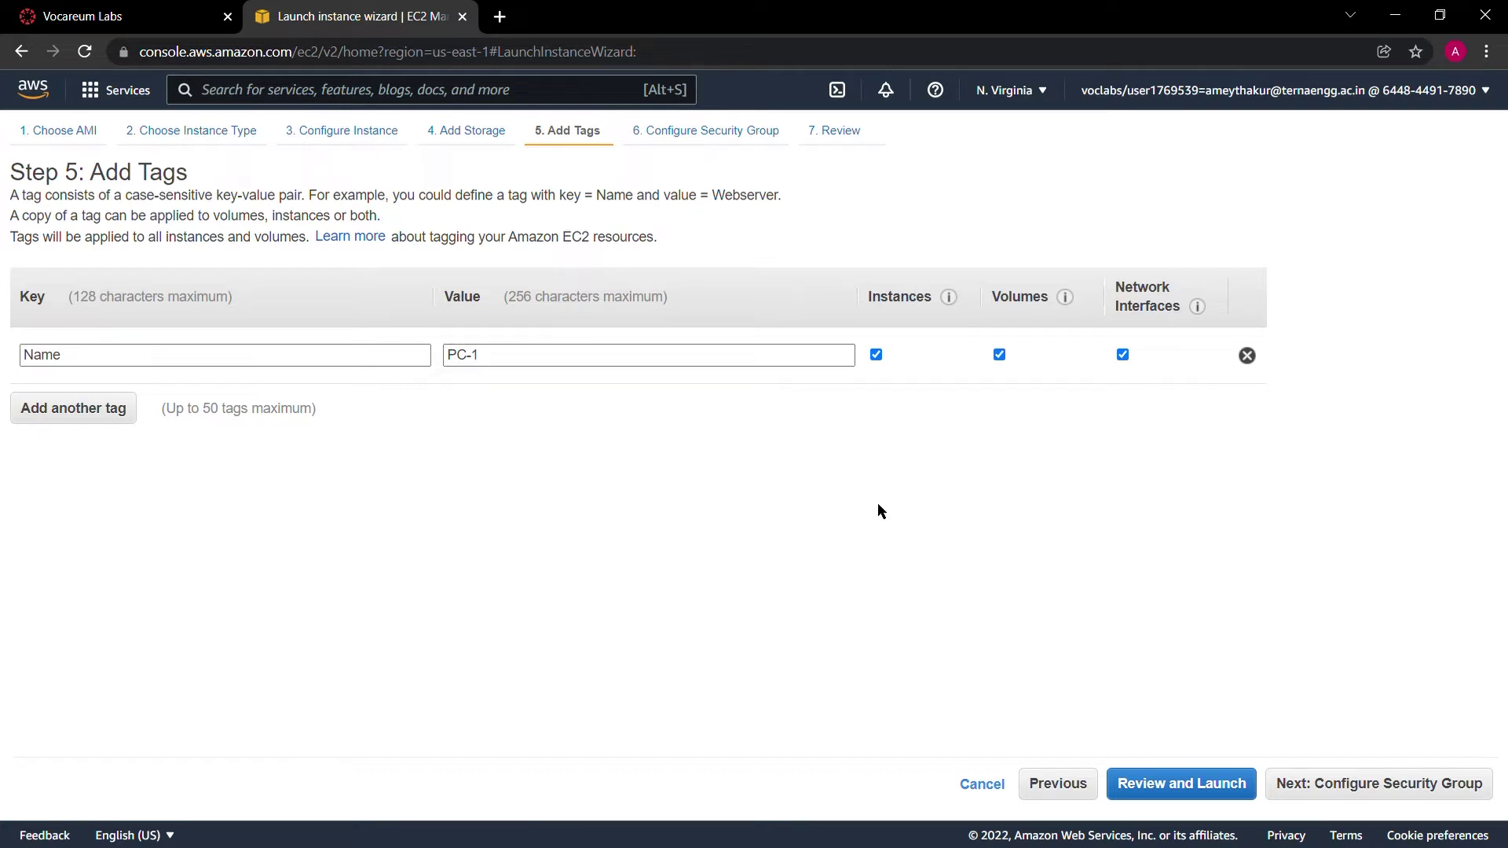
Step: Add an HTTP rule to the new security group and limit its source to 0.0.0.0/0
click(1375, 793)
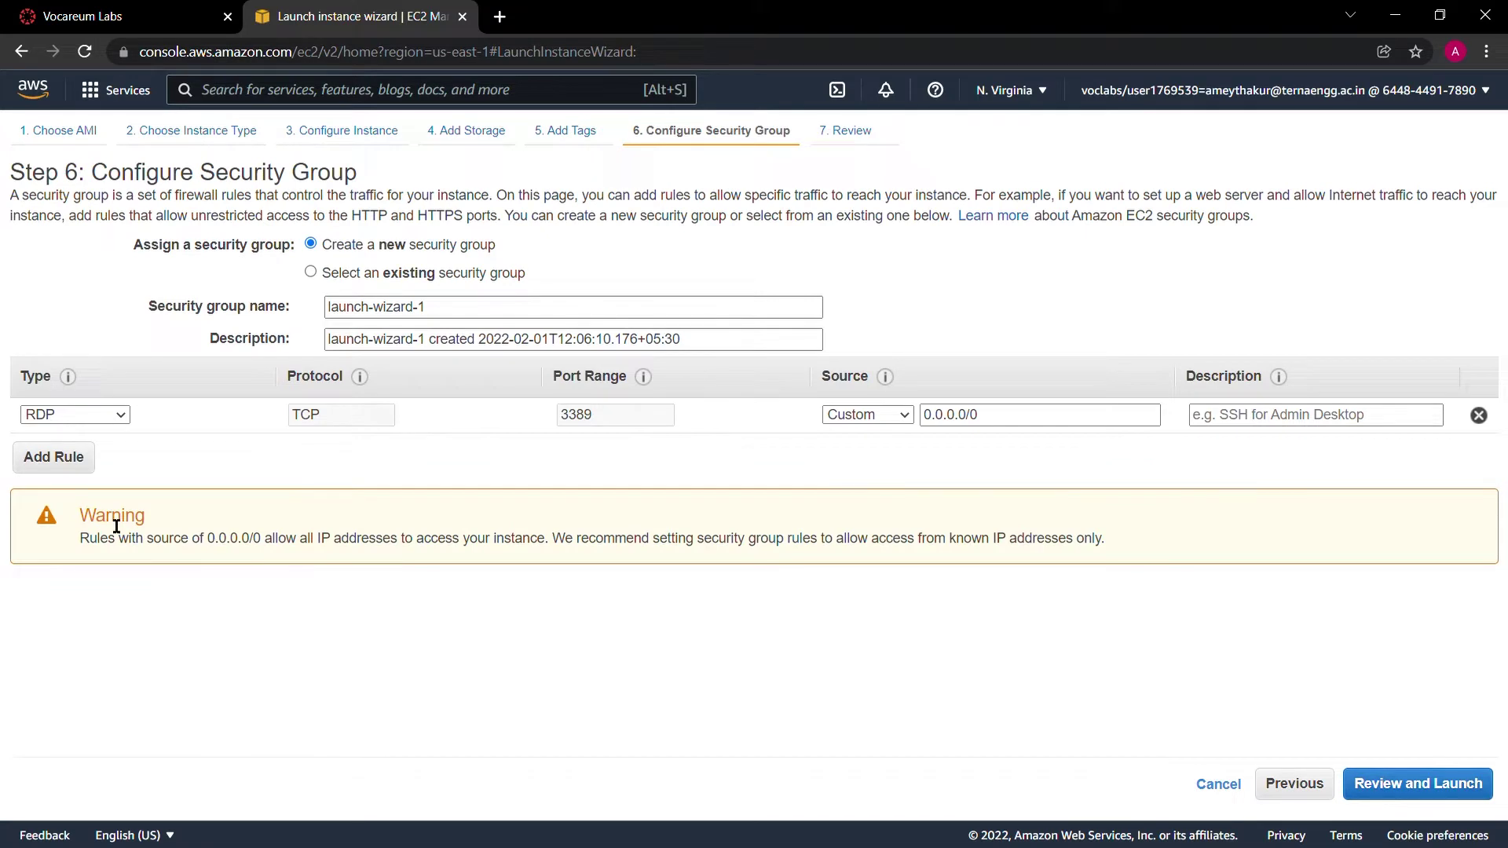
click(62, 467)
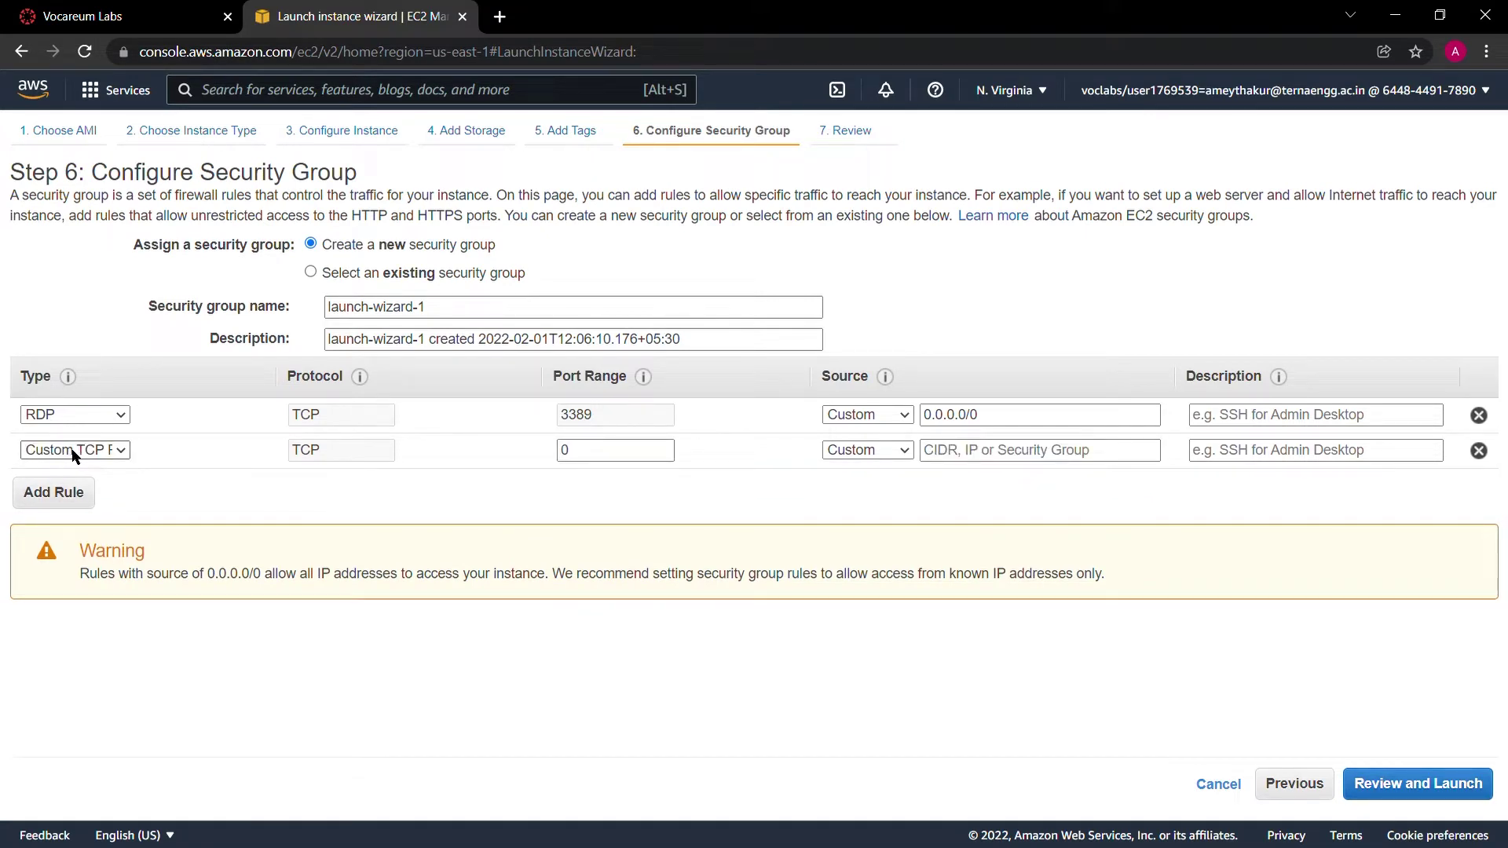
click(73, 452)
click(92, 714)
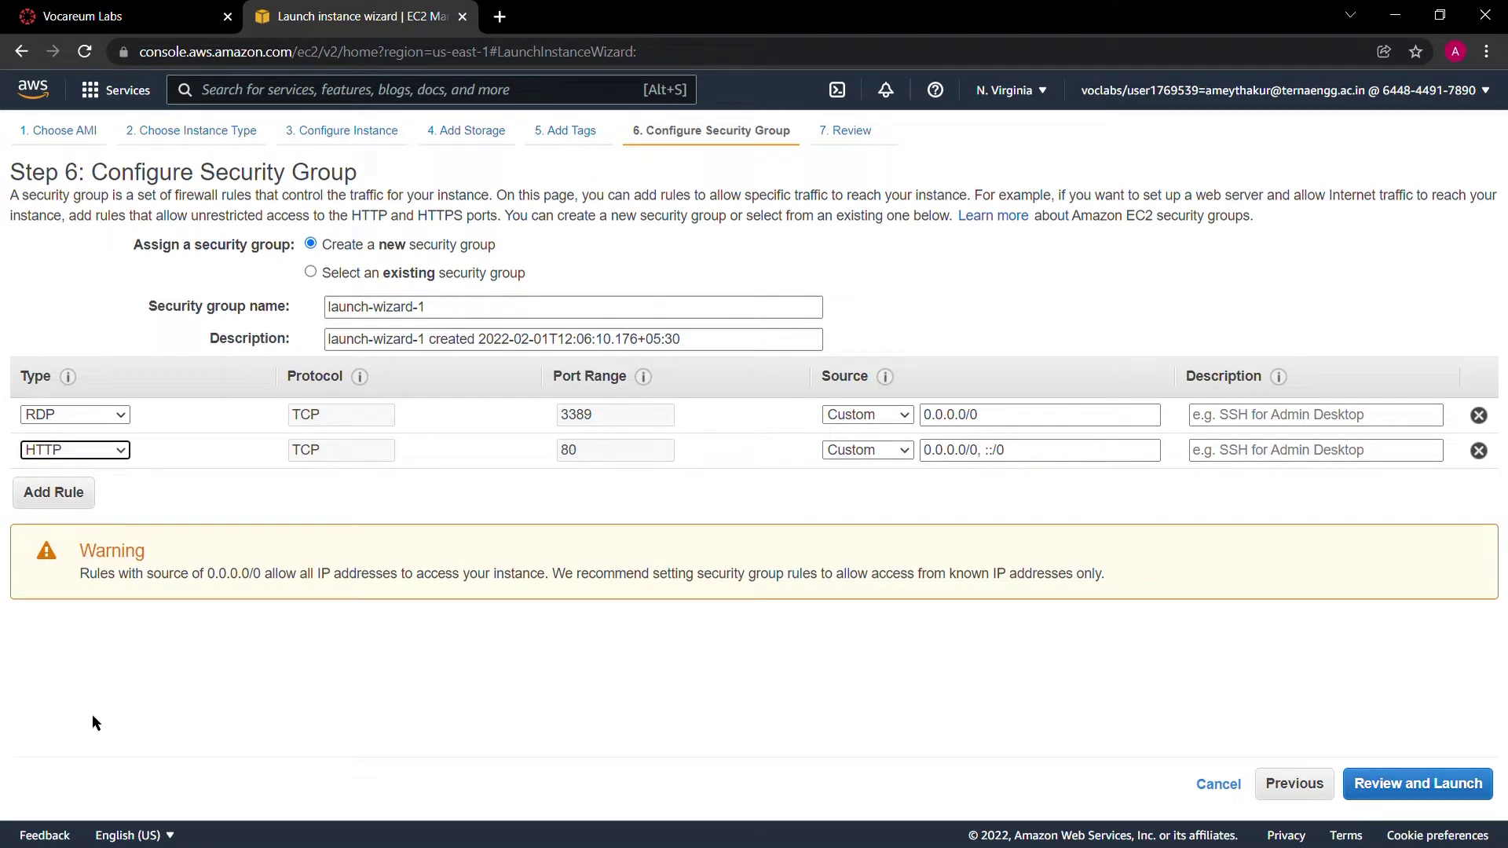
click(1012, 465)
drag(1012, 466, 986, 469)
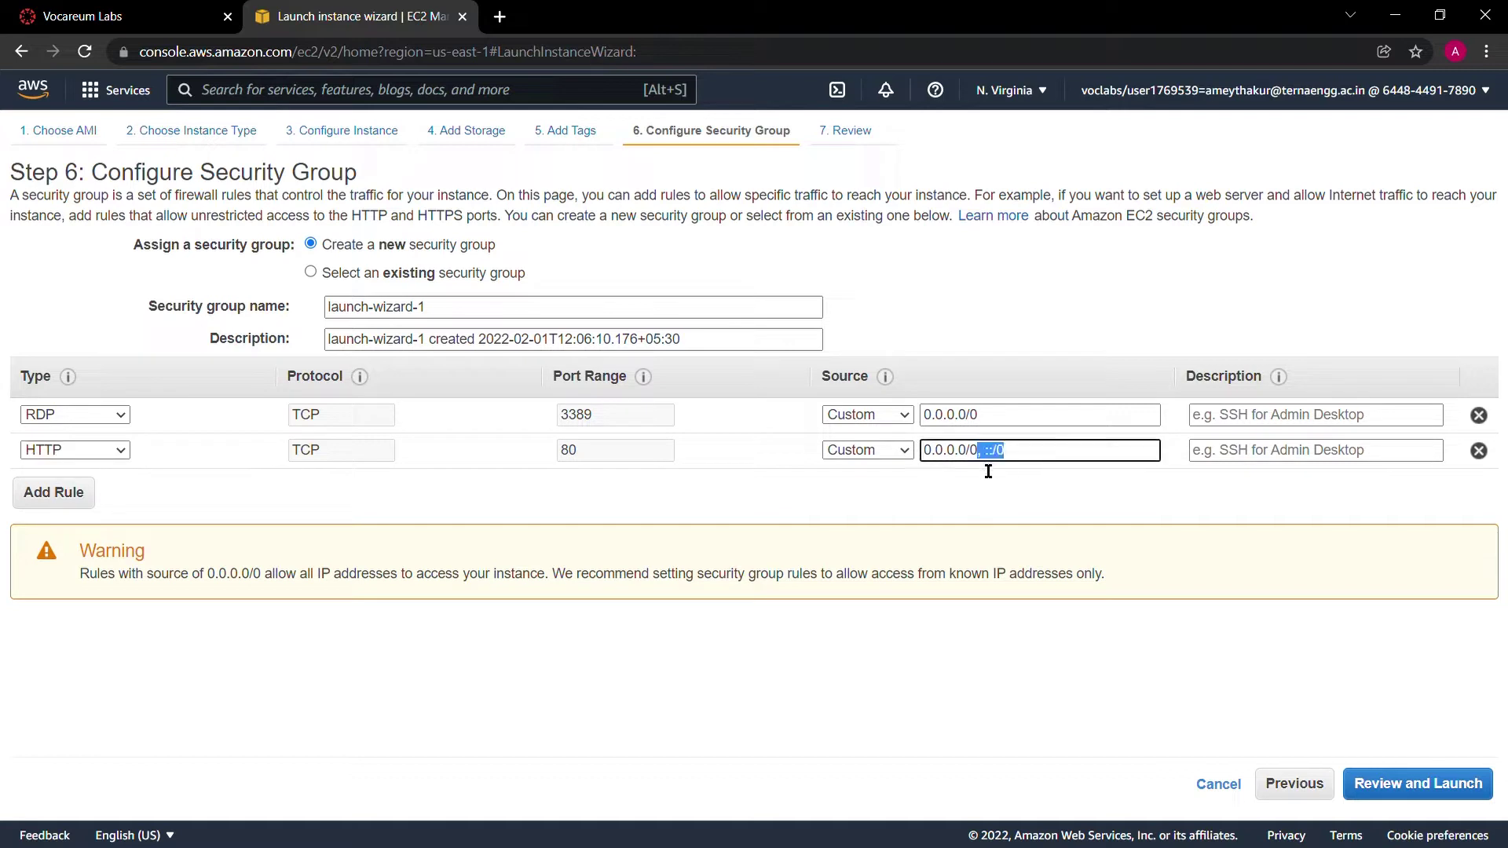
key(BackSpace)
click(567, 481)
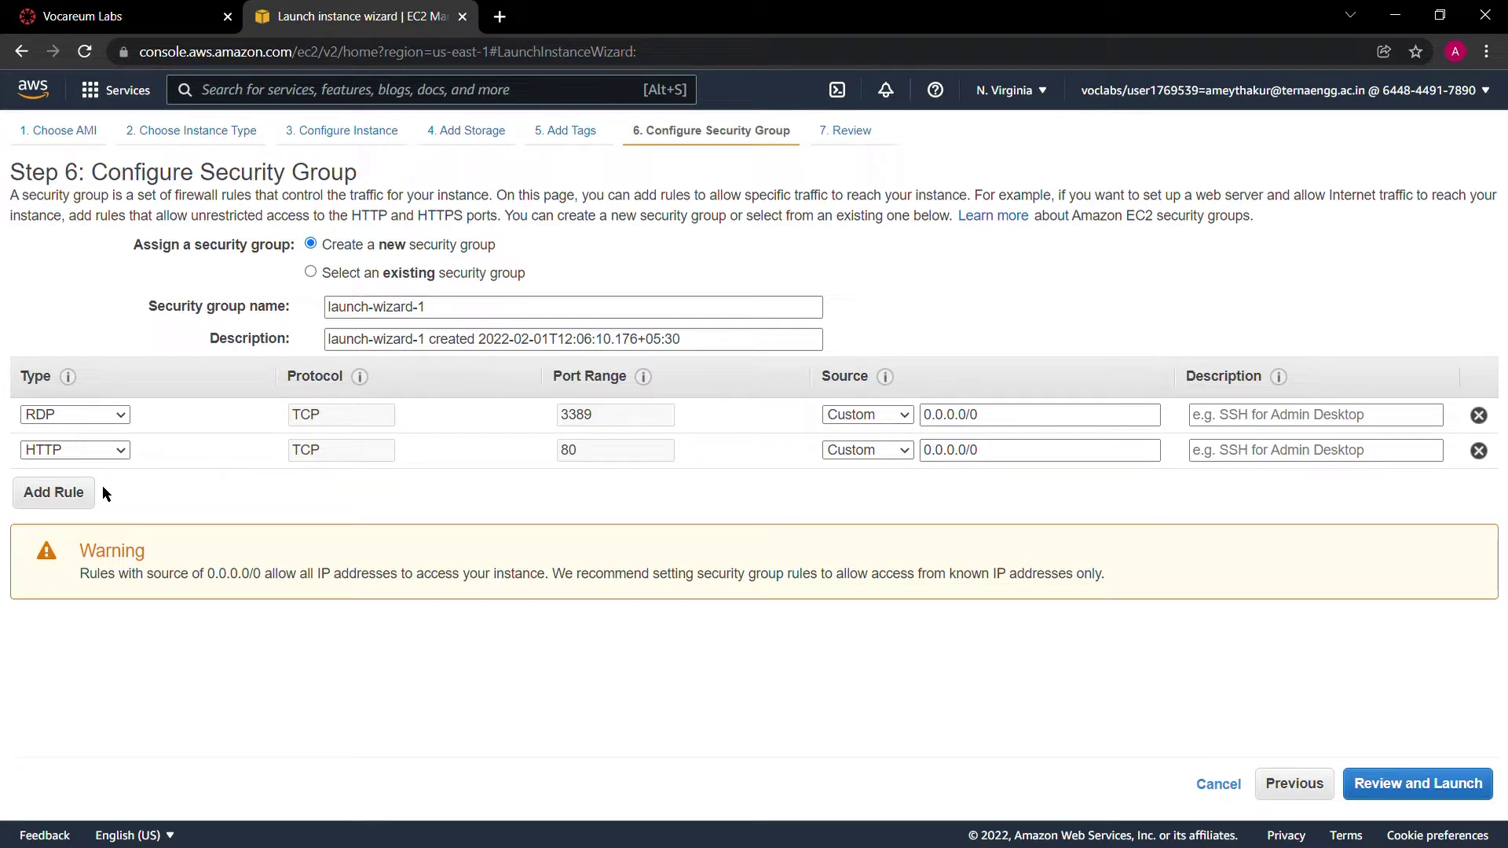
Step: Review the launch summary including the security group's HTTP rule, and proceed to the key pair selection
click(1443, 795)
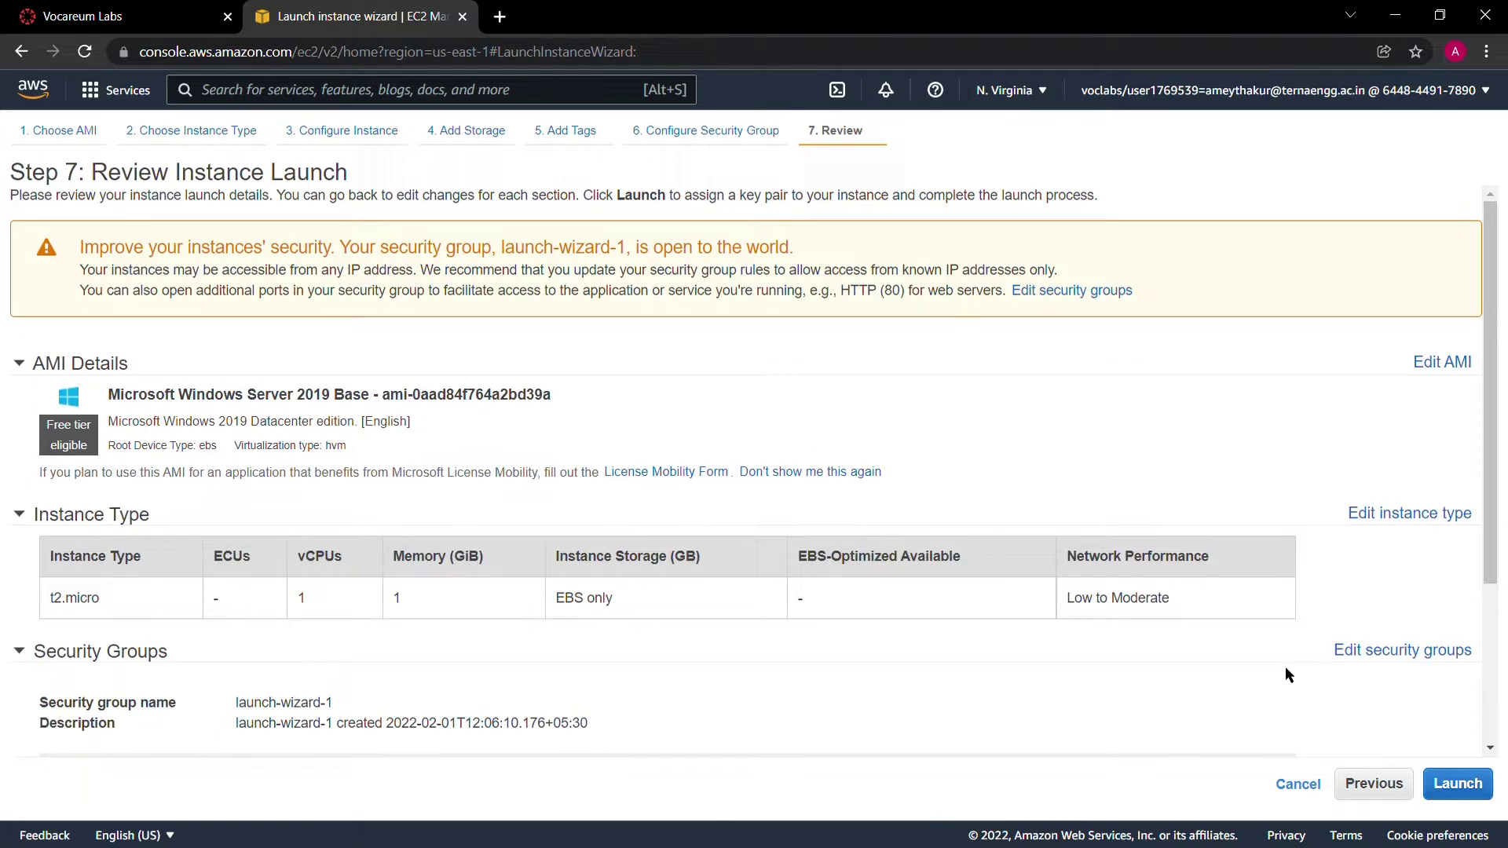
scroll(1283, 670, down, 3)
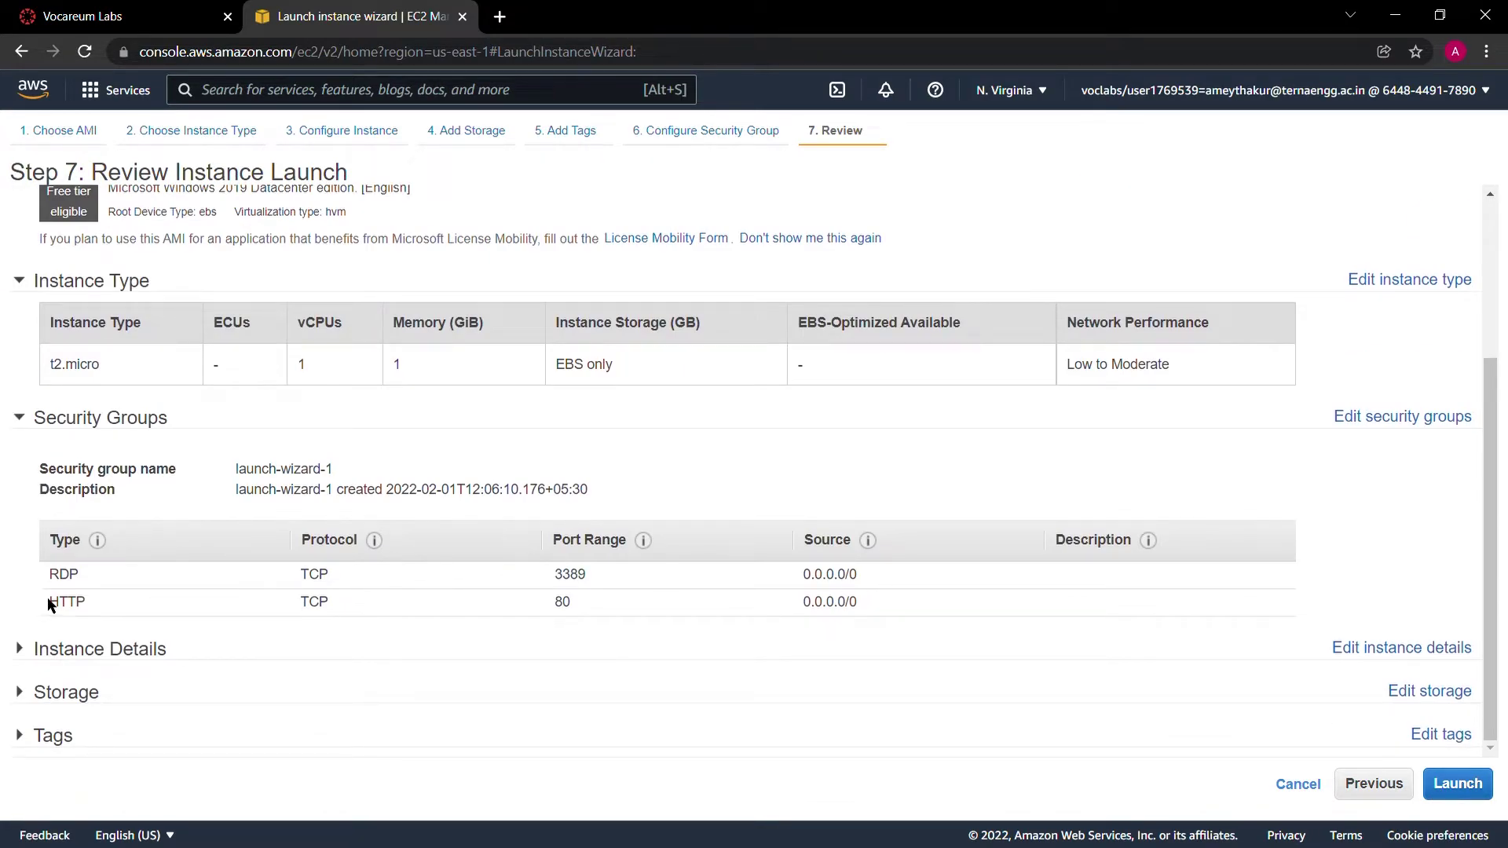
drag(49, 605, 75, 611)
click(1455, 788)
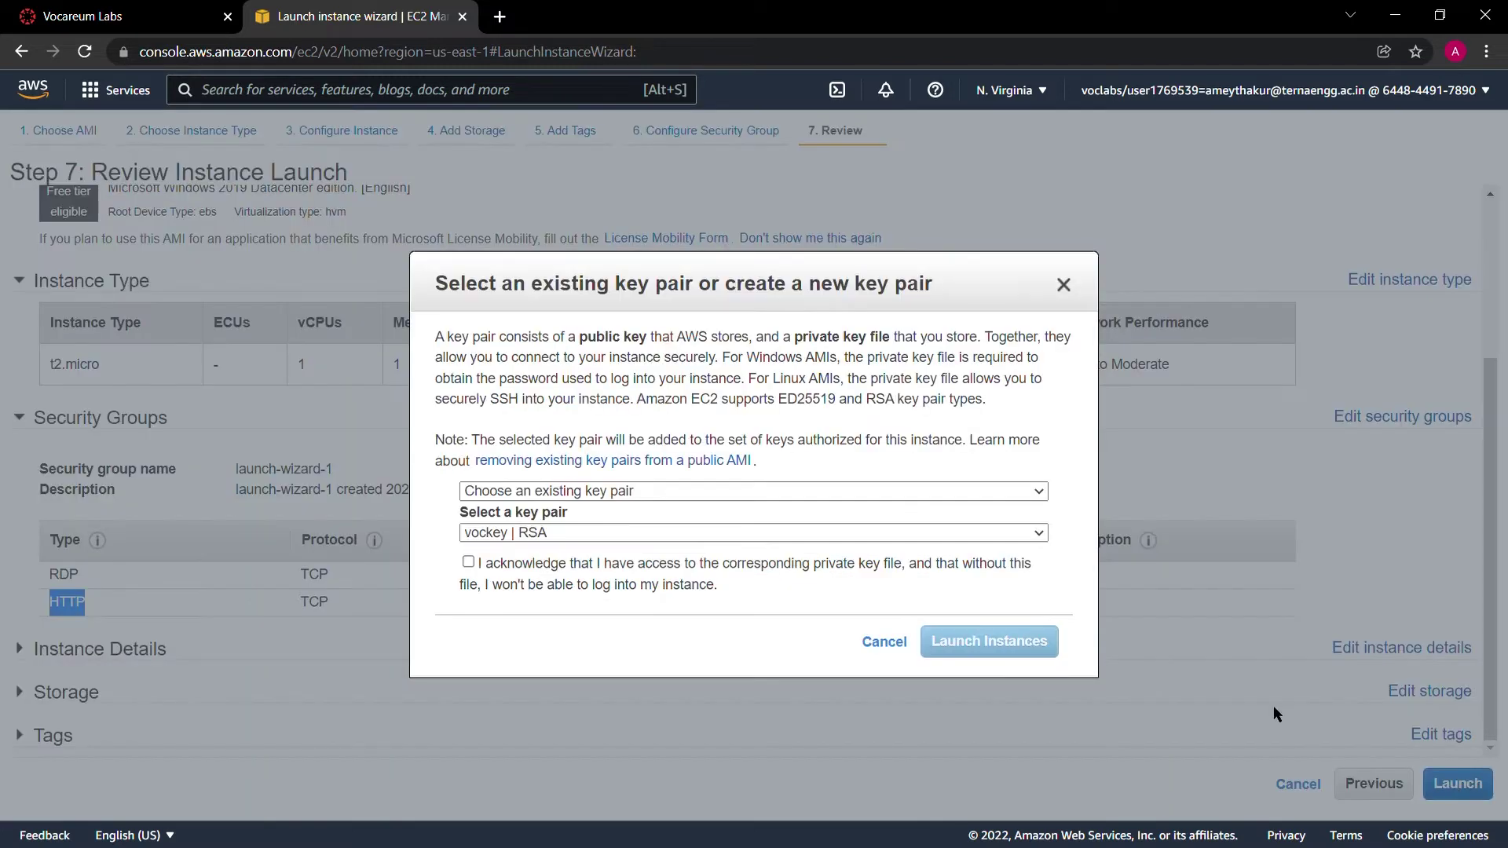
Step: Create and download a new RSA key pair named PC-1, and launch the instance with it
click(654, 524)
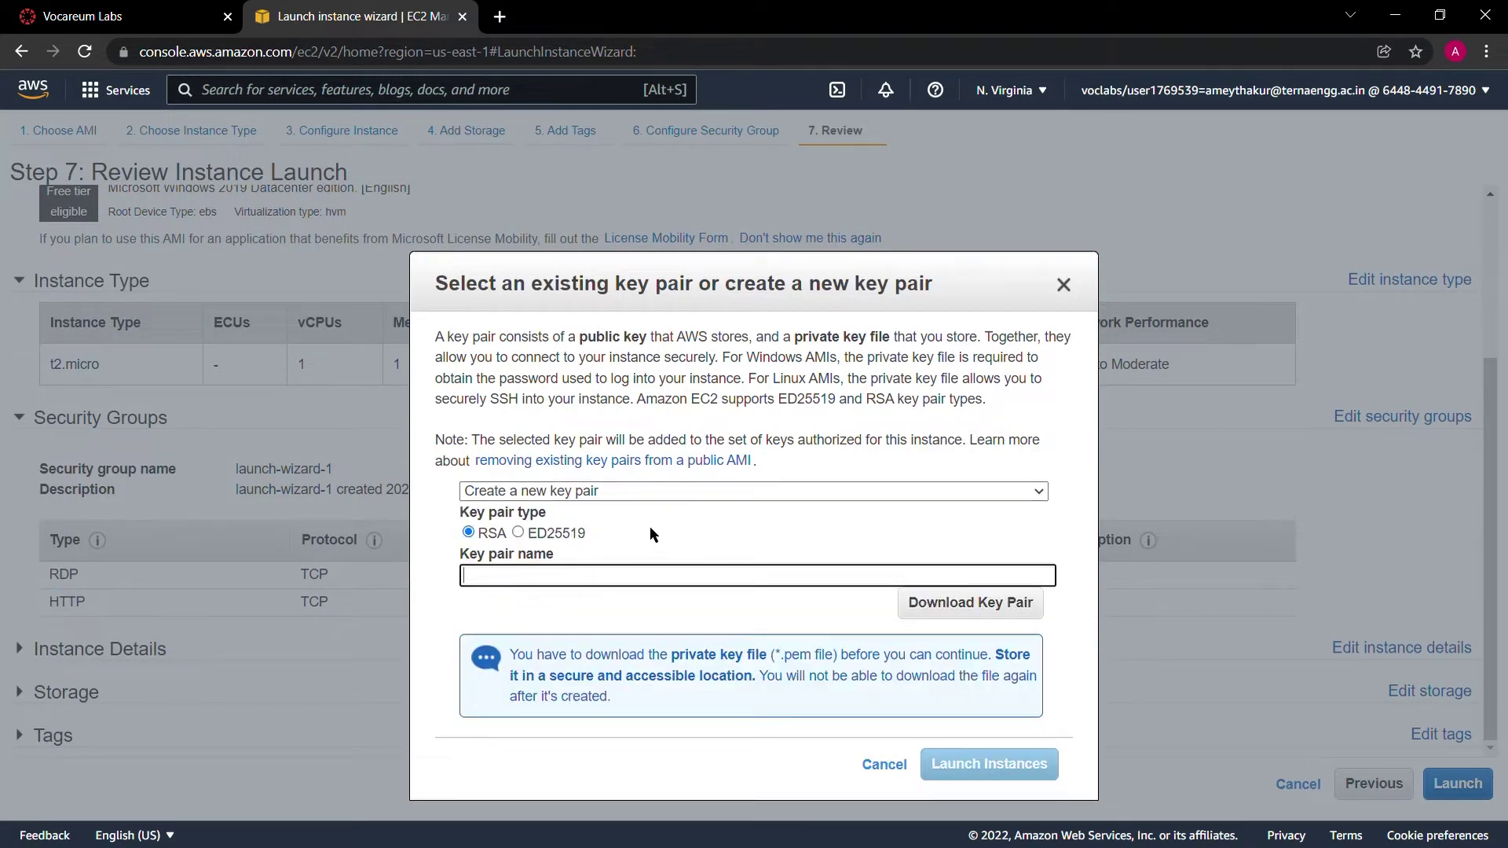
text(PC-1)
click(941, 613)
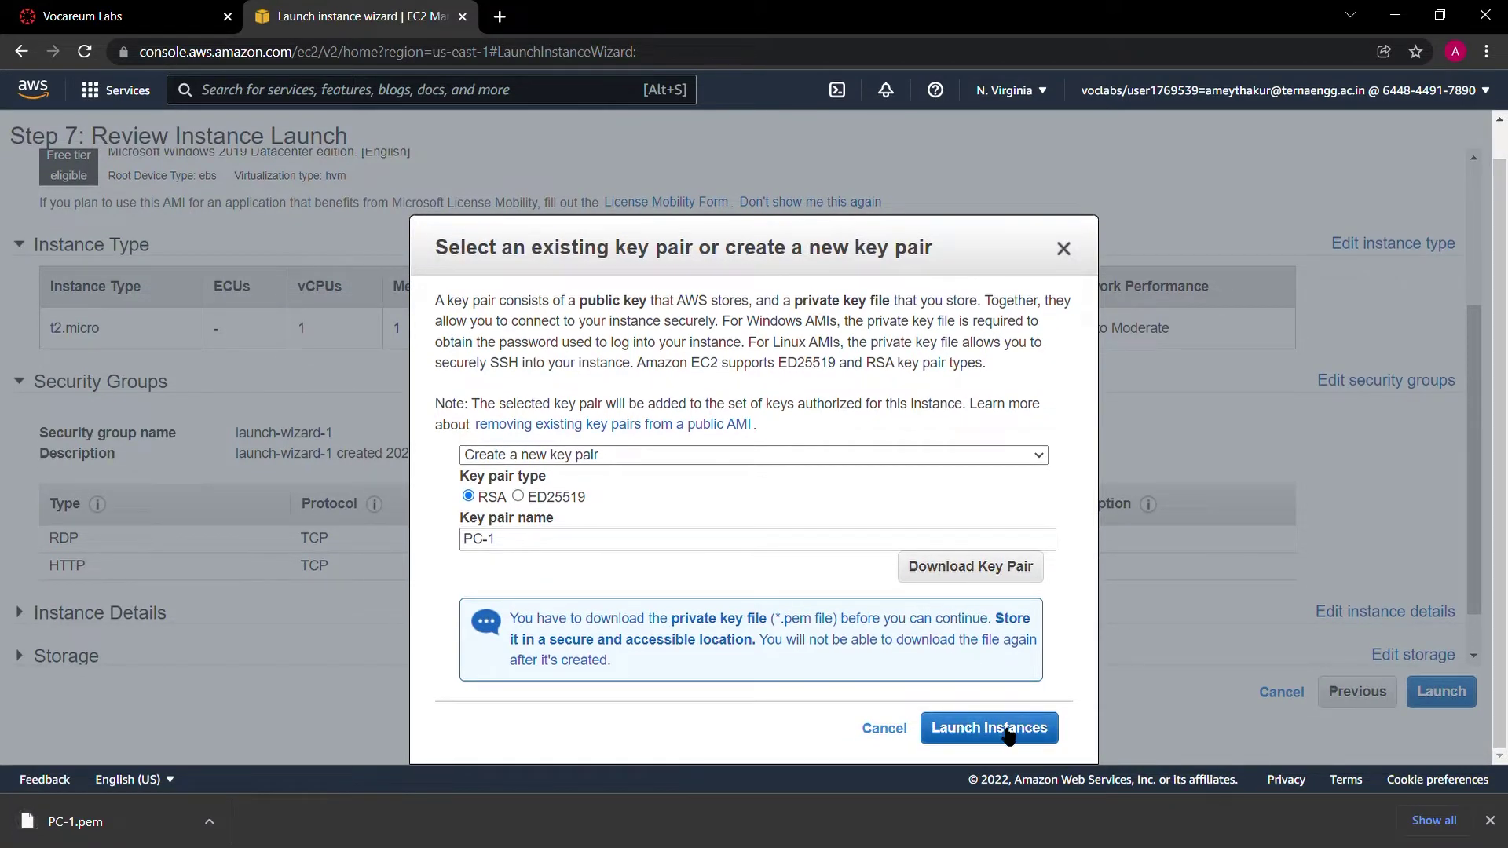
click(1009, 735)
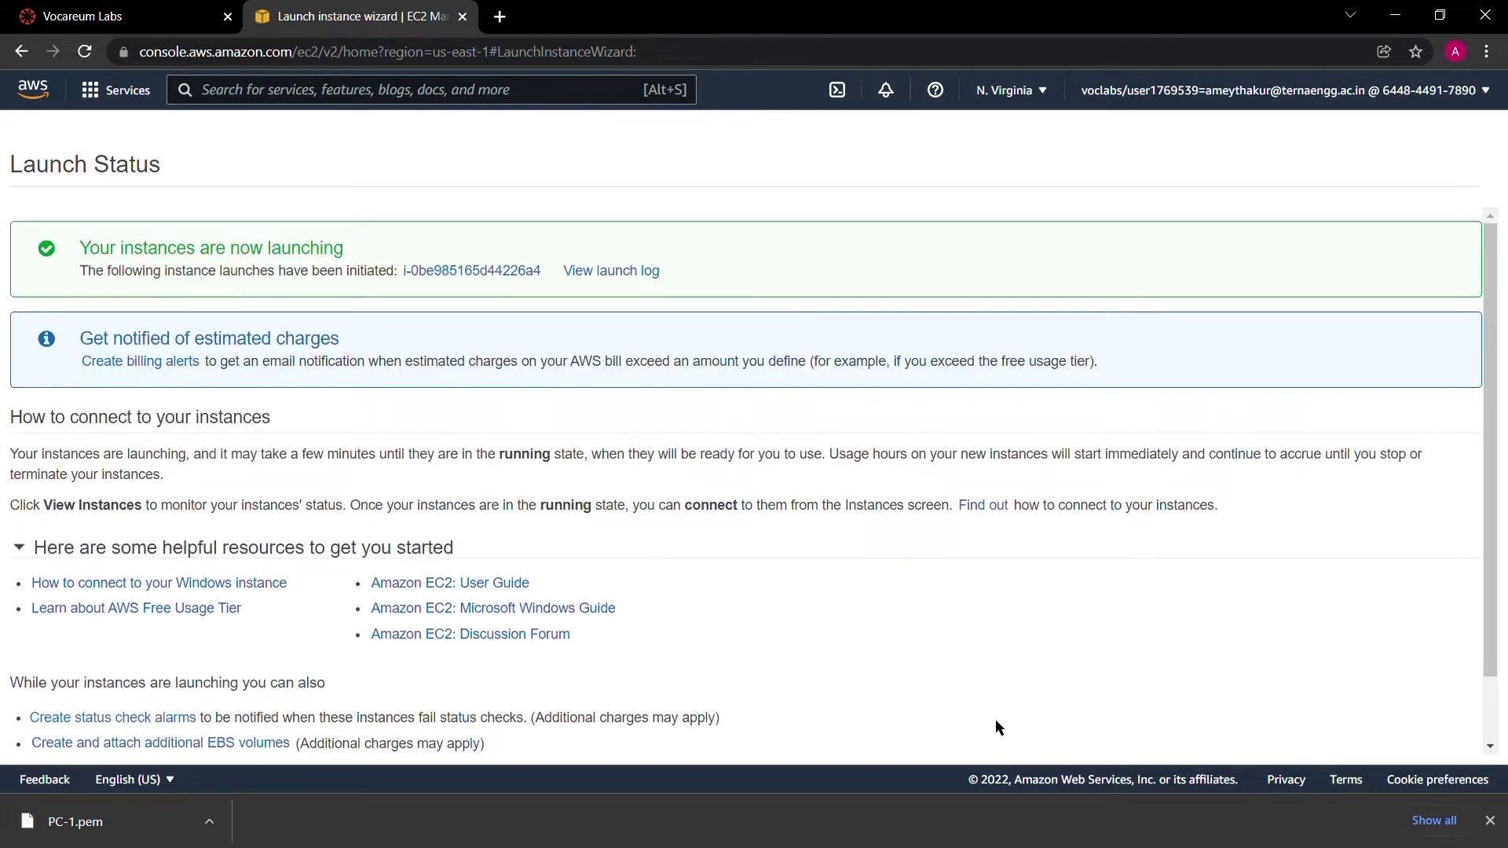
Step: Open the instances list, refresh it, and select PC-1 to check its instance state
scroll(996, 721, down, 1)
click(1375, 738)
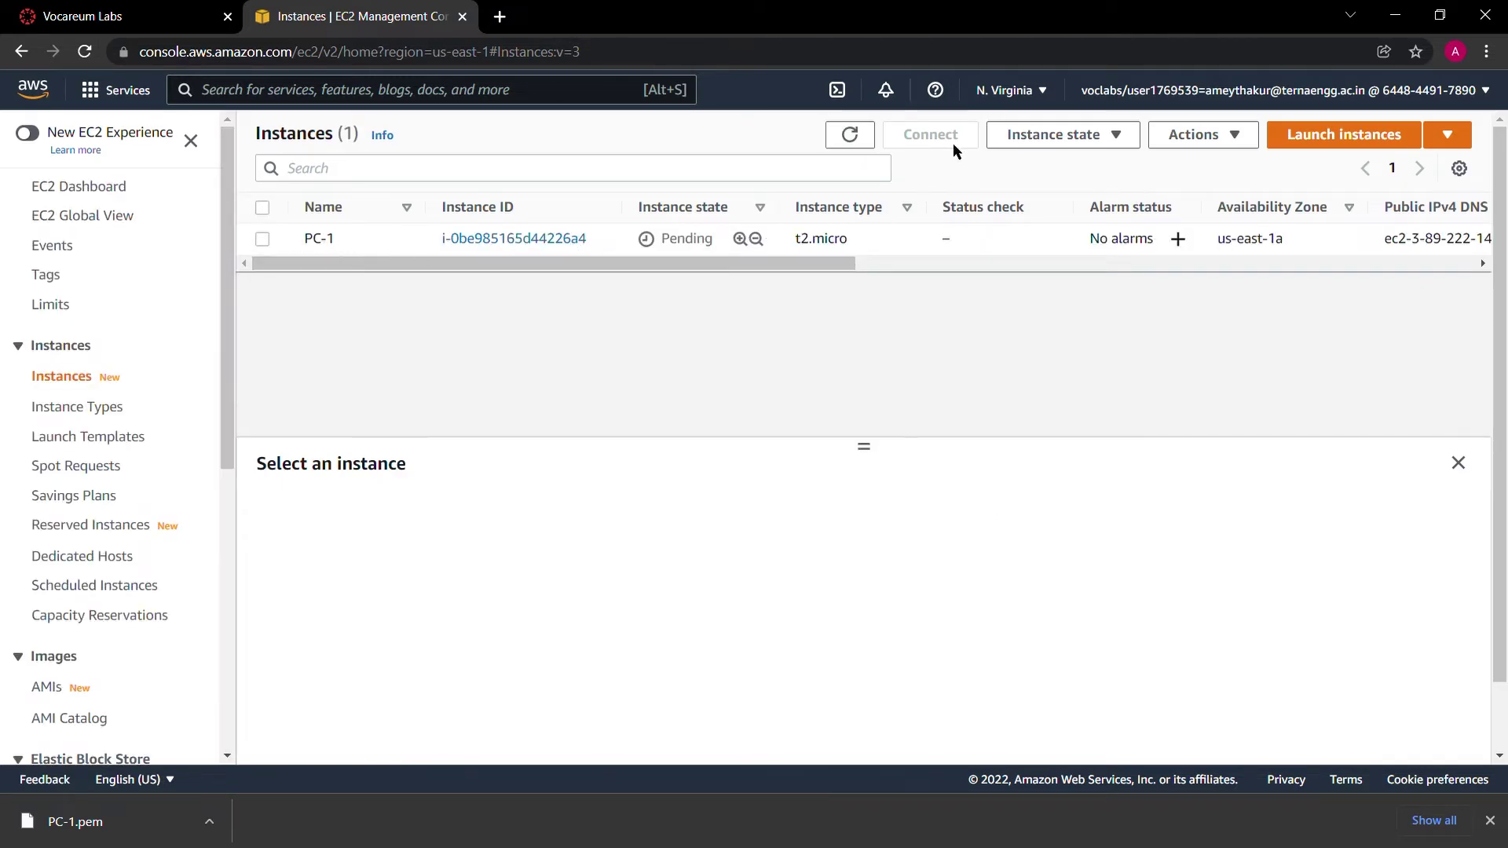
click(850, 135)
drag(638, 208, 733, 203)
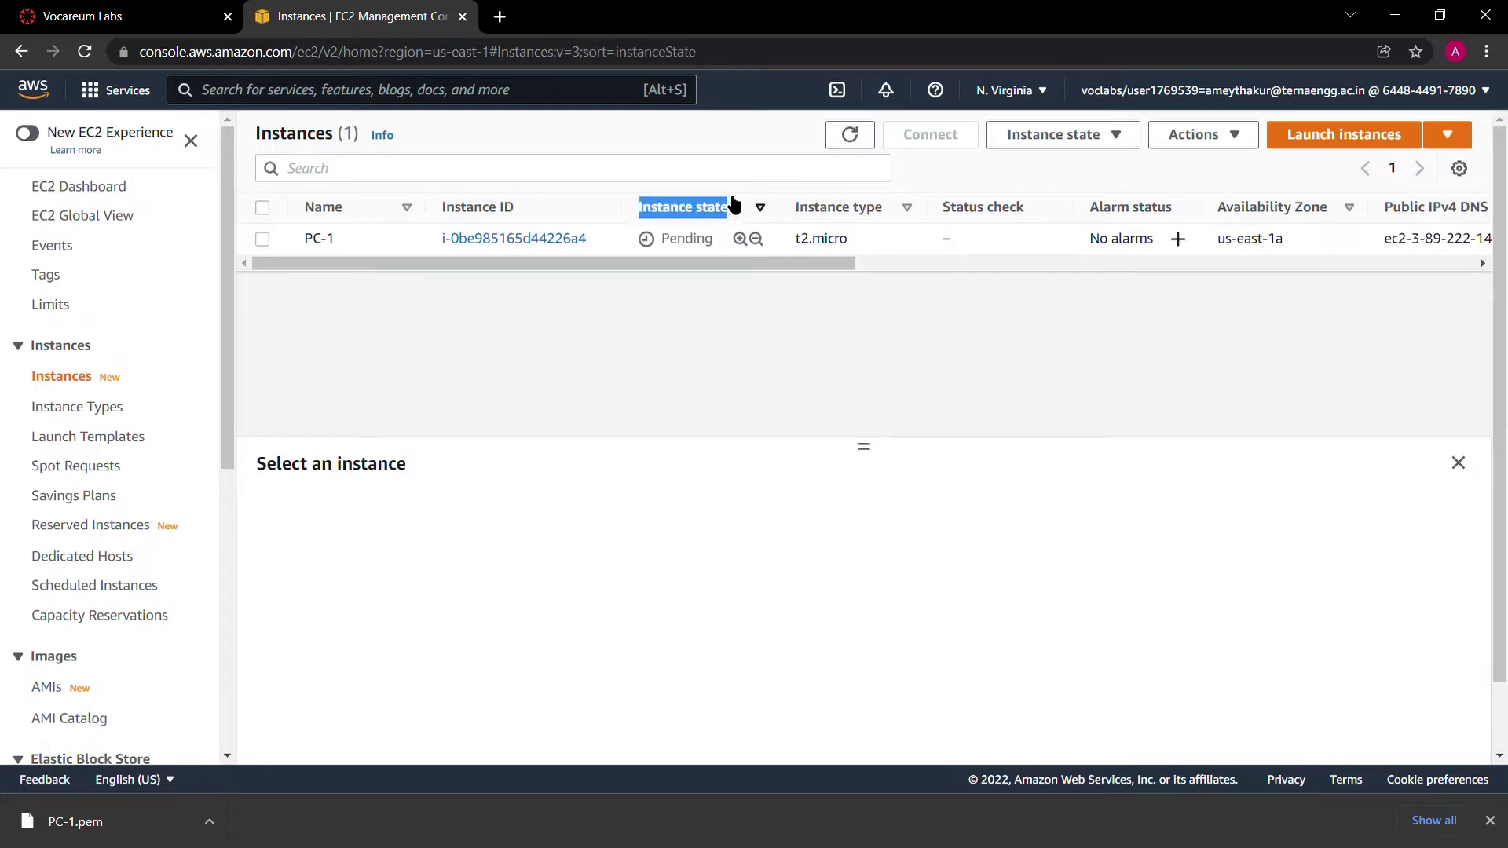
click(713, 244)
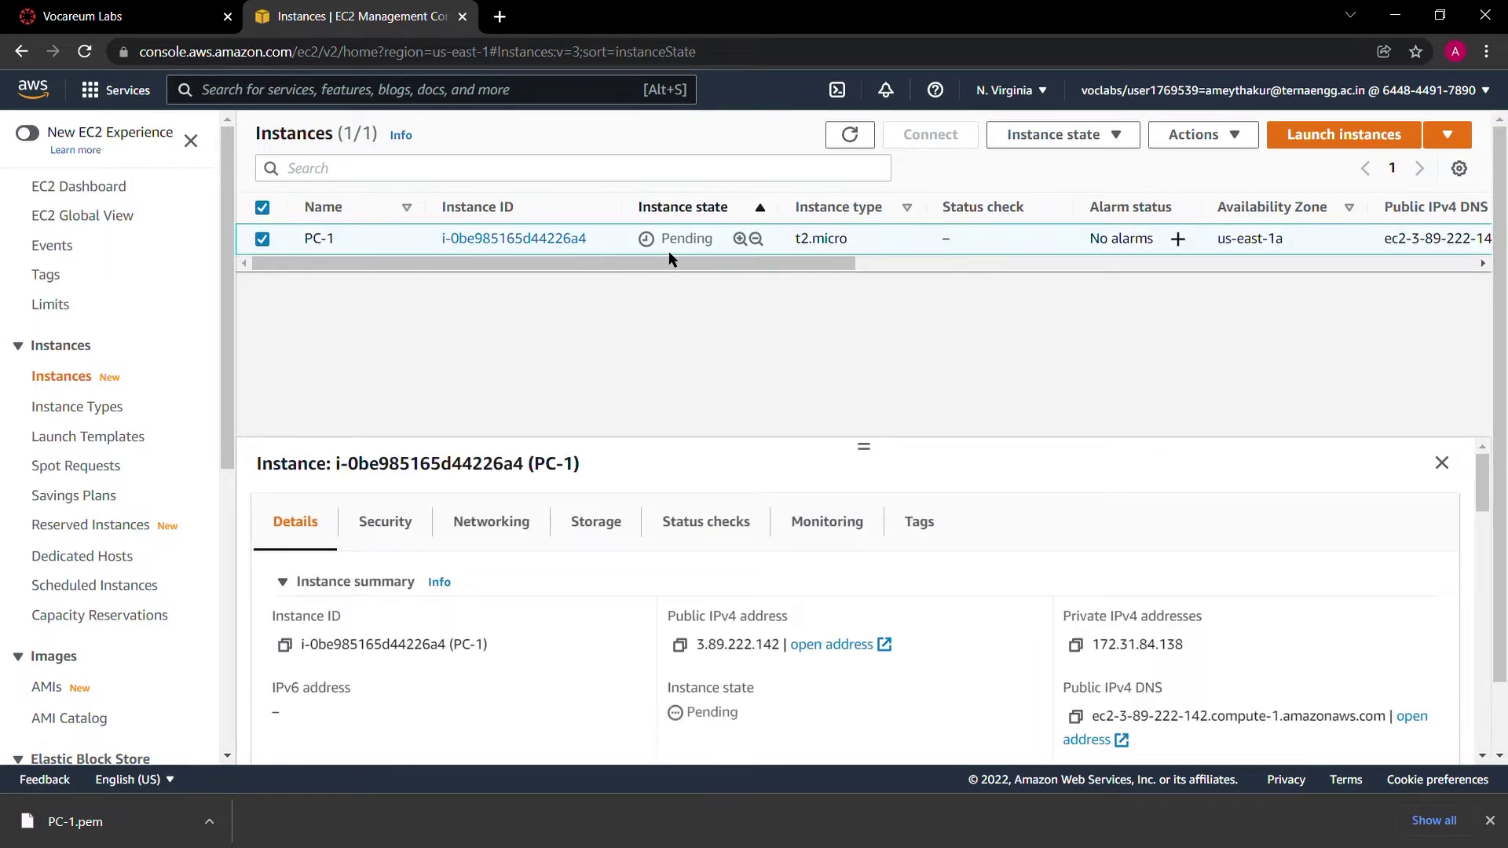
Step: Refresh the instances list again and check PC-1's instance state in both the list and its details
click(848, 138)
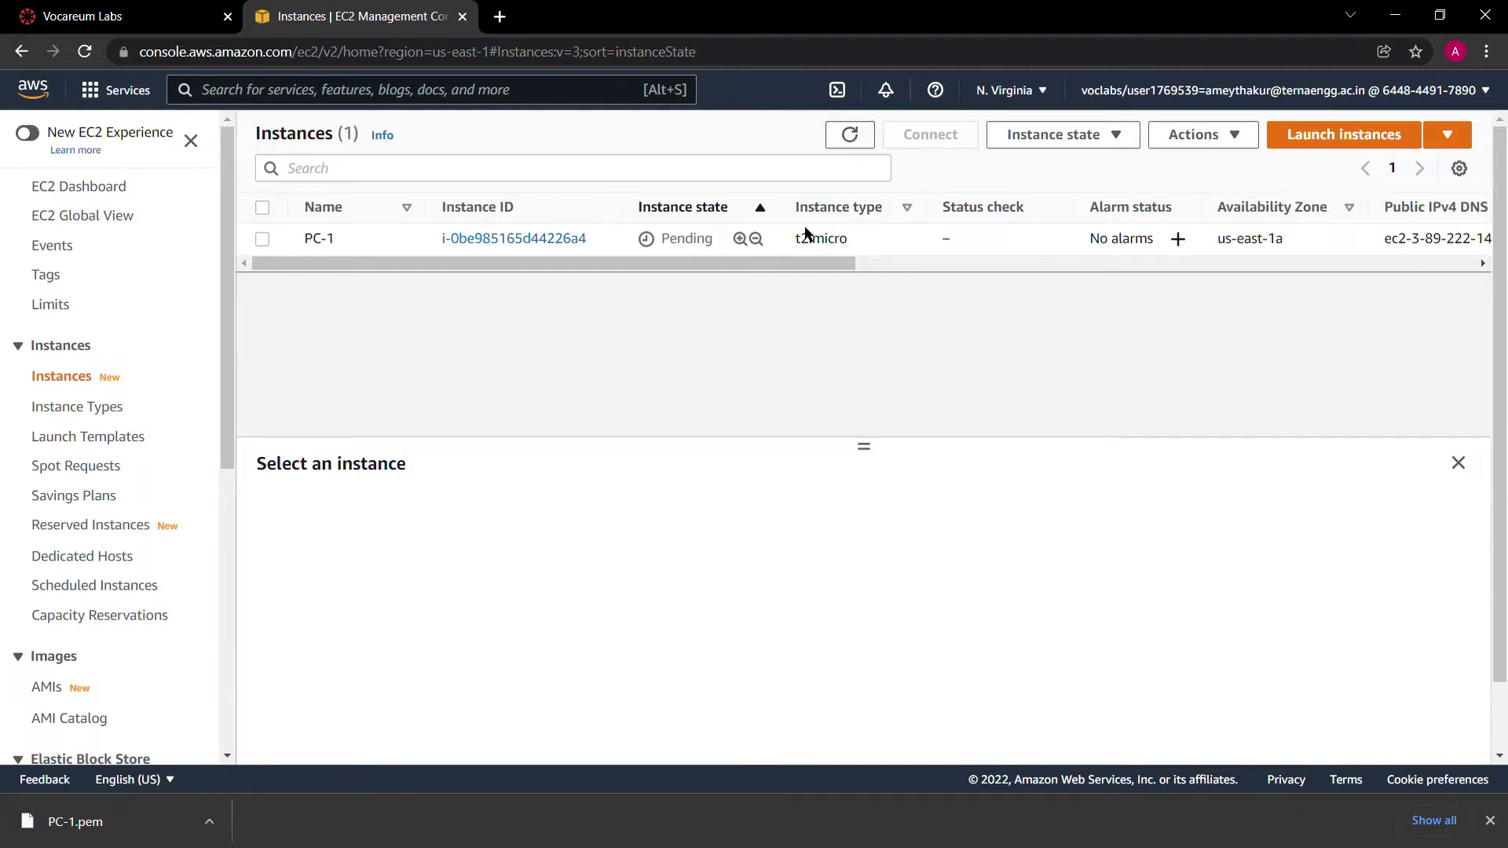
click(824, 244)
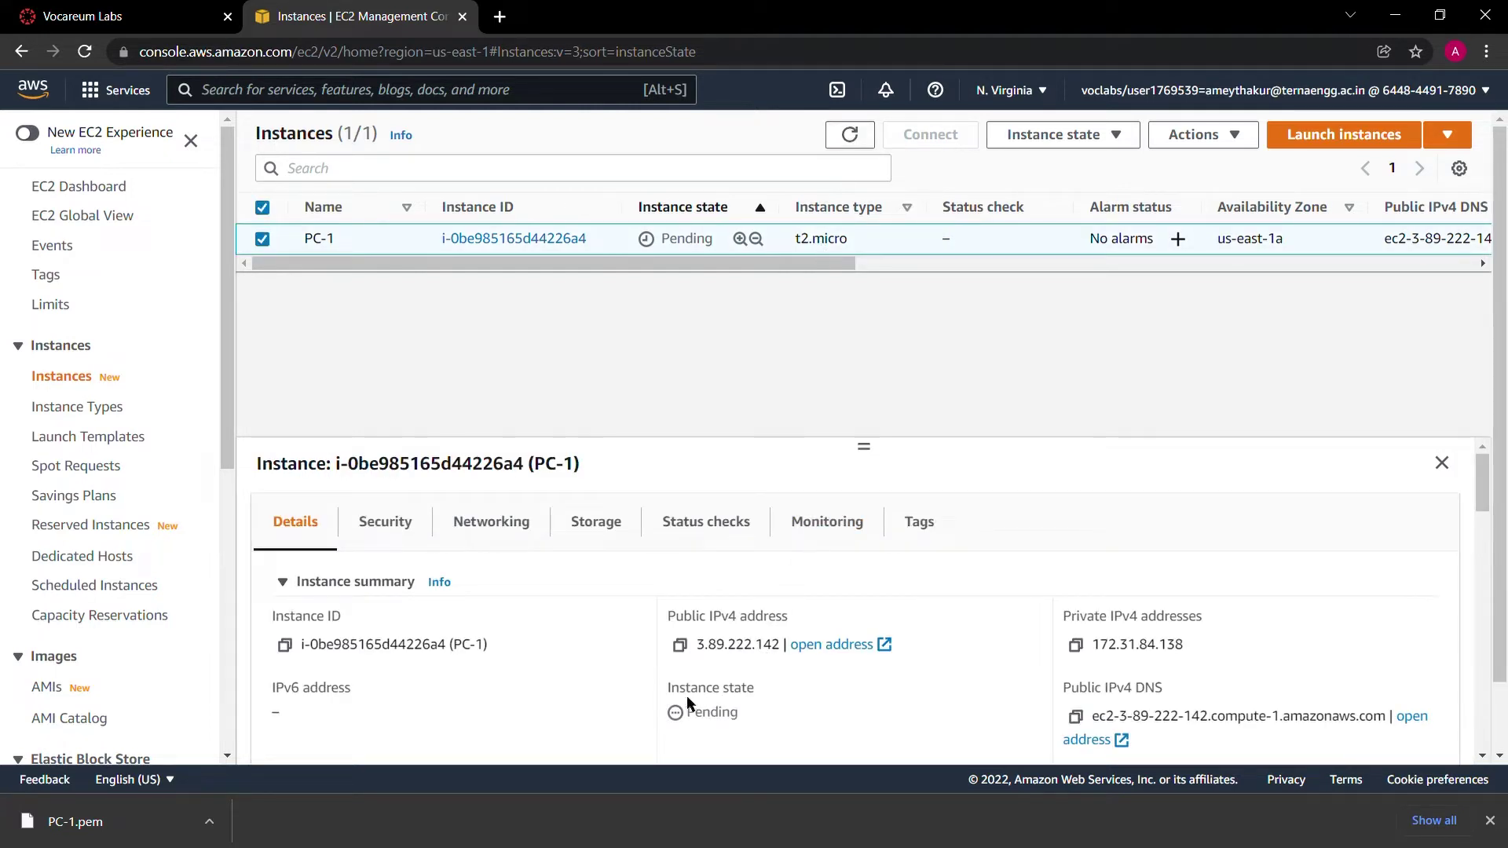
drag(672, 689, 776, 707)
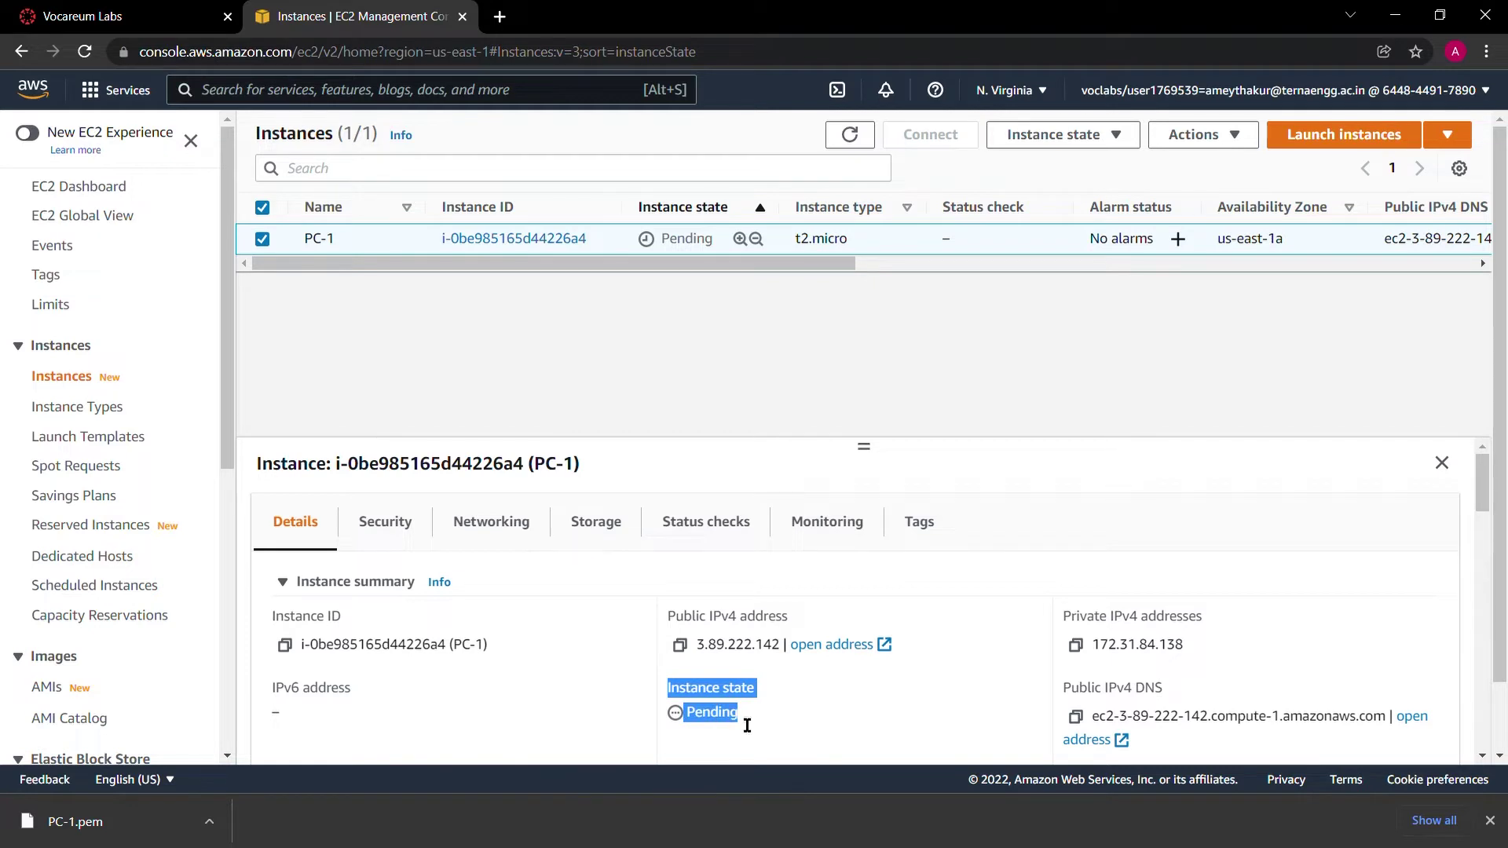
click(864, 142)
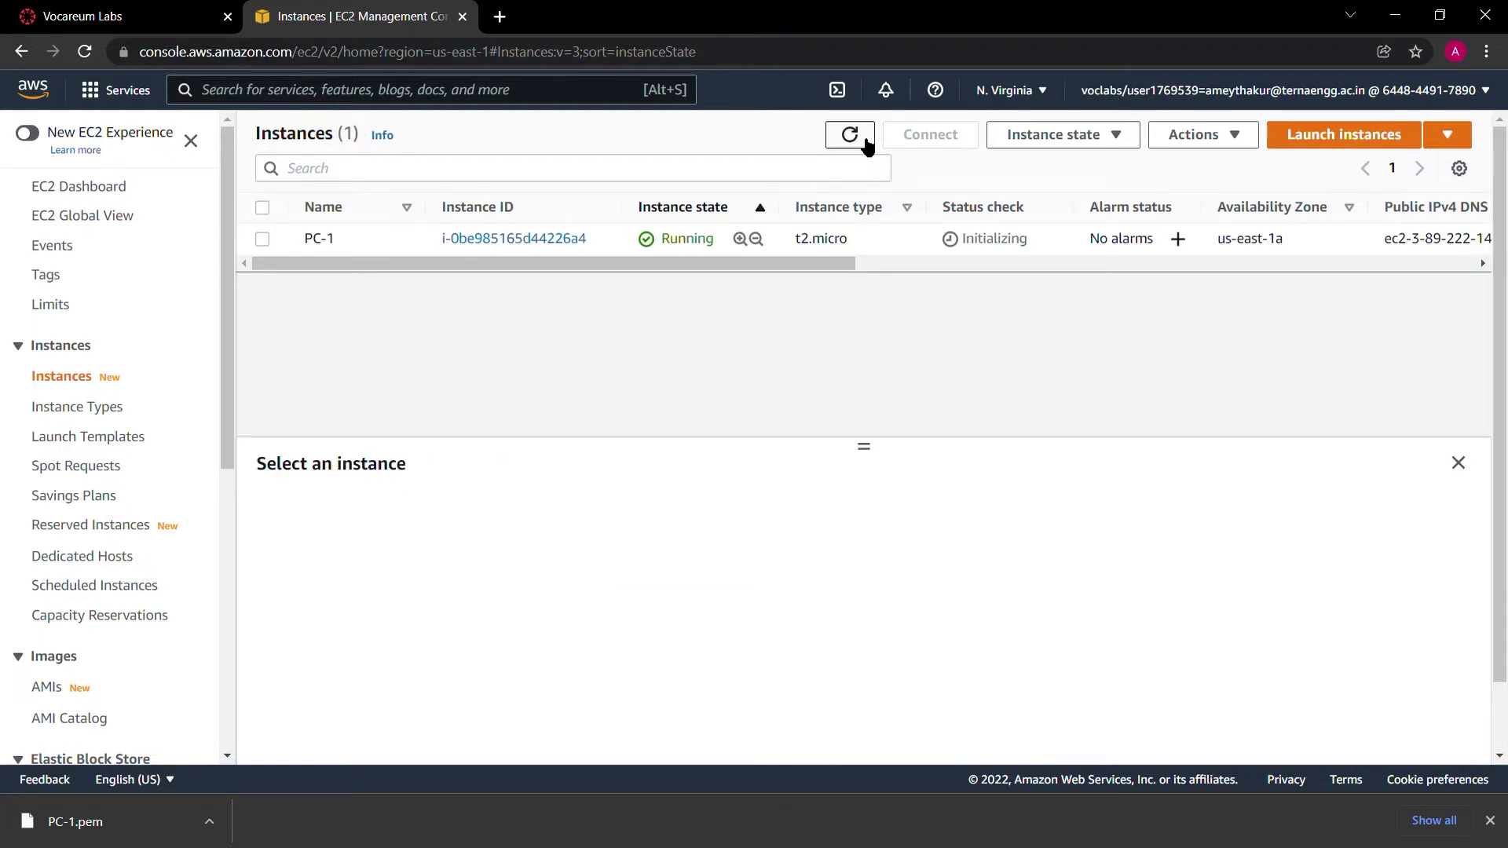
click(698, 230)
drag(640, 206, 770, 209)
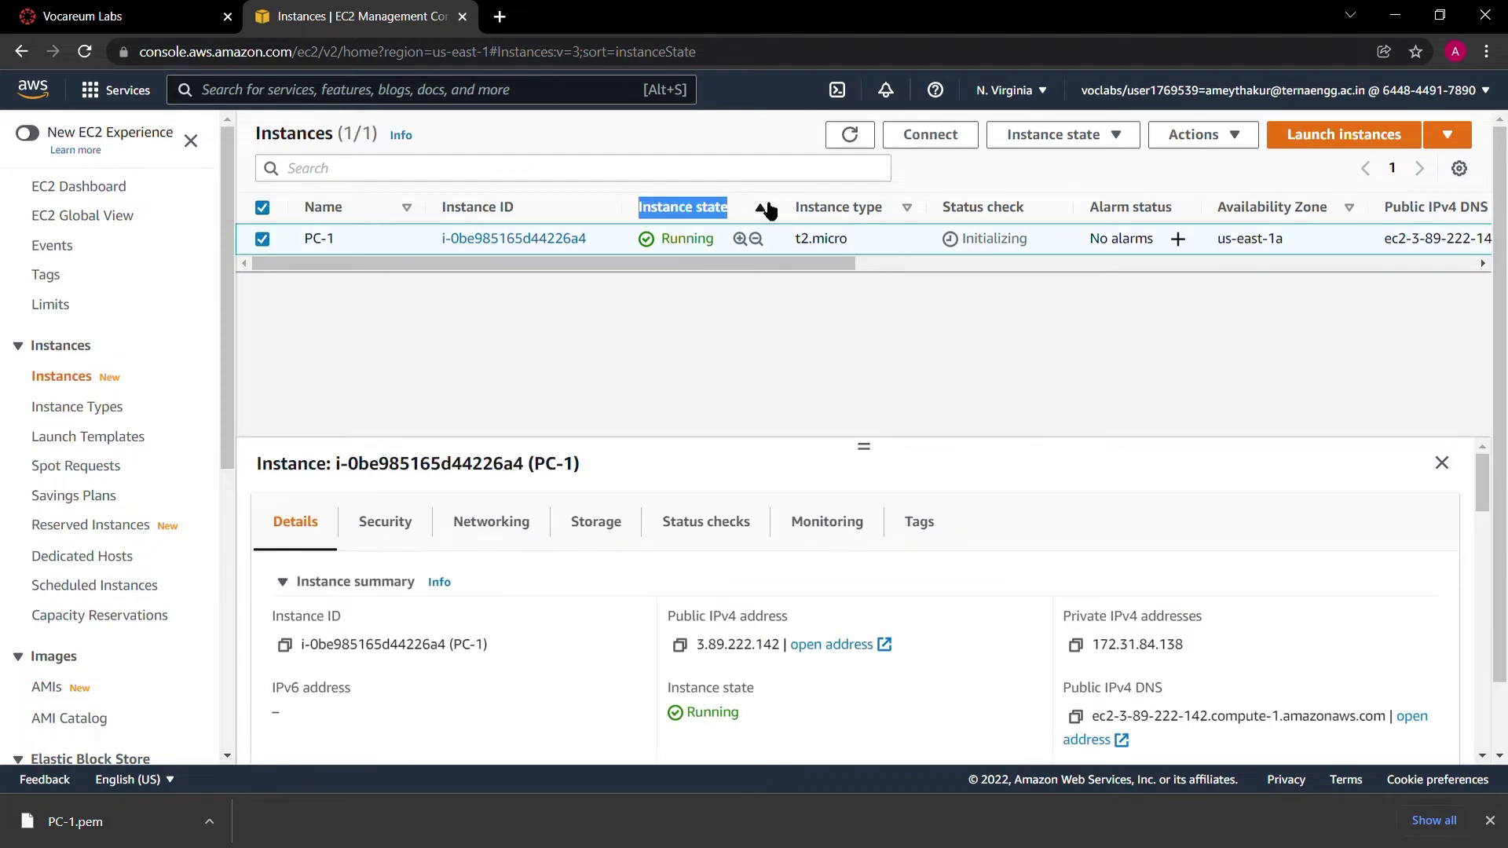
double_click(675, 243)
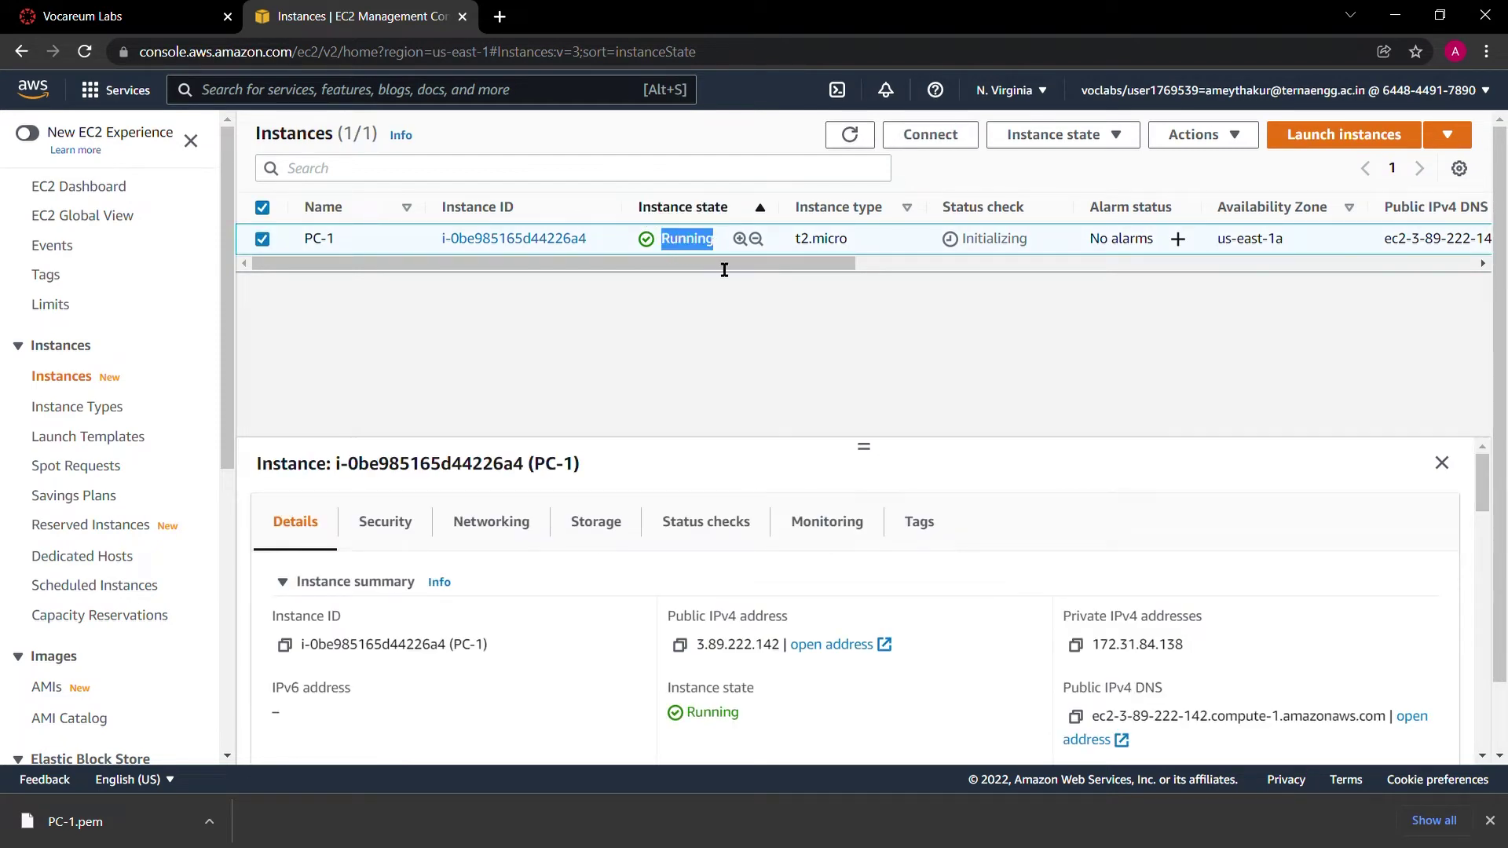
drag(667, 680, 771, 707)
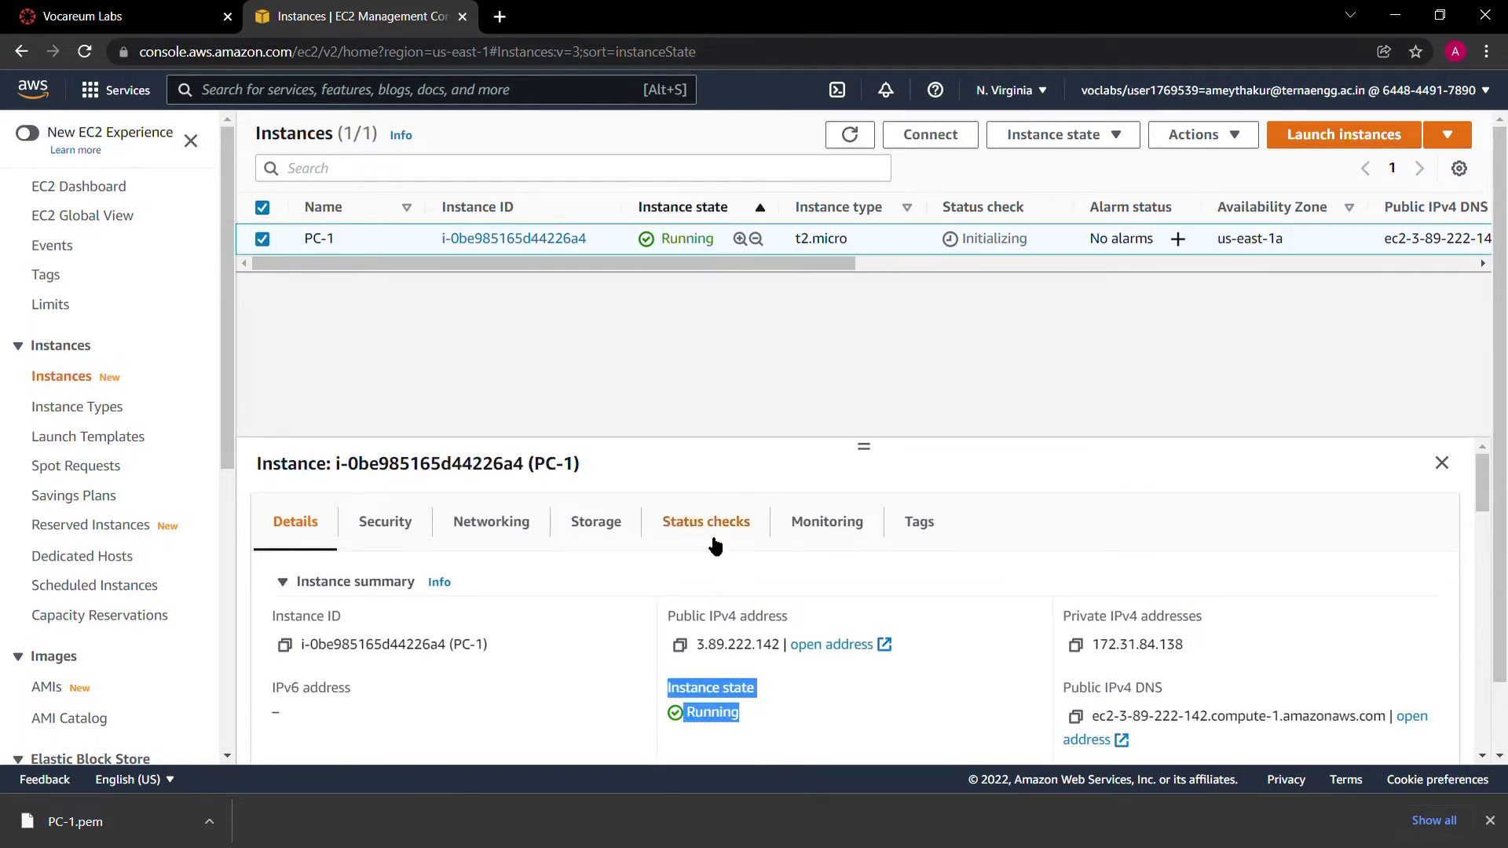
Step: Check PC-1's system and instance status checks in its details and in the list, and refresh the instances list
click(717, 552)
drag(945, 674, 988, 679)
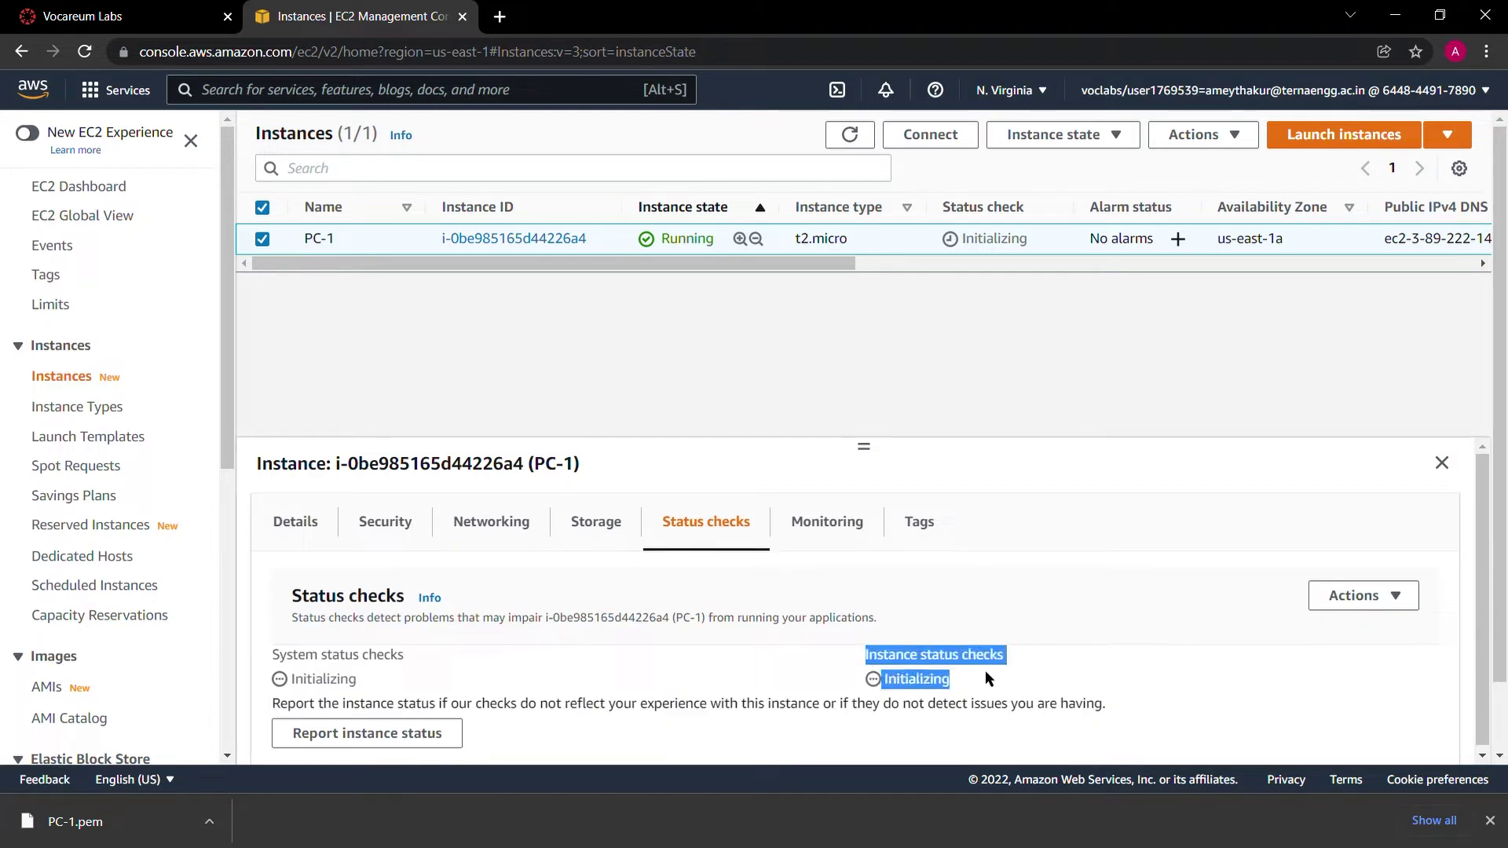
drag(944, 209, 957, 245)
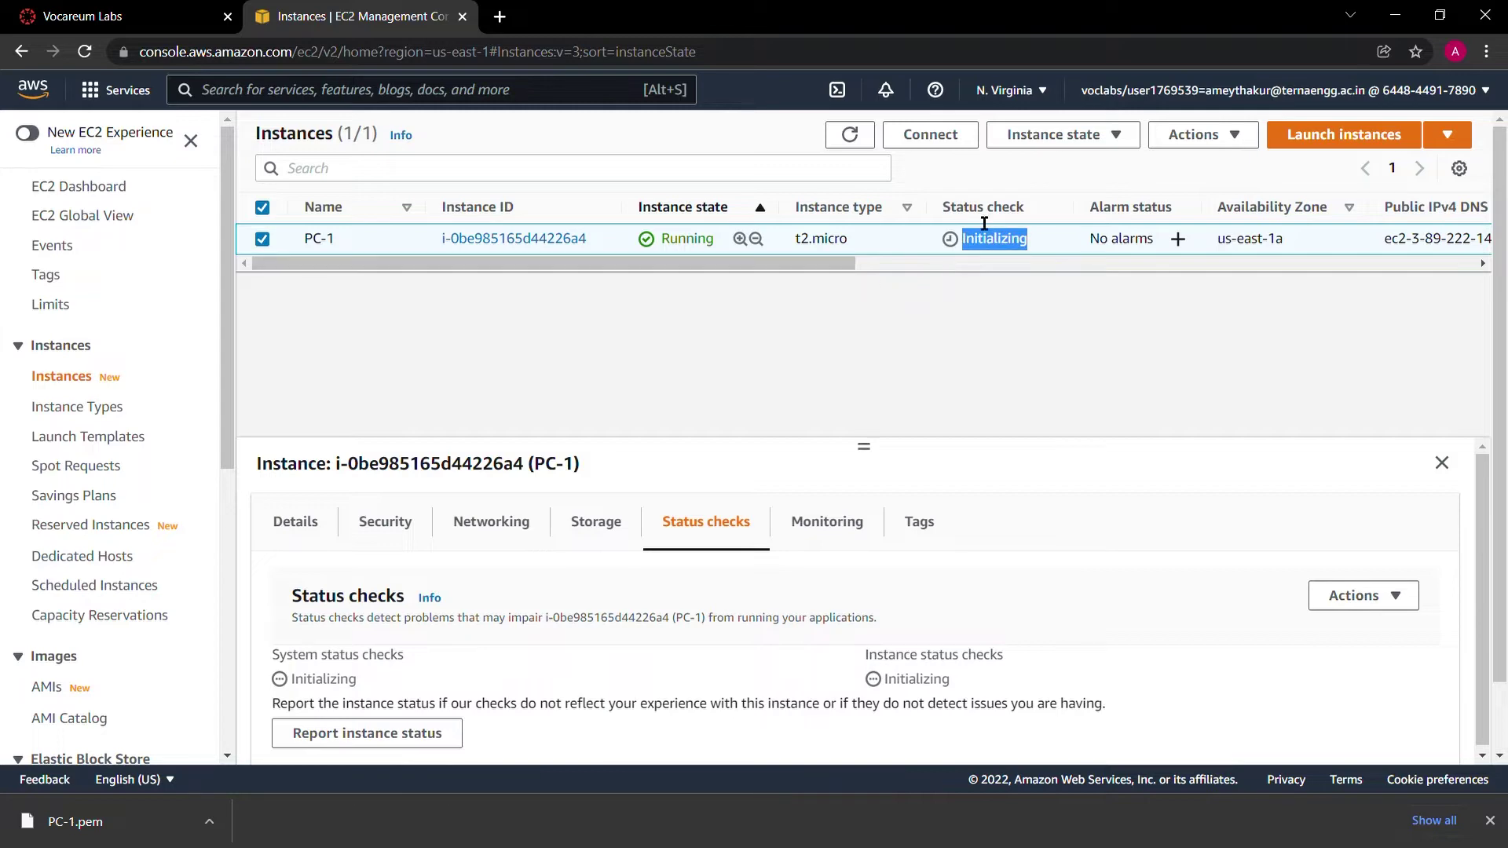
click(850, 135)
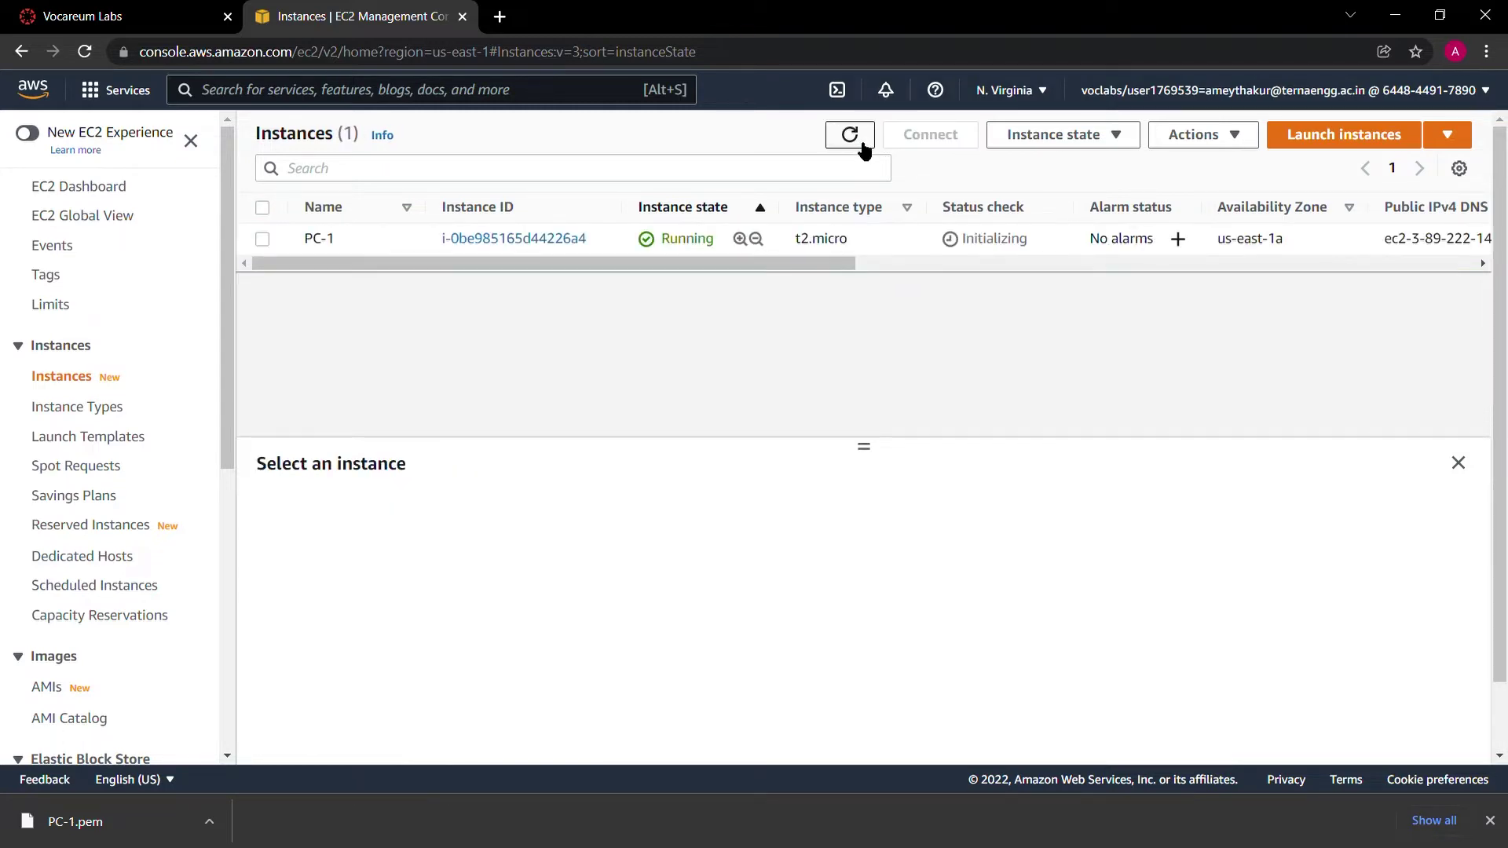
Step: Start launching another instance and choose the Microsoft Windows Server 2019 Base AMI for it
click(1308, 139)
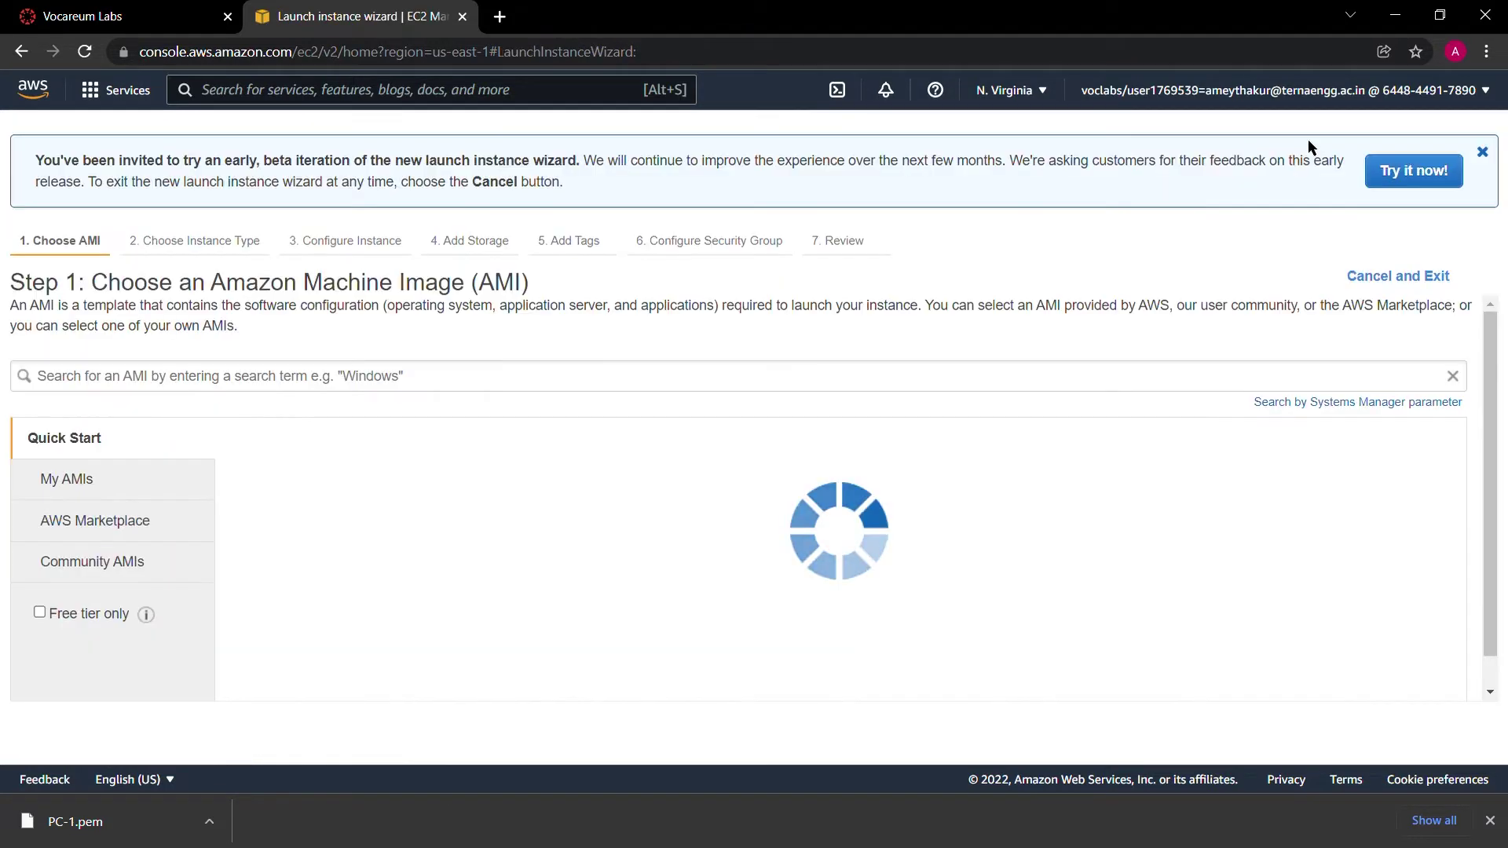
scroll(559, 501, down, 15)
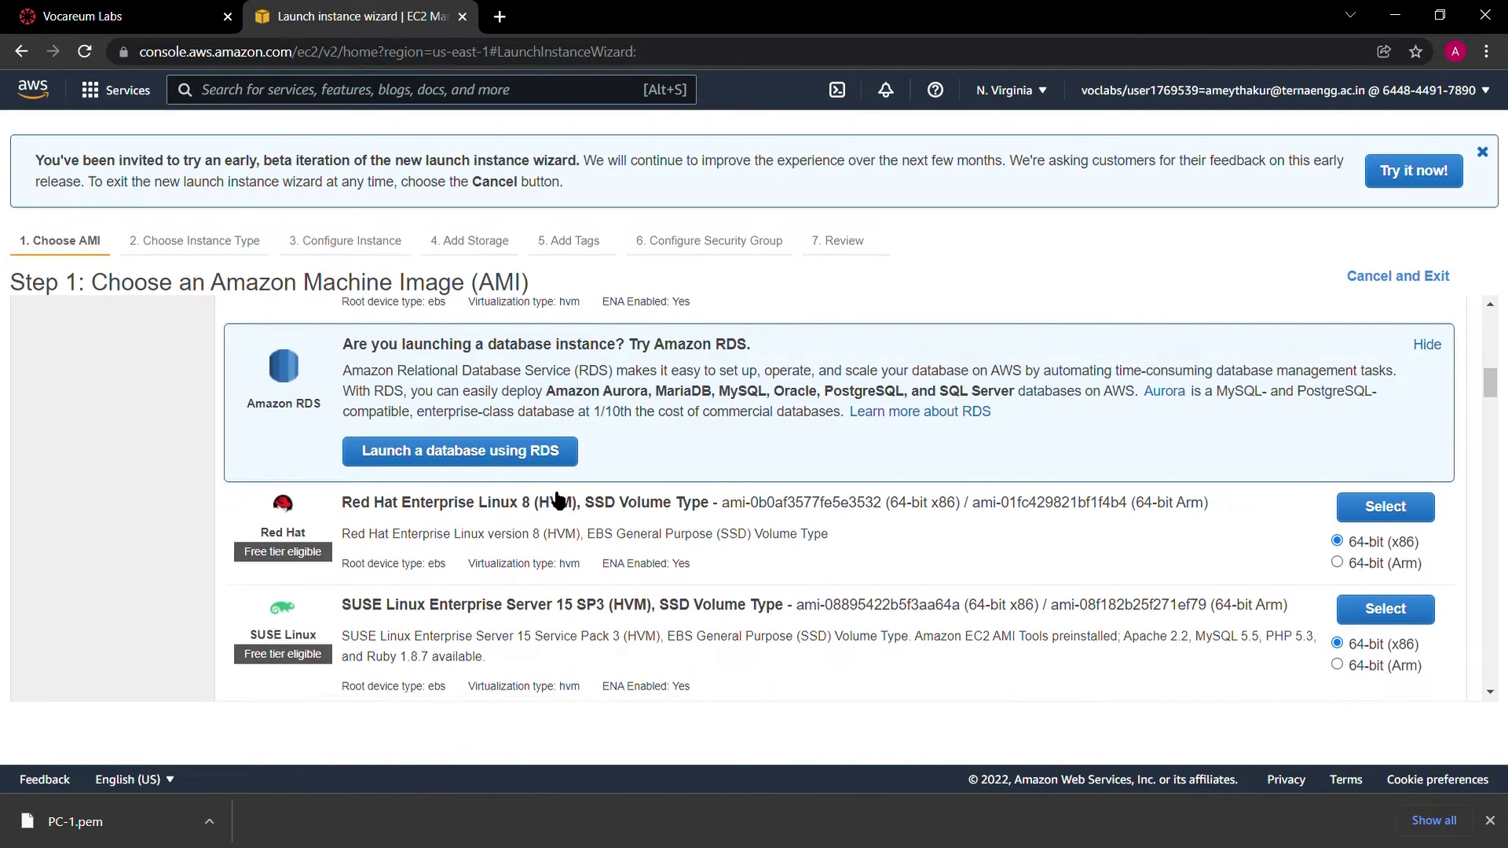
scroll(559, 500, down, 3)
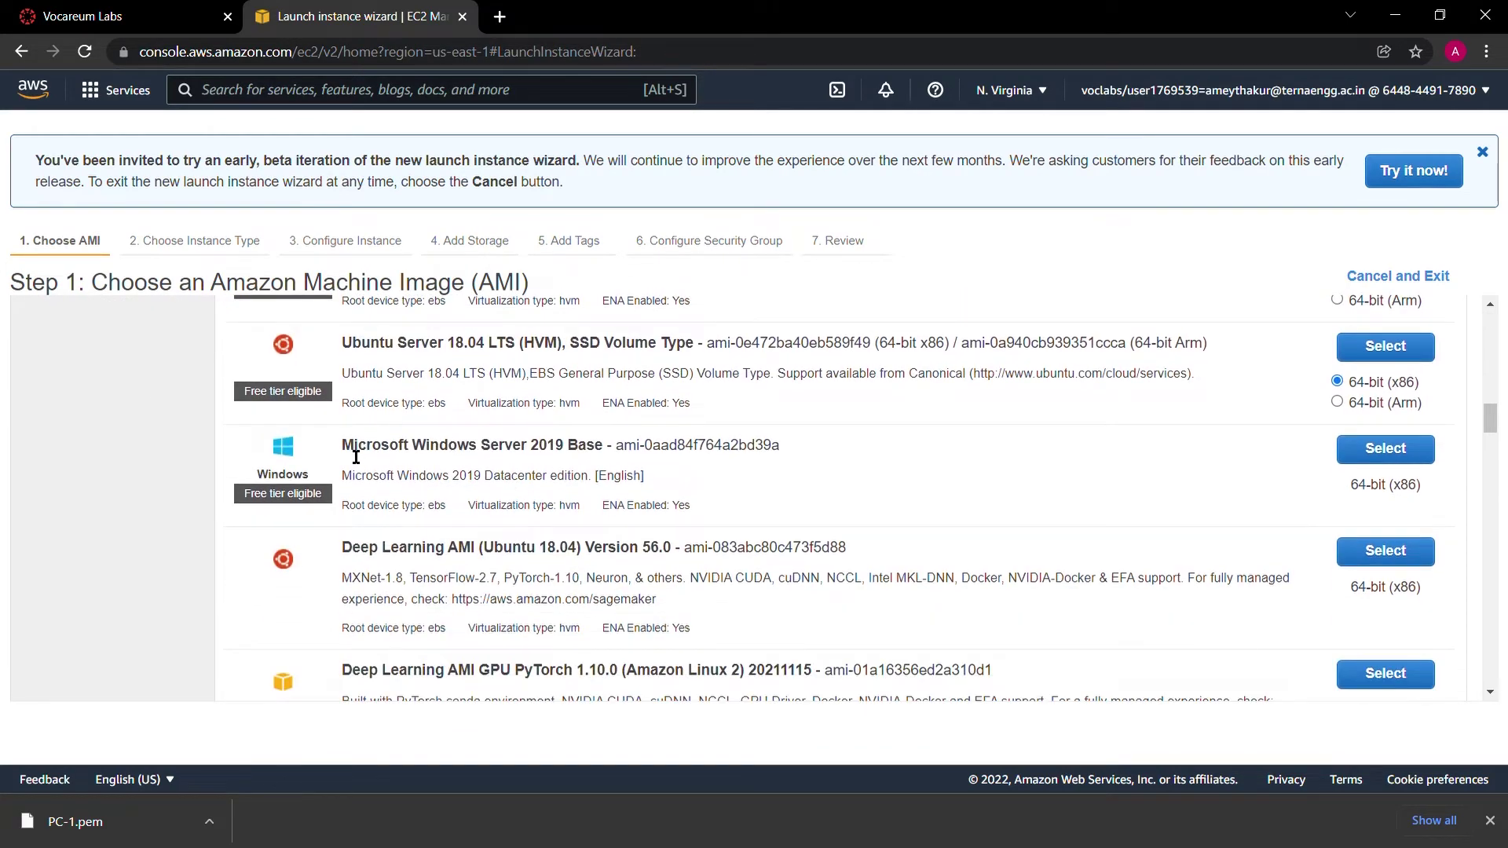
drag(344, 454, 615, 458)
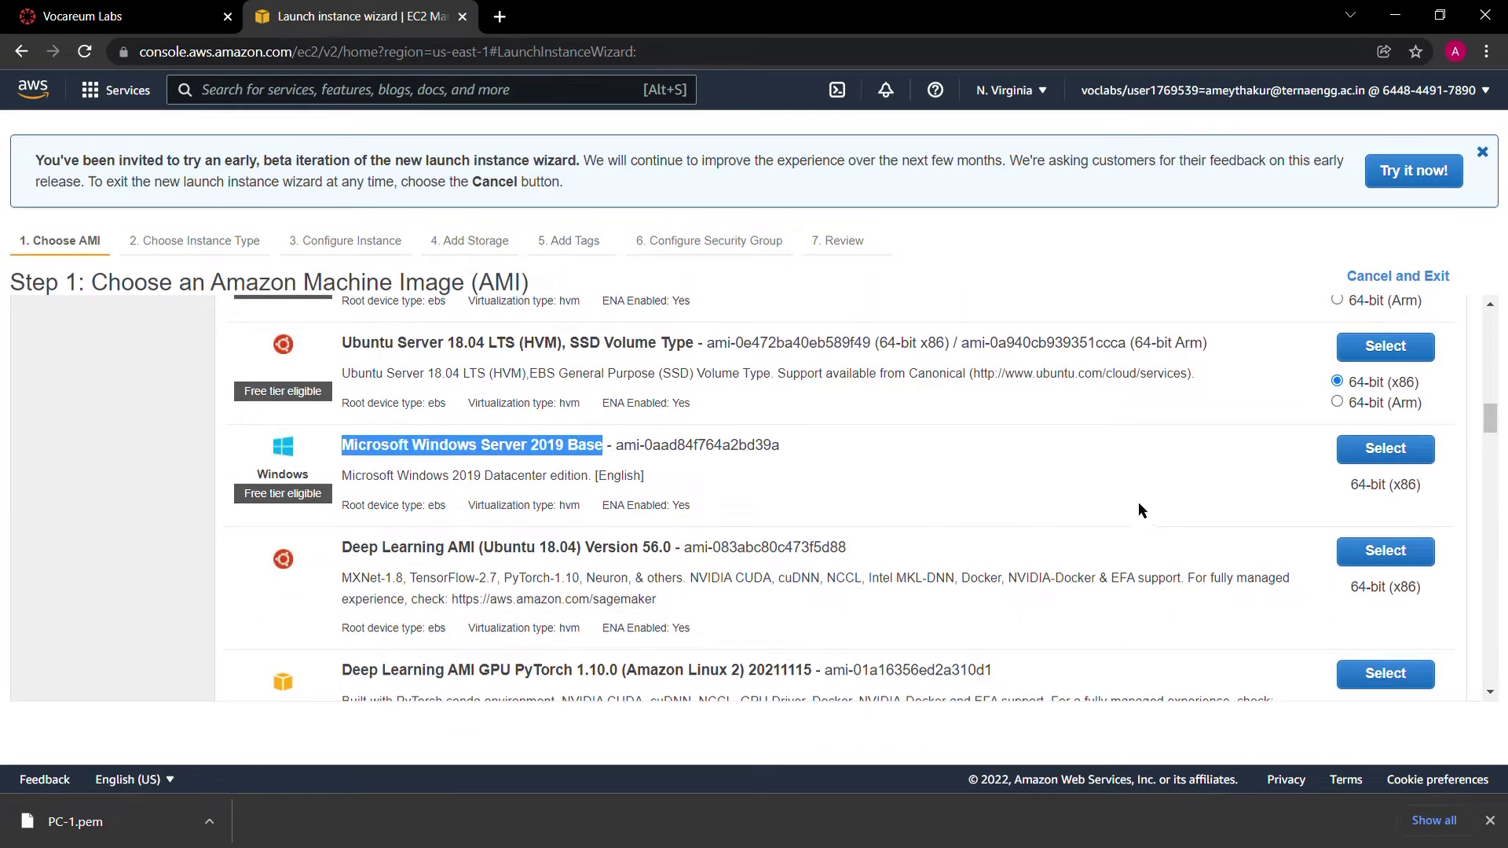
click(1350, 448)
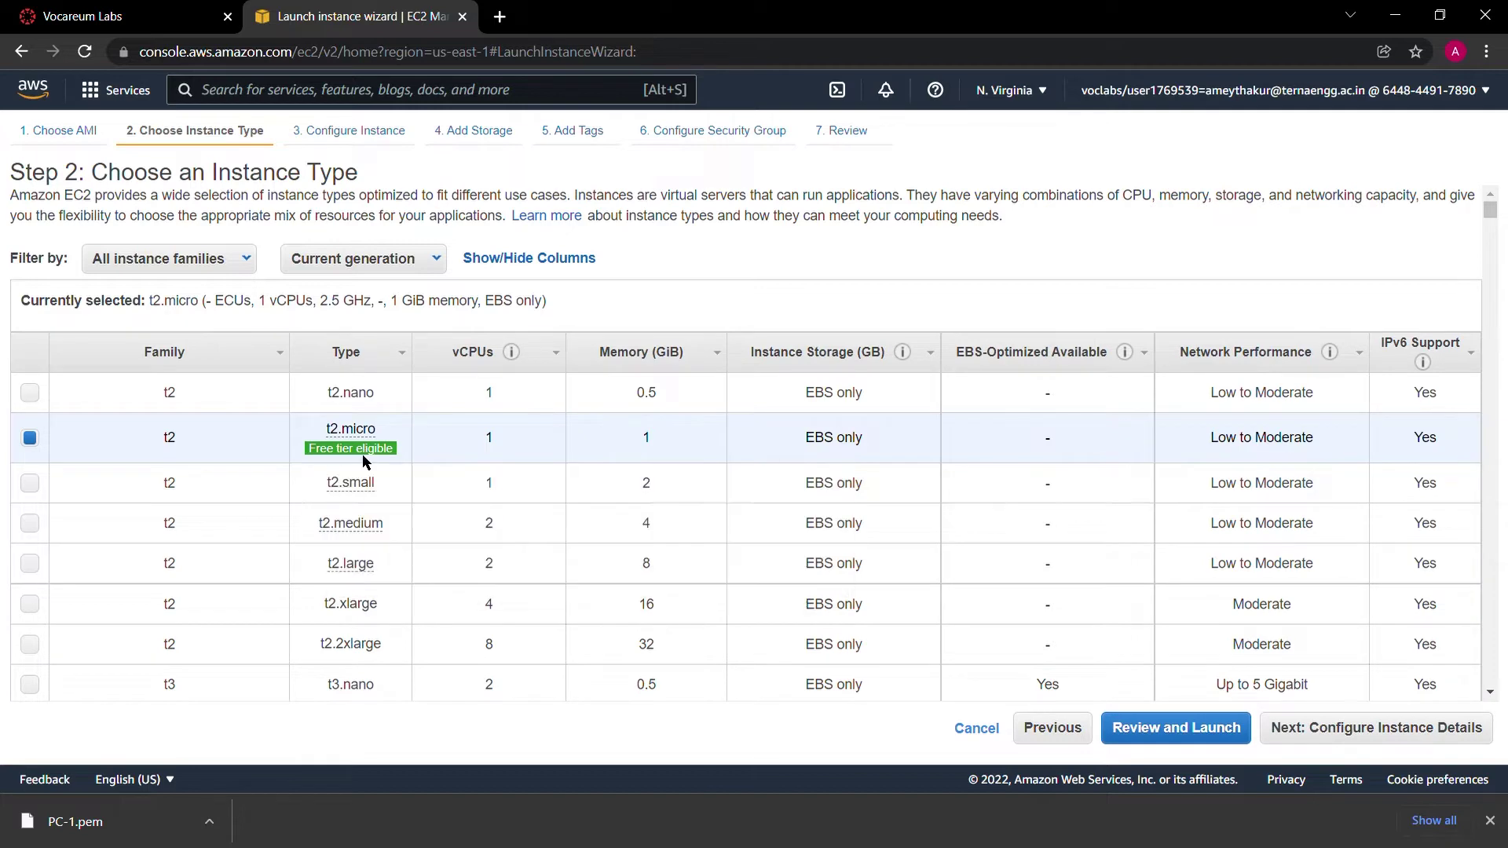
Step: Keep the free-tier t2.micro type with the default instance details and storage, and proceed to the instance tags
mouse_move(365, 455)
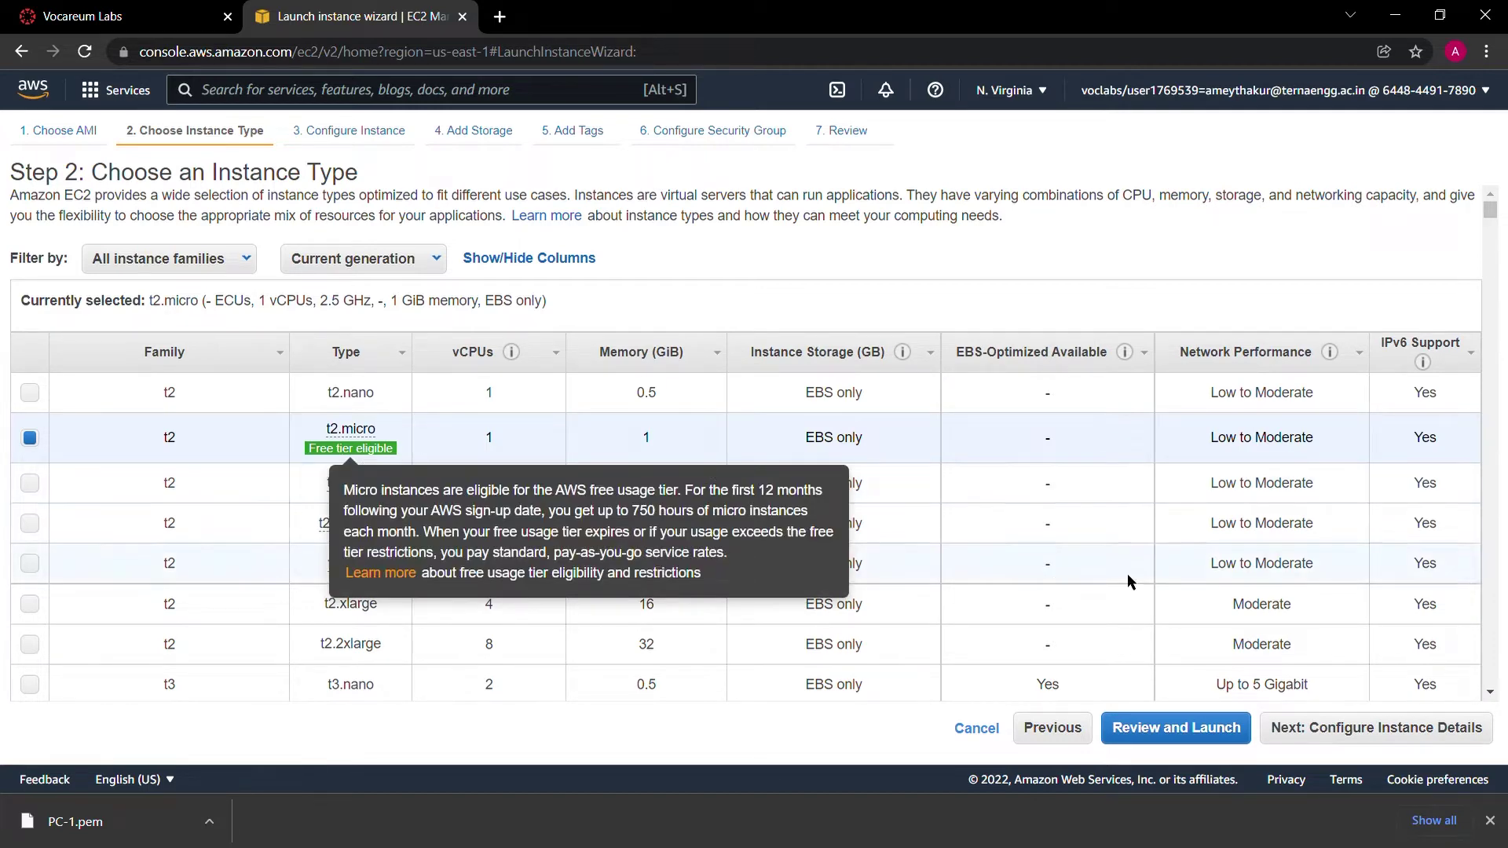
click(1383, 731)
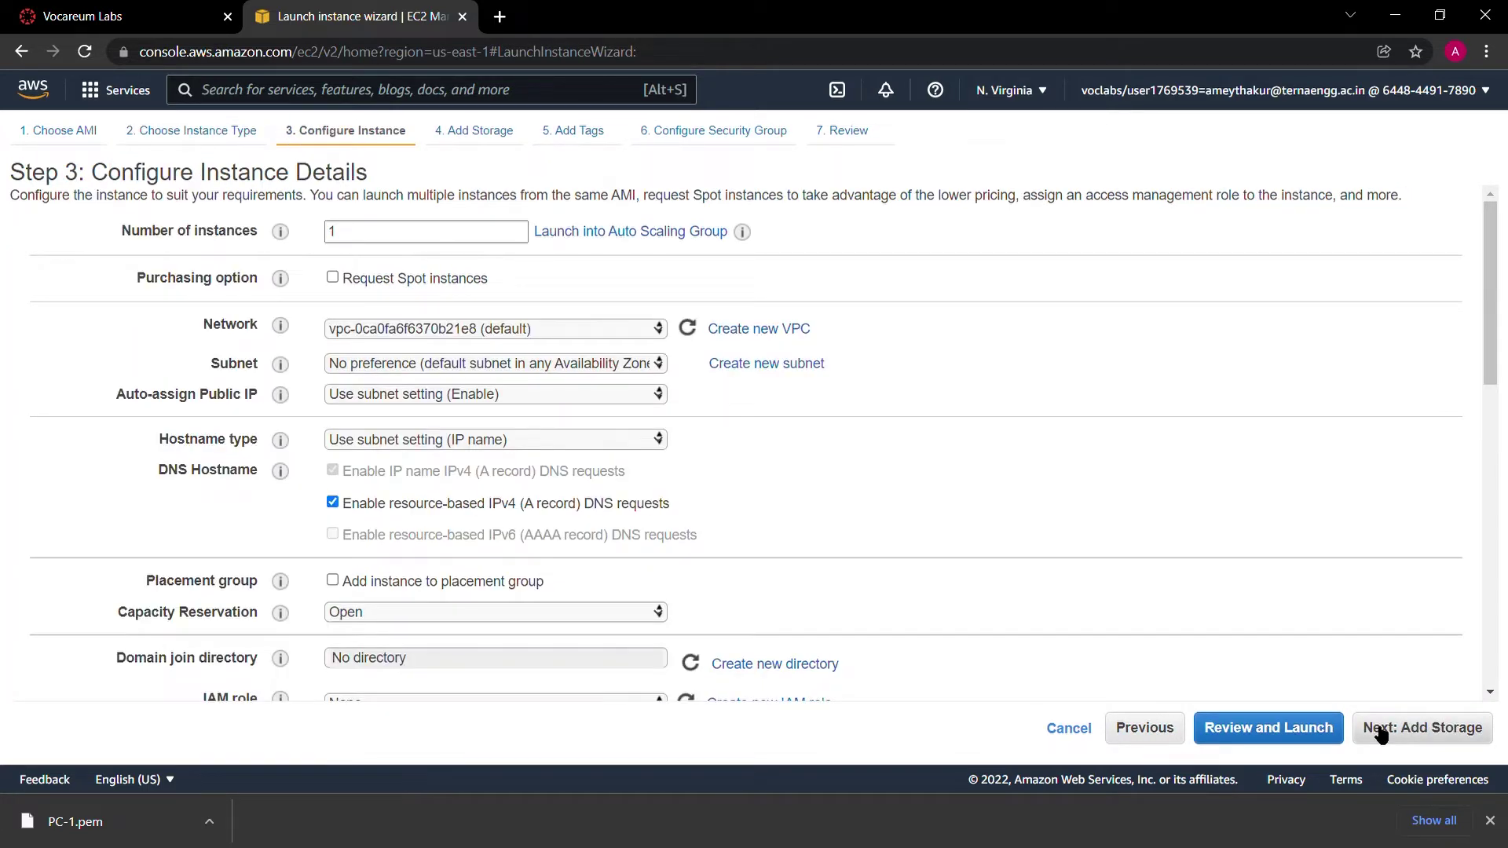
click(1380, 733)
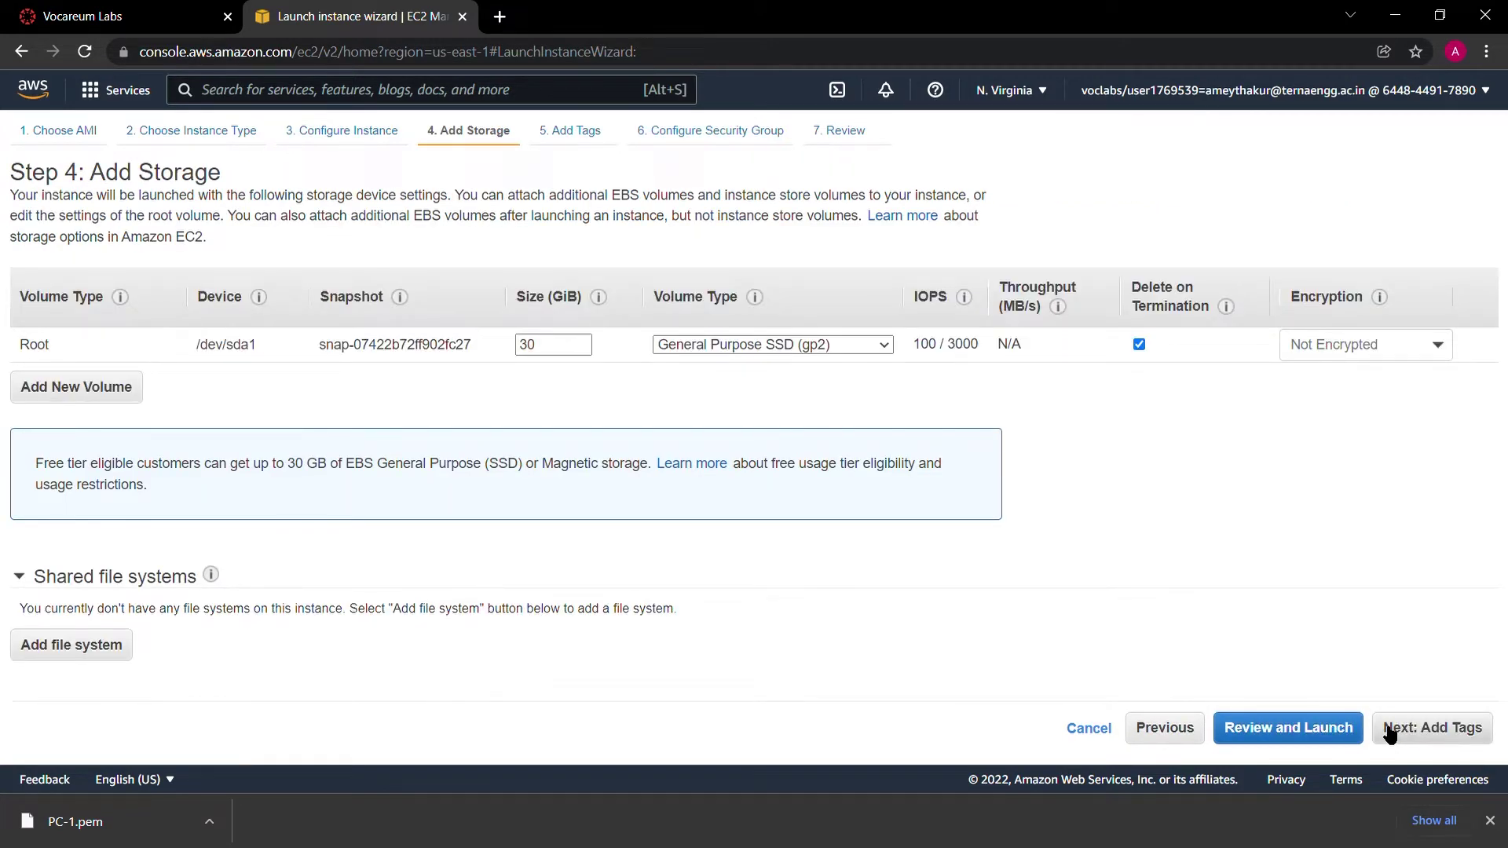
click(1389, 733)
Step: Add a tag with key Name and value PC-2, and proceed to the security group configuration
click(59, 462)
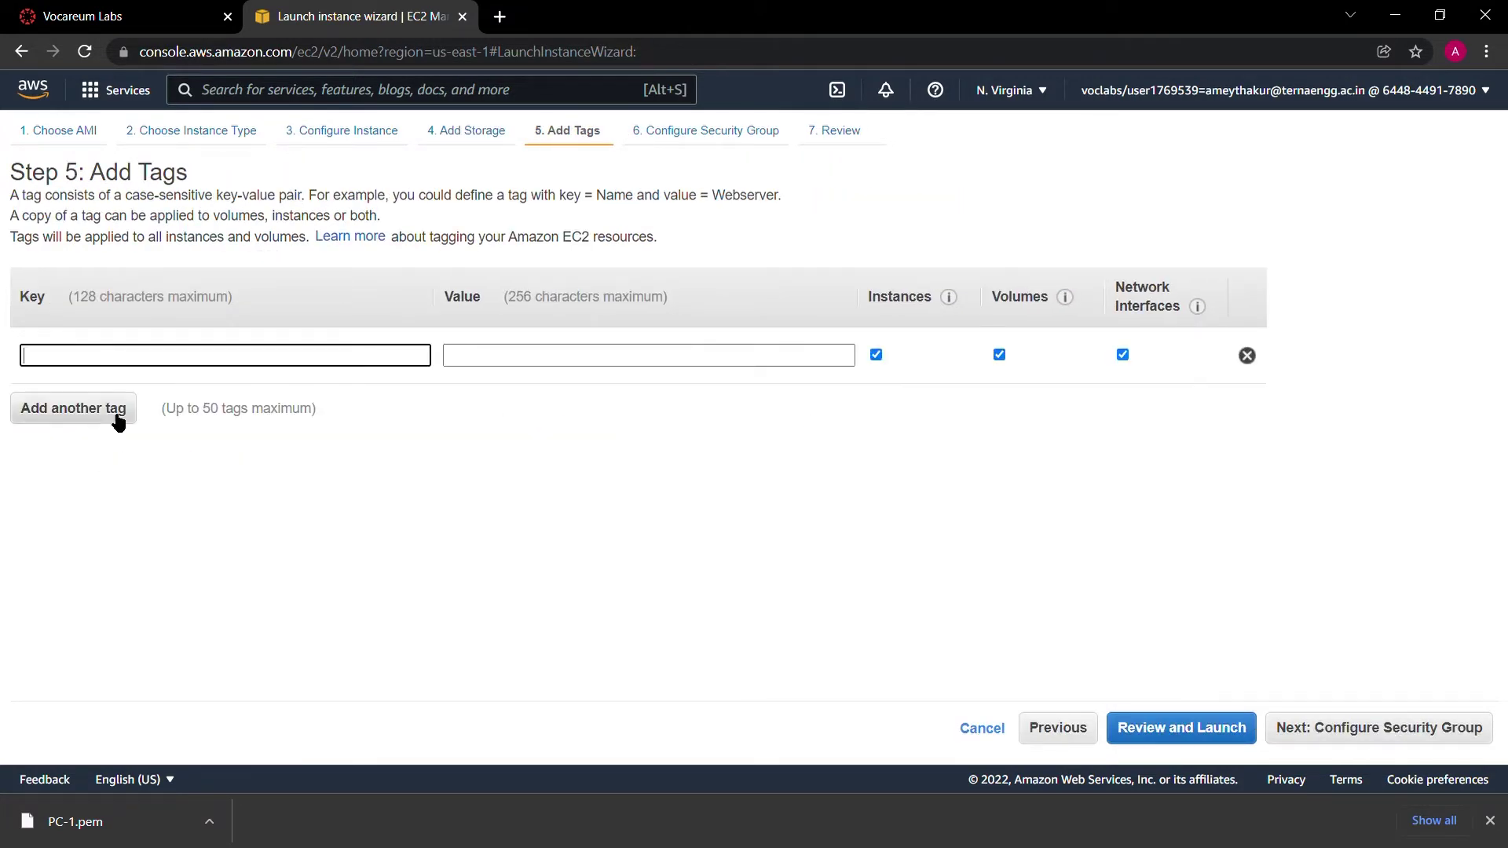
text(Name)
click(595, 364)
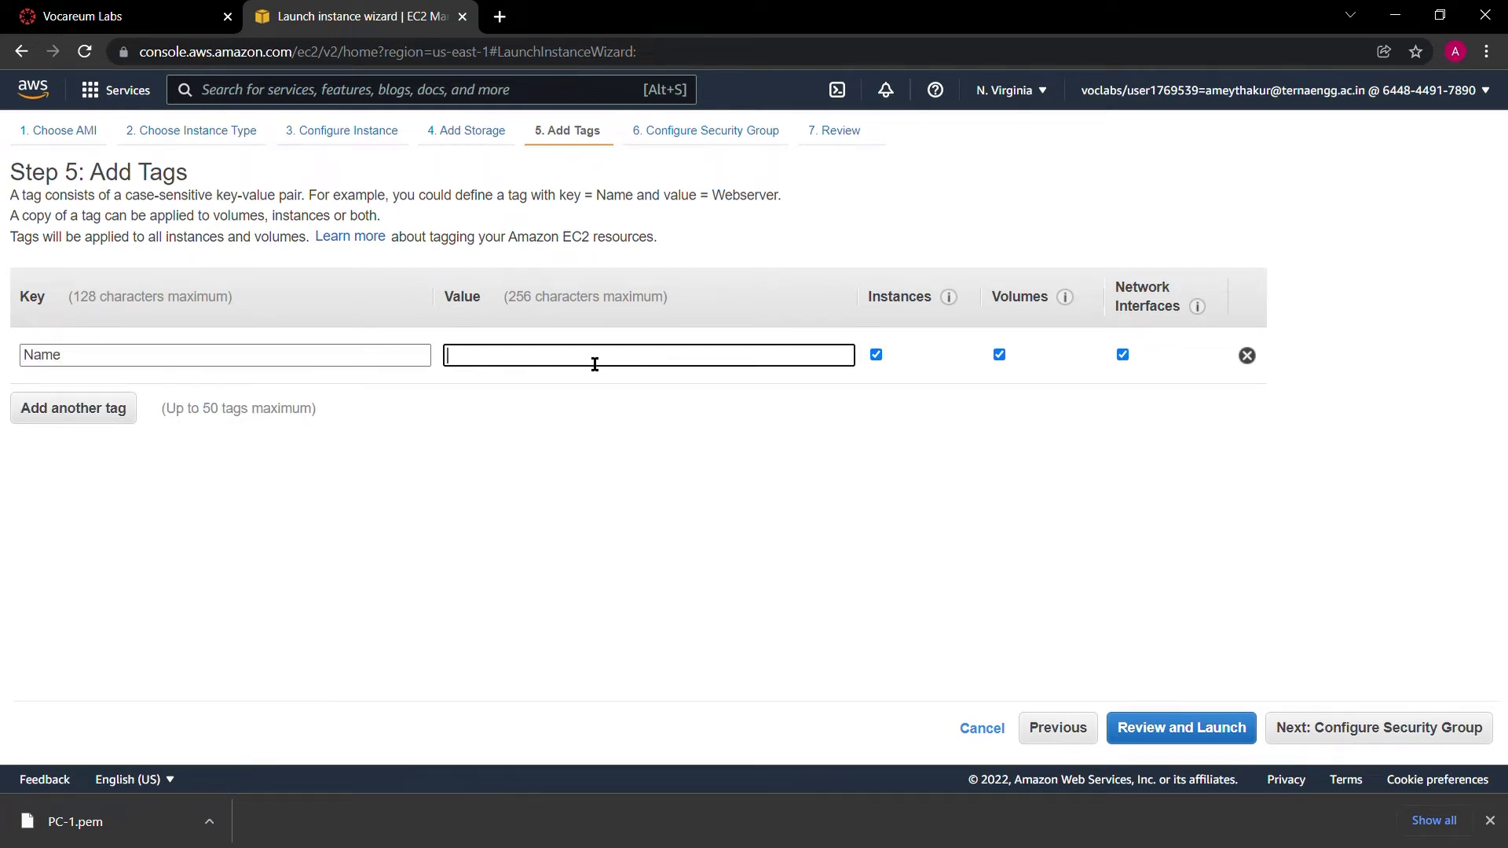
text(PC-2)
click(1305, 732)
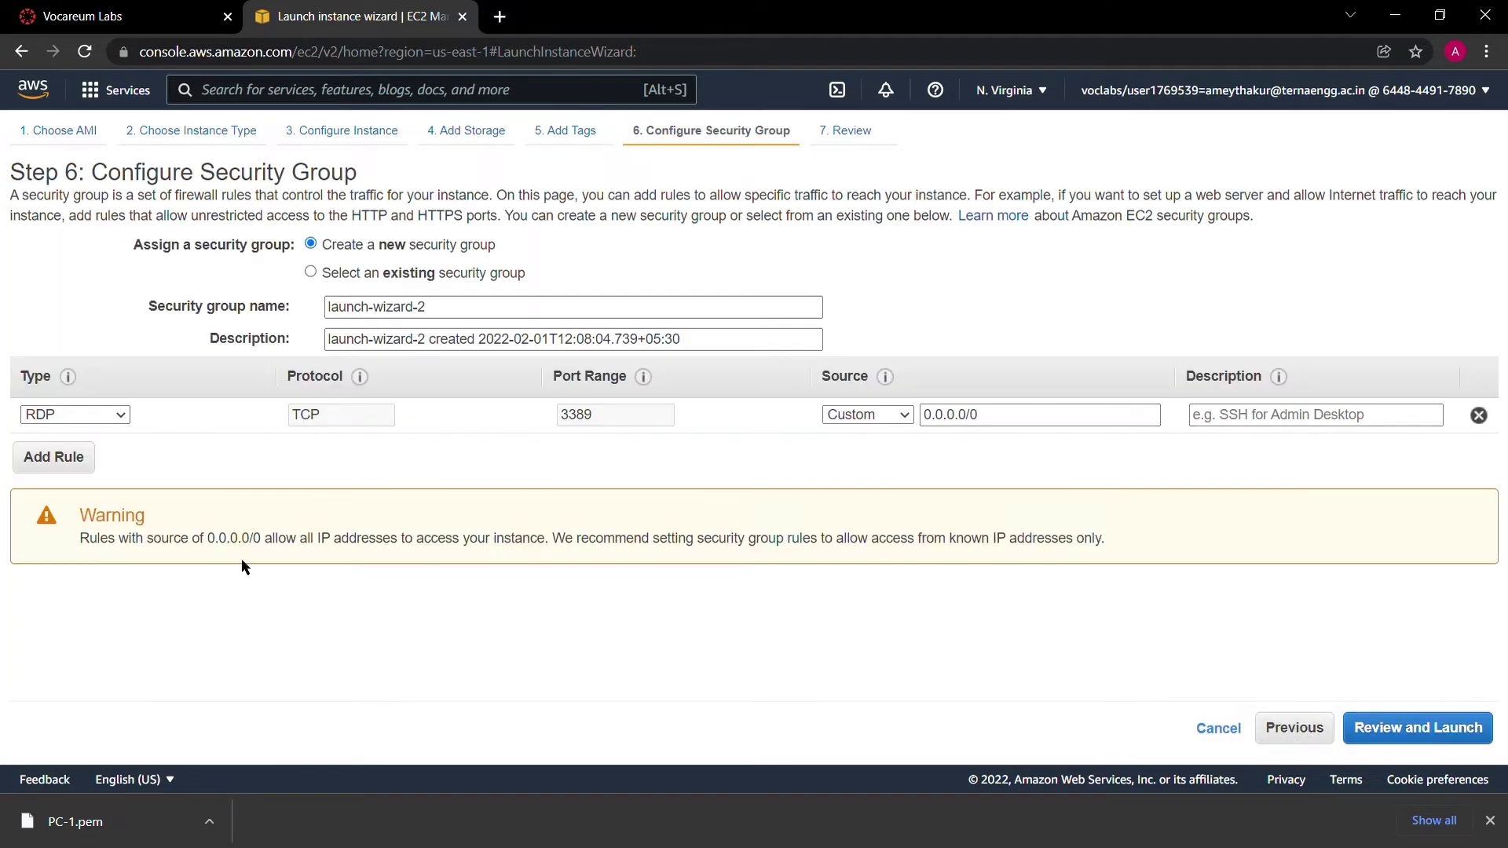
Step: Add an HTTP rule with only 0.0.0.0/0 as its source to the new security group, and proceed to the launch review
click(83, 463)
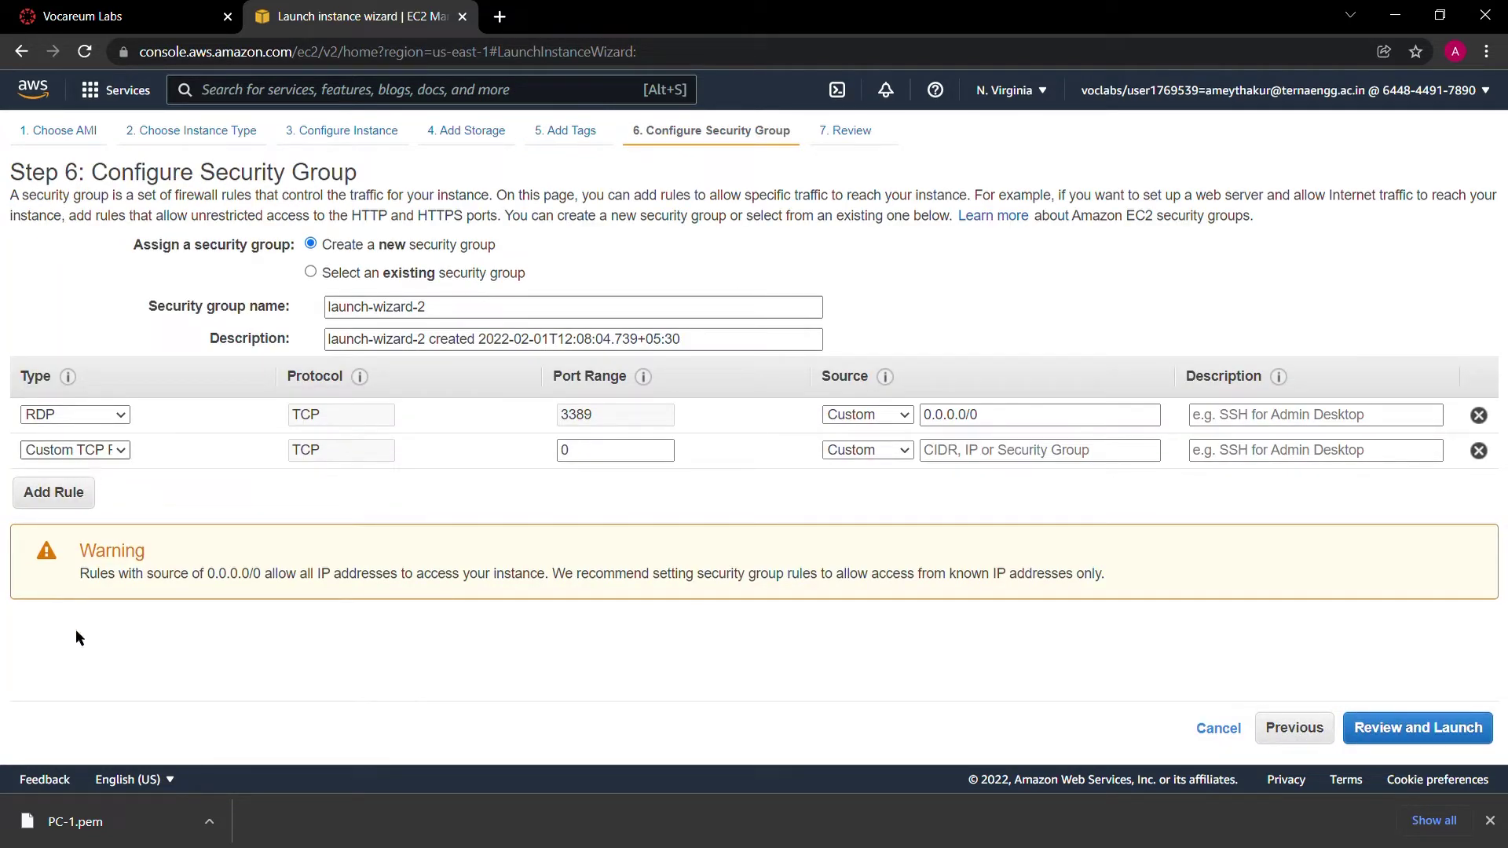
key(h)
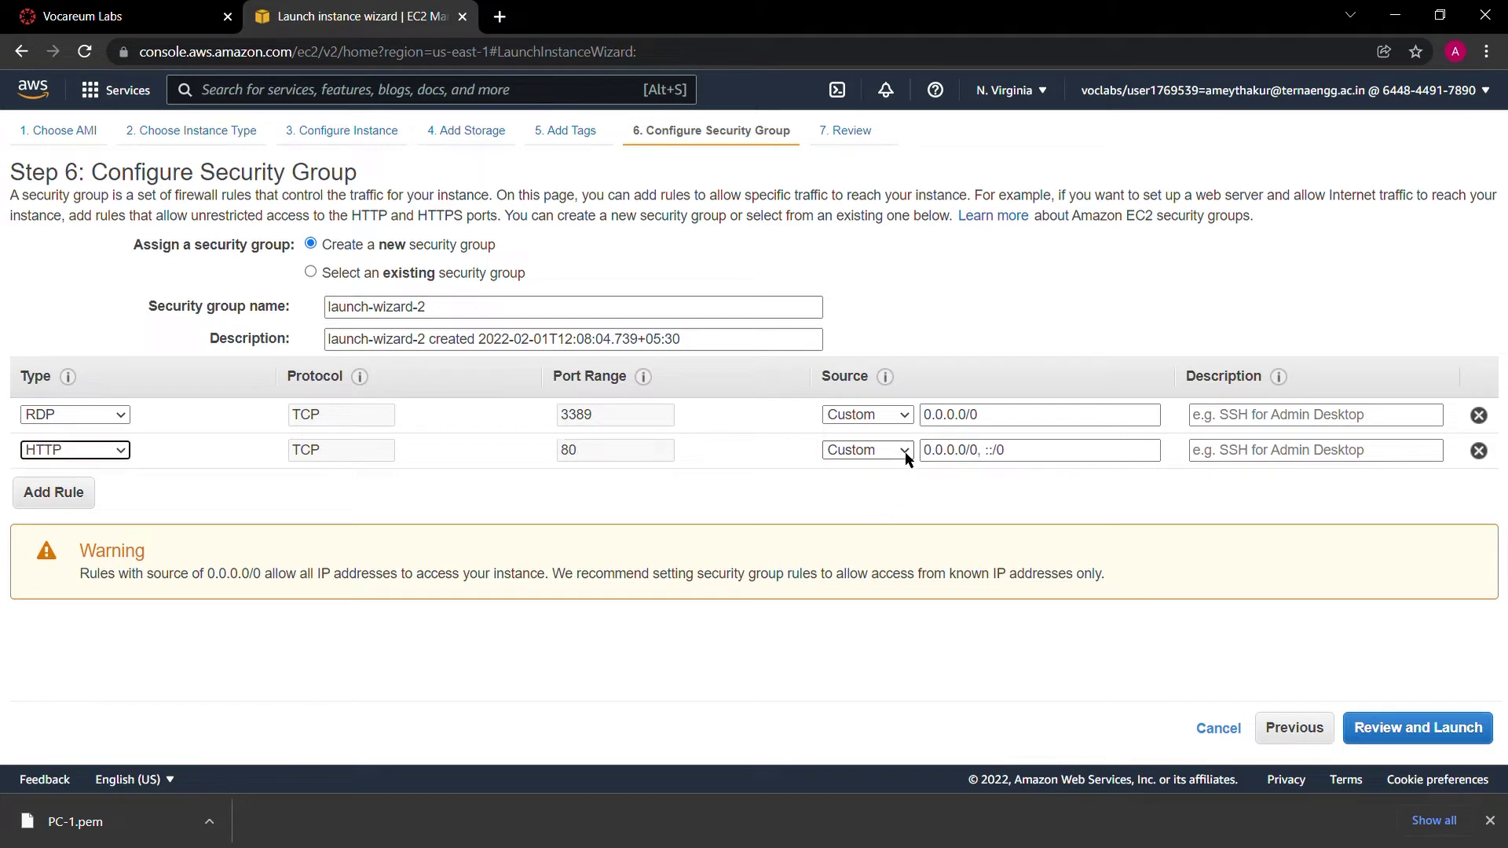
drag(980, 454, 1070, 472)
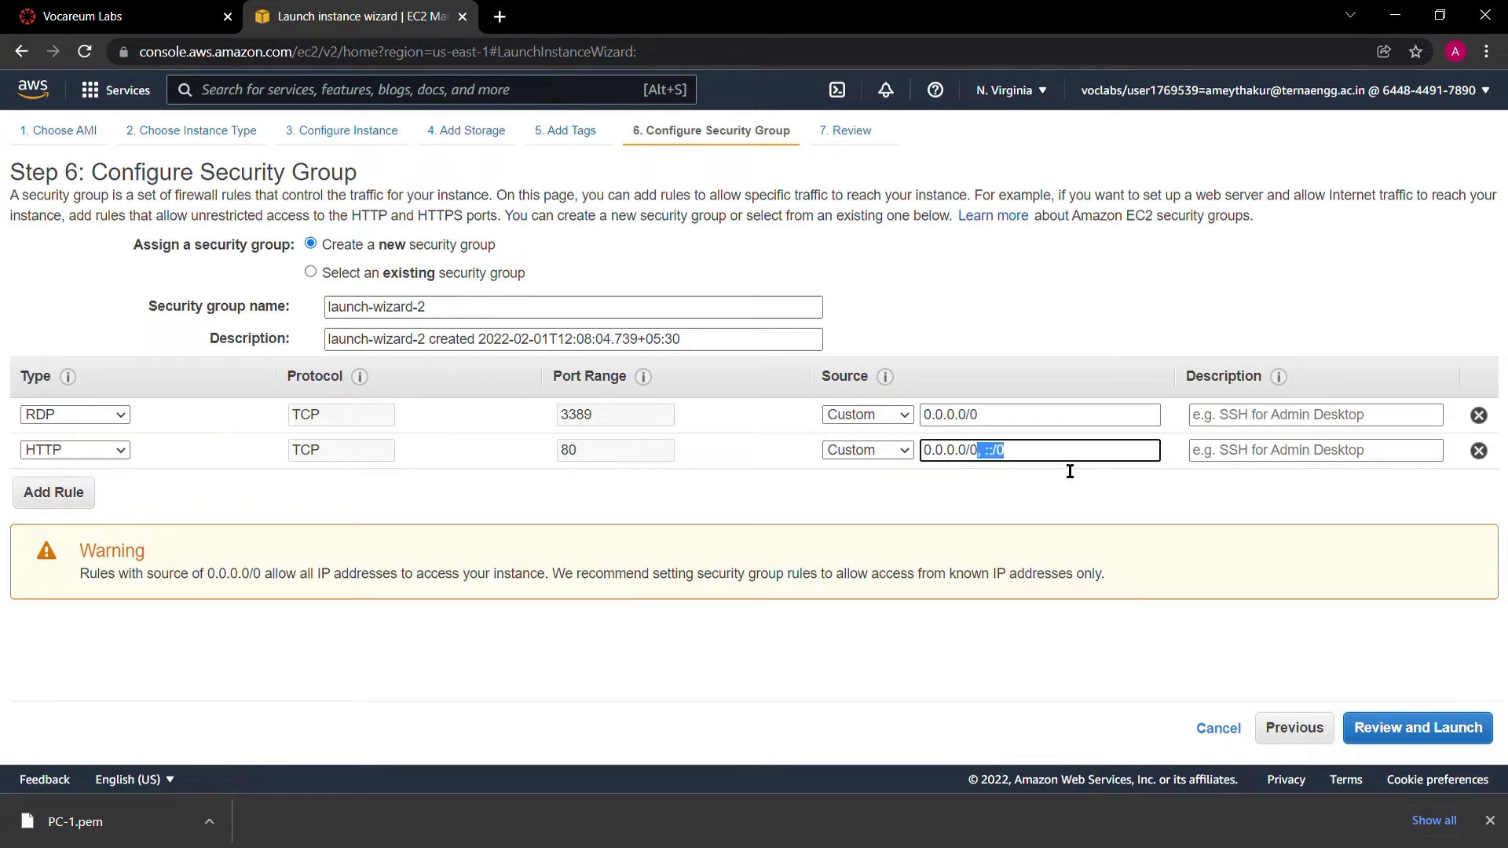
key(BackSpace)
click(1333, 559)
click(1418, 729)
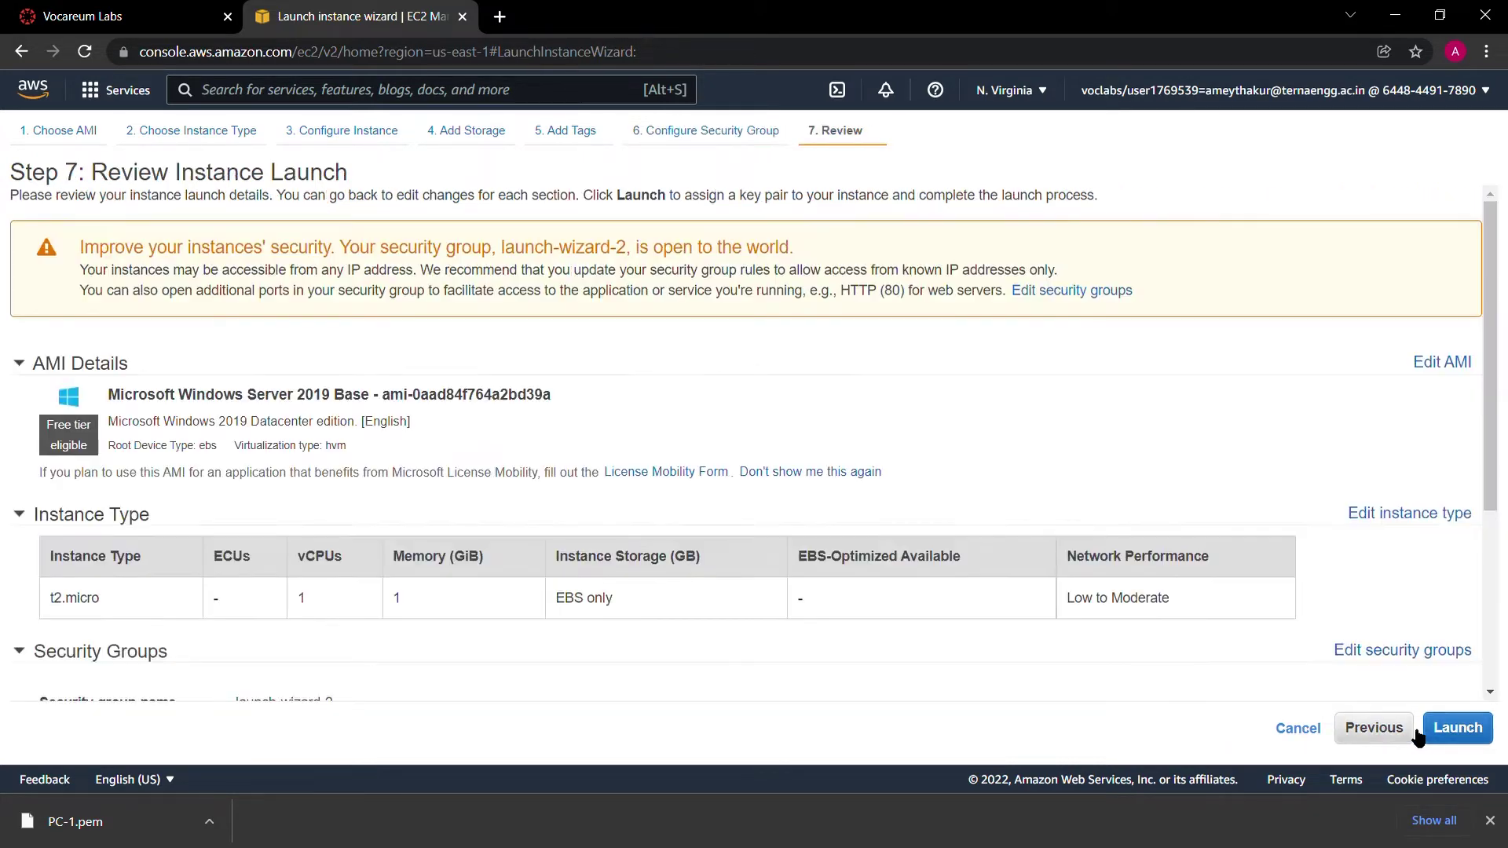
Step: Review the second instance's security group rules, including HTTP, and proceed to the key pair selection
scroll(1339, 606, down, 4)
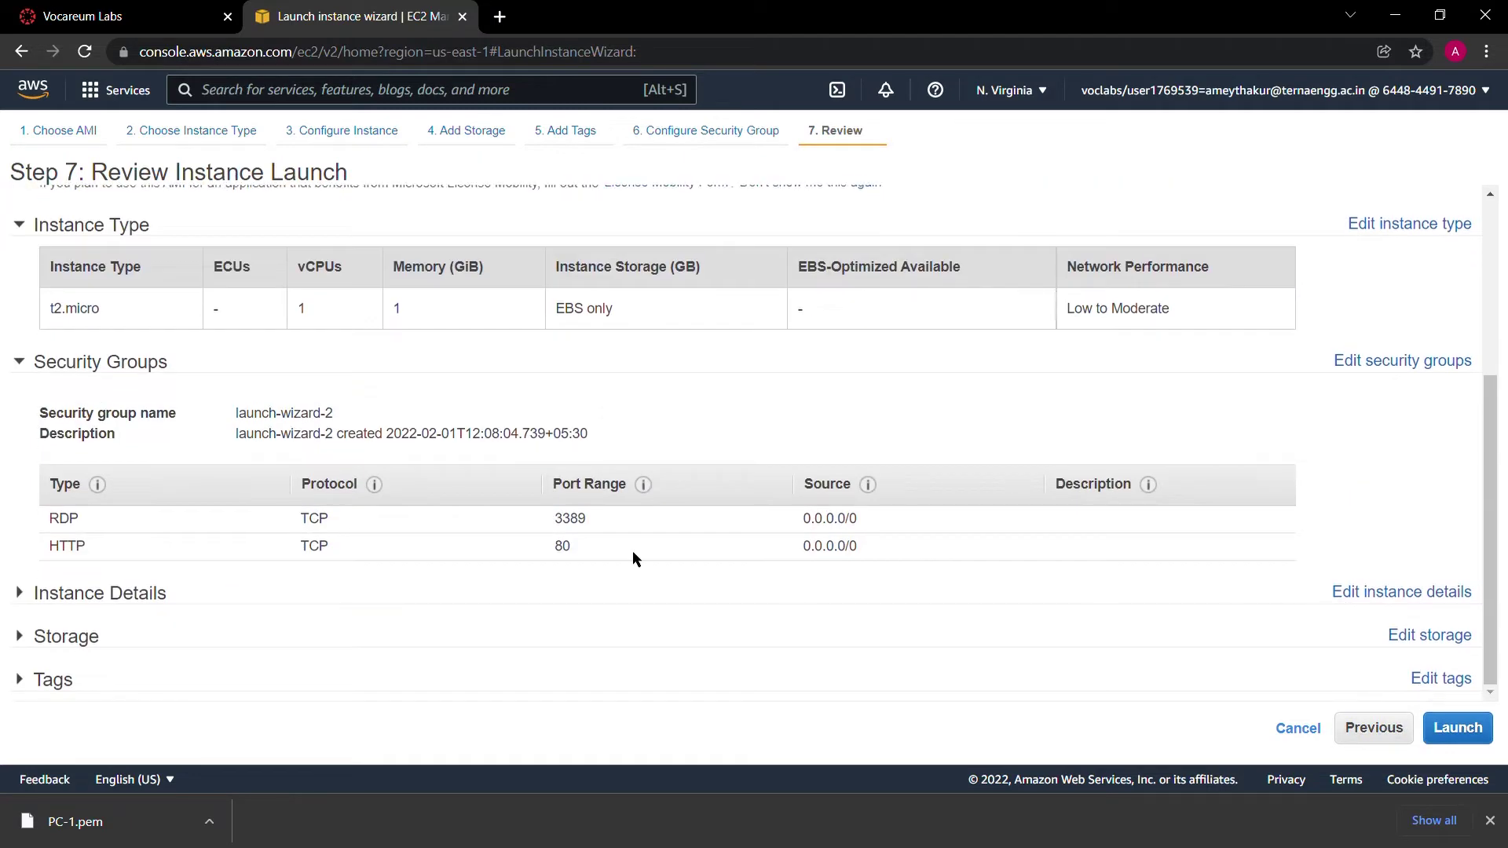
double_click(64, 549)
click(1453, 727)
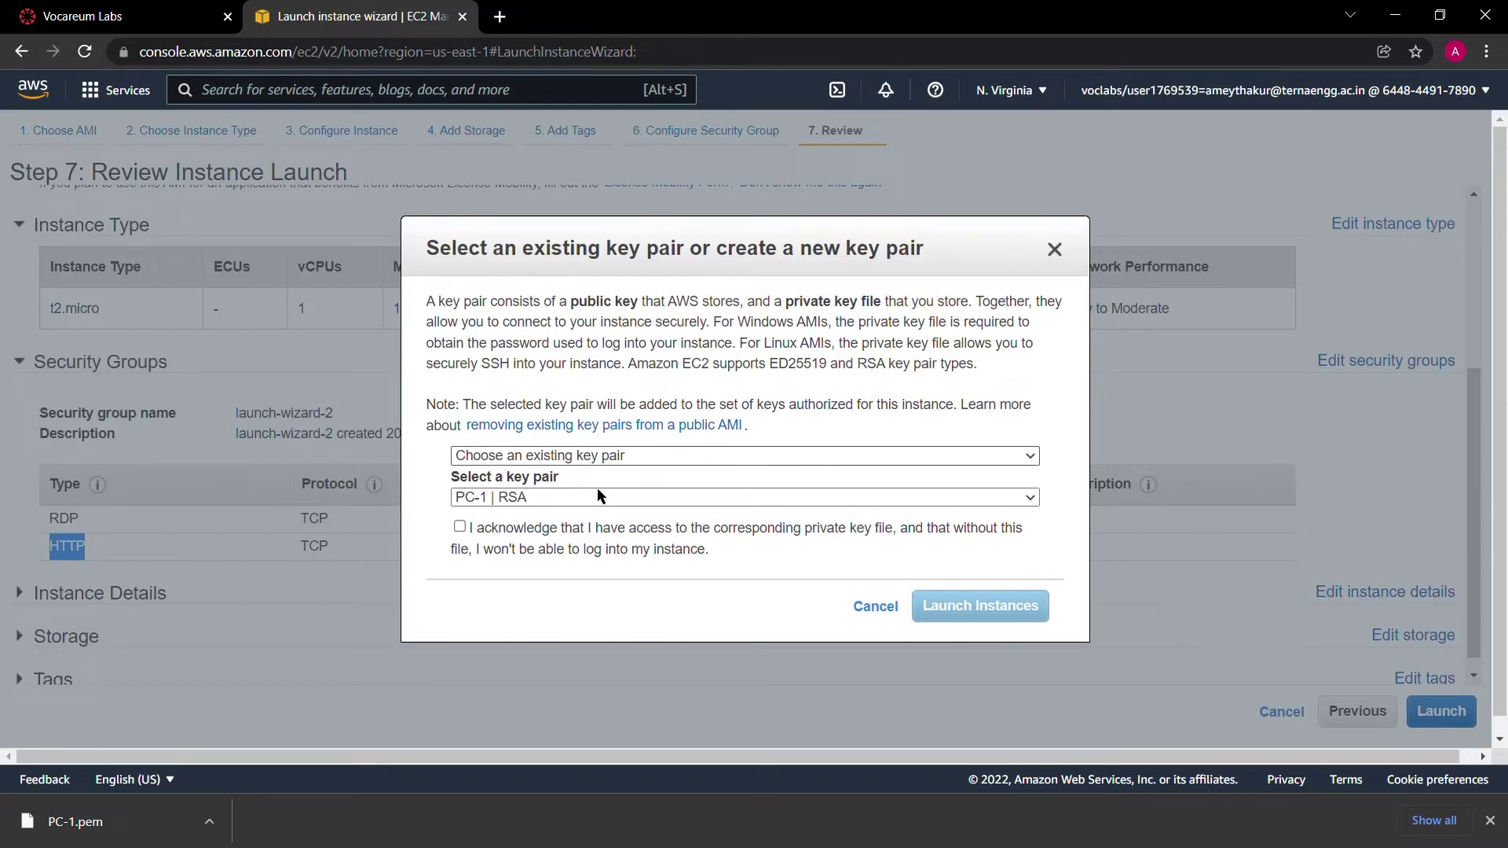
Step: Create and download a new RSA key pair named PC-2, and launch the instance with it
click(648, 455)
click(647, 487)
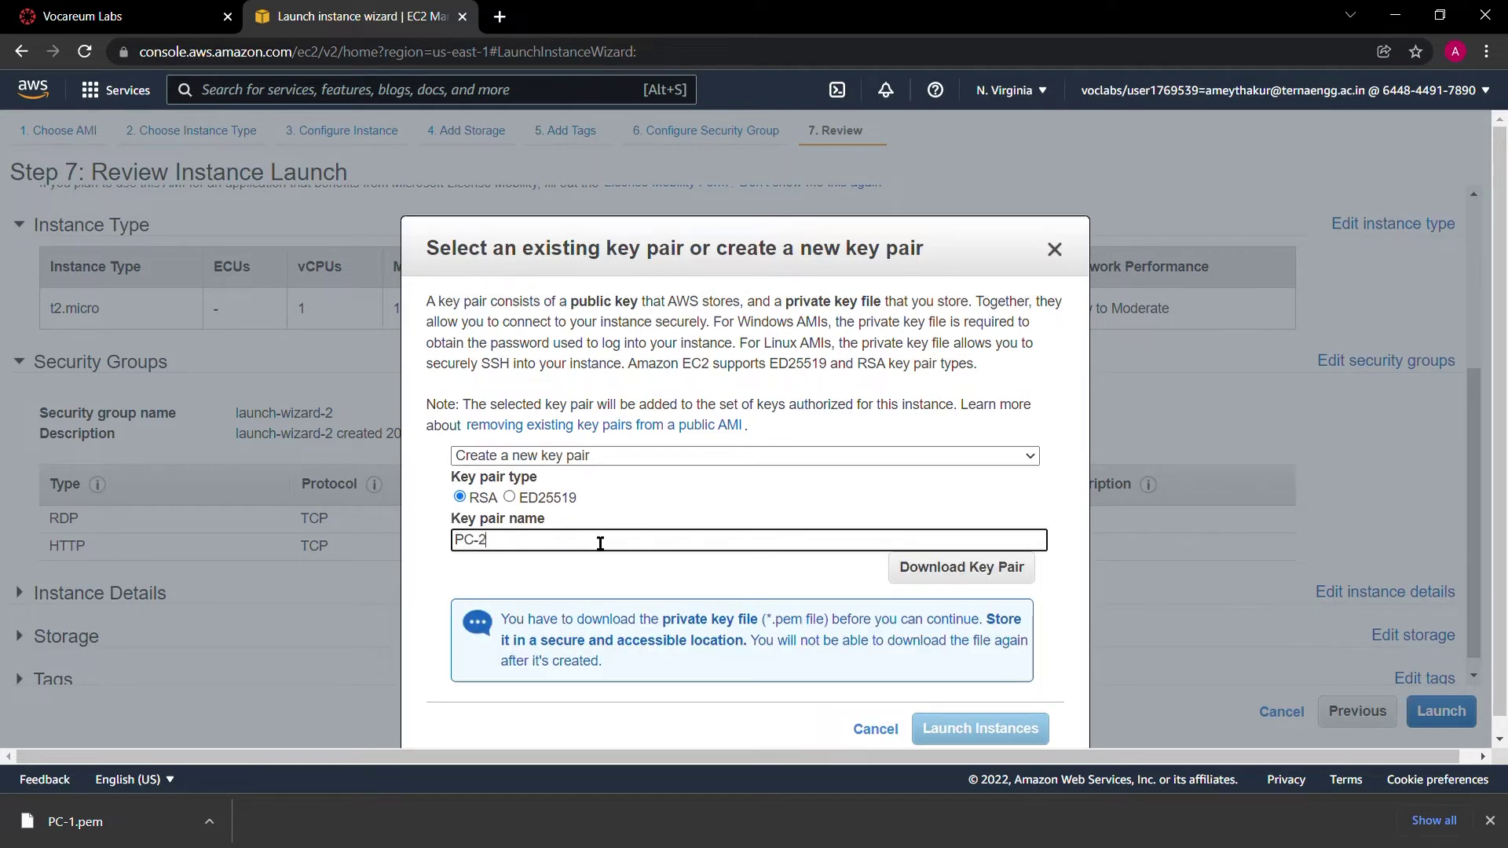
click(923, 567)
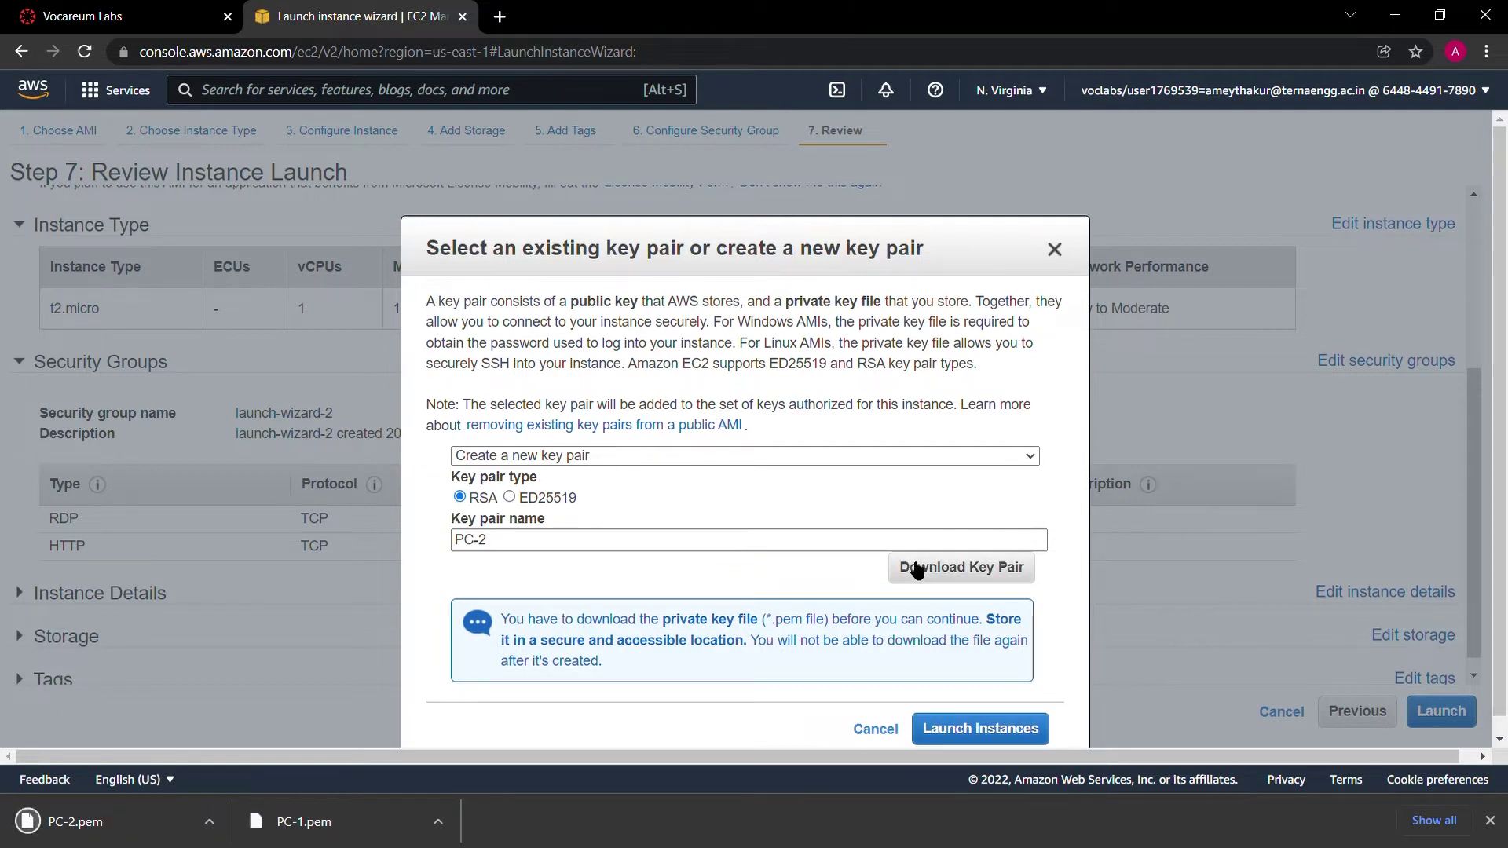
scroll(985, 672, down, 1)
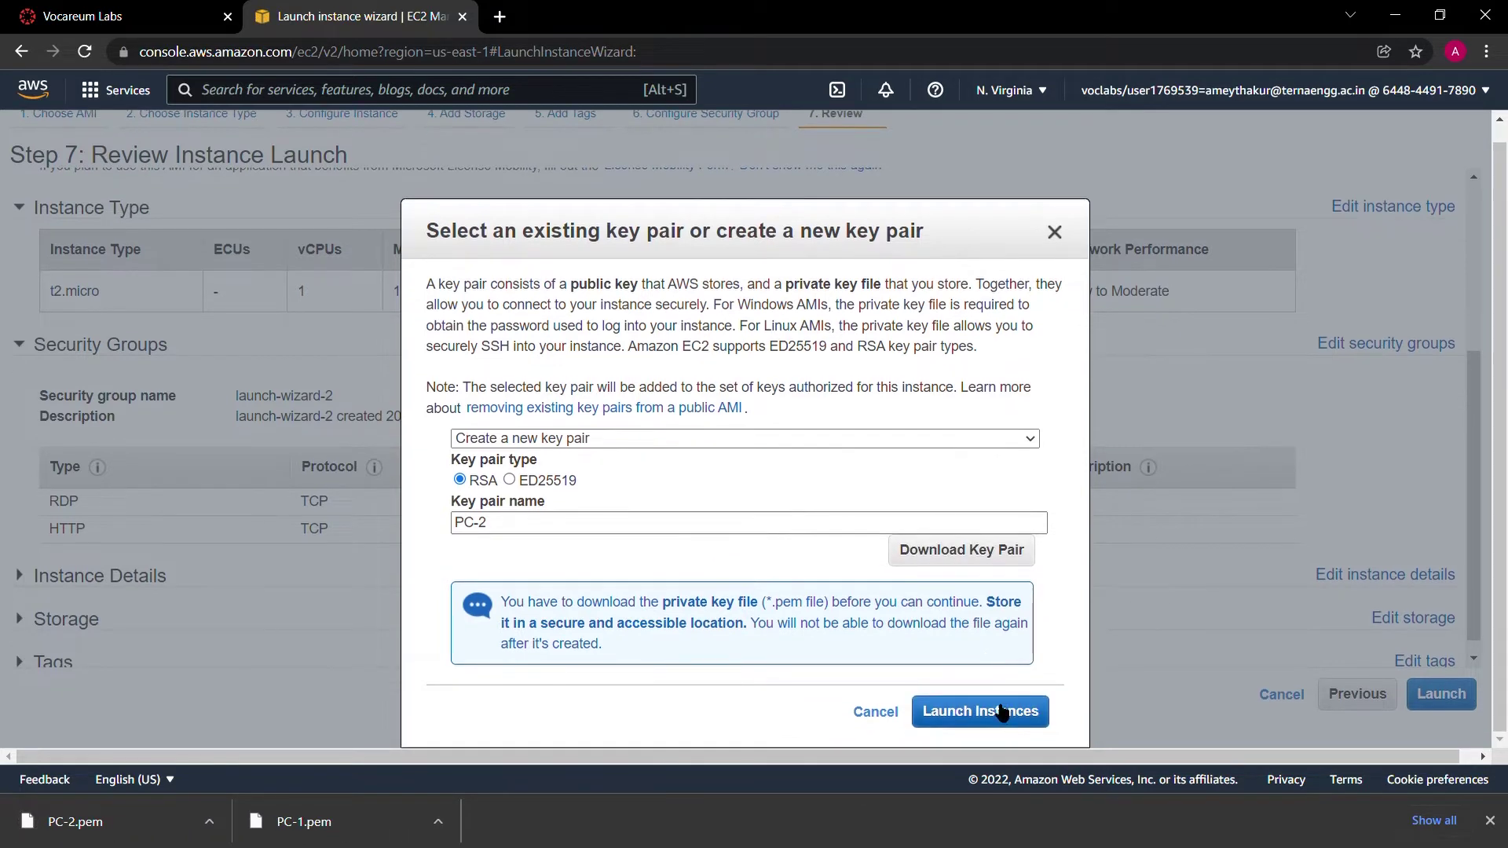
click(1001, 712)
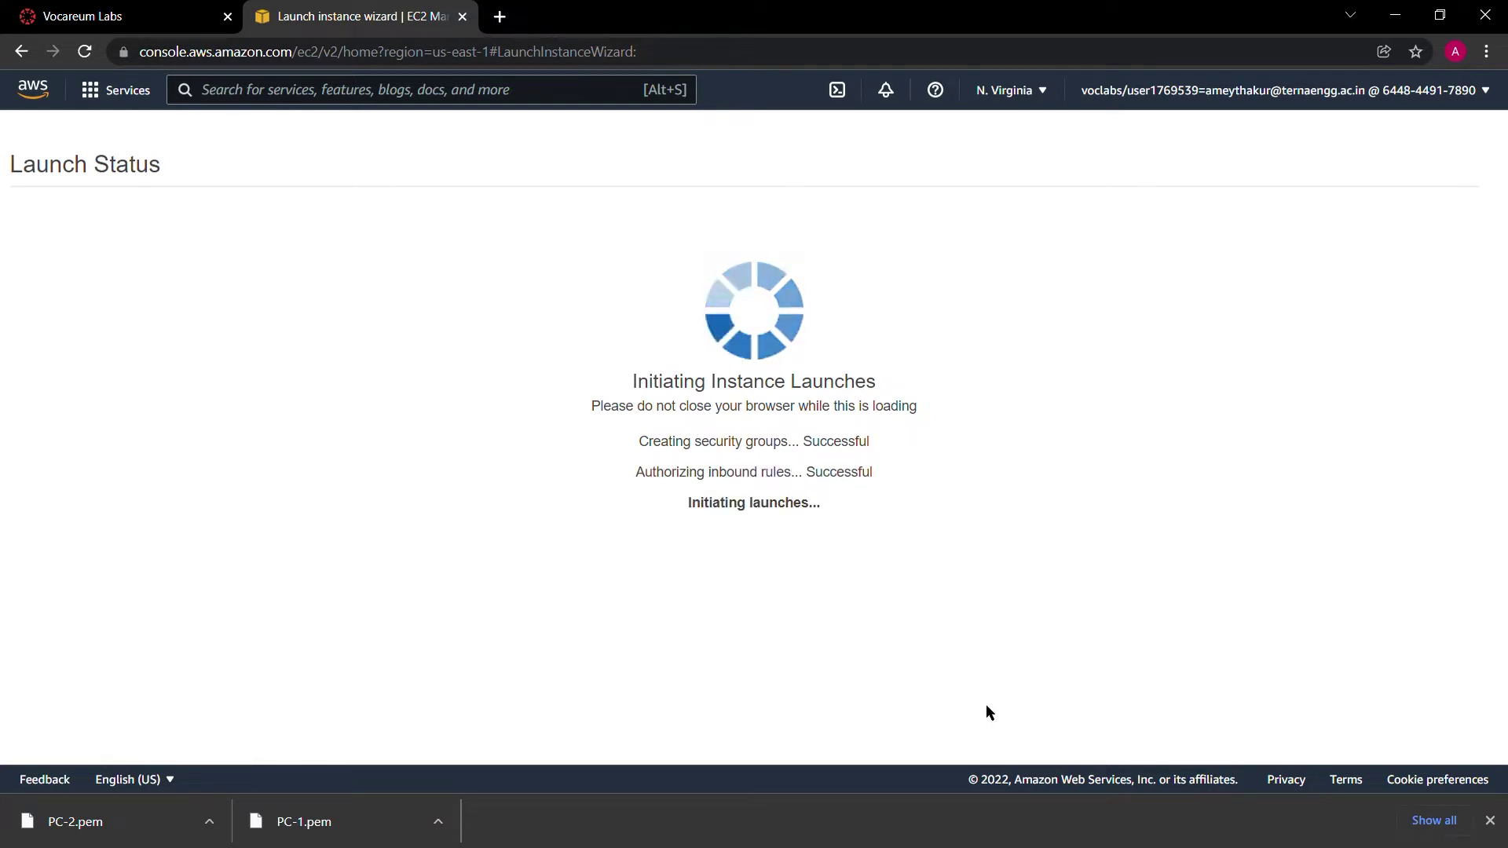
Step: Open the instances list, refresh it, and check the instance states and PC-1's status check
scroll(1191, 668, down, 1)
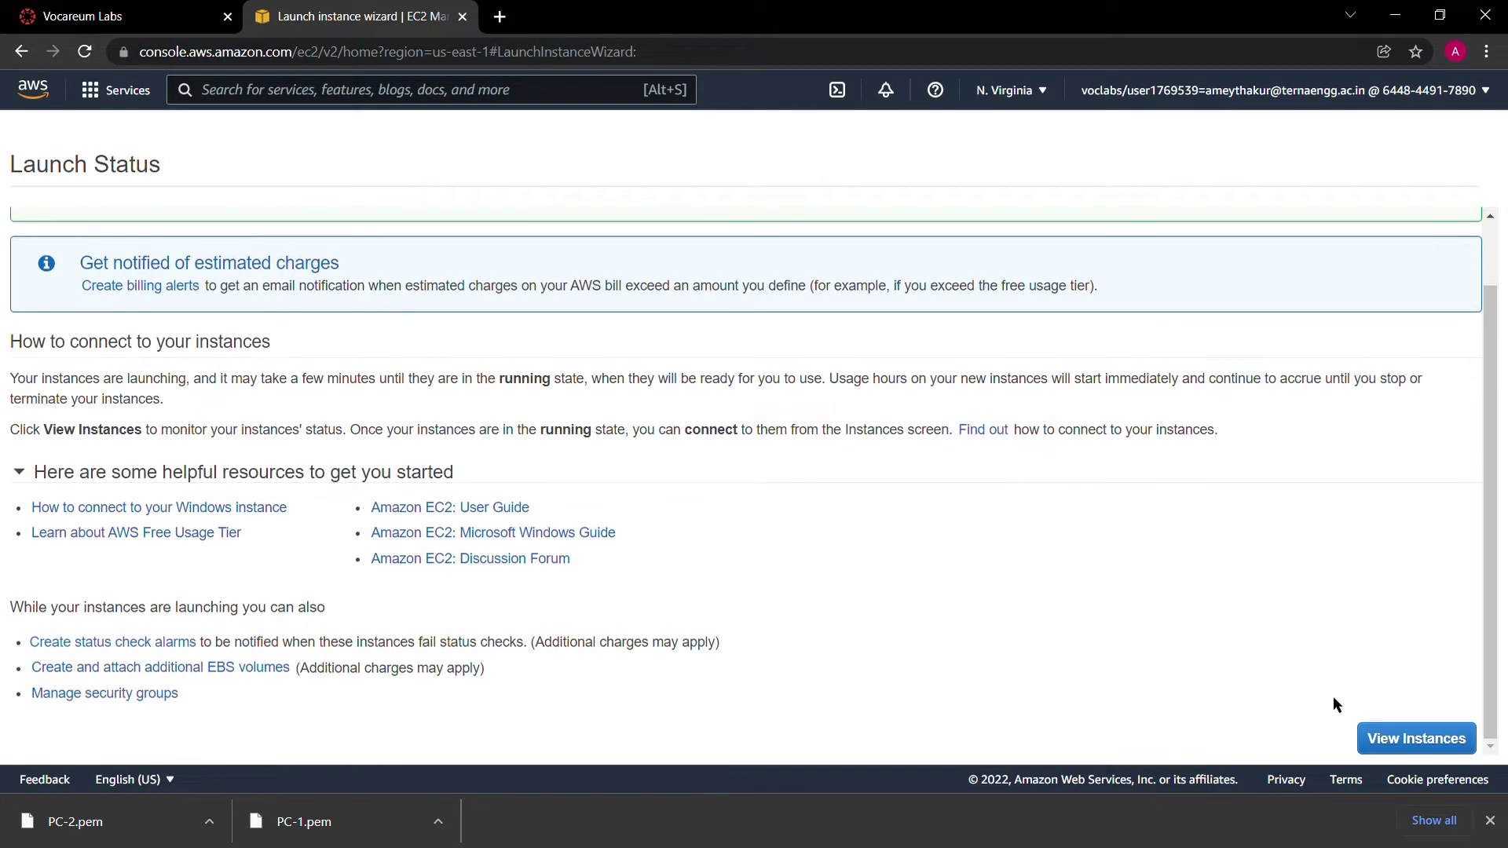
click(1439, 736)
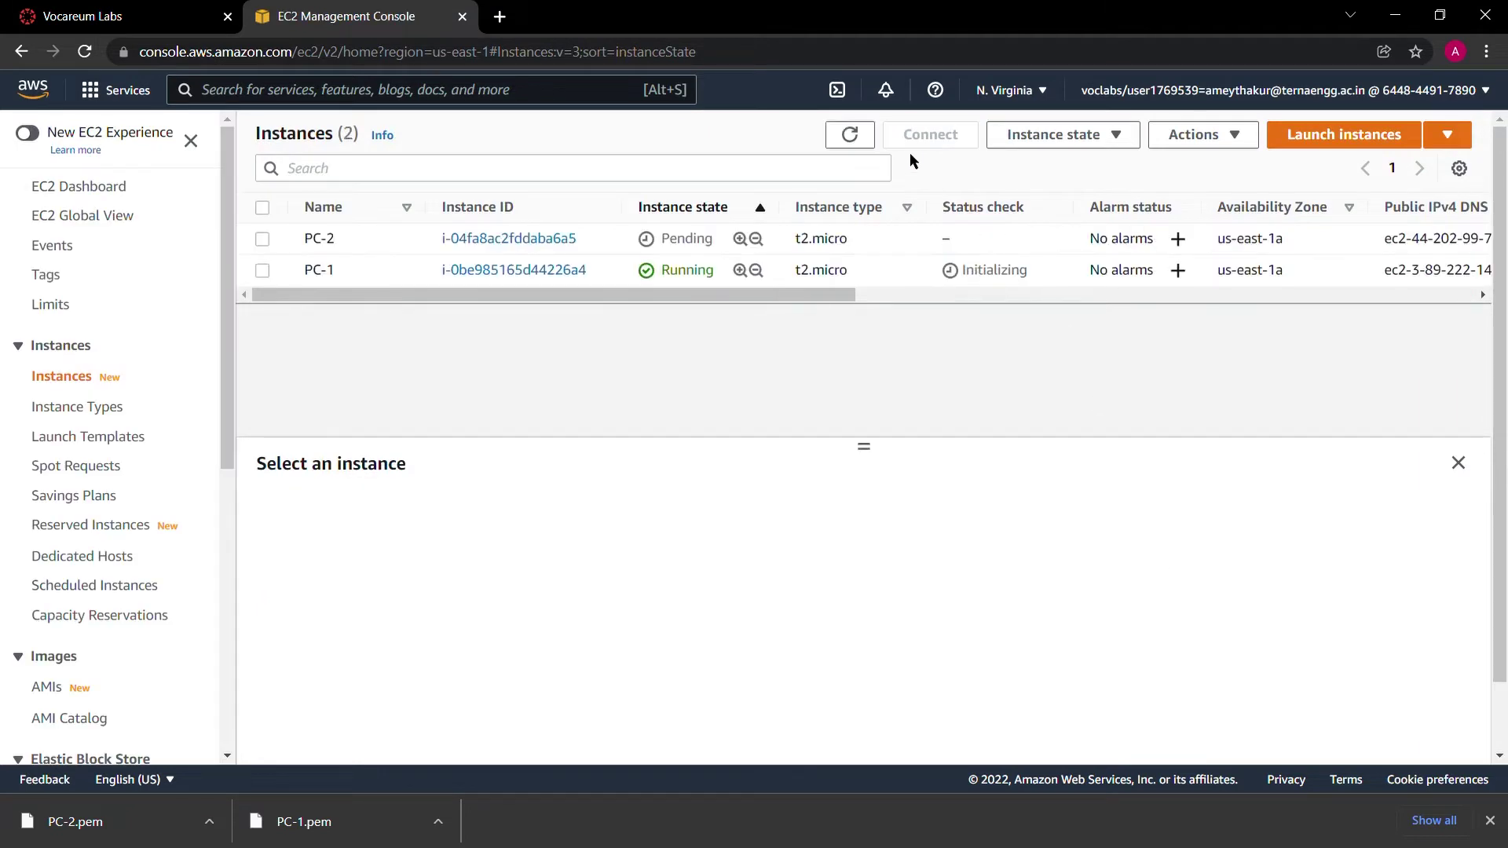
click(855, 138)
click(860, 144)
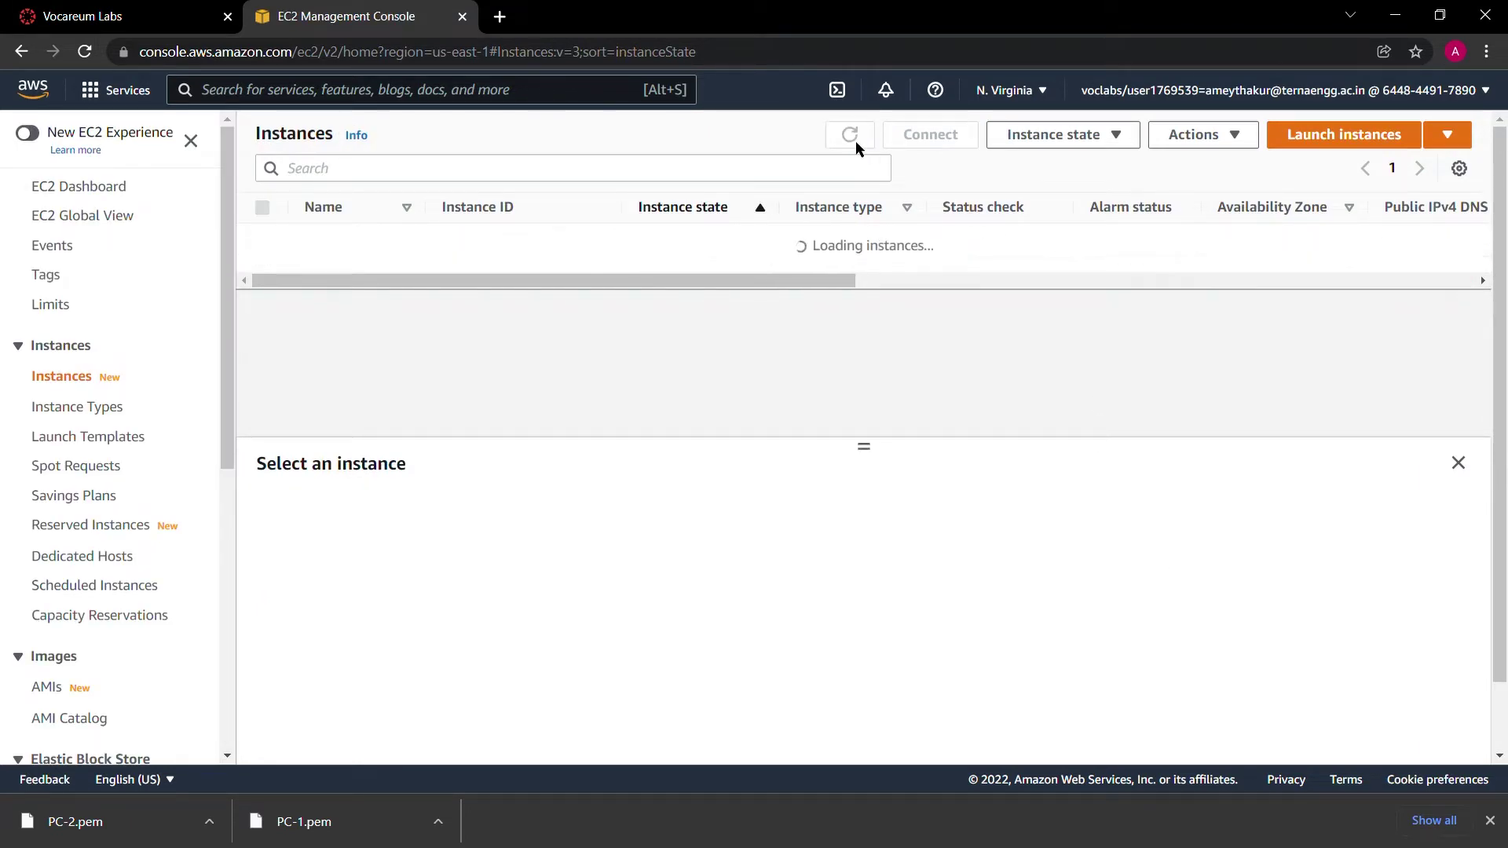
drag(657, 226, 718, 227)
drag(966, 281, 1030, 281)
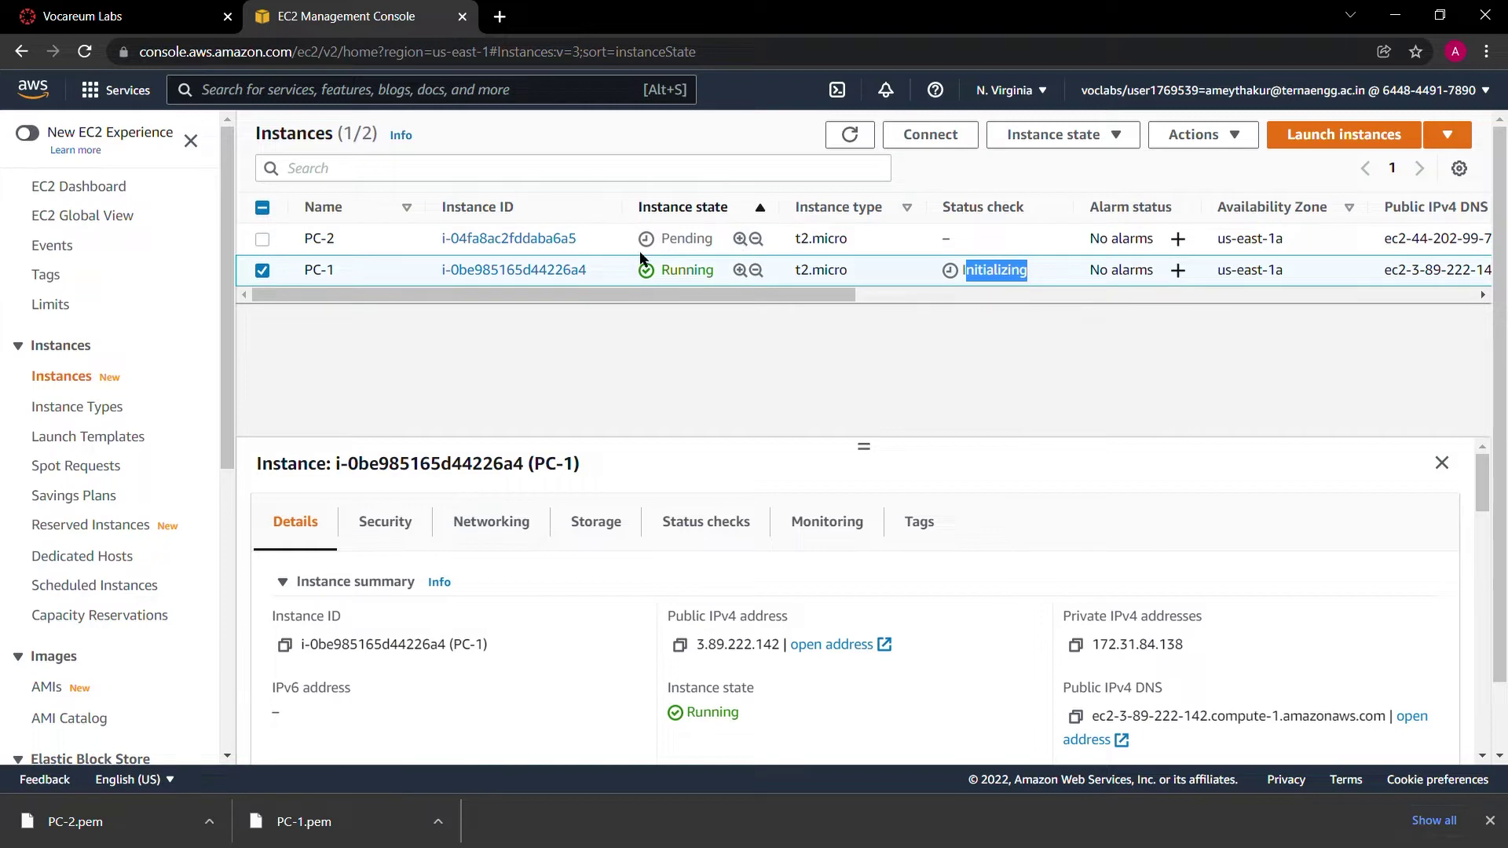
Step: Refresh the instances list repeatedly, check PC-1's status checks in the list and its details, and enlarge the details area
click(847, 145)
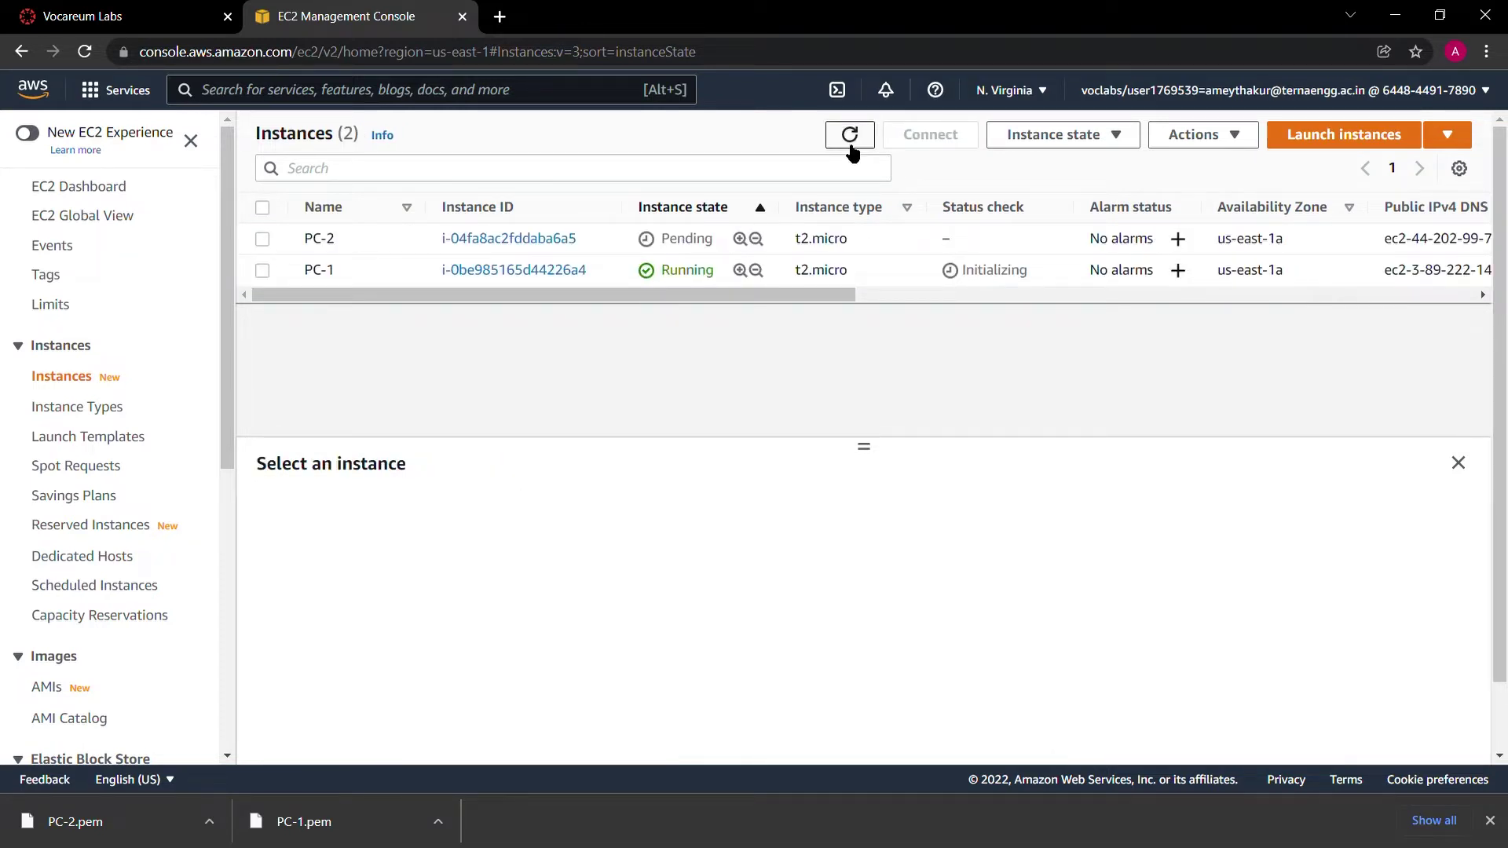
click(851, 145)
click(850, 145)
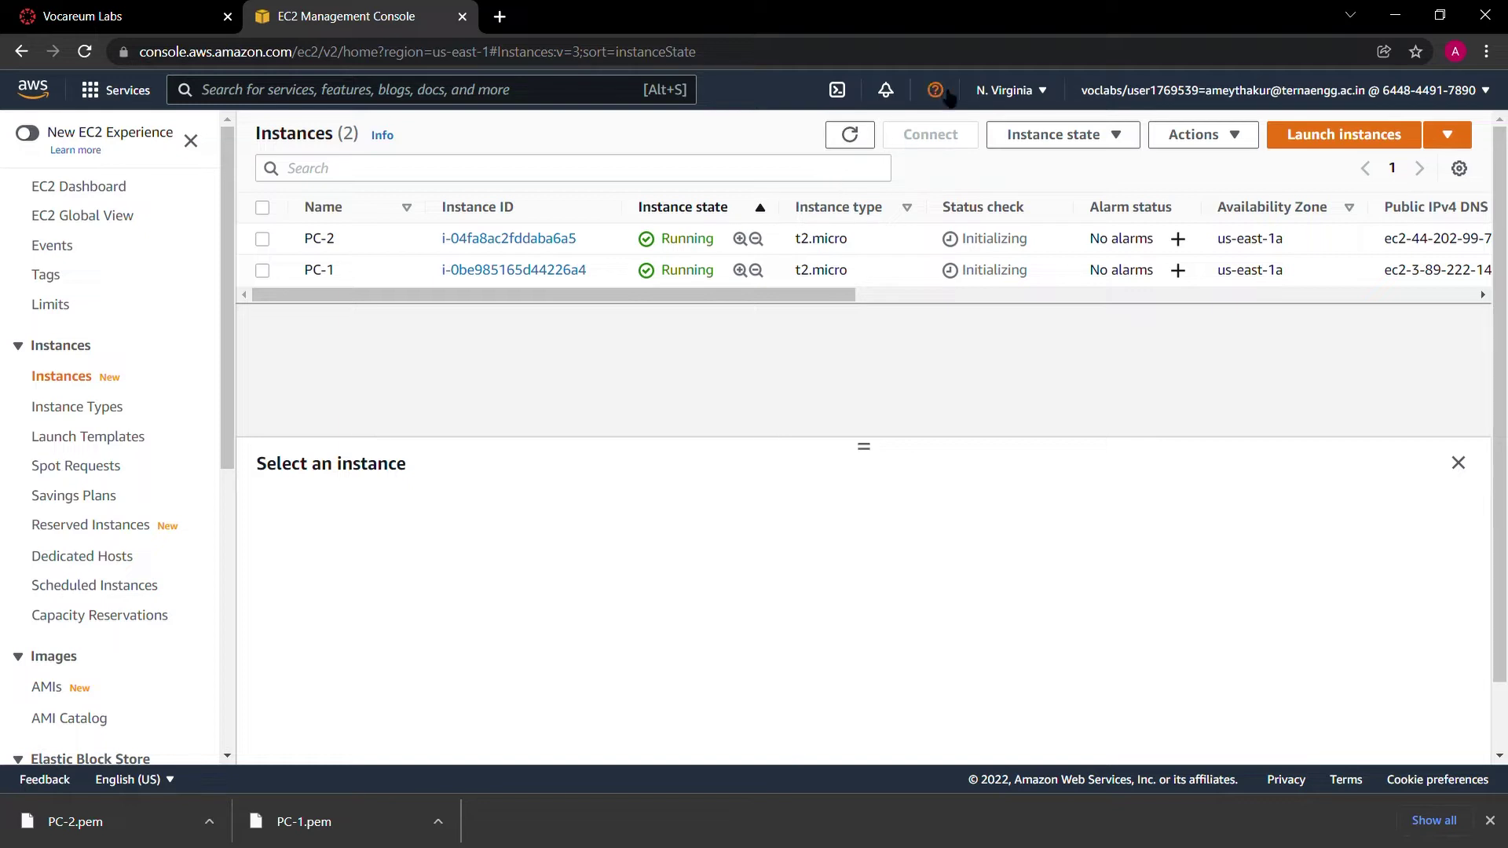
click(856, 130)
drag(942, 208, 960, 274)
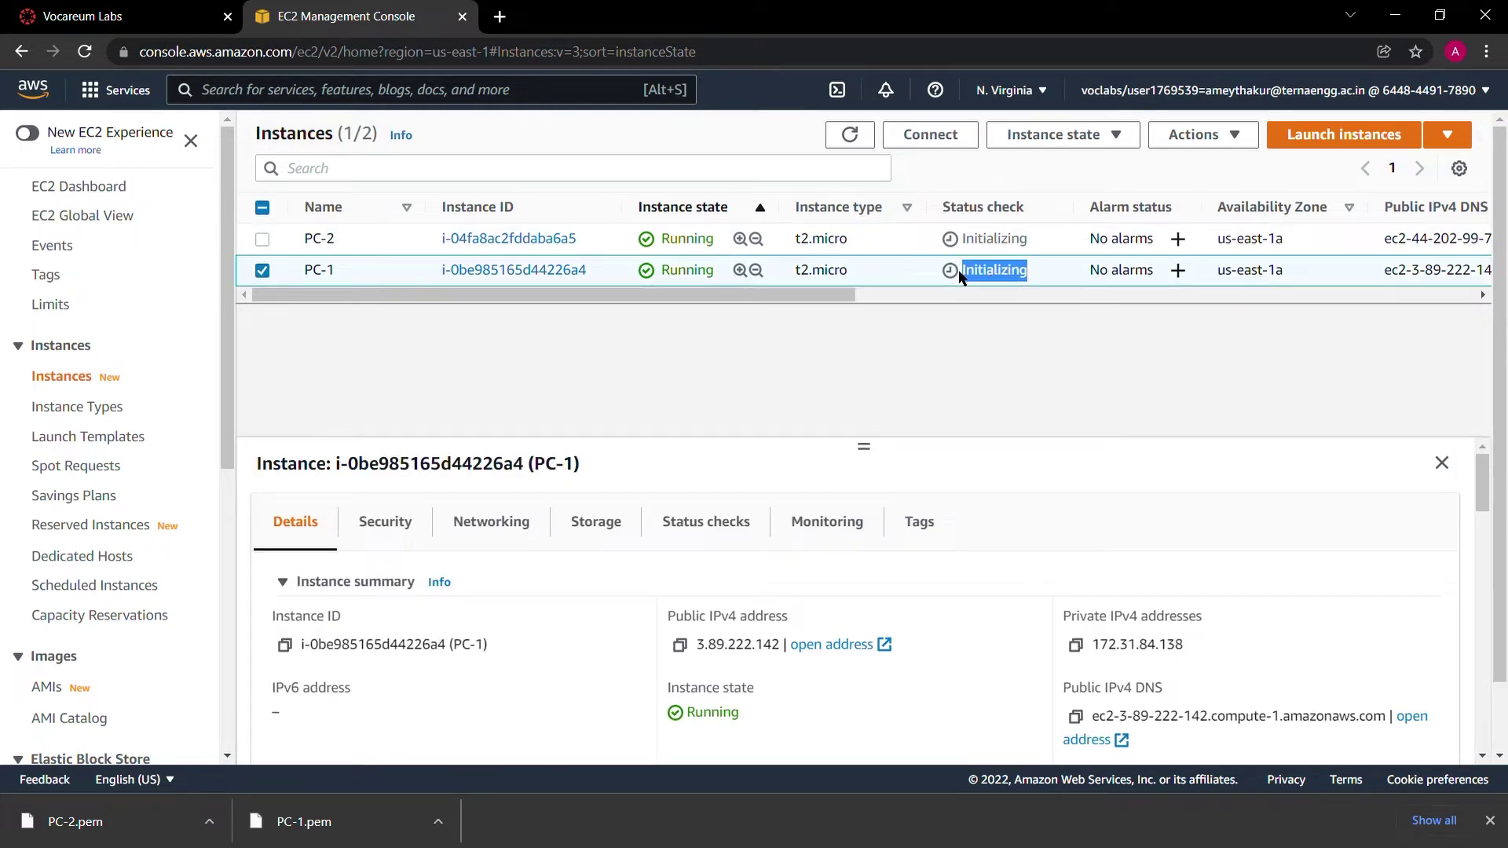
click(717, 525)
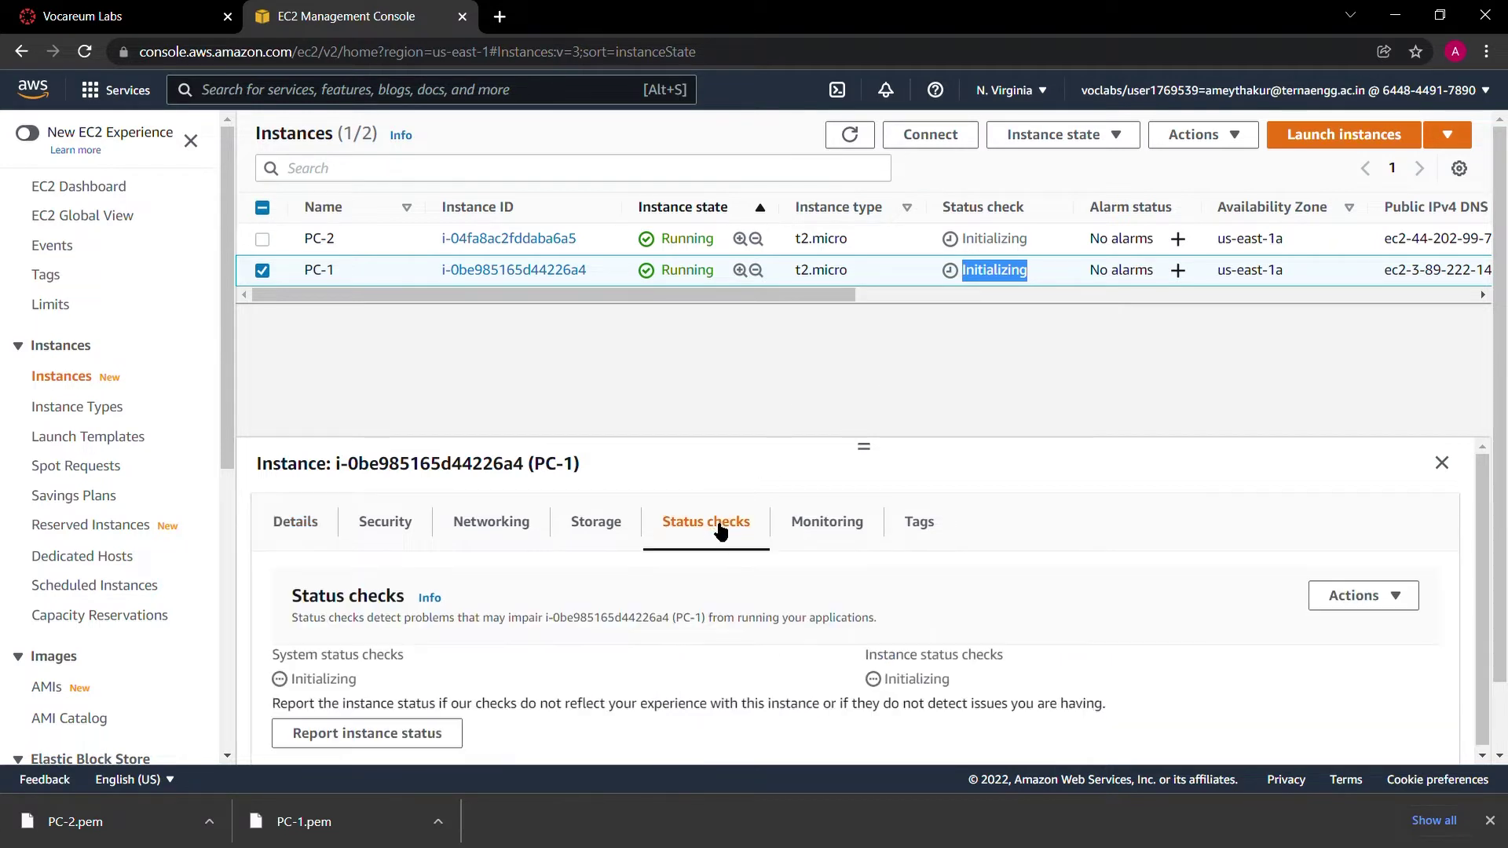
drag(874, 458, 874, 366)
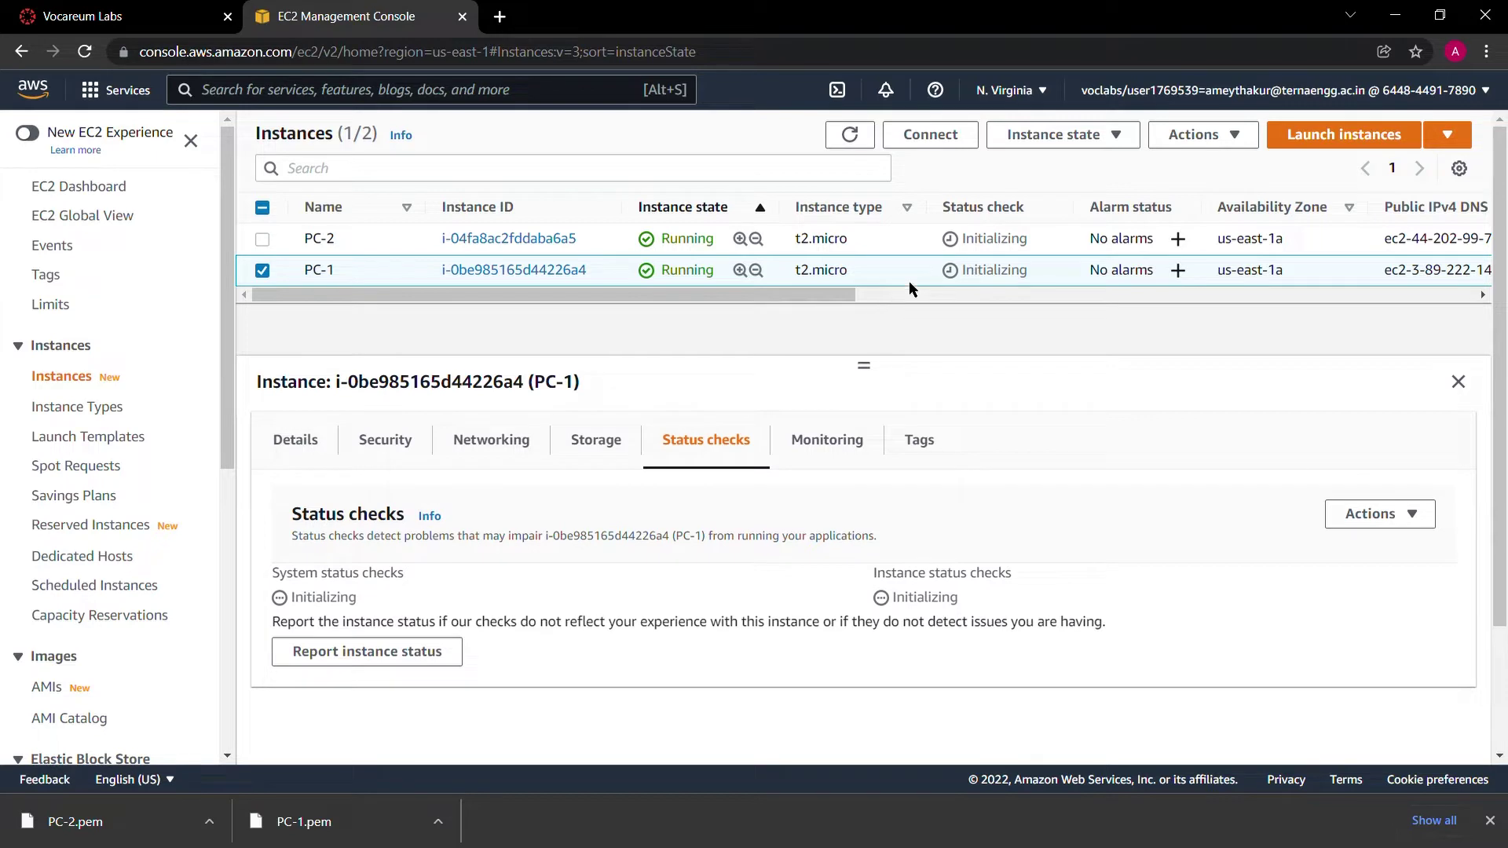
Step: Refresh the instances list twice more and check PC-1's status check in its row
click(860, 139)
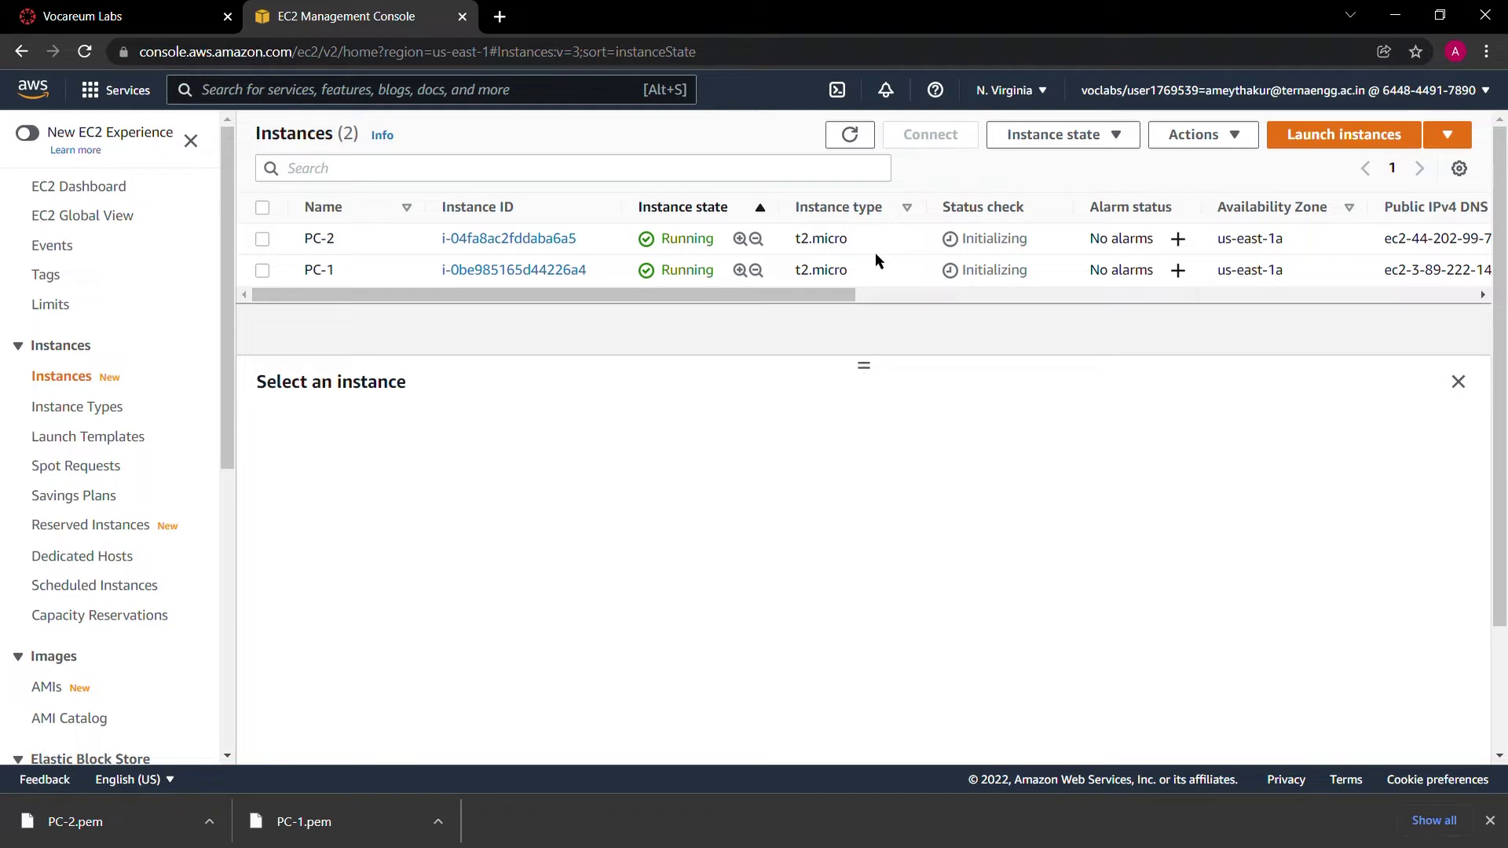
click(848, 145)
drag(1035, 276, 960, 275)
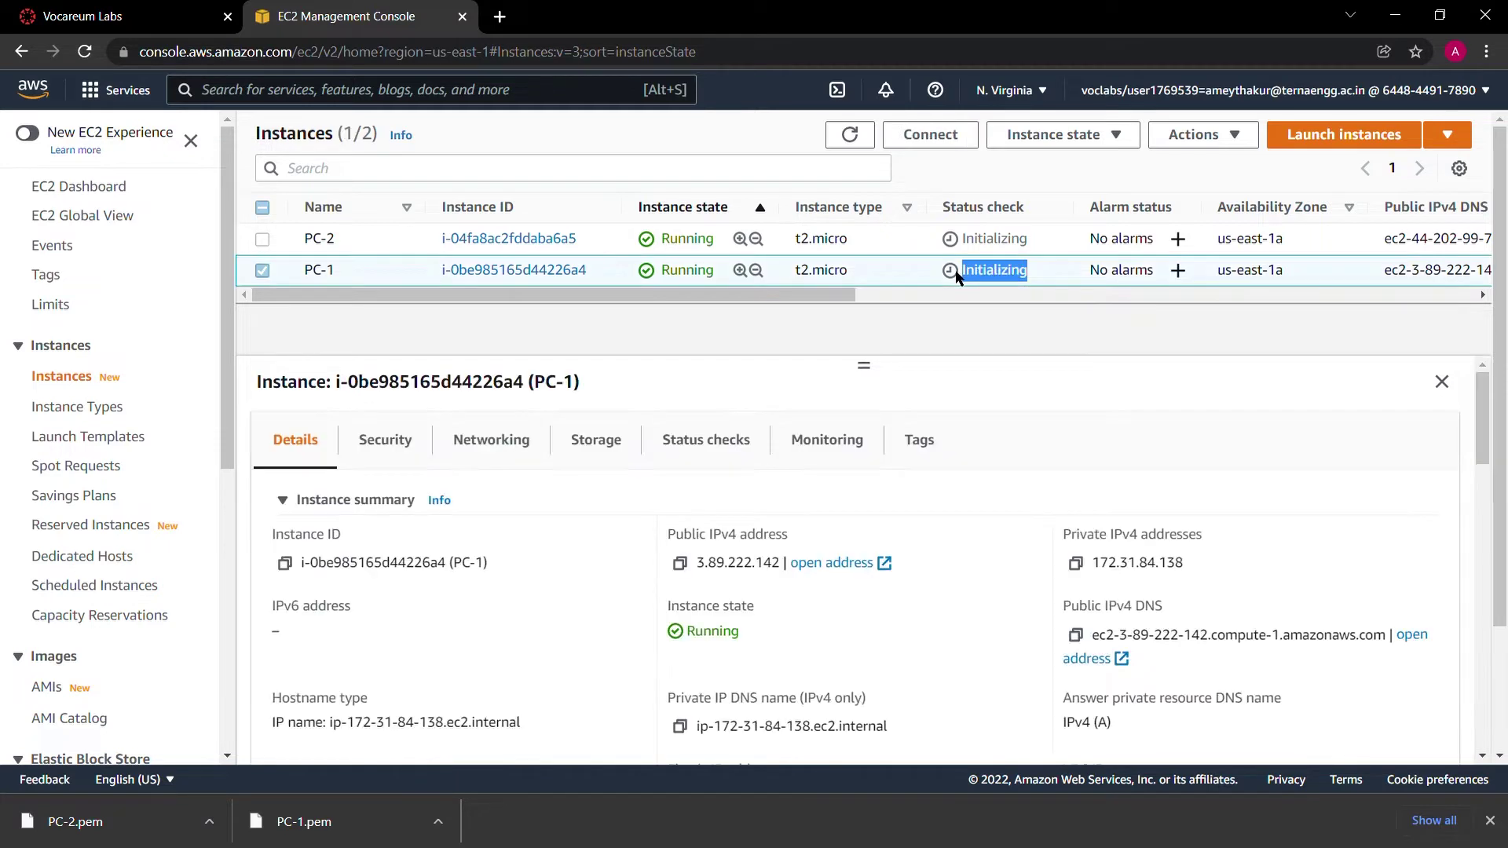
Step: Refresh the instances list repeatedly and compare the availability zones and status checks of PC-2 and PC-1
click(855, 138)
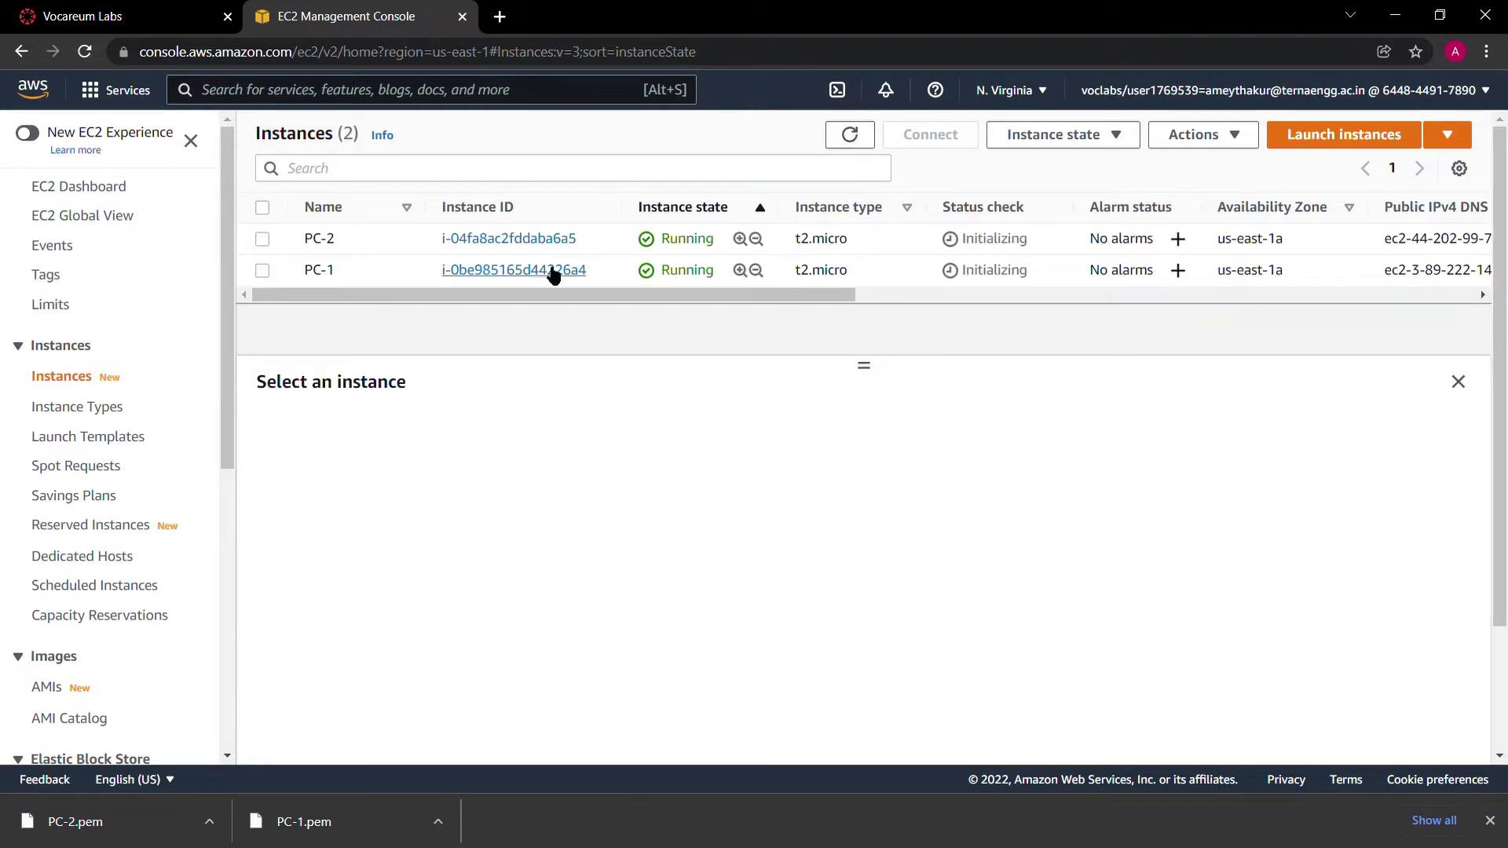
click(855, 143)
drag(1217, 208, 1332, 209)
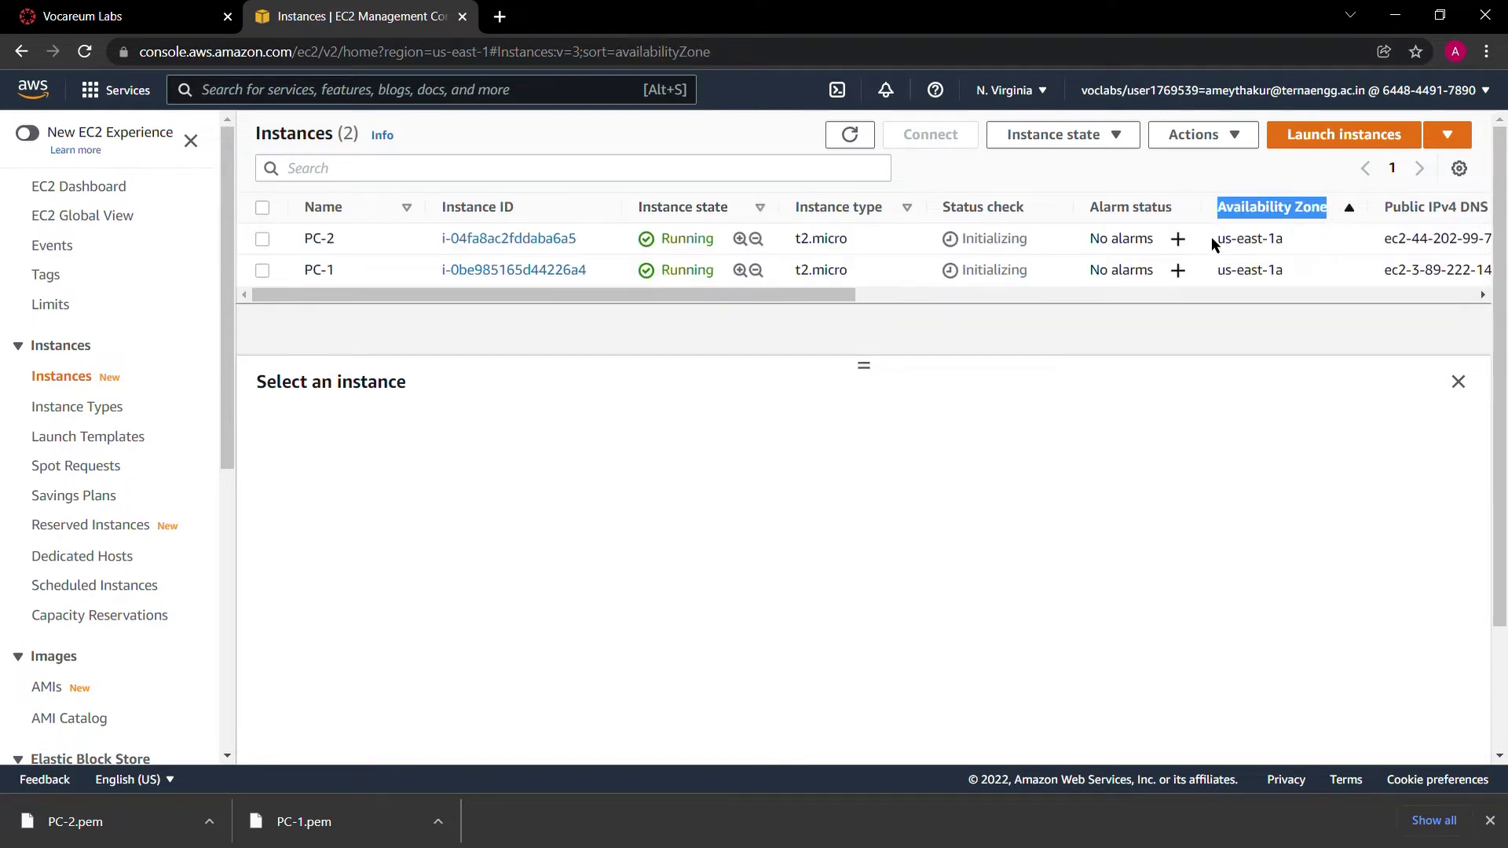
drag(1213, 237, 1343, 249)
drag(1215, 271, 1323, 272)
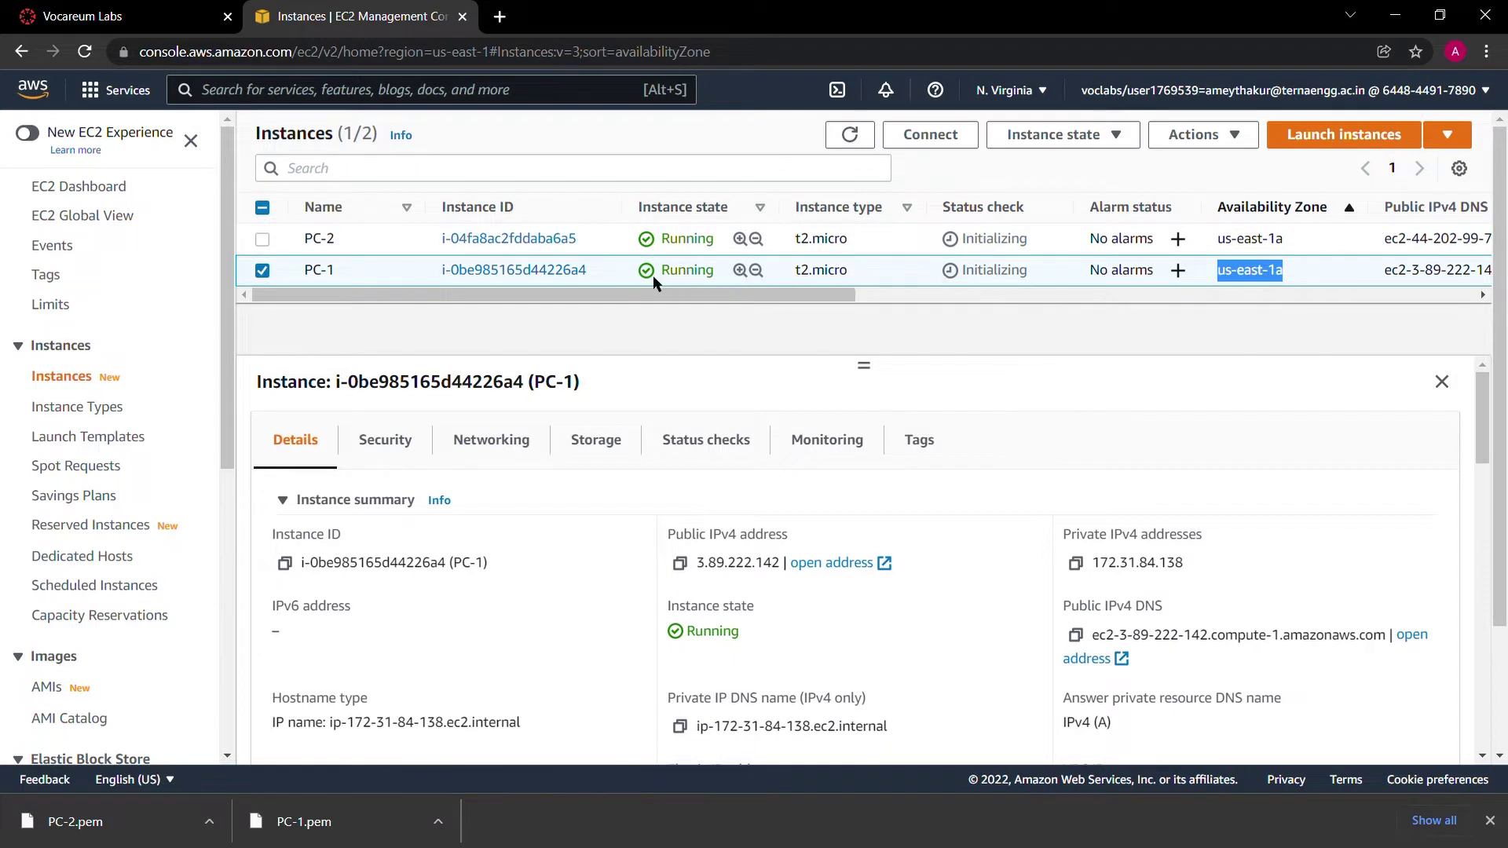
click(856, 135)
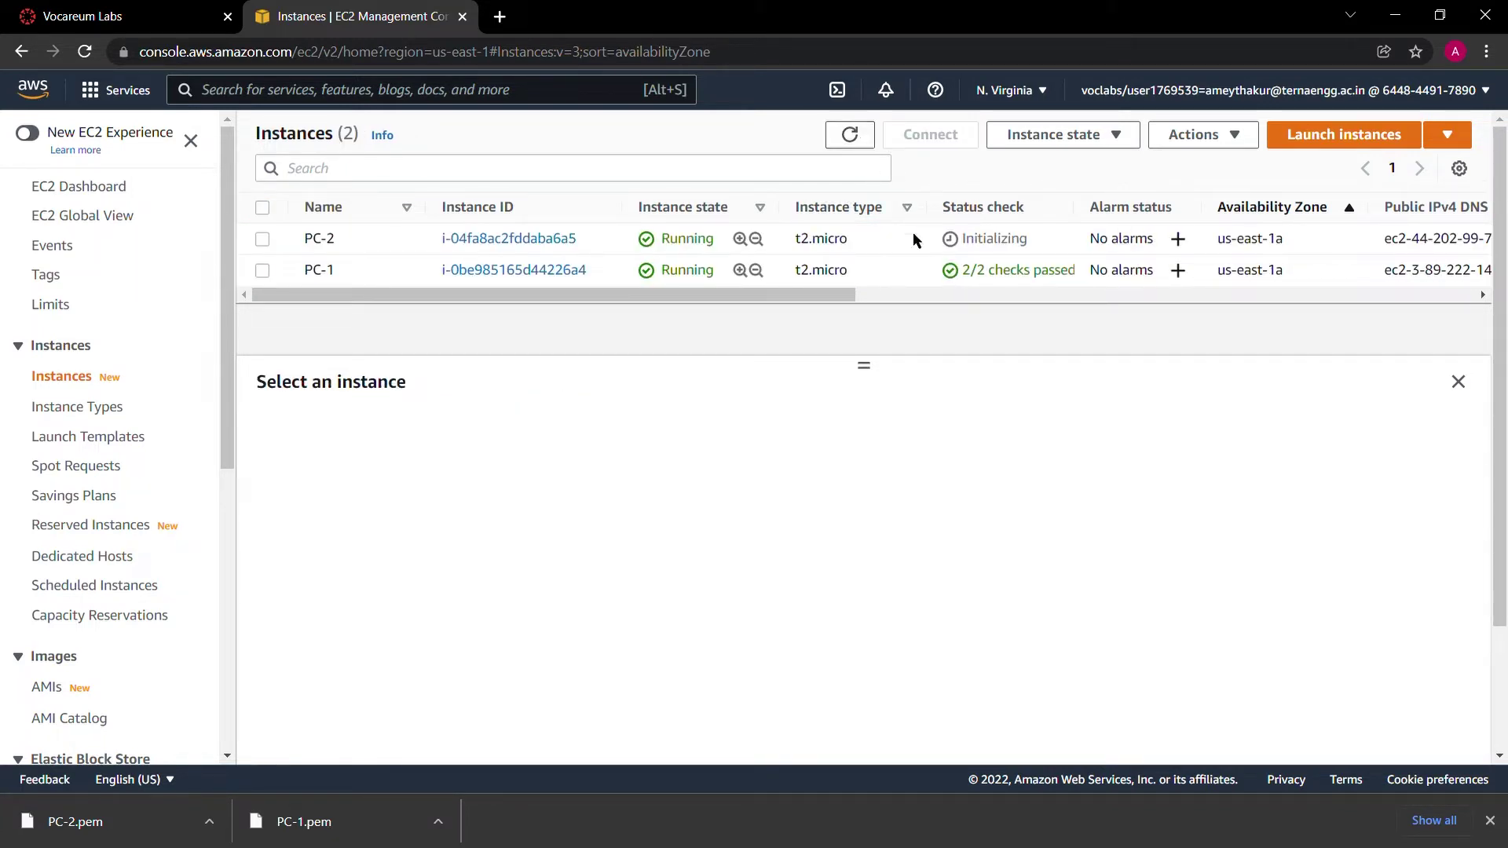
Step: Select the PC-1 instance and review its status check in the list and its system and instance status checks in the details
click(986, 285)
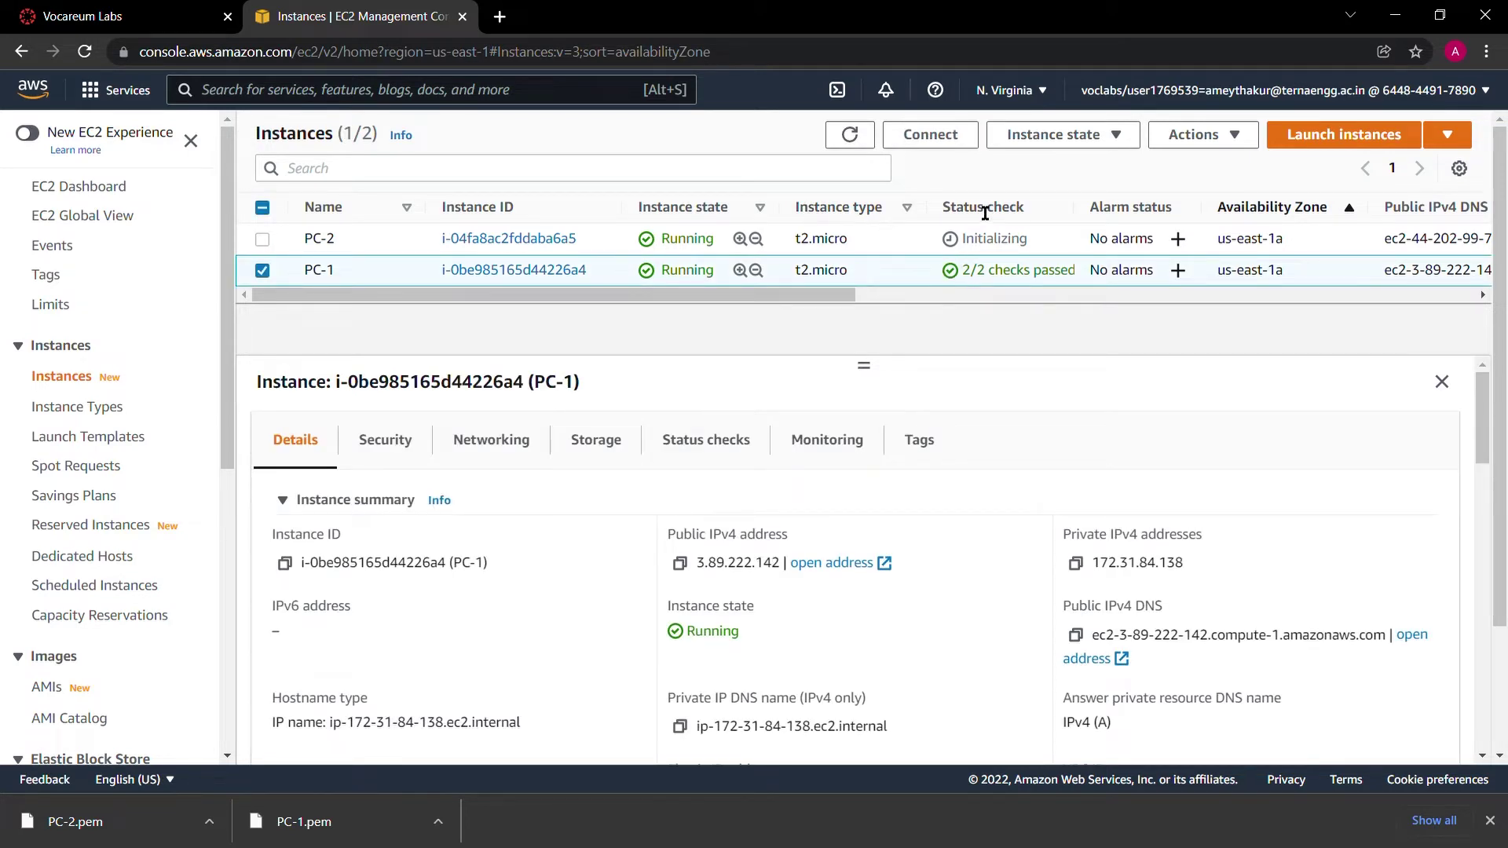
drag(945, 209, 1048, 213)
drag(962, 270, 1073, 274)
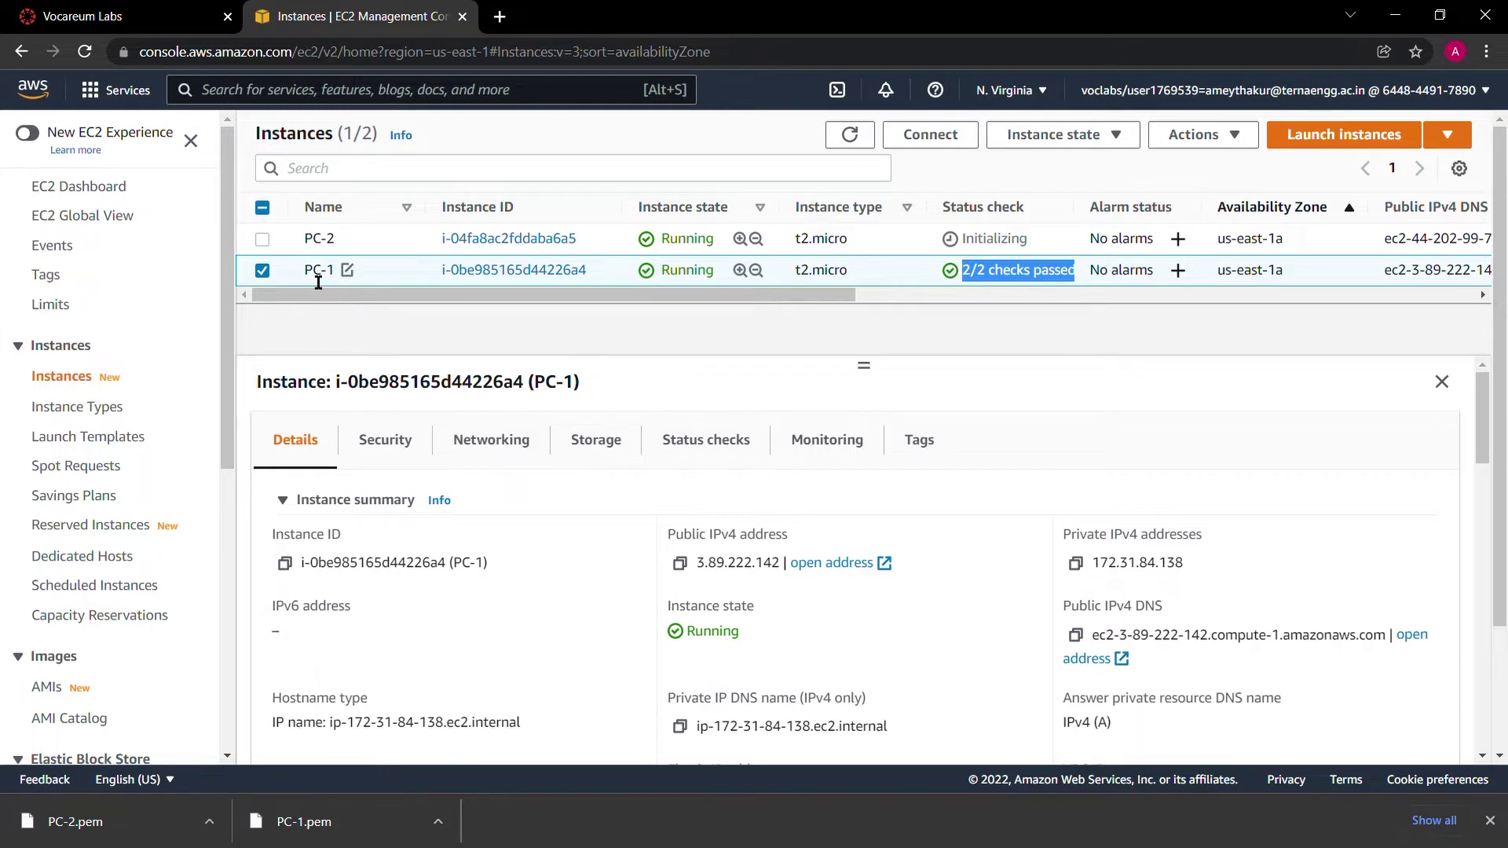
drag(314, 275, 339, 274)
click(723, 444)
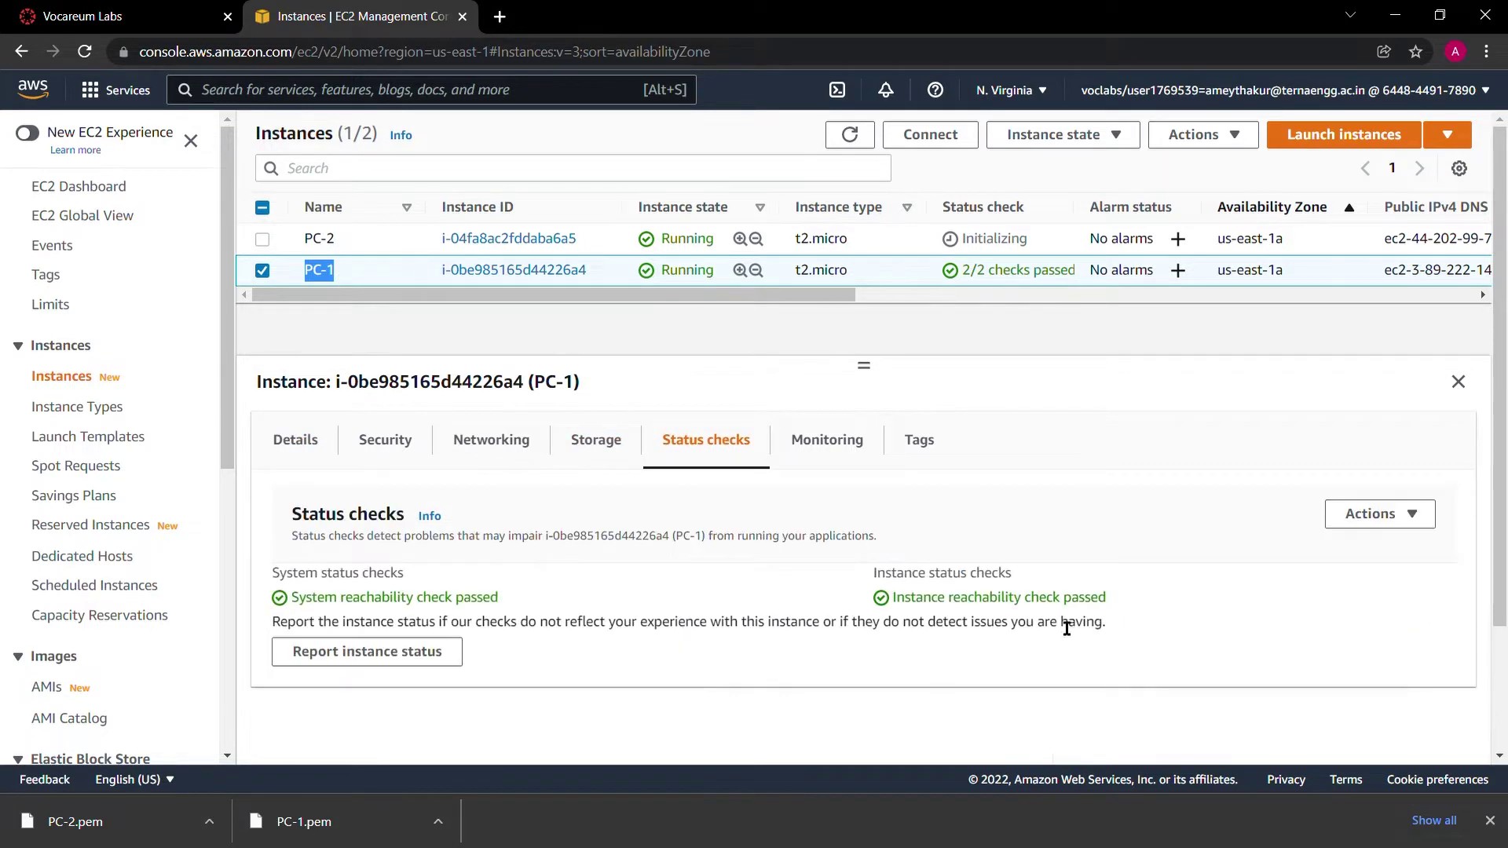
drag(860, 573, 1116, 606)
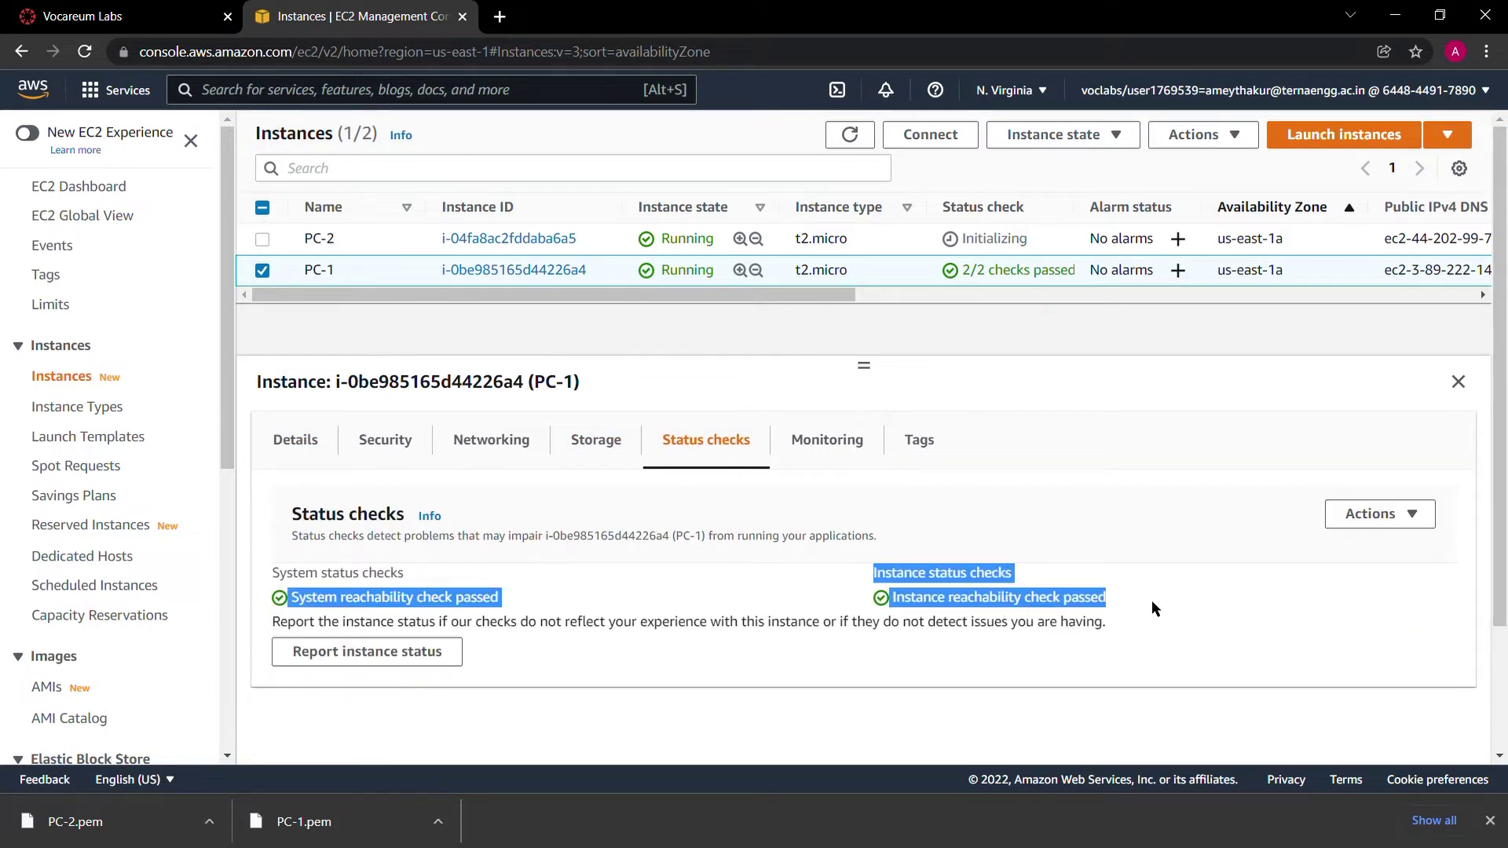
click(1089, 603)
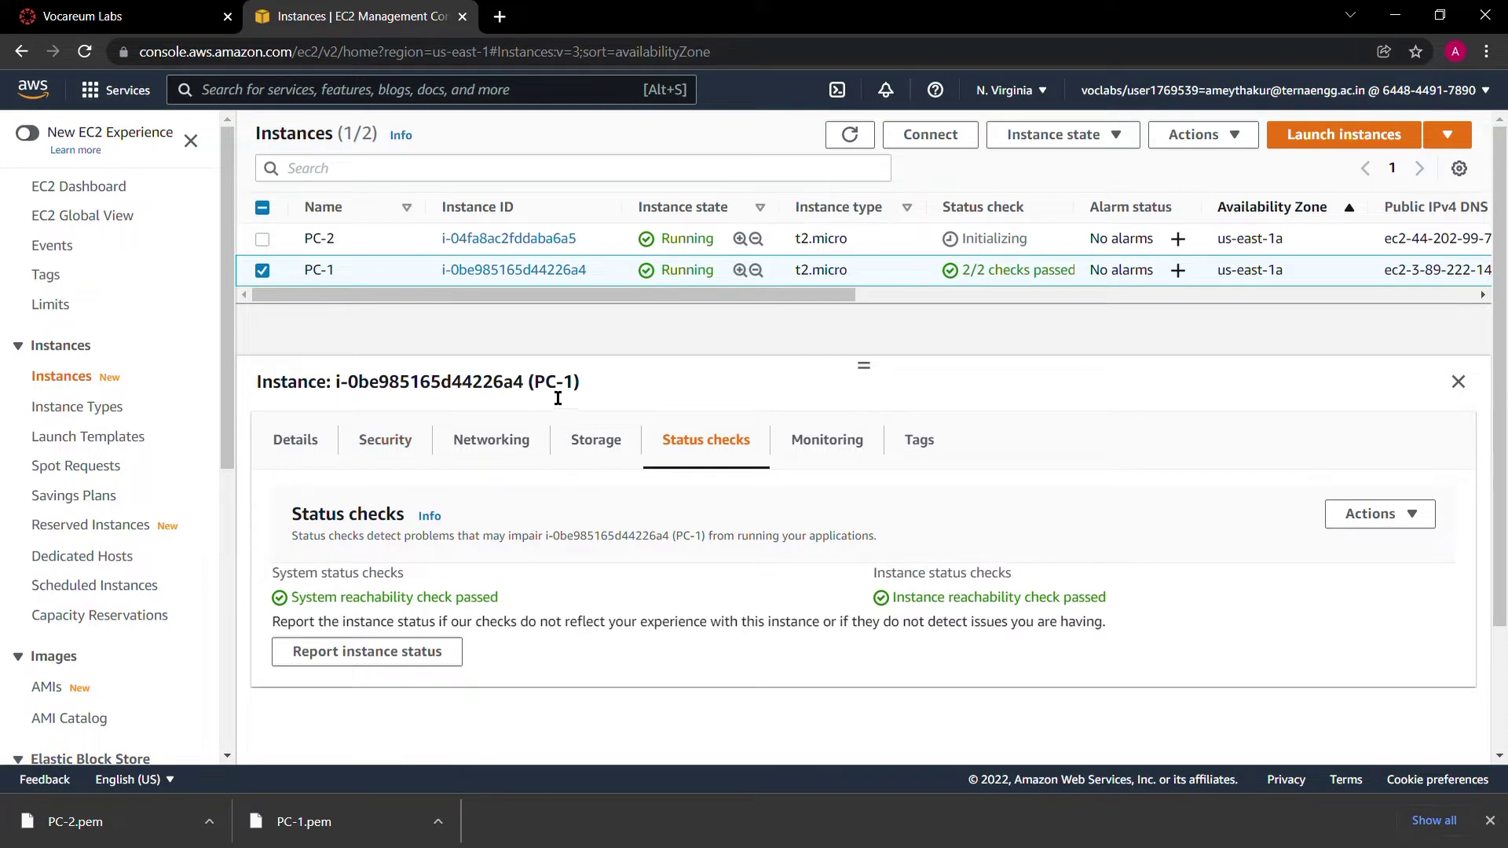
drag(534, 385, 575, 385)
Step: Open the RDP client connection options for PC-1 and decrypt its Windows administrator password with the private key file PC-1.pem
click(932, 135)
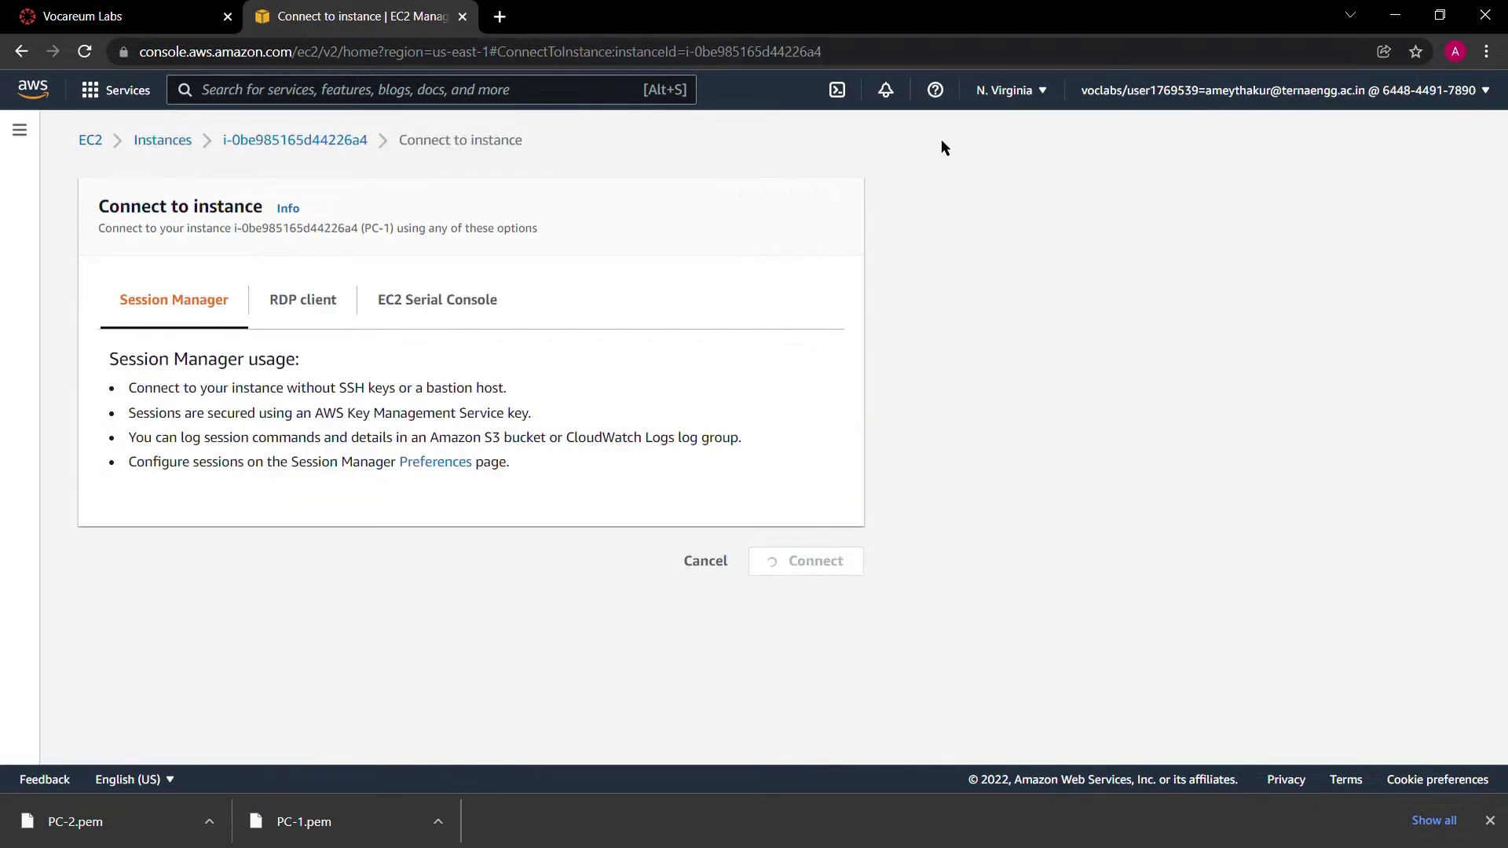
click(333, 306)
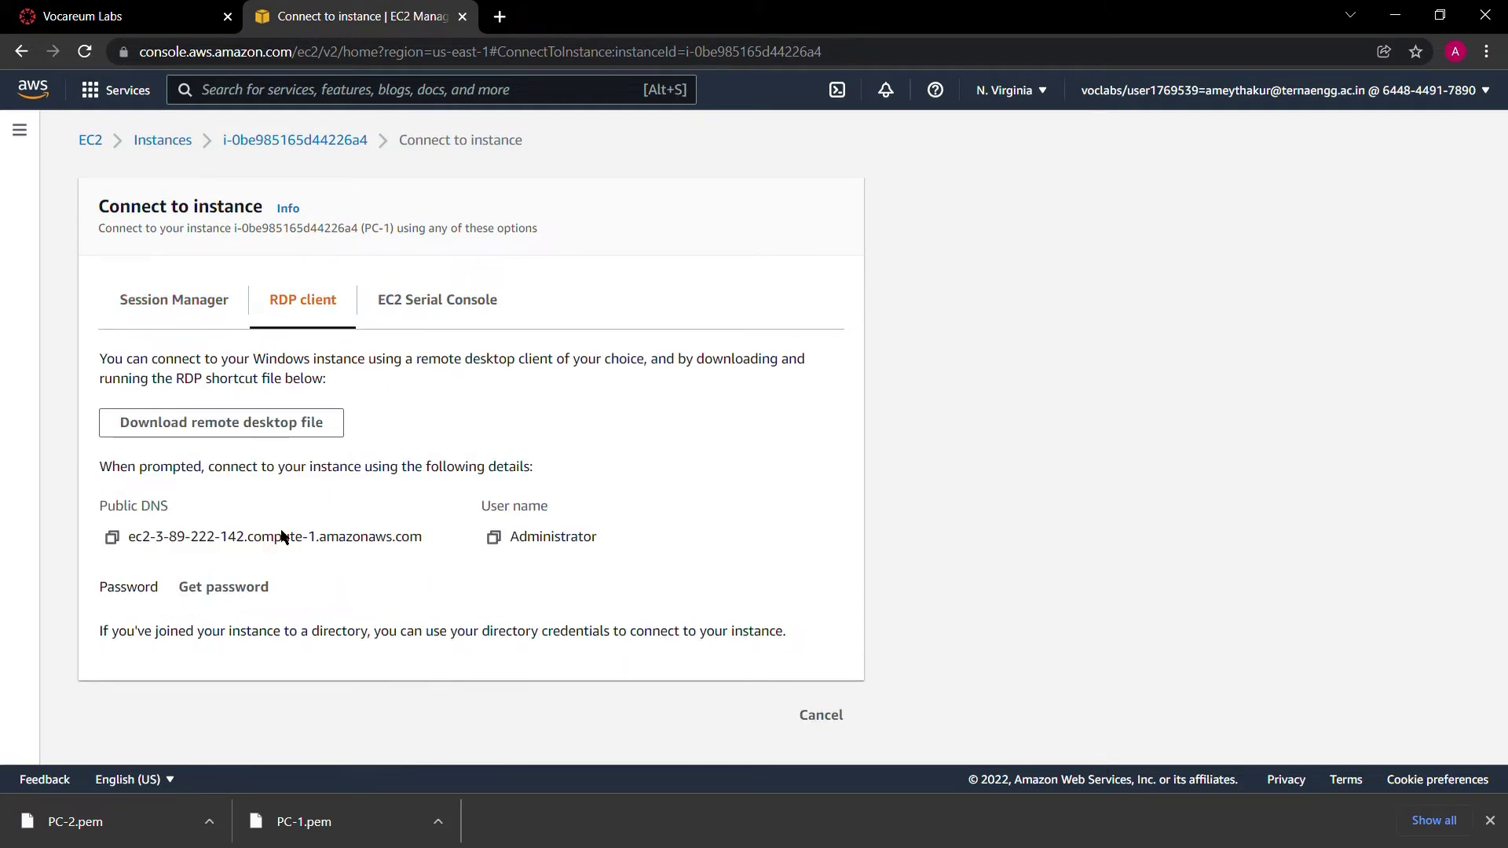
click(240, 586)
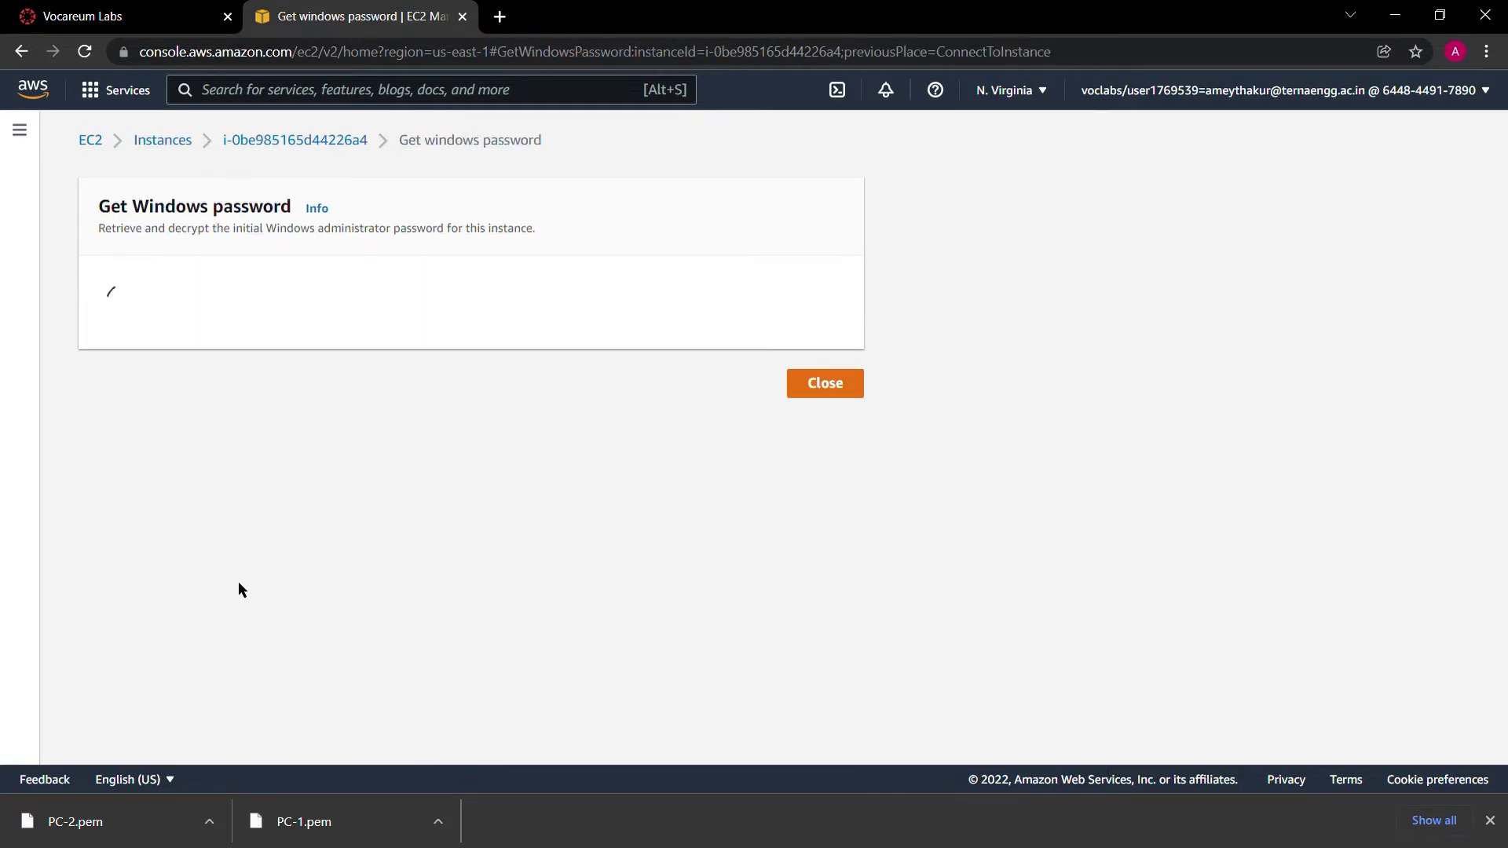
click(175, 459)
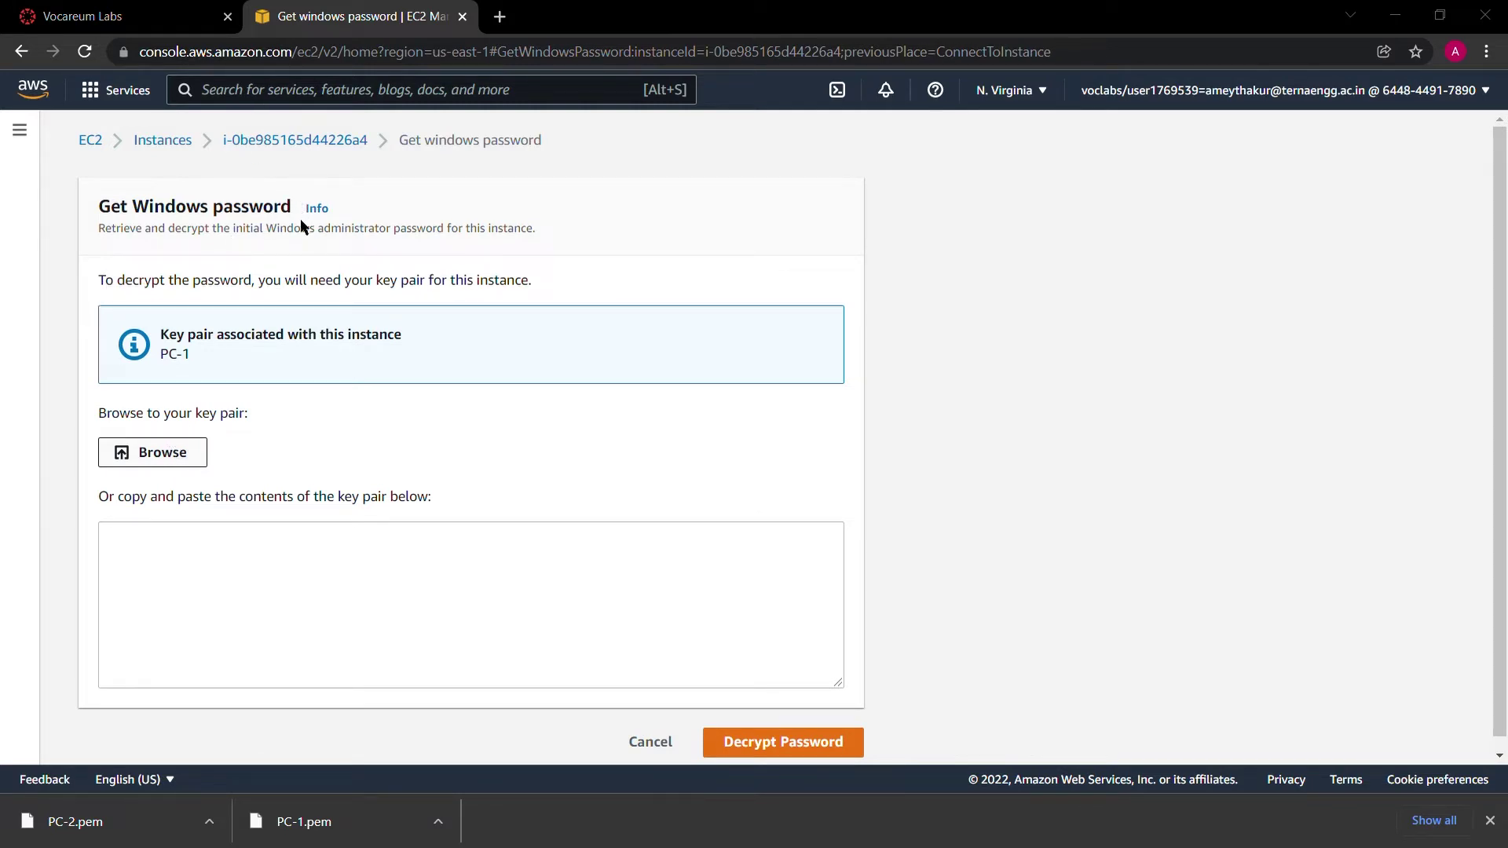
double_click(347, 234)
scroll(828, 535, down, 2)
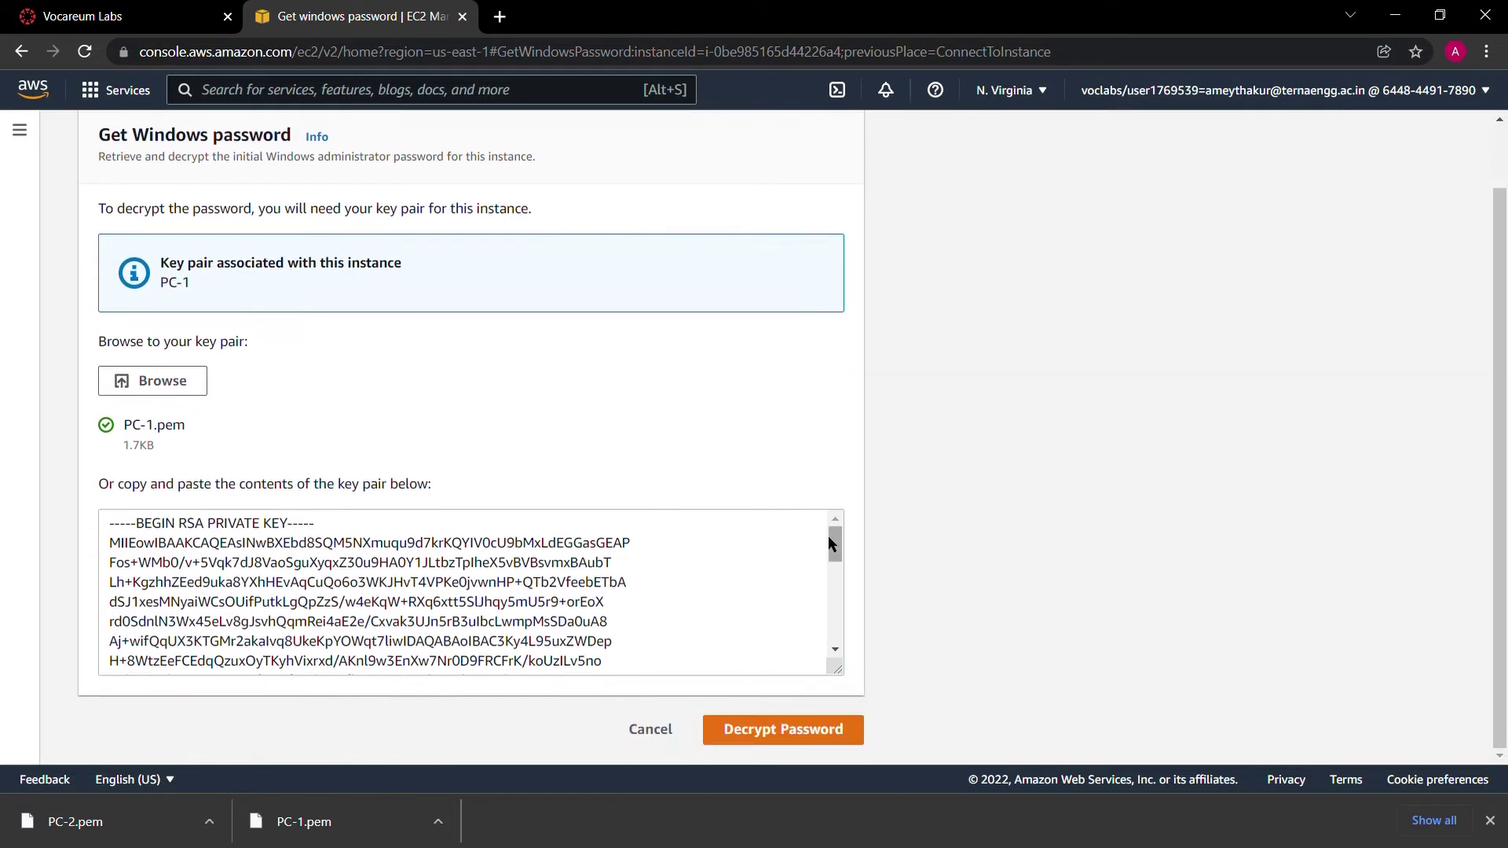
click(826, 728)
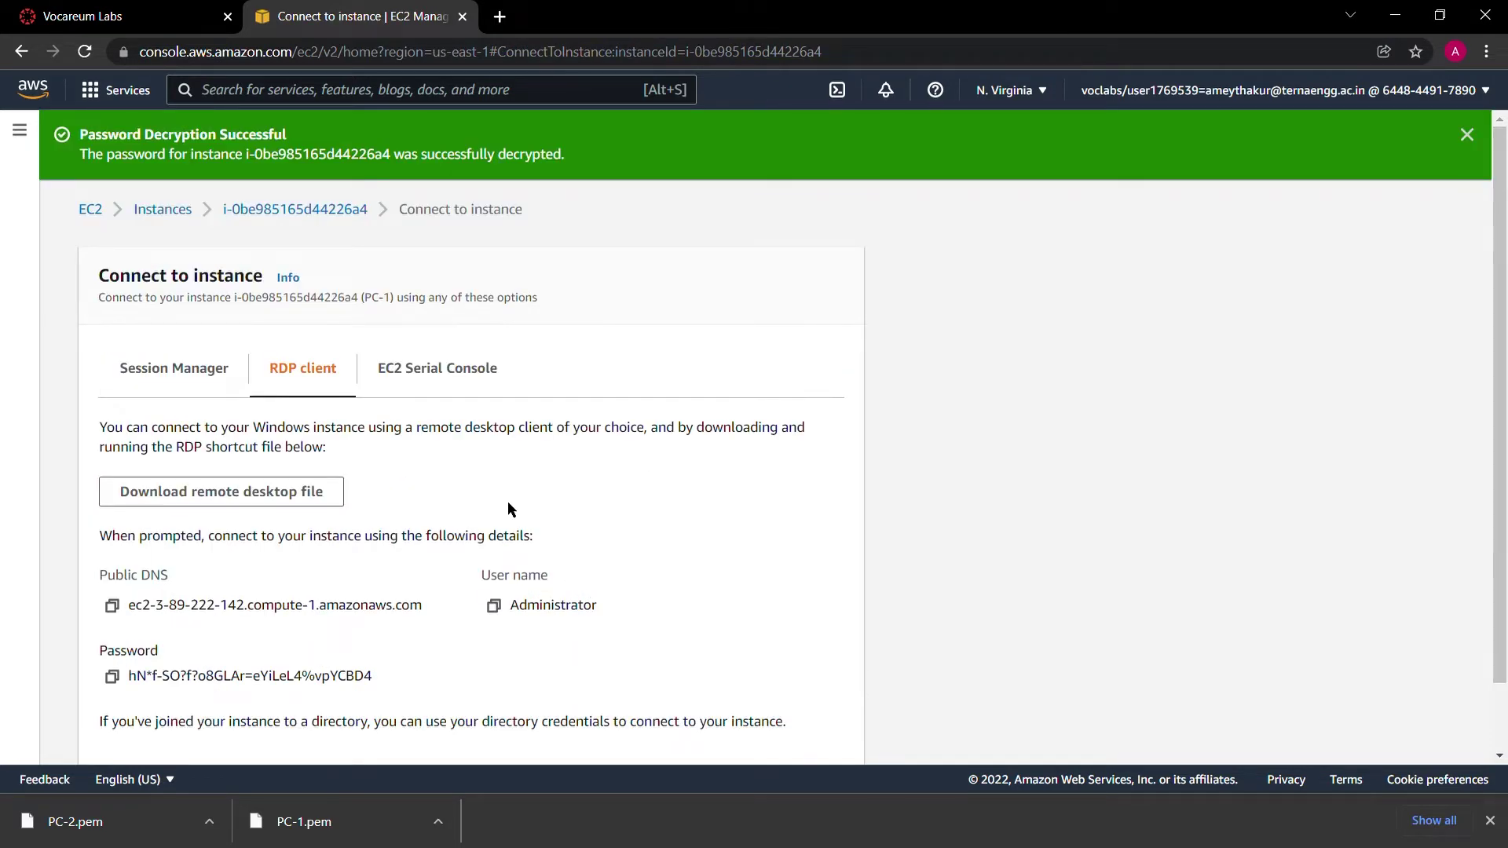
Step: Download PC-1's remote desktop file, copy the administrator password, and open PC-1.rdp to connect to the instance
scroll(506, 499, down, 1)
click(251, 416)
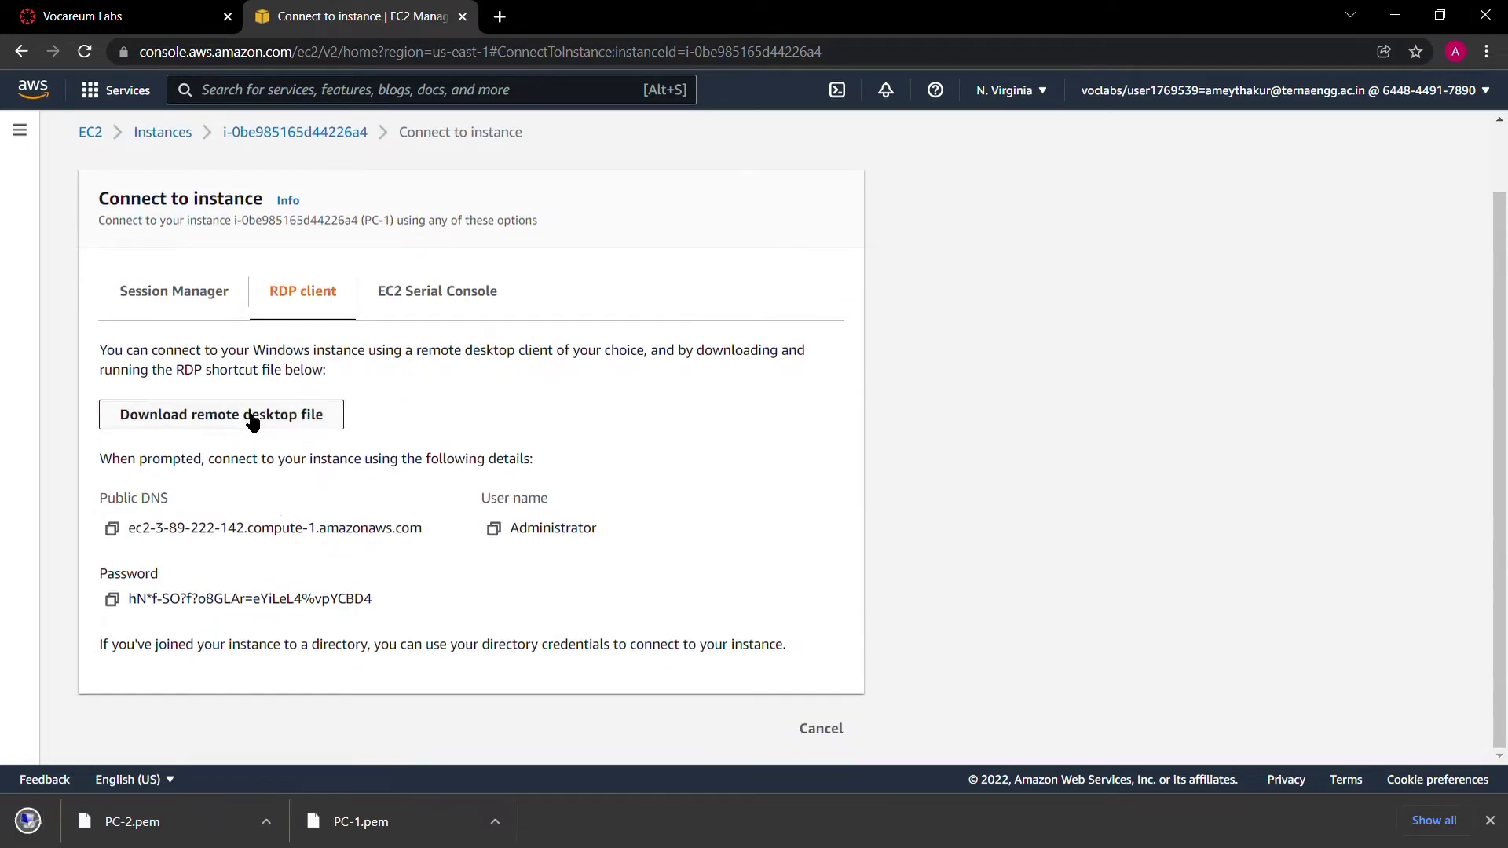
click(112, 601)
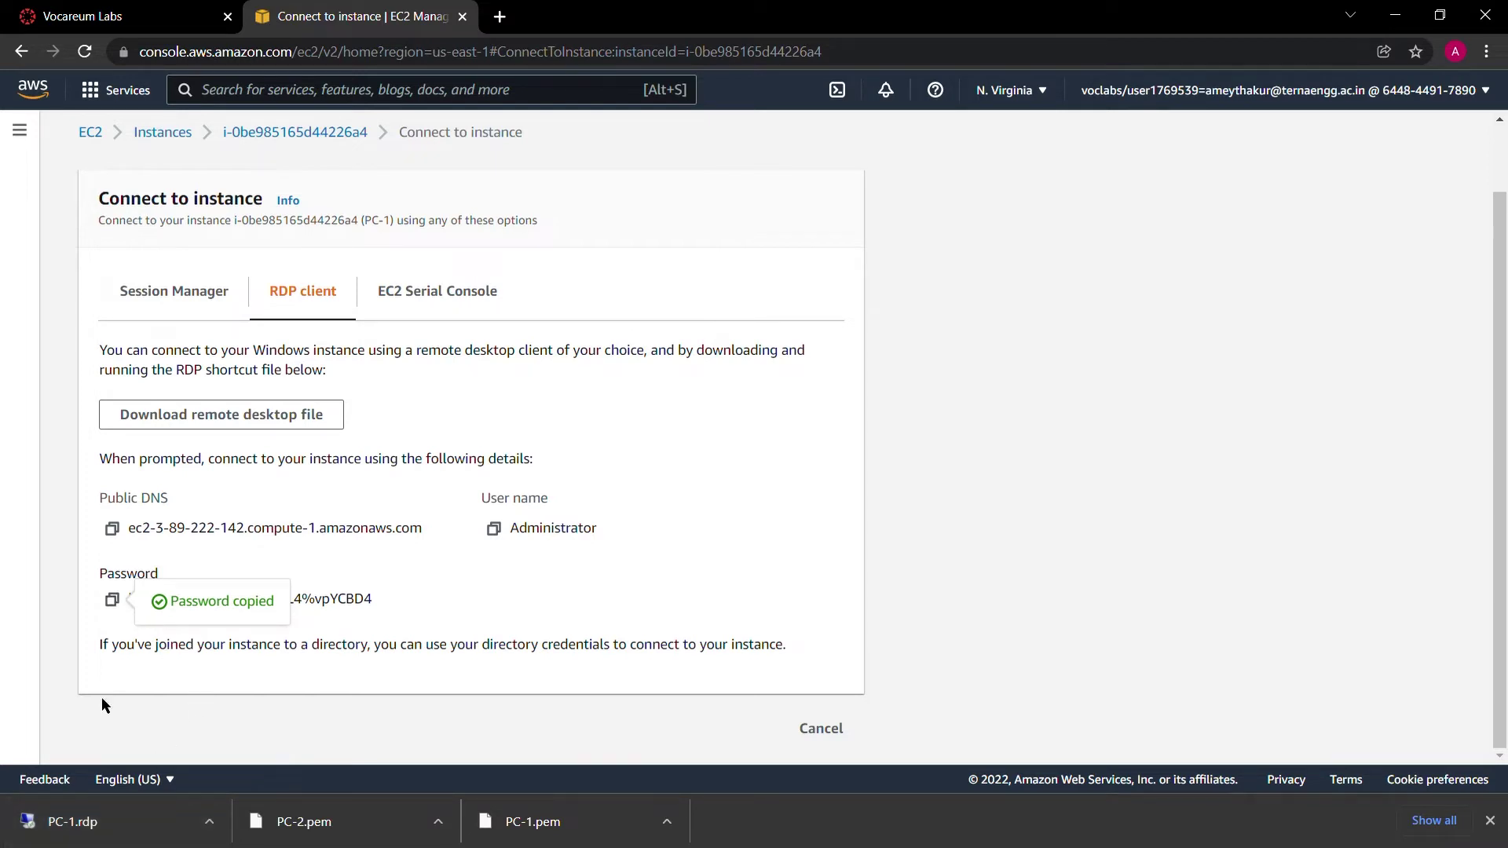
click(104, 817)
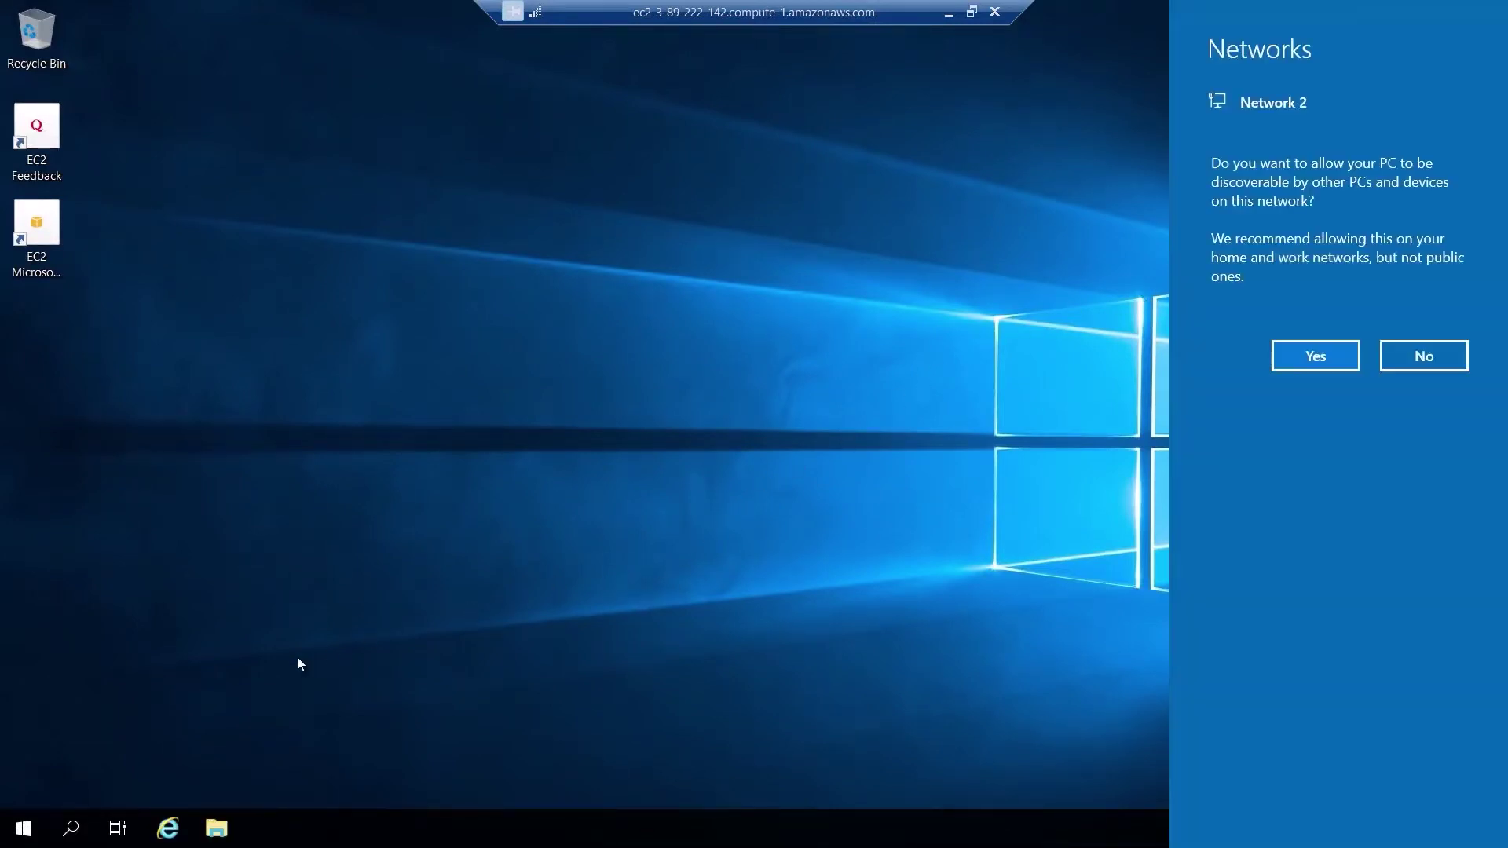
Step: Allow the remote PC to be discoverable on the network, then open Server Manager and dismiss the Windows Admin Center message
click(1316, 356)
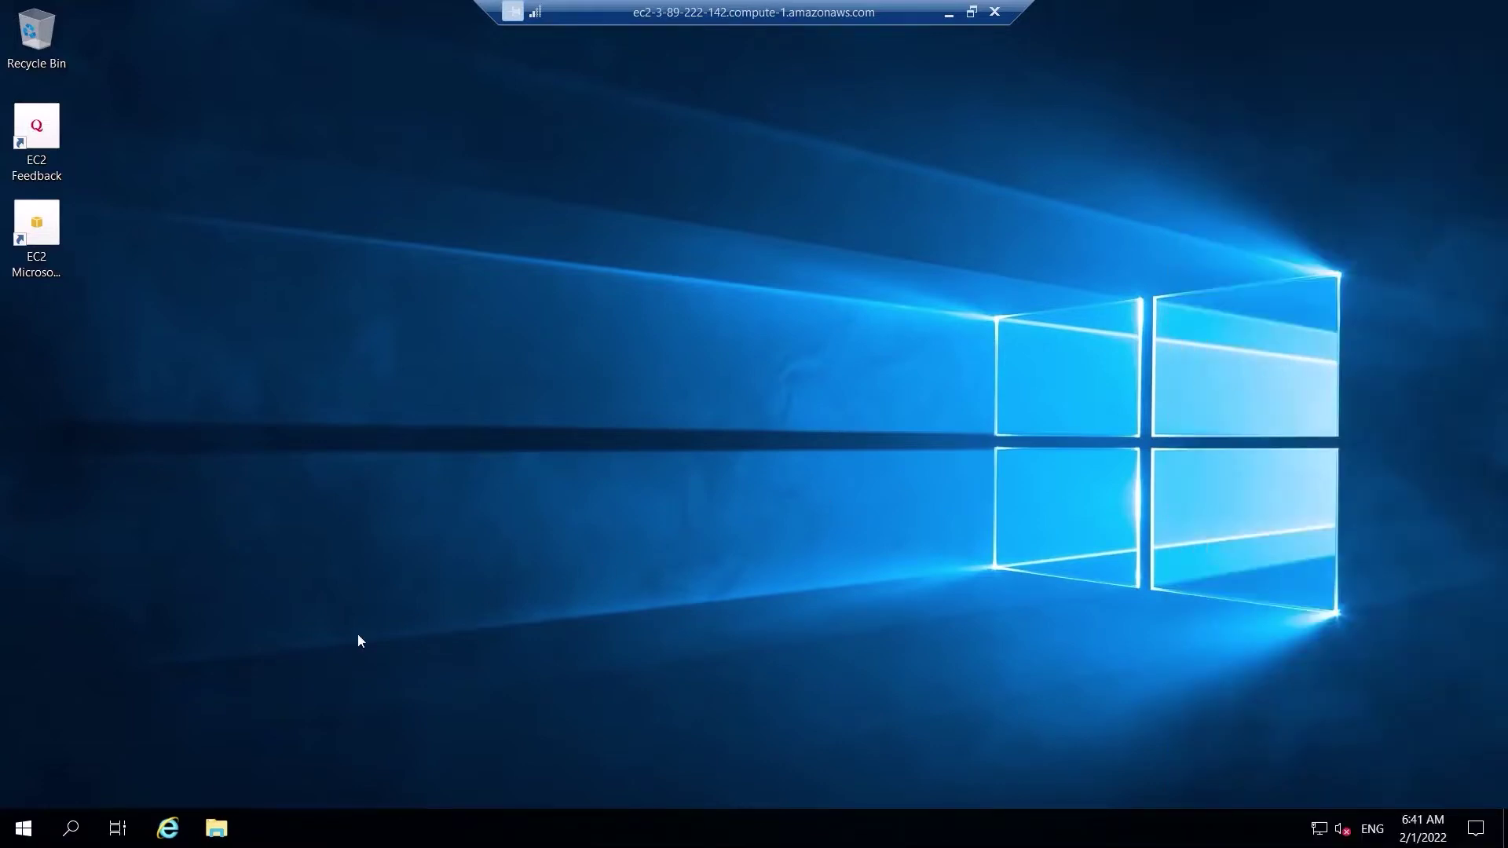
click(71, 829)
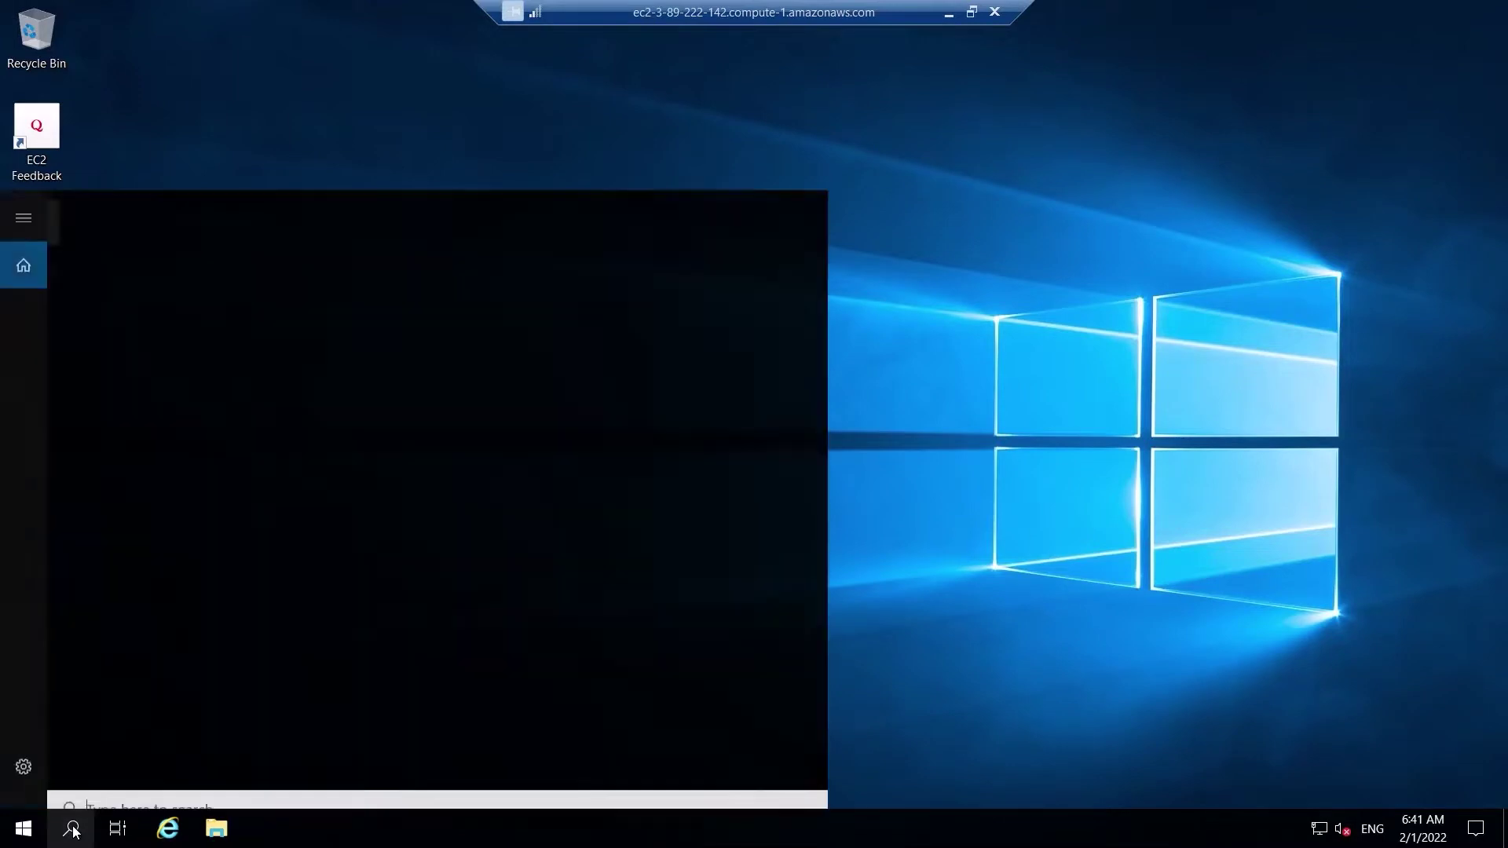
text(s)
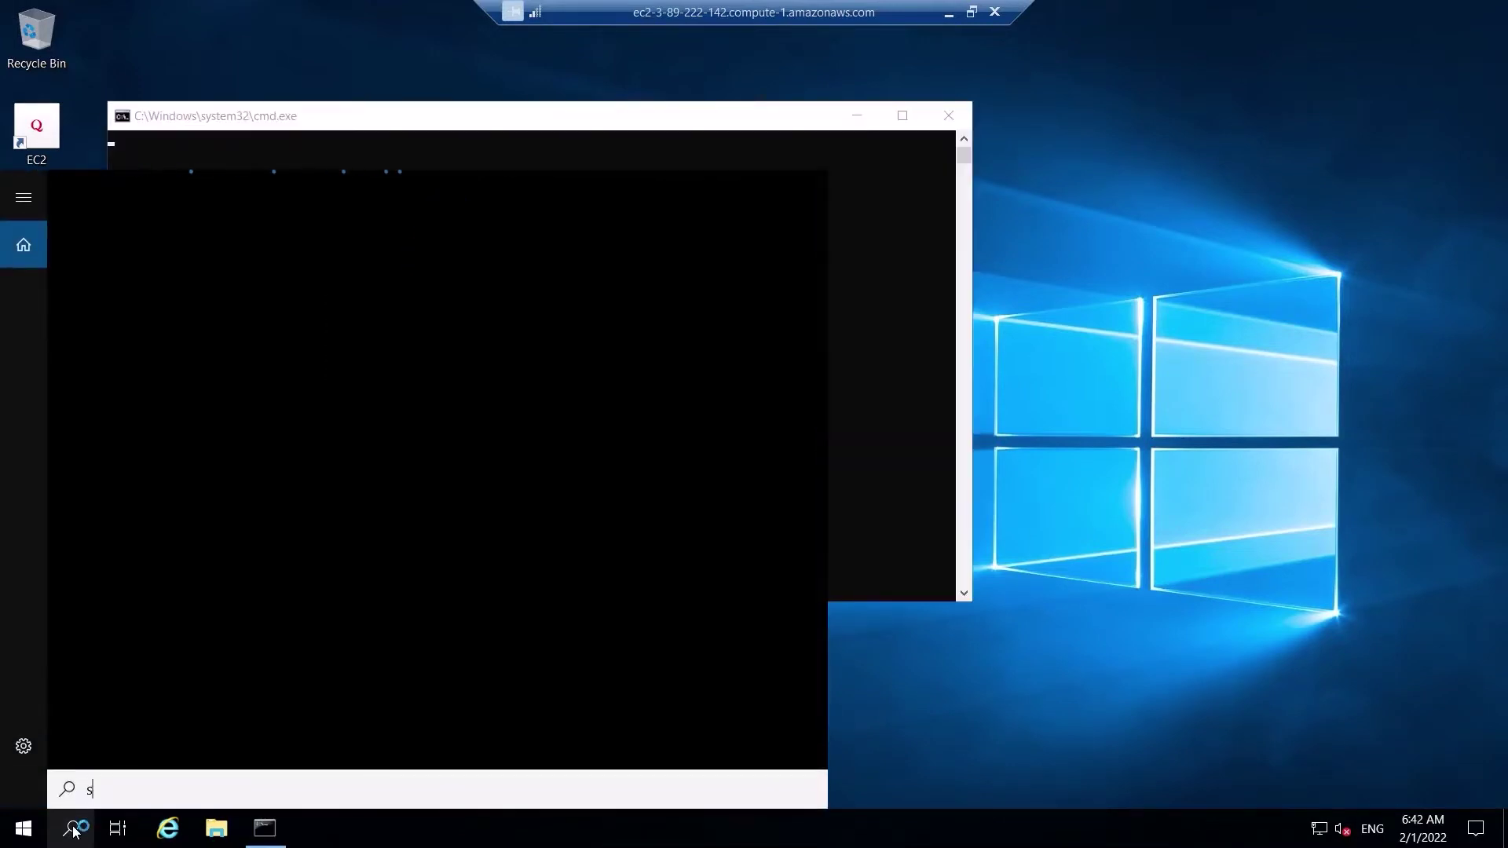
text(erver manager)
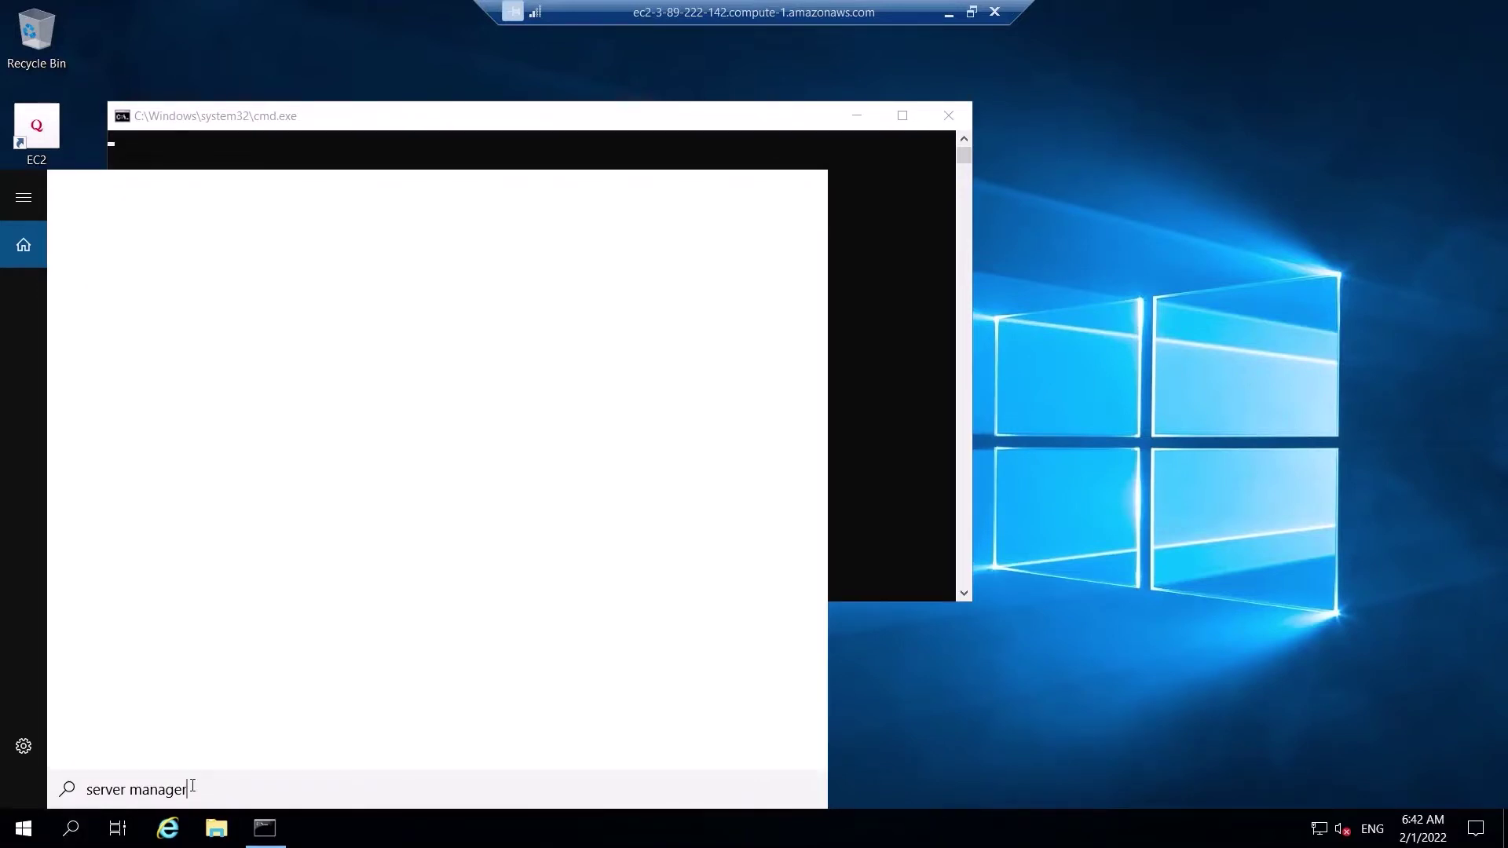
click(202, 281)
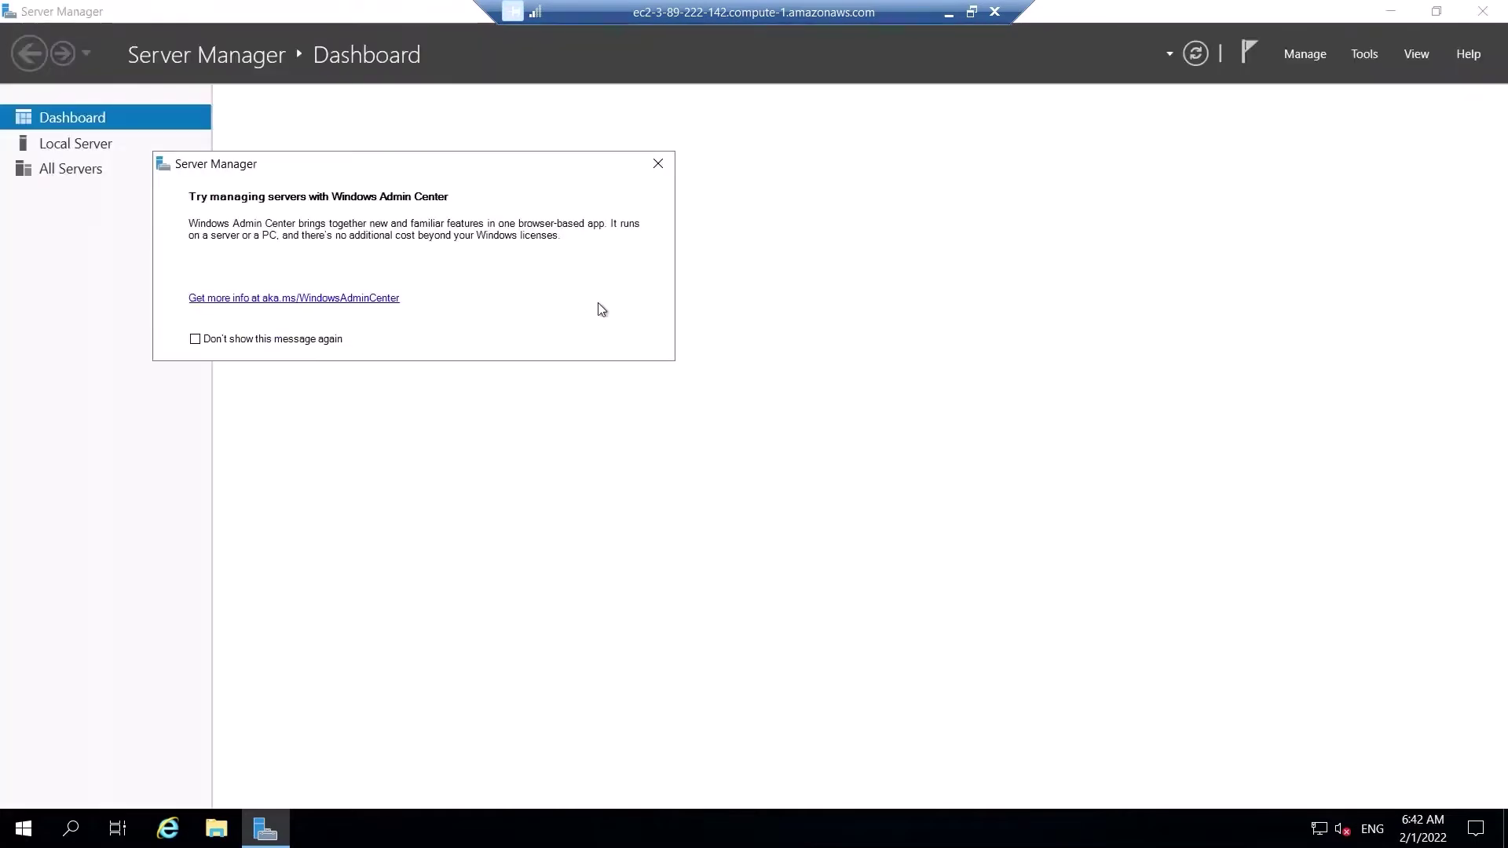
click(658, 164)
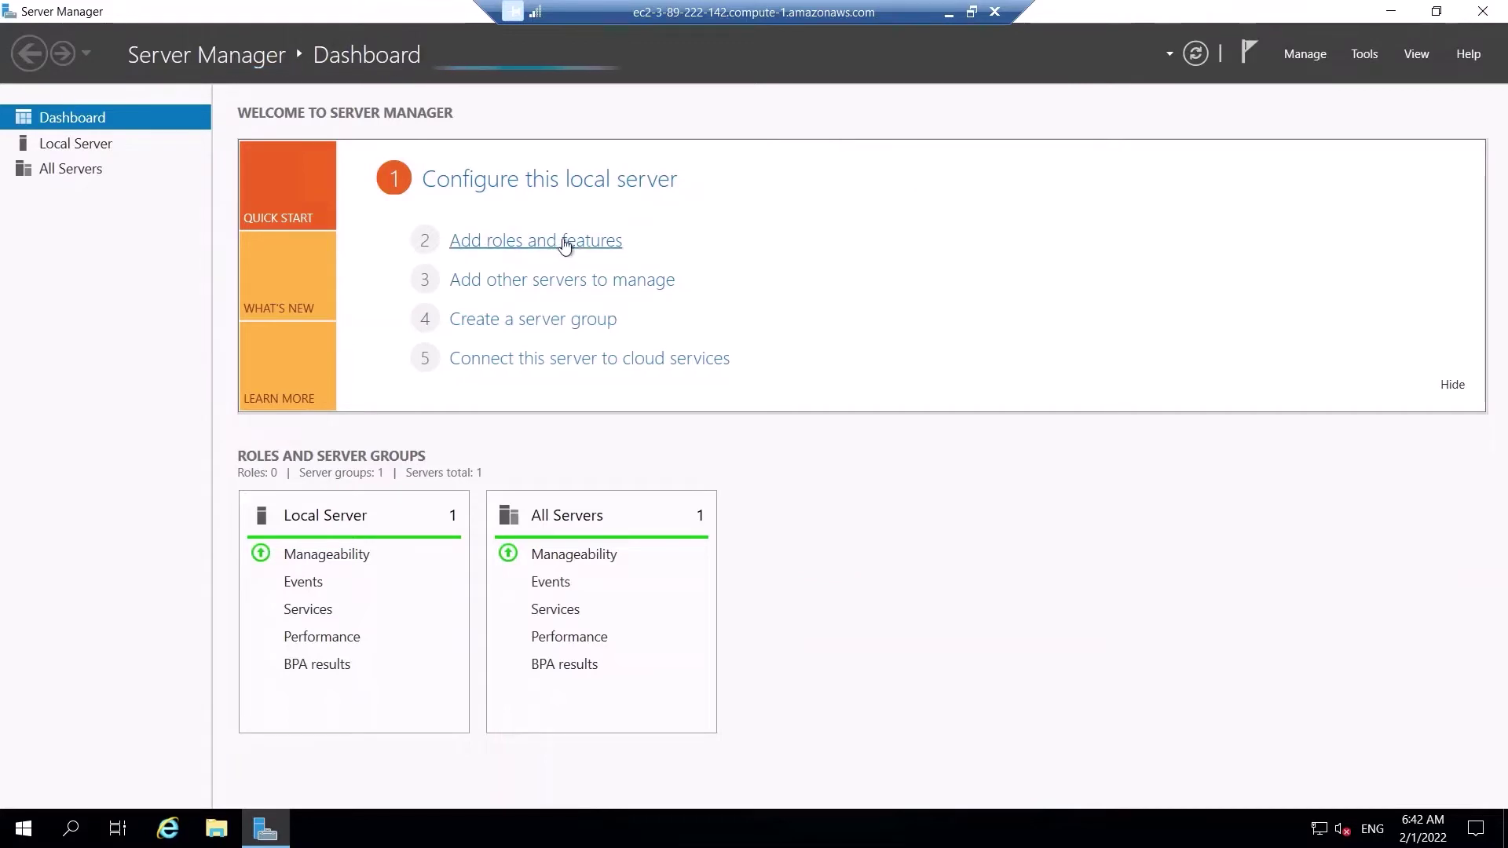
Step: Try to start the Add Roles and Features wizard from the Server Manager dashboard
click(613, 249)
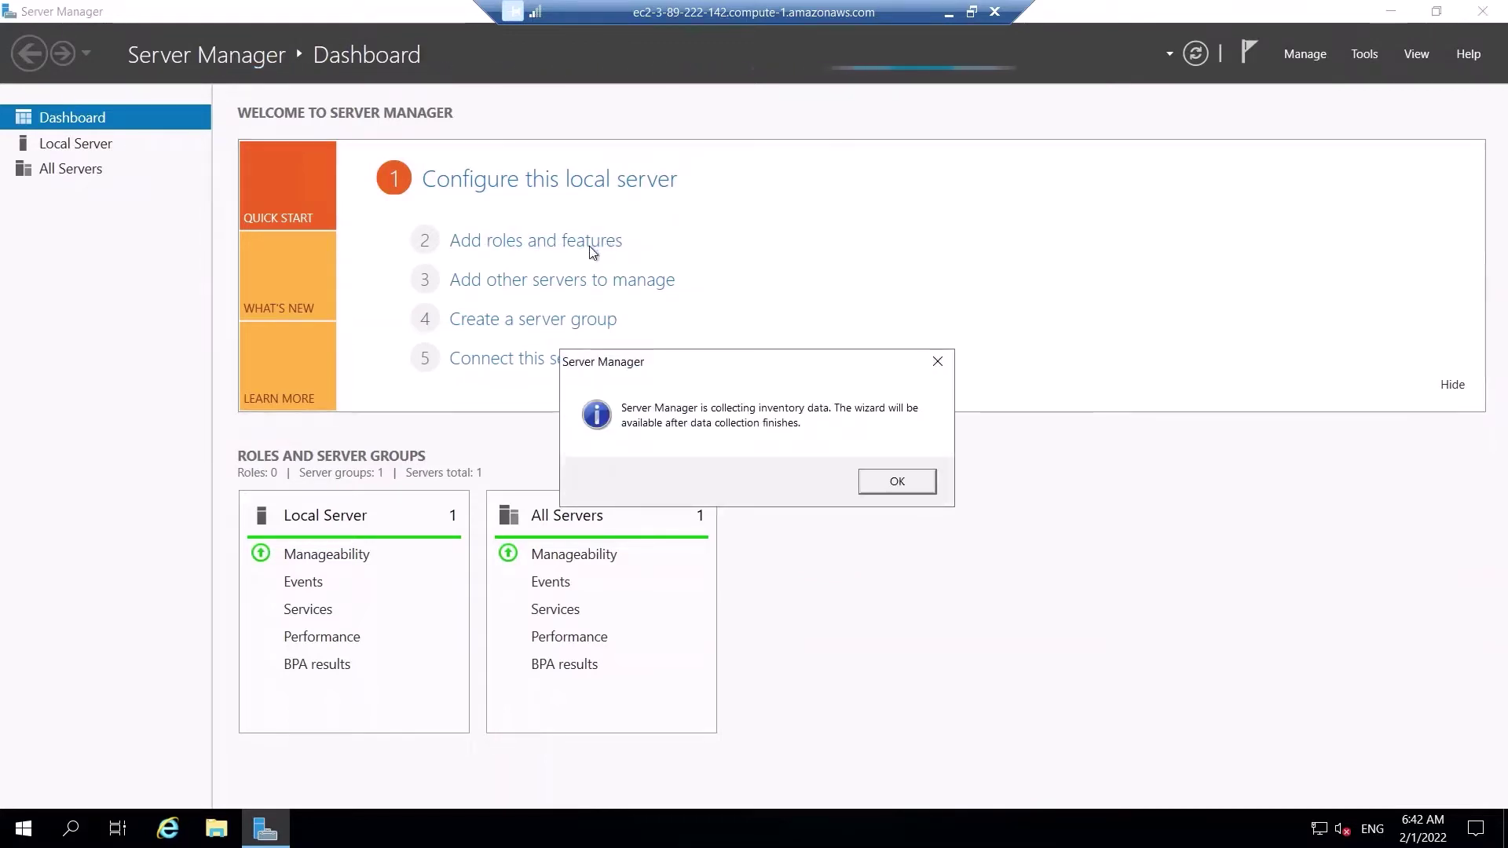
click(897, 482)
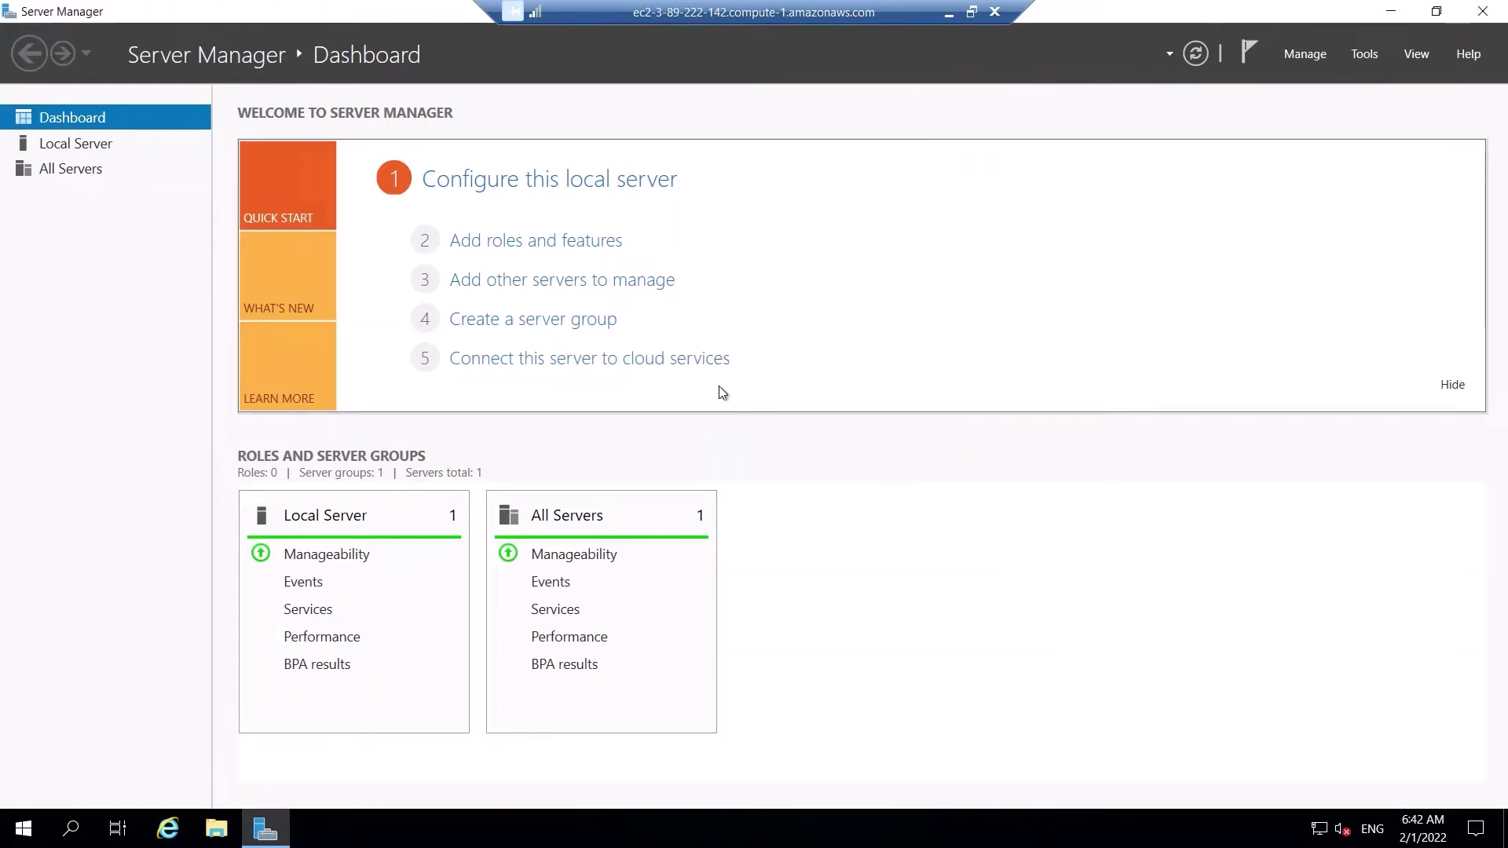
click(573, 243)
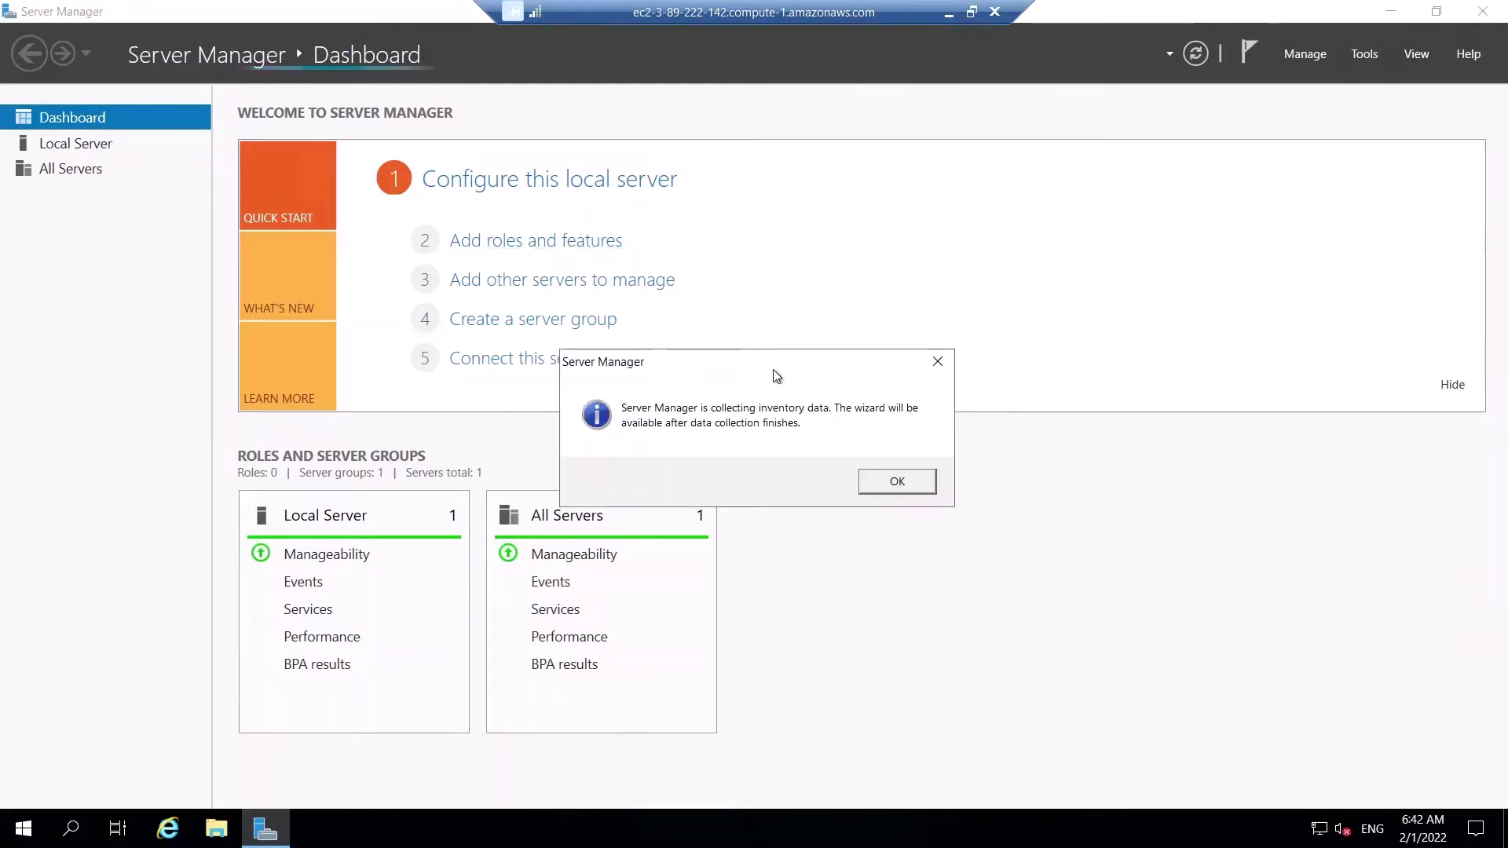
click(900, 483)
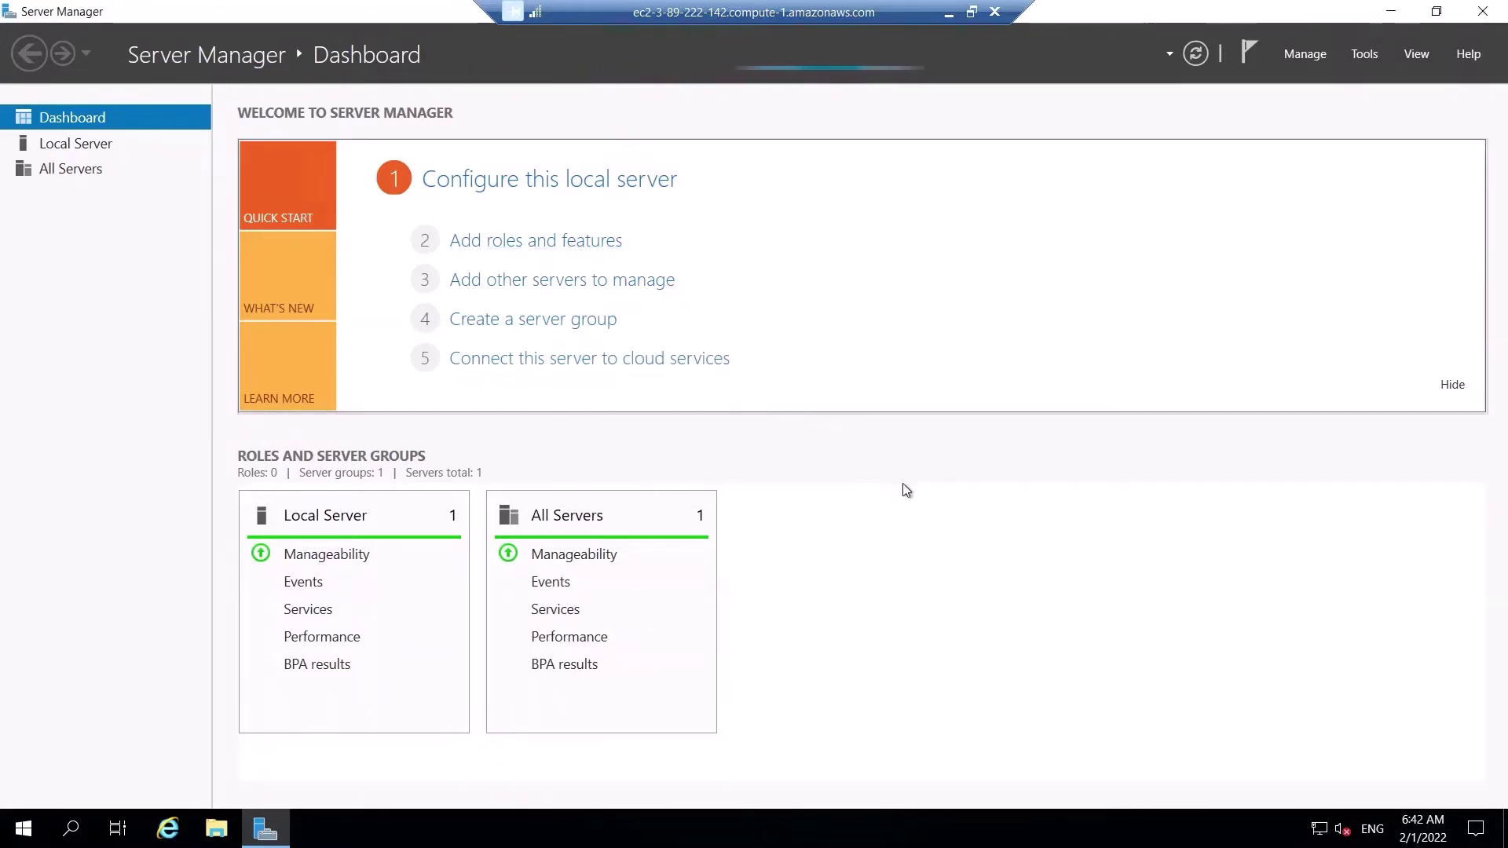
Step: Start the Add Roles and Features wizard and proceed to the server roles with role-based or feature-based installation
click(582, 242)
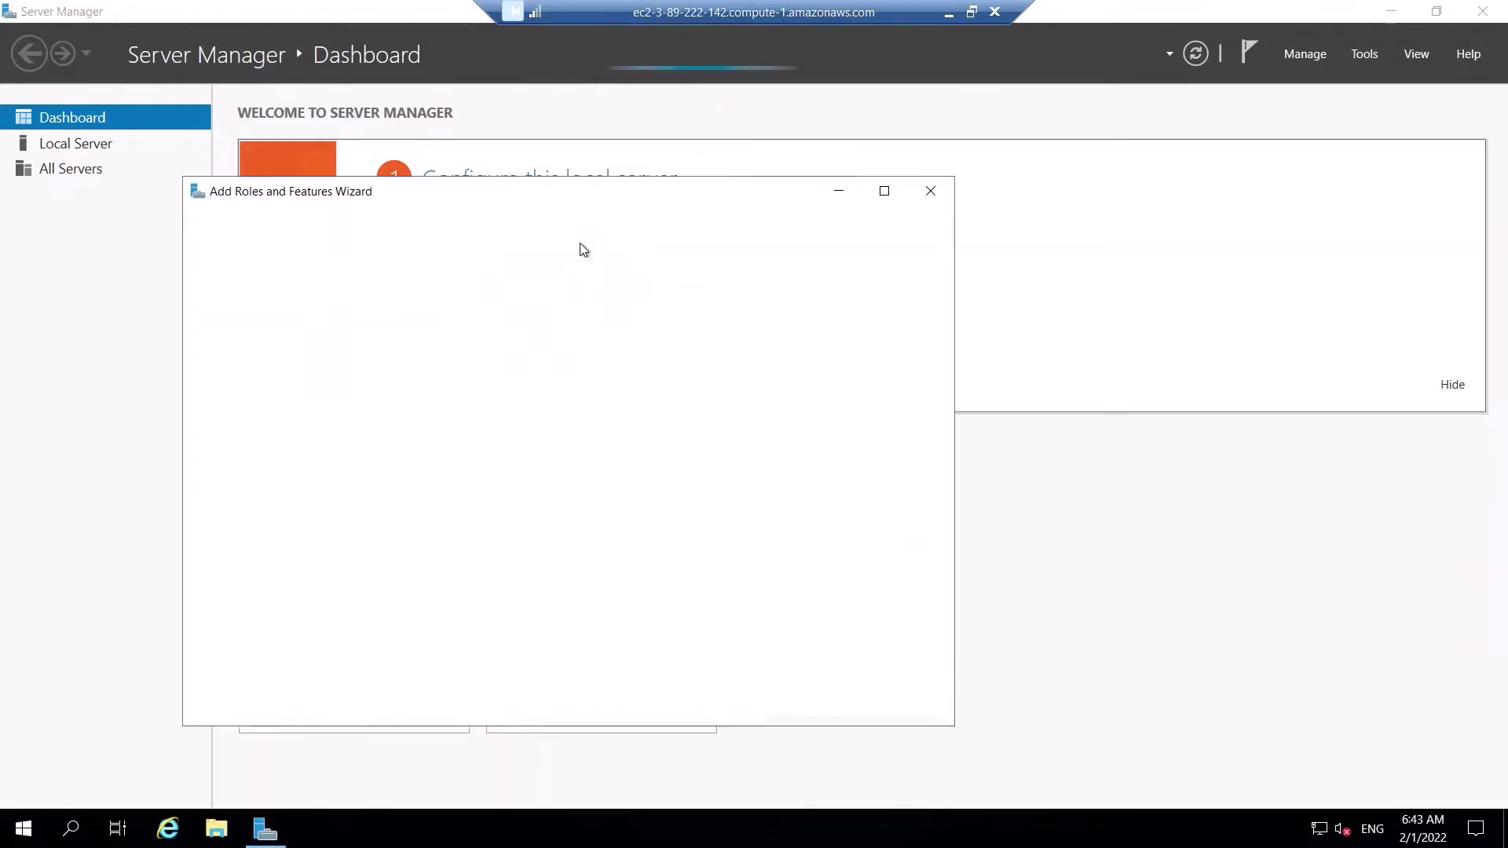
drag(600, 195, 964, 163)
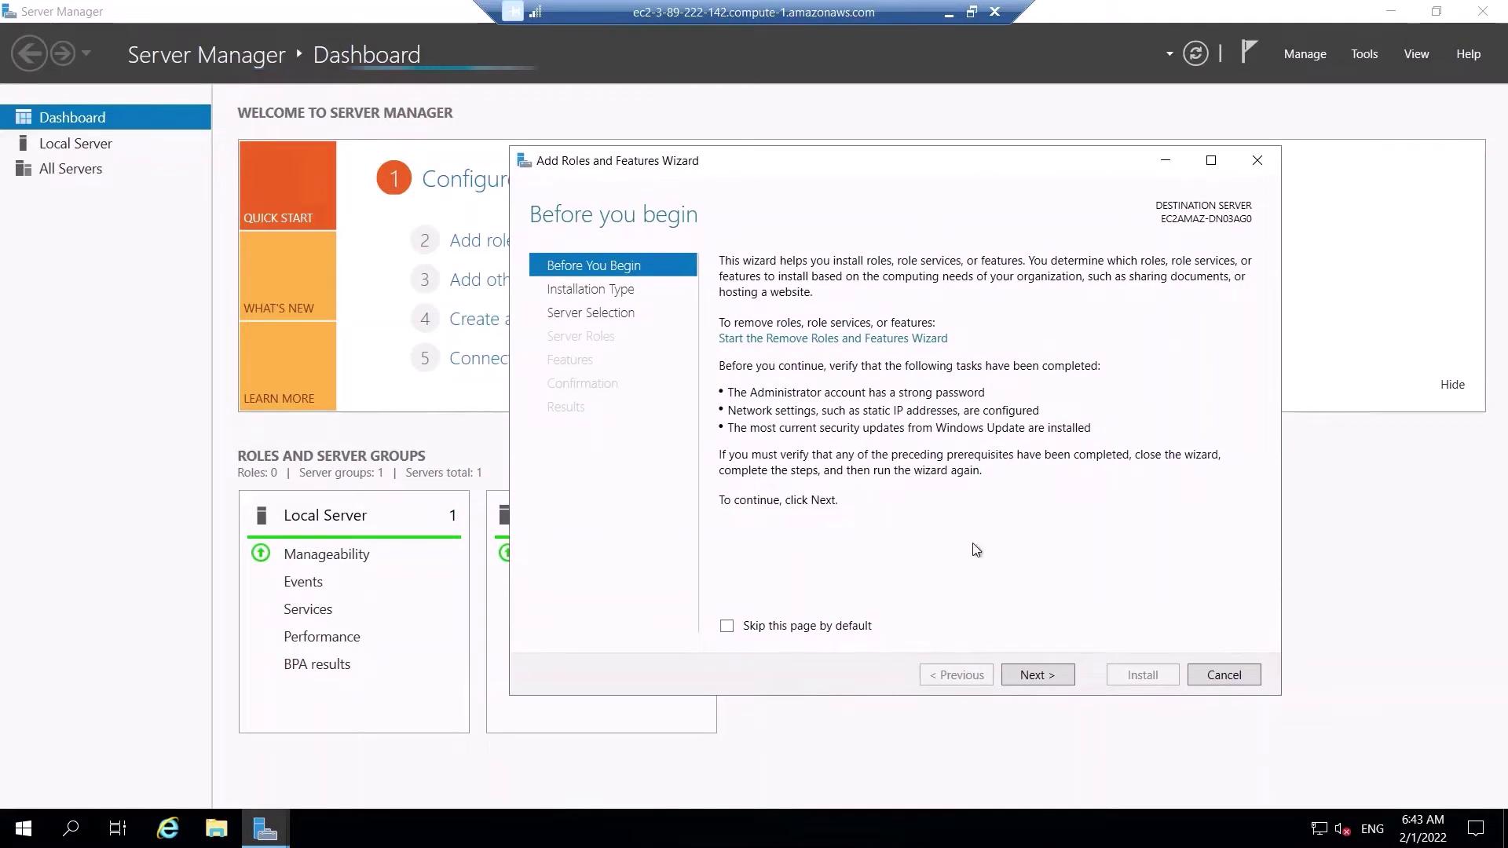
click(1026, 676)
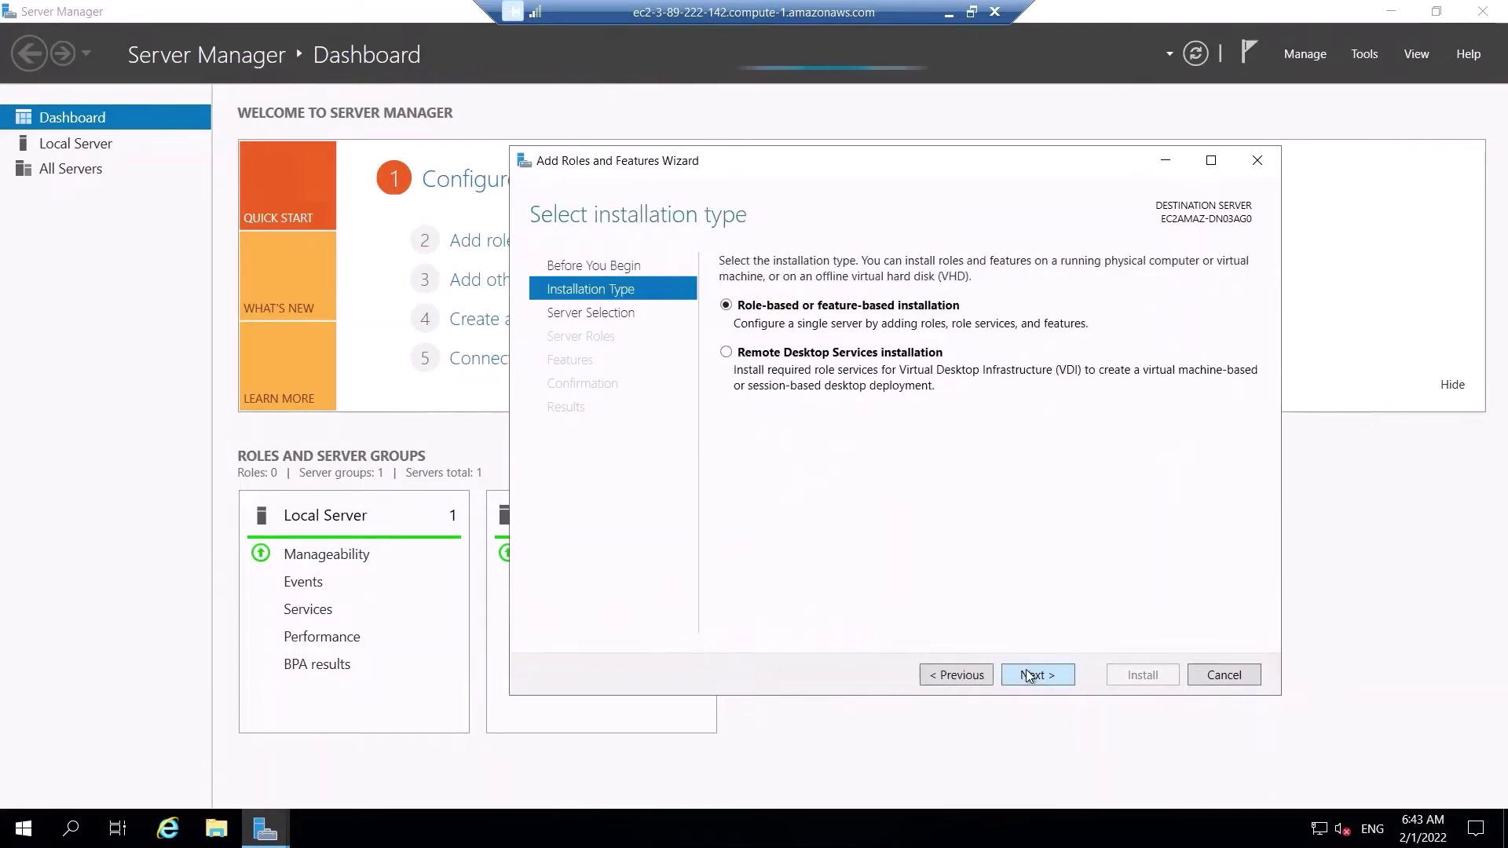
click(1026, 676)
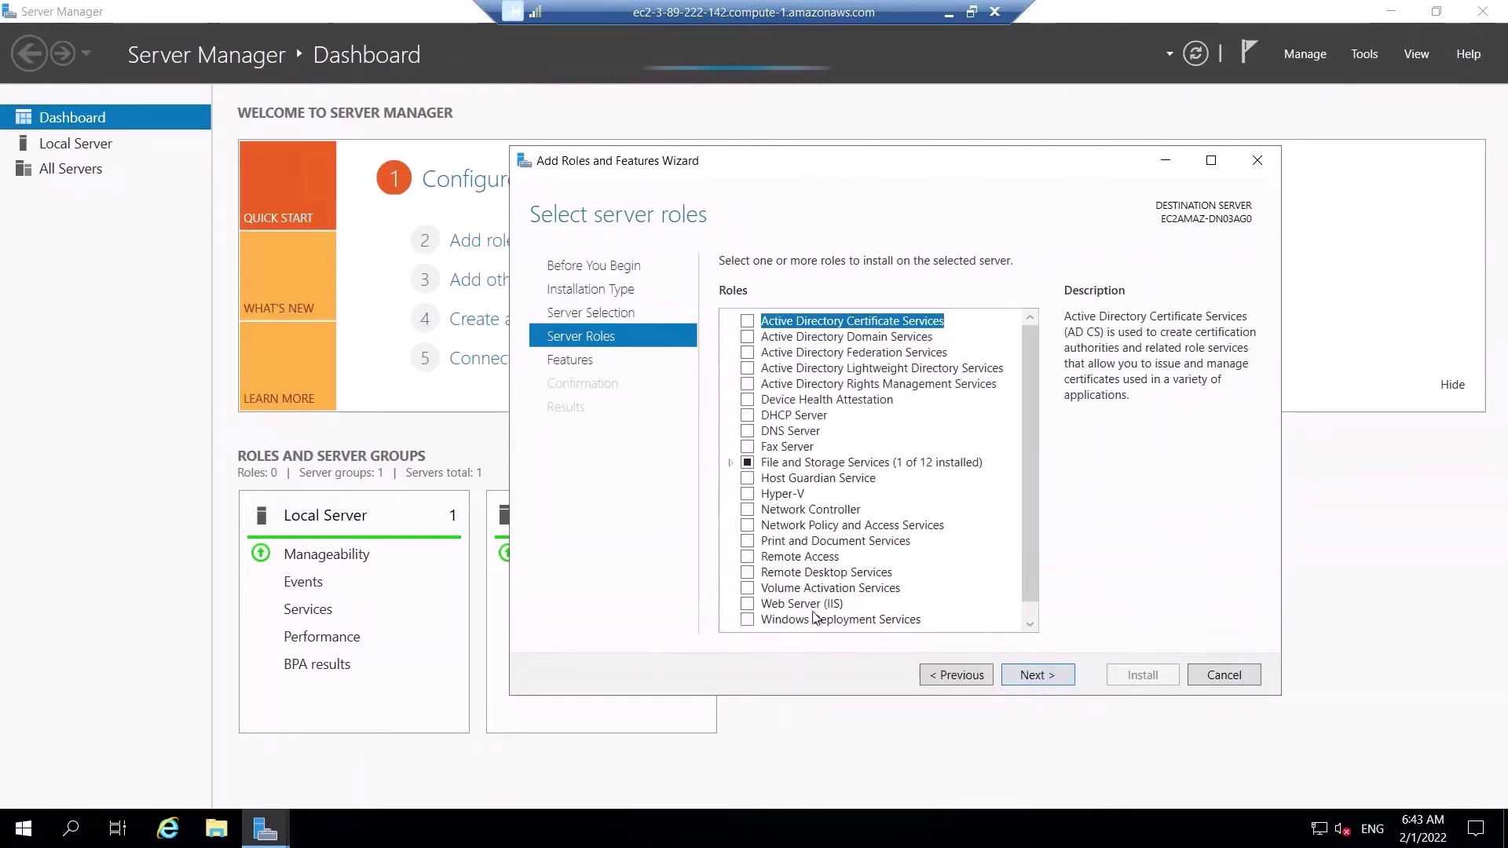
Step: Choose the Web Server (IIS) role and add its required features, including the management tools
click(766, 605)
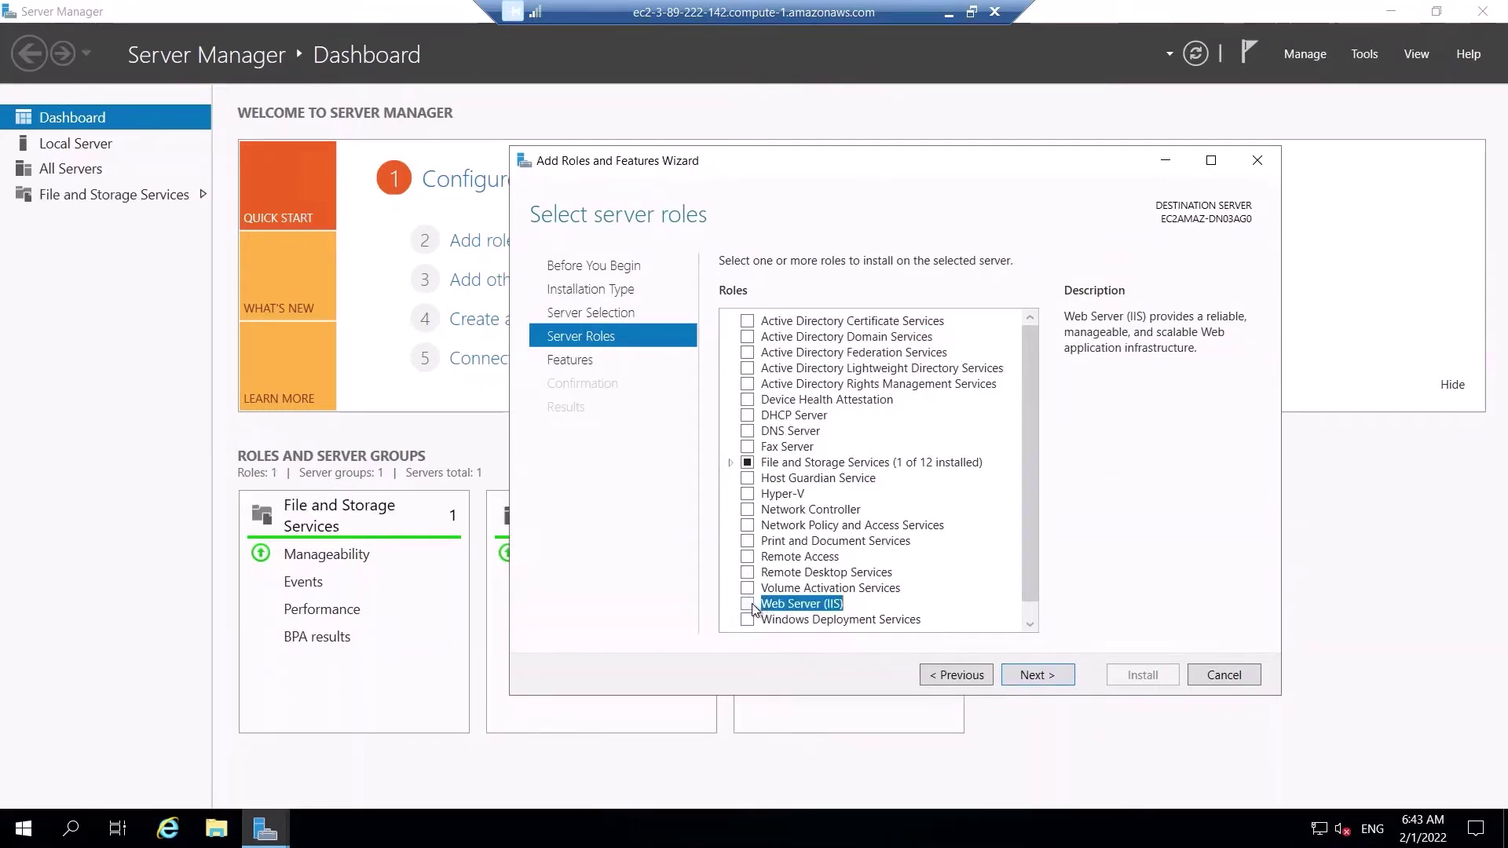
click(749, 603)
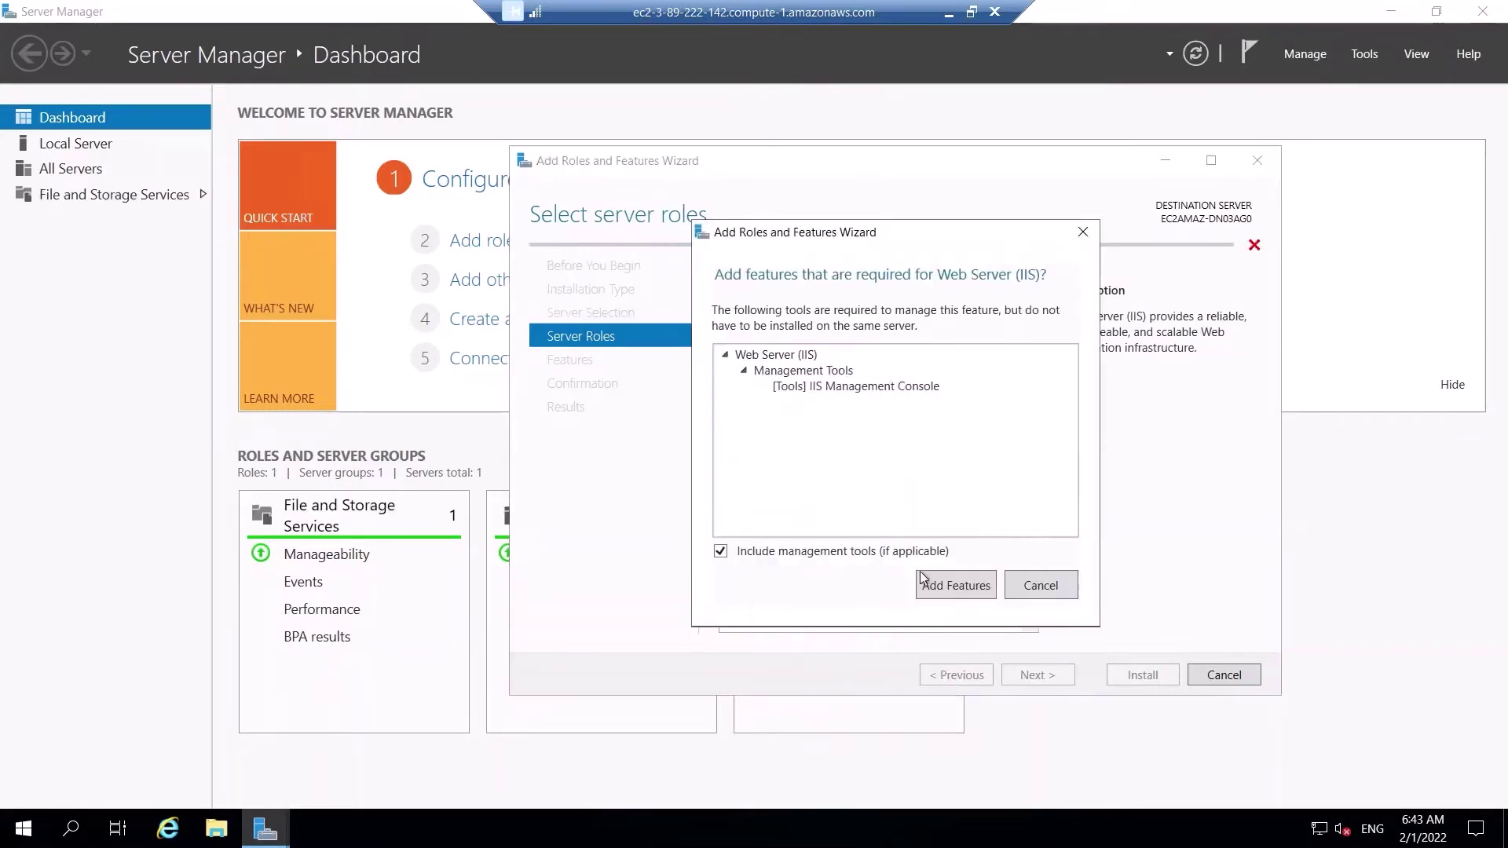
click(964, 586)
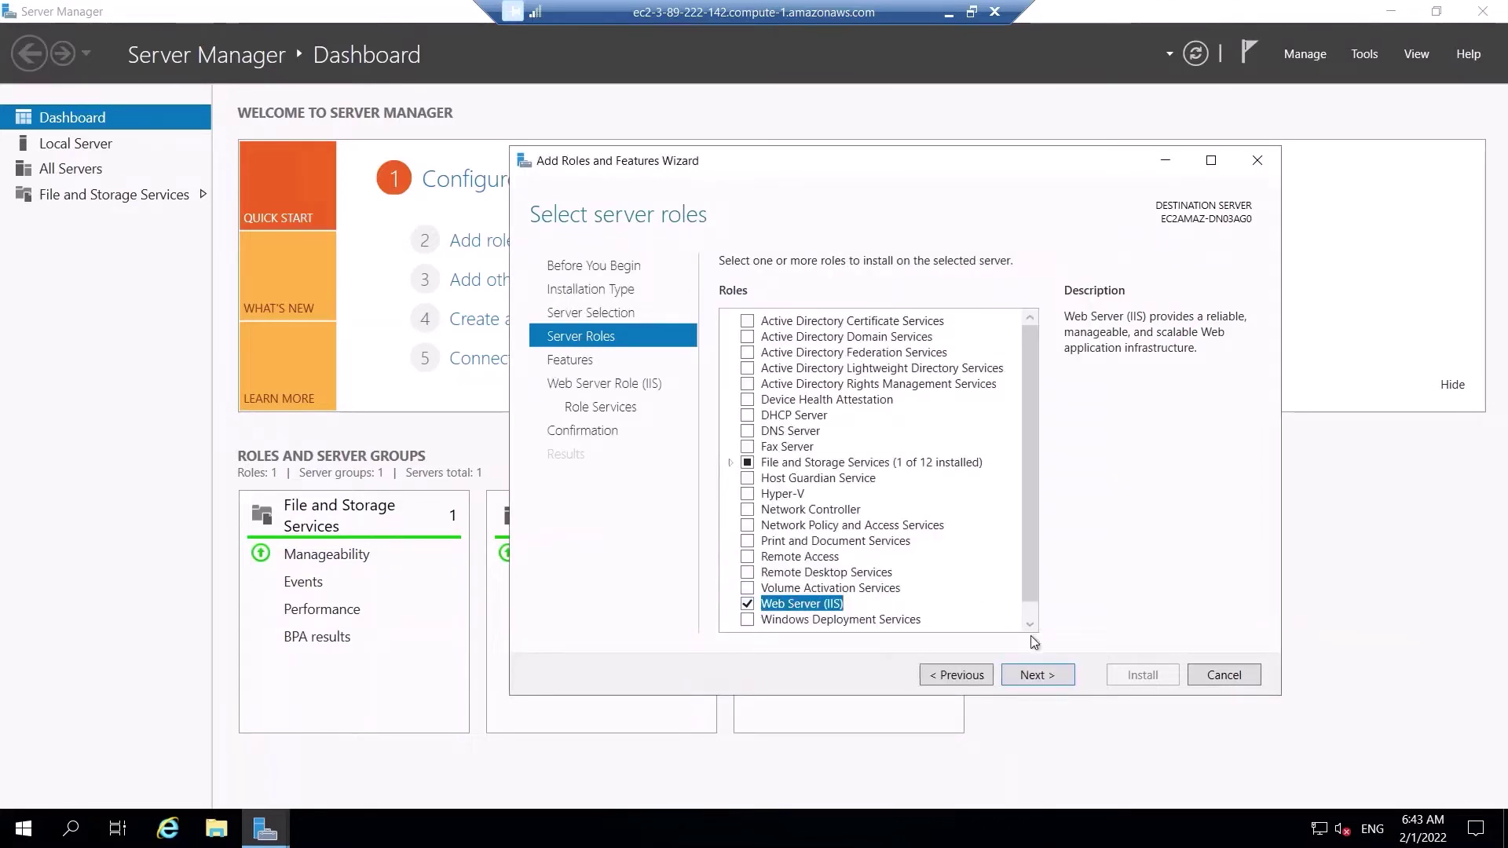
Step: Keep the default features and IIS role services, install the Web Server (IIS) role, and close the wizard once installation completes
click(1058, 677)
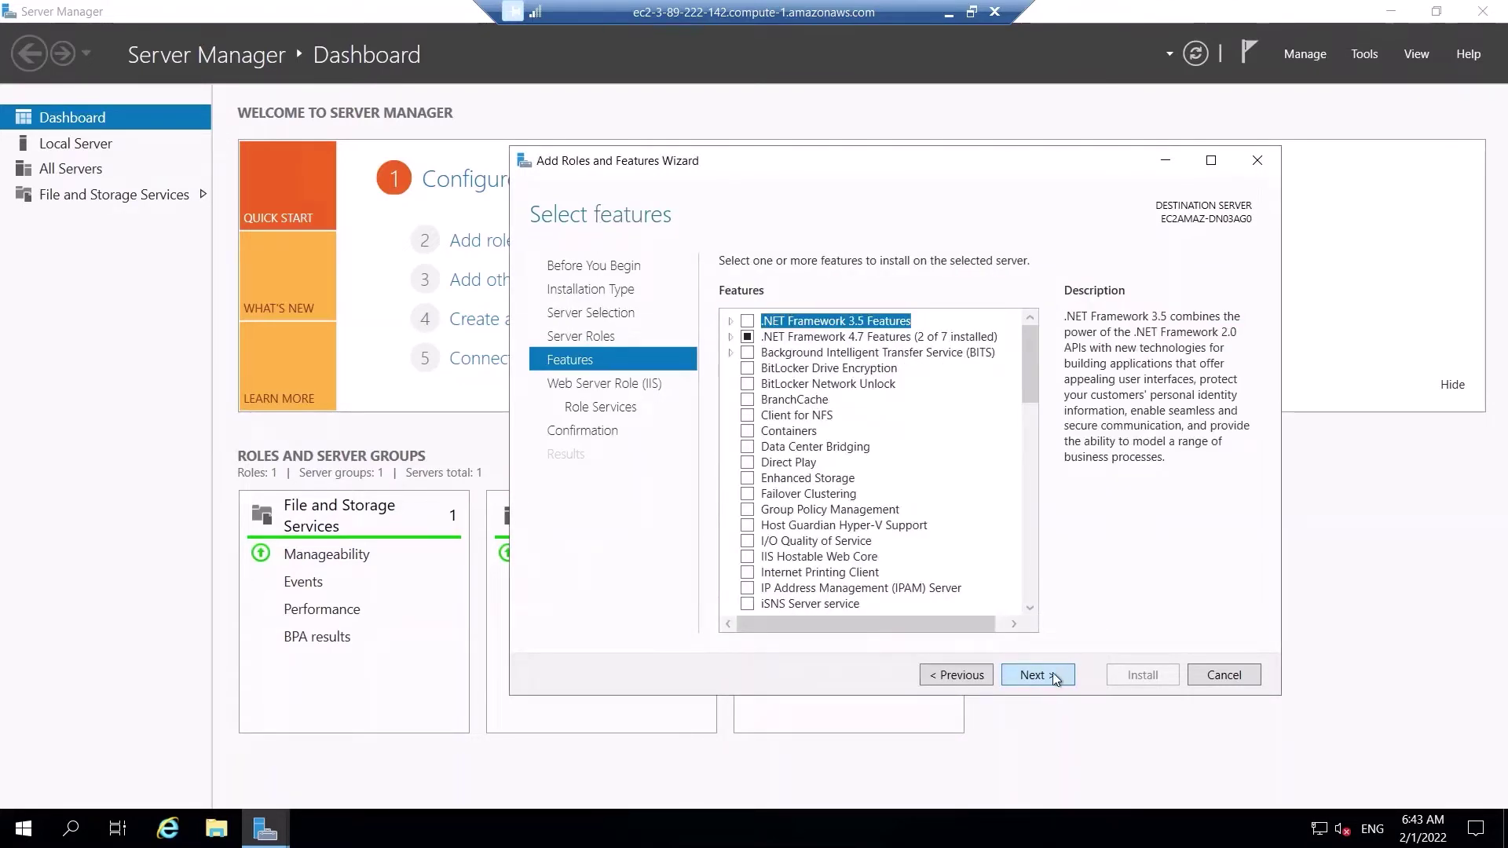
click(1056, 677)
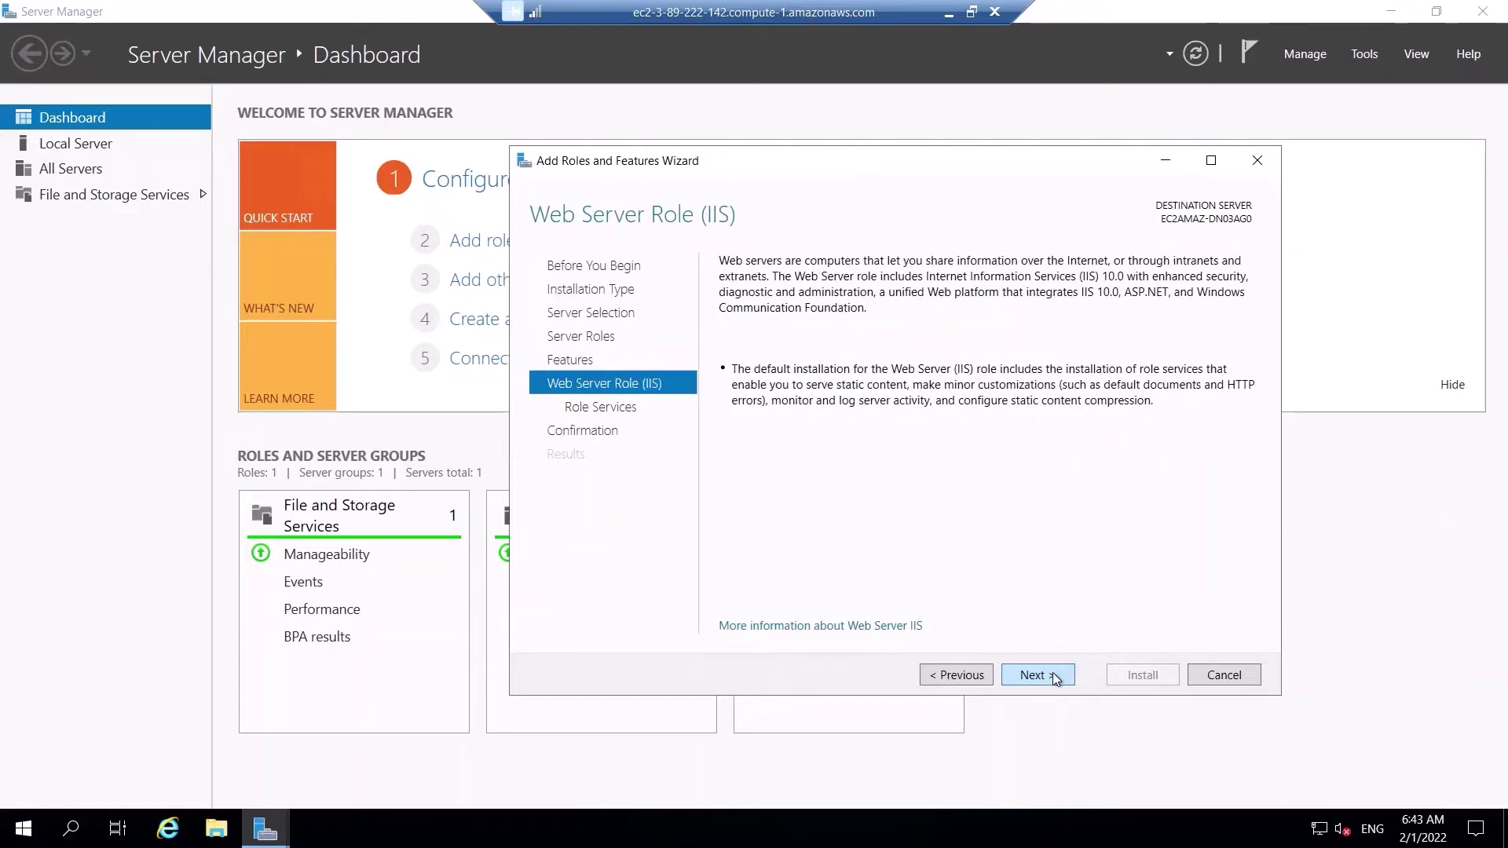
click(1056, 678)
click(1055, 677)
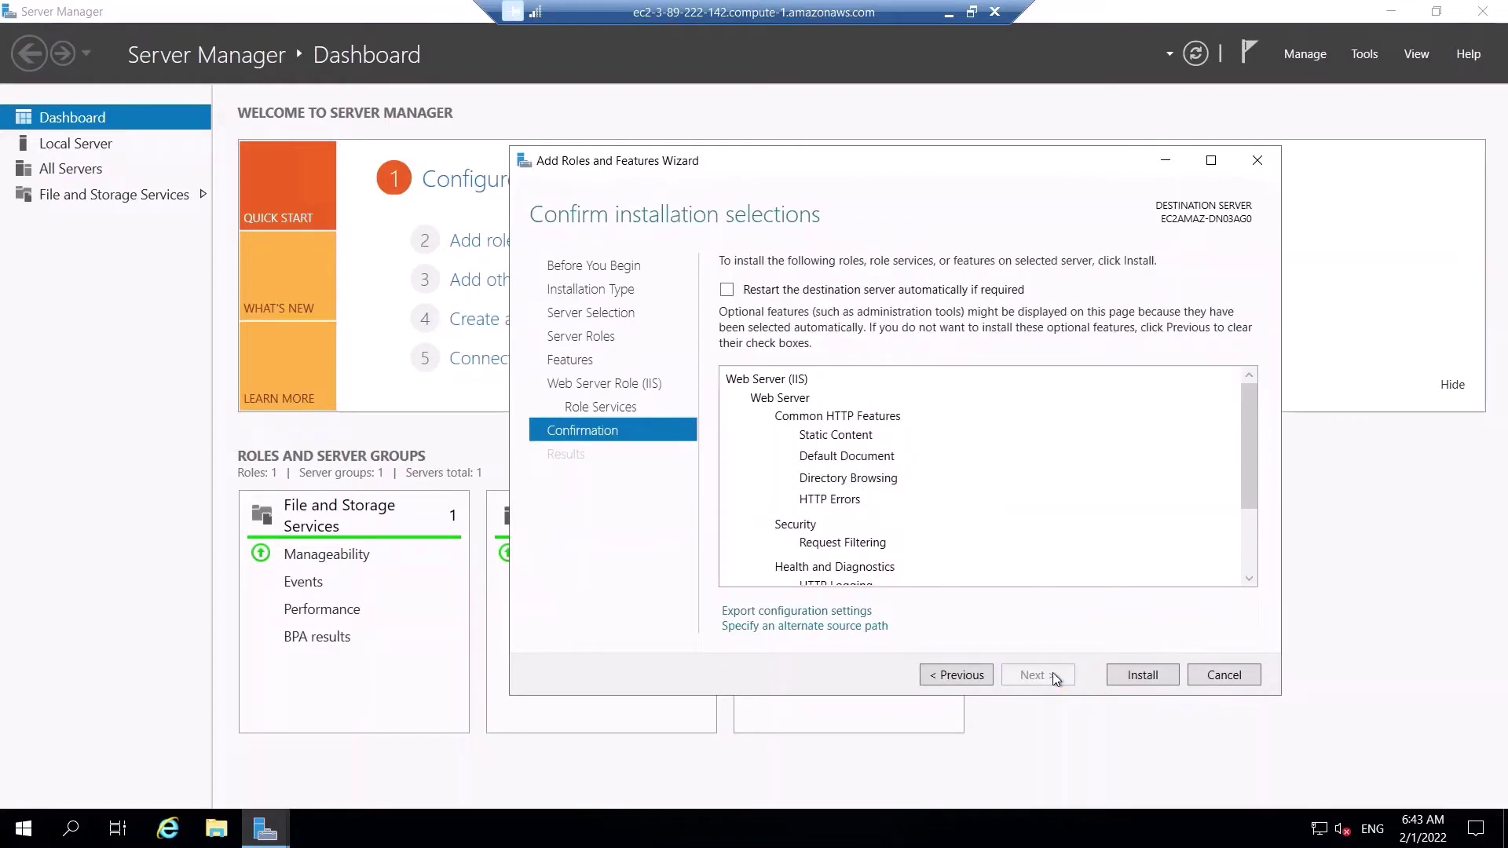
click(1137, 678)
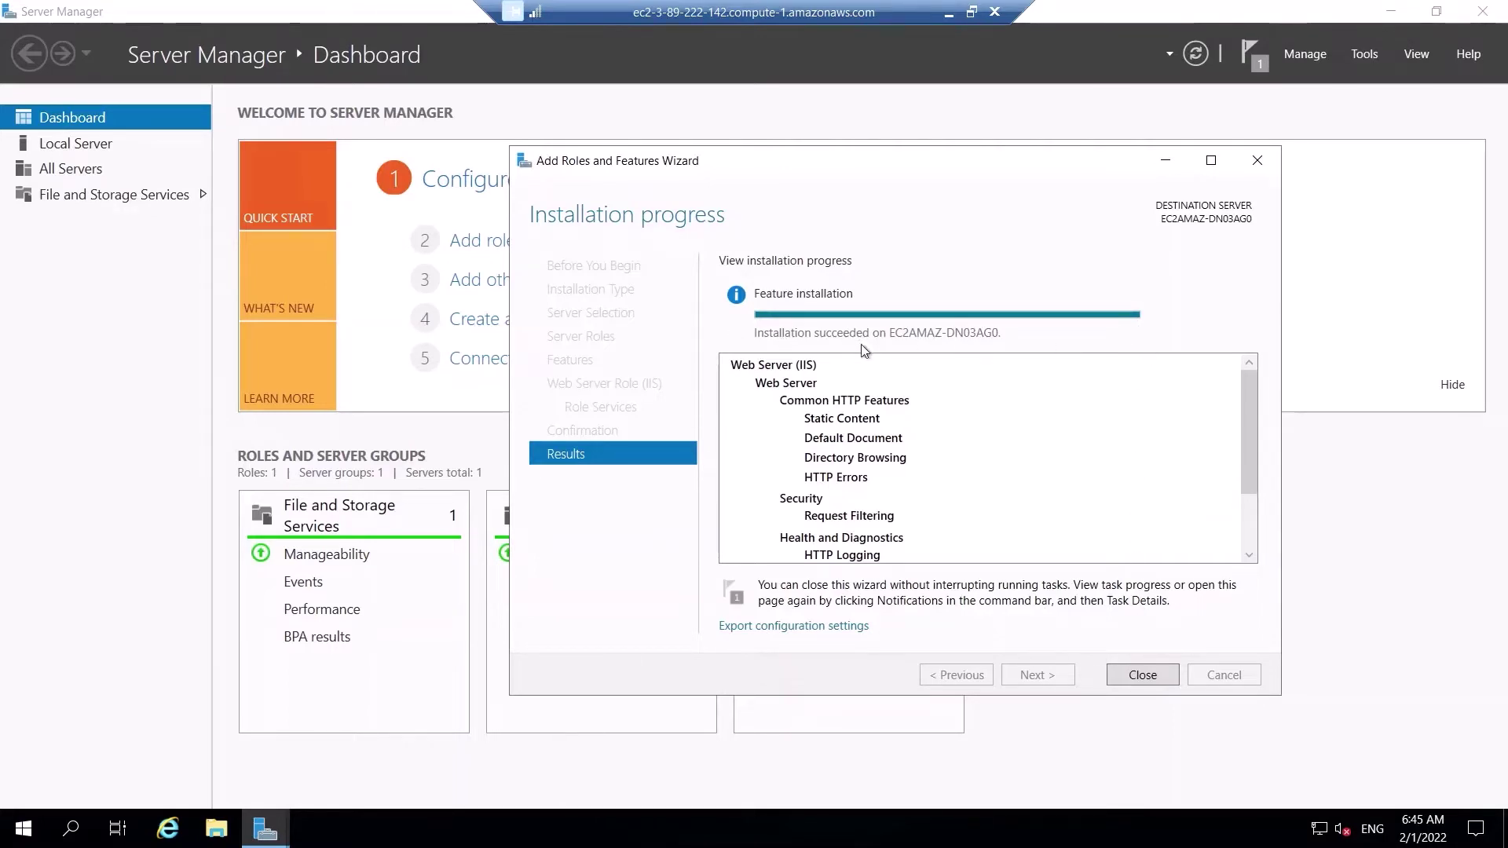
click(1143, 675)
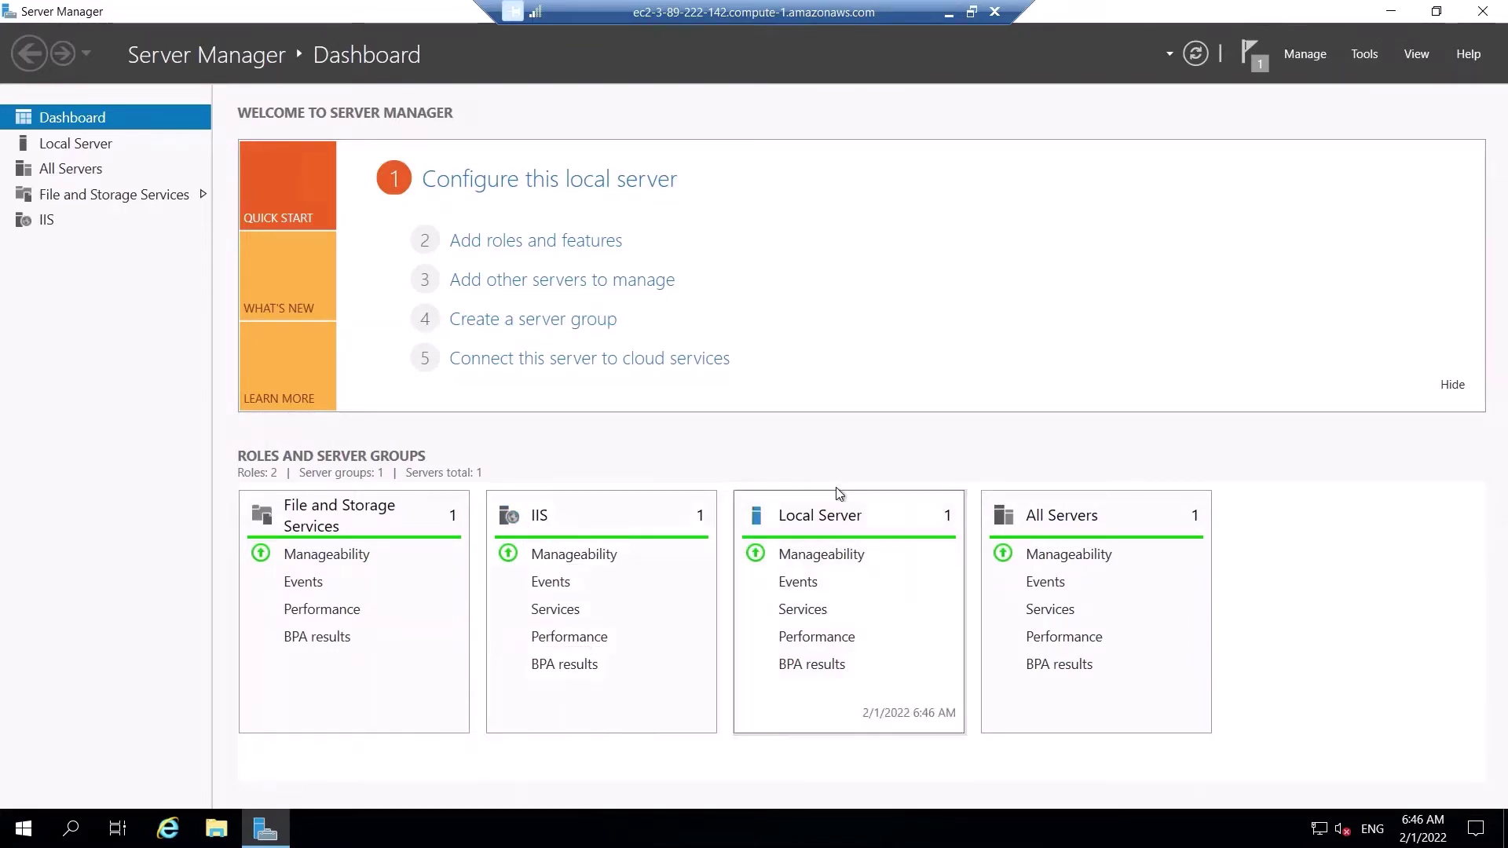
Step: Minimize Server Manager and open the iisstart PNG image from C:\inetpub\wwwroot in Paint
click(1391, 11)
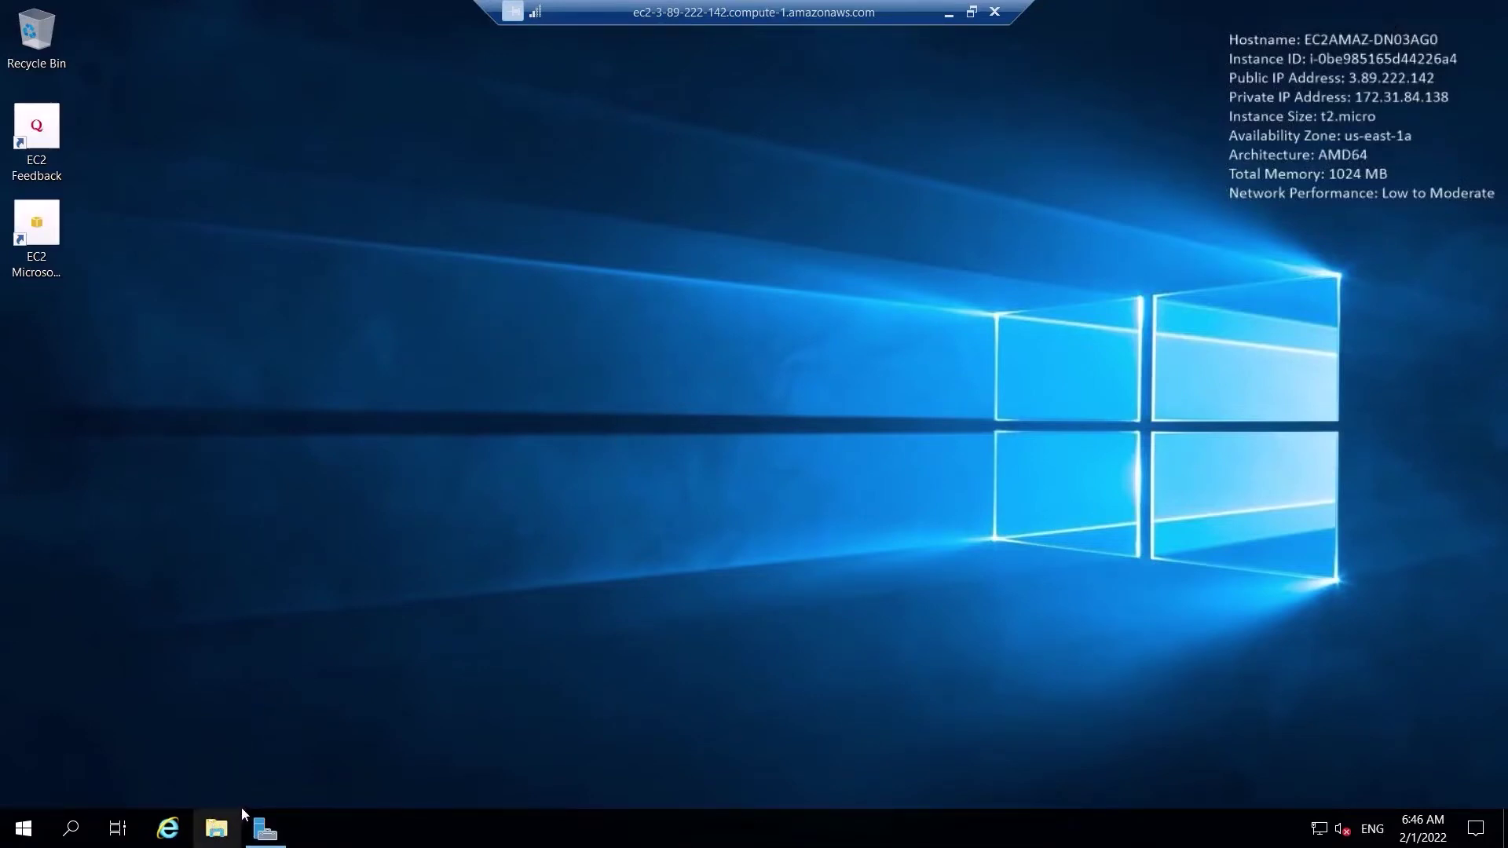
click(217, 827)
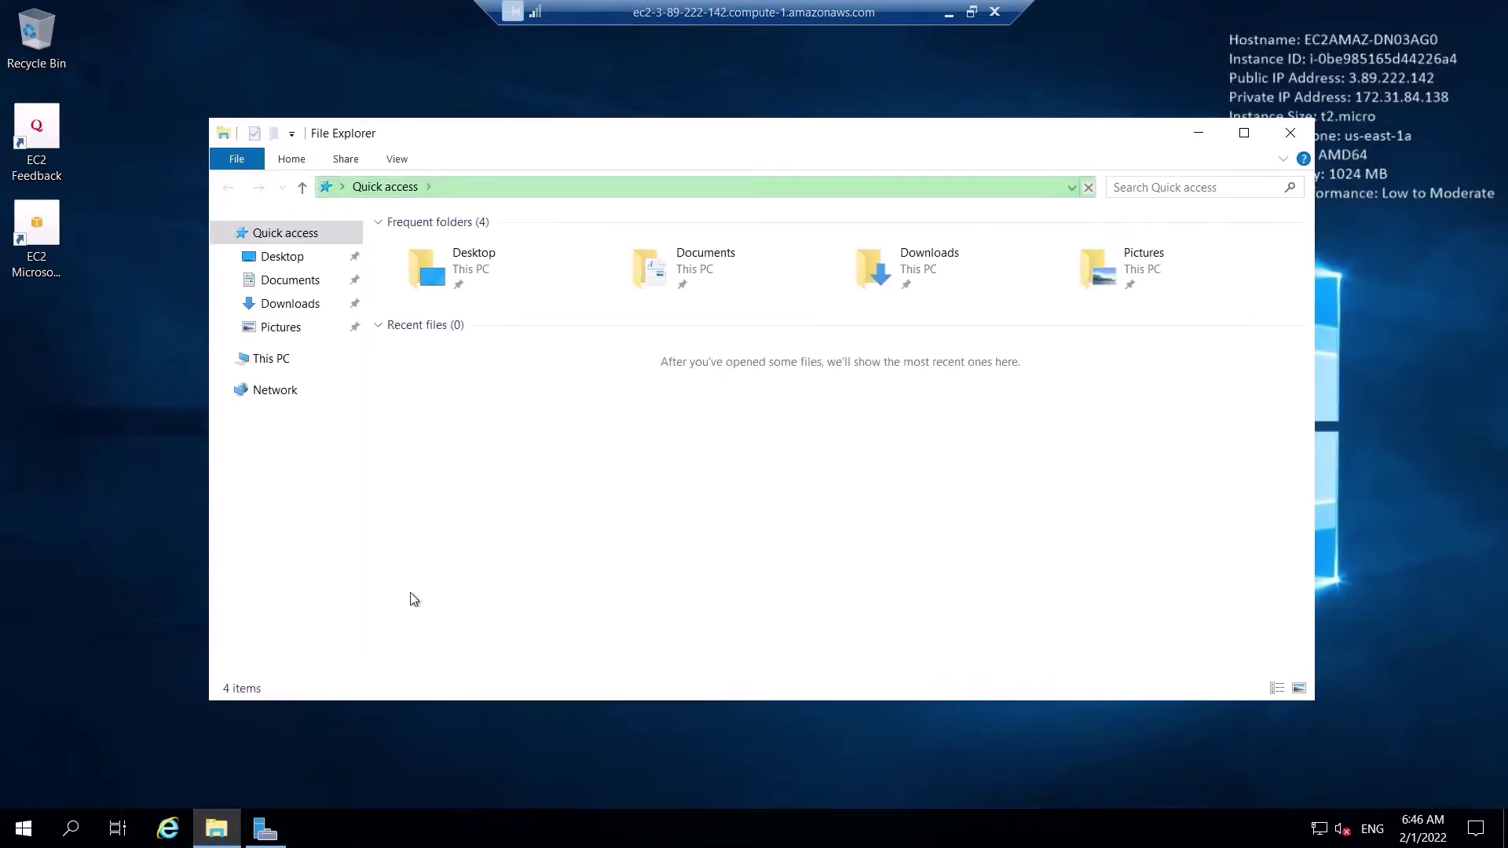
click(283, 361)
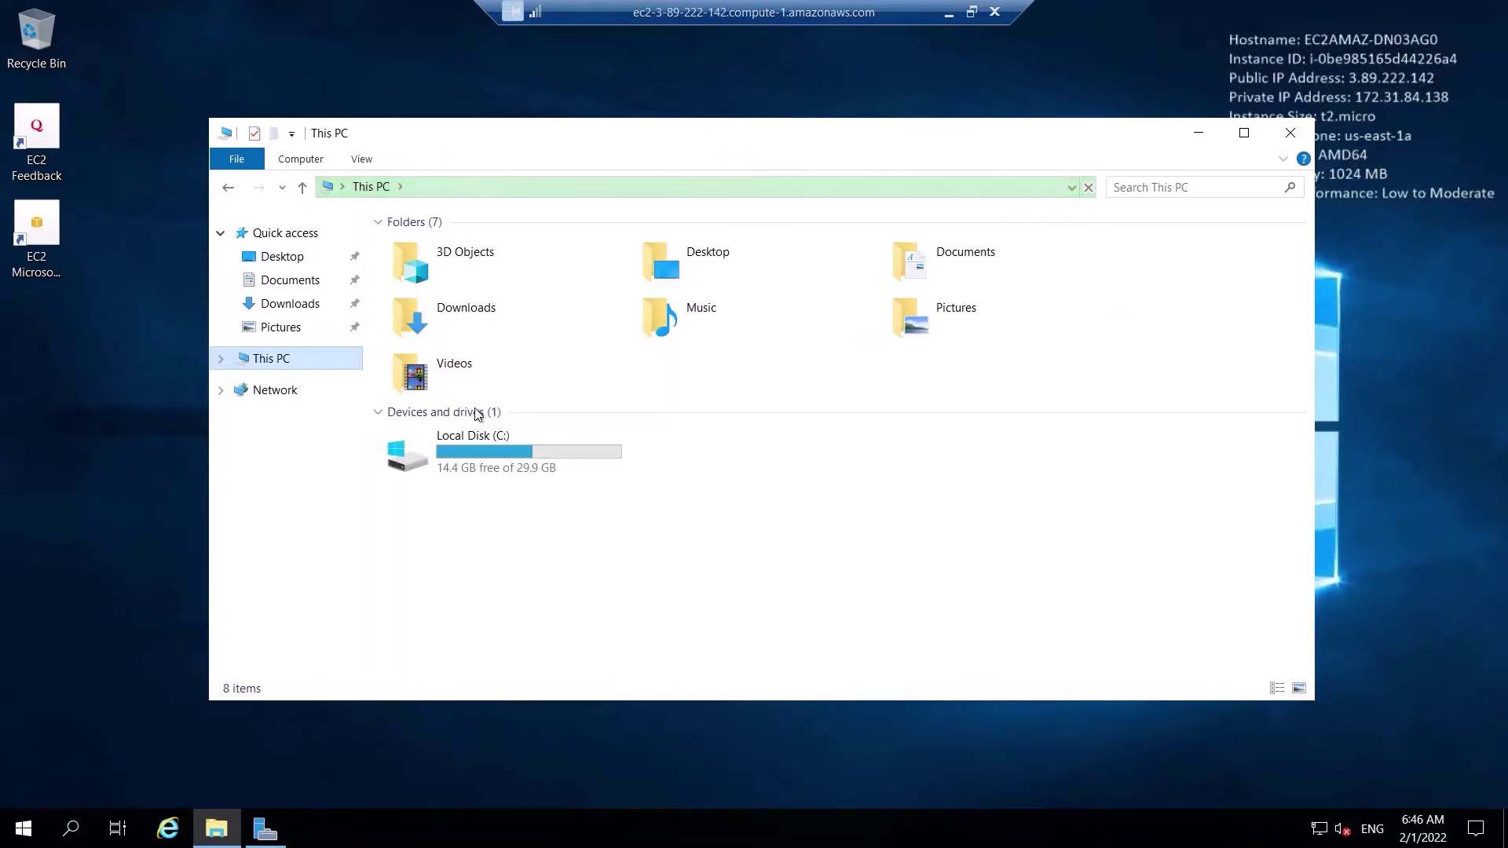
double_click(522, 451)
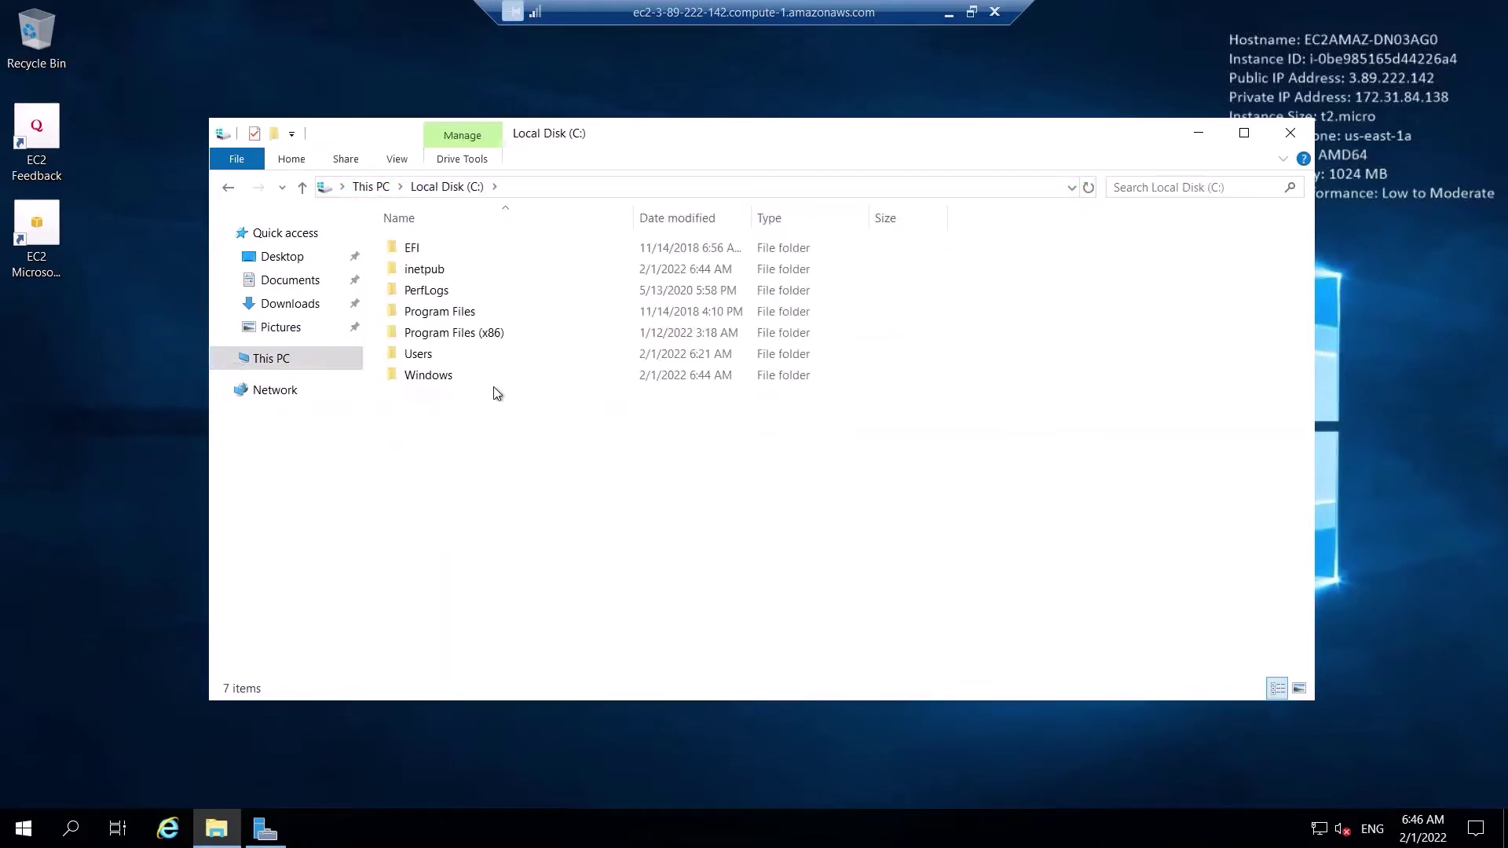
click(469, 275)
double_click(468, 272)
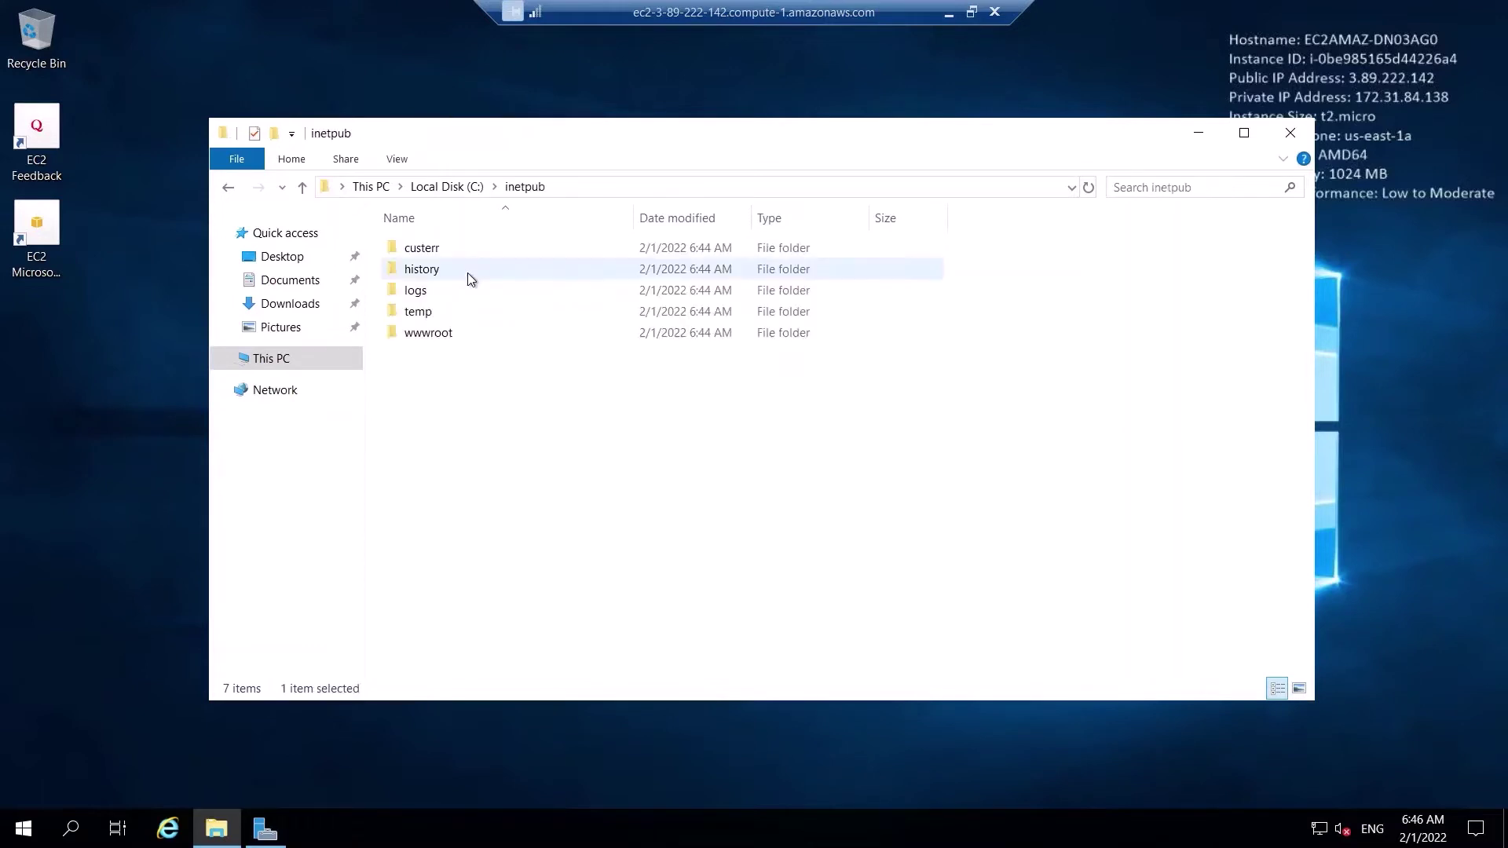
double_click(465, 336)
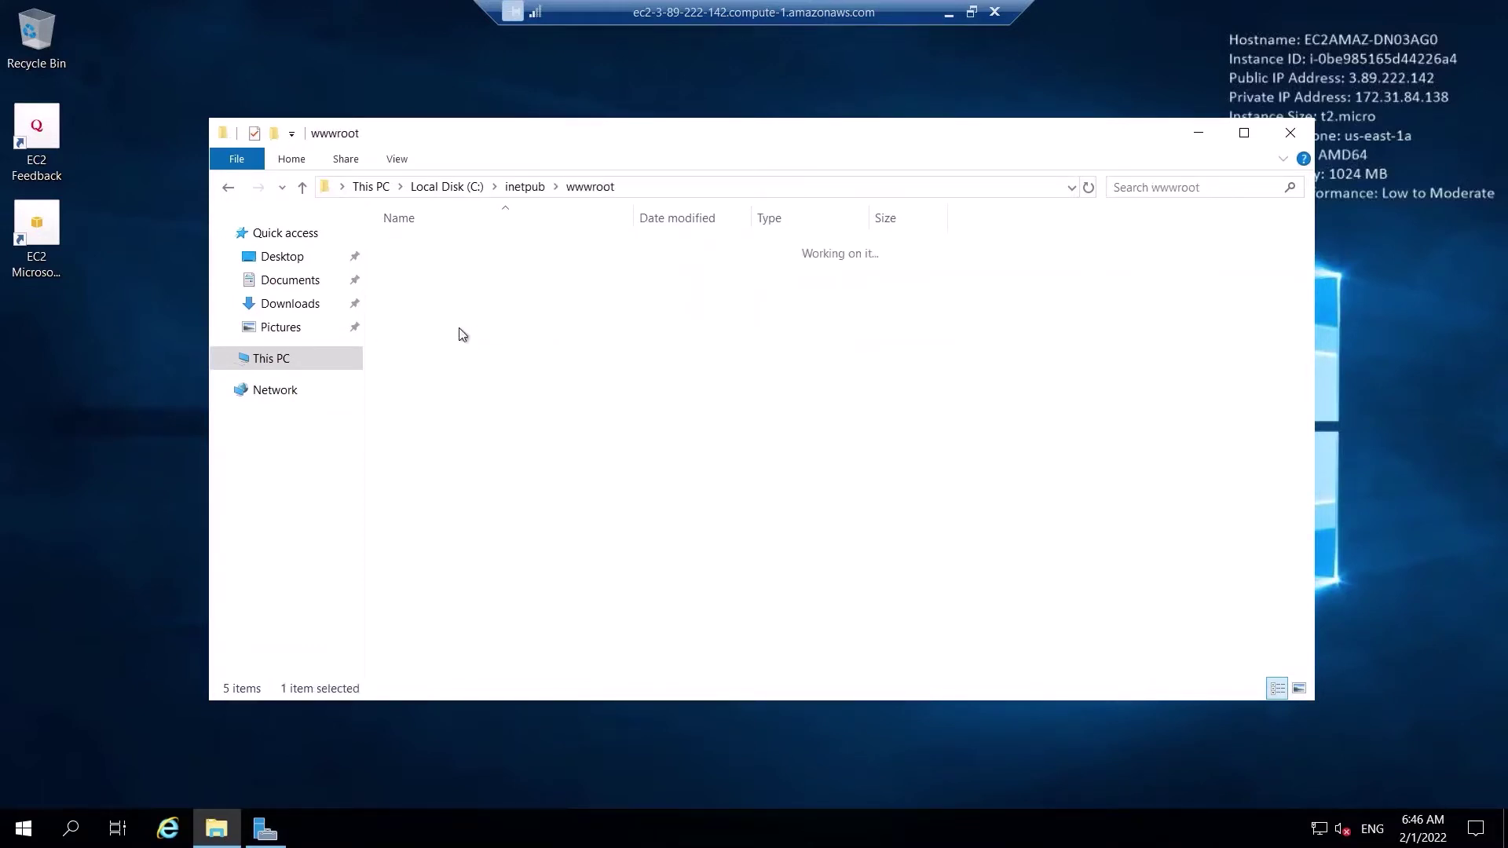
double_click(489, 276)
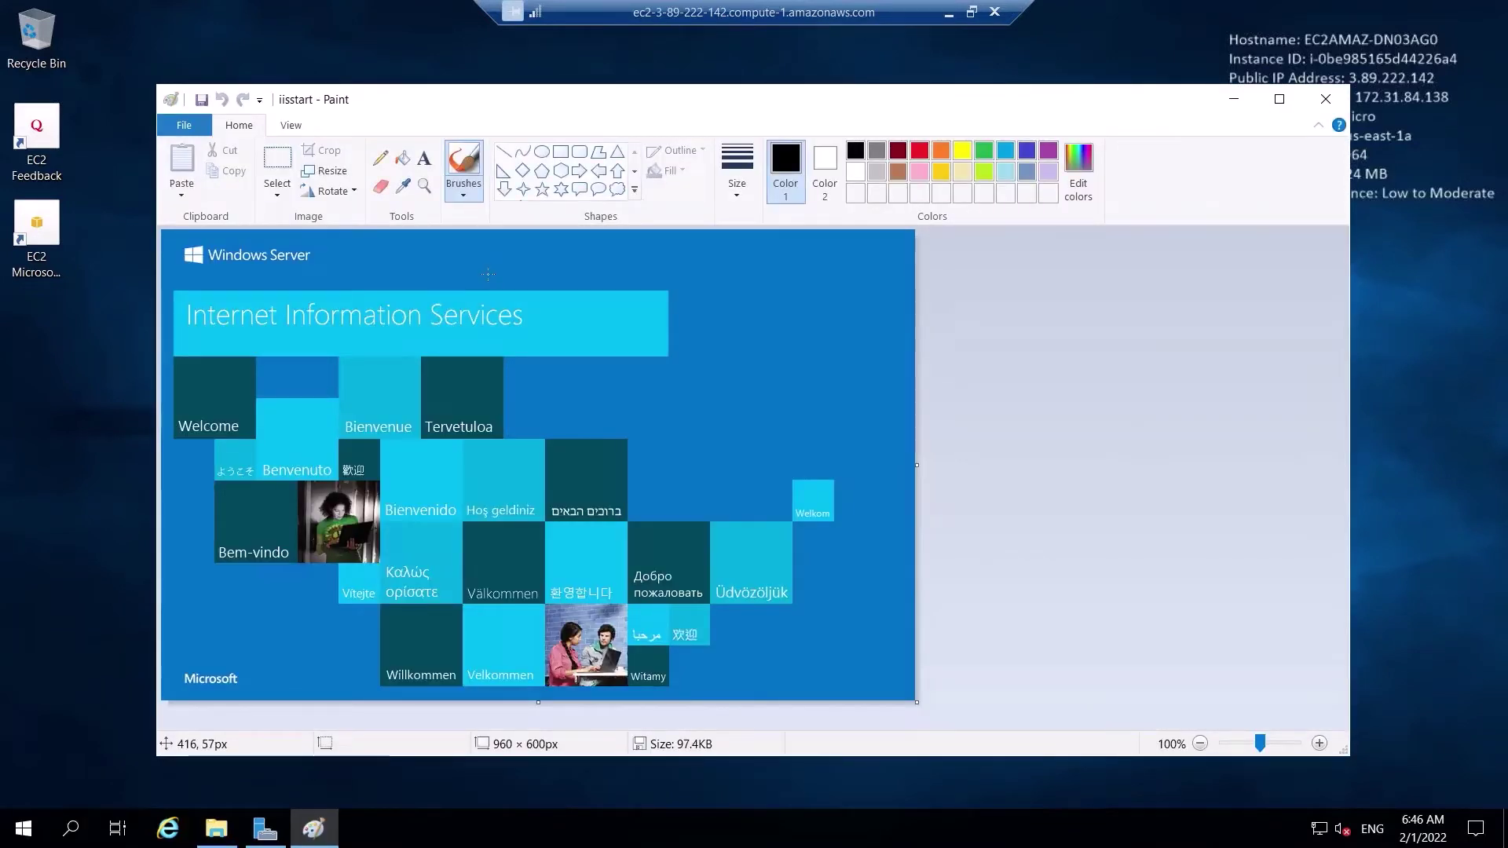
Step: Add the text "PC-1" in bold red at size 24 on the blue area beside the Tervetuloa tile
click(423, 160)
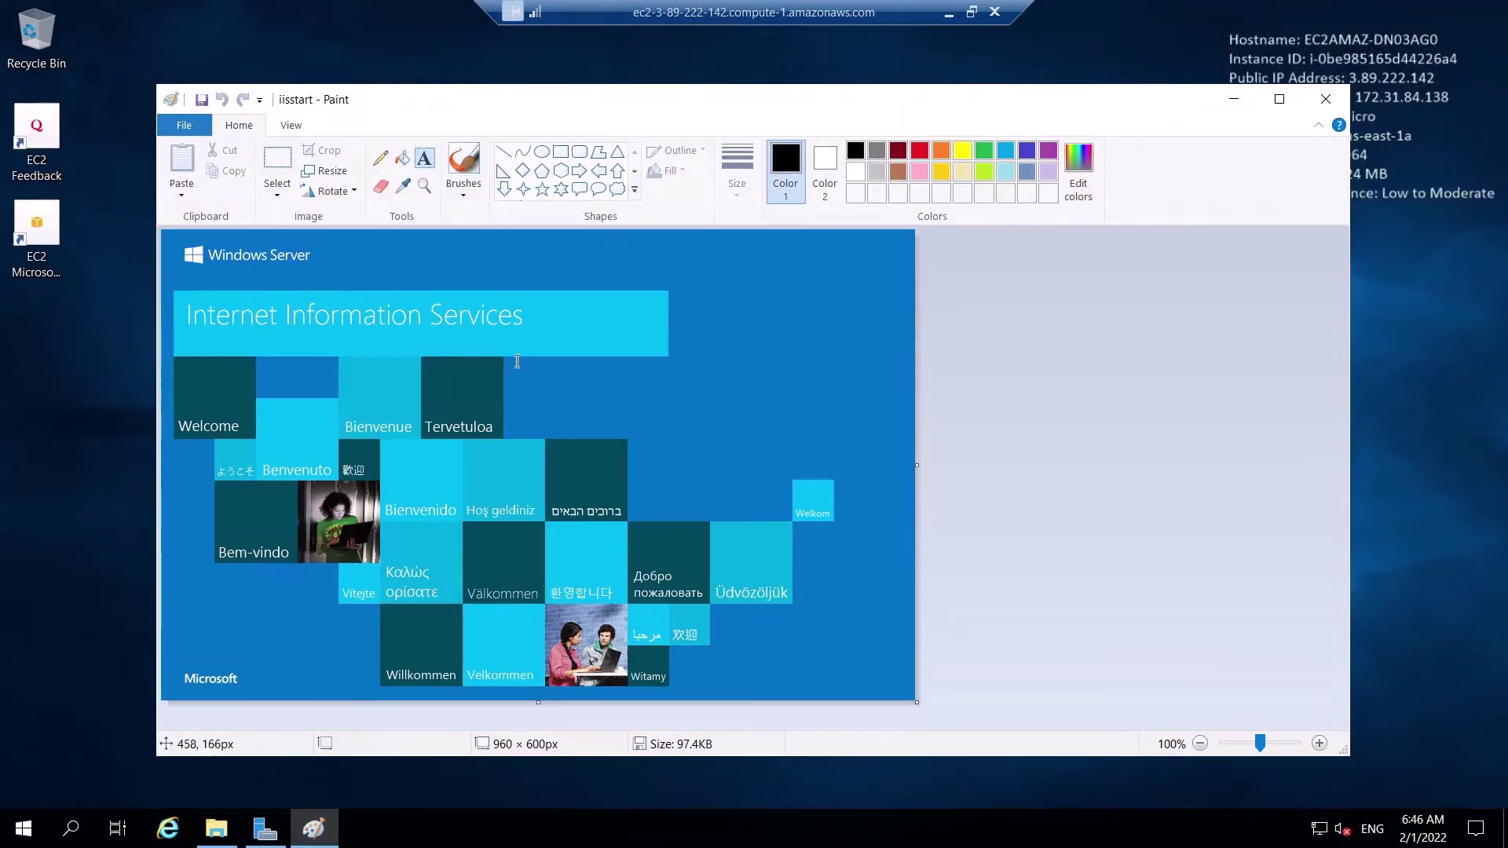
drag(517, 361, 779, 431)
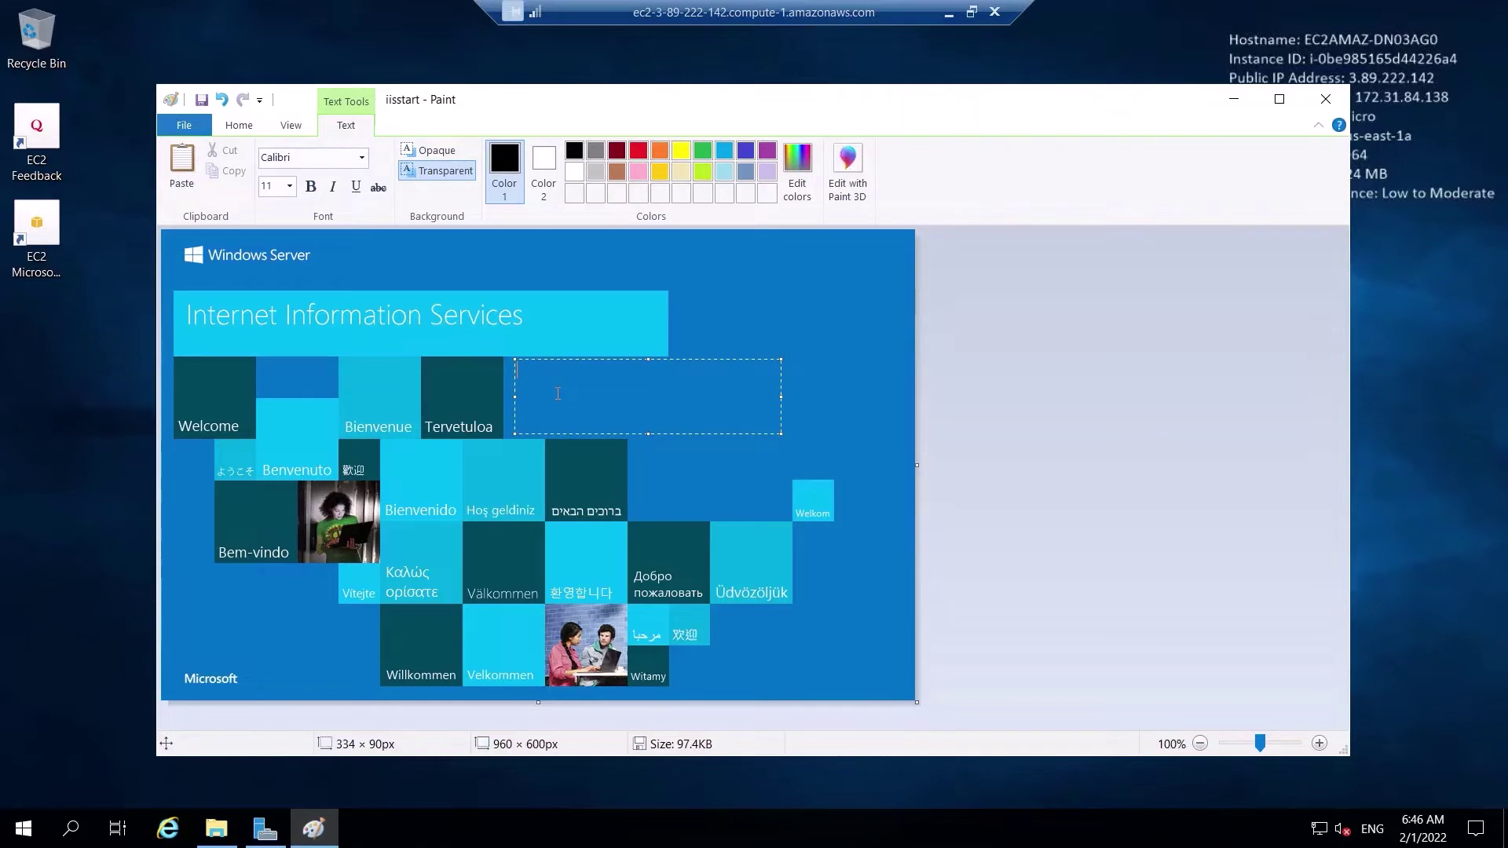
text(PC-1)
key(ctrl+a)
click(639, 152)
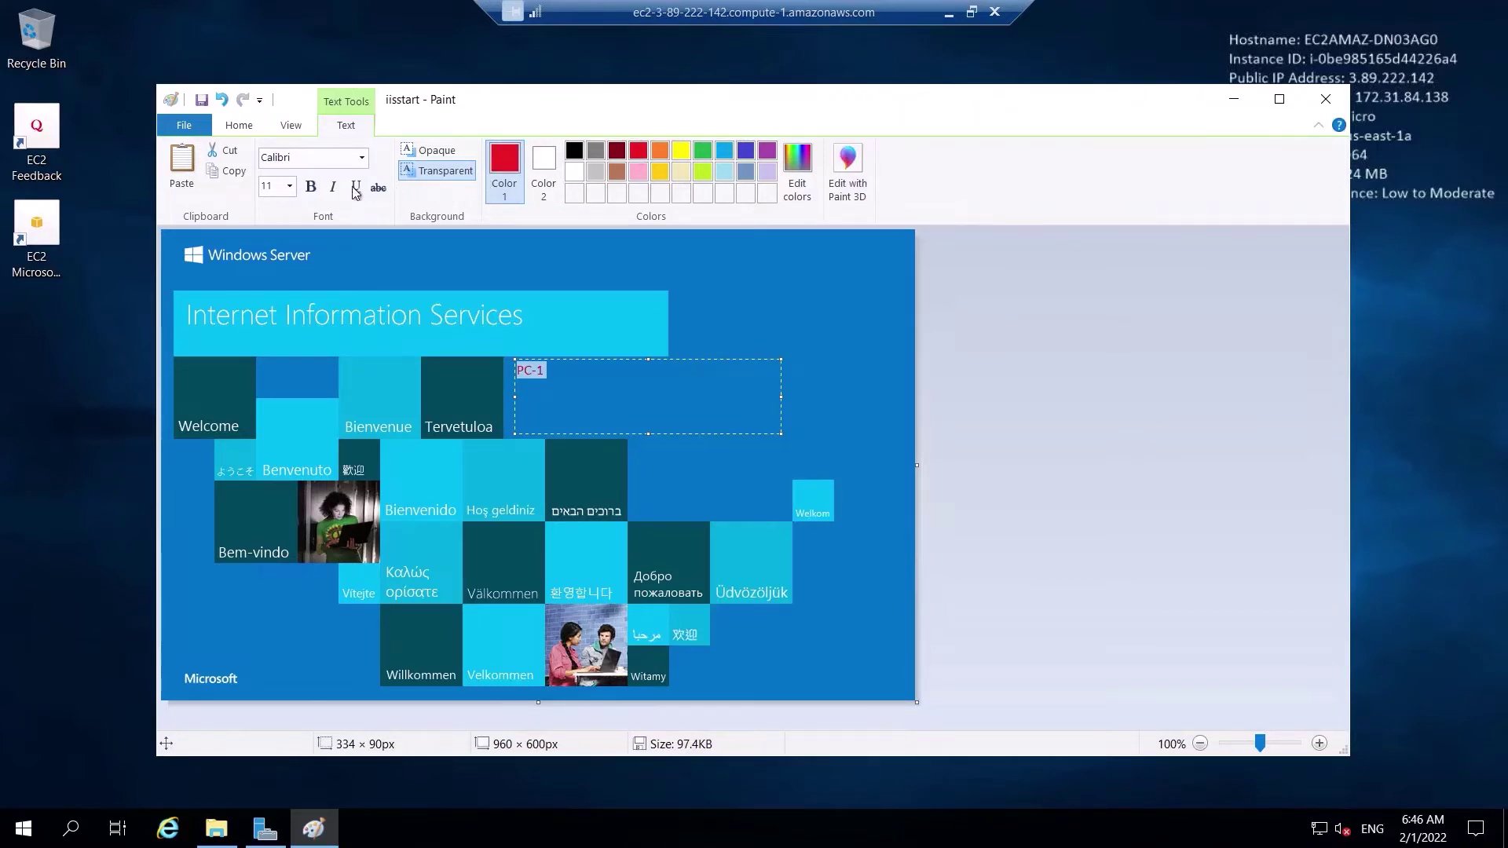
click(291, 187)
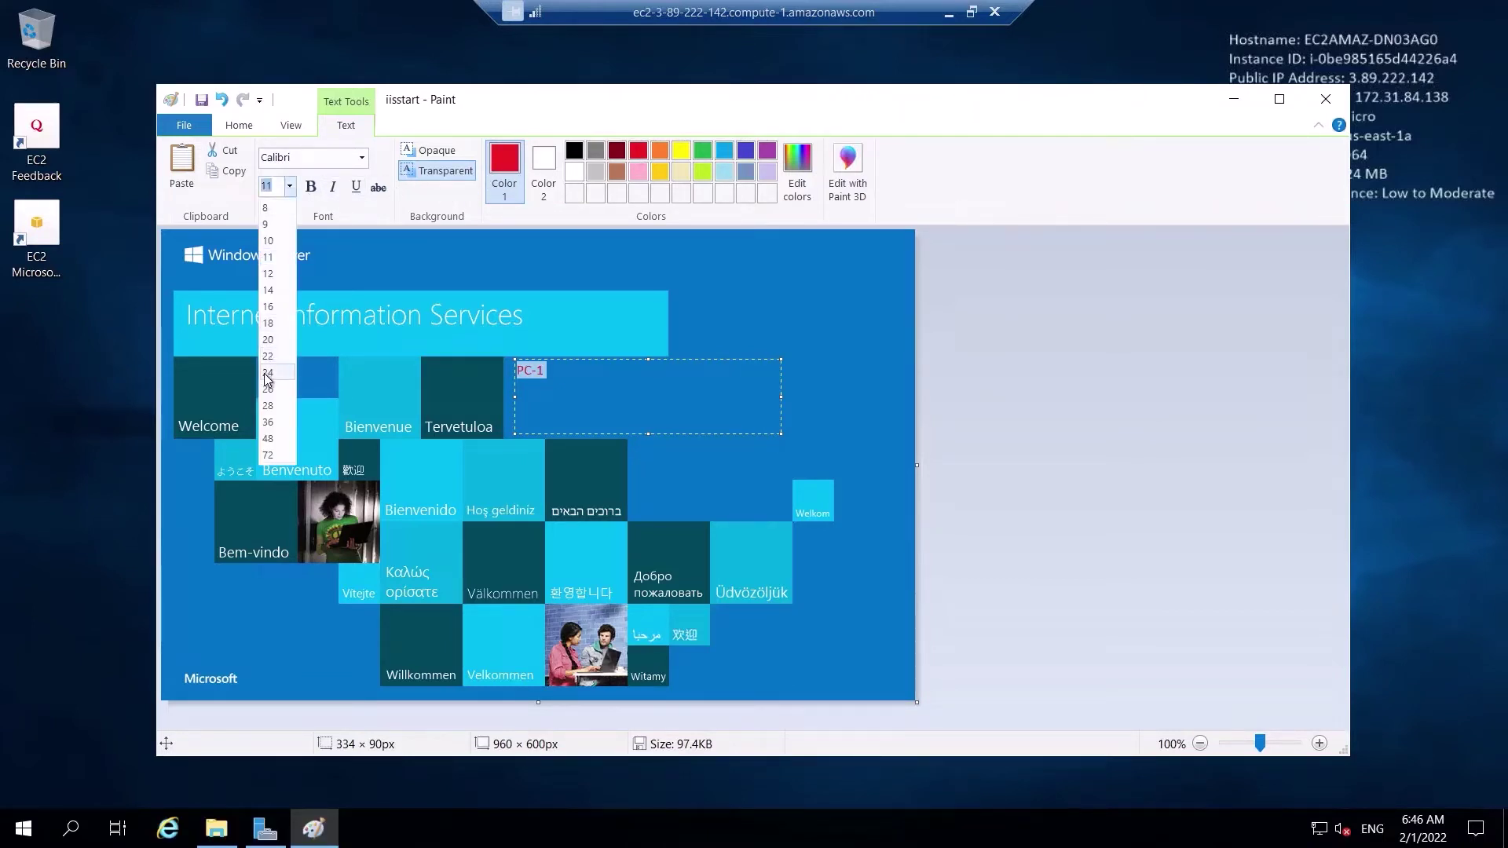
click(267, 374)
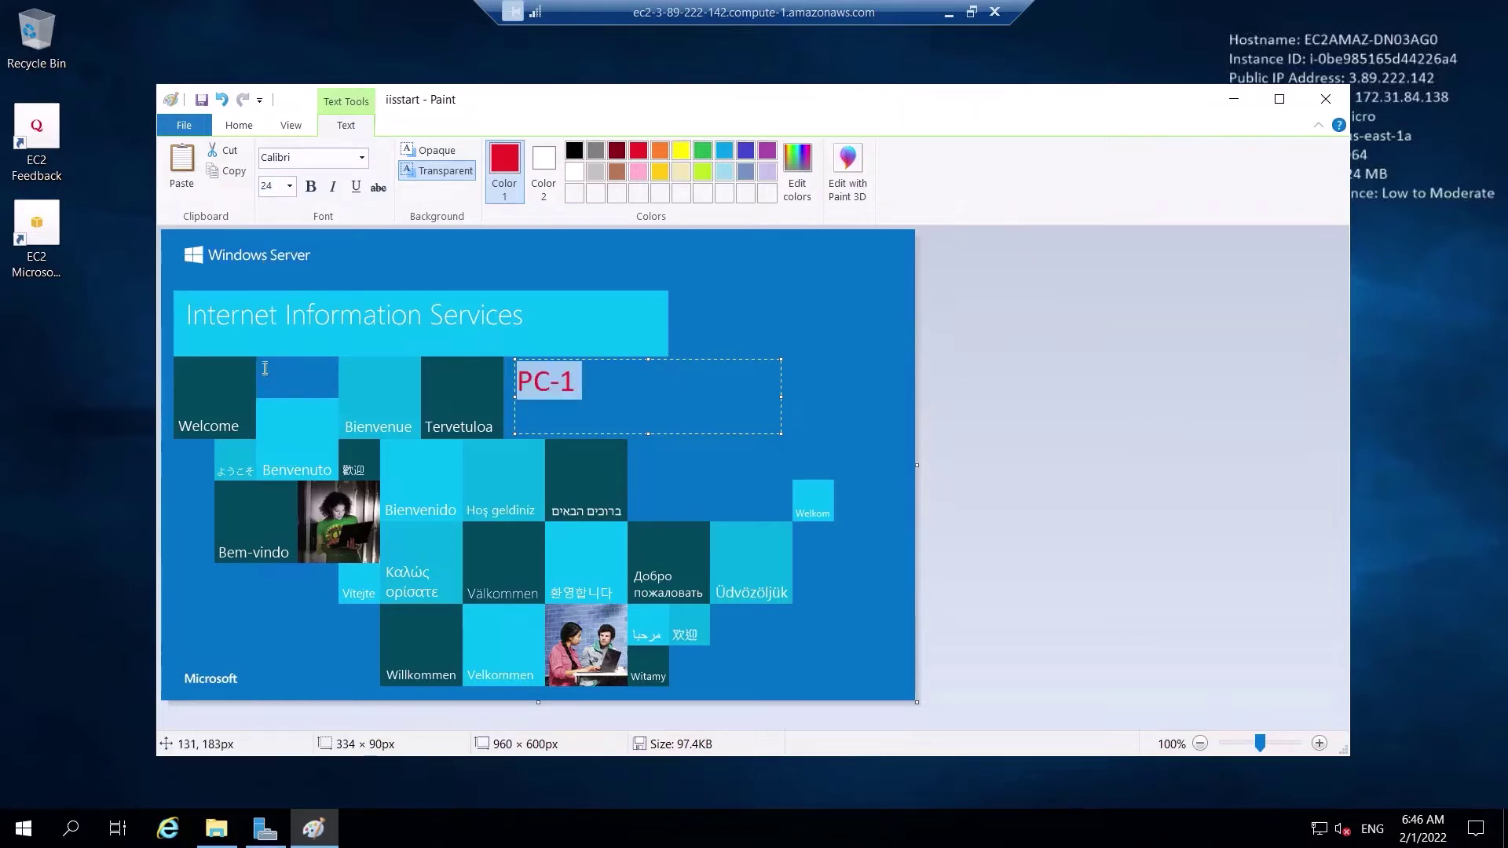
click(313, 189)
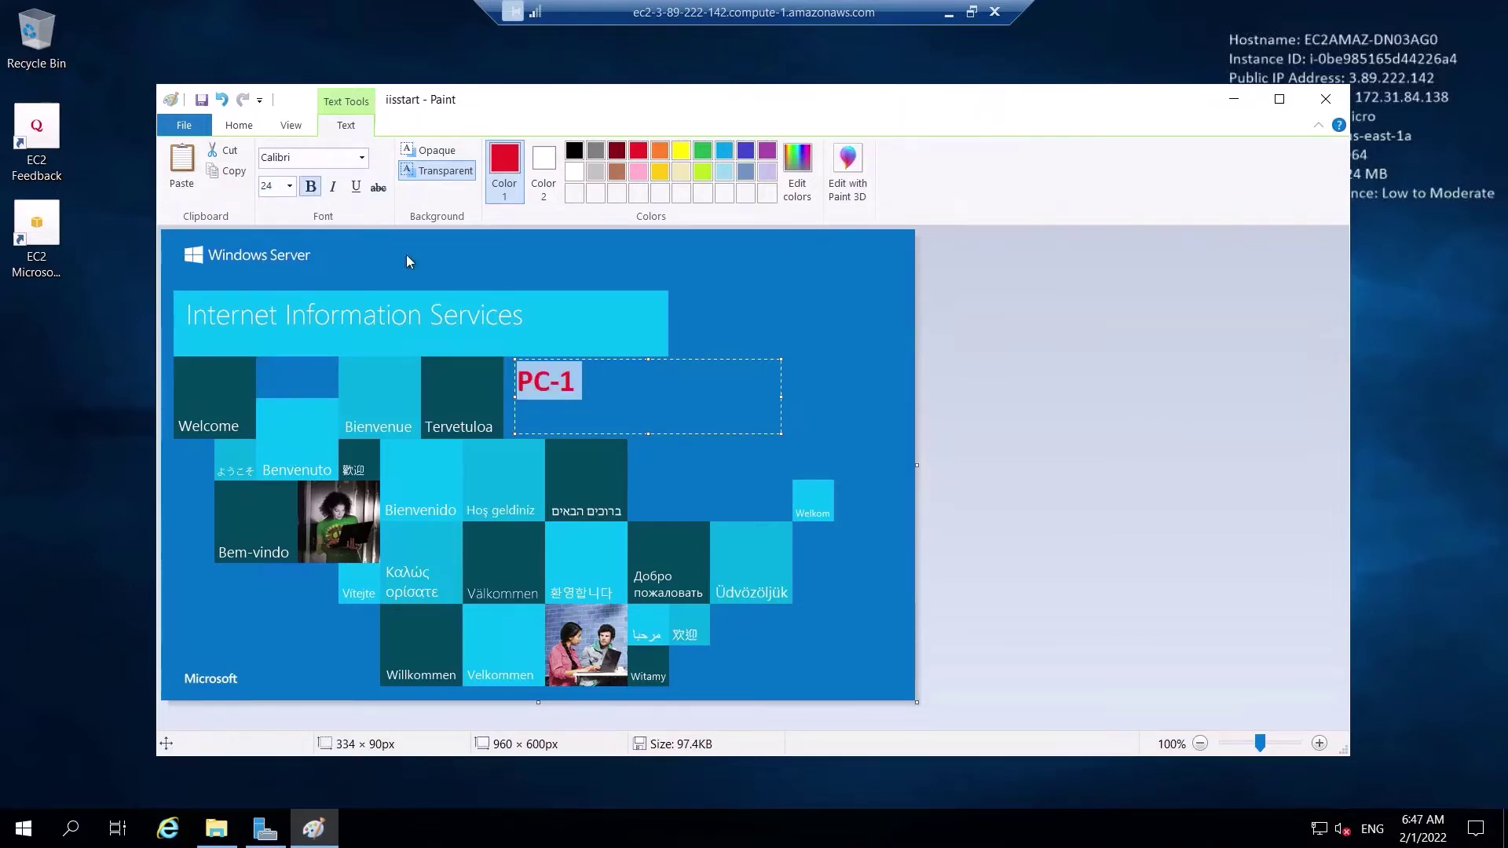
click(746, 450)
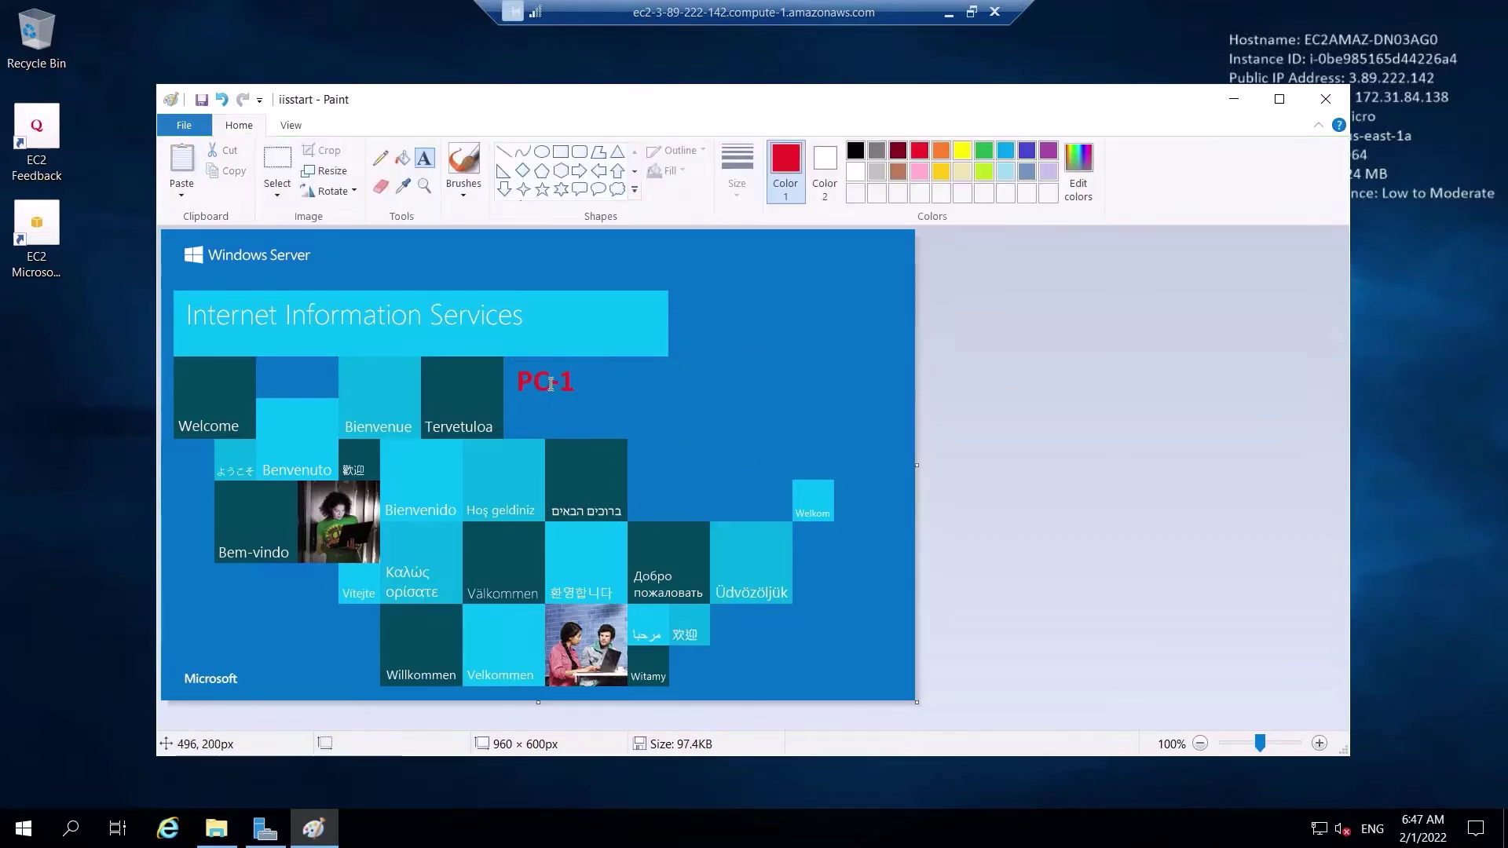
Step: Save the edited iisstart image, then close Paint and File Explorer
click(202, 101)
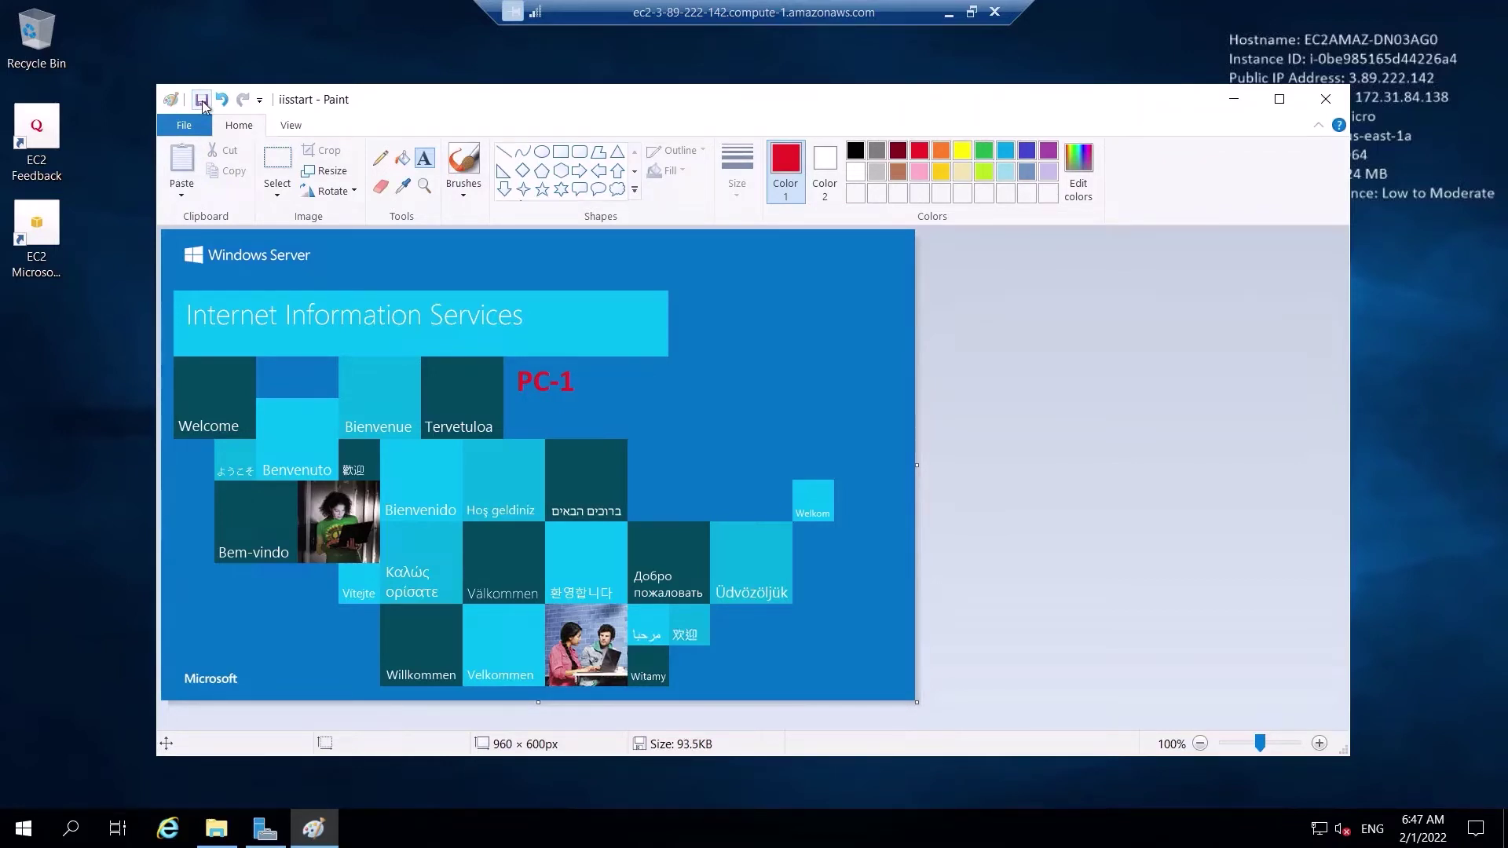
click(1341, 104)
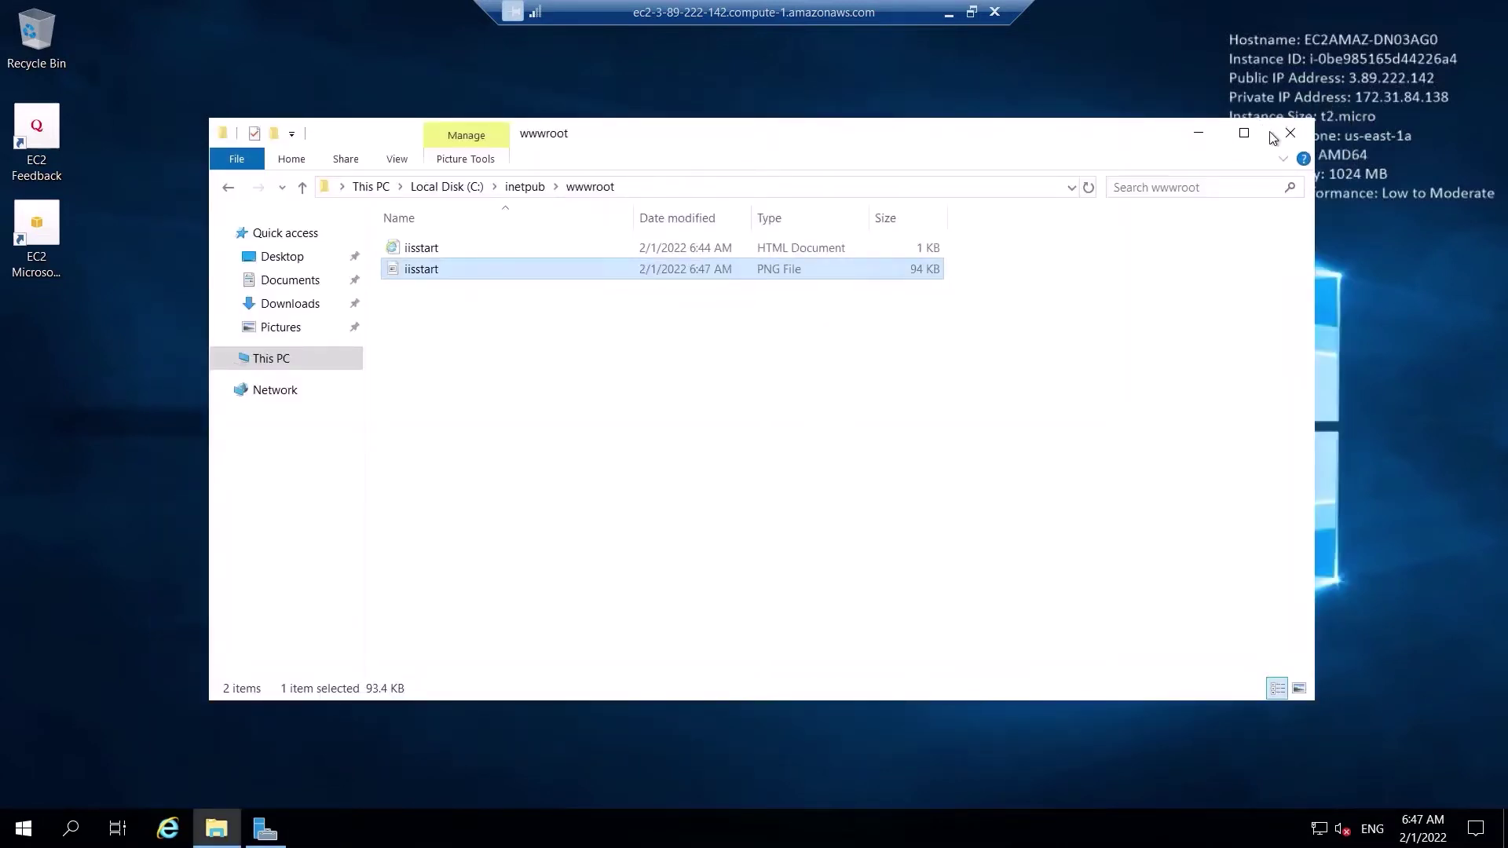
click(1286, 136)
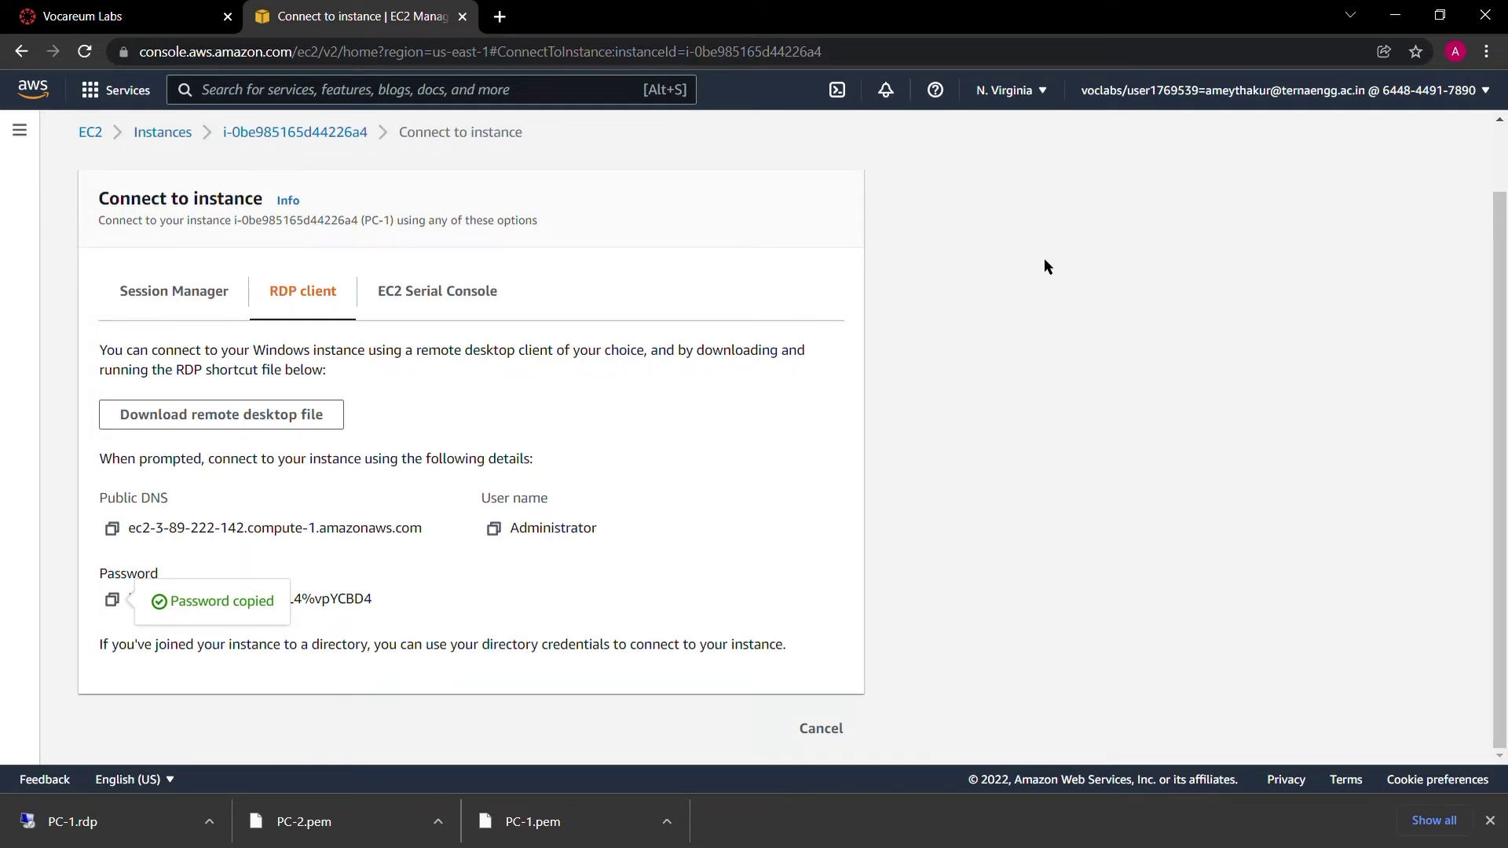
Step: Select PC-2 in the EC2 instances list and examine its system and instance status checks
click(163, 132)
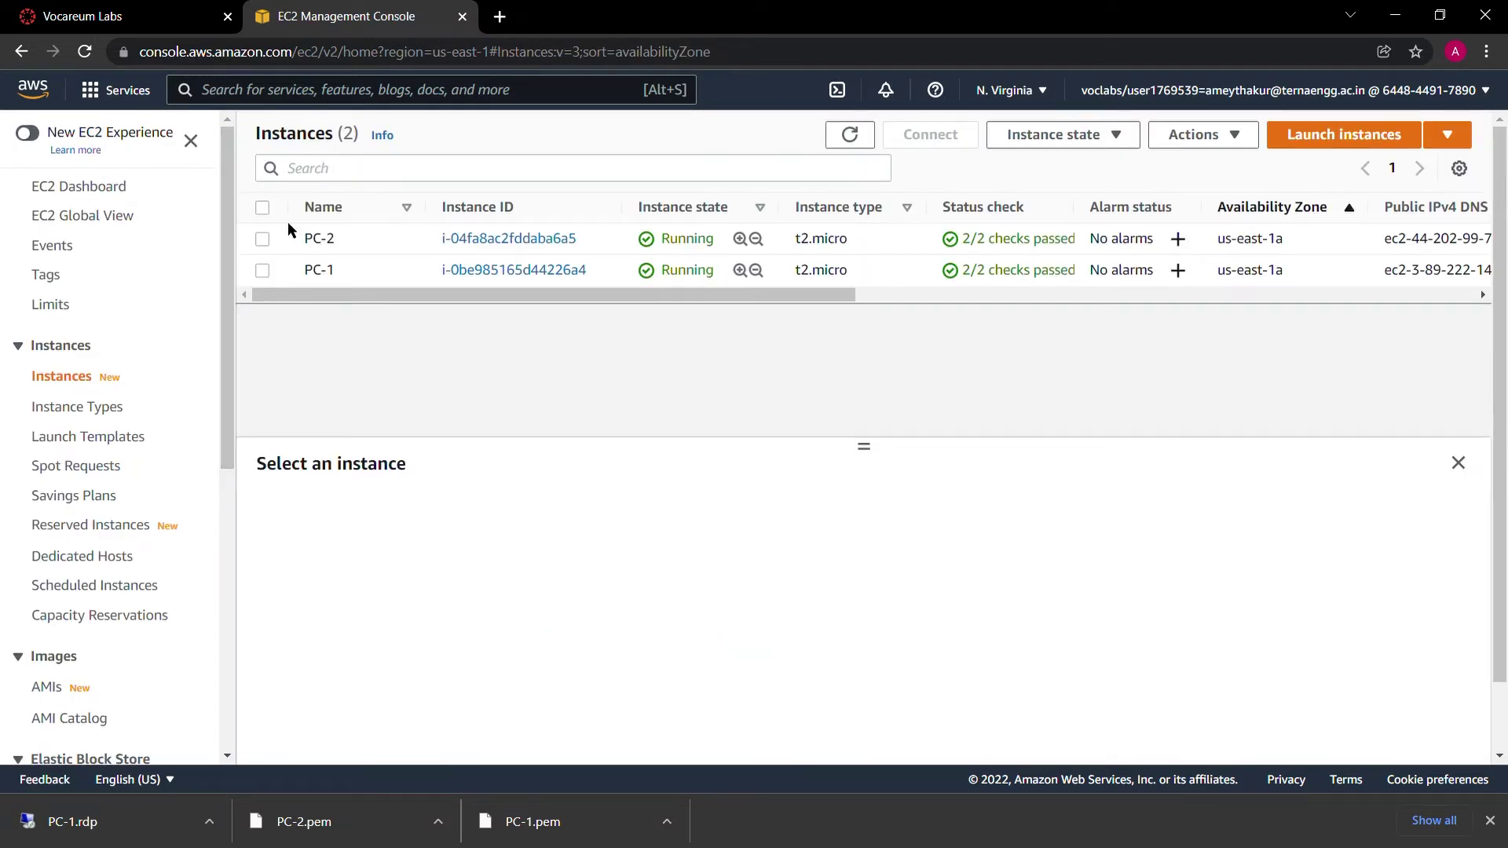
click(263, 238)
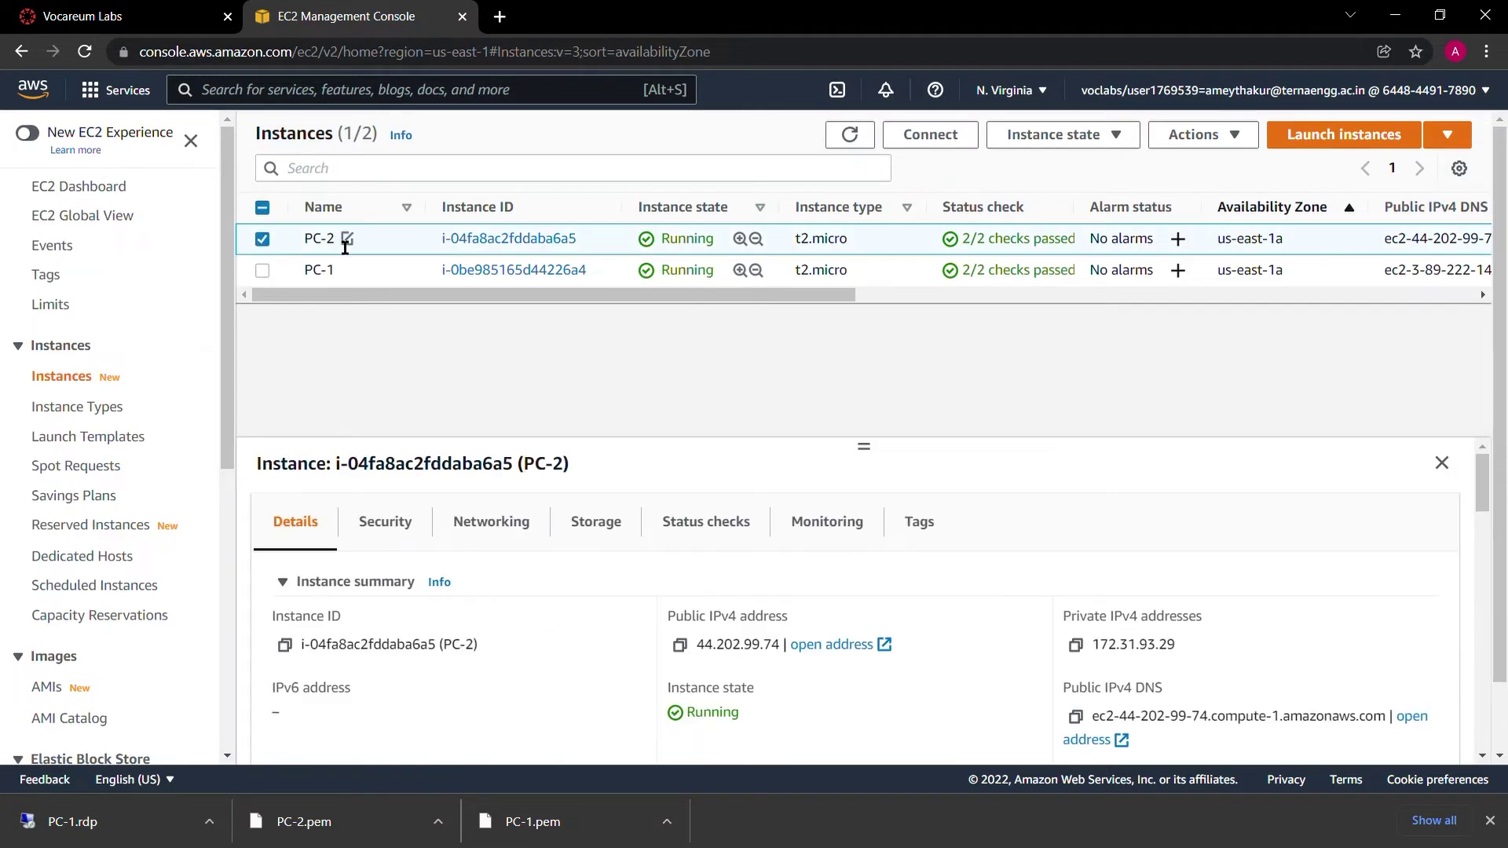
drag(300, 242, 341, 240)
drag(952, 209, 1081, 246)
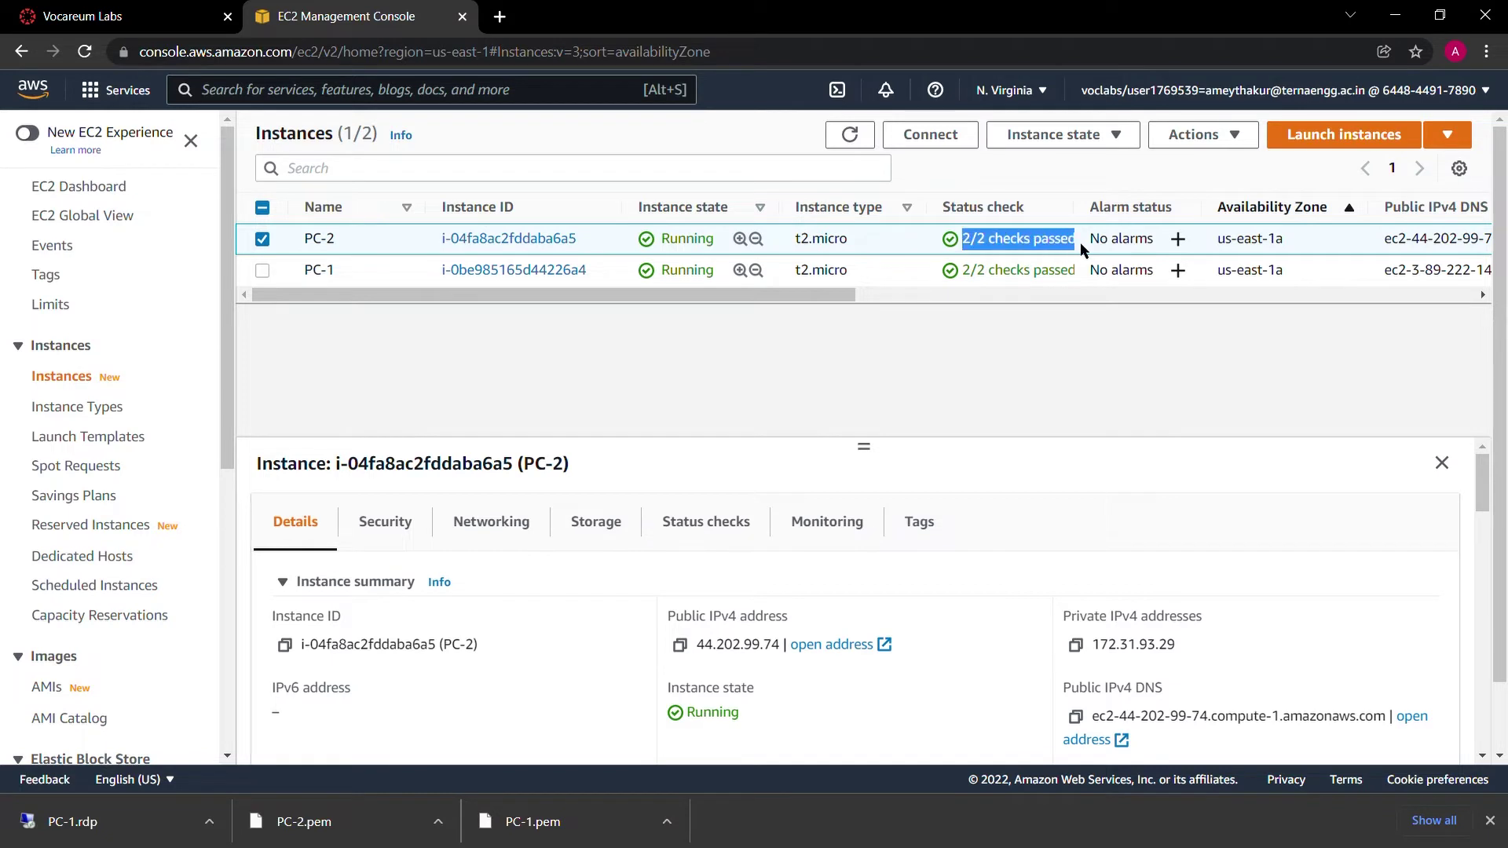
click(706, 522)
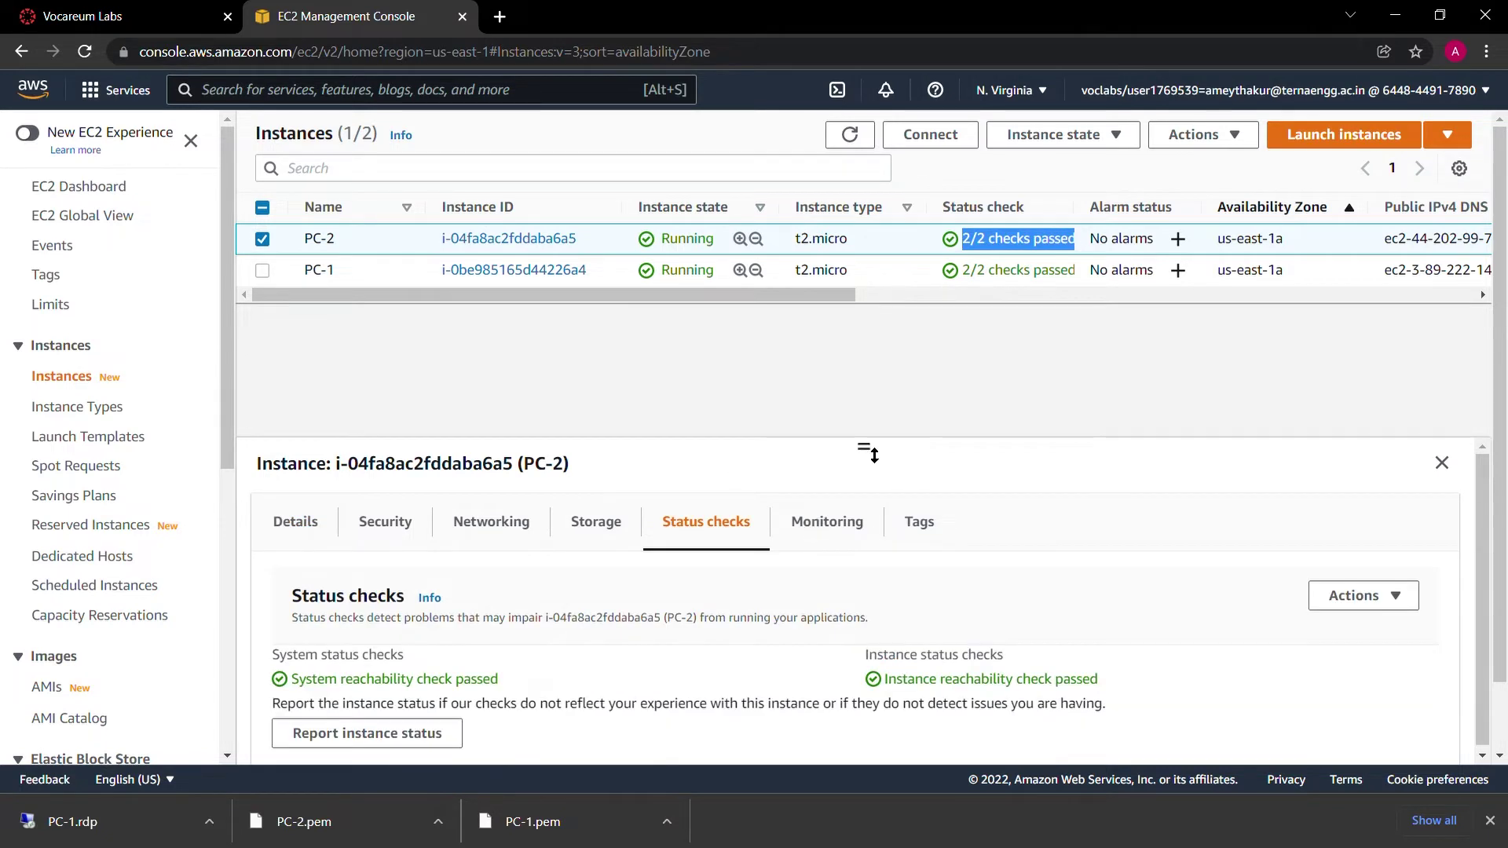
drag(864, 447, 863, 366)
drag(872, 573, 1016, 571)
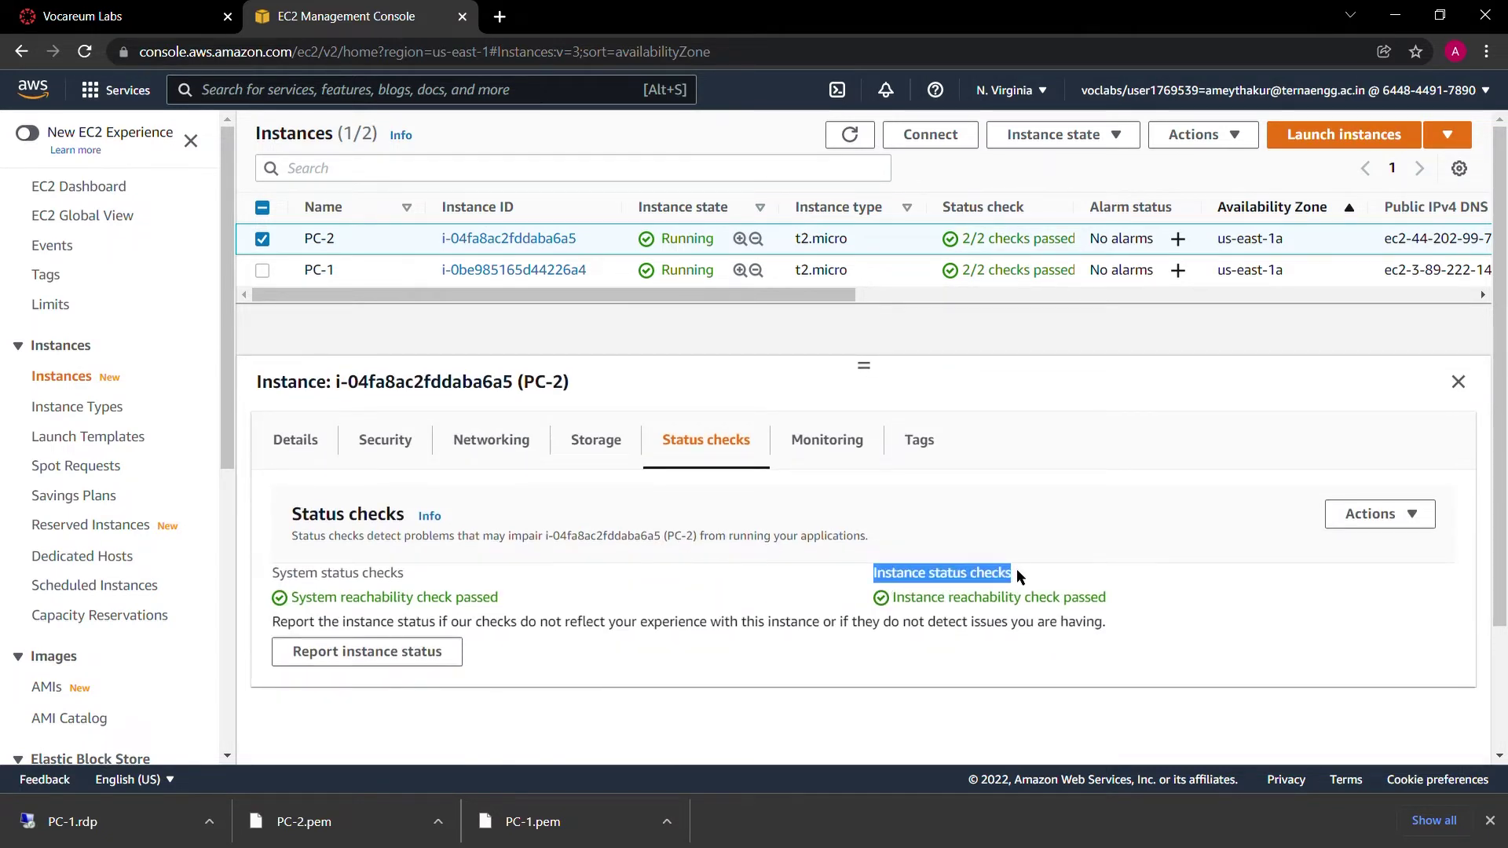
click(1119, 597)
drag(1120, 597, 903, 605)
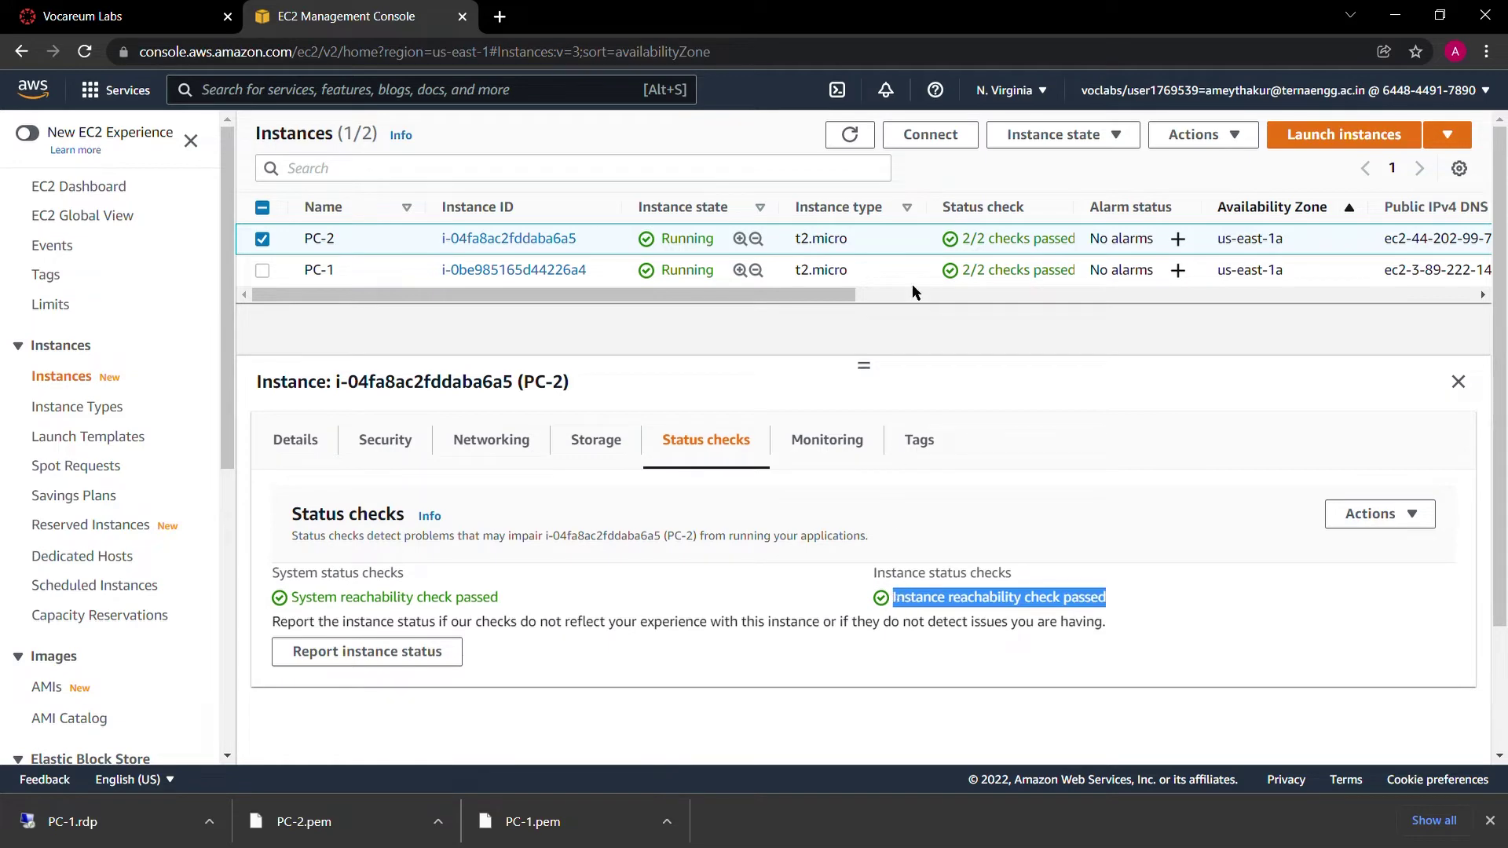
drag(307, 240, 339, 240)
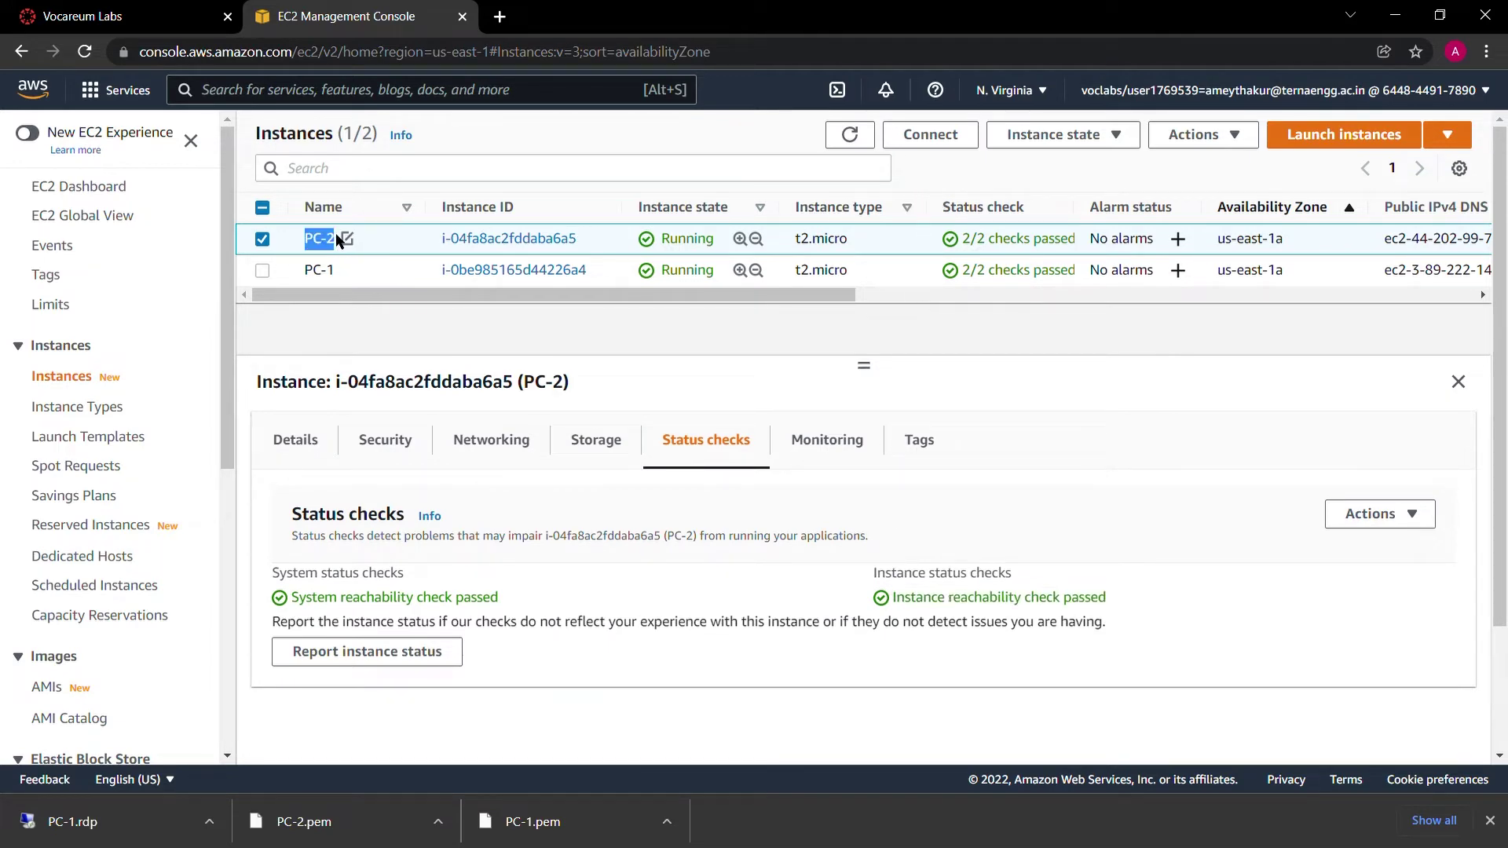
Step: Open PC-2's RDP client connection options and decrypt its Windows administrator password with the PC-2.pem key pair file
click(948, 135)
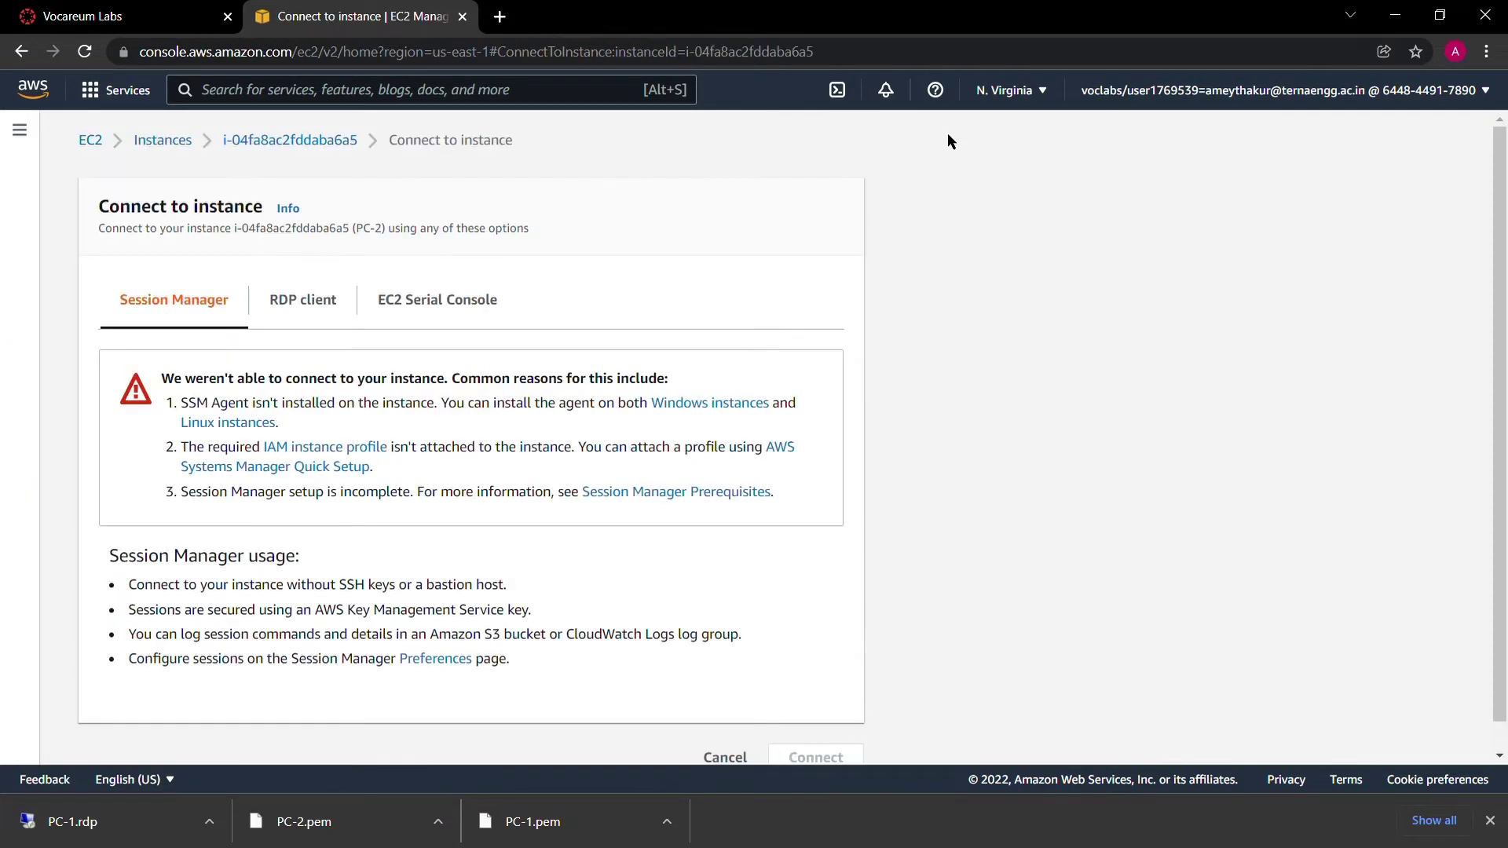
click(311, 302)
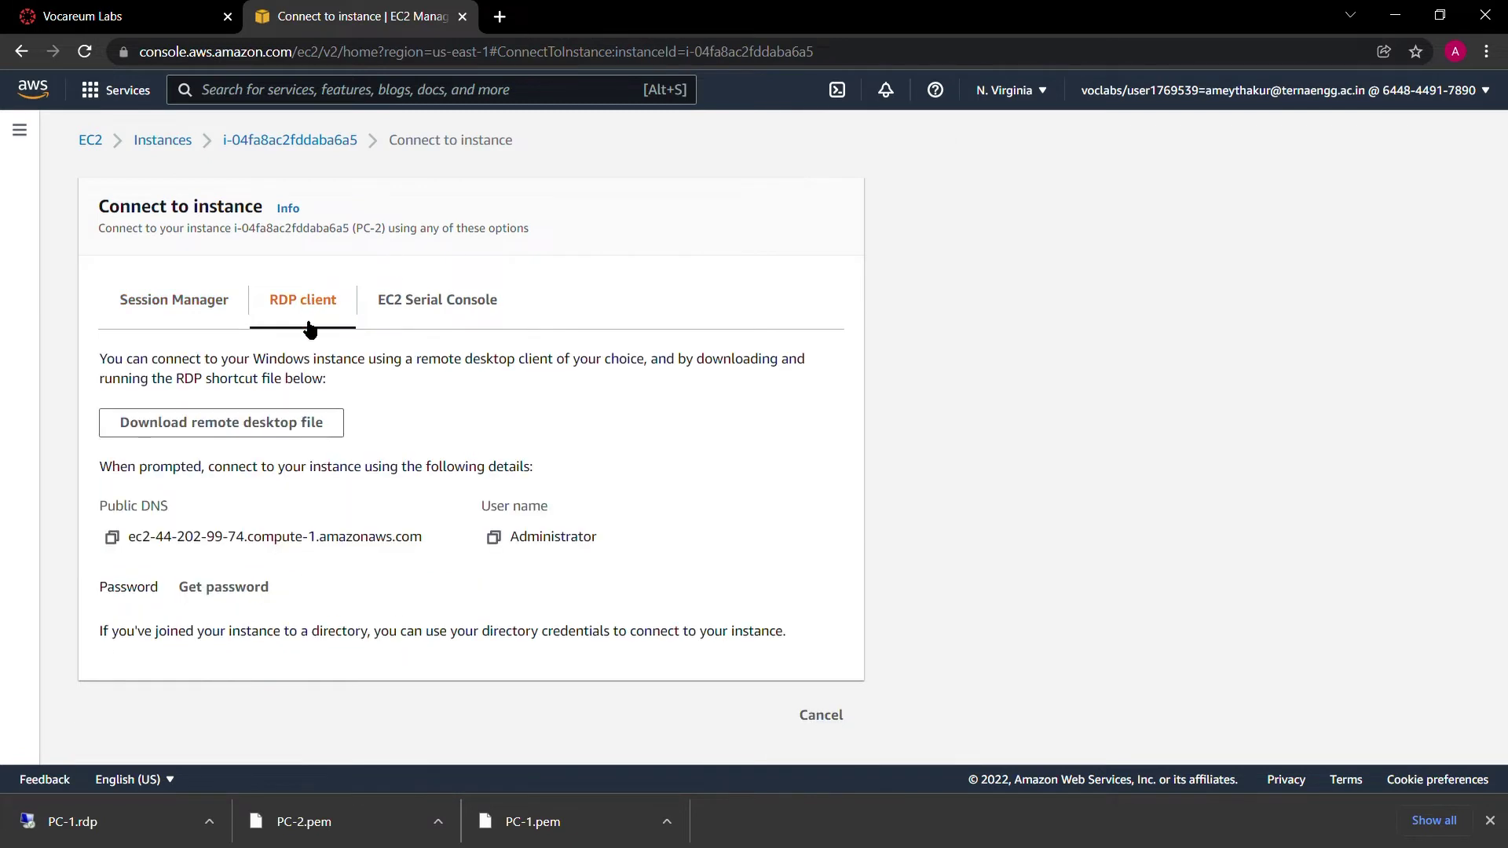
click(241, 589)
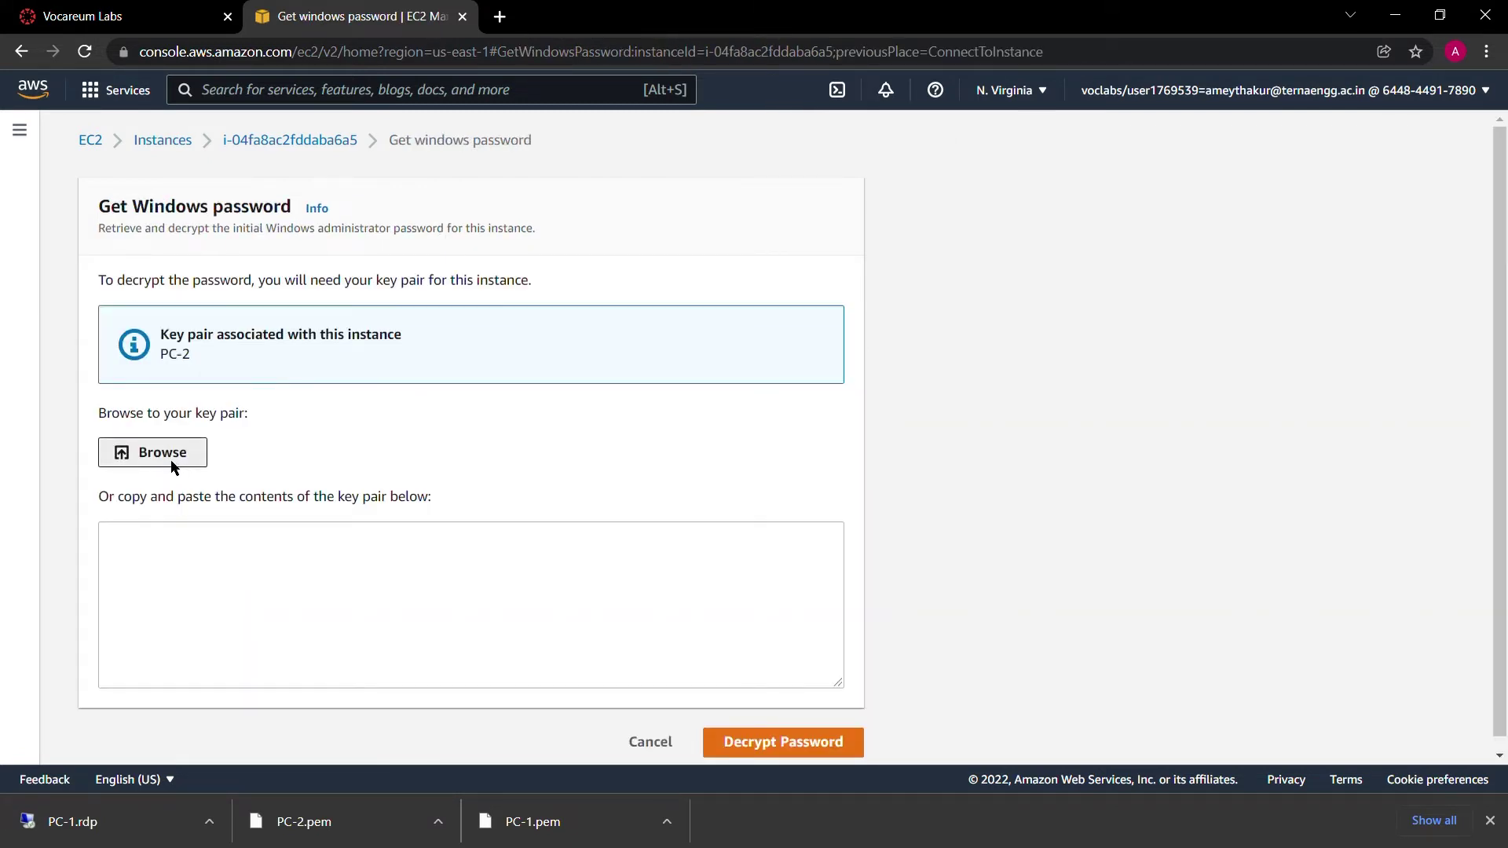
click(157, 452)
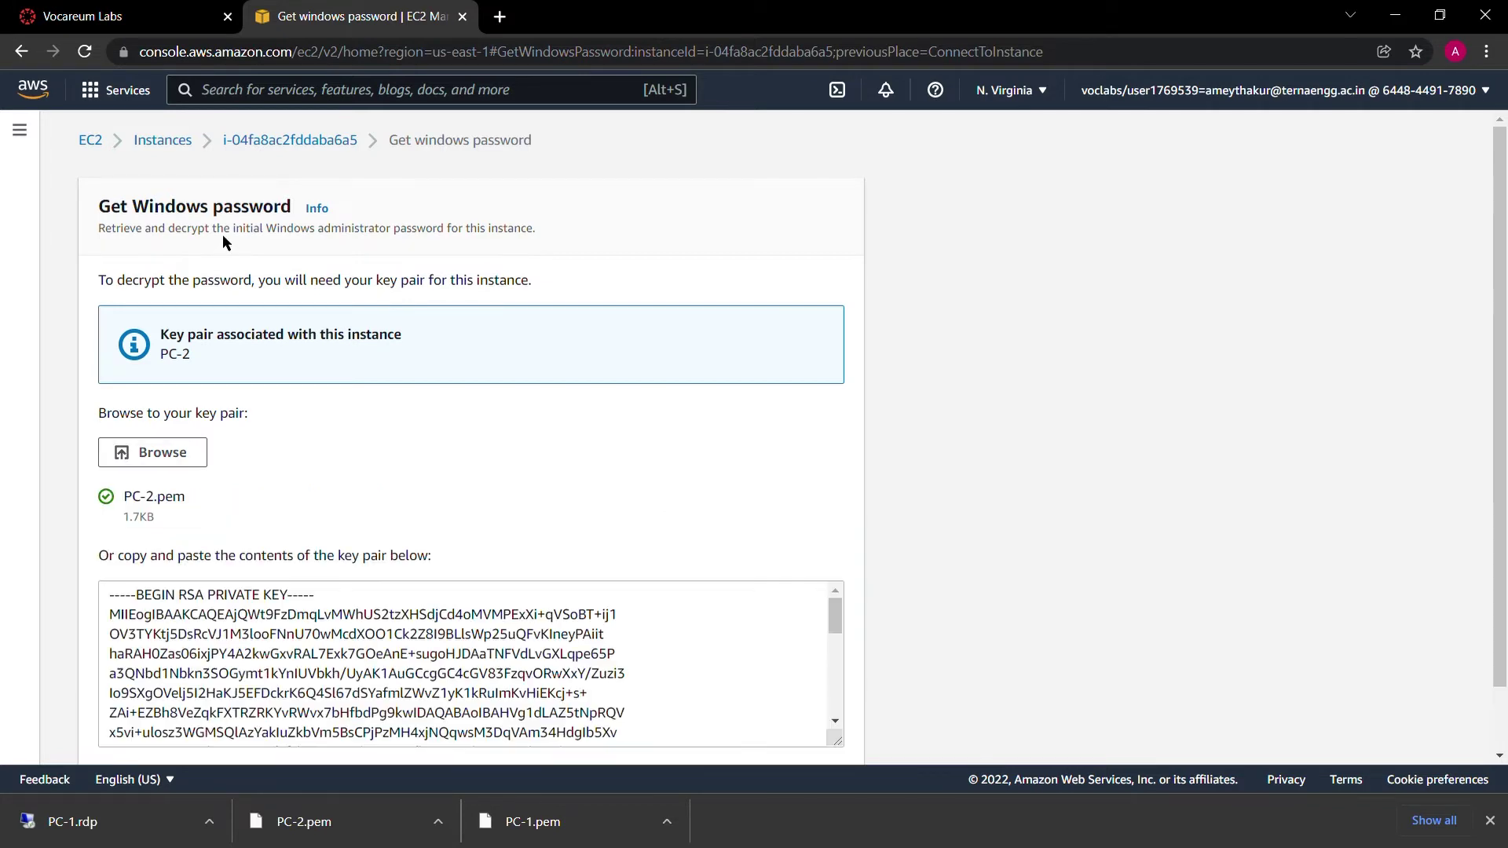
scroll(346, 402, down, 2)
click(795, 723)
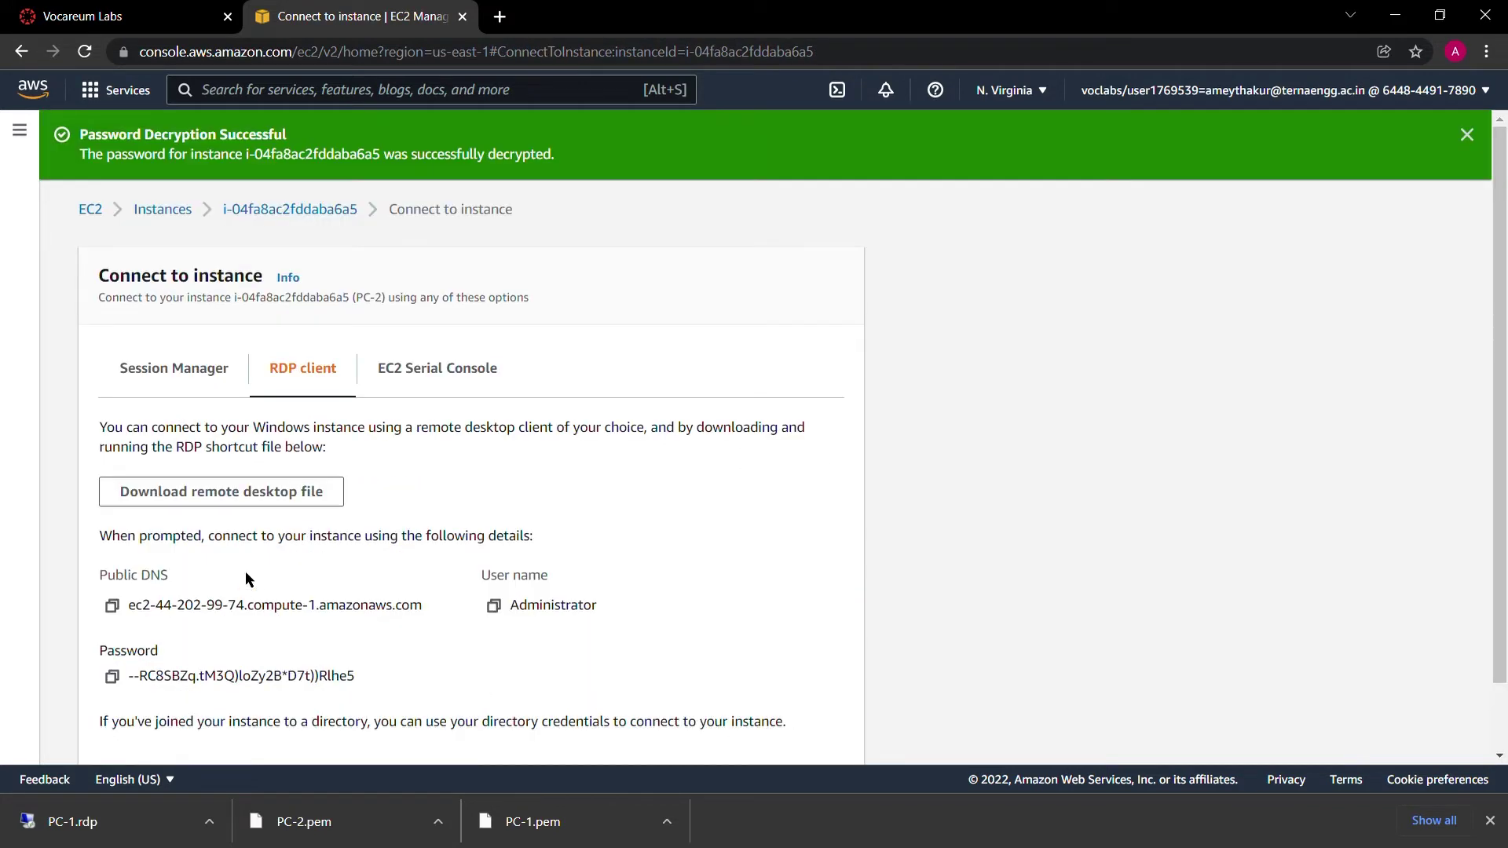
Step: Download PC-2's remote desktop file and copy its decrypted administrator password
click(246, 494)
click(120, 684)
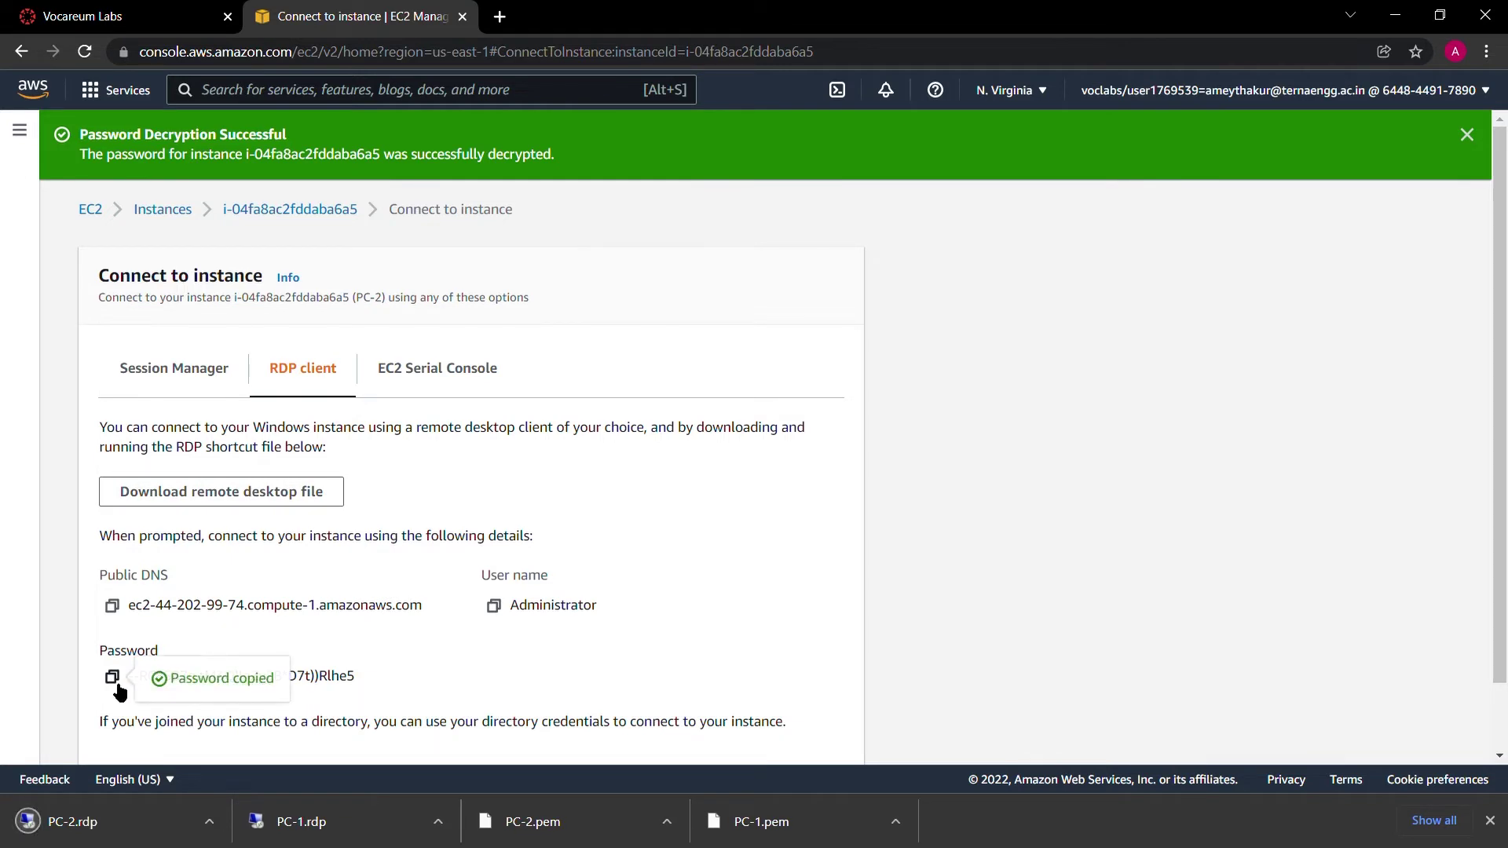
Step: Open the PC-2 remote desktop session from the downloaded file and allow the server to be discoverable on its network
click(130, 813)
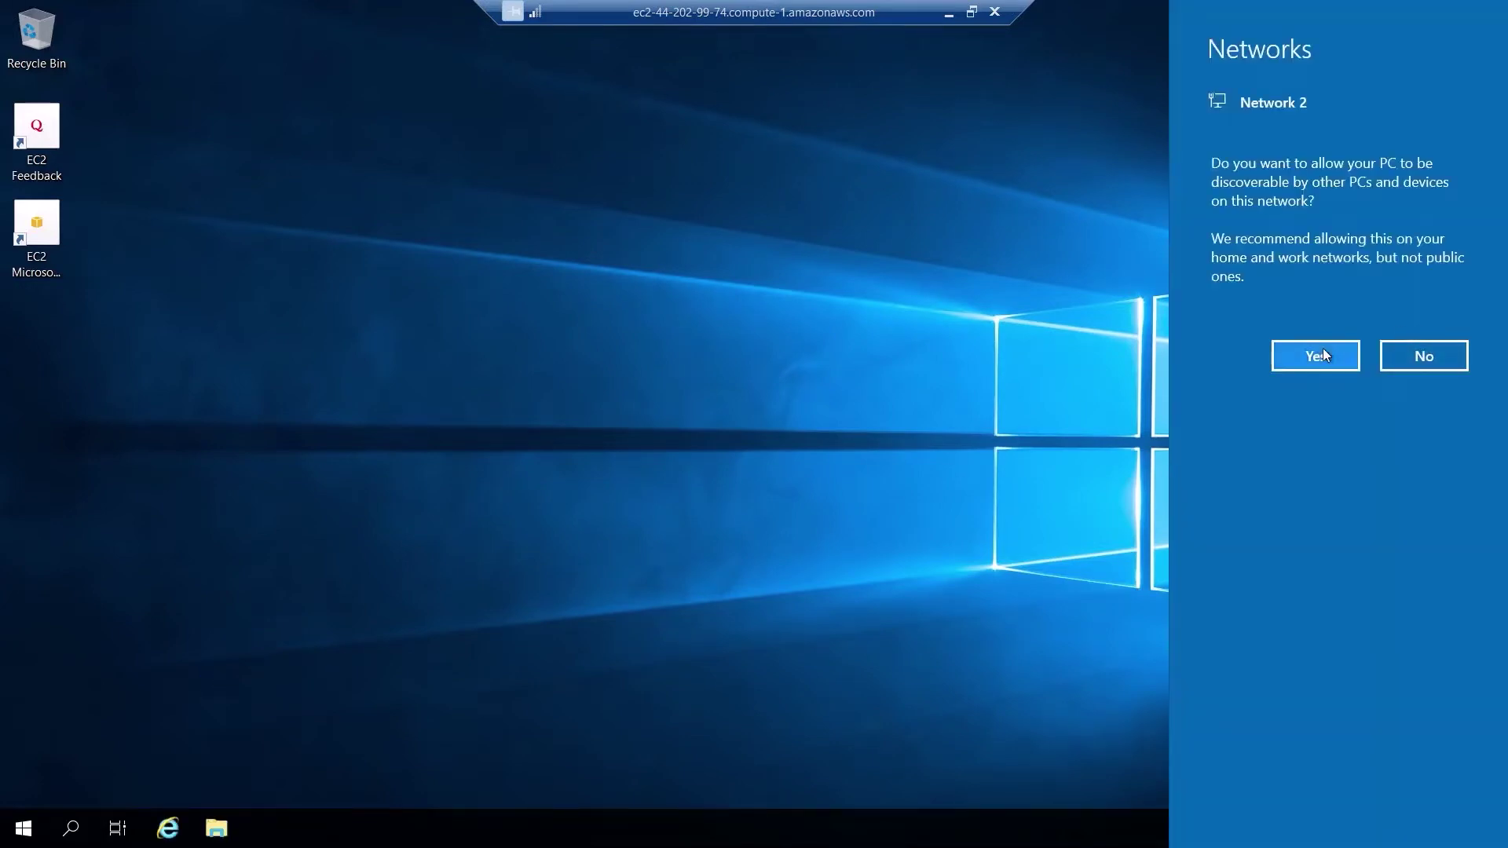
click(1323, 348)
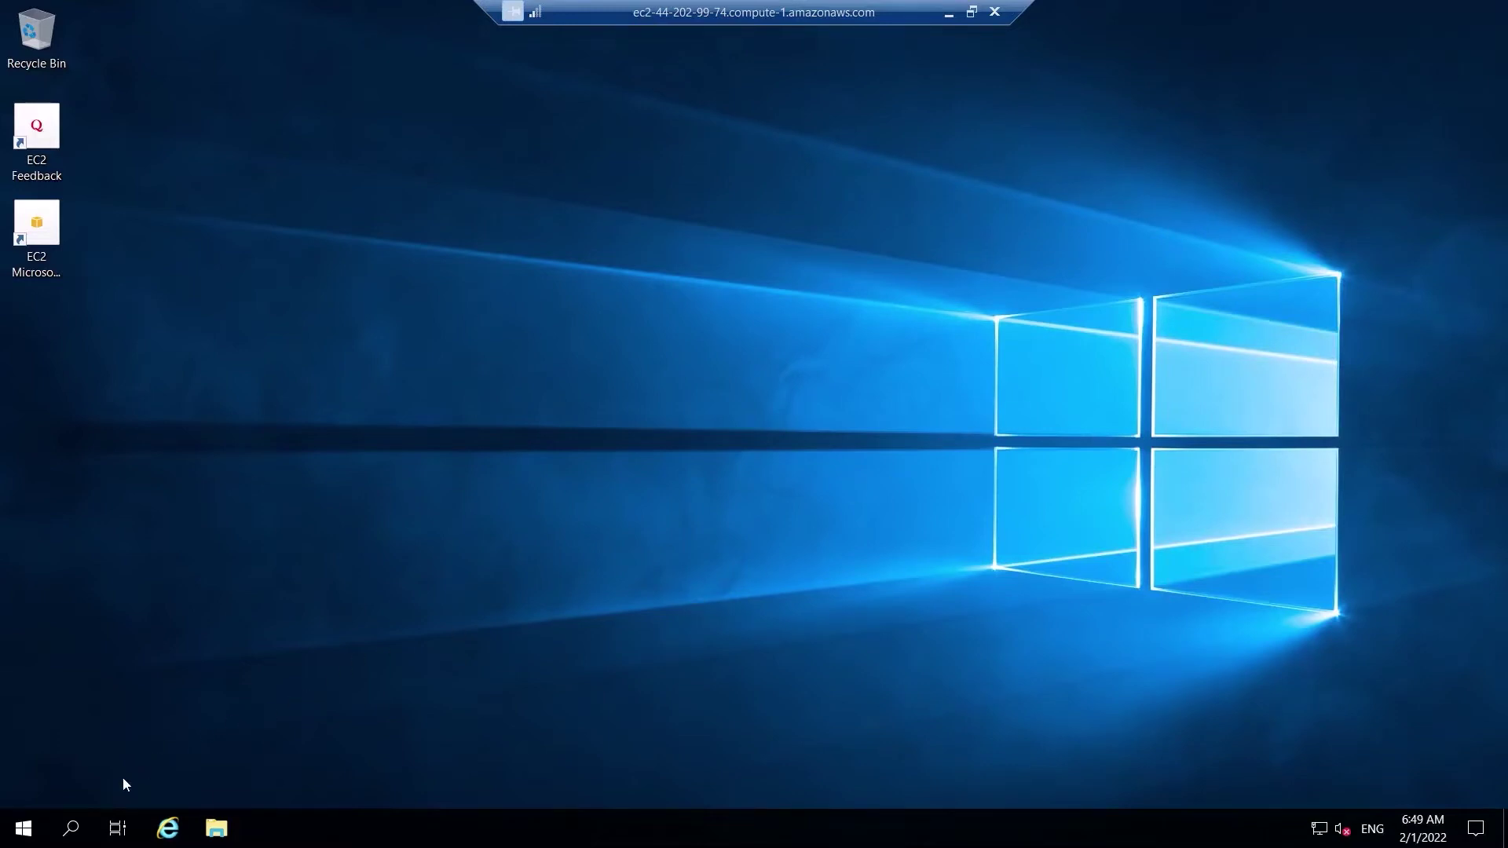
Step: Search PC-2 for "server manager", launch Server Manager, and dismiss its Windows Admin Center message
click(69, 831)
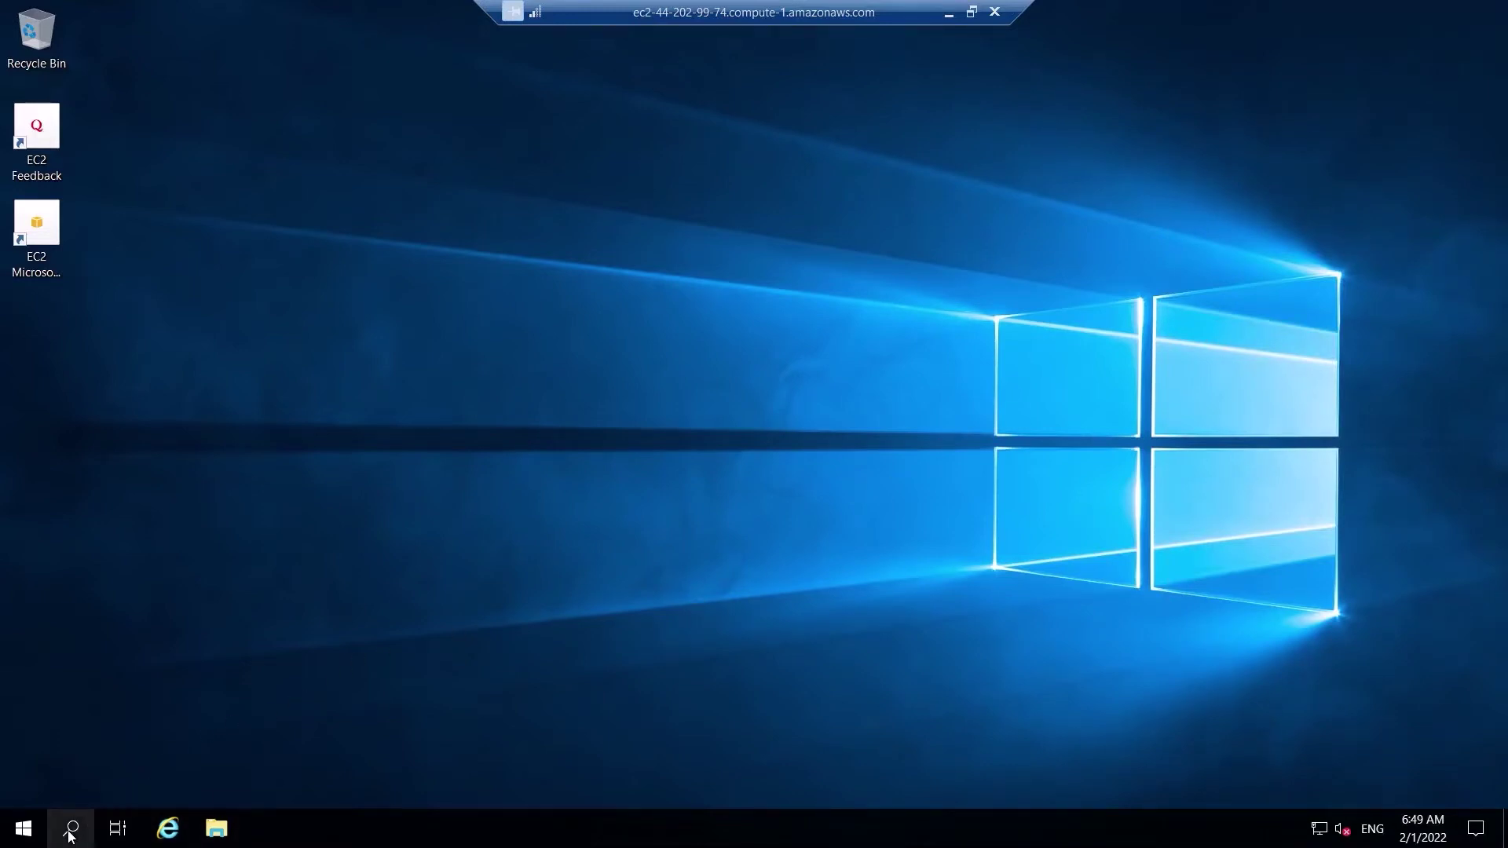
text(s)
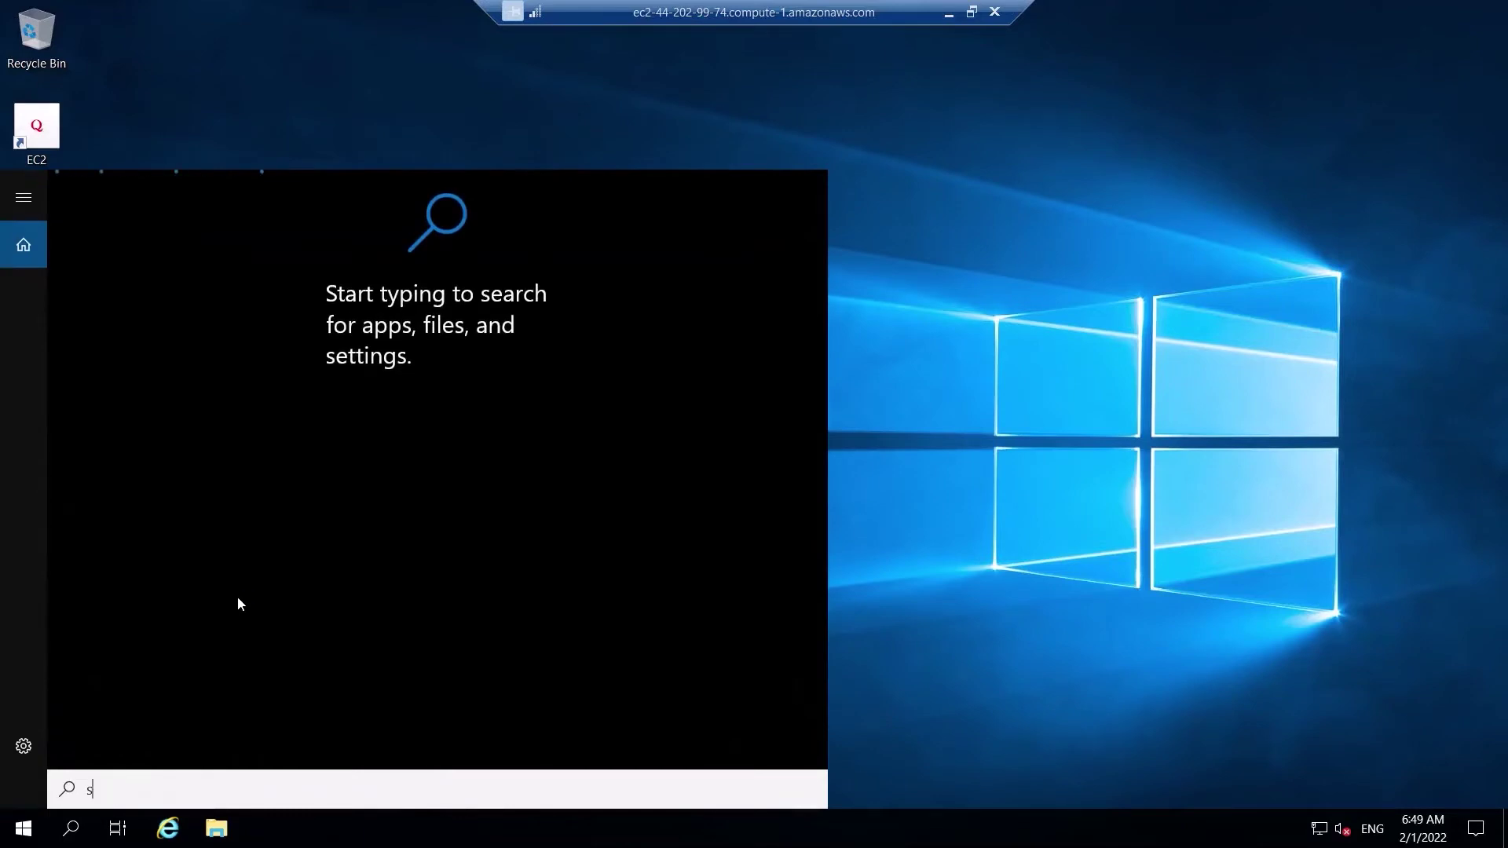
text(er)
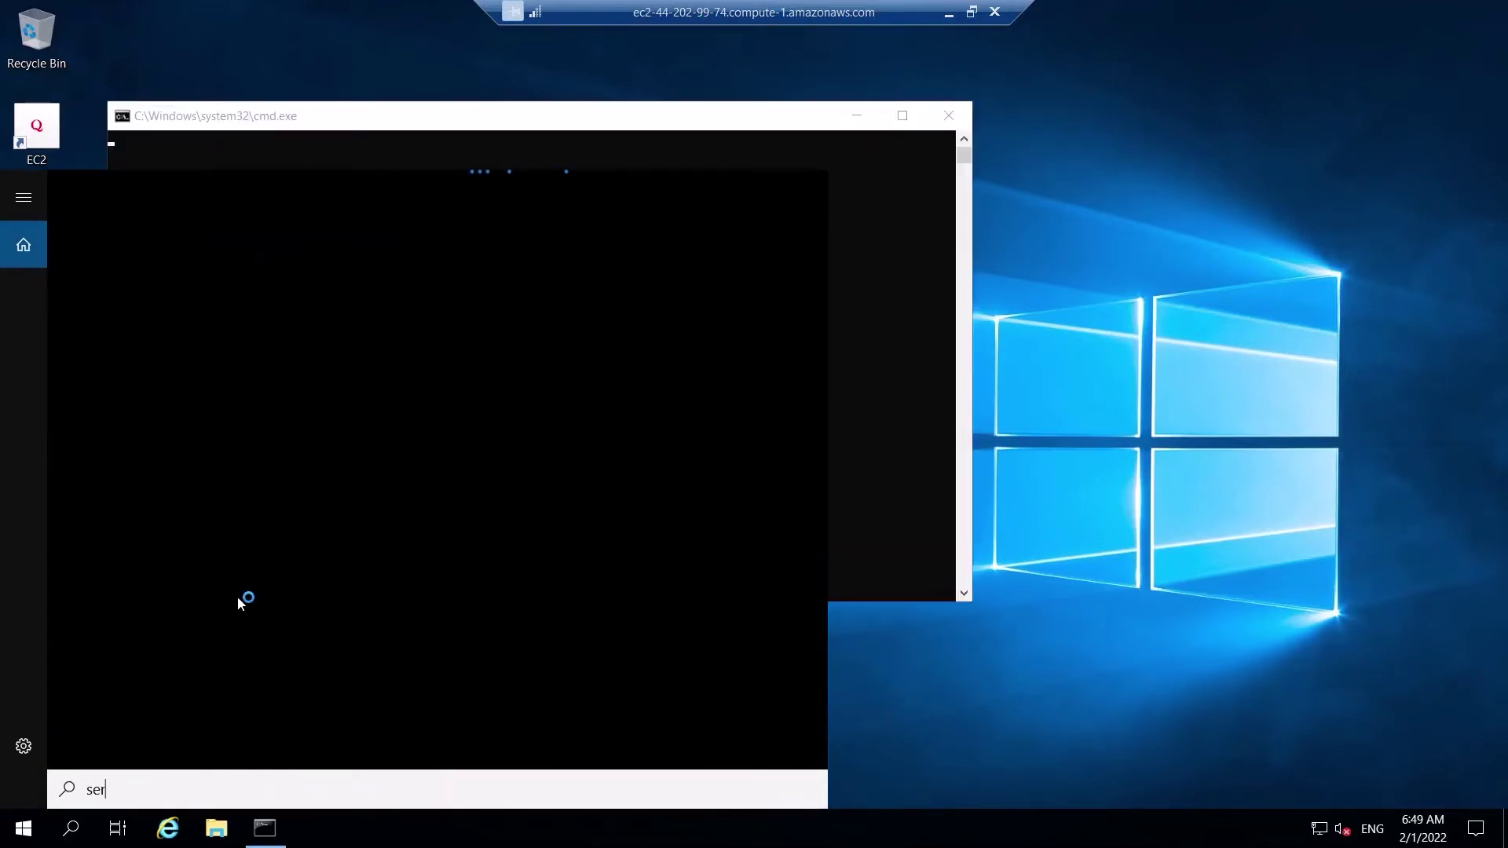
text(ver manager)
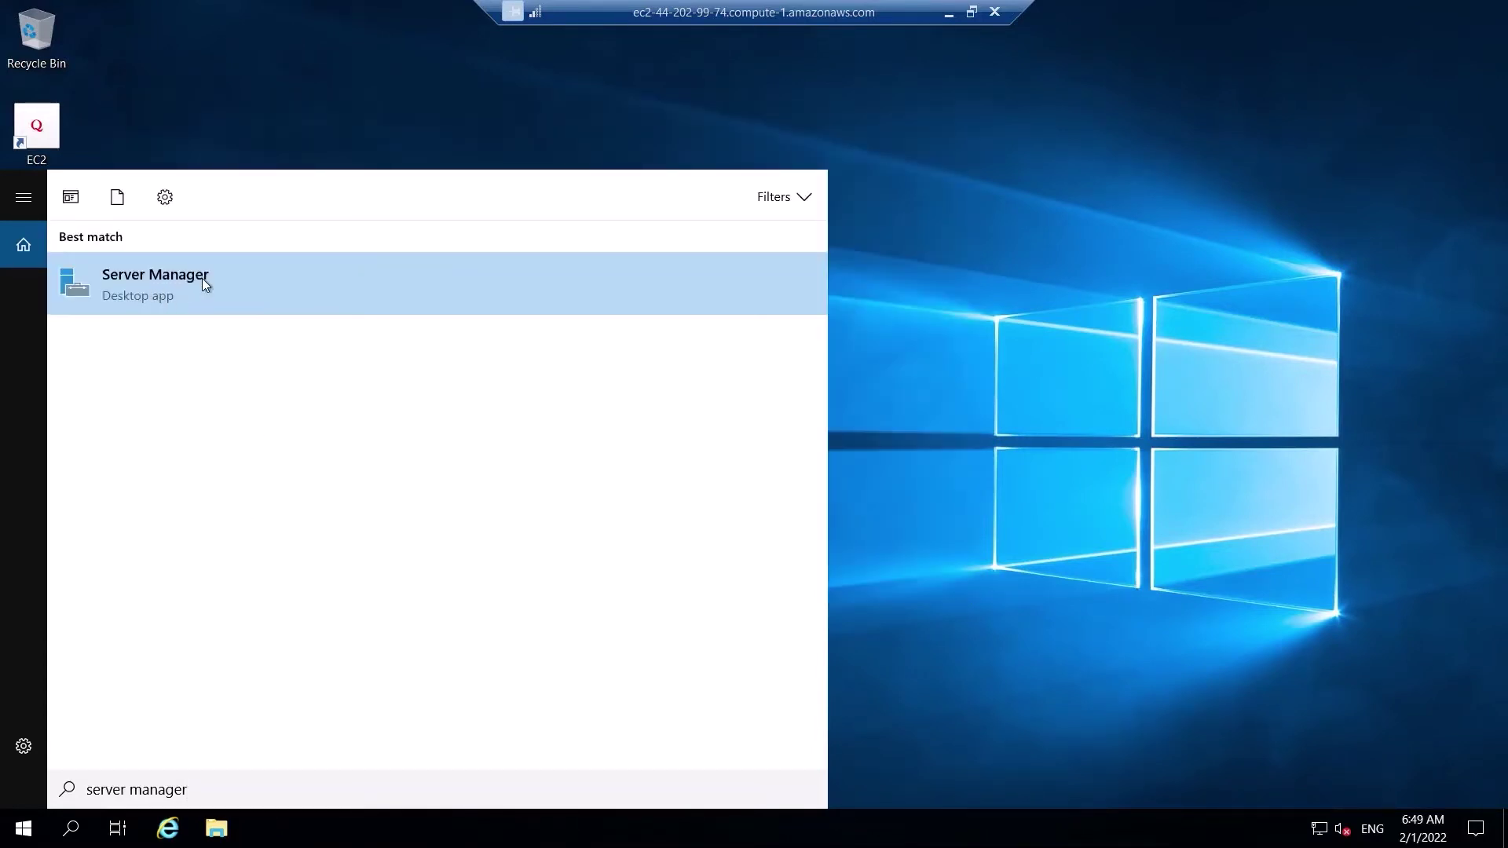
click(201, 280)
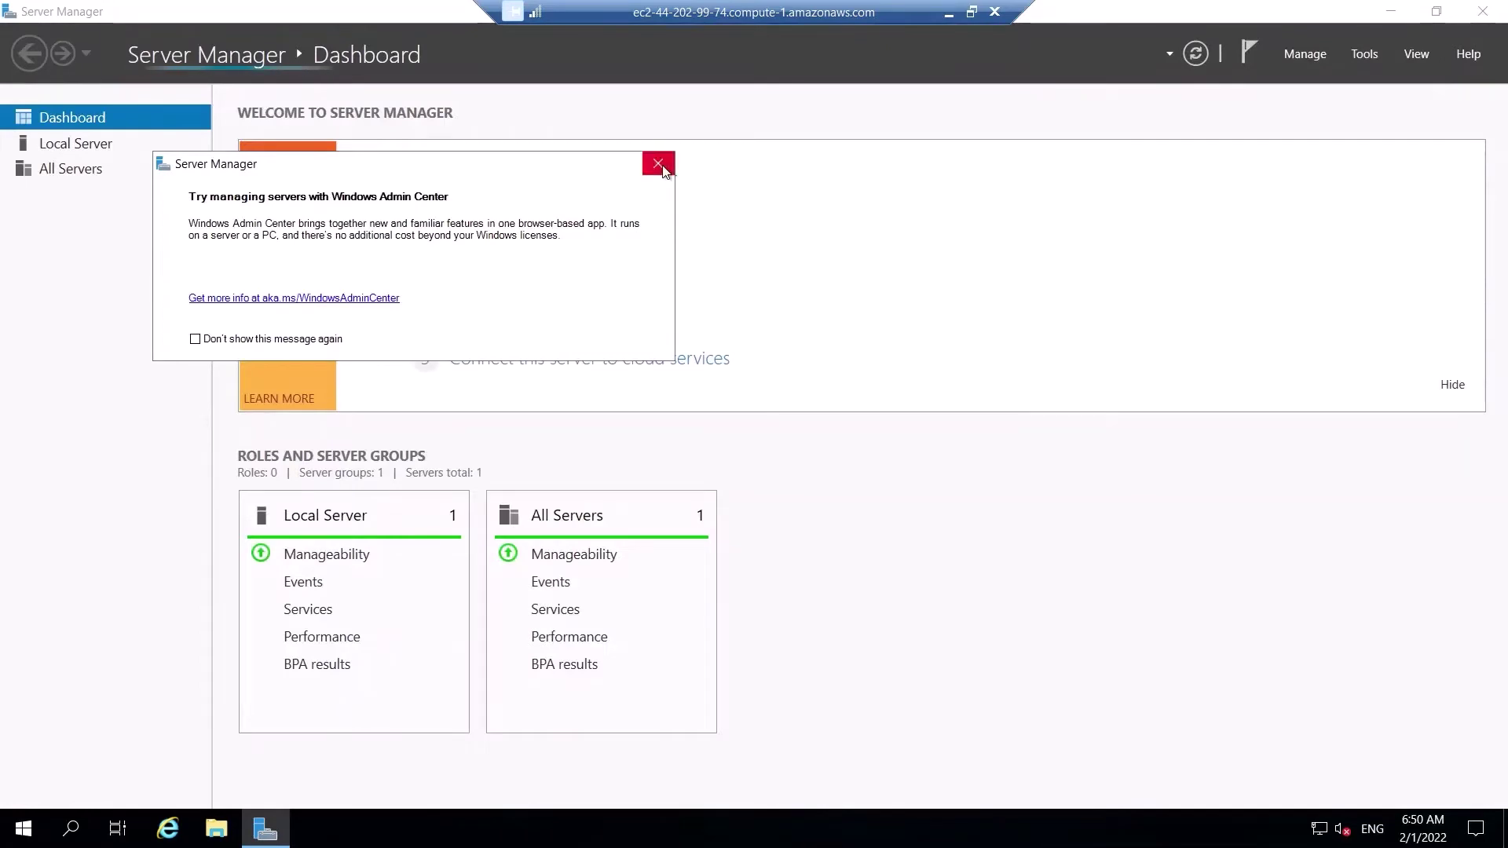
click(660, 166)
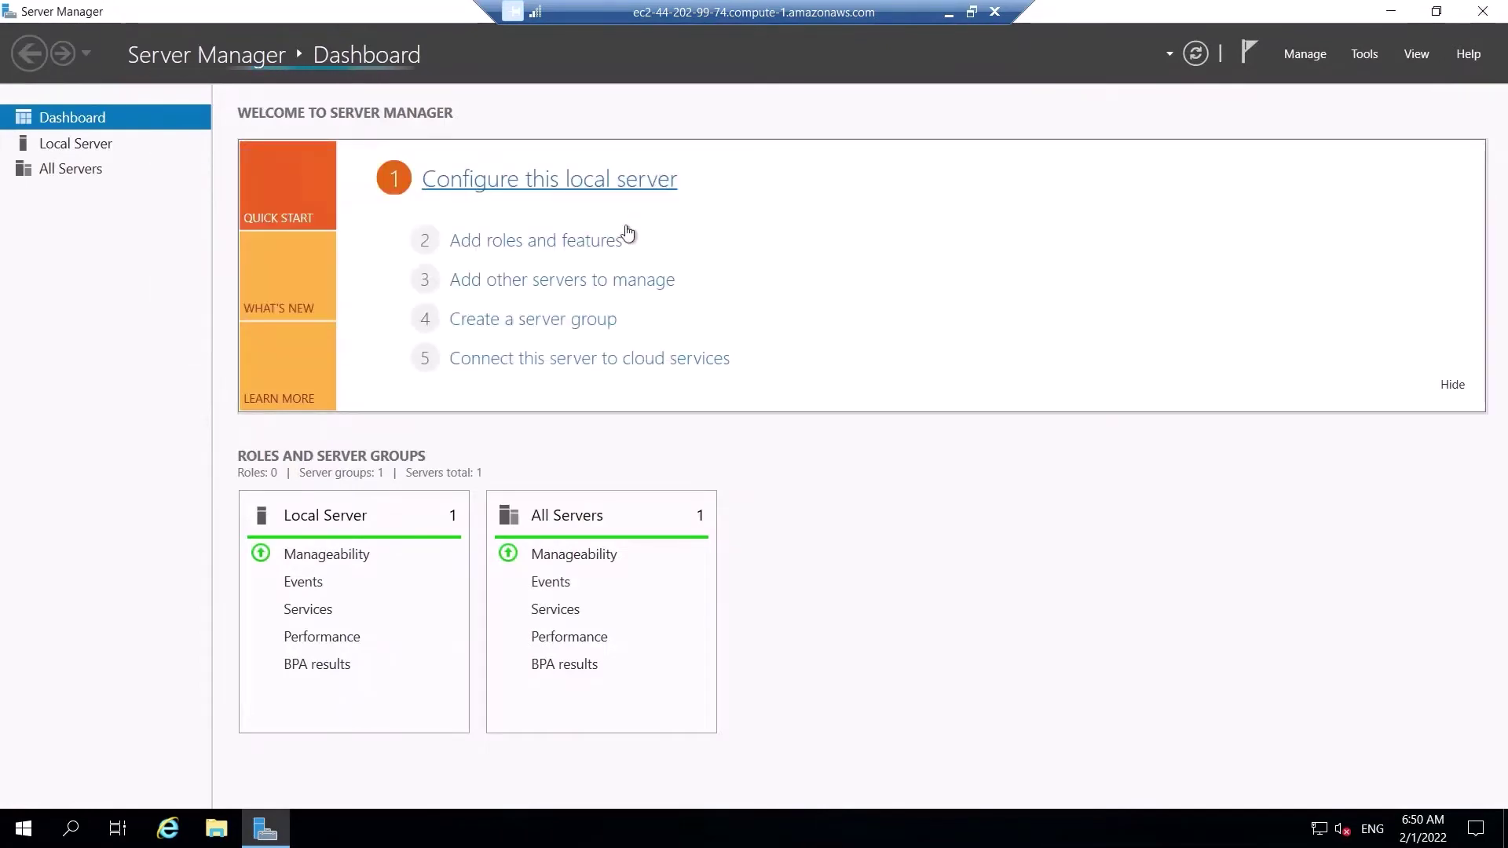
Step: Try to start the Add Roles and Features Wizard from the Server Manager dashboard
click(574, 248)
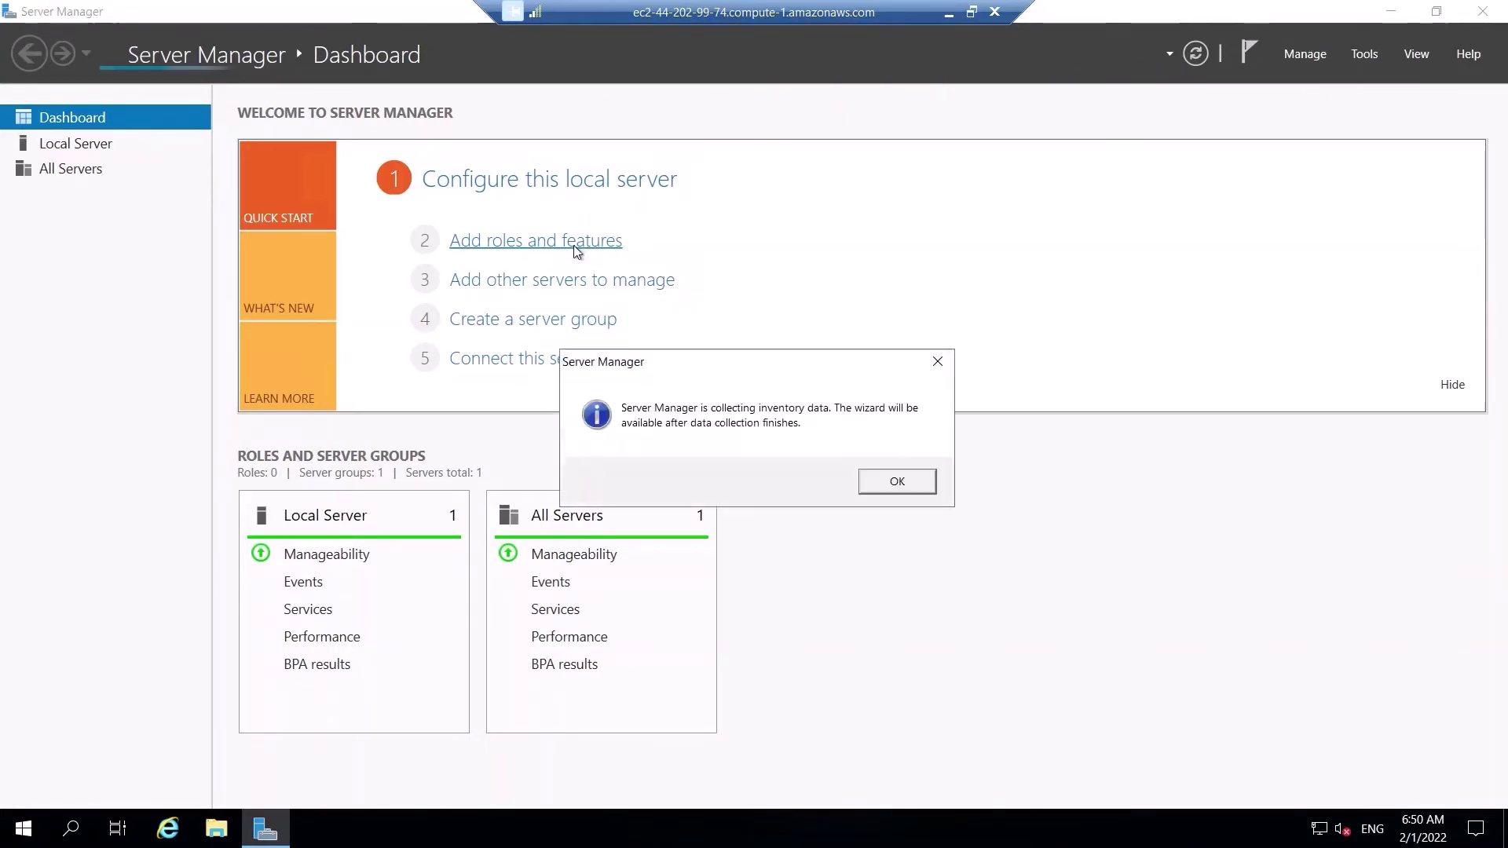
click(894, 481)
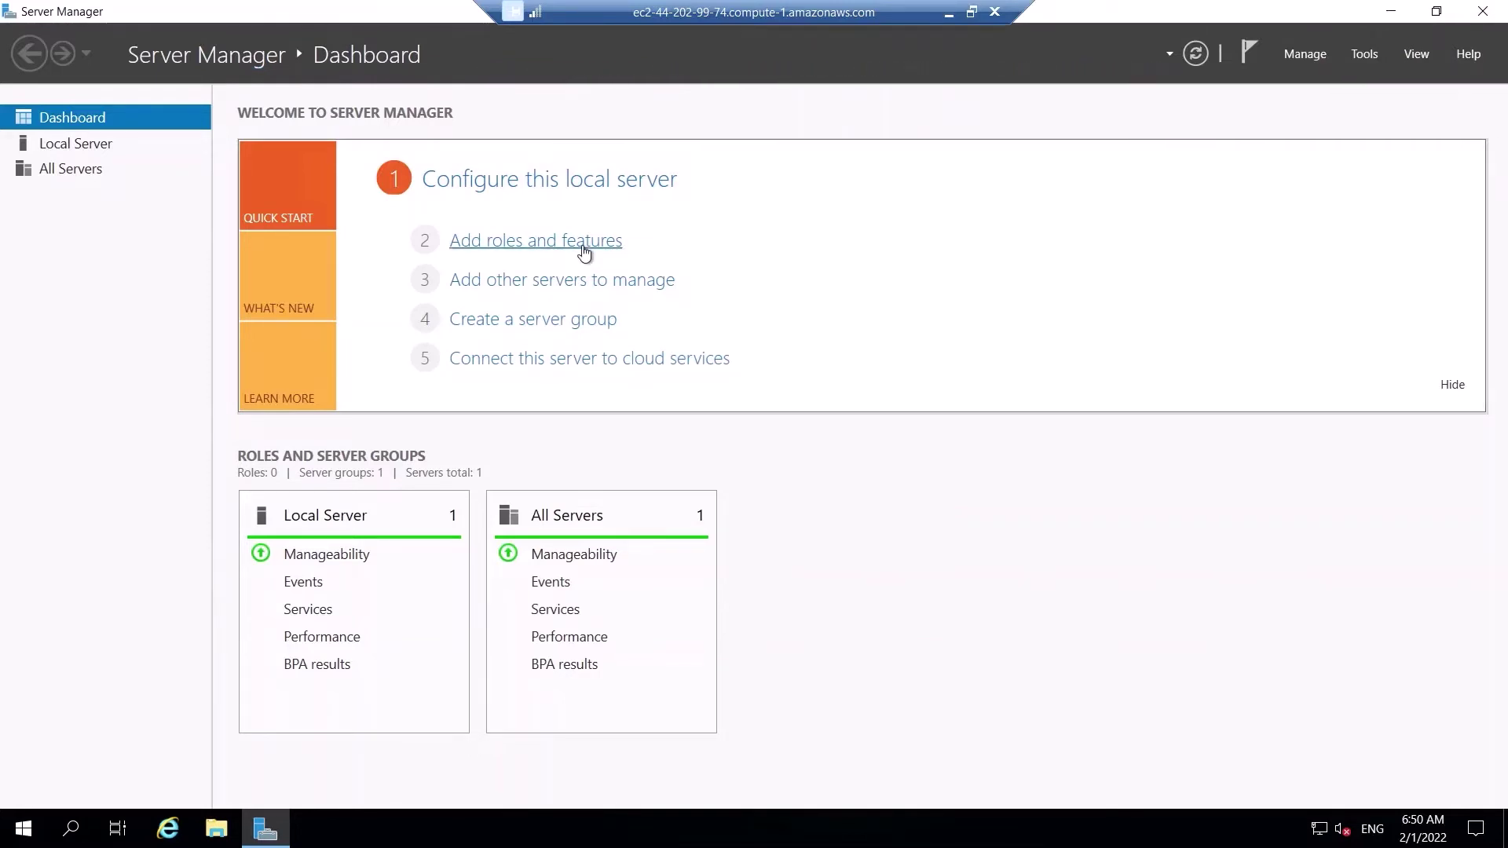
click(584, 250)
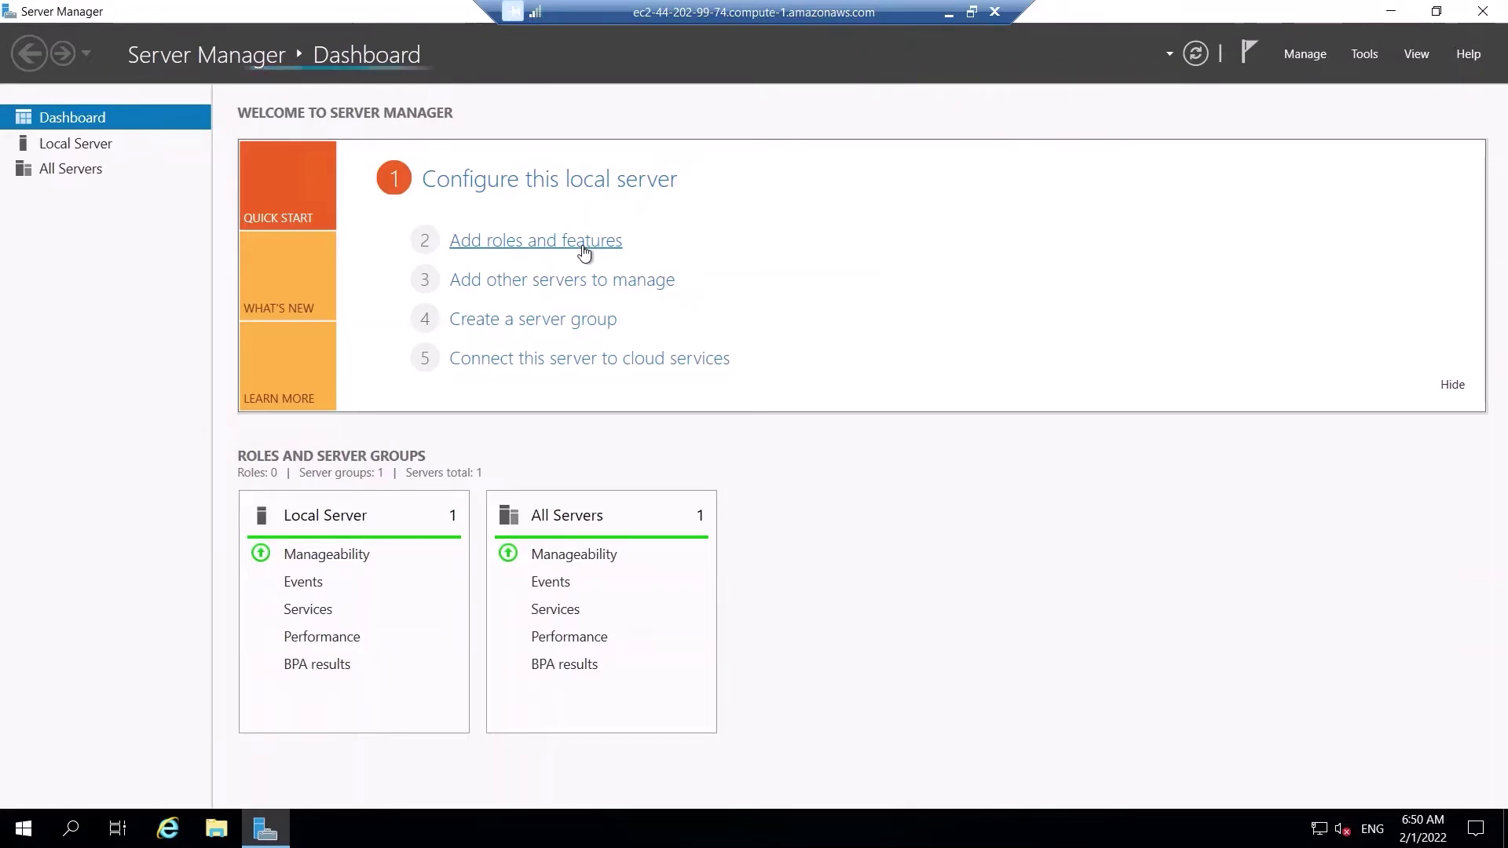
click(619, 245)
click(895, 482)
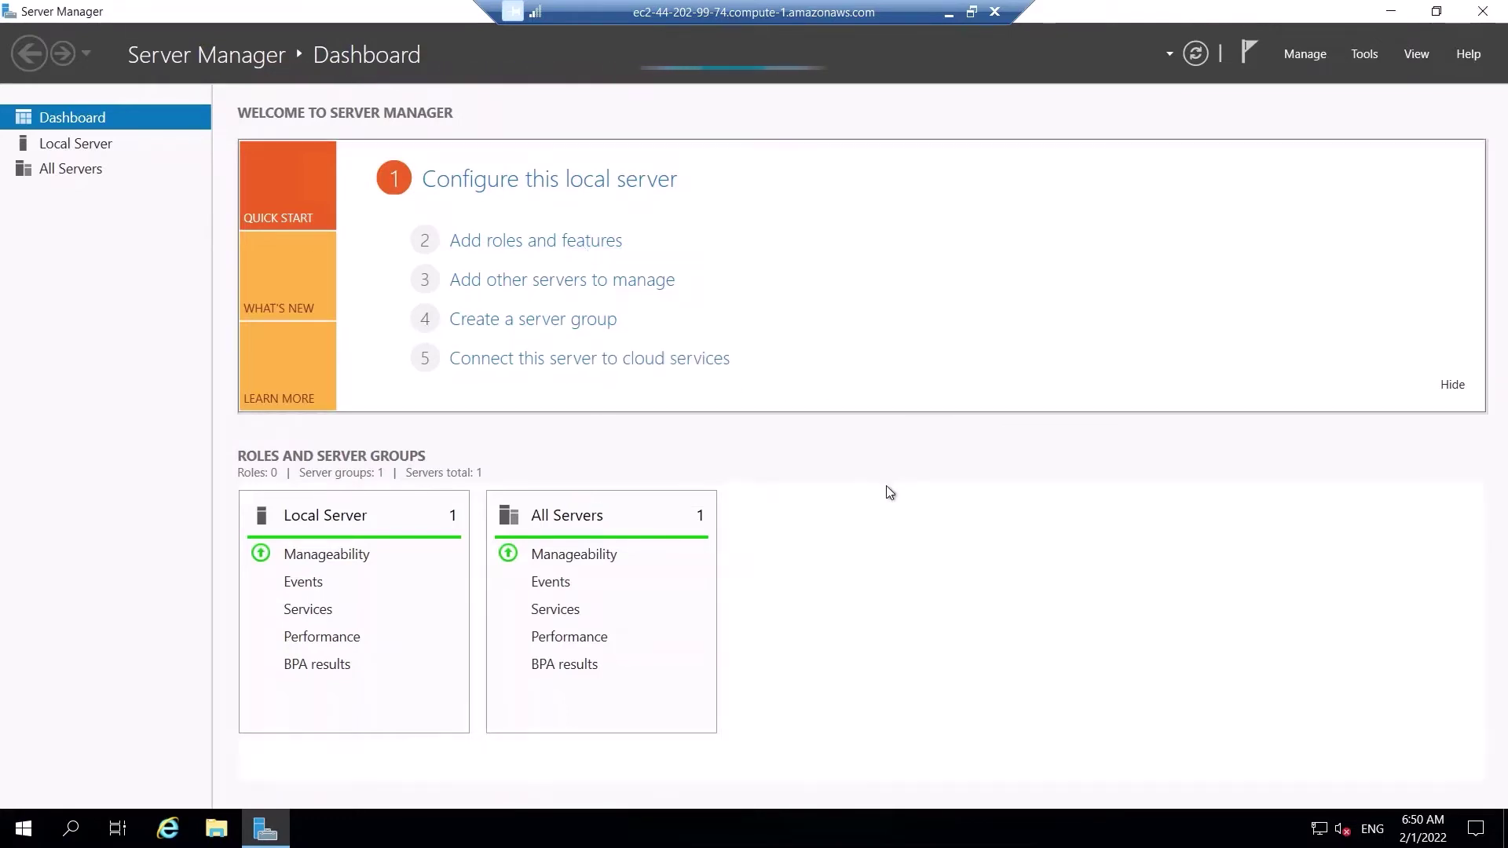
Step: Start the Add Roles and Features Wizard and proceed with a role-based or feature-based installation to the server roles
click(579, 249)
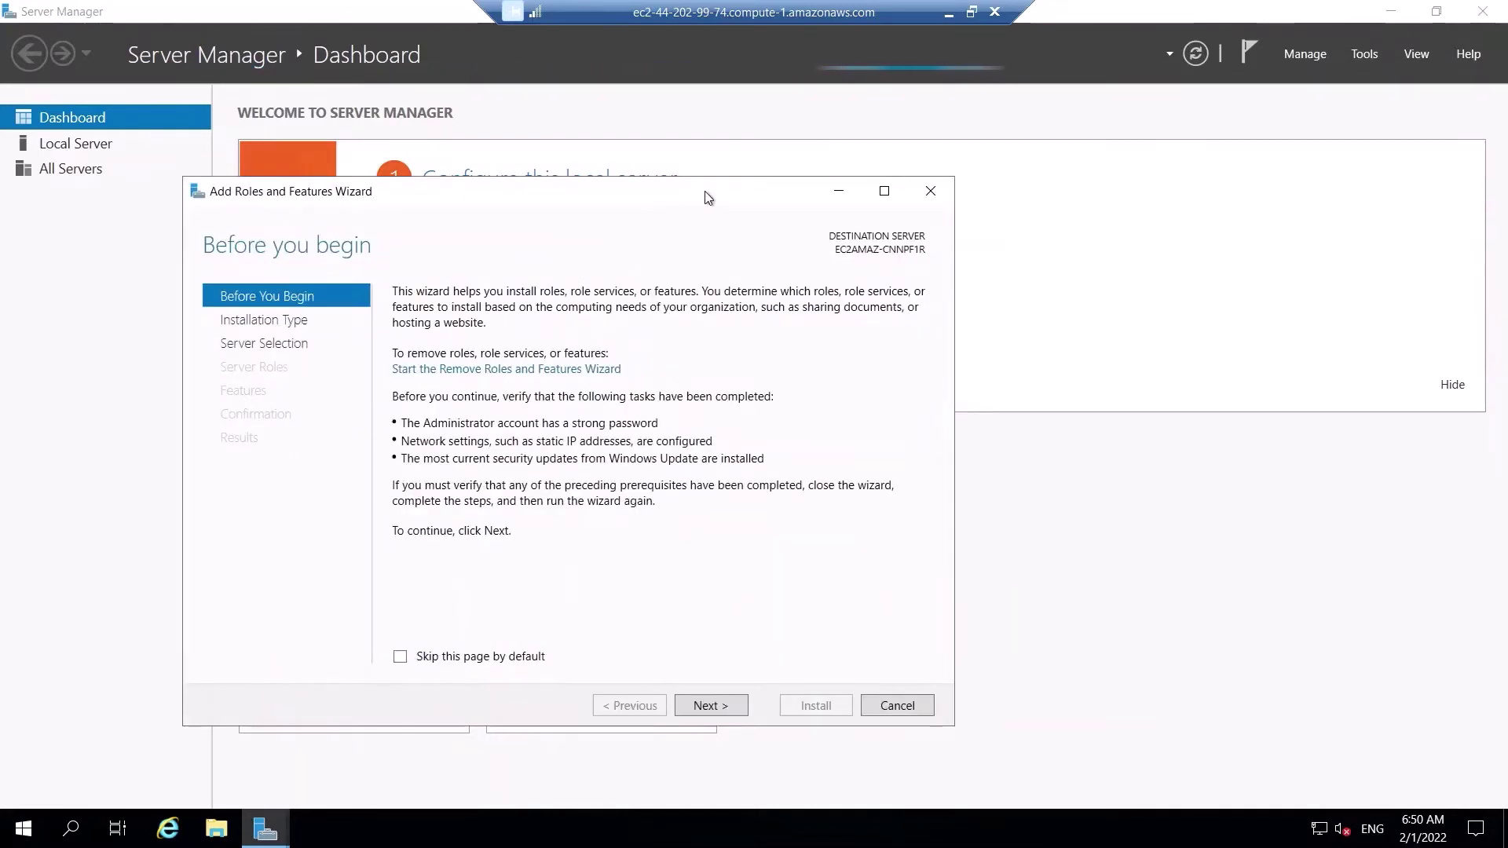
drag(770, 189, 960, 124)
click(1035, 640)
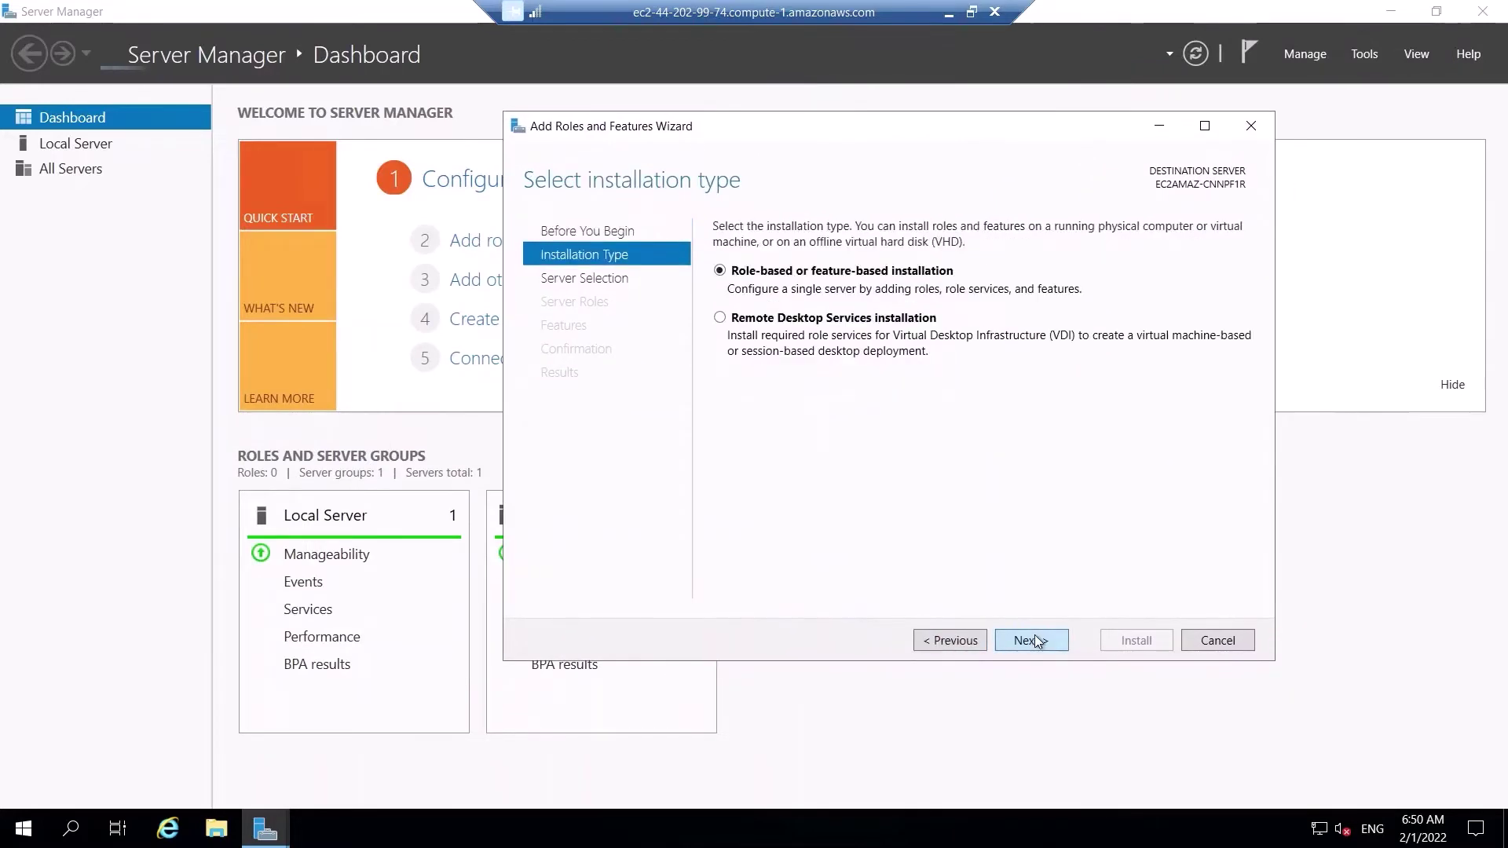
click(1033, 641)
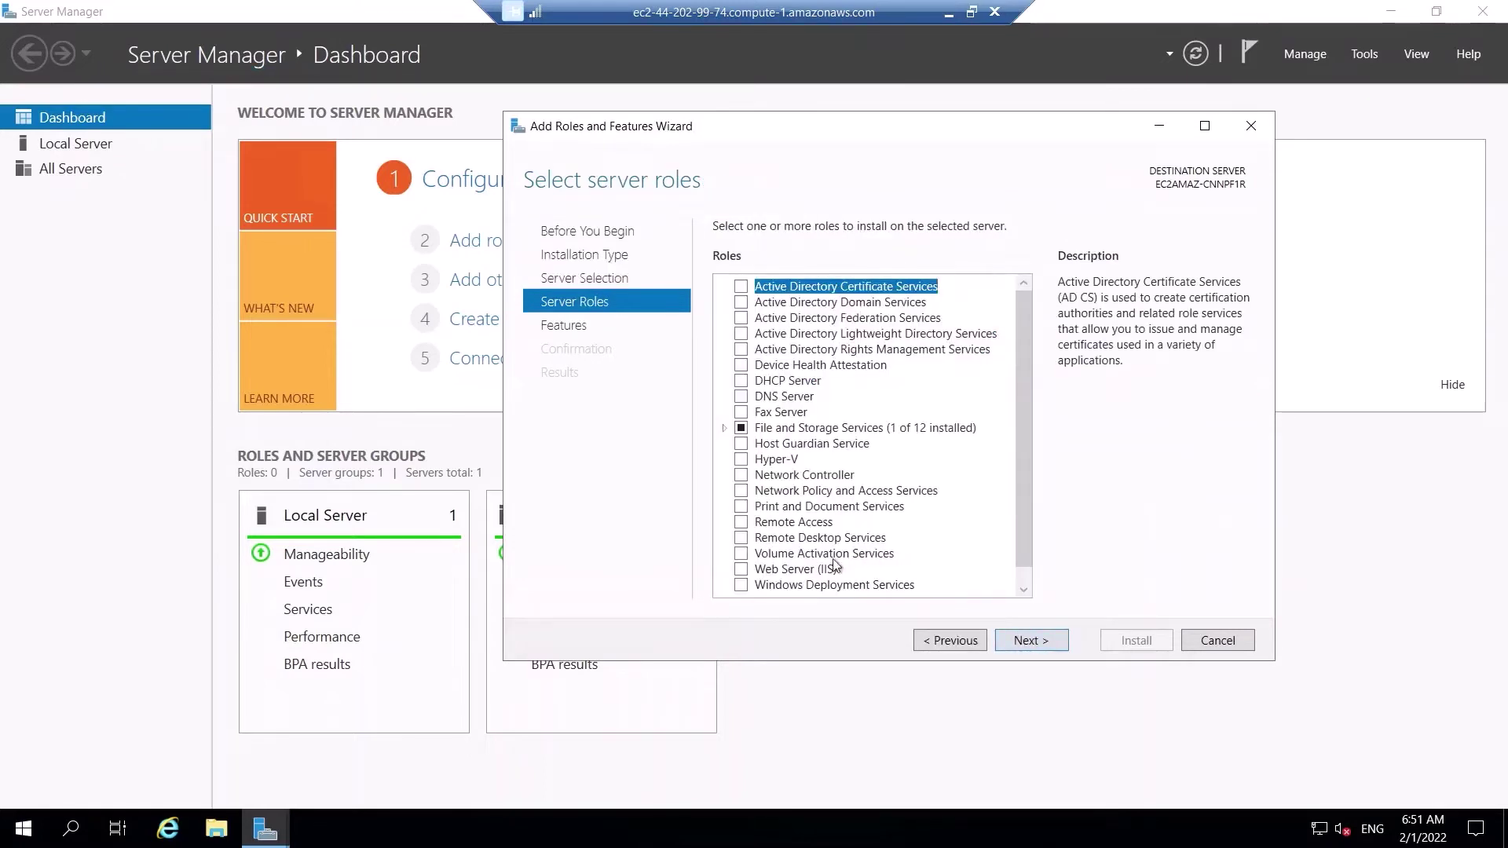
Step: Select the Web Server (IIS) role with its required management tools and continue to the feature selection
click(763, 569)
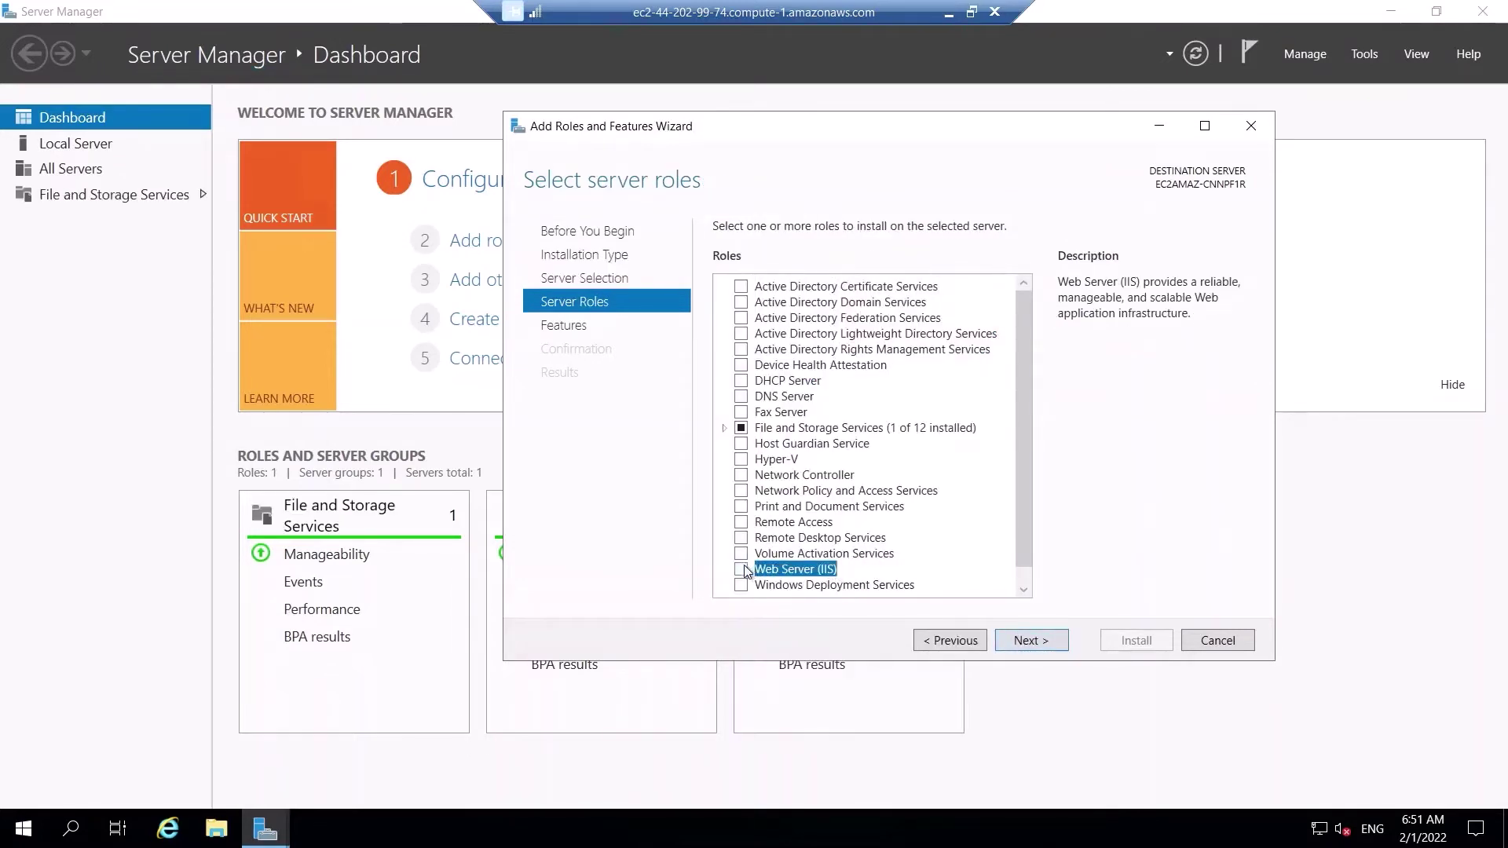
click(742, 568)
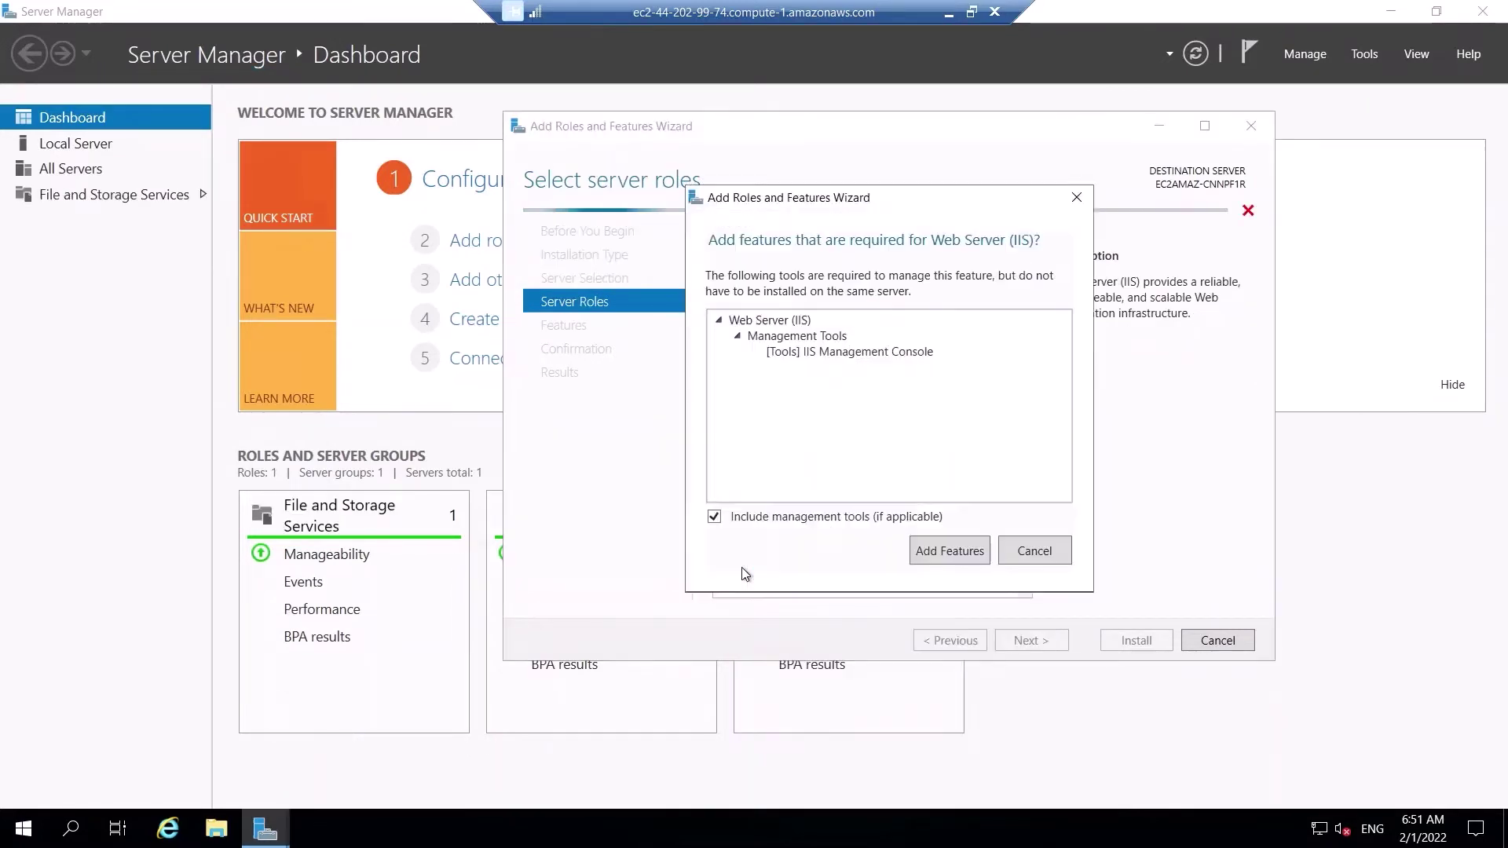
click(936, 551)
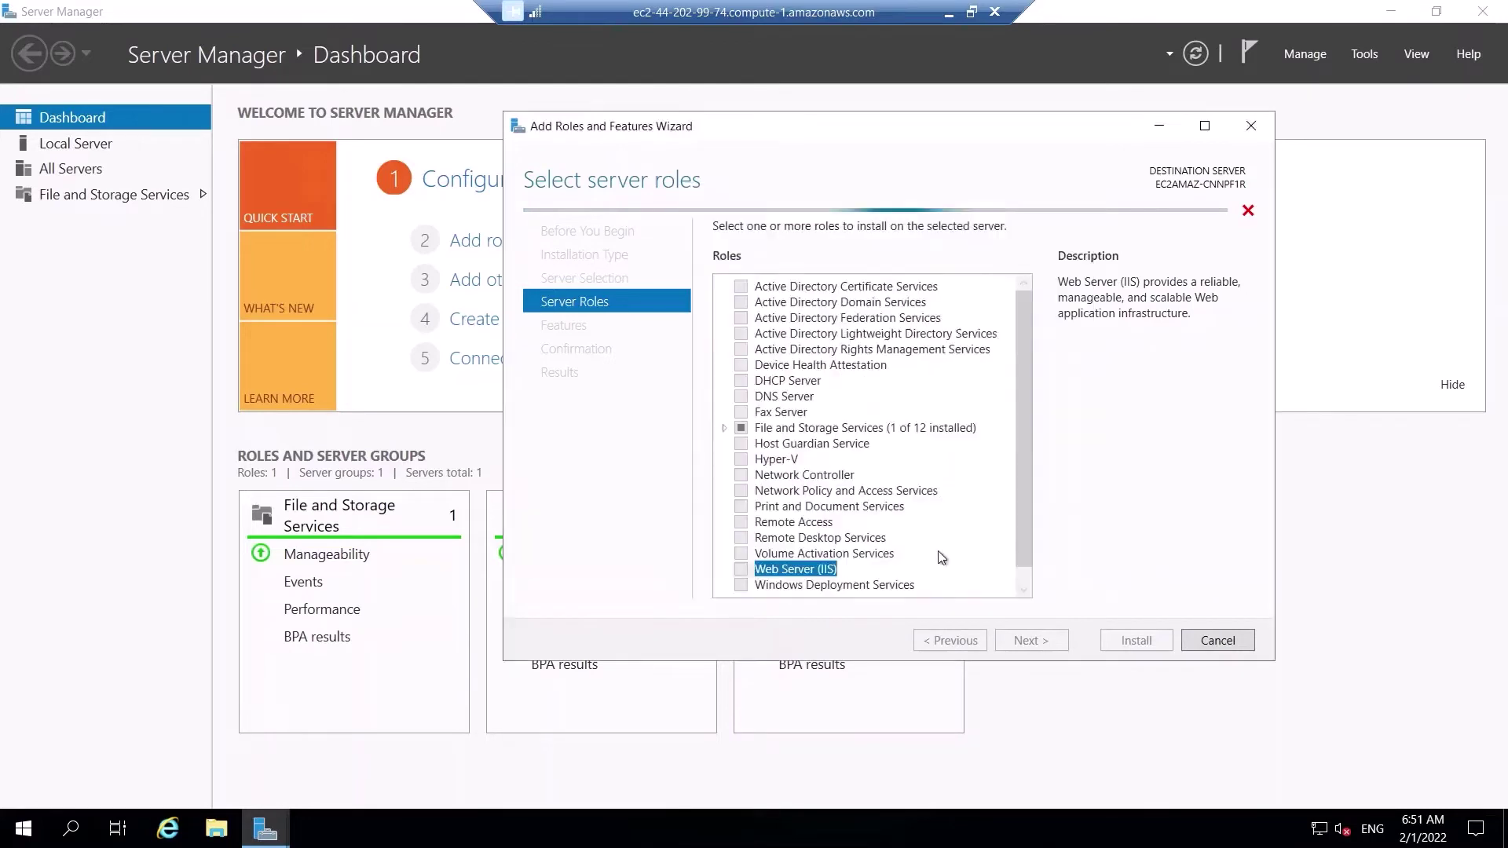
click(1032, 644)
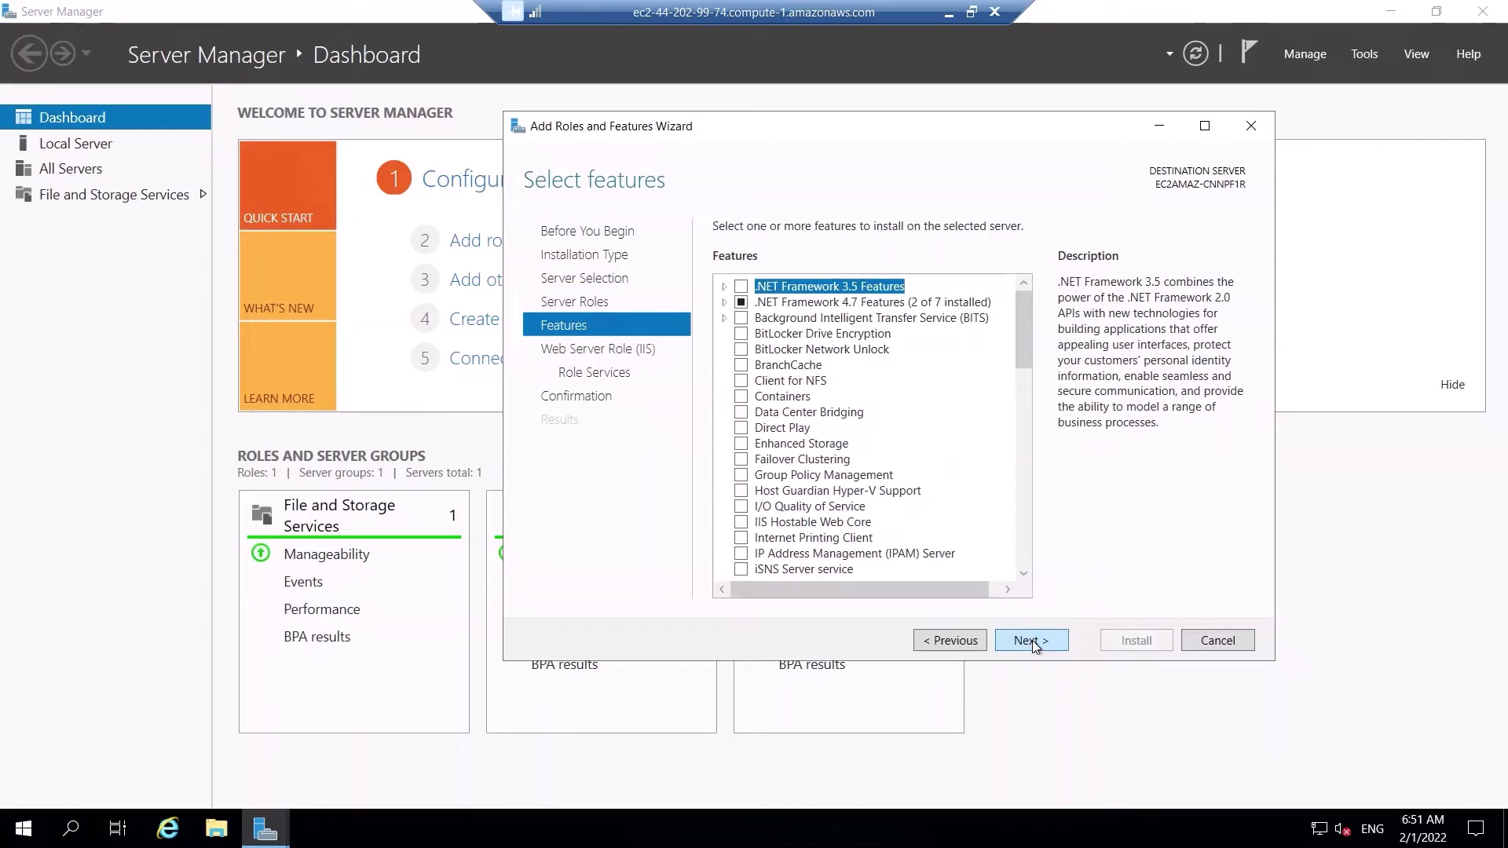
Step: Accept the default features and IIS role services, install the Web Server role, and close the finished wizard
click(1033, 640)
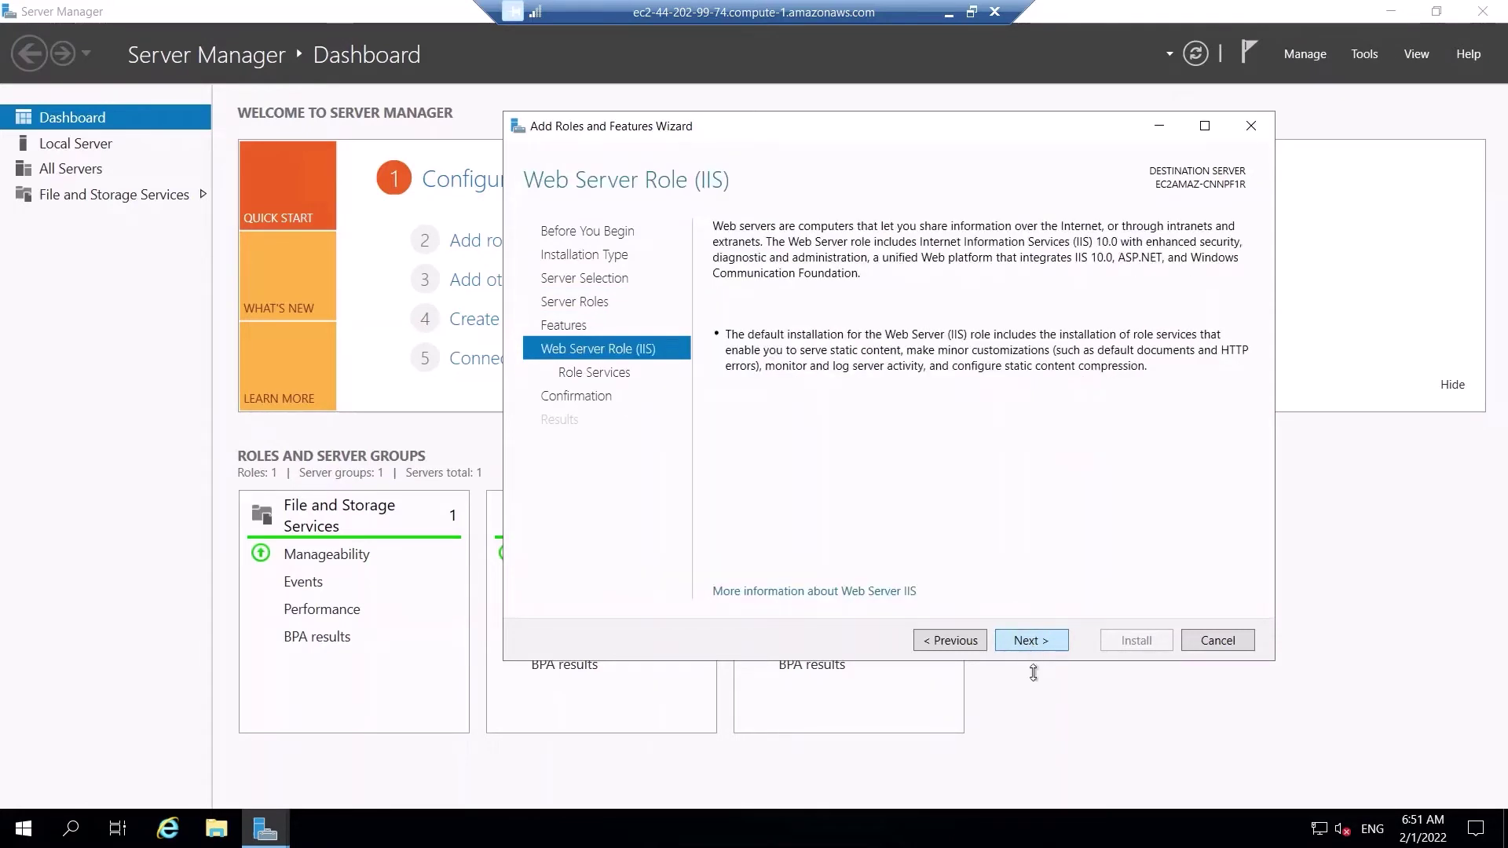
click(1029, 644)
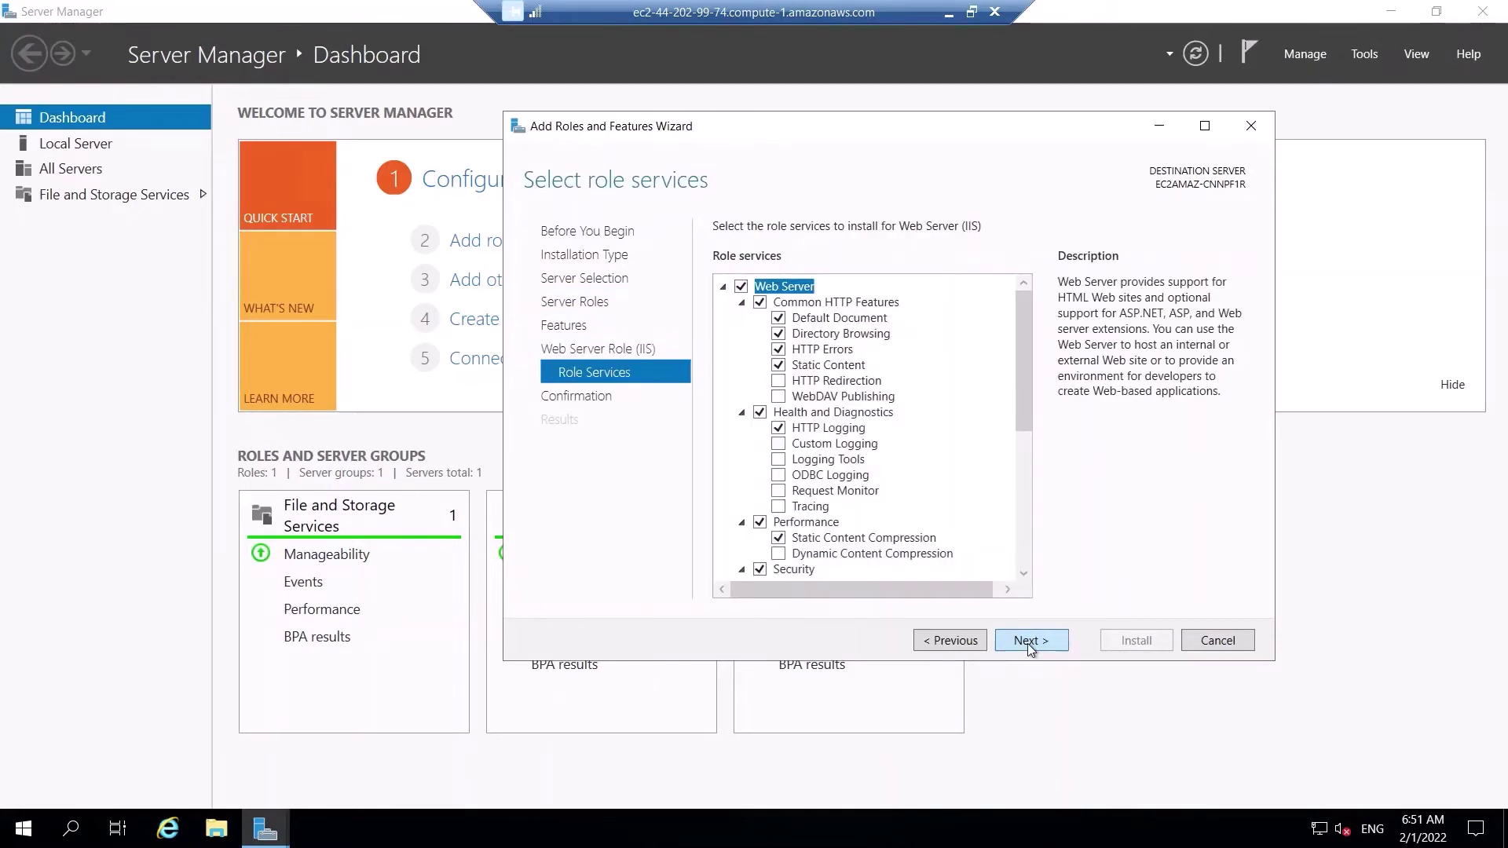
click(1027, 642)
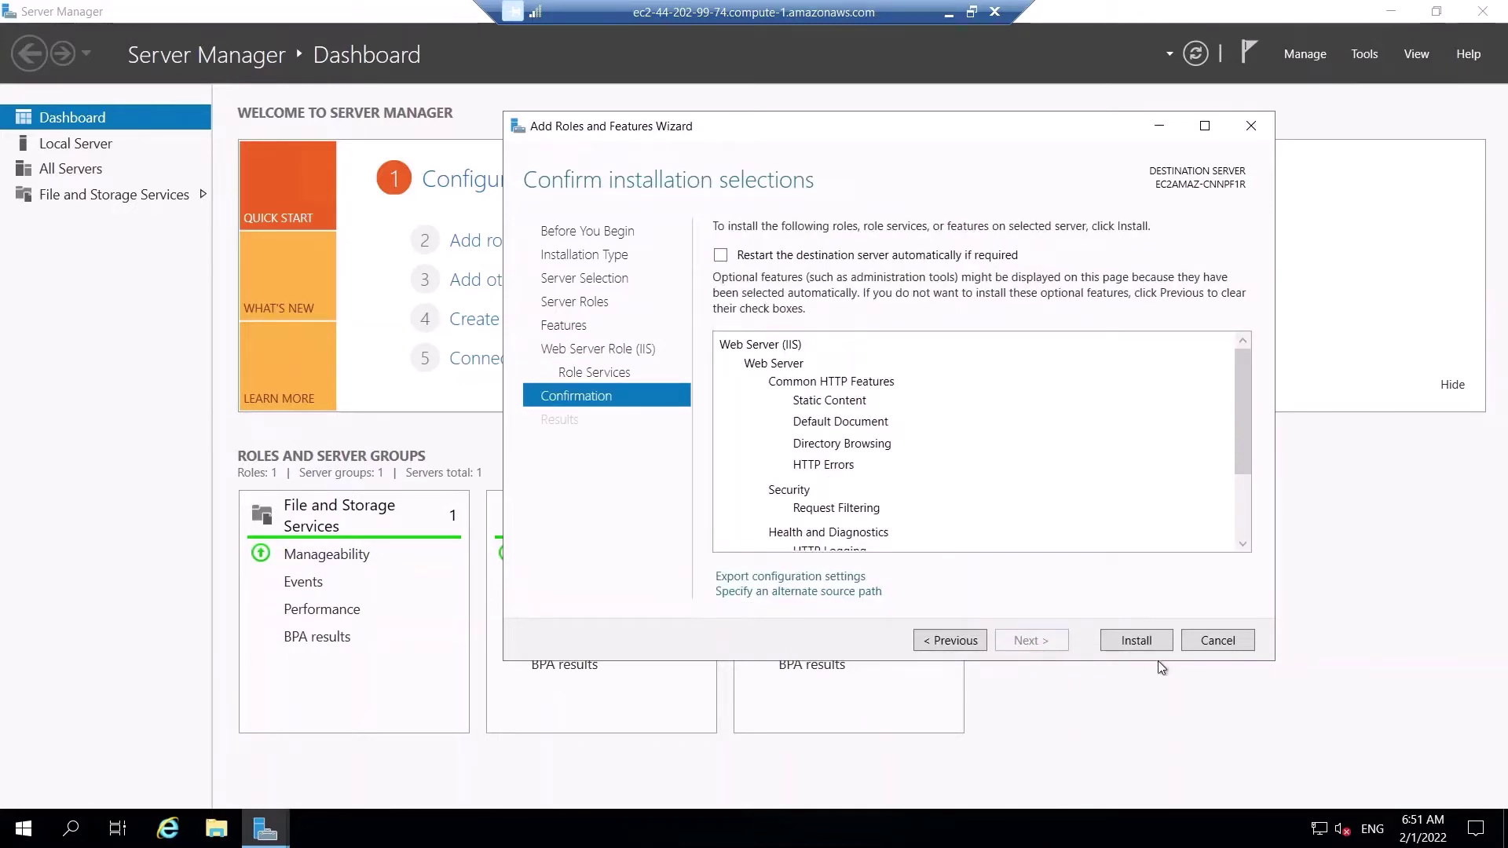
click(1162, 642)
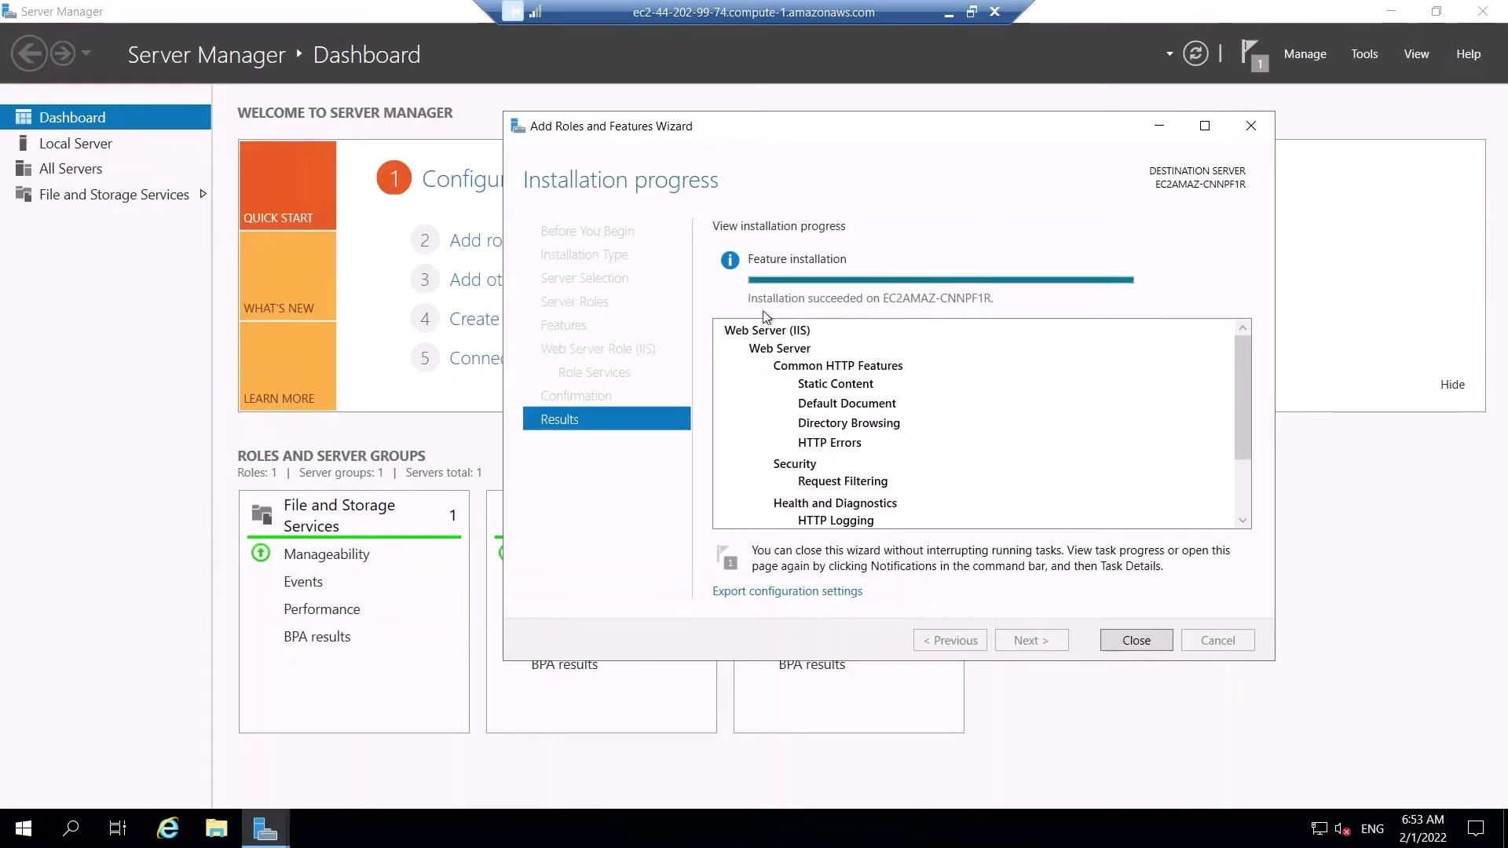
click(1135, 640)
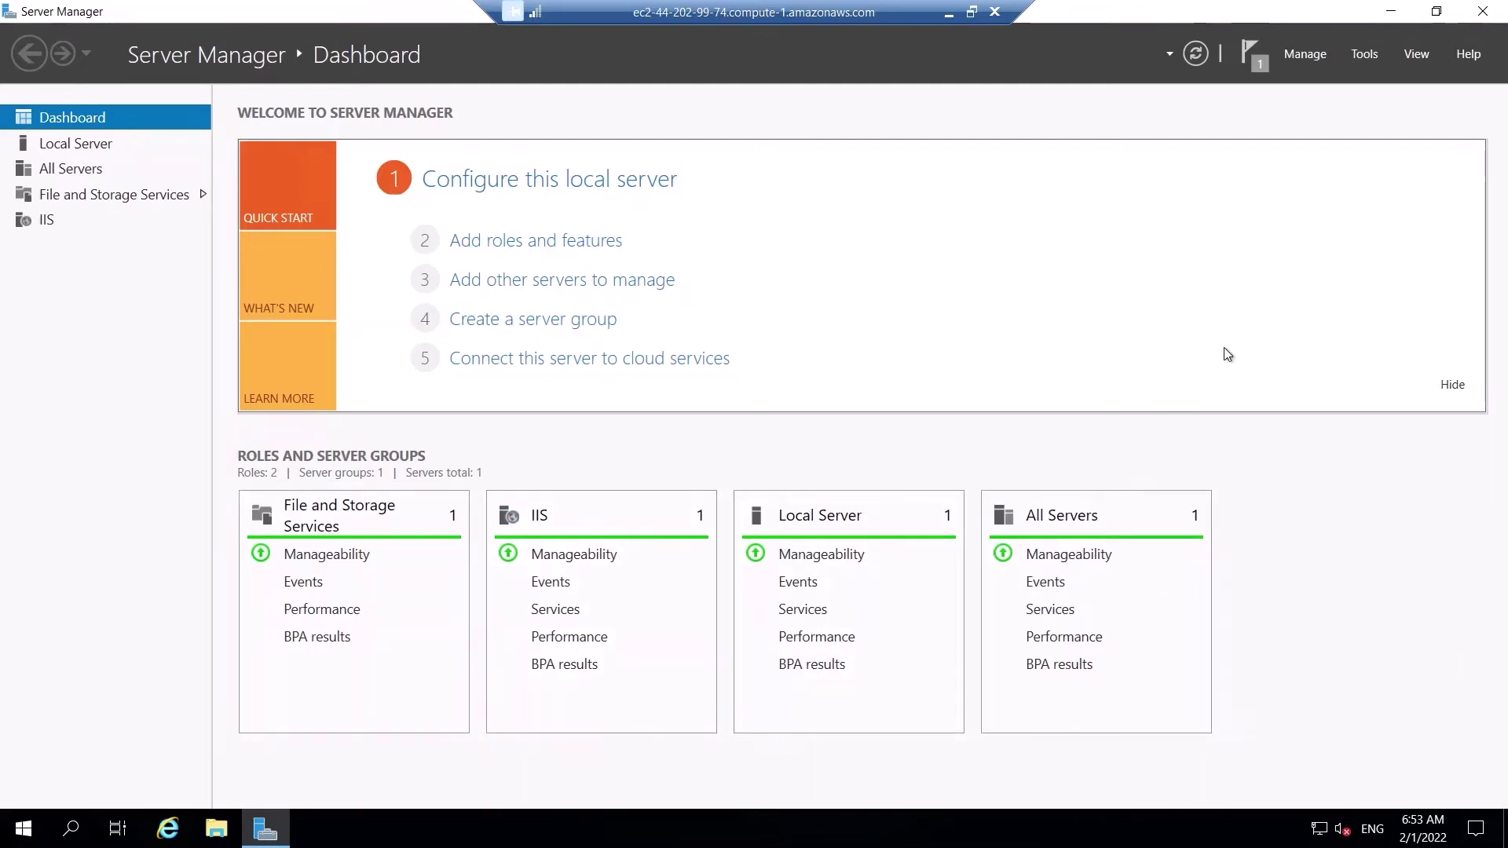
Step: Minimize Server Manager, browse to C:\inetpub\wwwroot in File Explorer, and open the iisstart PNG image in Paint
click(1392, 12)
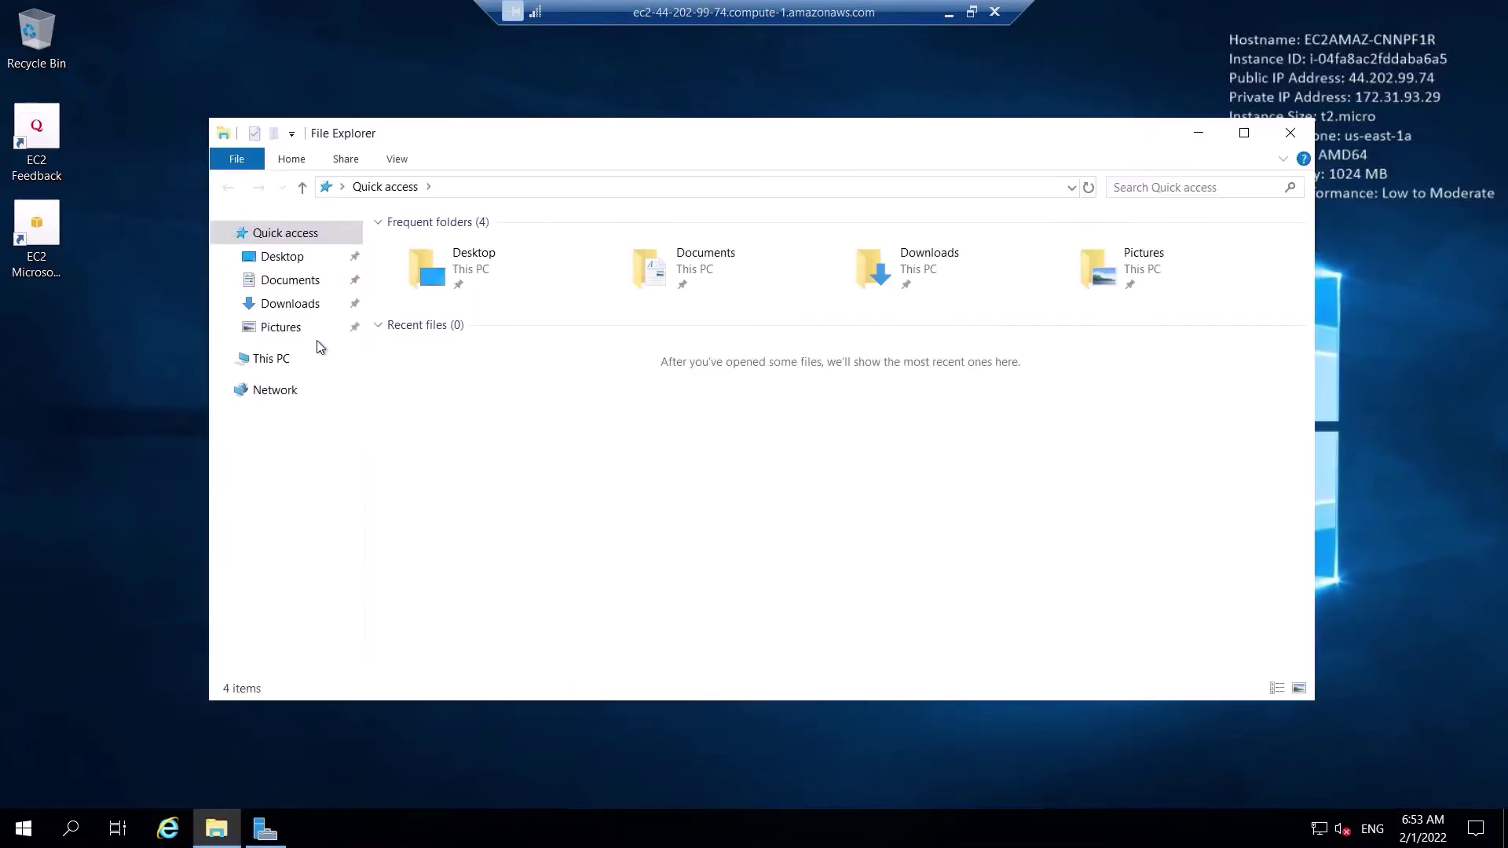
click(296, 358)
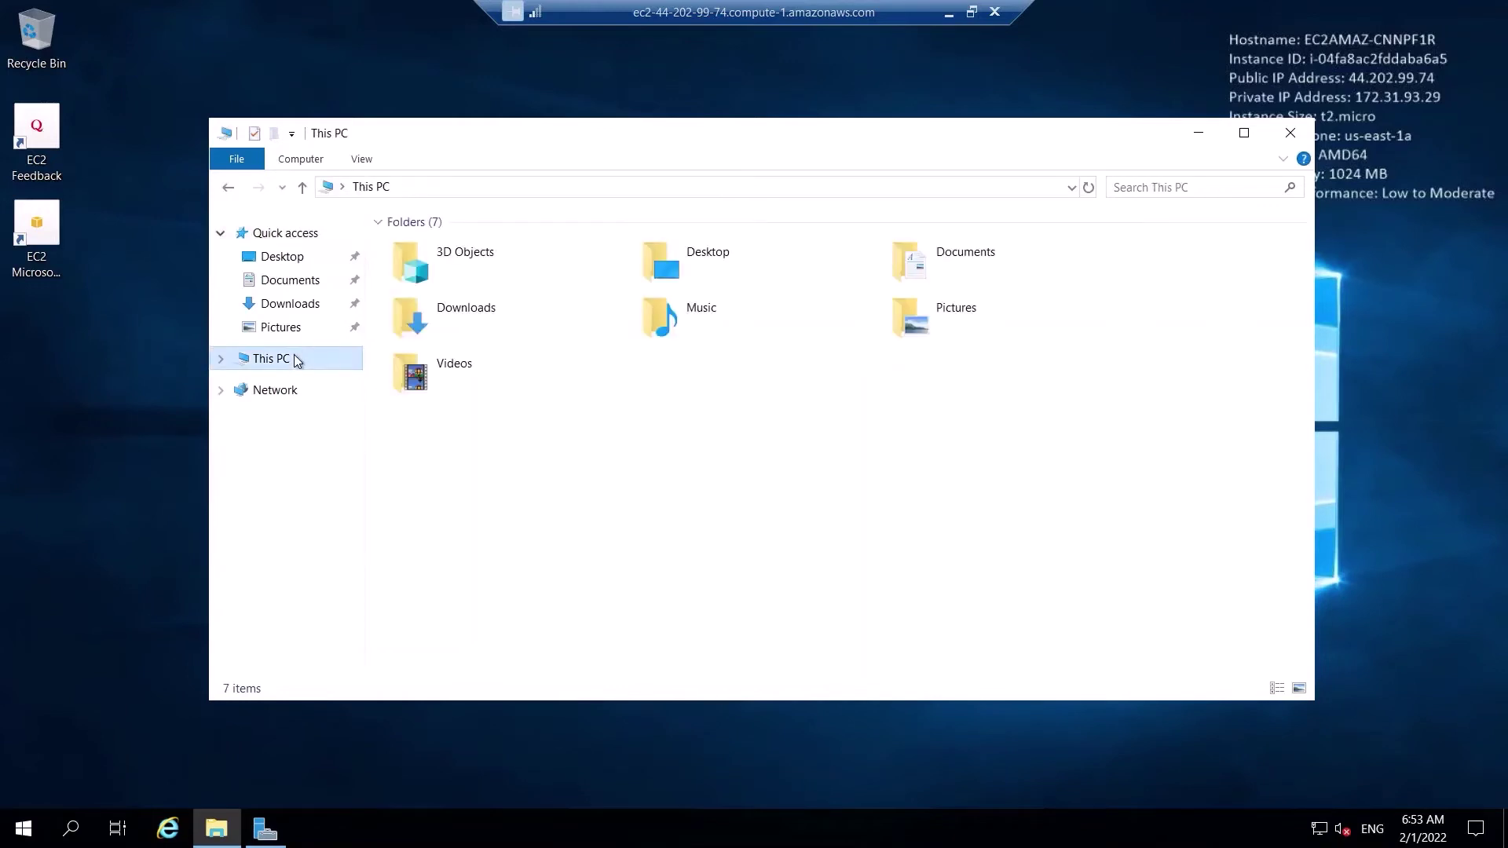
double_click(442, 437)
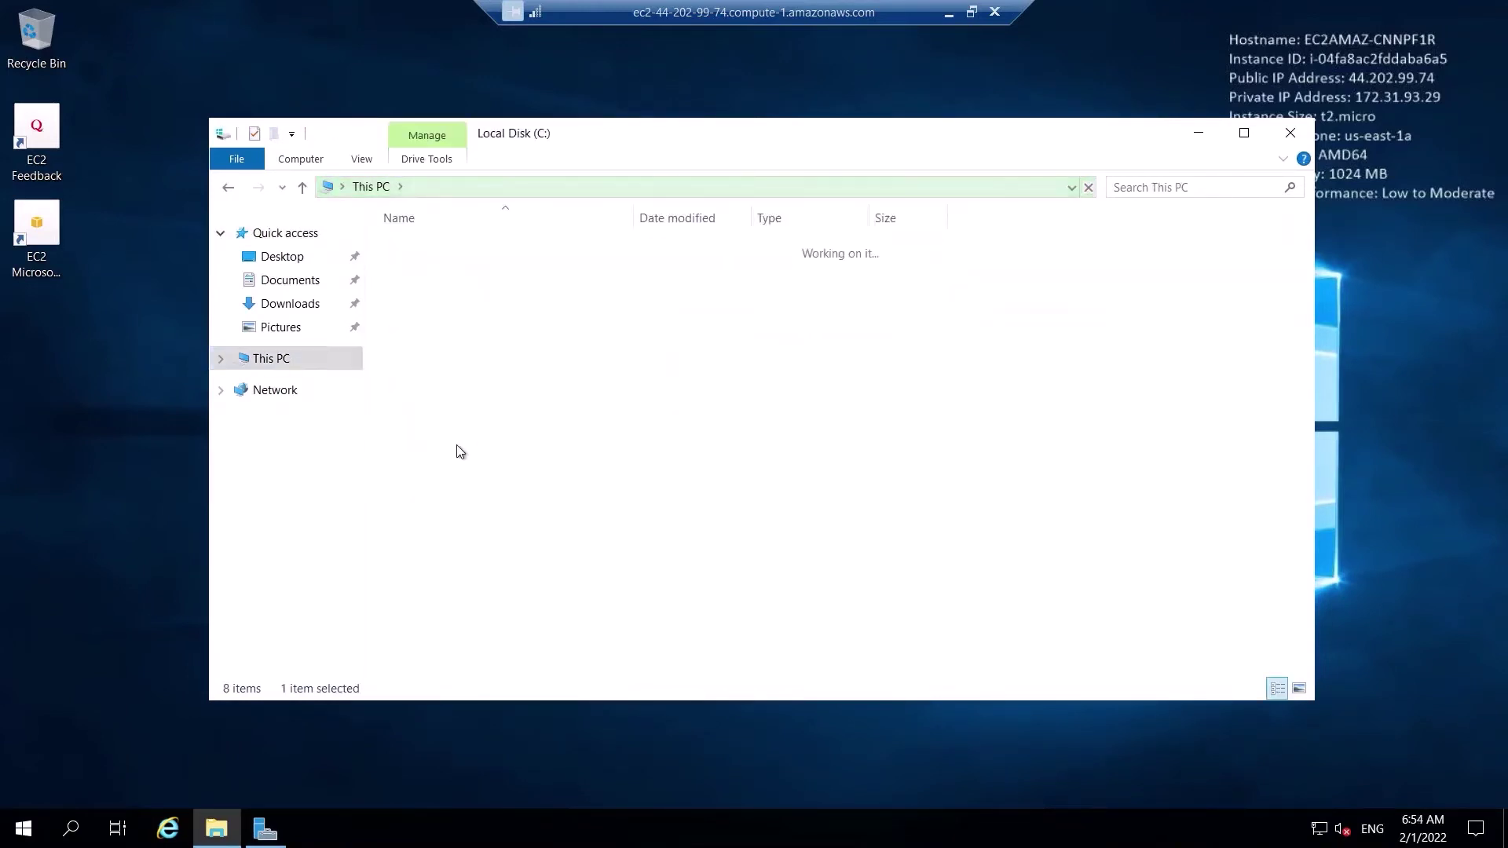
double_click(497, 272)
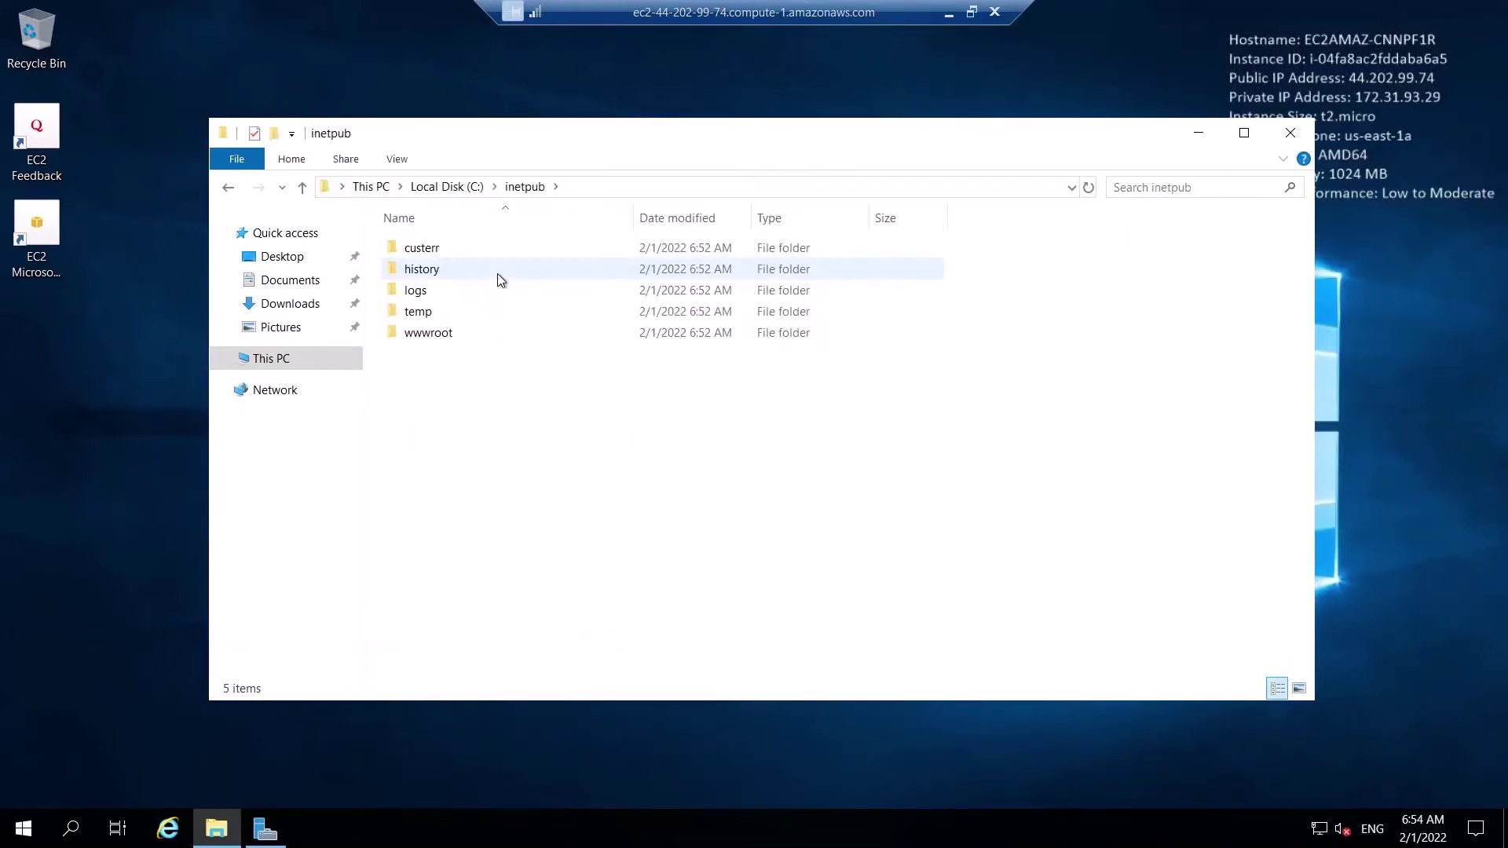
double_click(498, 338)
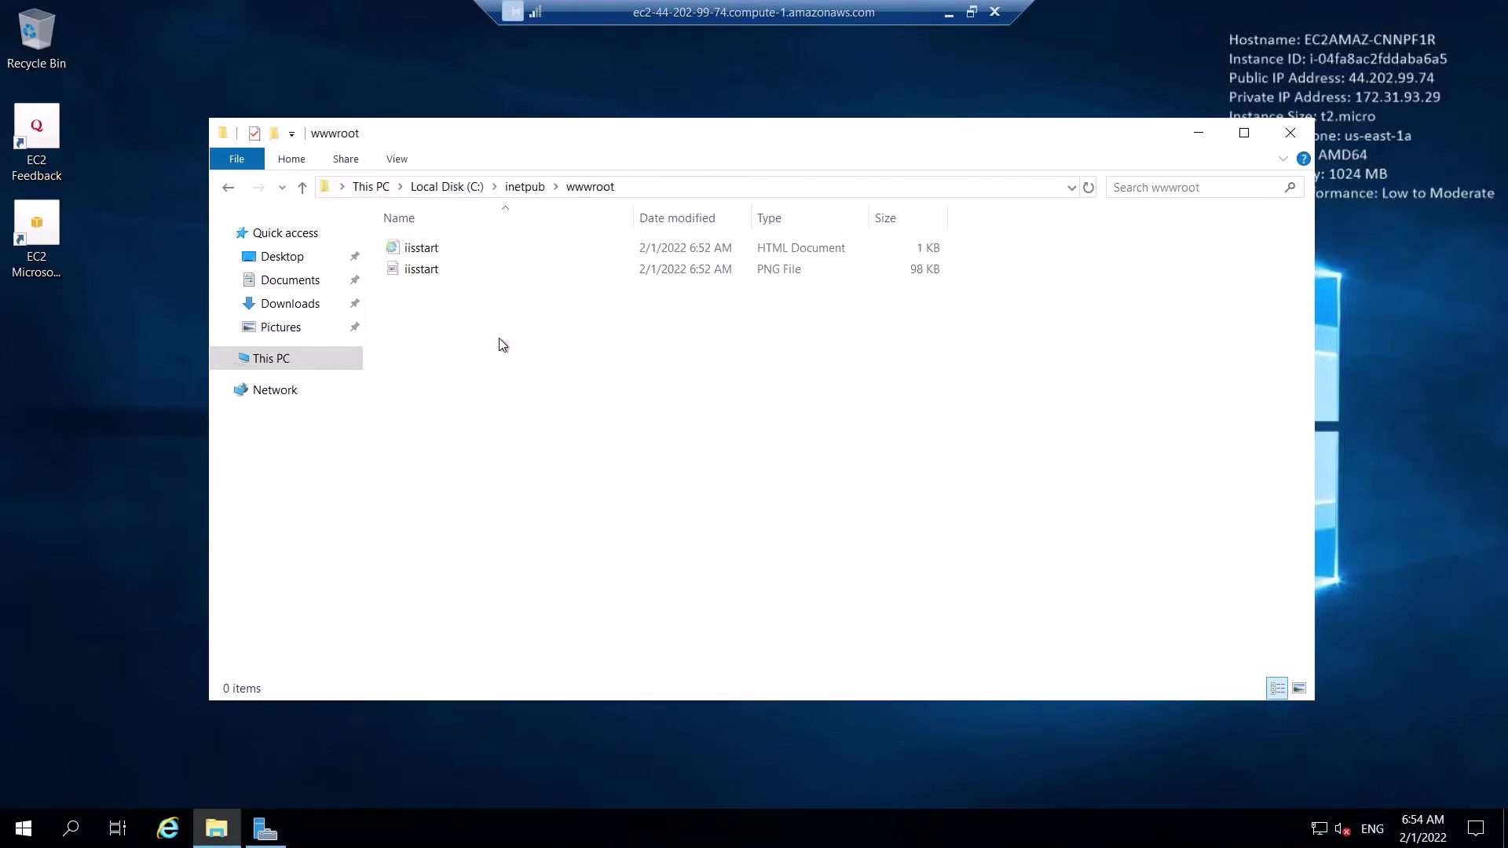
click(495, 275)
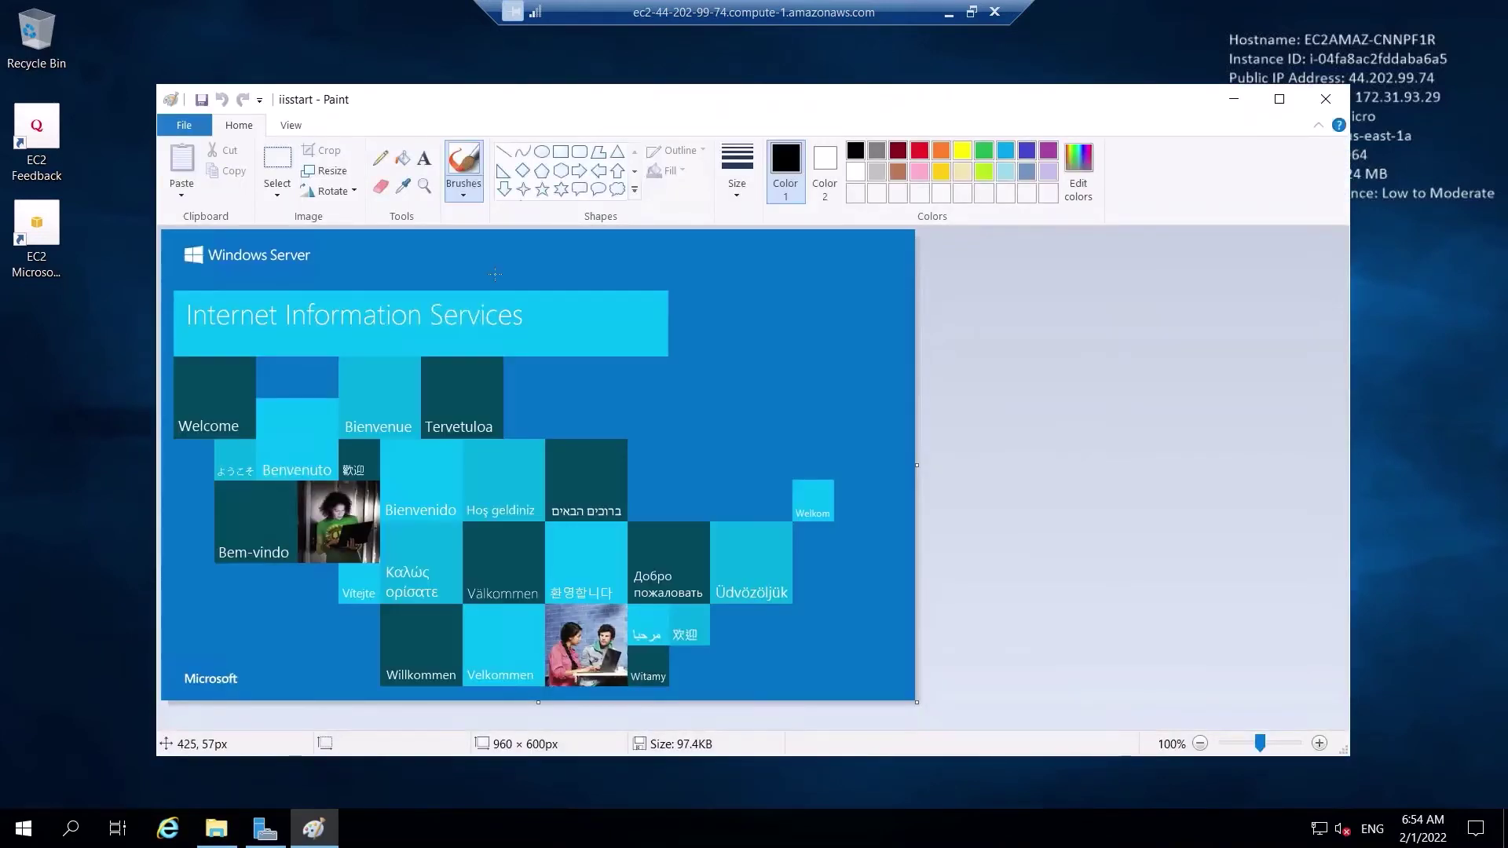
Step: Add the text "PC-2" beside the Tervetuloa tile in red, bold, 24-point Calibri, using a text box about 256 × 82 px
click(424, 160)
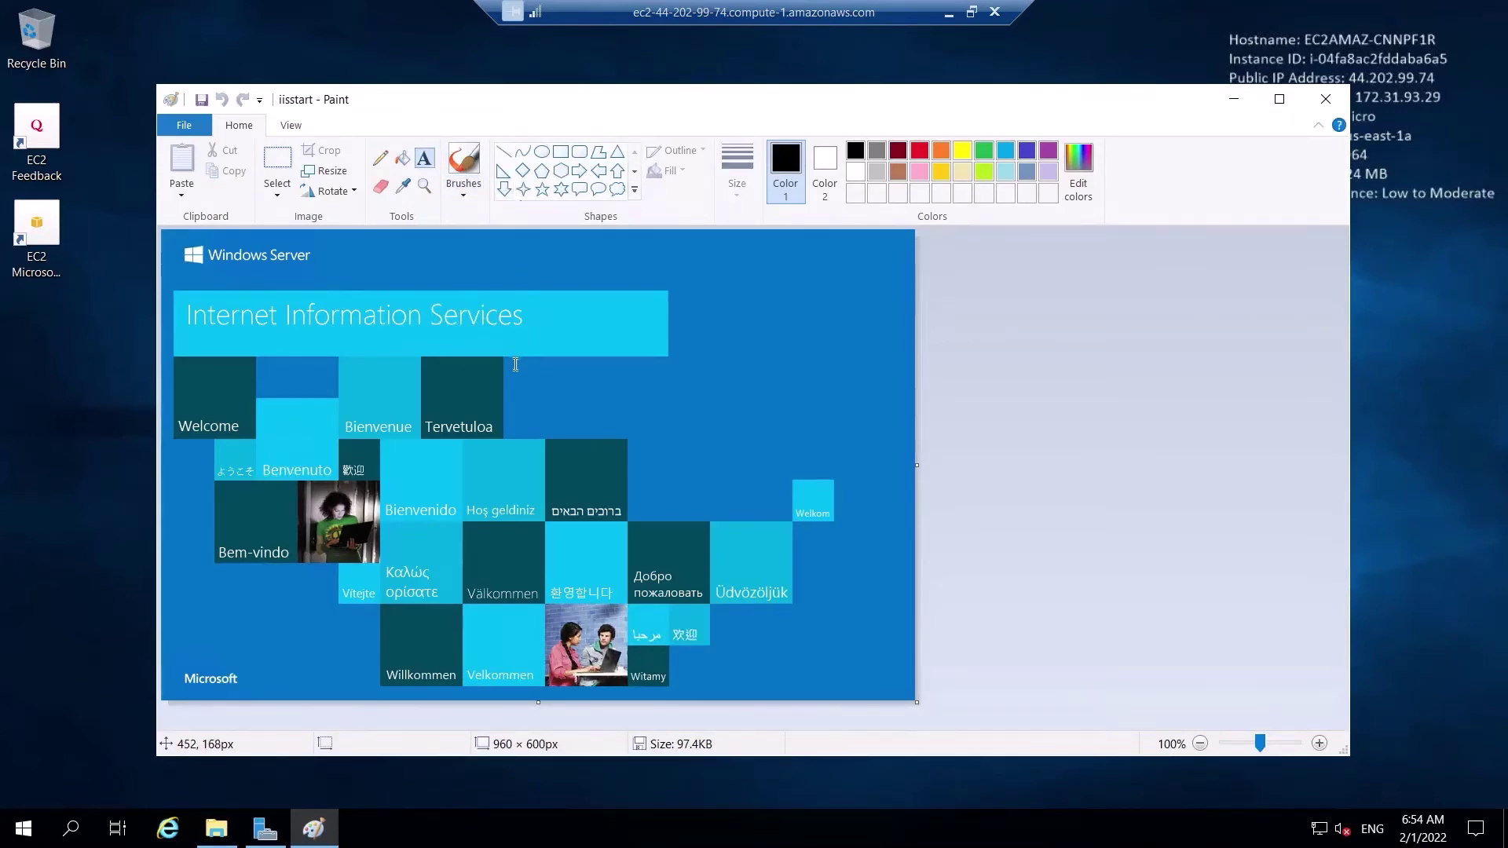
drag(513, 366, 713, 430)
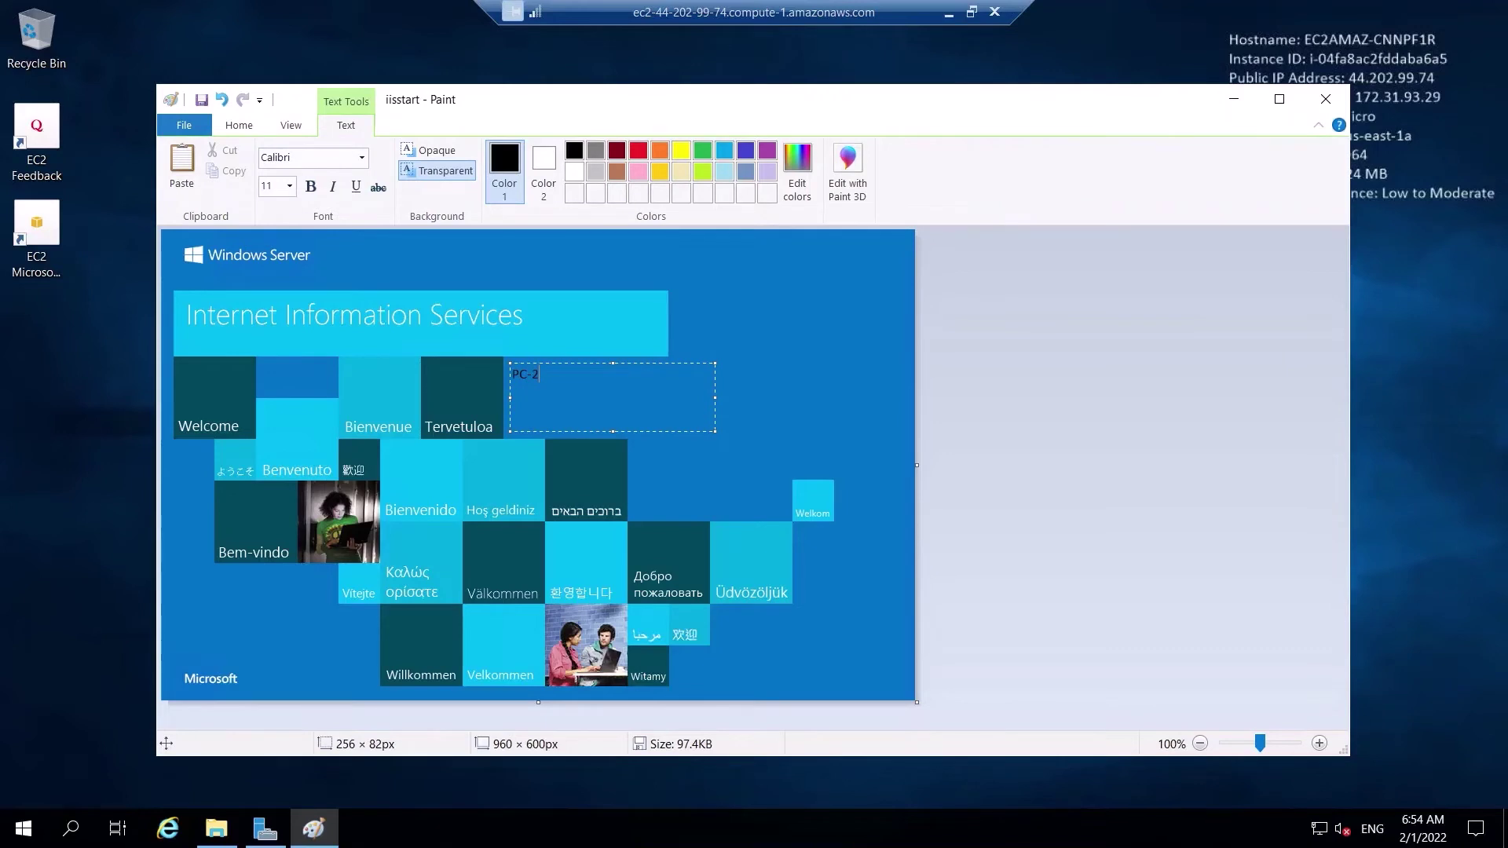
drag(541, 374, 512, 374)
click(638, 150)
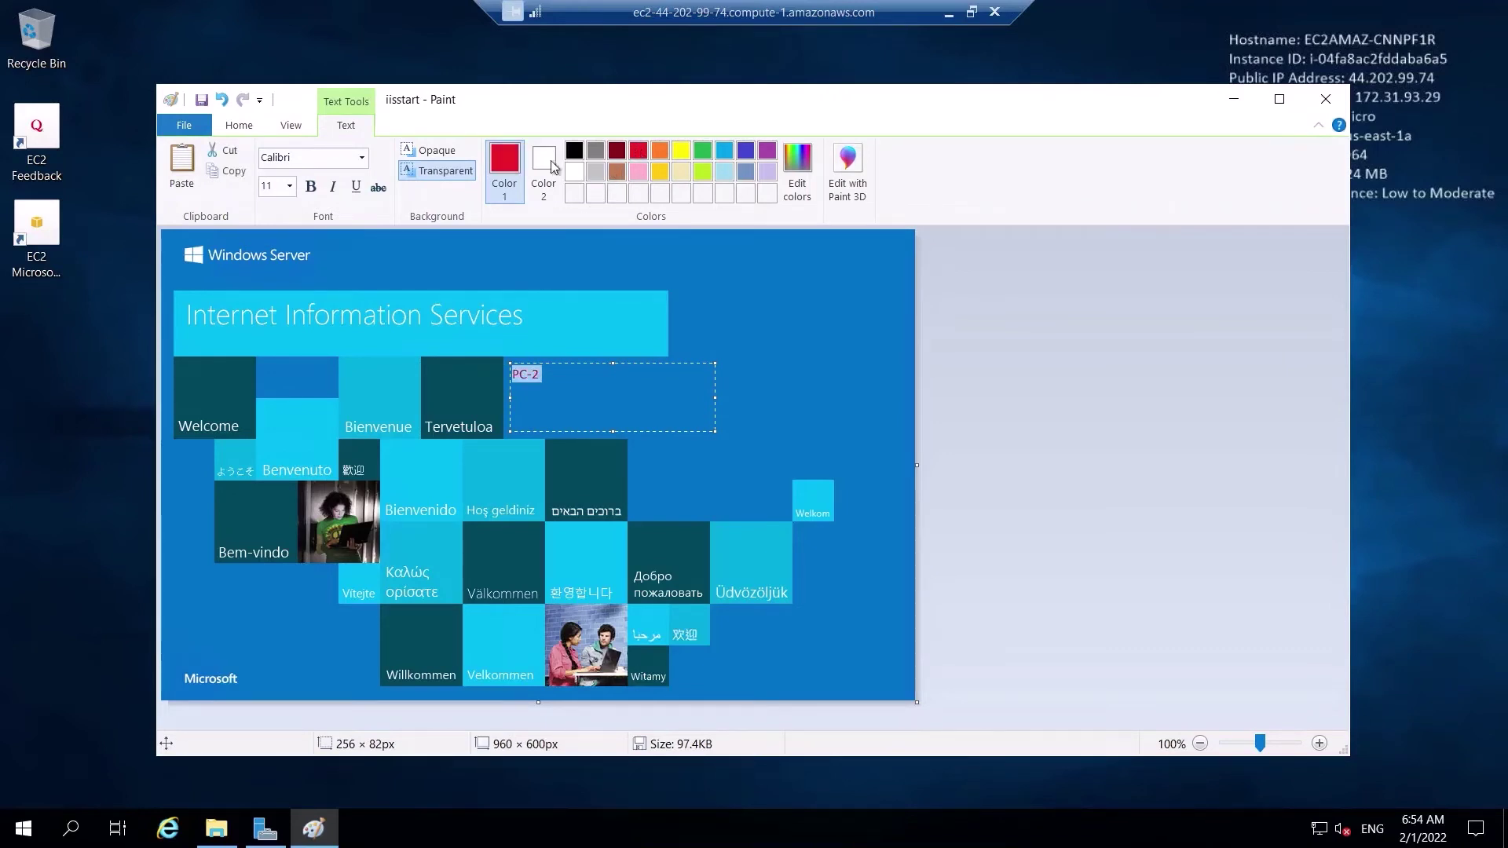
click(310, 186)
click(289, 186)
click(270, 372)
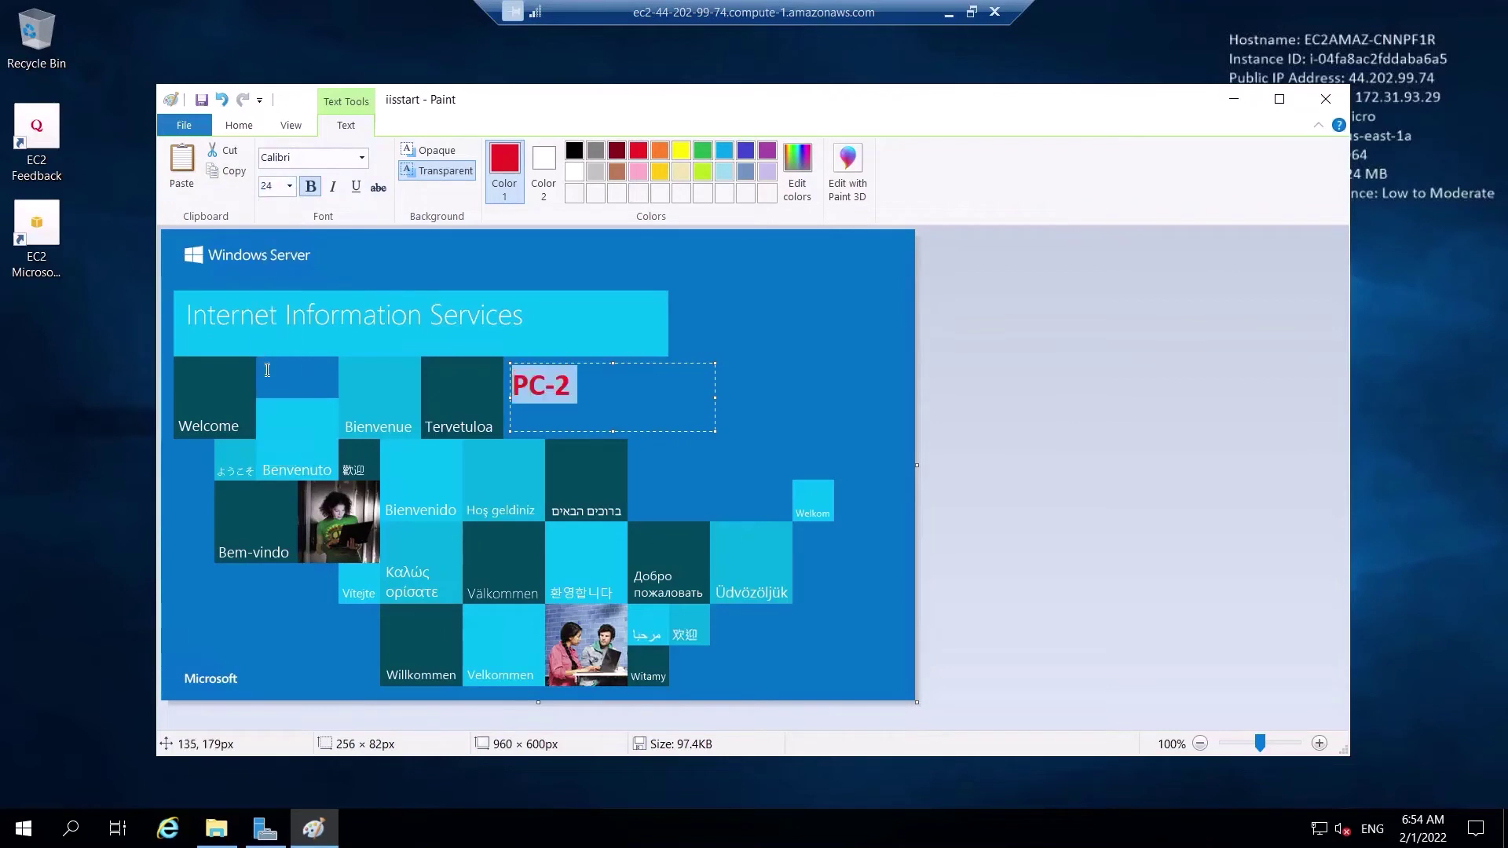
click(721, 442)
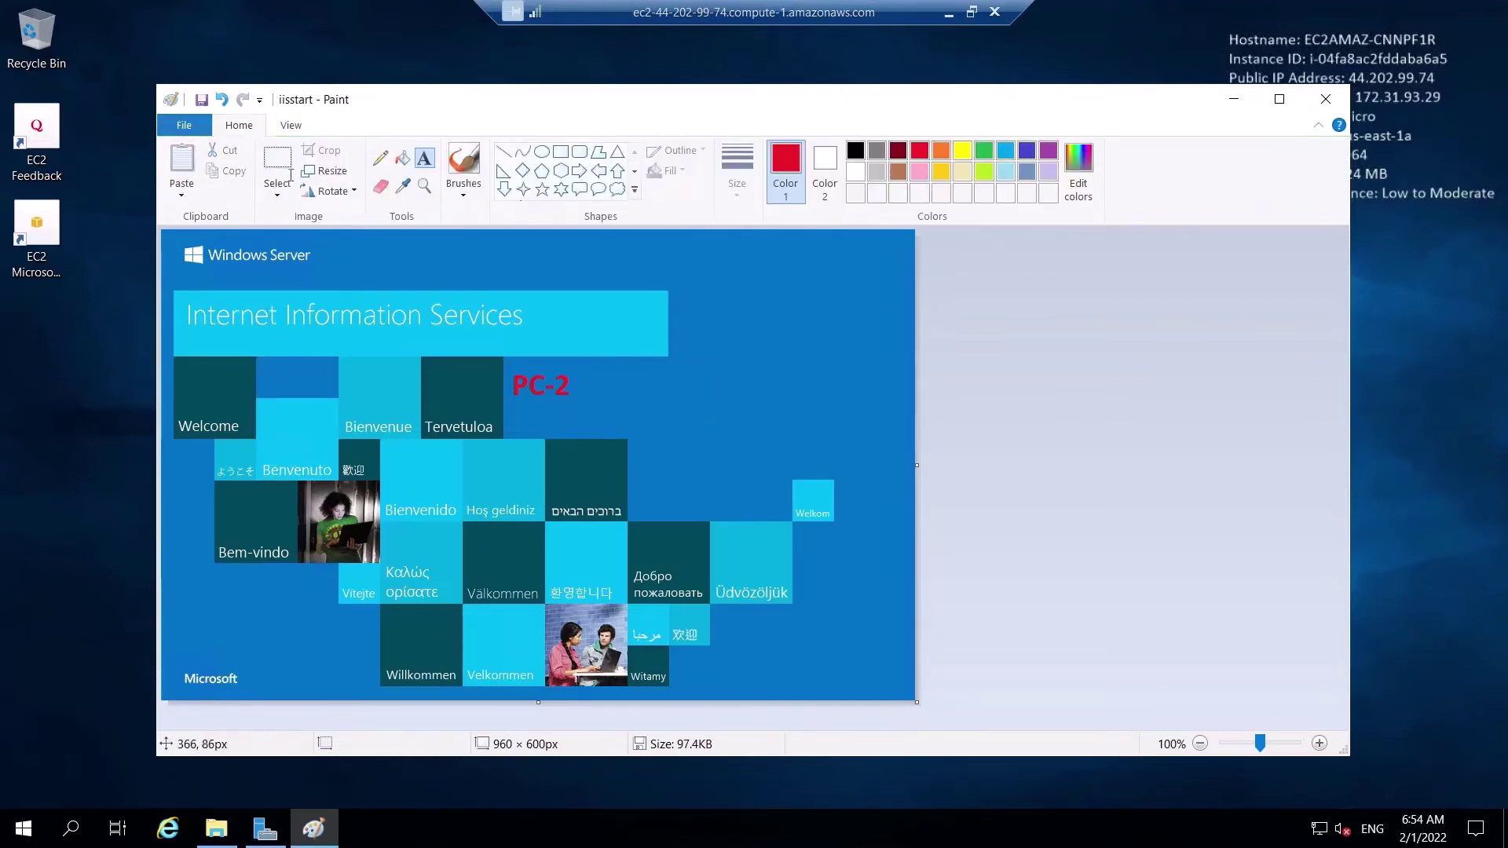
Step: Save the labelled start page image, close Paint, and return to the AWS console in the browser
click(204, 100)
click(1318, 97)
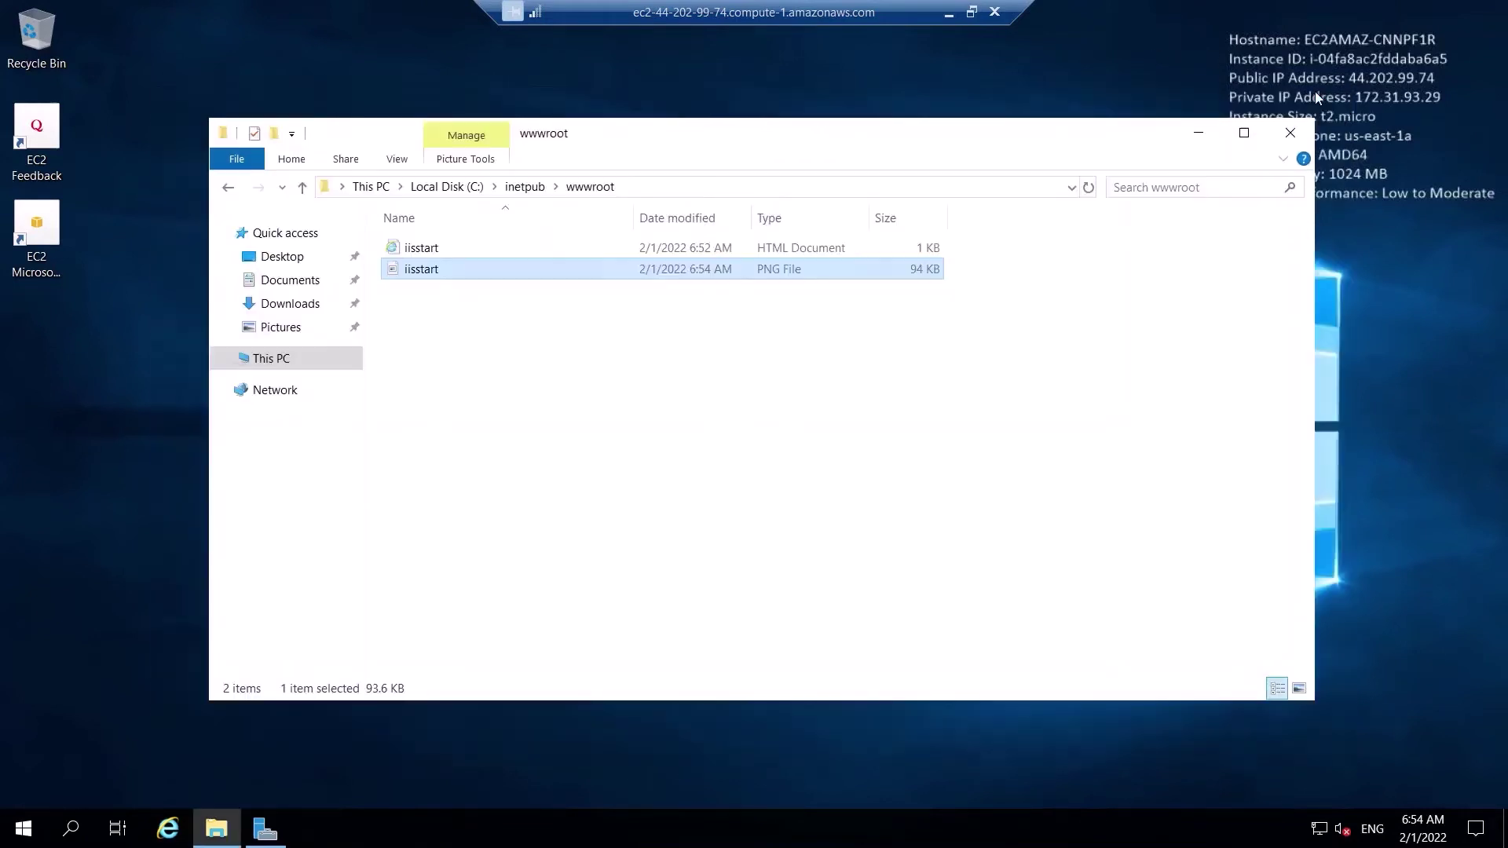
click(1206, 127)
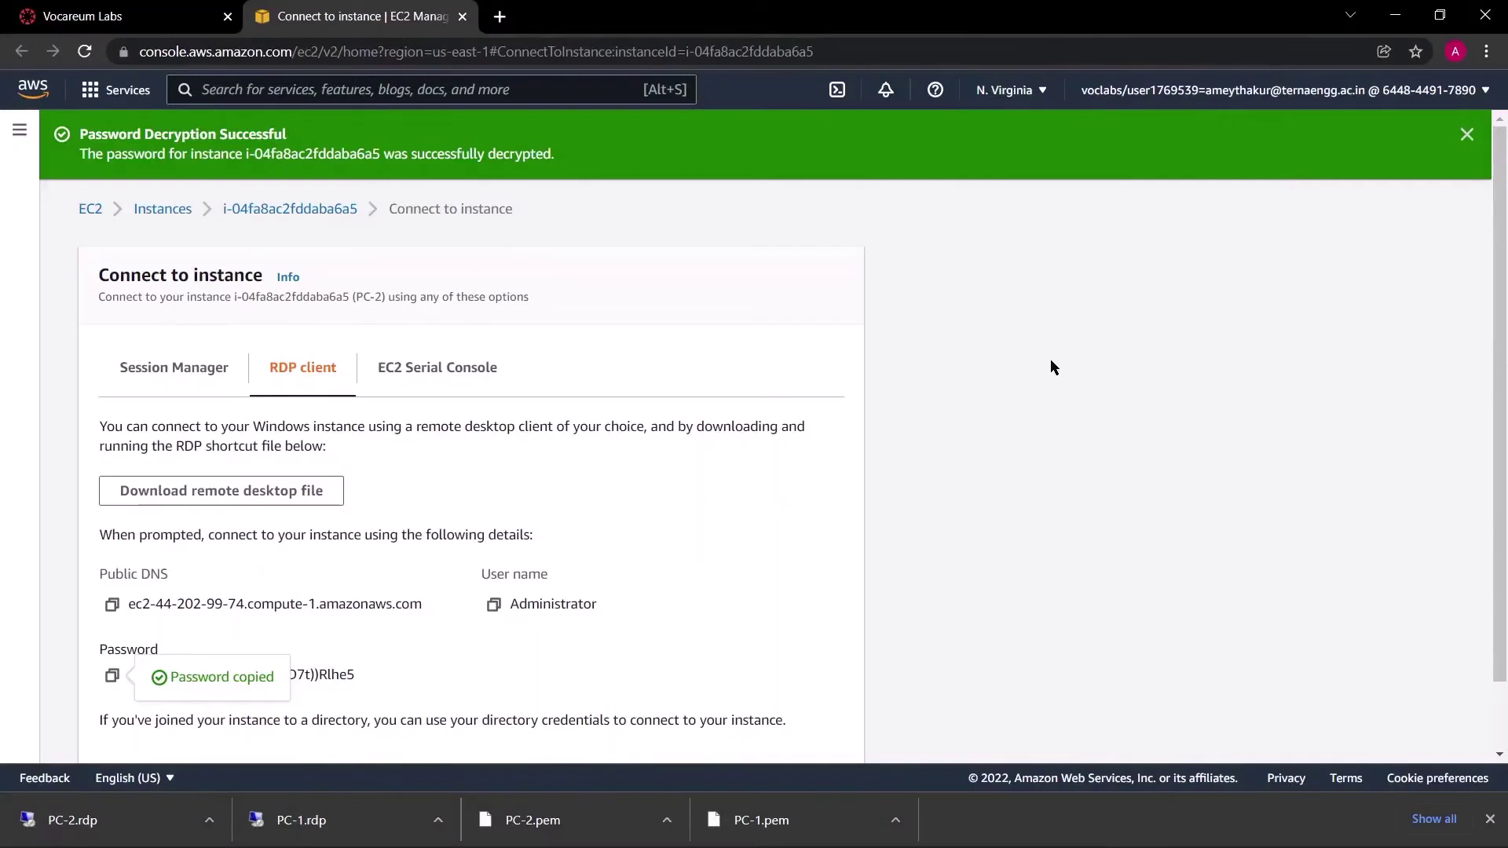
Step: Go to the EC2 security groups under Network & Security and start creating a new security group
click(161, 210)
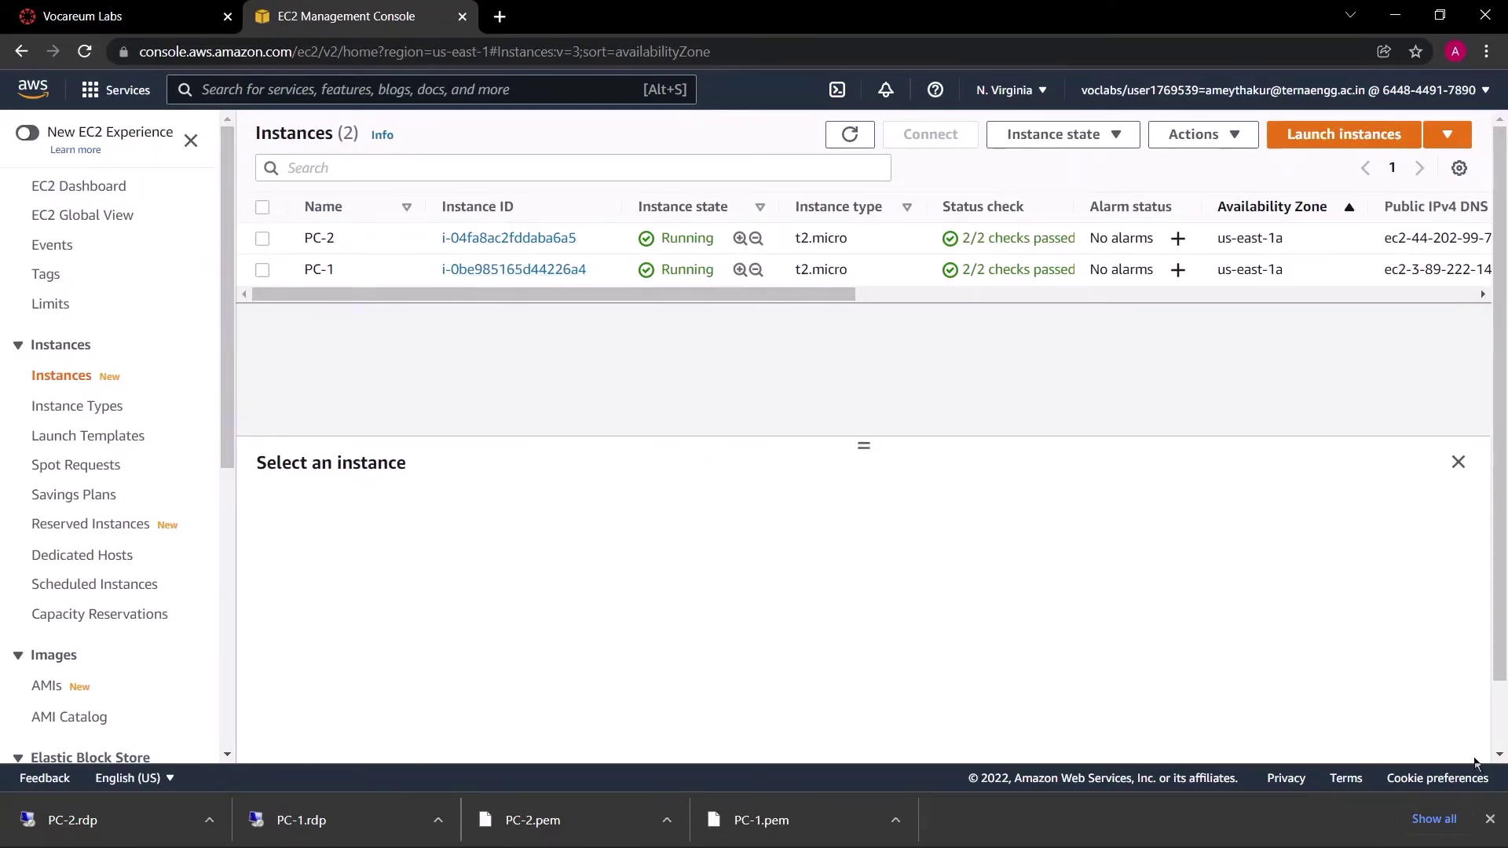
click(1490, 821)
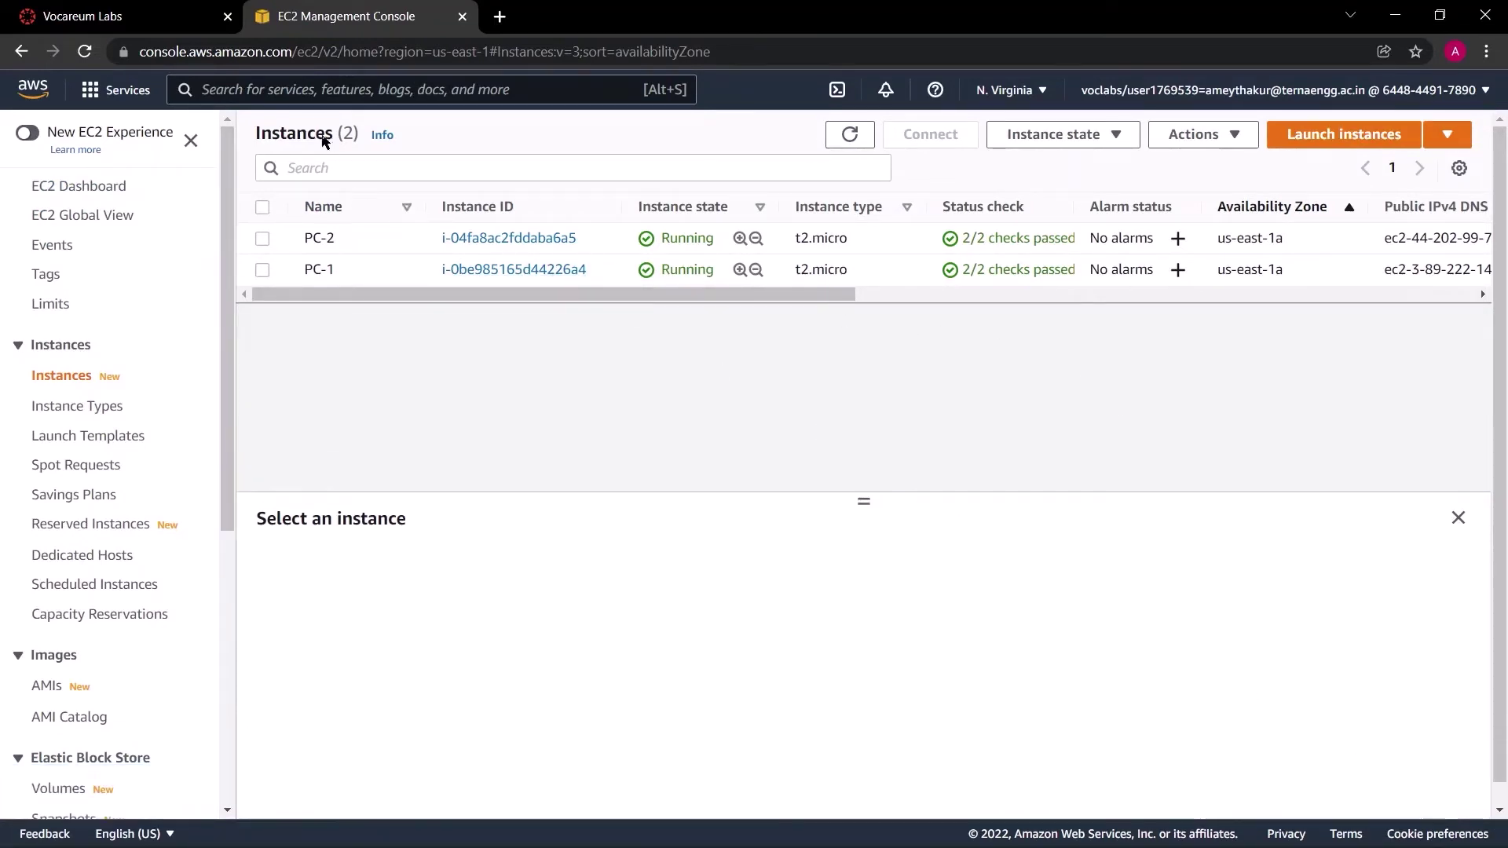
scroll(126, 393, down, 6)
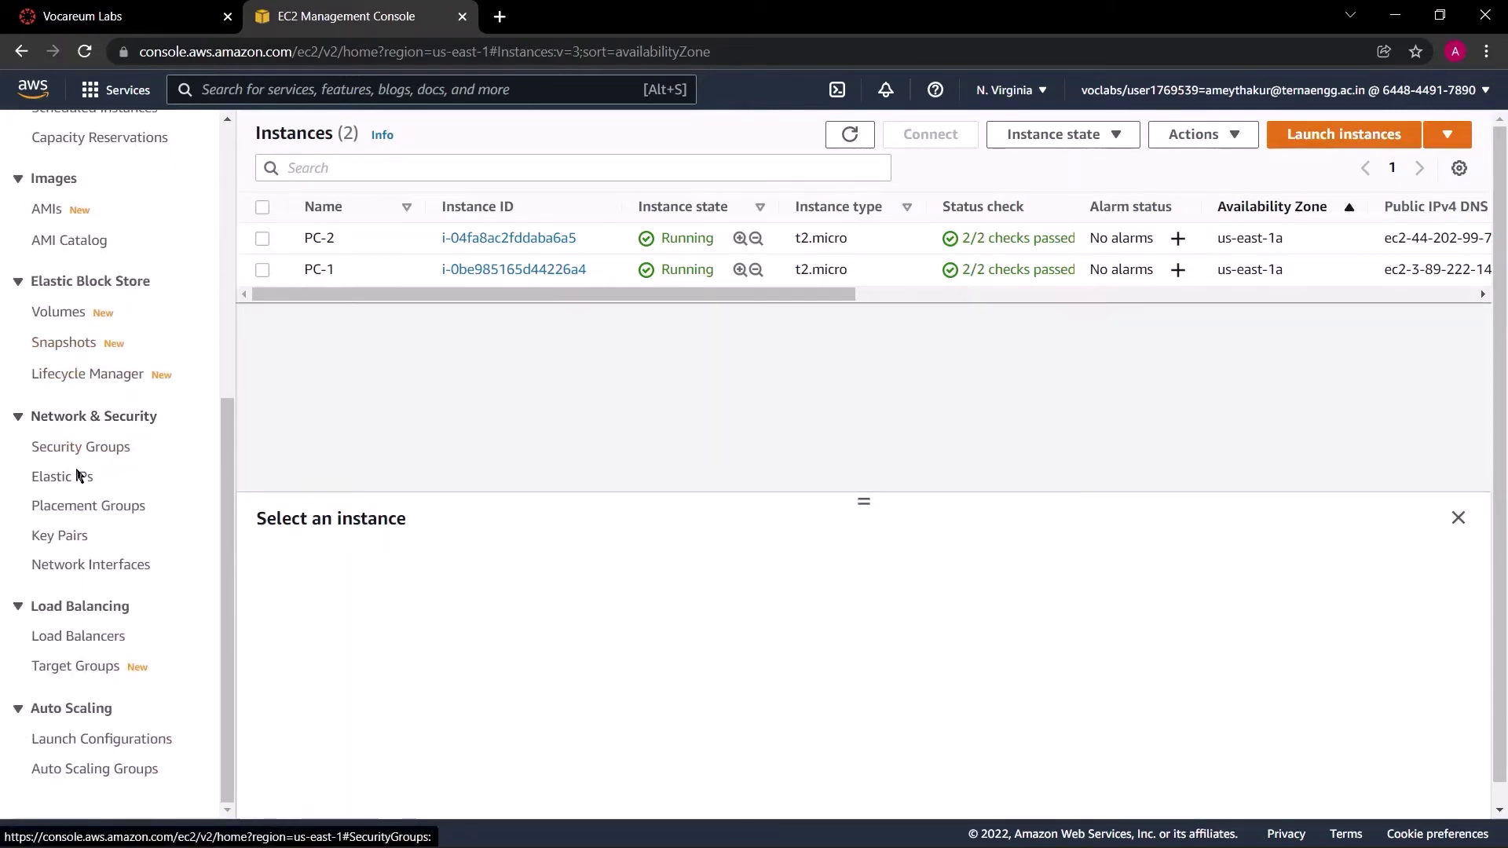
drag(33, 418, 158, 421)
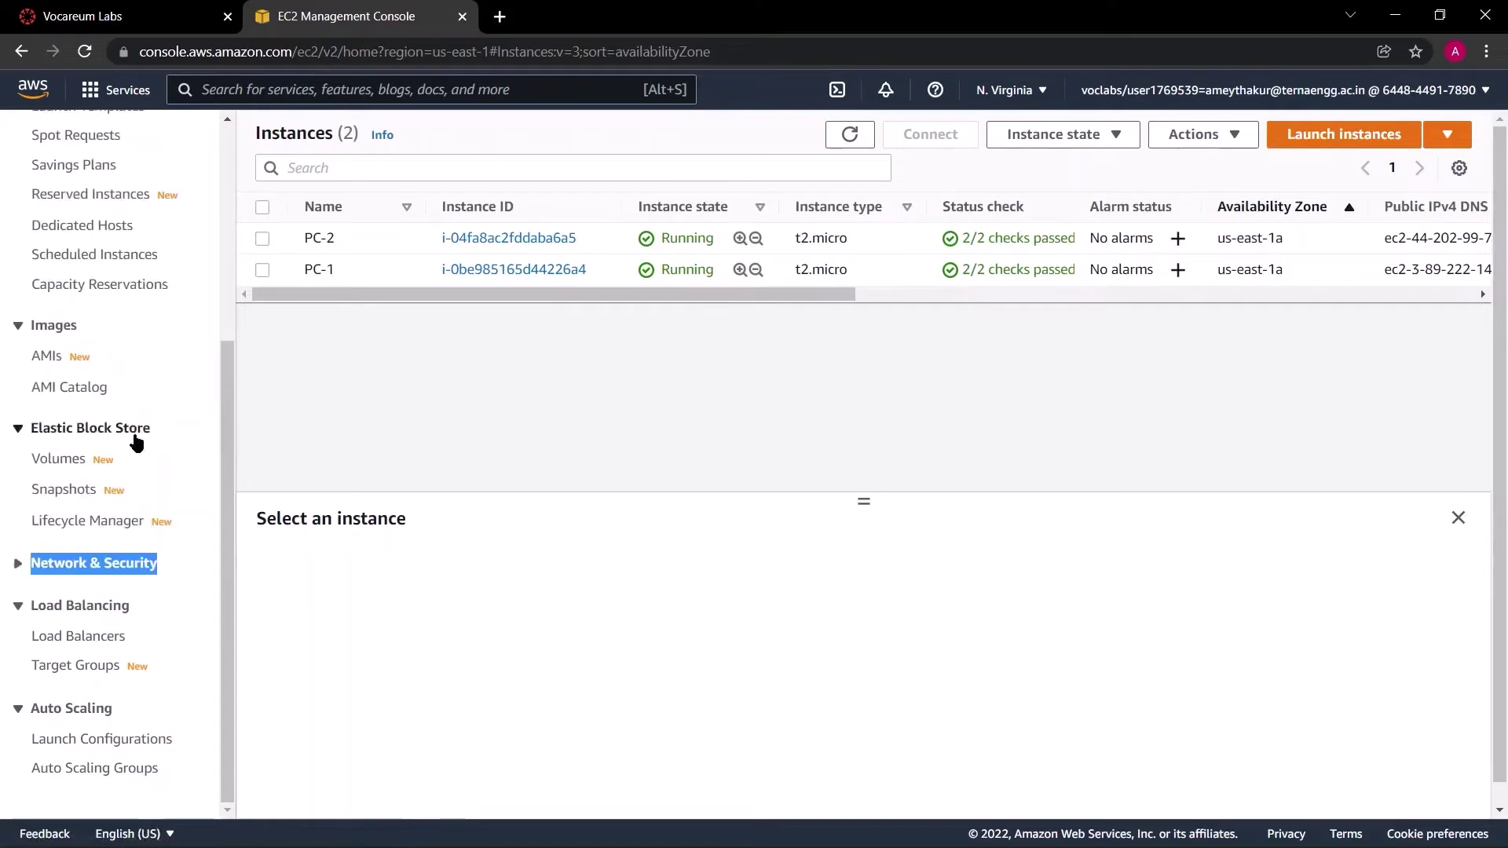
click(78, 563)
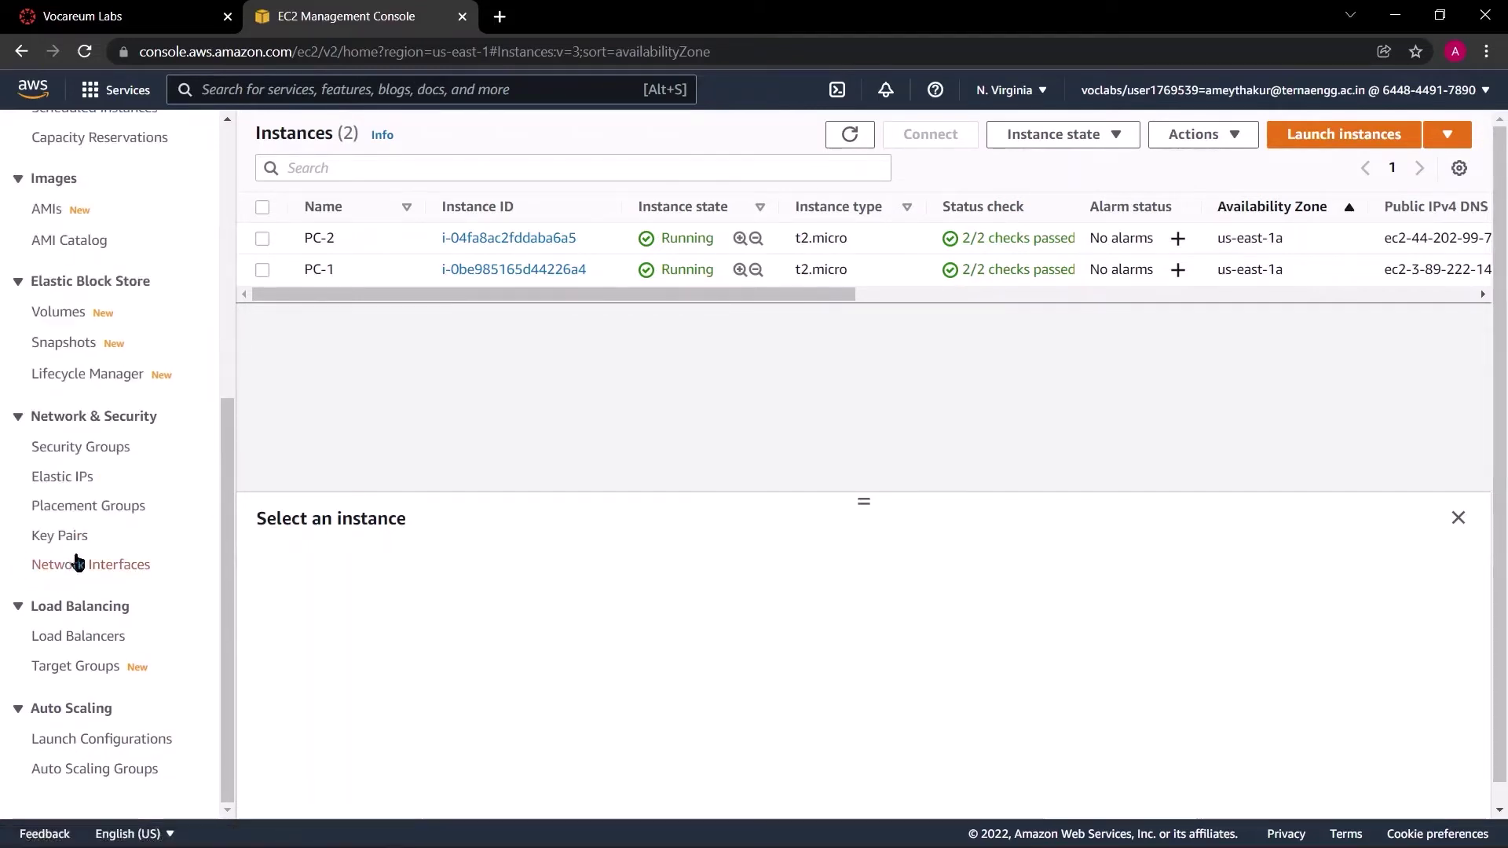
click(85, 449)
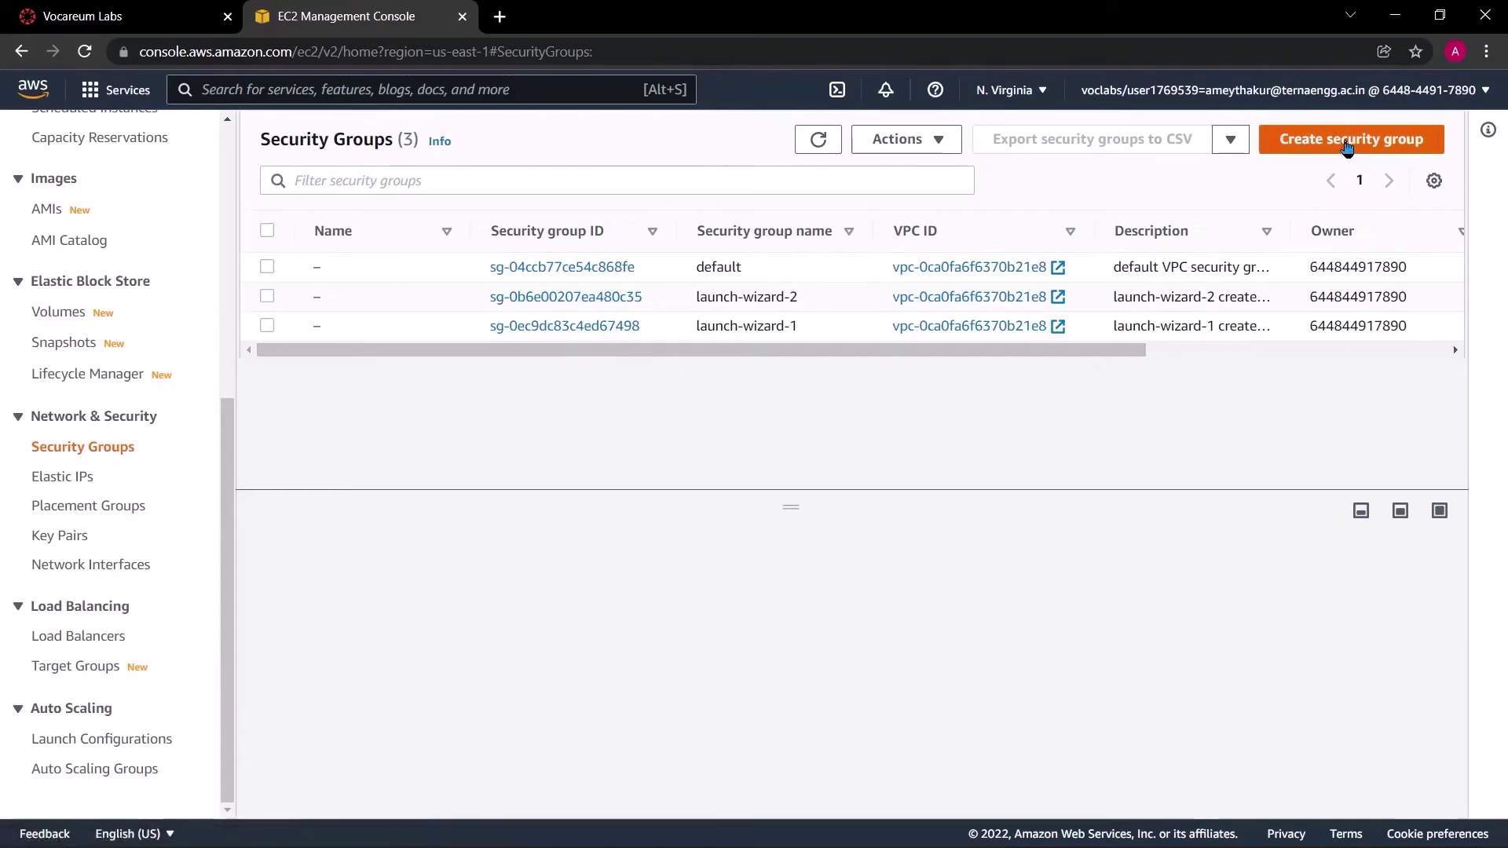
click(1348, 143)
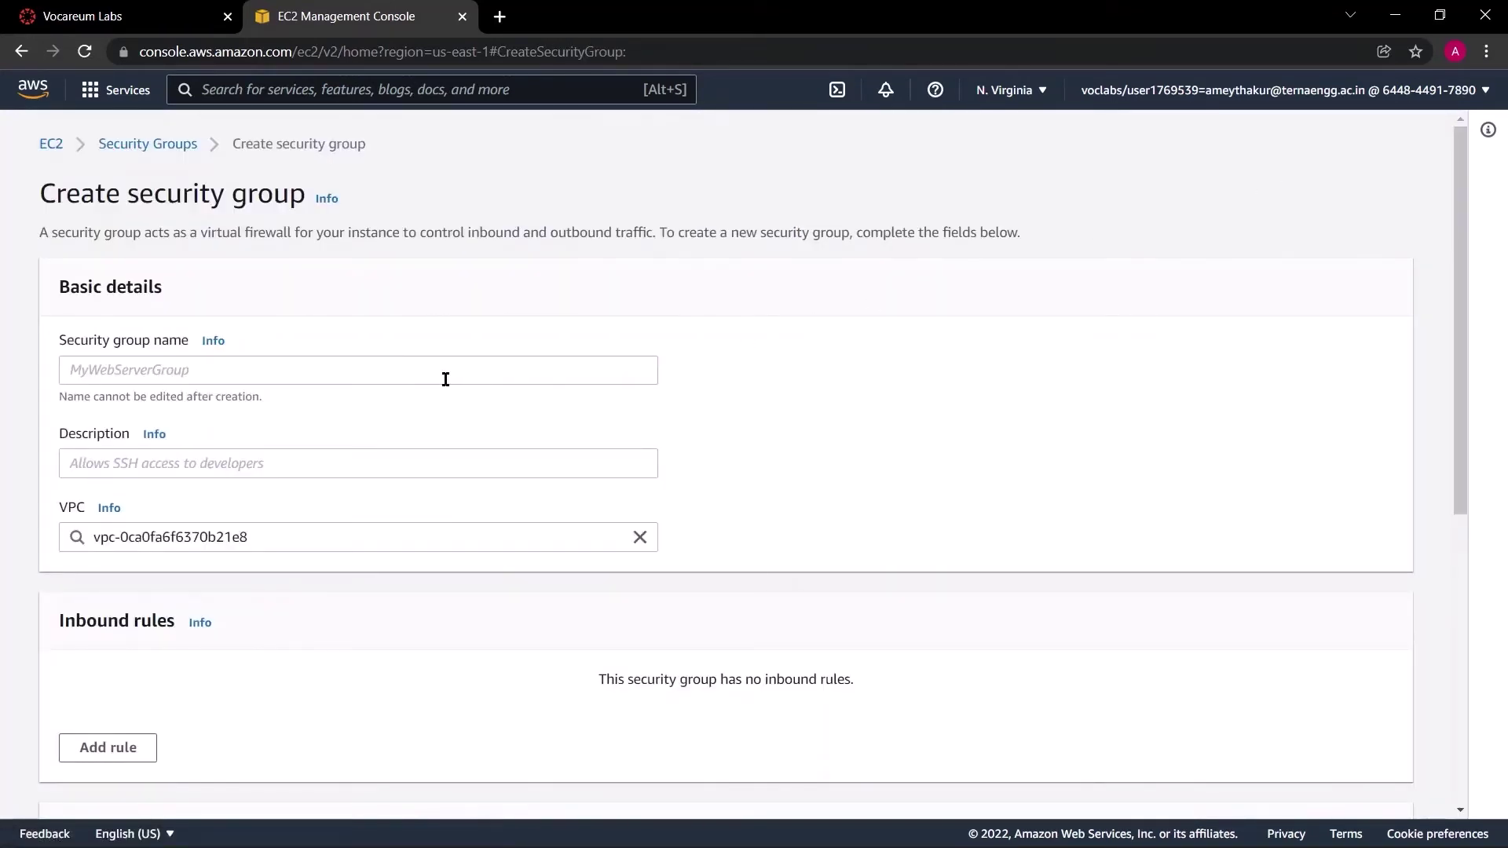
Step: Name the security group with the account owner's first name in capitals and enter the description "internet access"
click(409, 372)
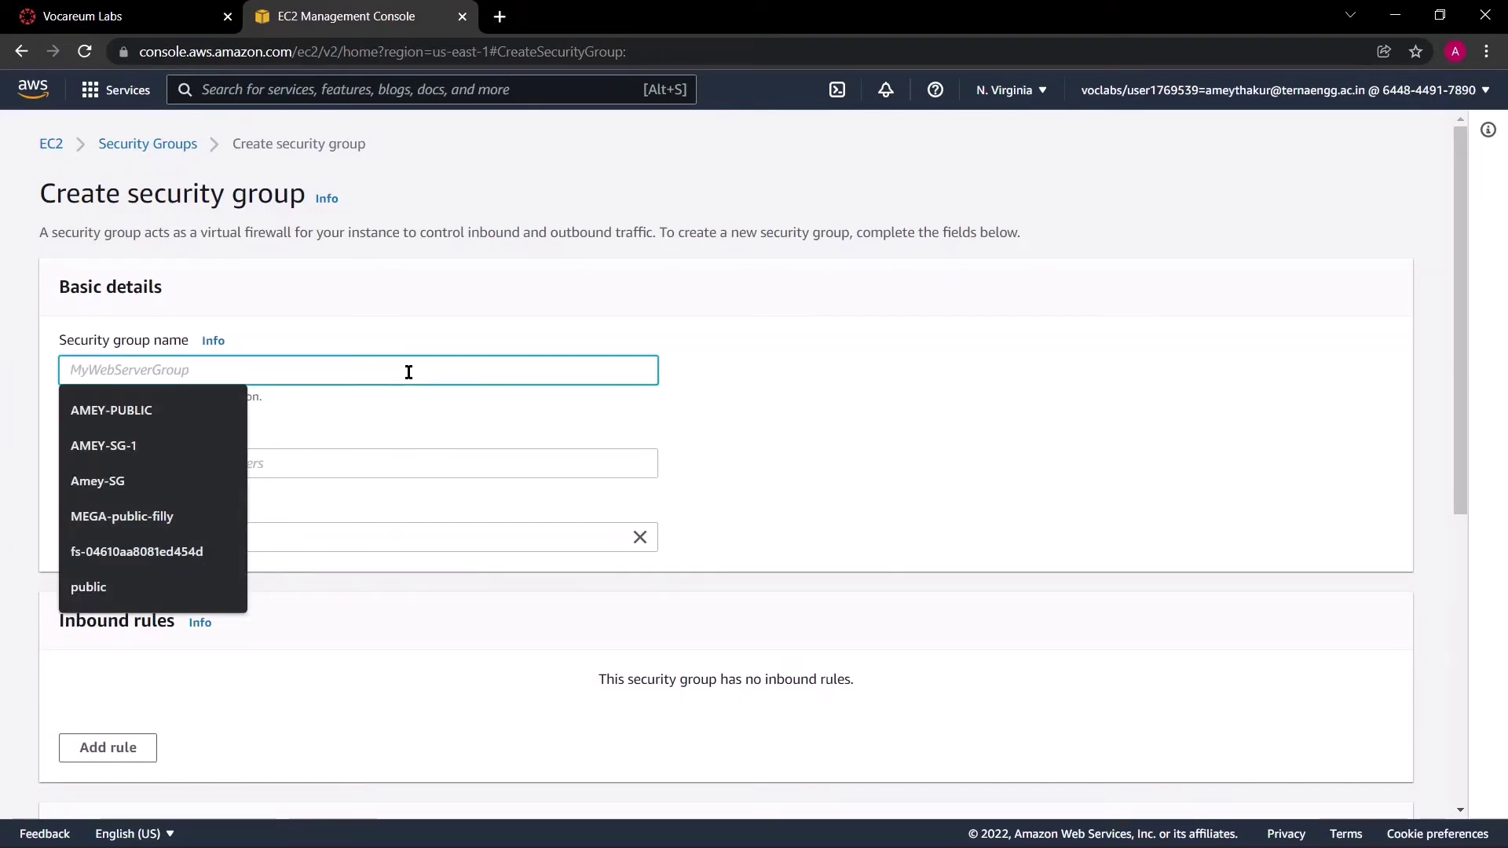
text(AMEY)
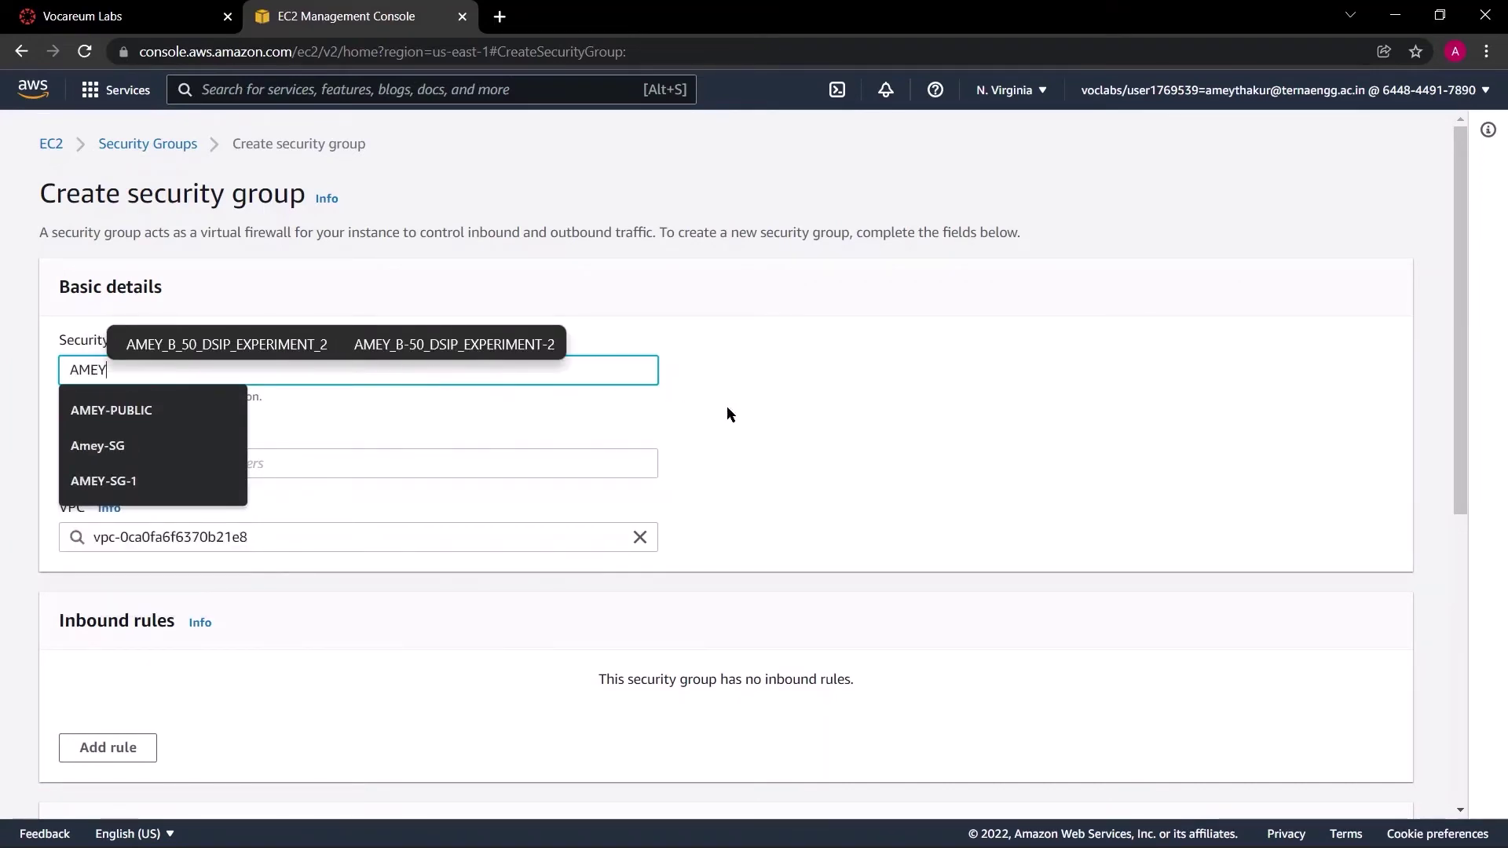
click(170, 466)
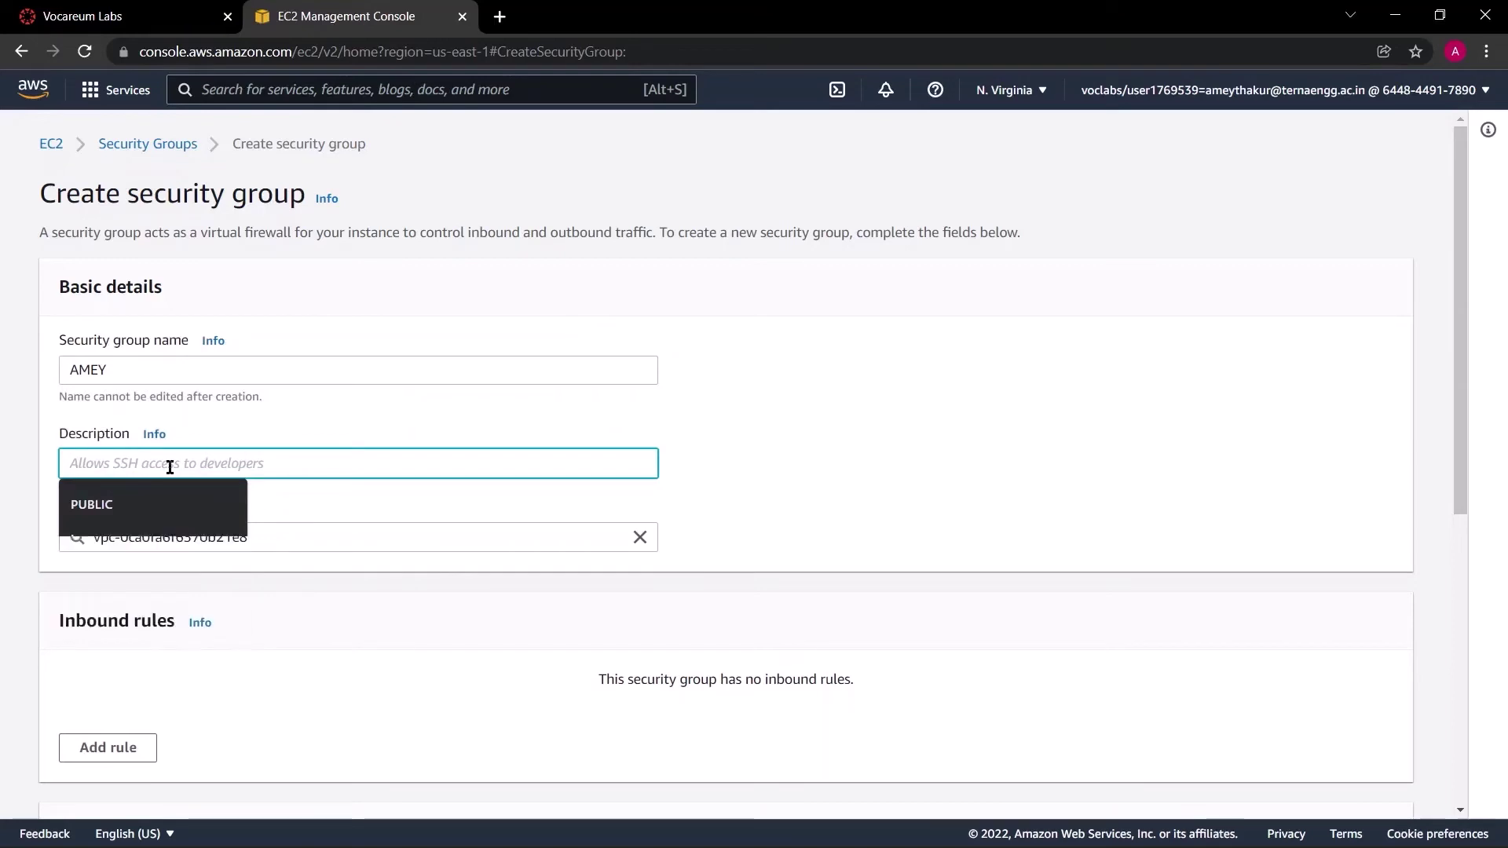
text(inter)
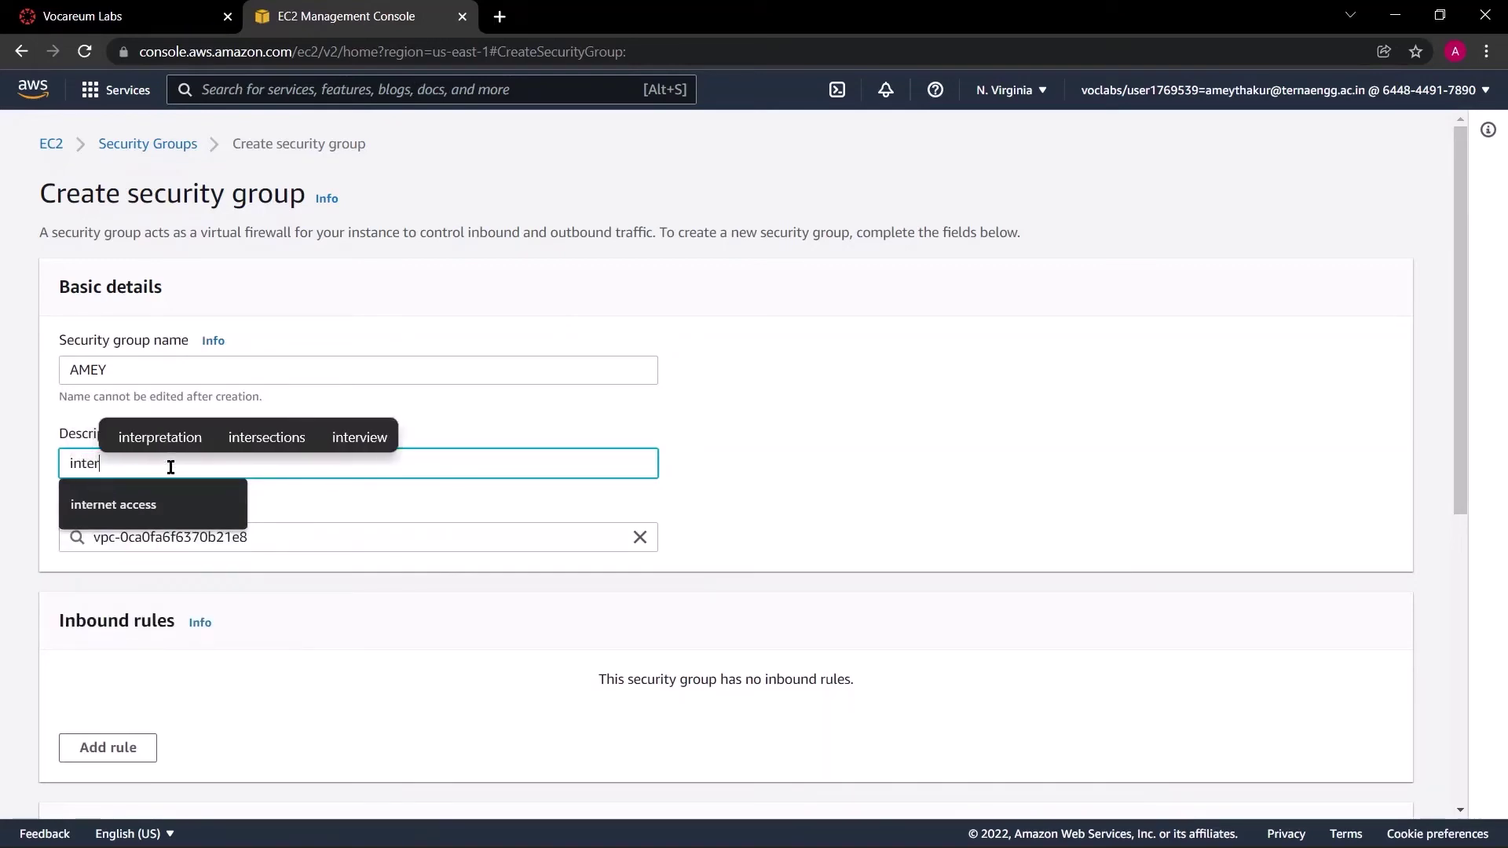
text(net access)
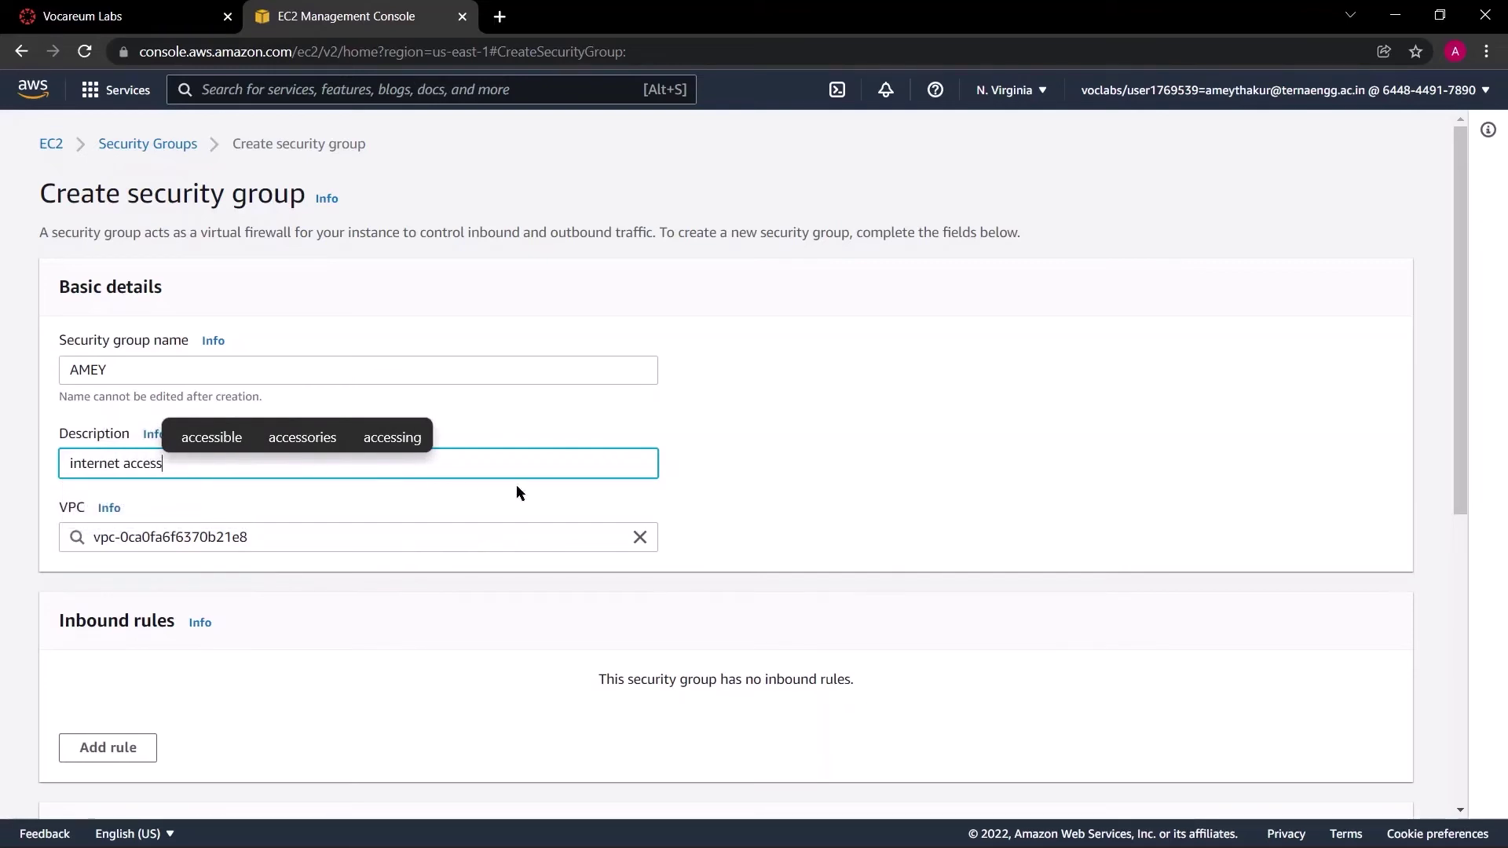
click(799, 461)
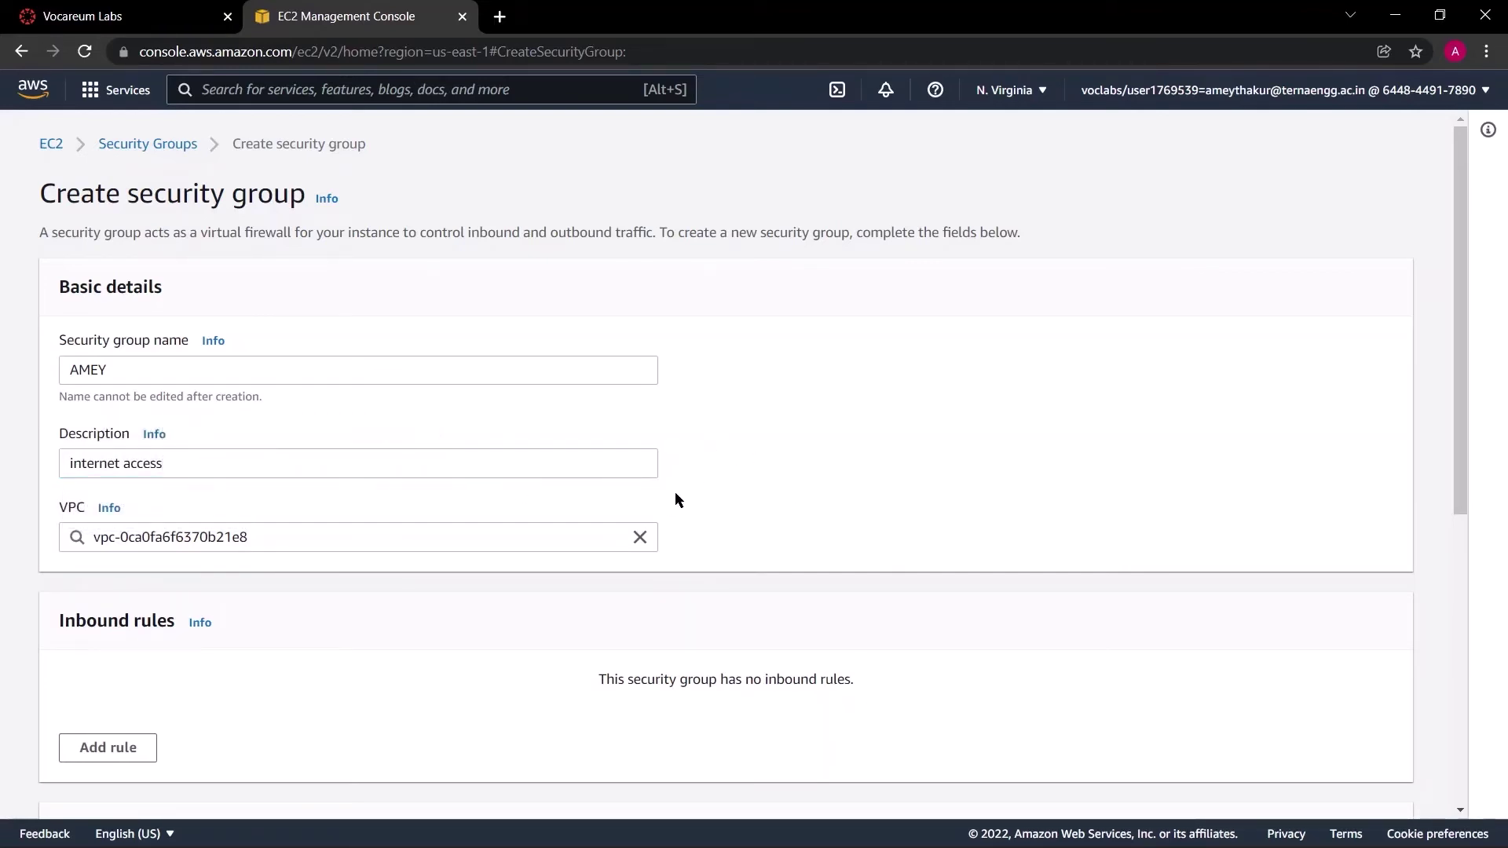
Step: Add an inbound HTTP rule with an anywhere source (0.0.0.0/0) and create the security group
scroll(675, 499, down, 1)
click(133, 655)
click(143, 609)
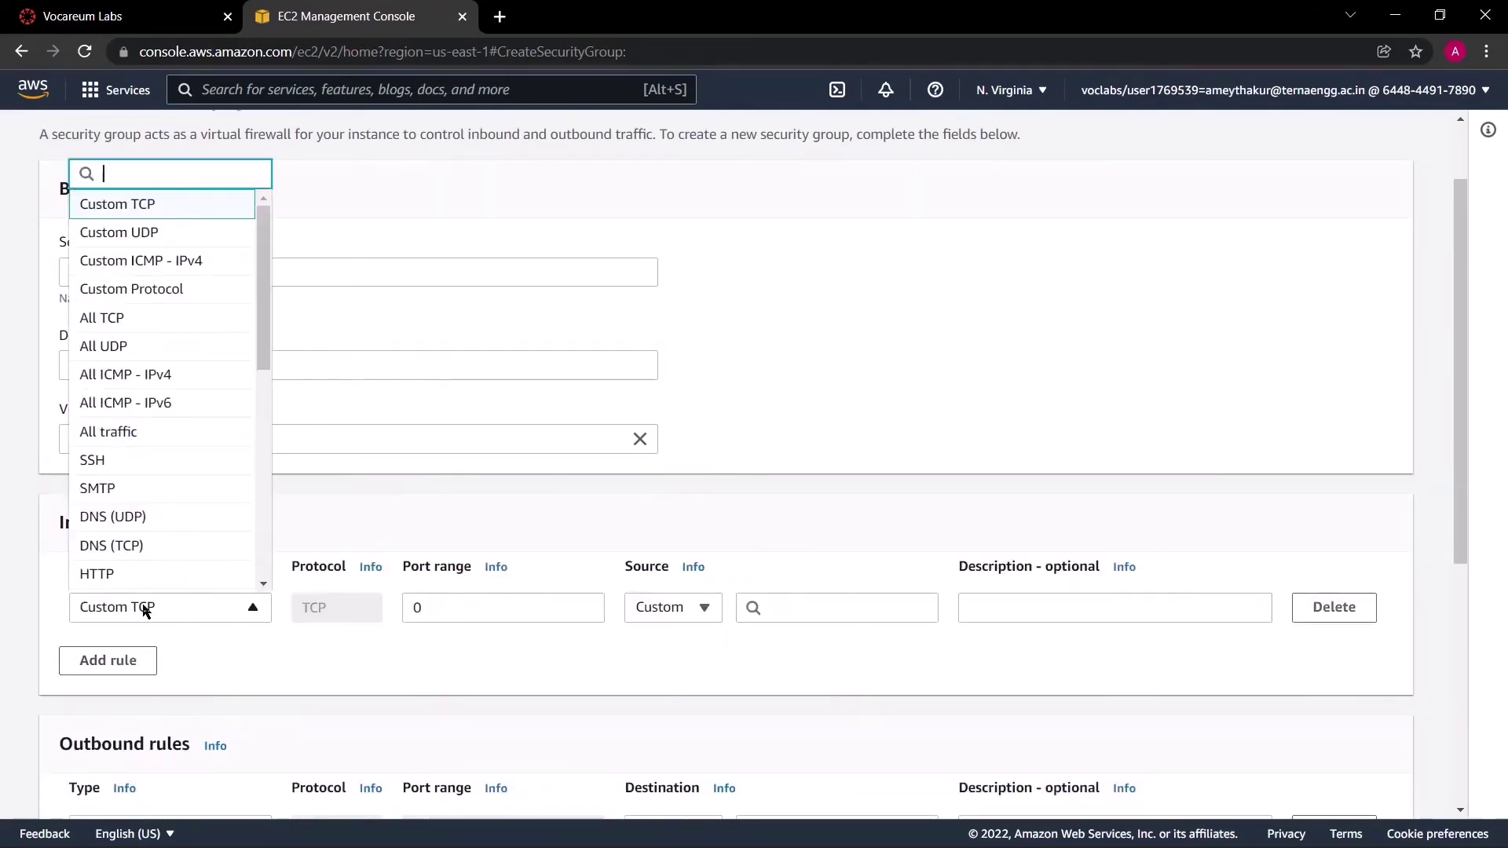
click(138, 578)
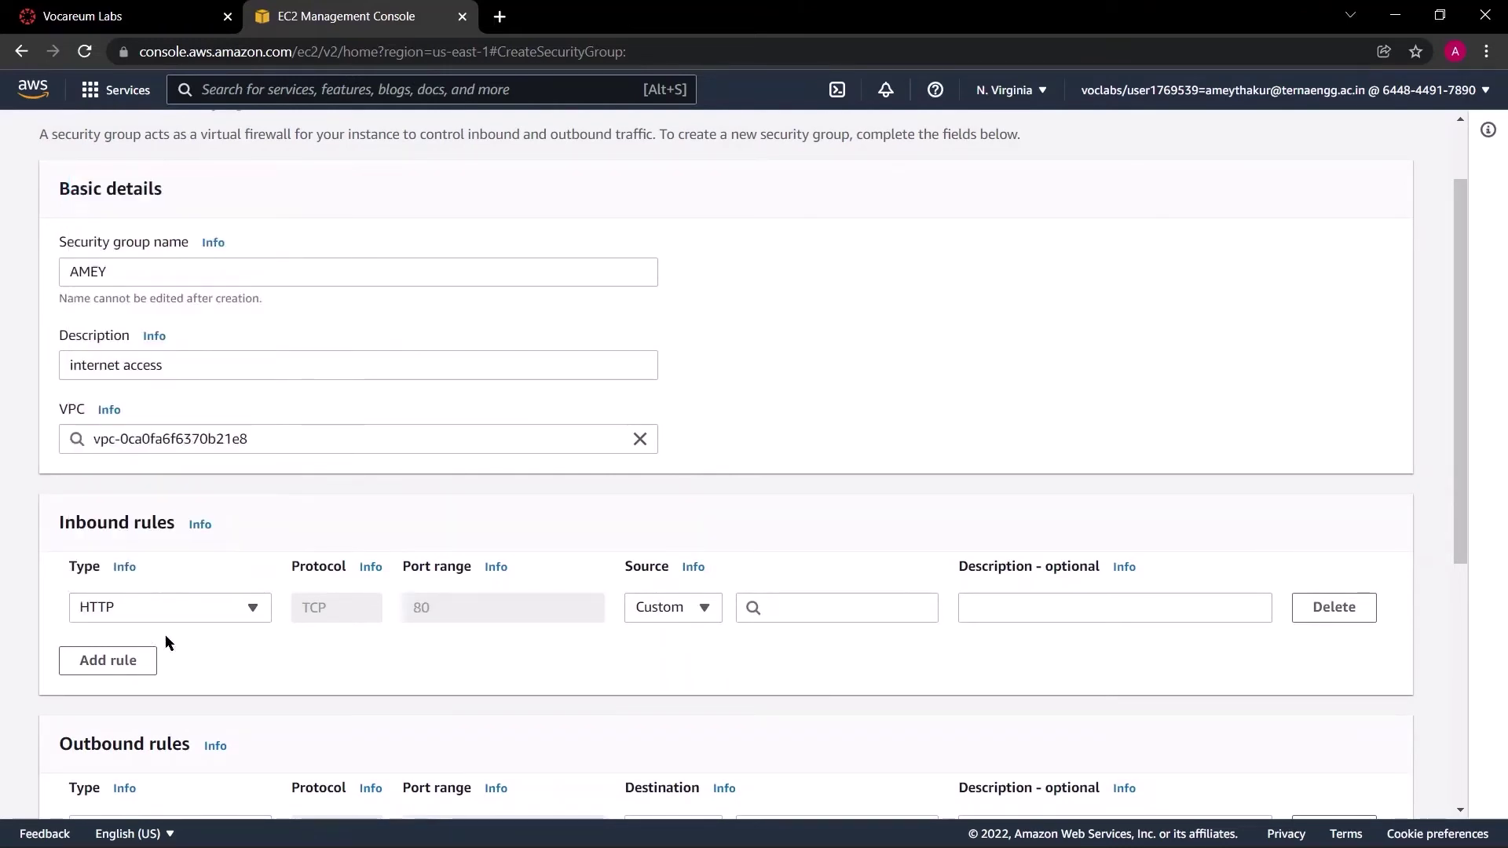
scroll(188, 623, down, 1)
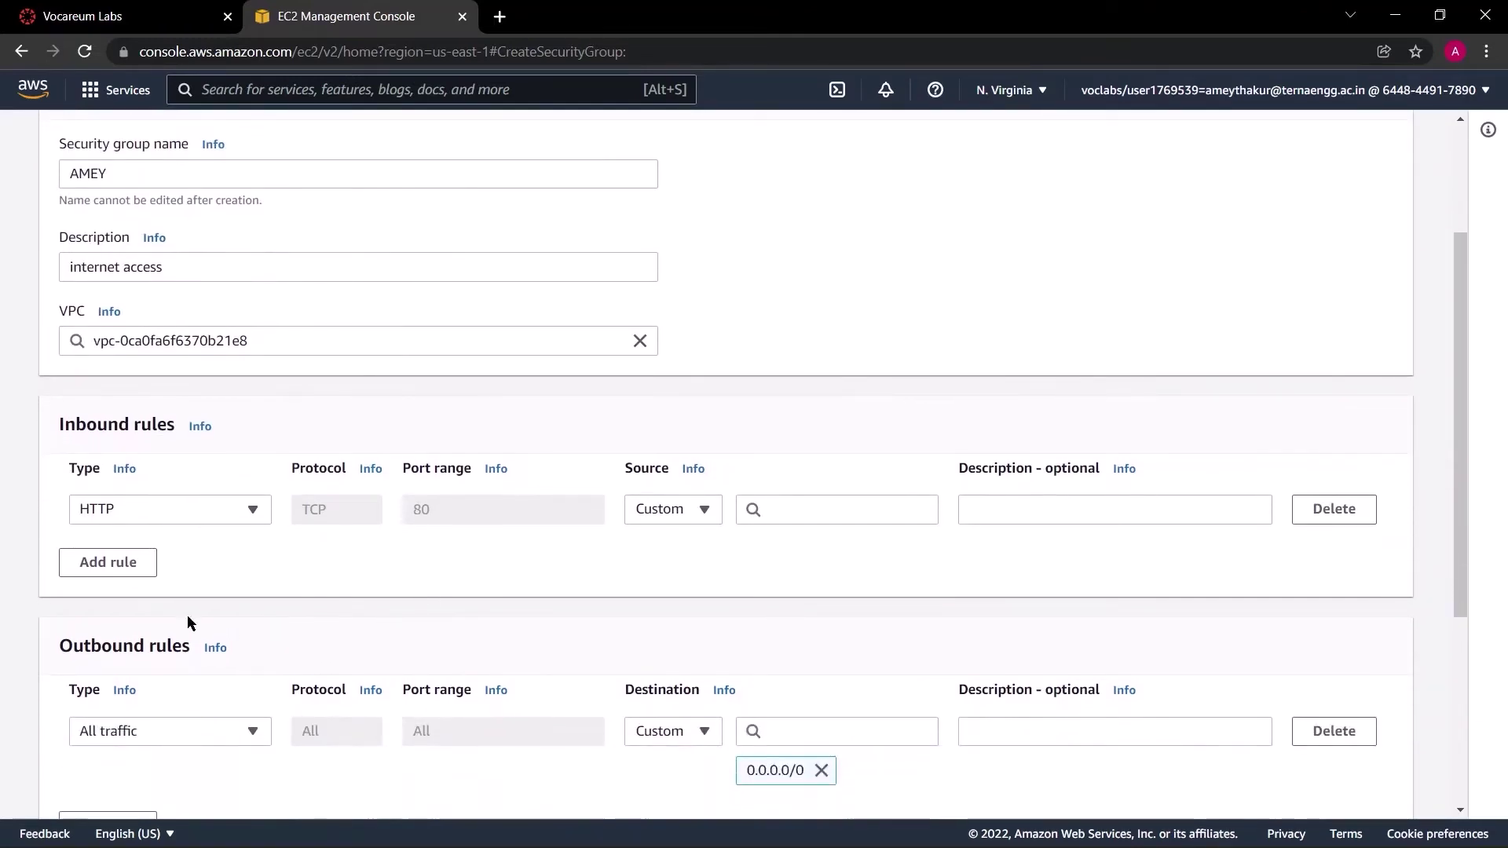
click(656, 509)
click(670, 582)
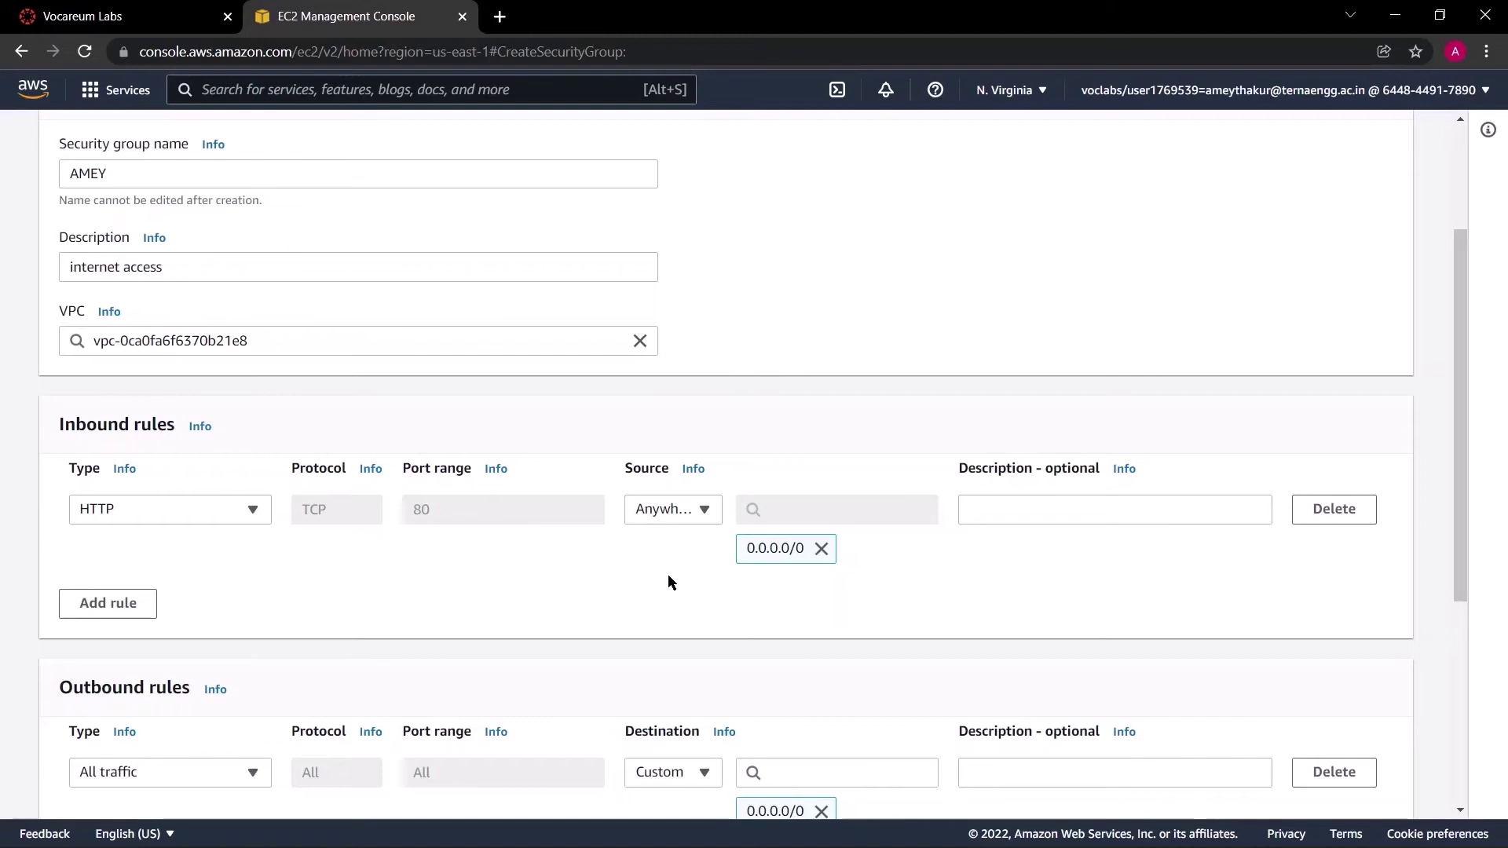
scroll(1133, 591, down, 3)
scroll(1134, 581, down, 3)
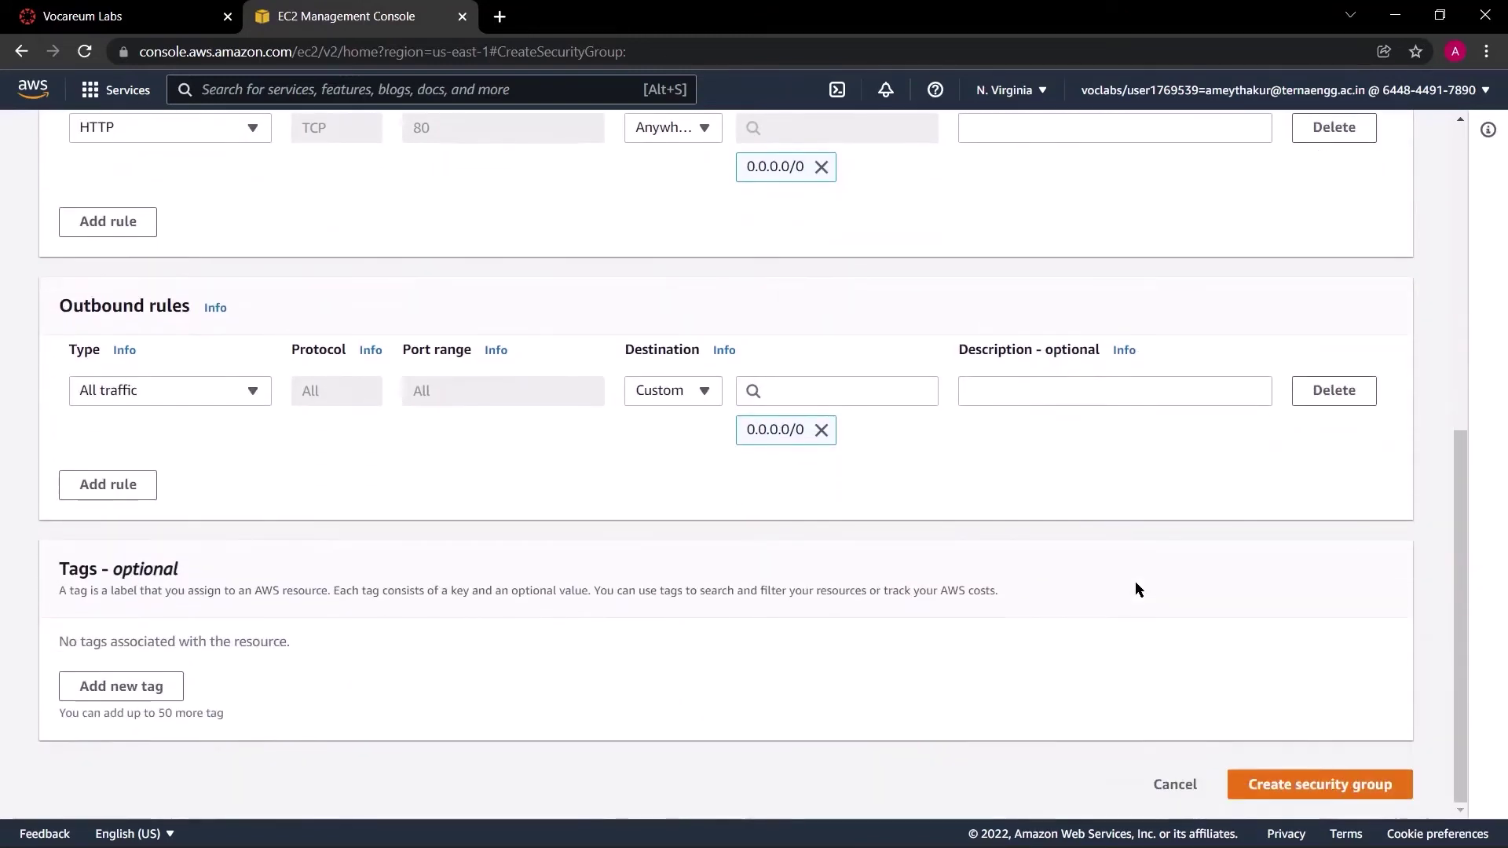
click(1366, 785)
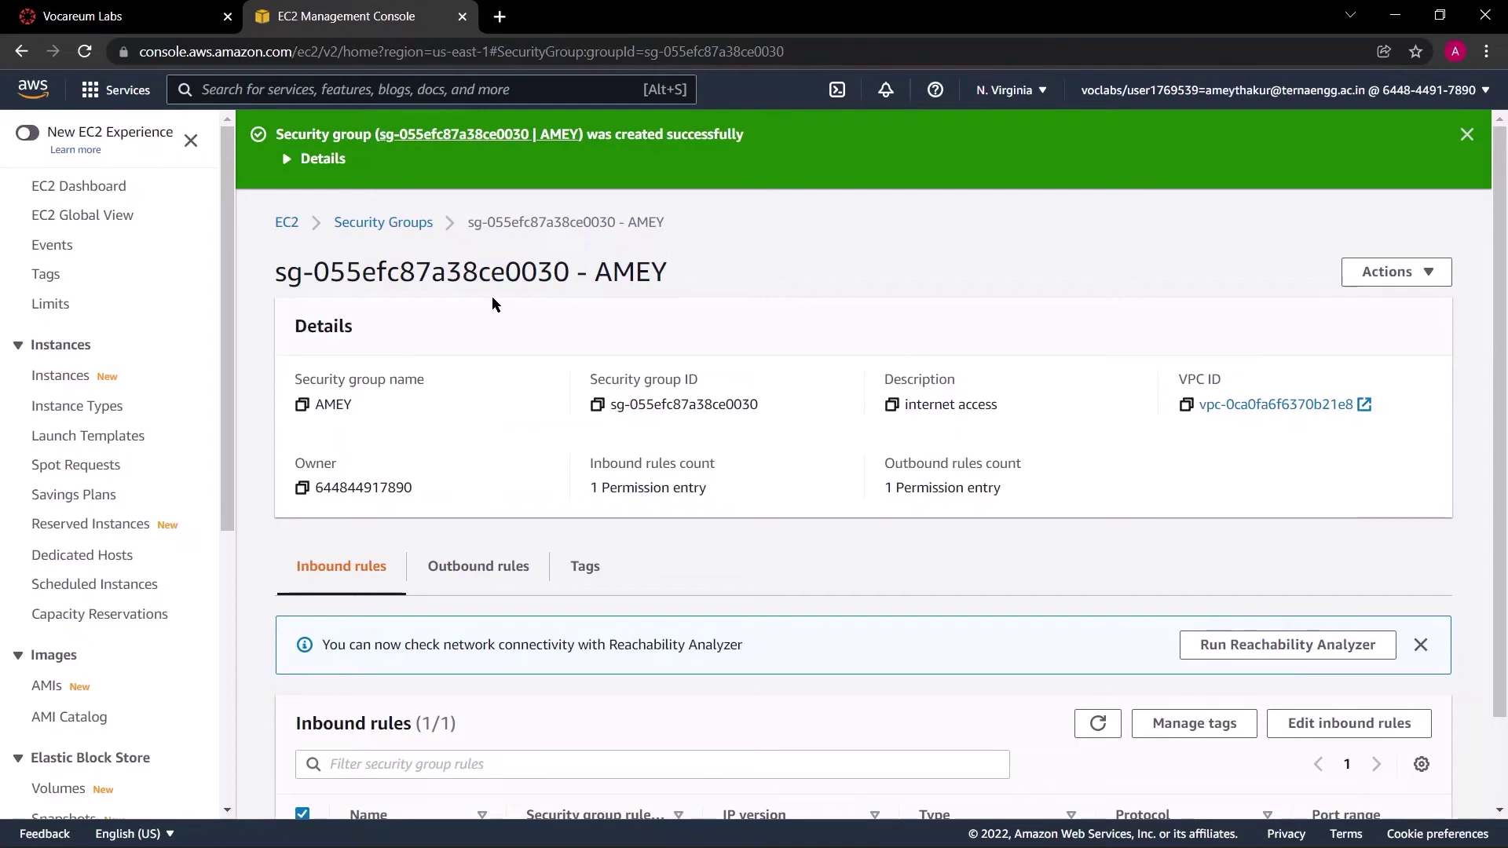
Step: Examine the new "internet access" security group's ID and details from the security groups list
click(402, 237)
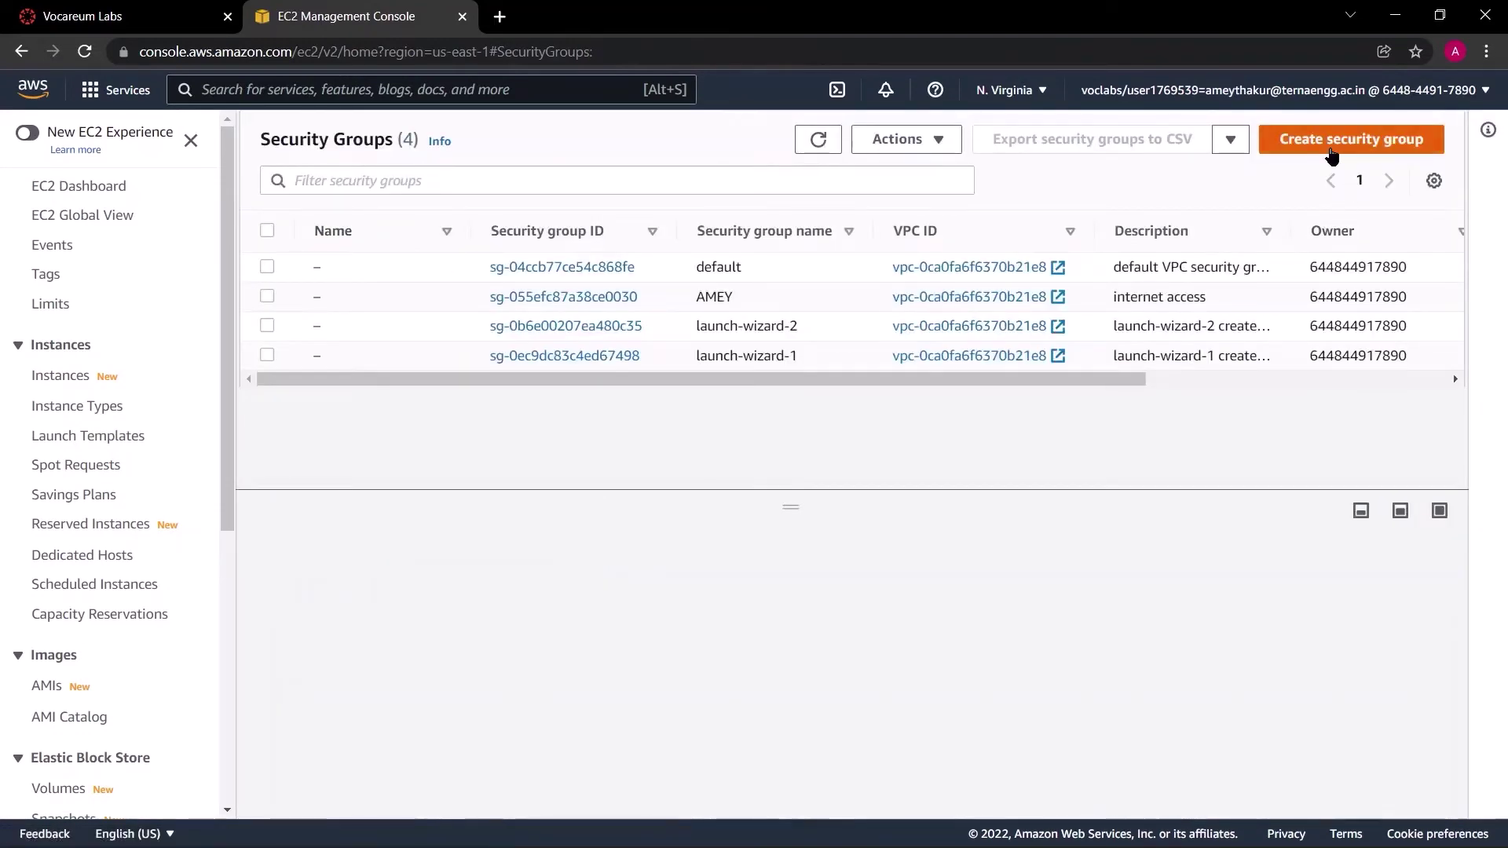
click(1328, 149)
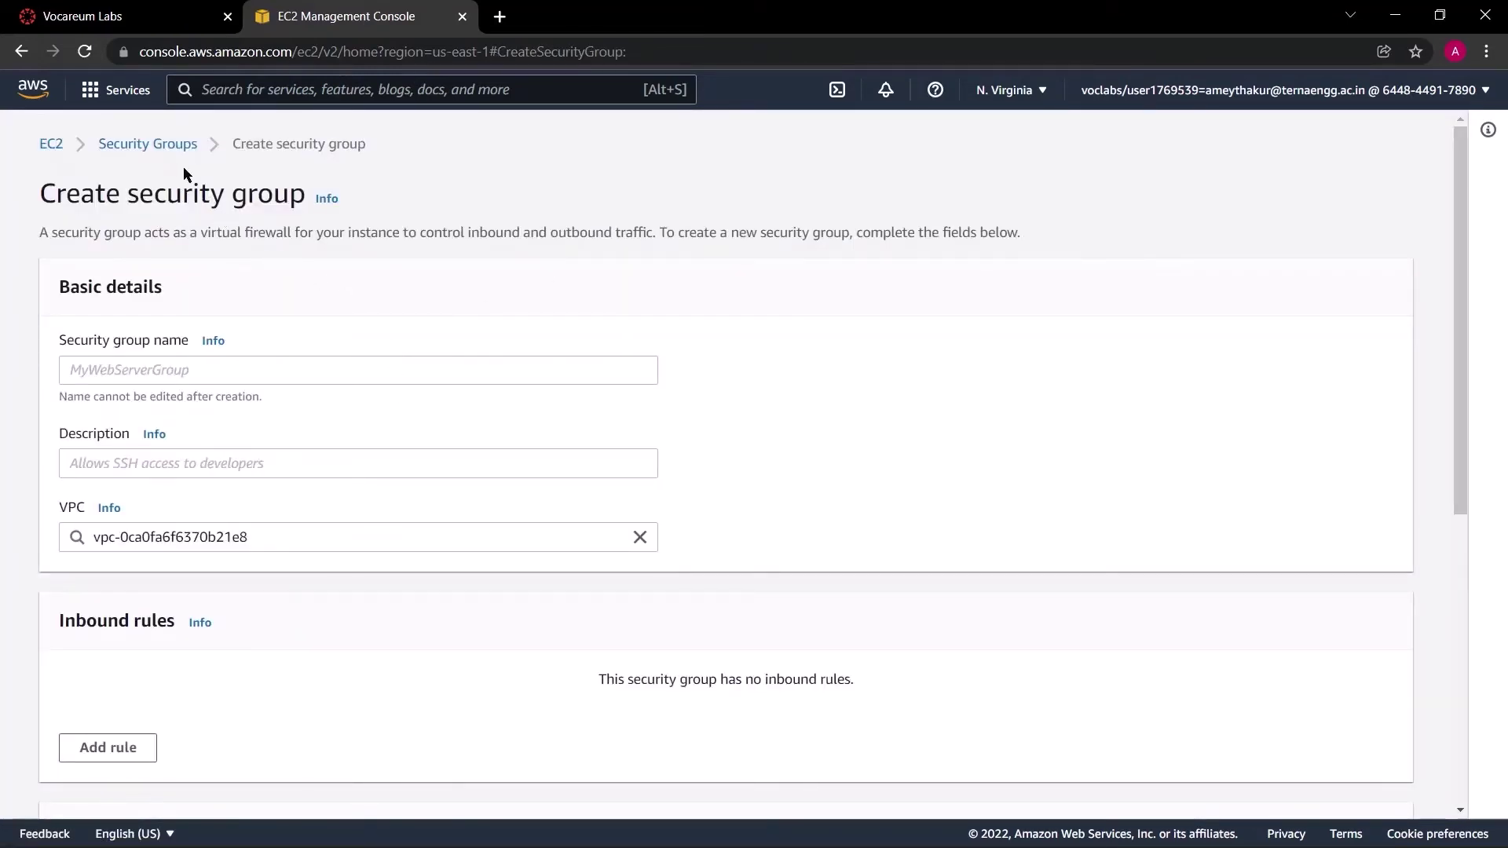
click(173, 146)
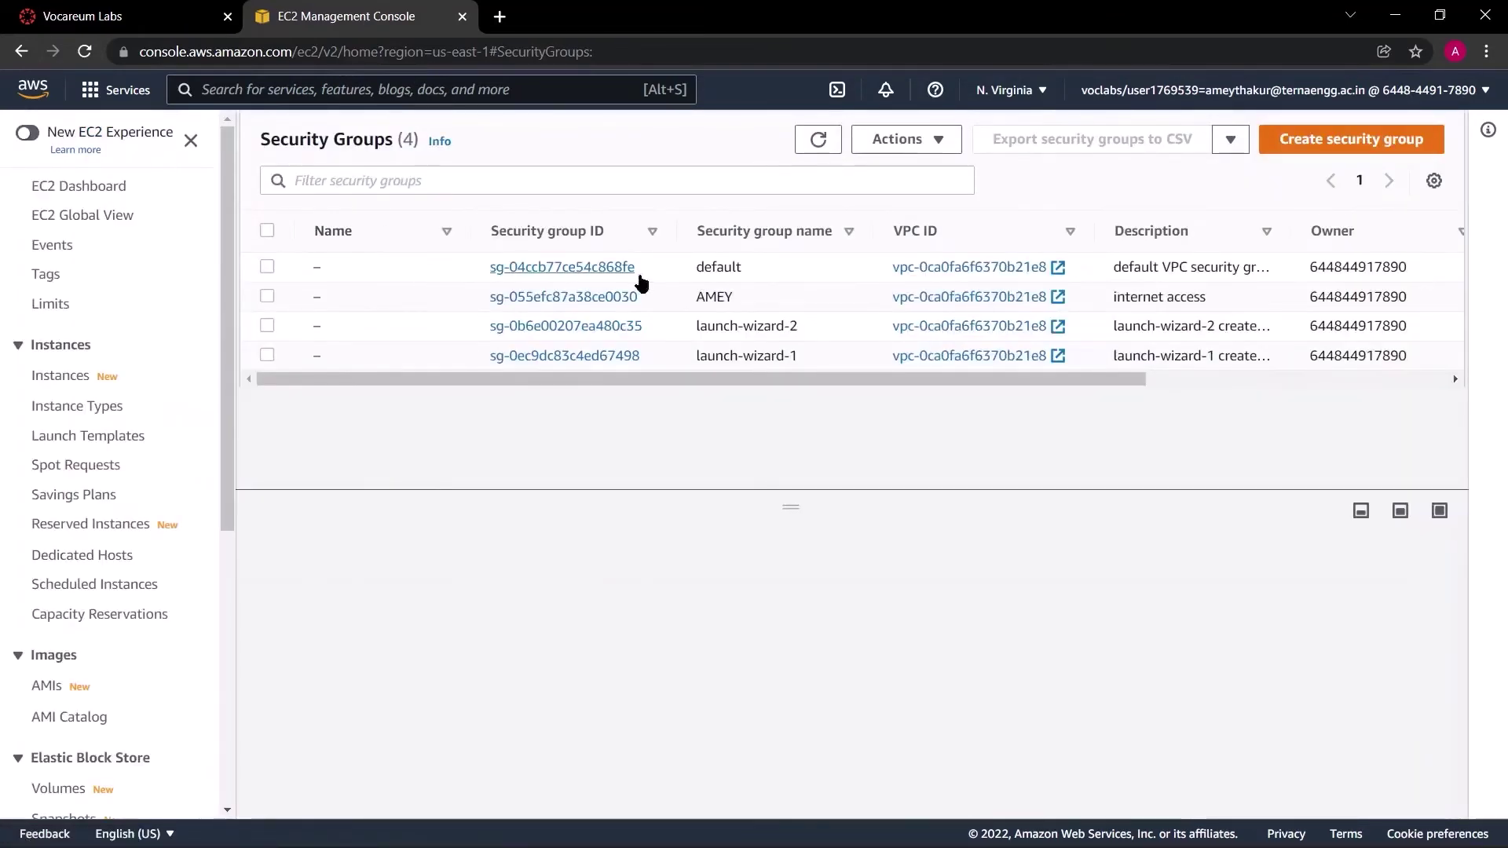
drag(739, 303, 489, 297)
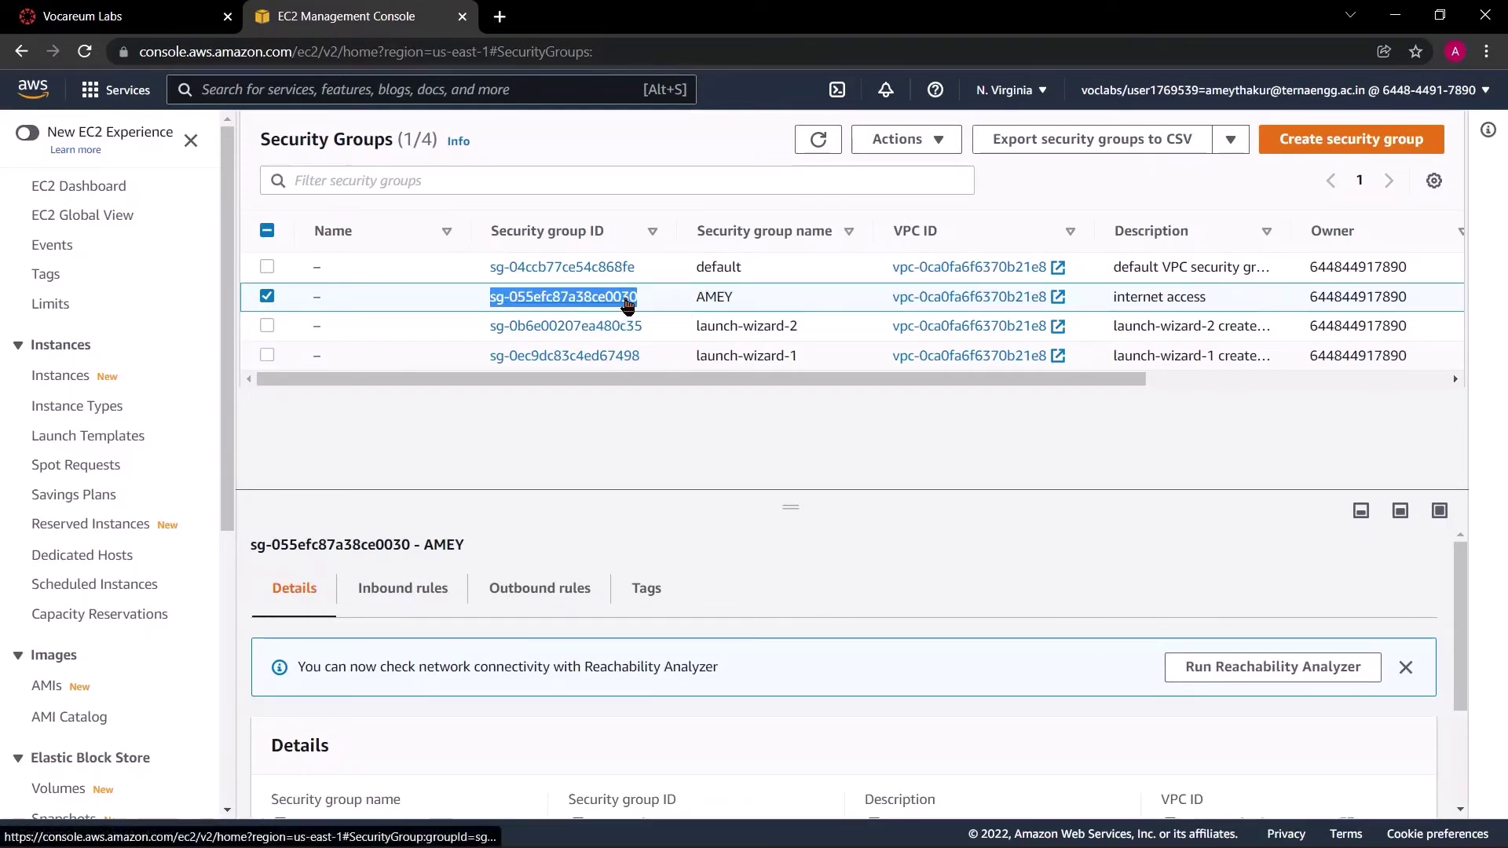
click(632, 301)
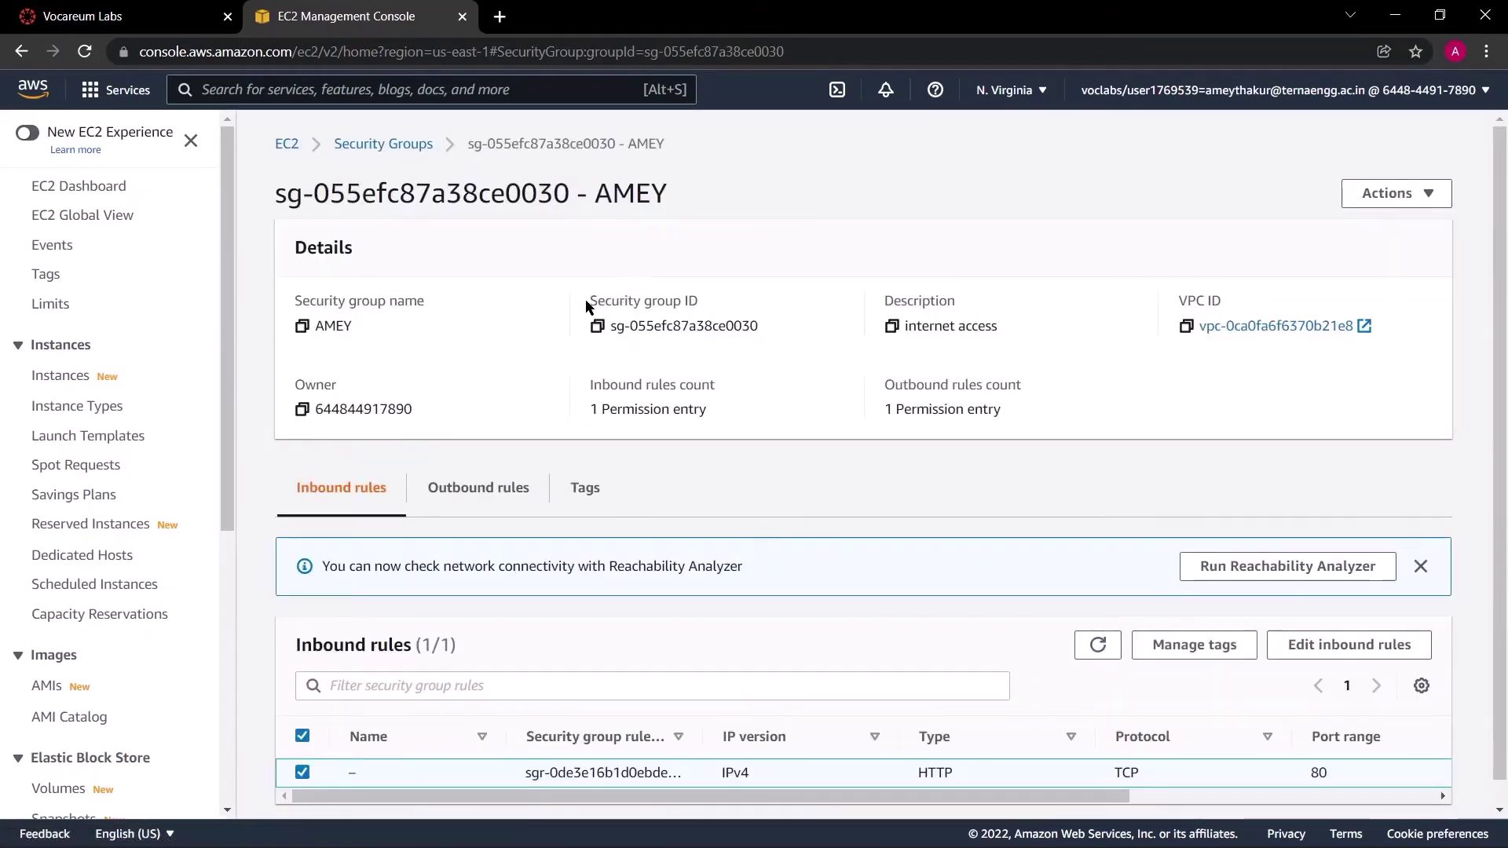
drag(586, 300, 739, 316)
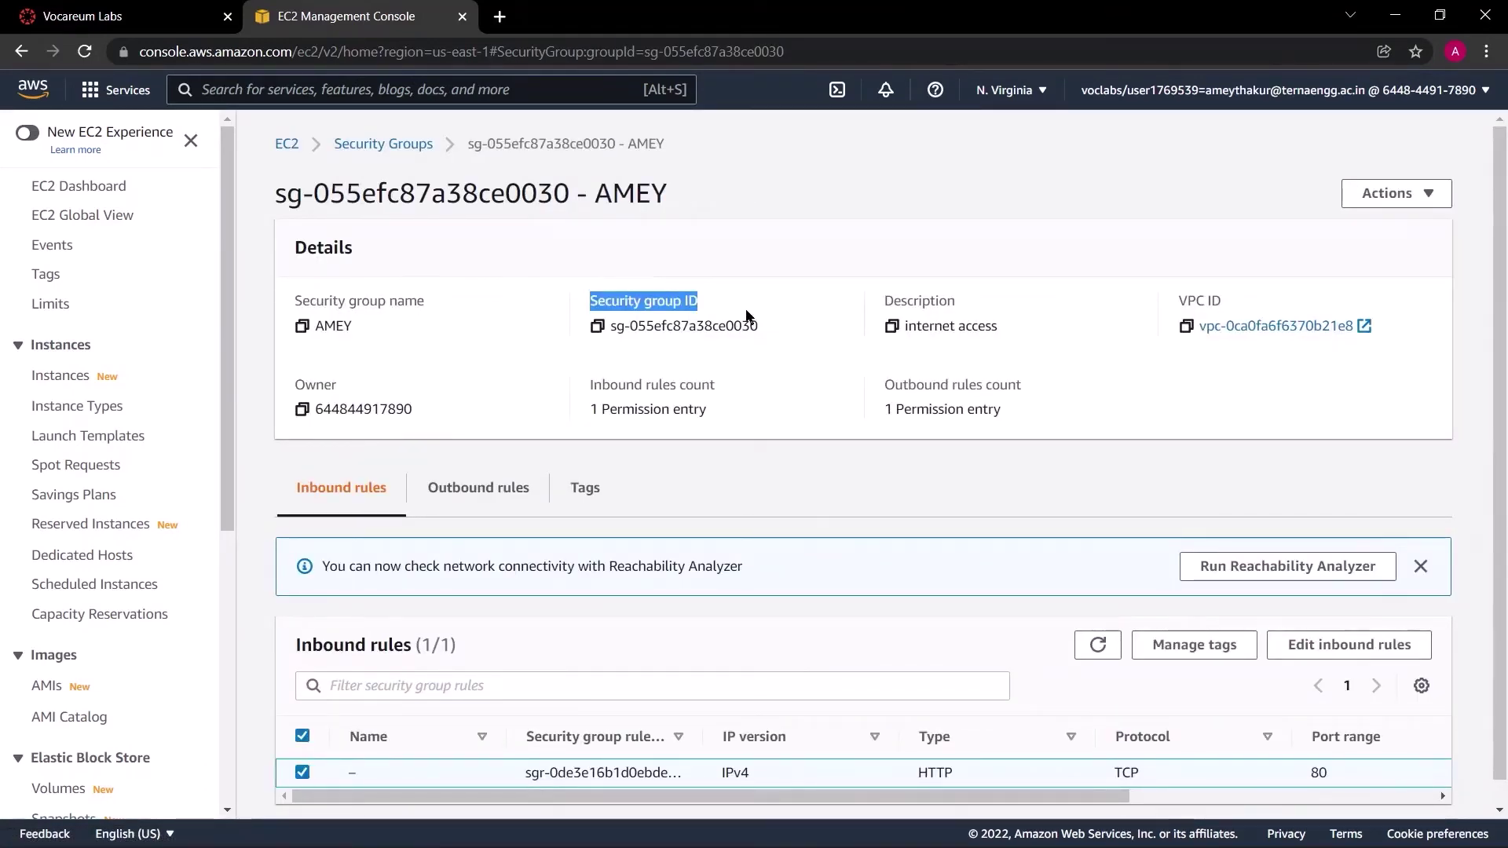
click(415, 149)
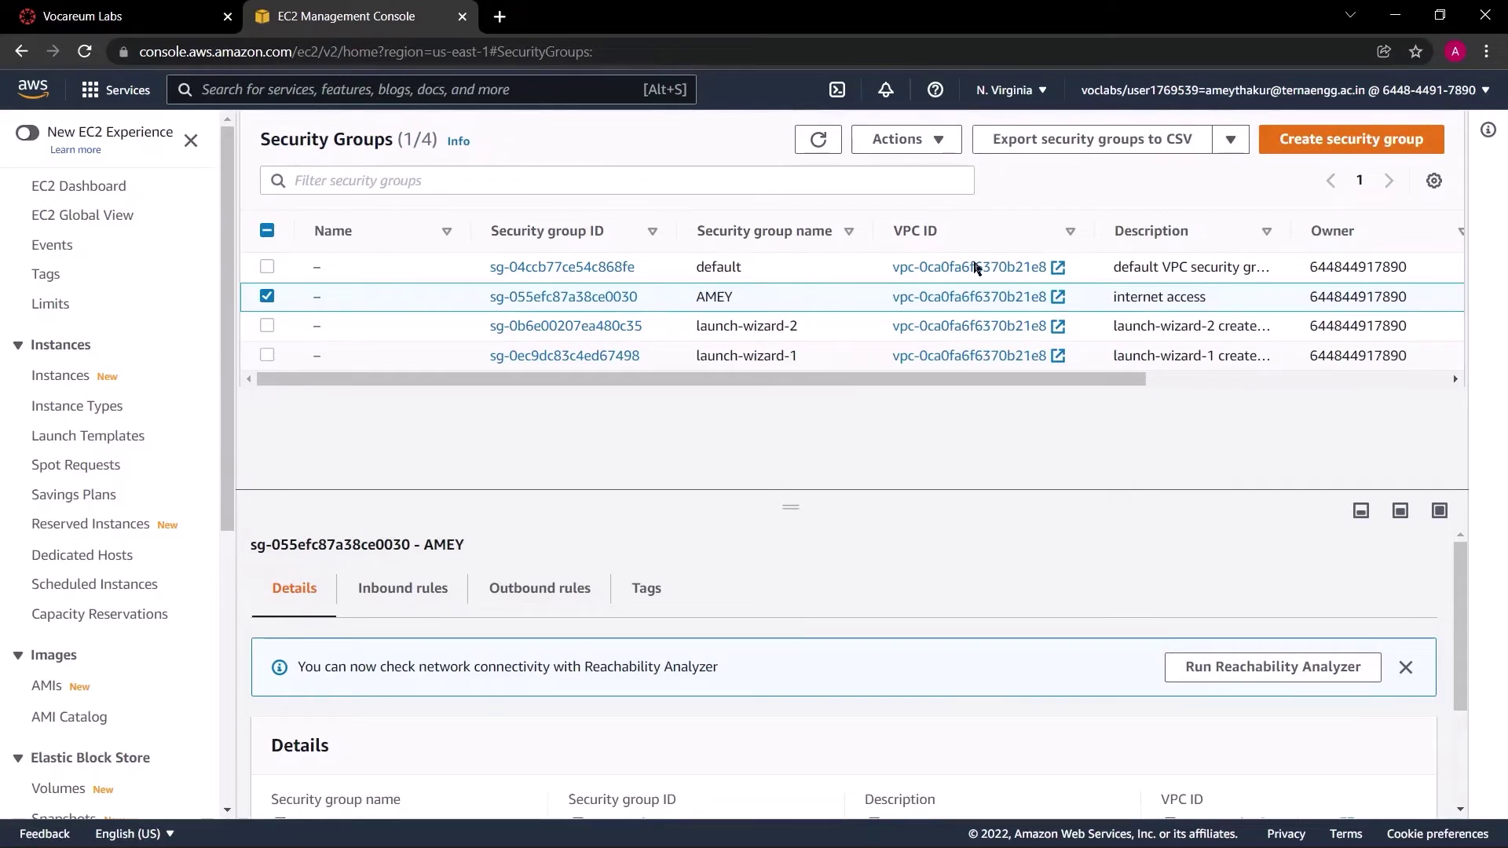
Step: Start a second security group, named with the owner's first name in capitals plus "-2", with the description "SSH"
click(1331, 149)
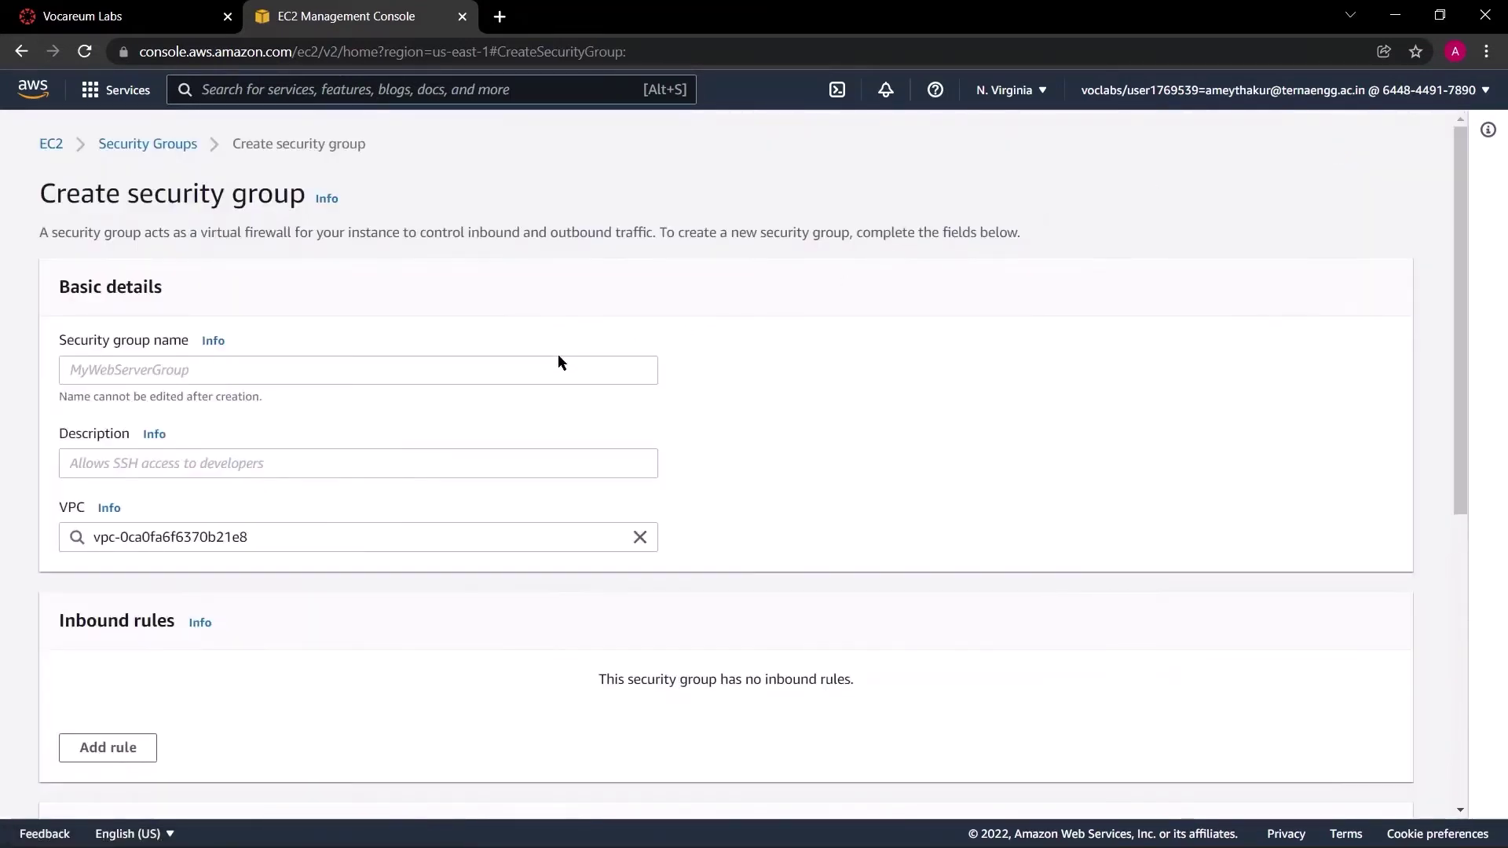
click(326, 375)
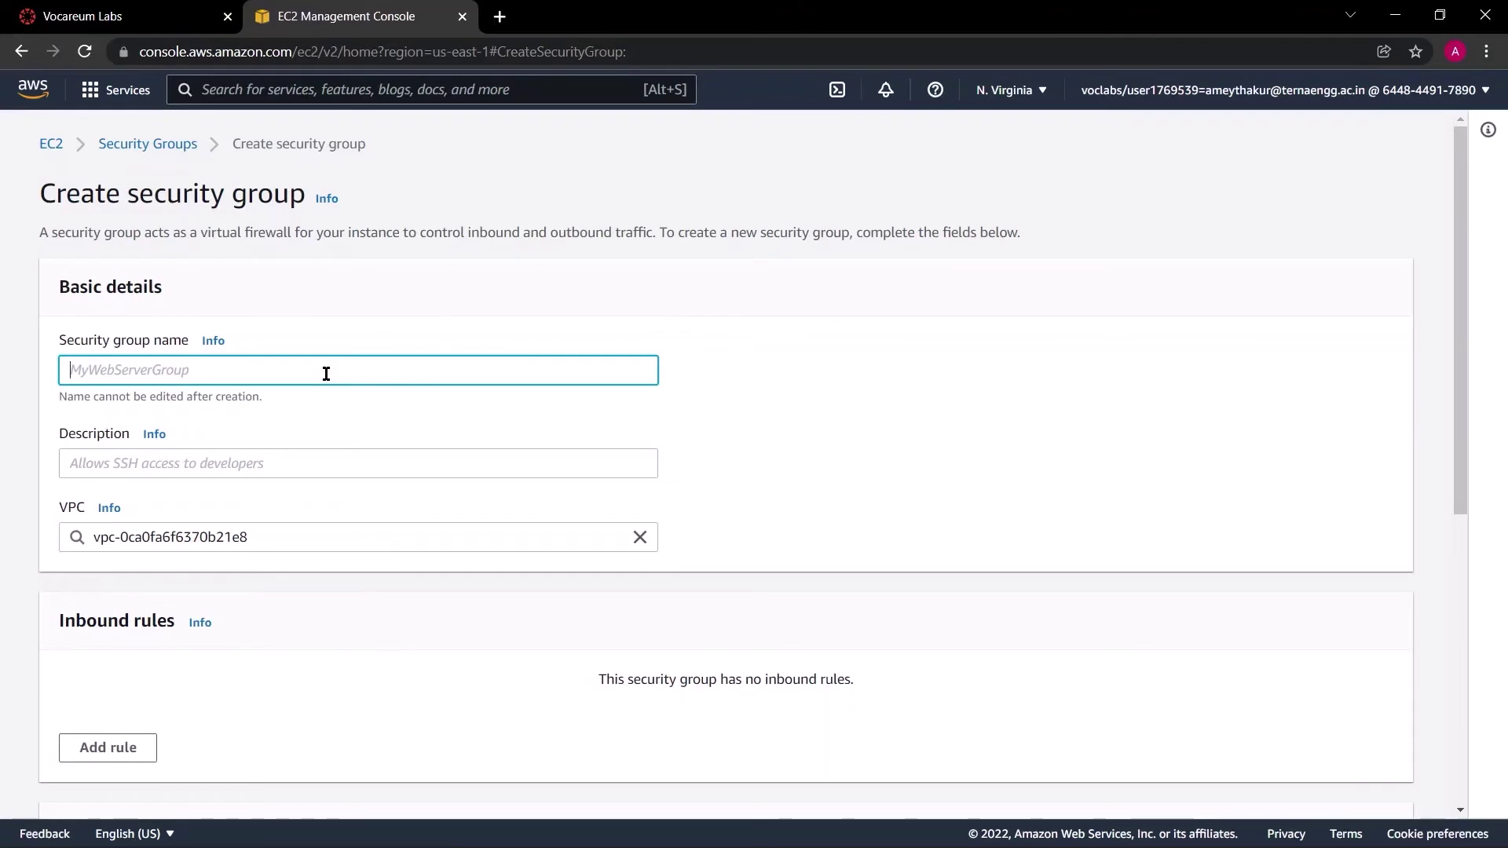
text(AMEY)
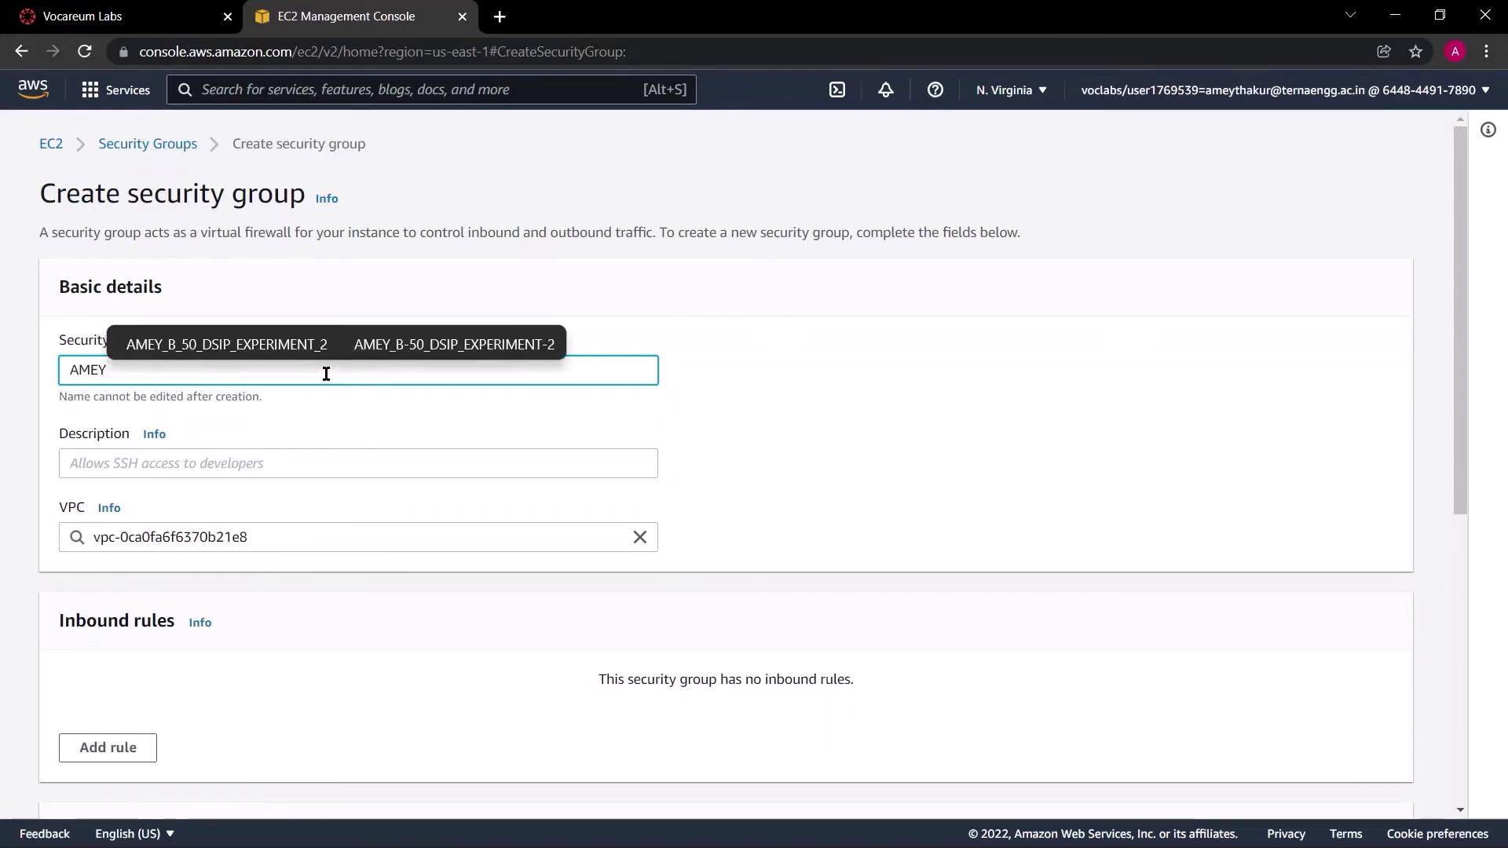
text(2)
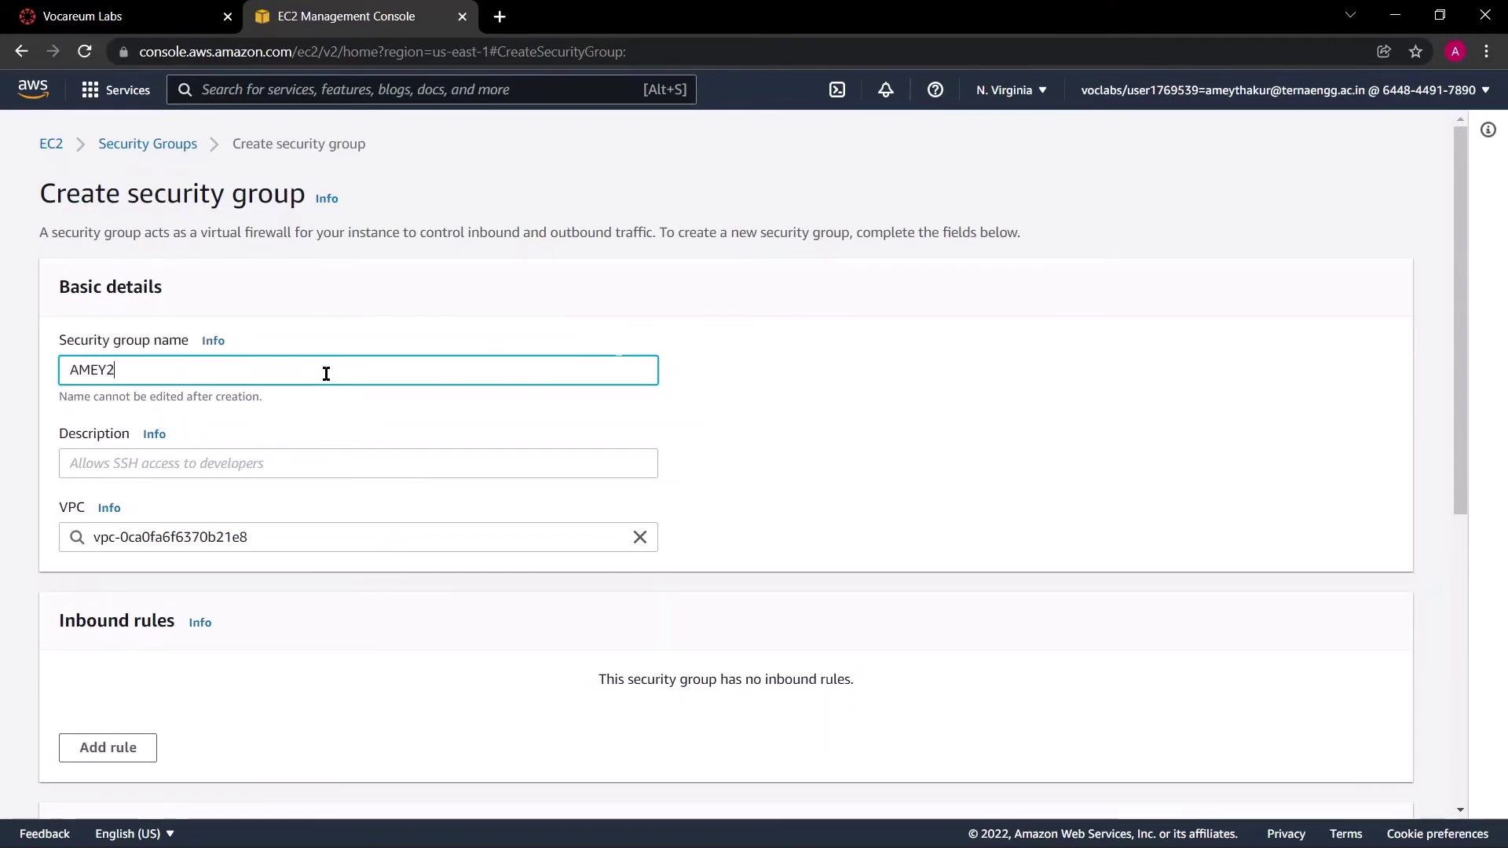
click(278, 467)
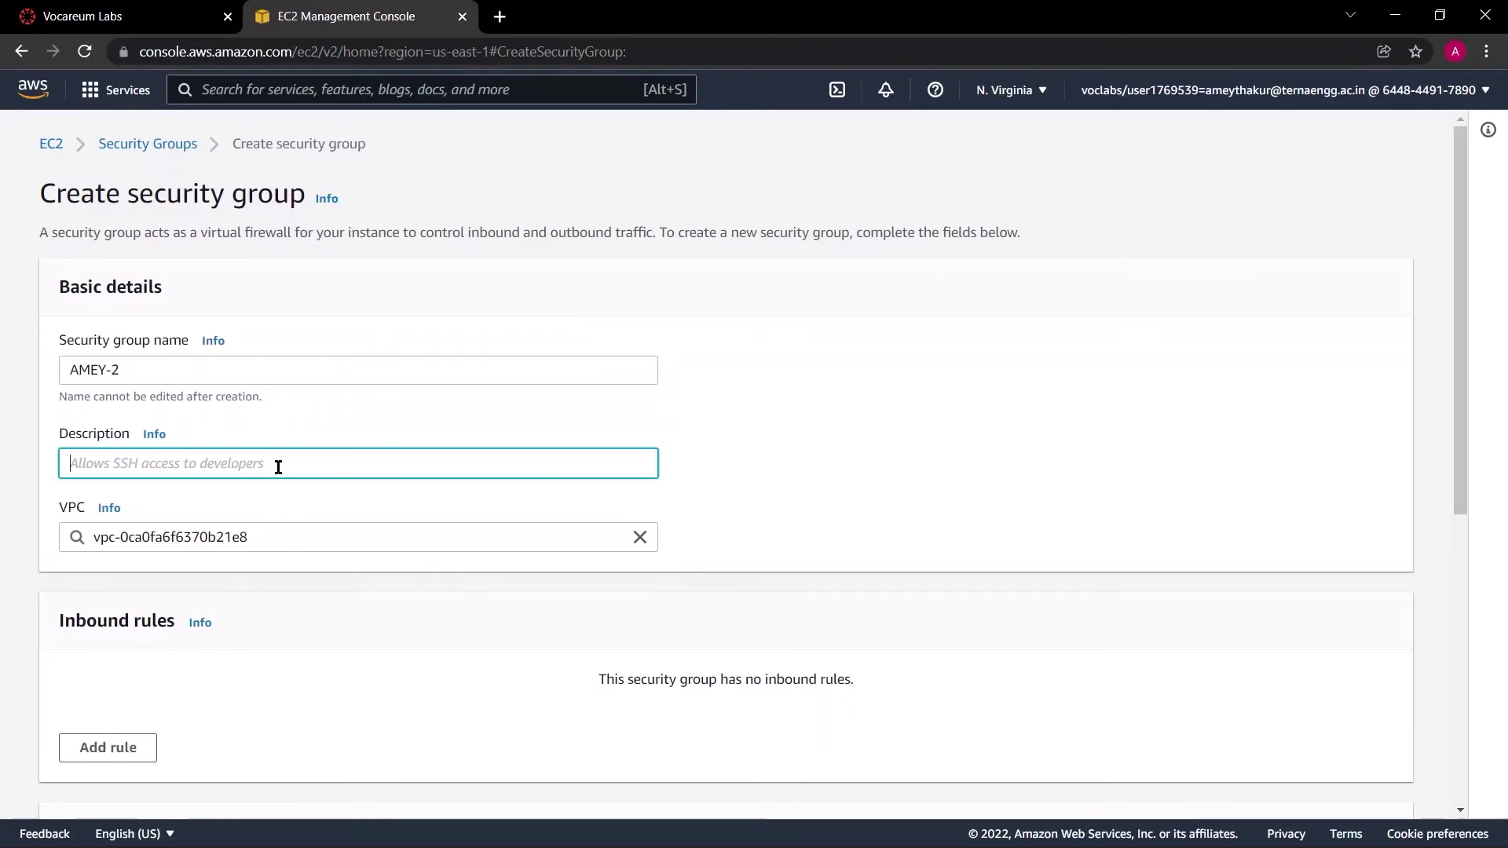
text(SSH)
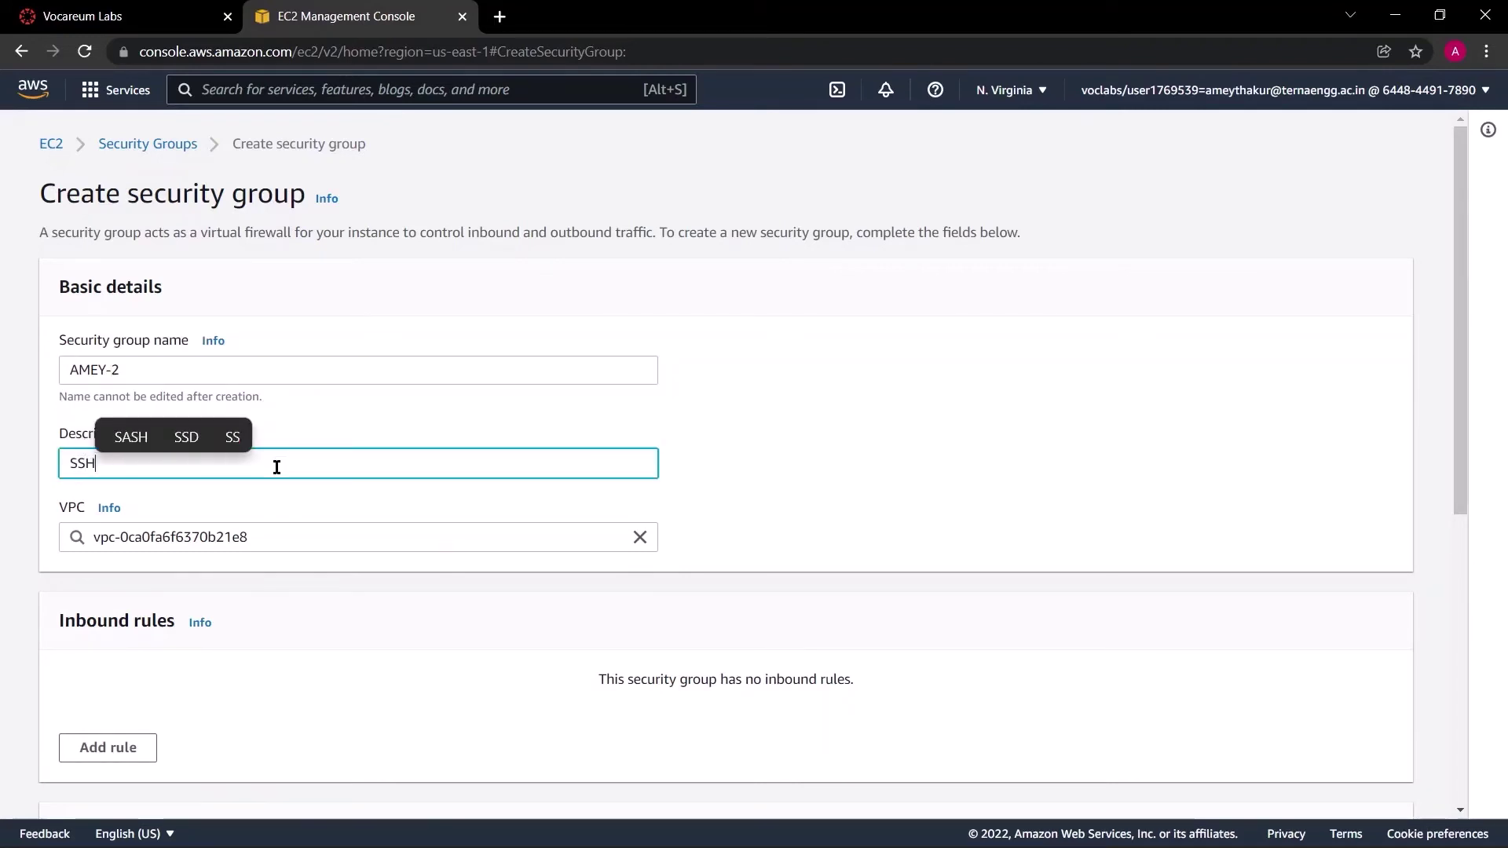
click(864, 638)
scroll(663, 525, down, 1)
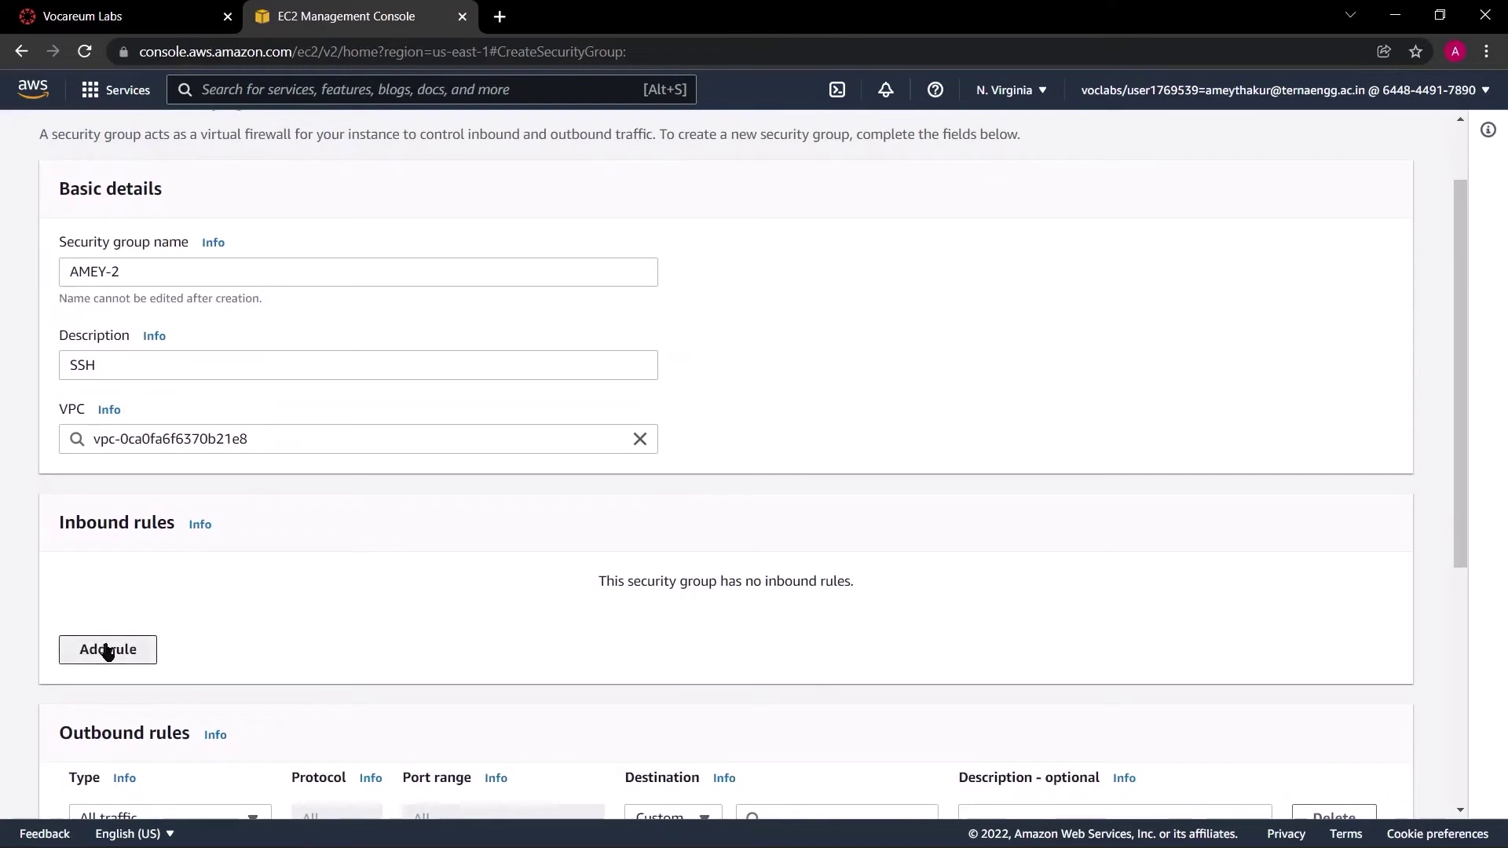
Step: Add an inbound SSH rule with My IP as the source and create the security group
click(108, 650)
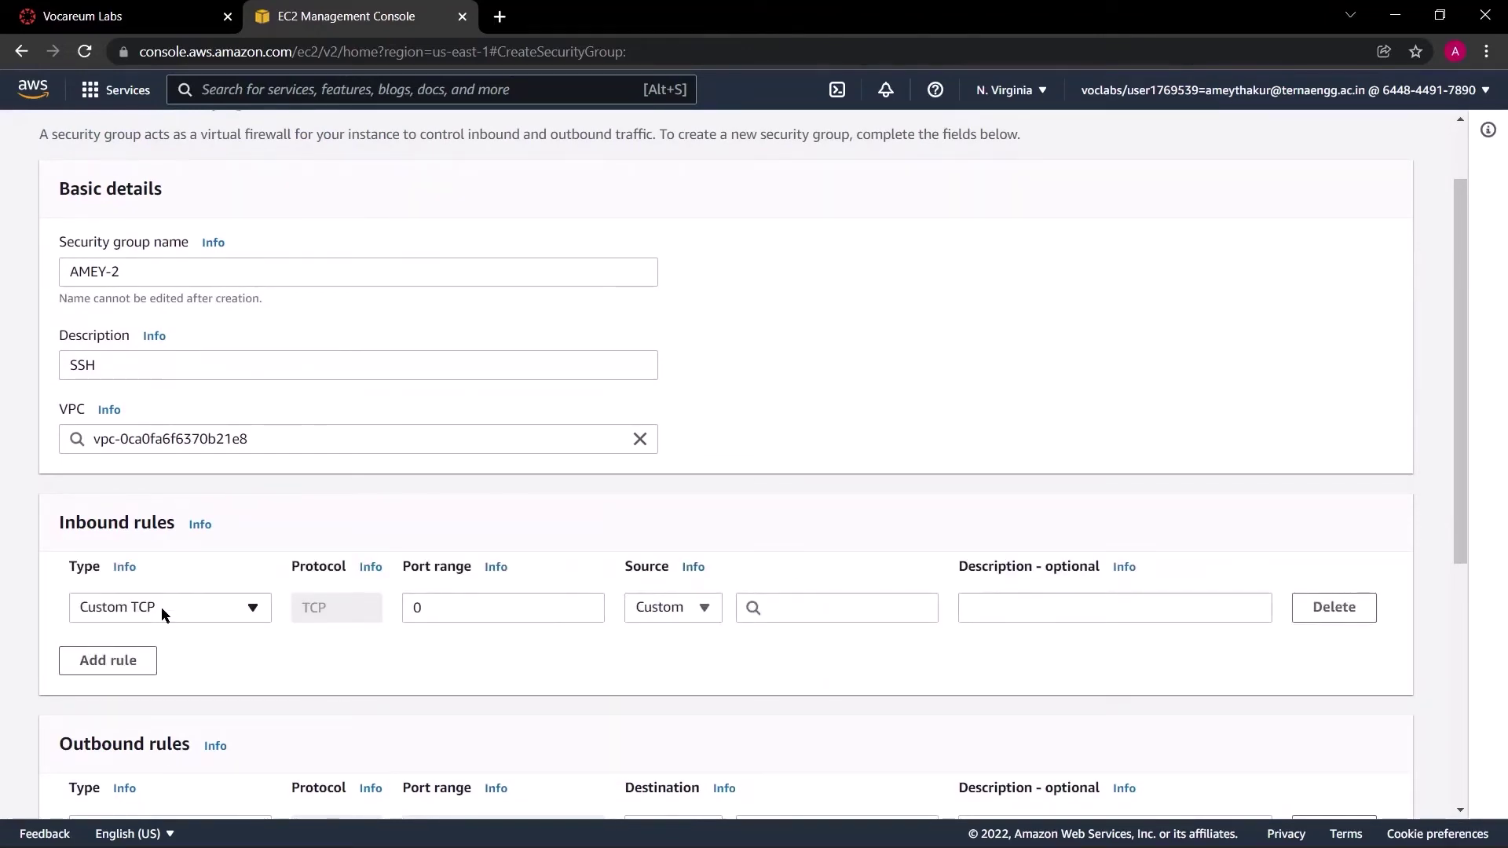
click(162, 607)
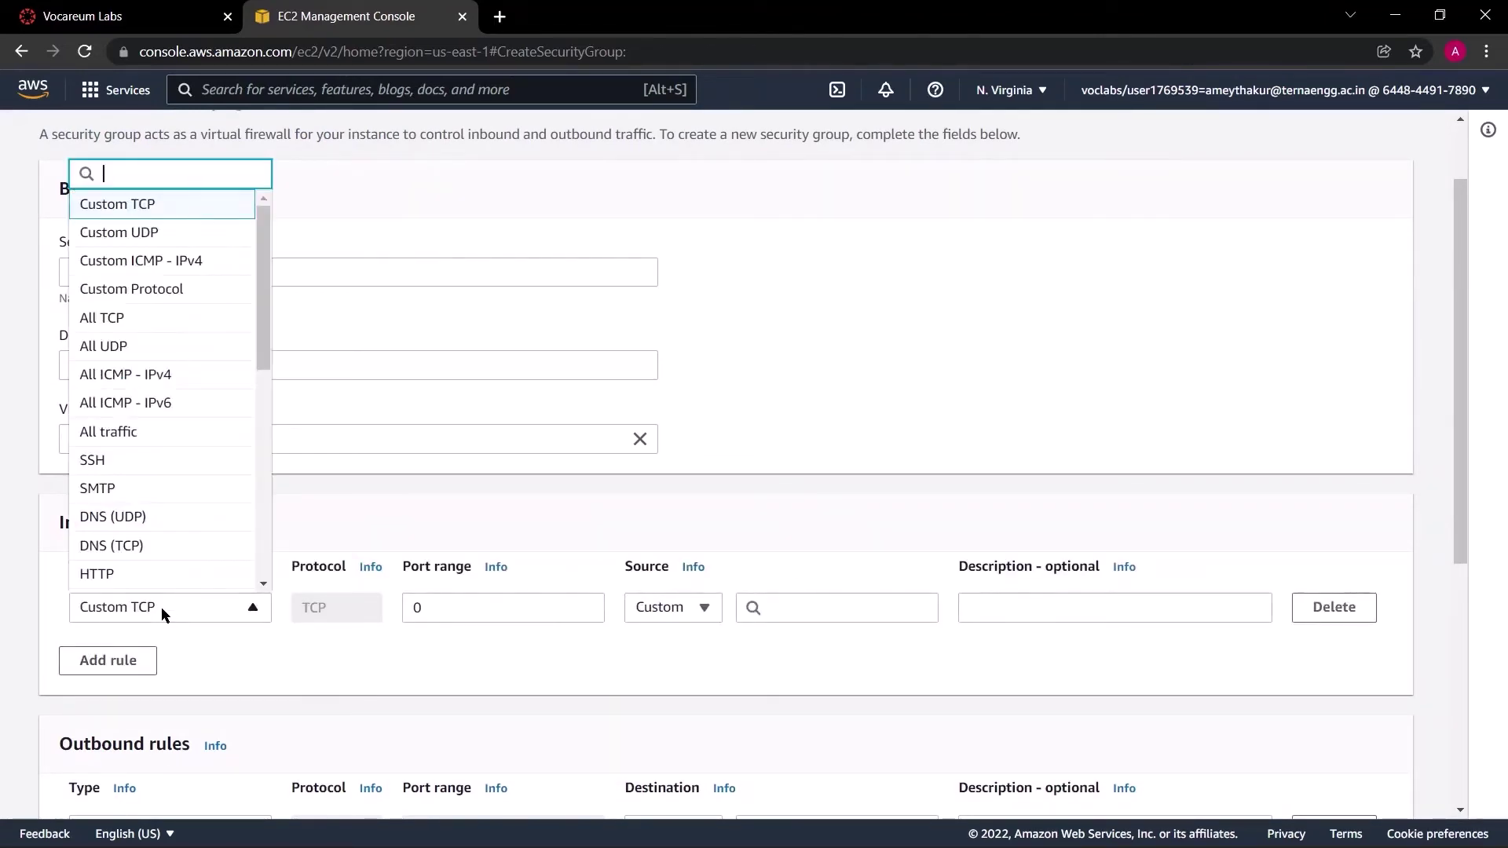
text(ssh)
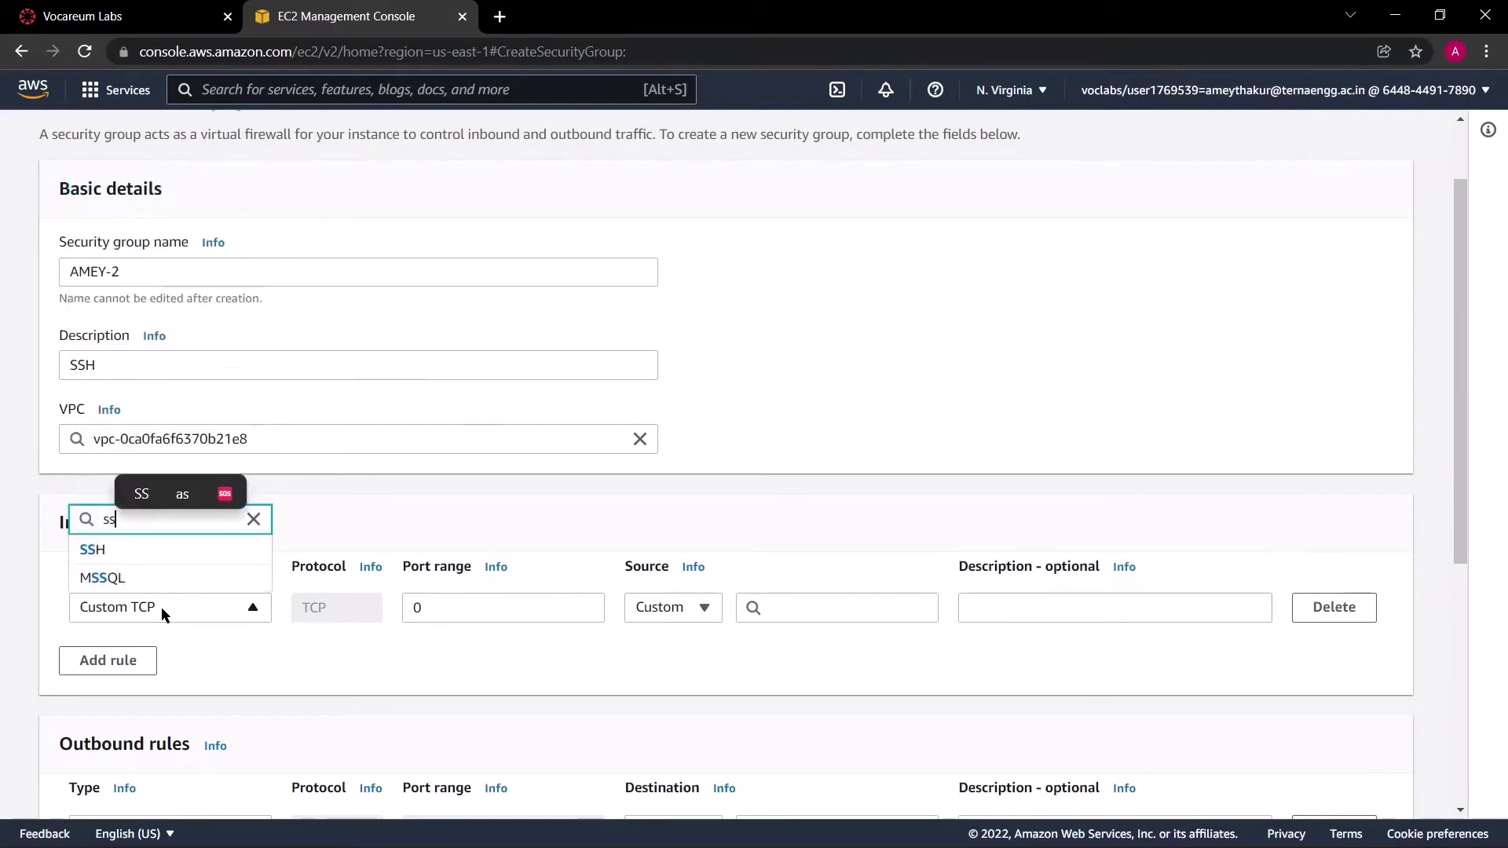
click(147, 580)
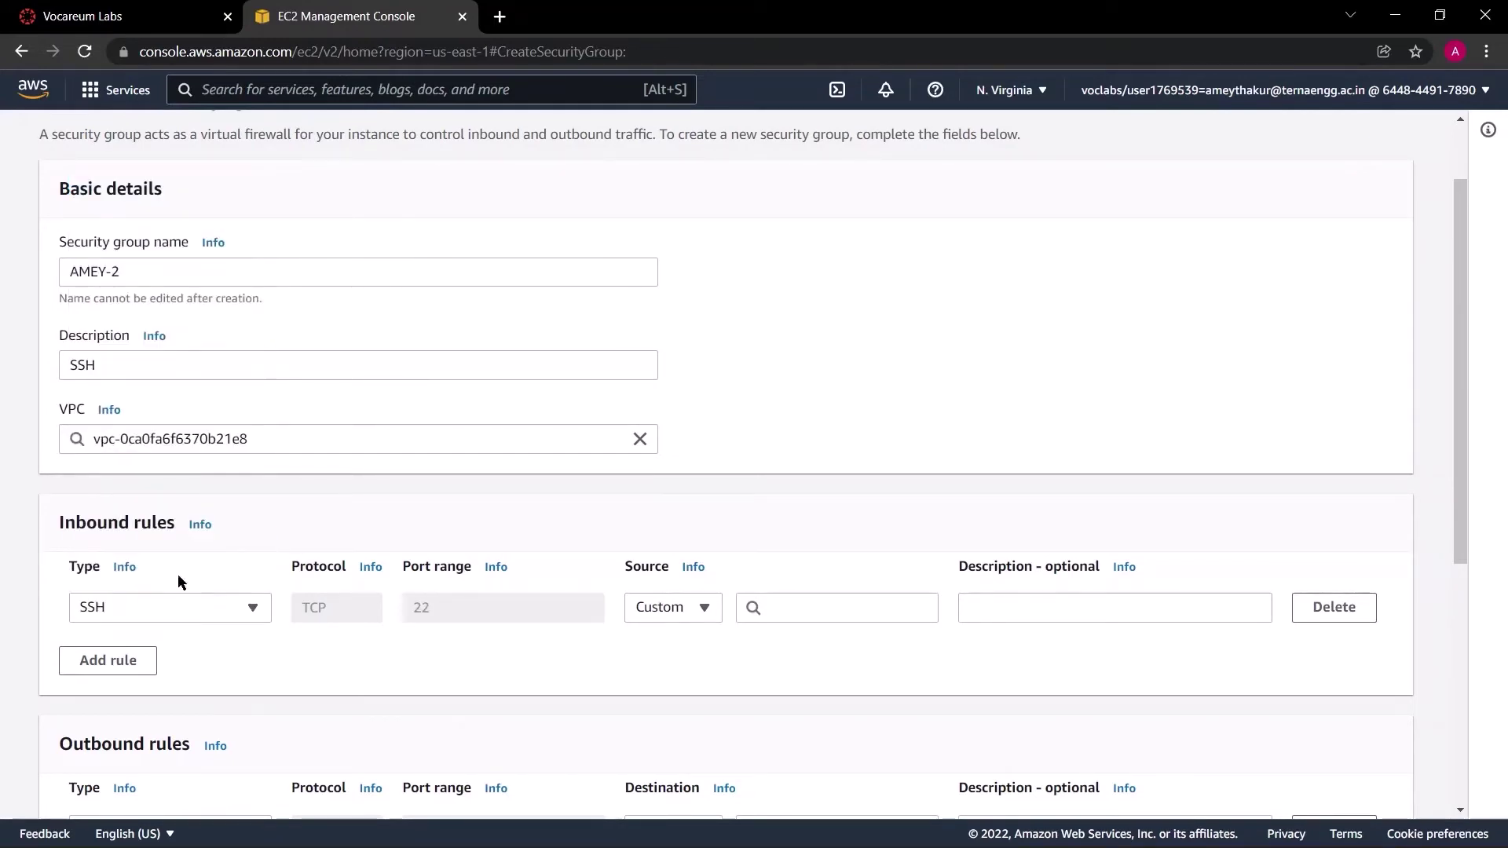
click(659, 609)
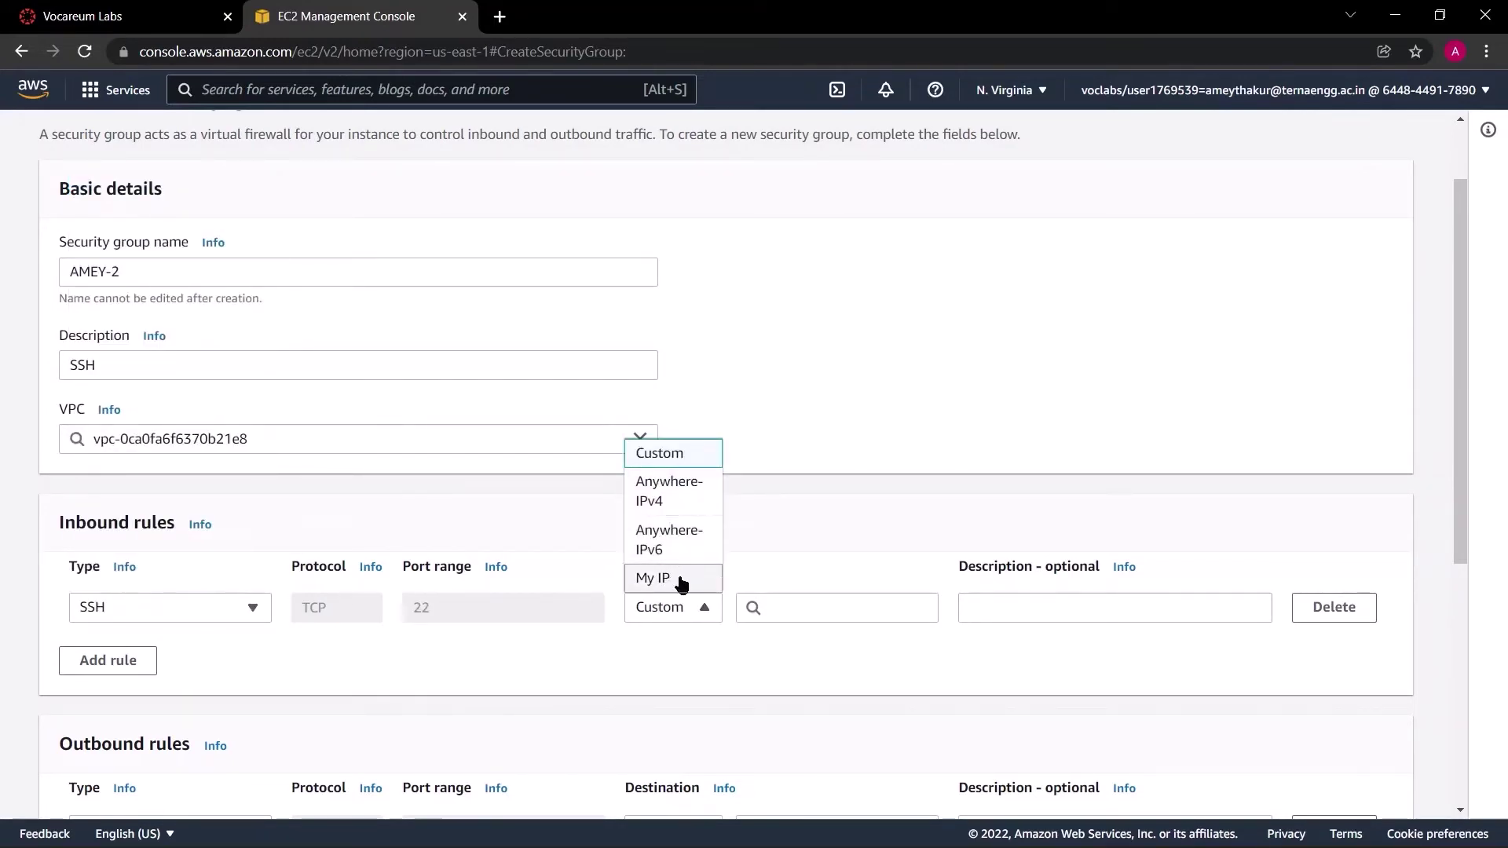
click(681, 581)
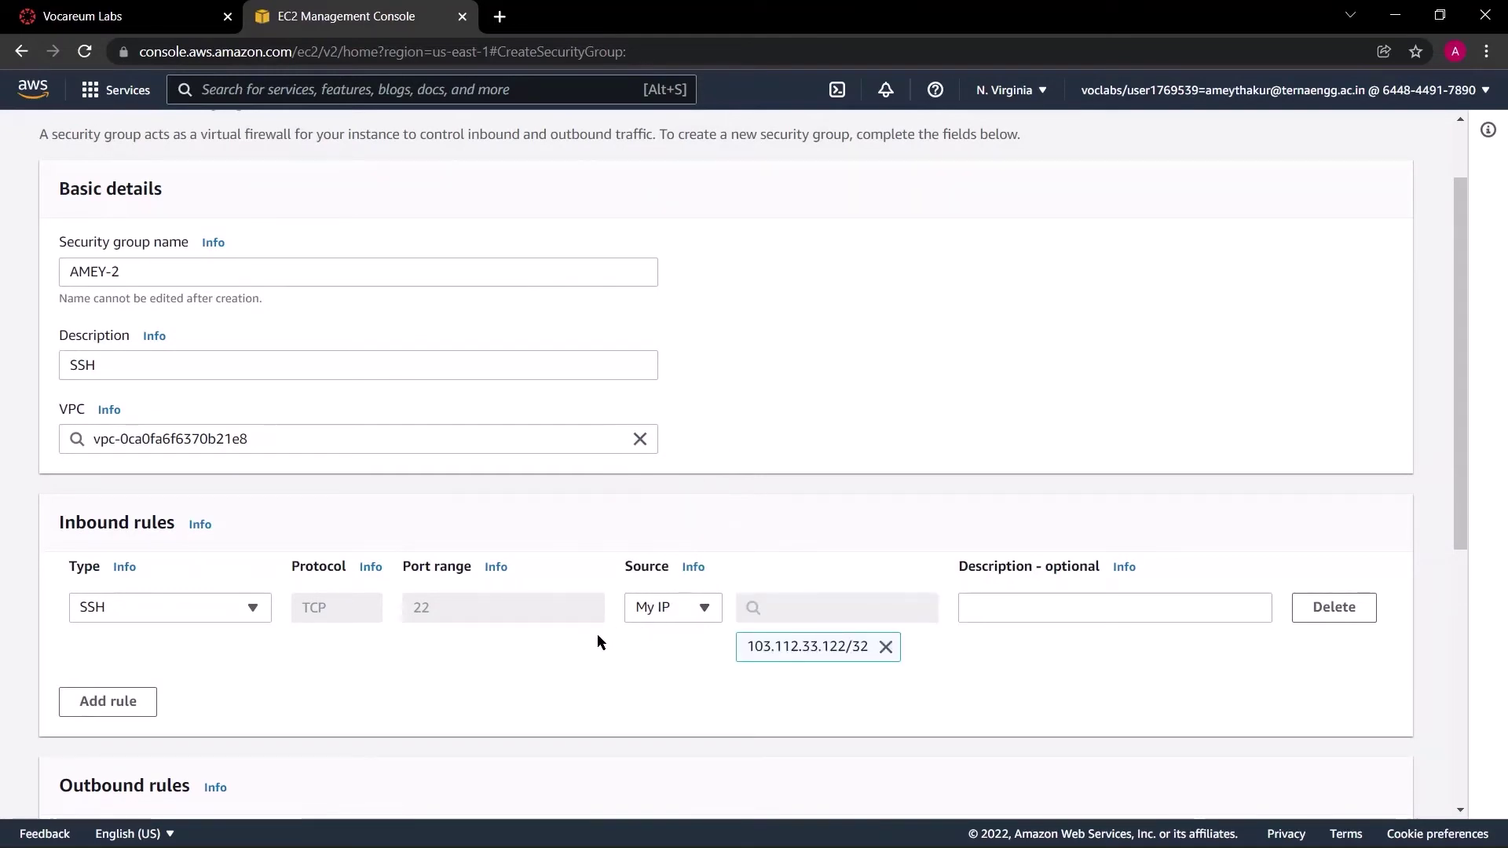
scroll(598, 636, down, 6)
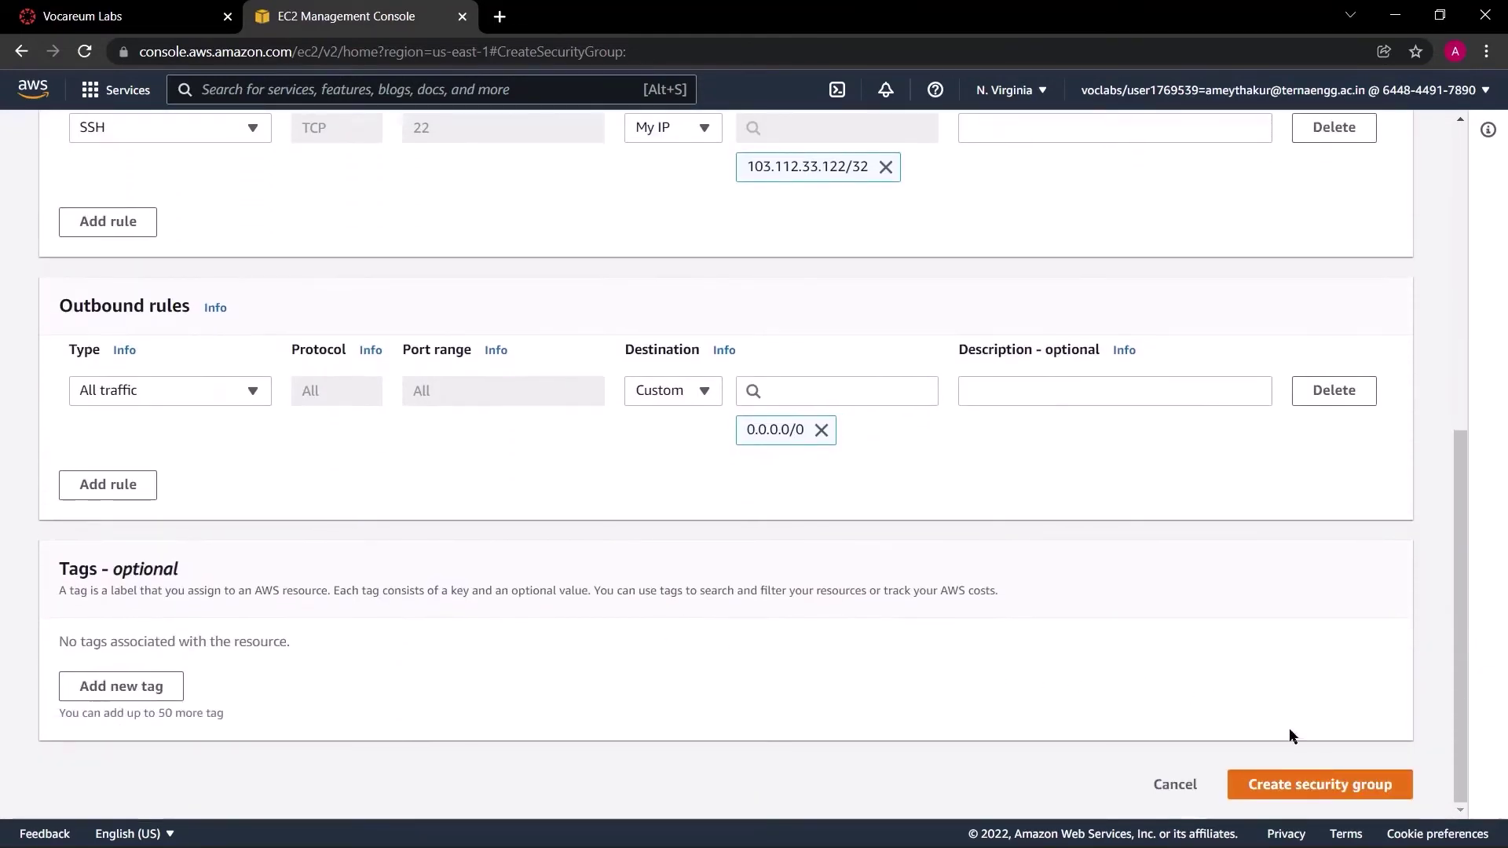
click(1342, 789)
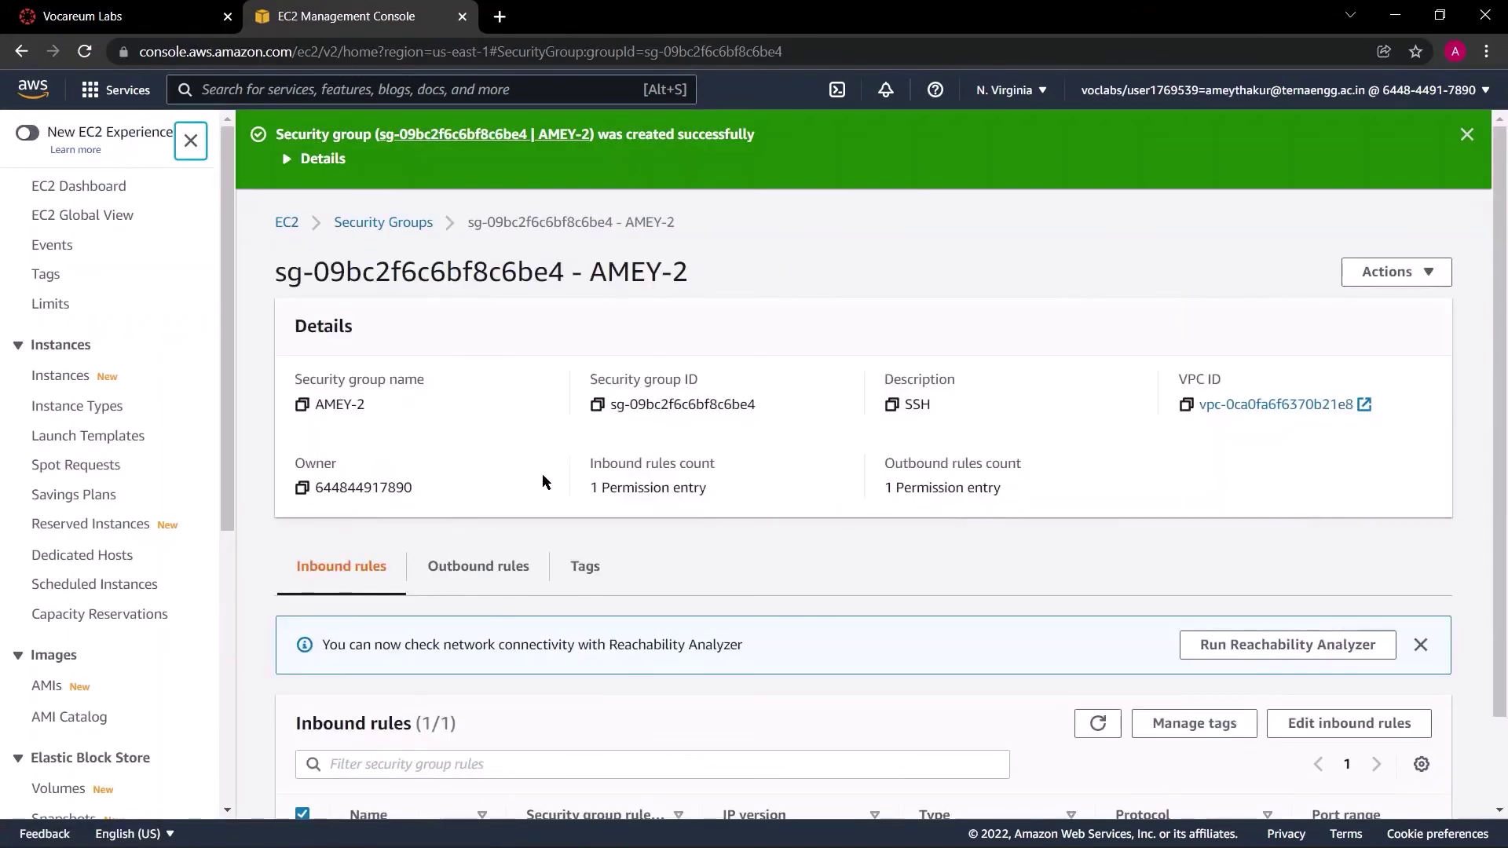
Step: Compare the two new security groups, "internet access" and "SSH", in the security groups list
click(410, 224)
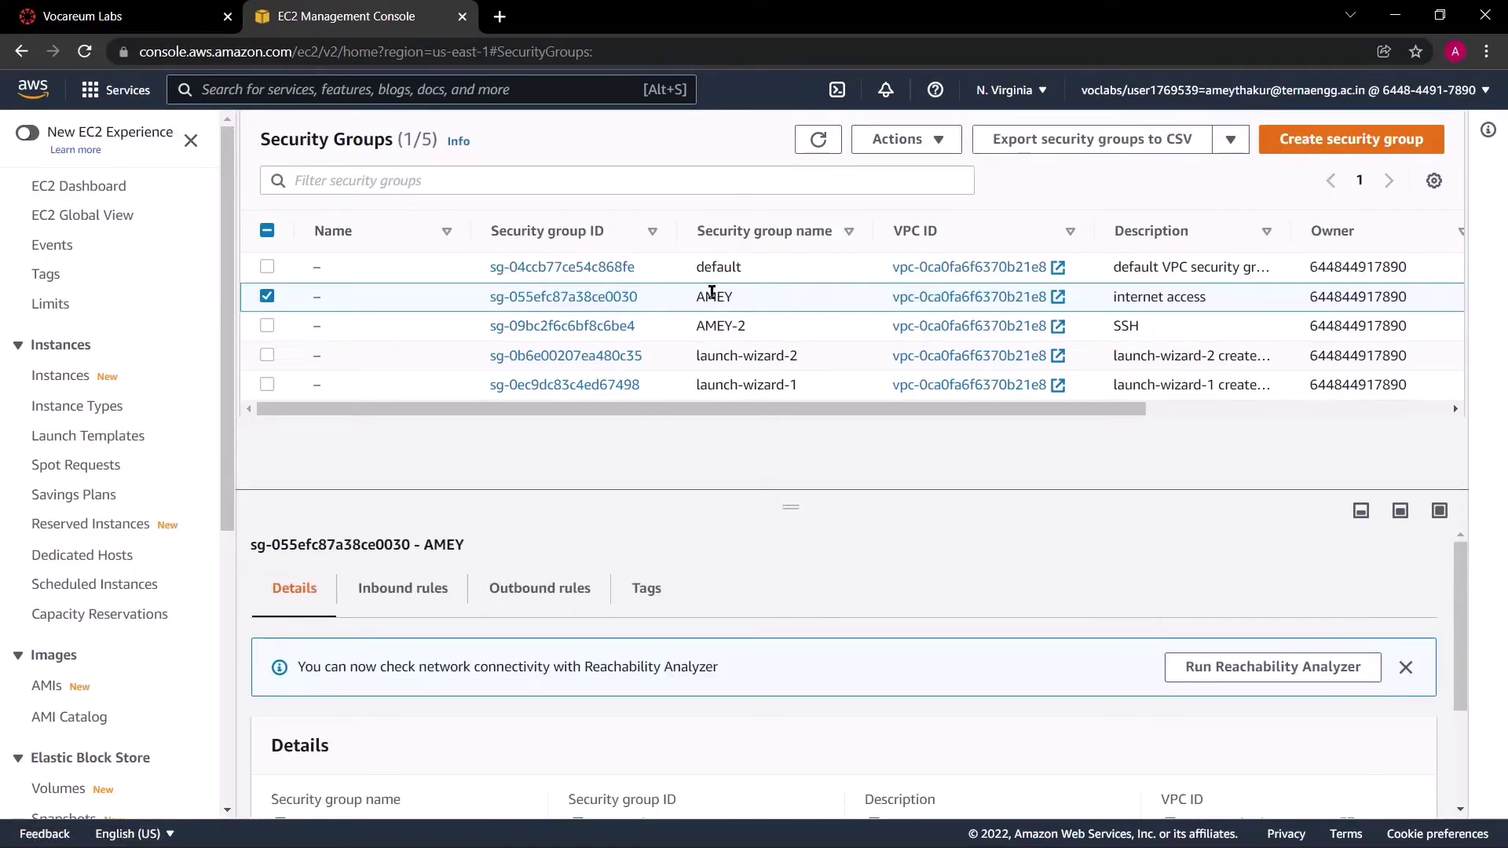
triple_click(716, 322)
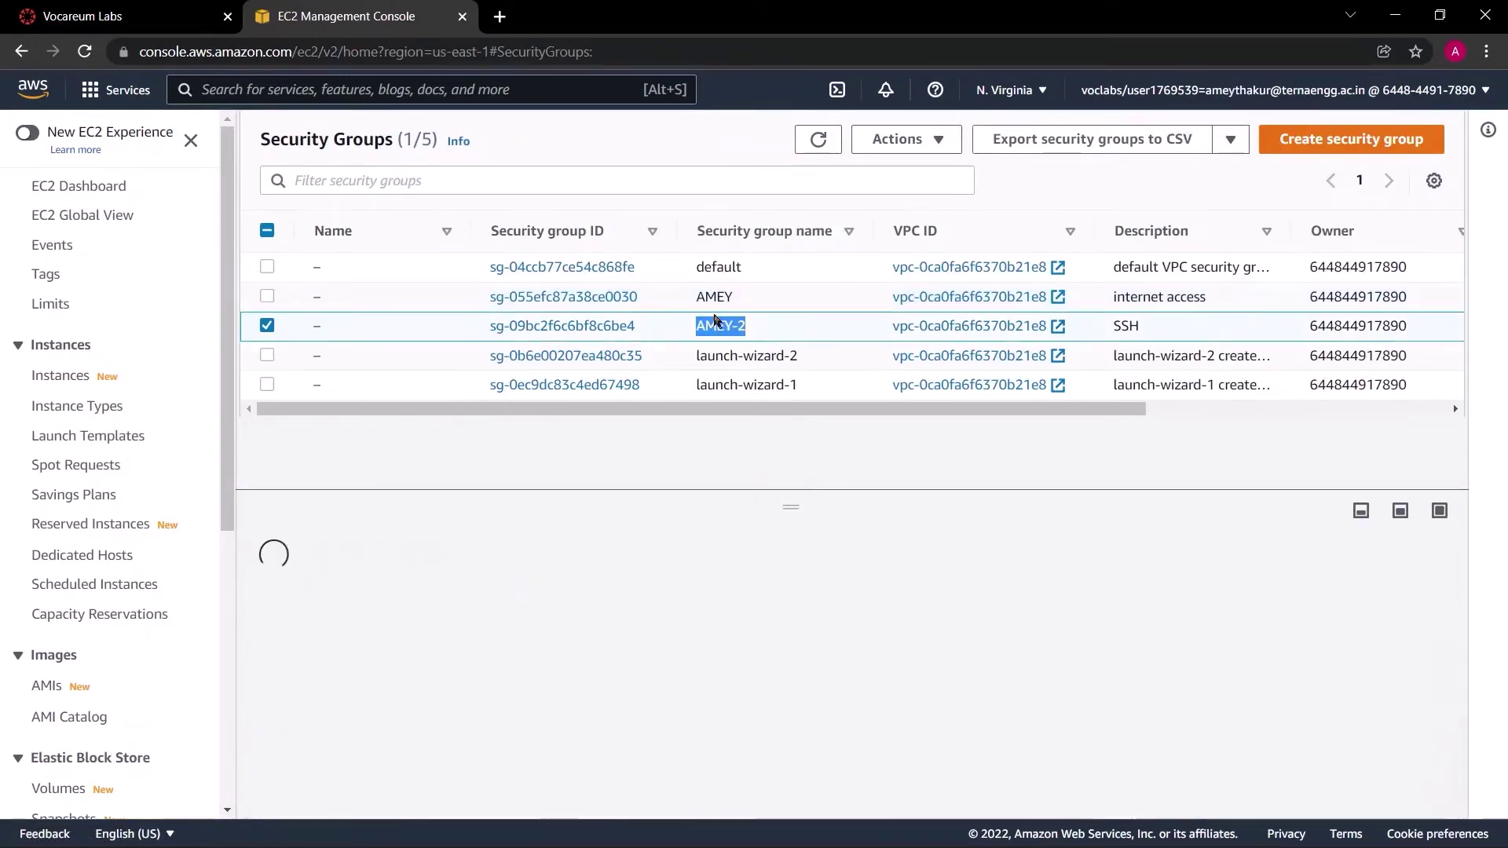
double_click(710, 297)
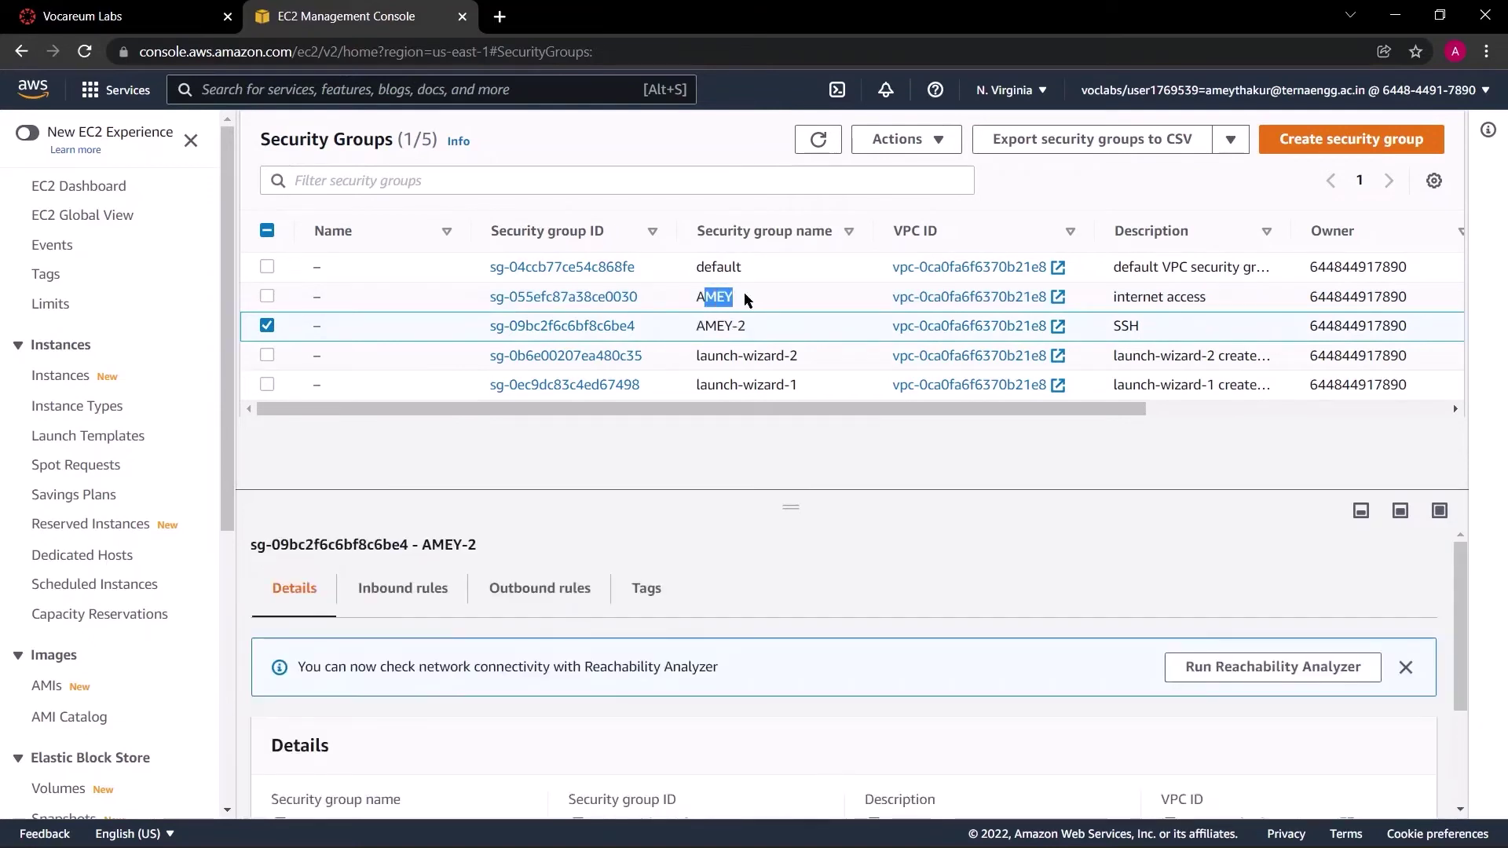
click(745, 340)
Step: Open the load balancing target groups and start creating a target group
scroll(34, 664, down, 3)
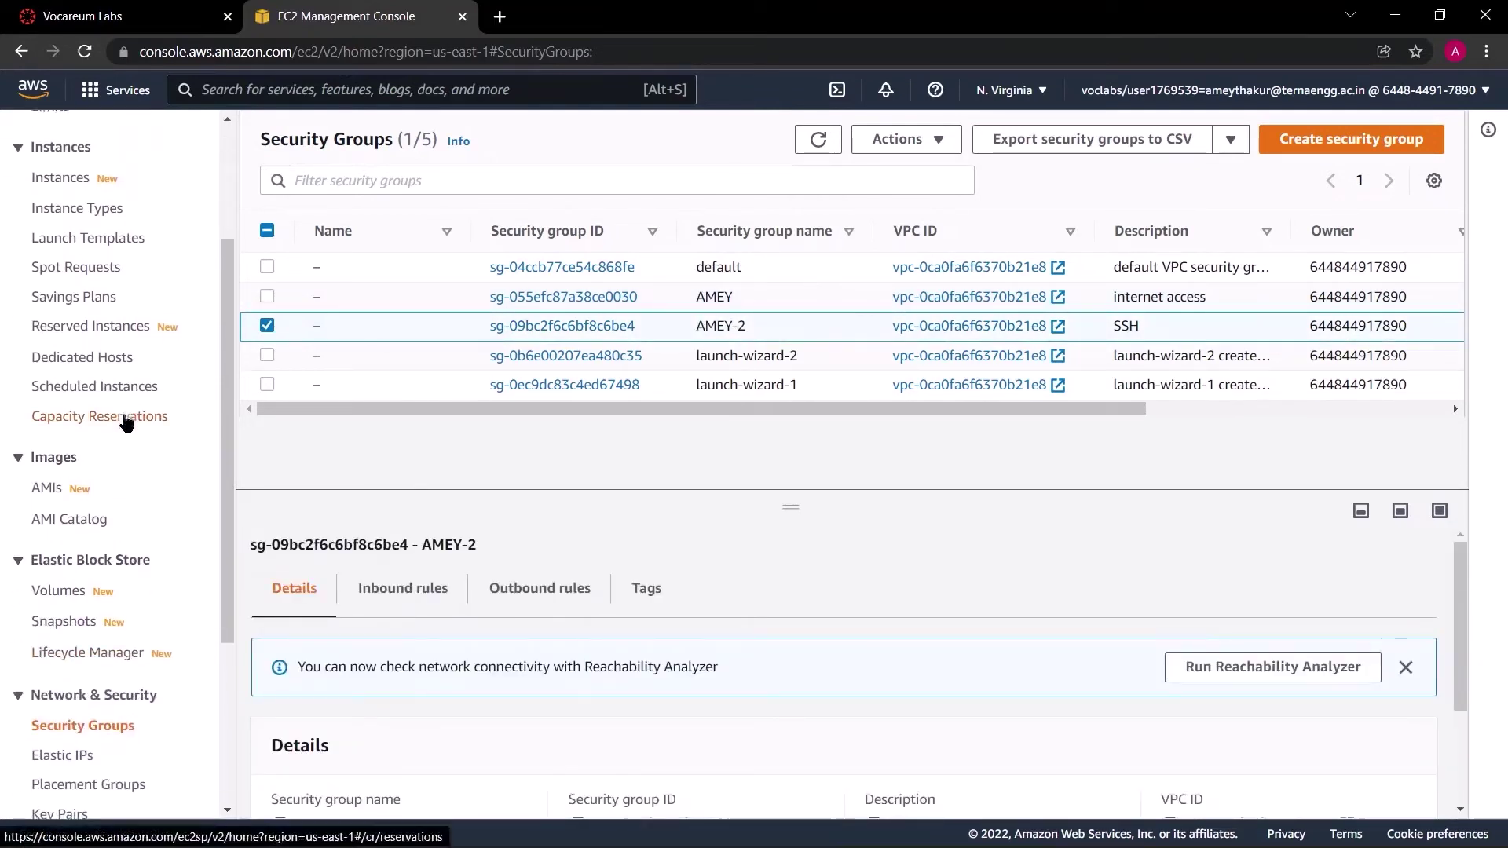
scroll(126, 423, down, 4)
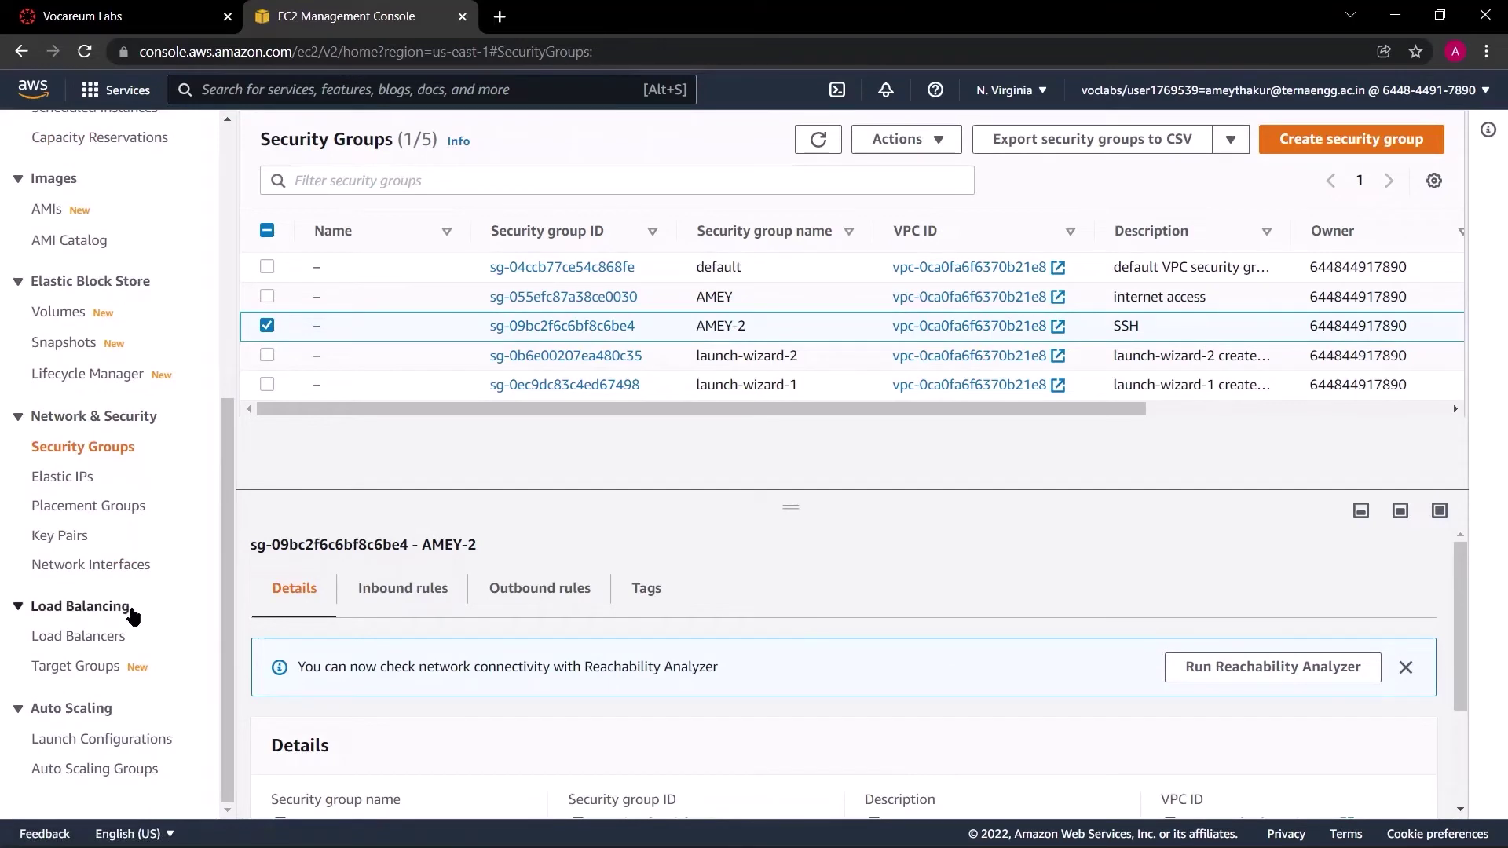
drag(117, 613, 26, 620)
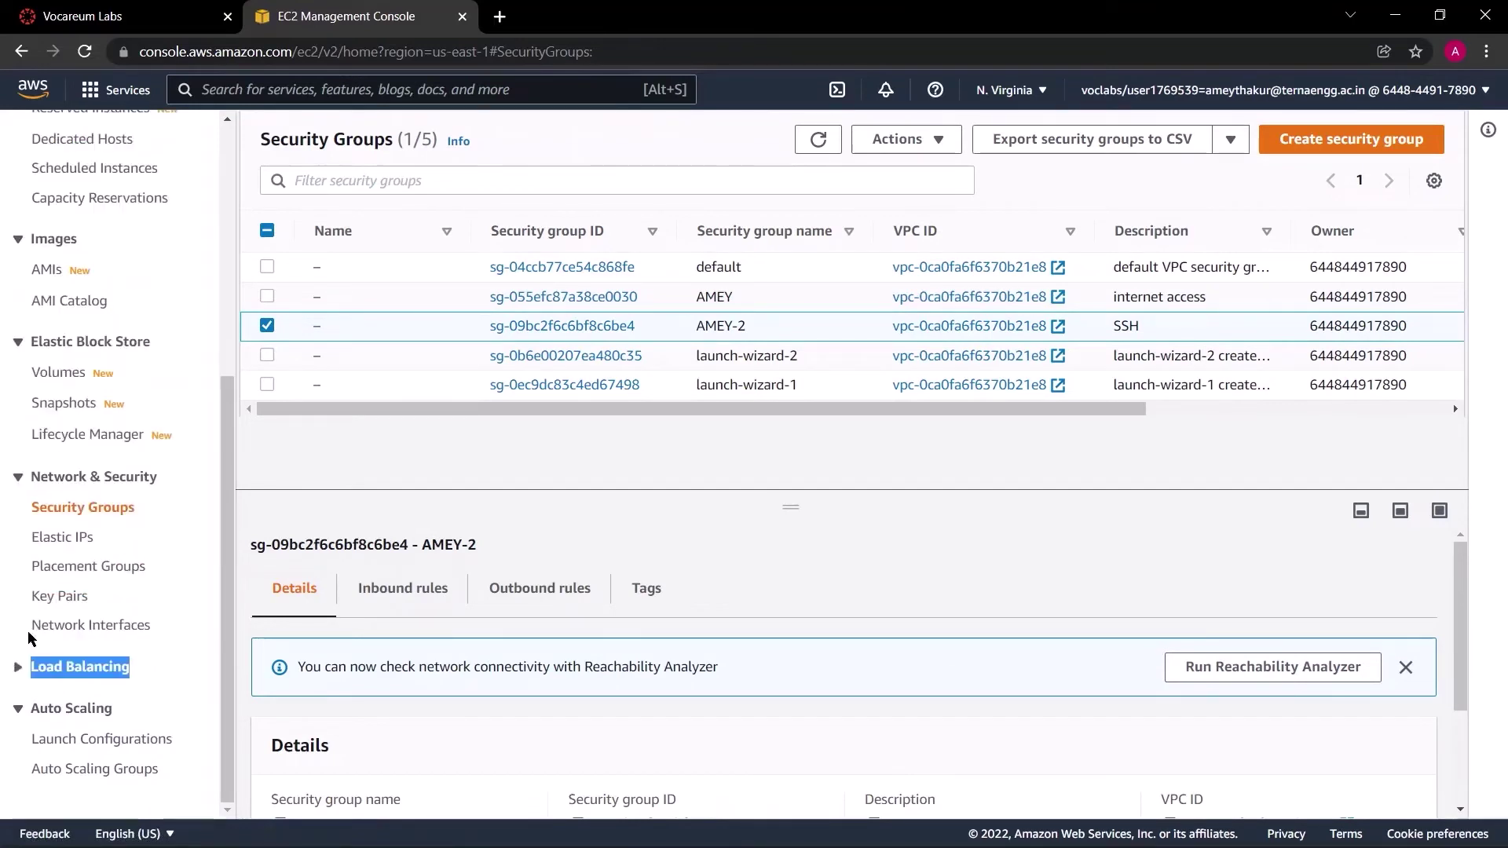
click(35, 674)
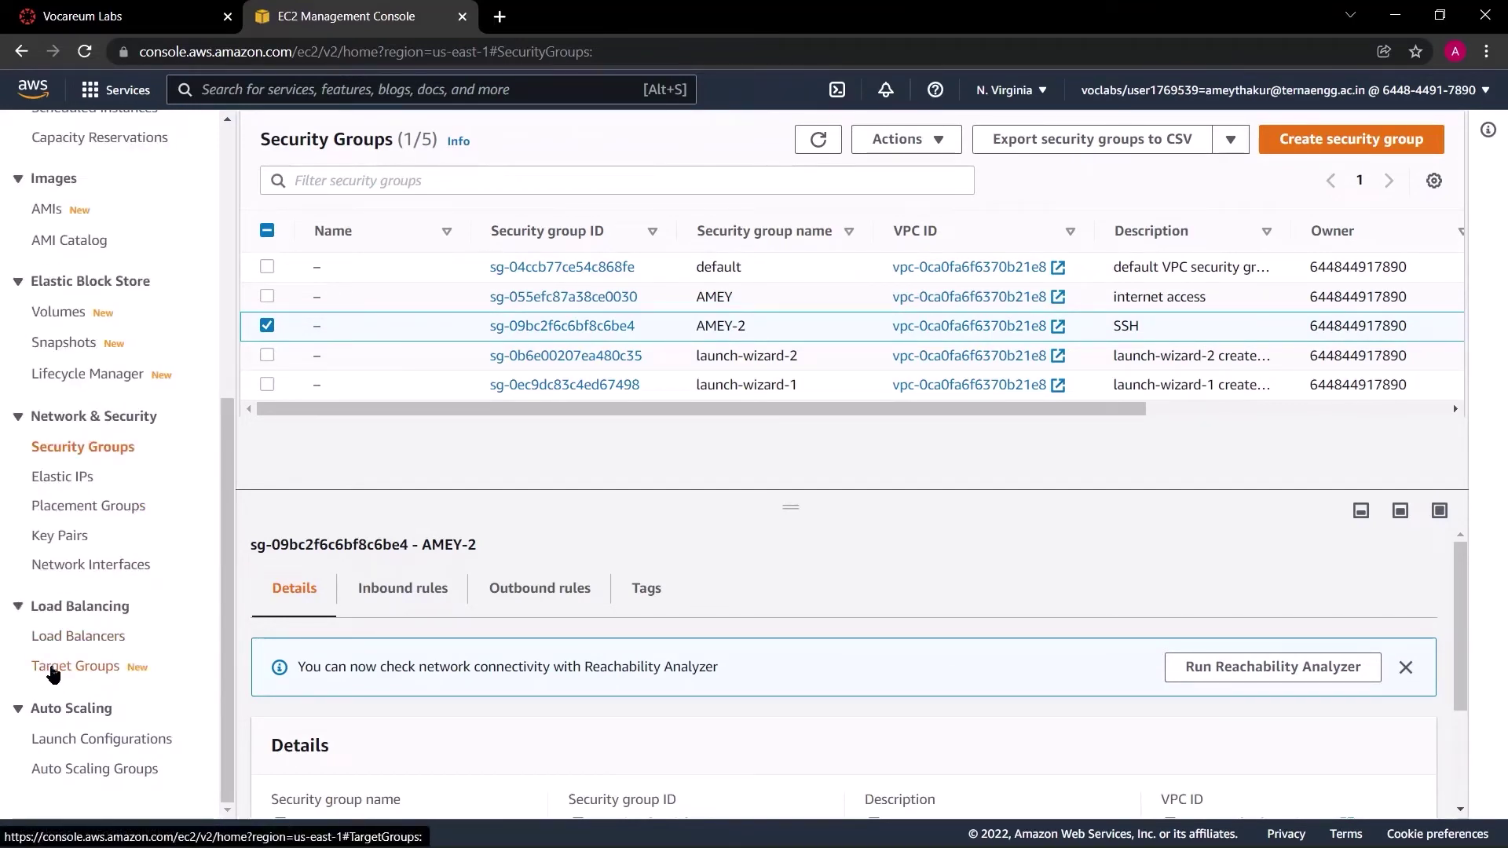
click(59, 668)
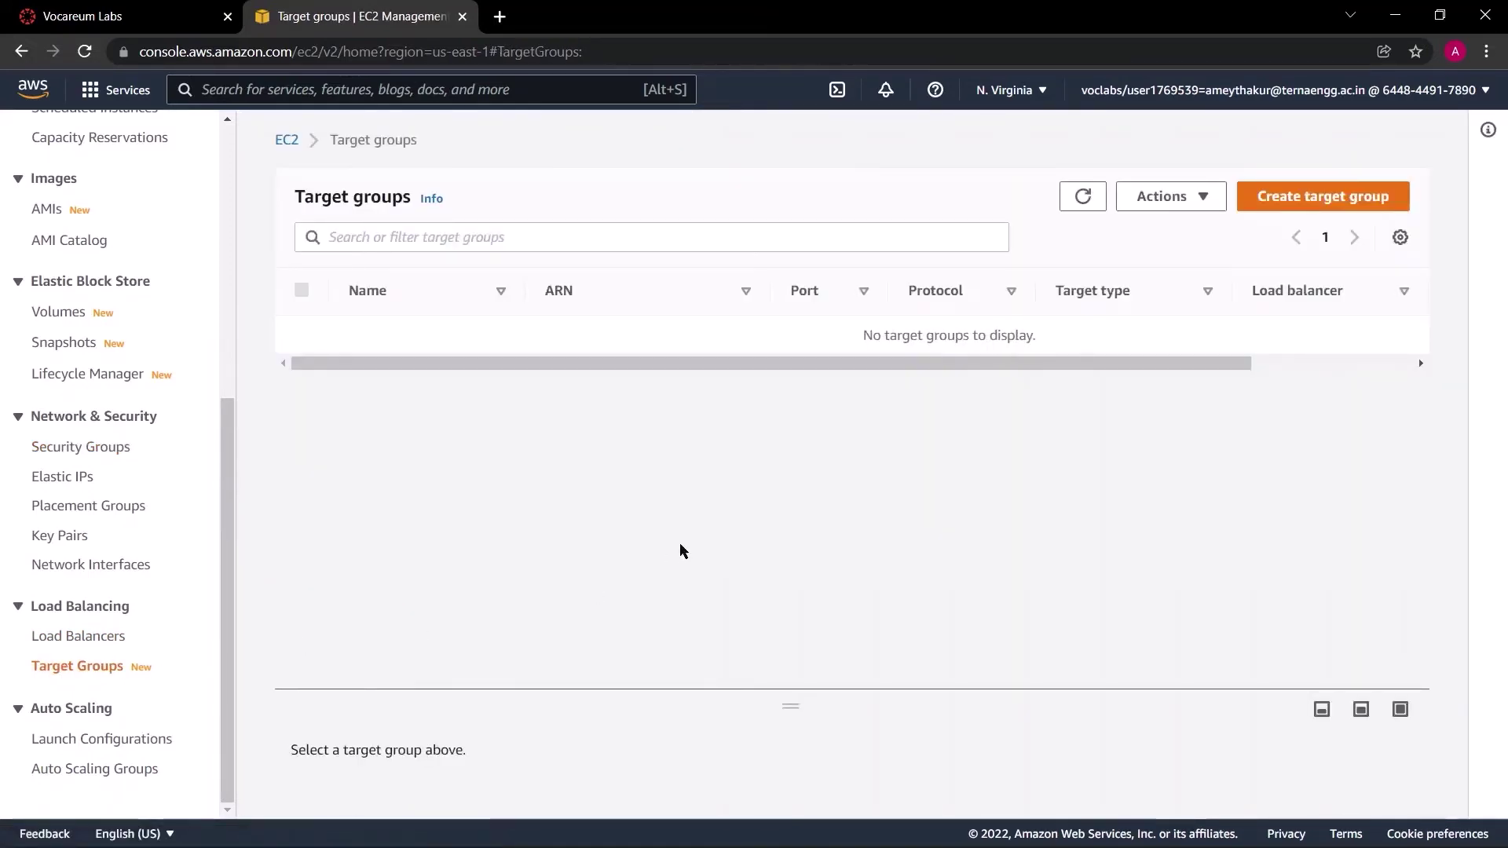
click(1373, 206)
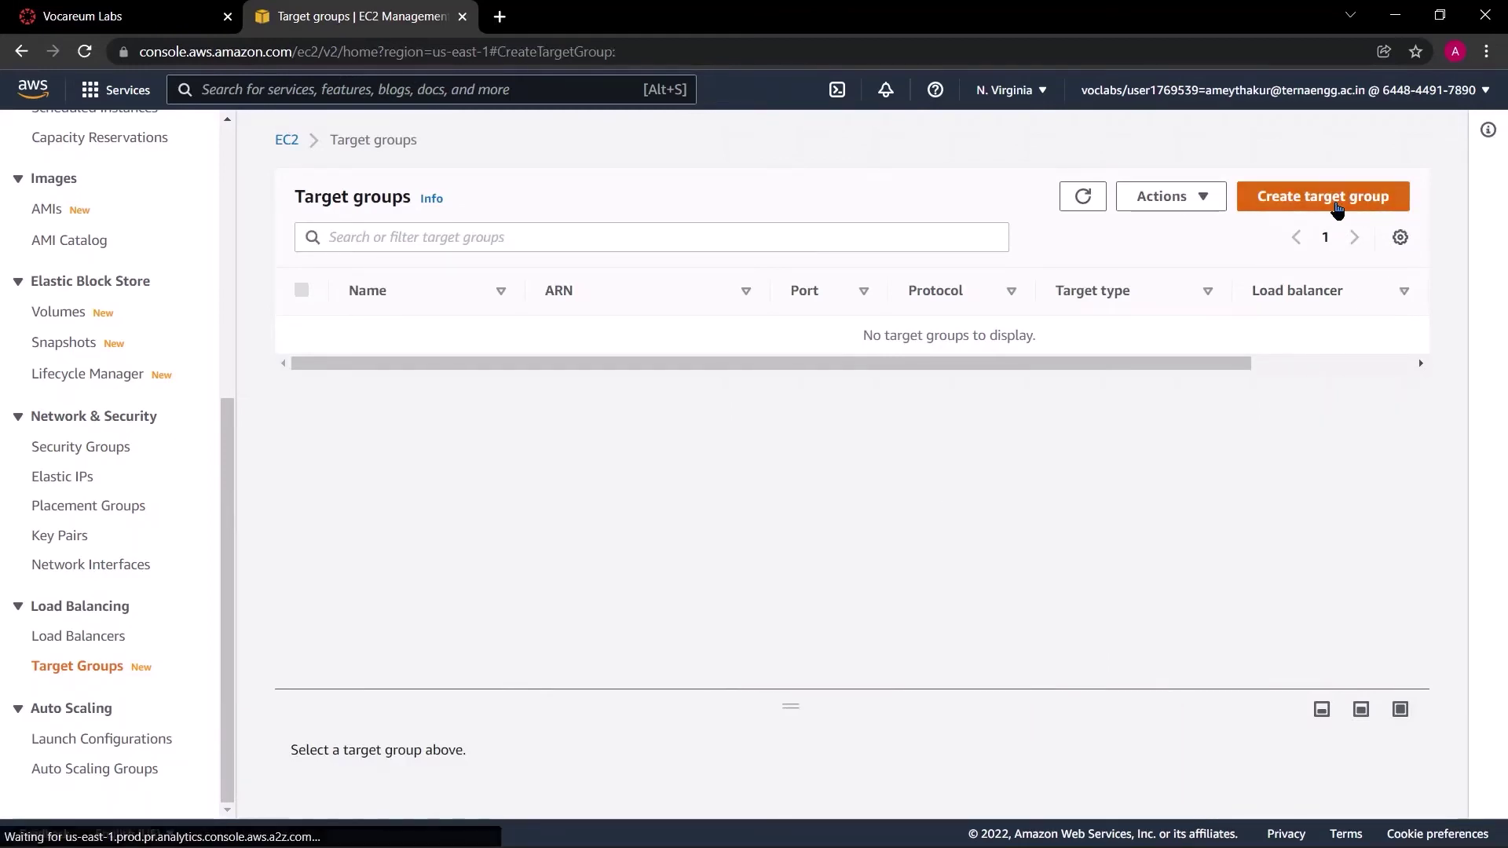
Step: Name the target group with the owner's first name in capitals plus "-TG", keep the other default settings, and proceed to target registration
scroll(779, 438, down, 6)
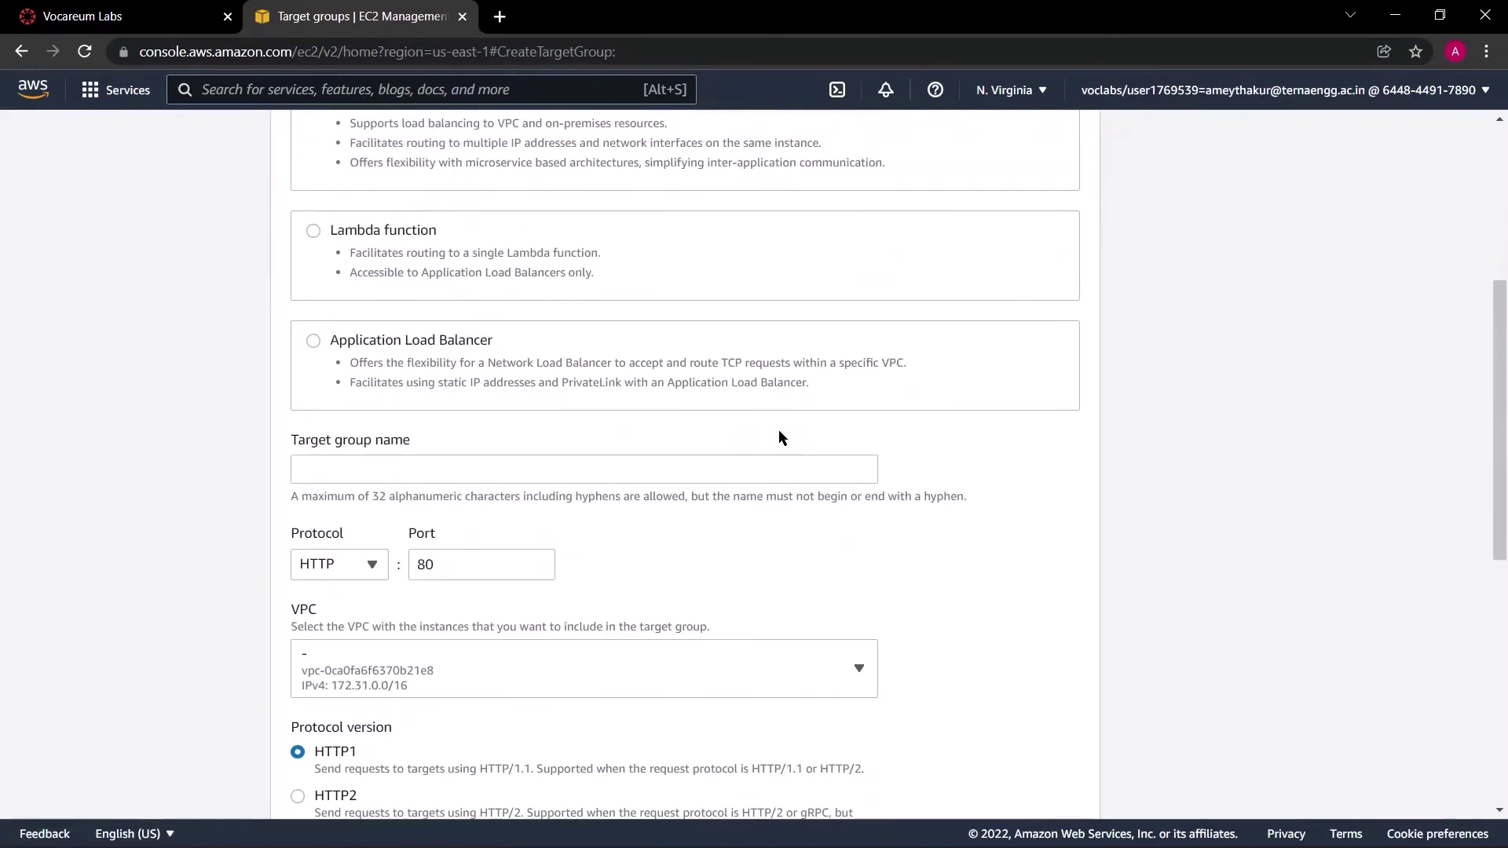
click(610, 364)
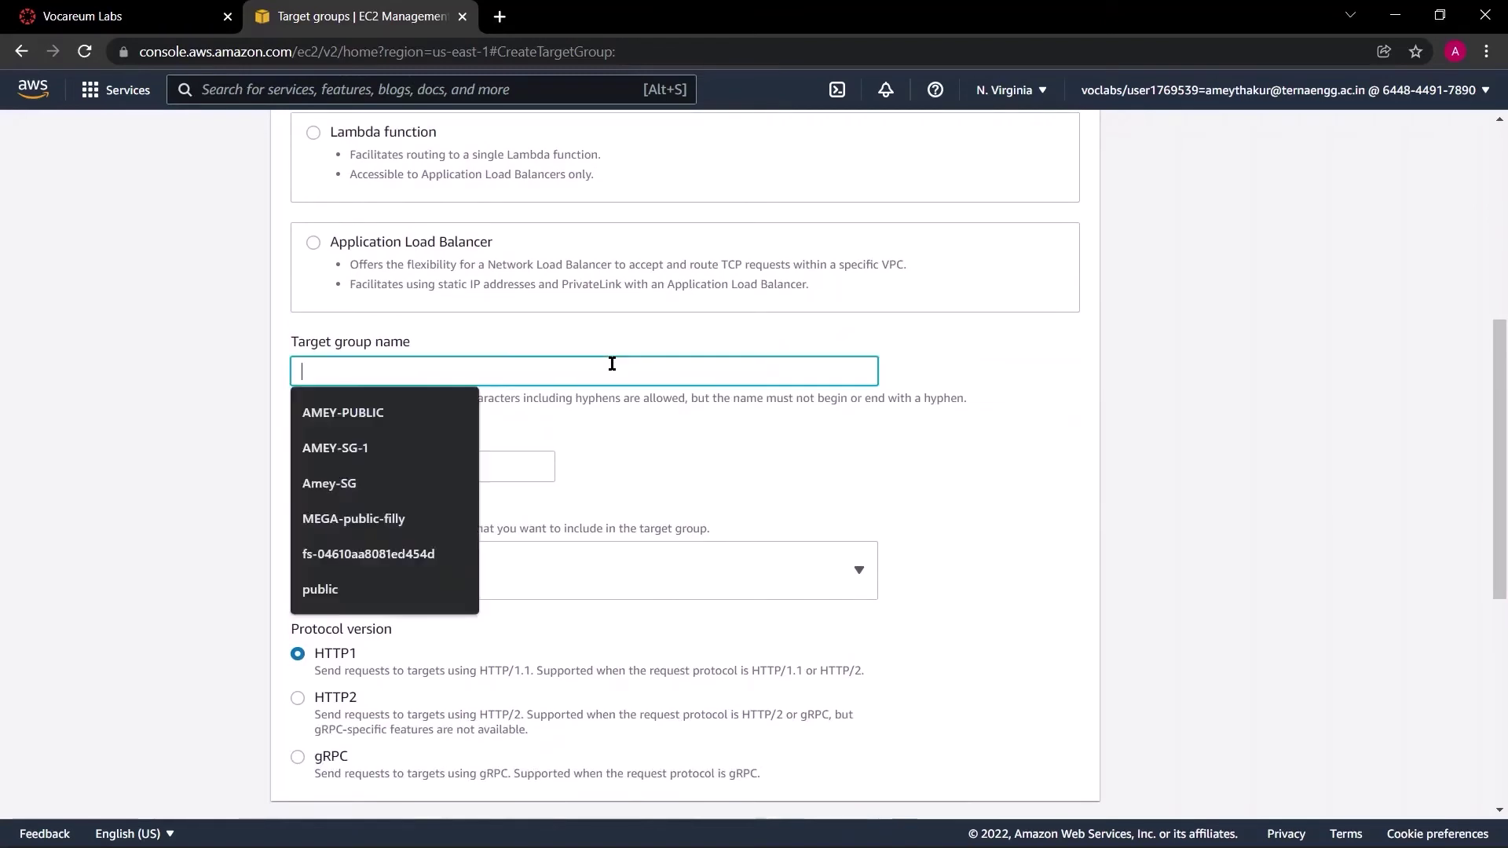
text(AME)
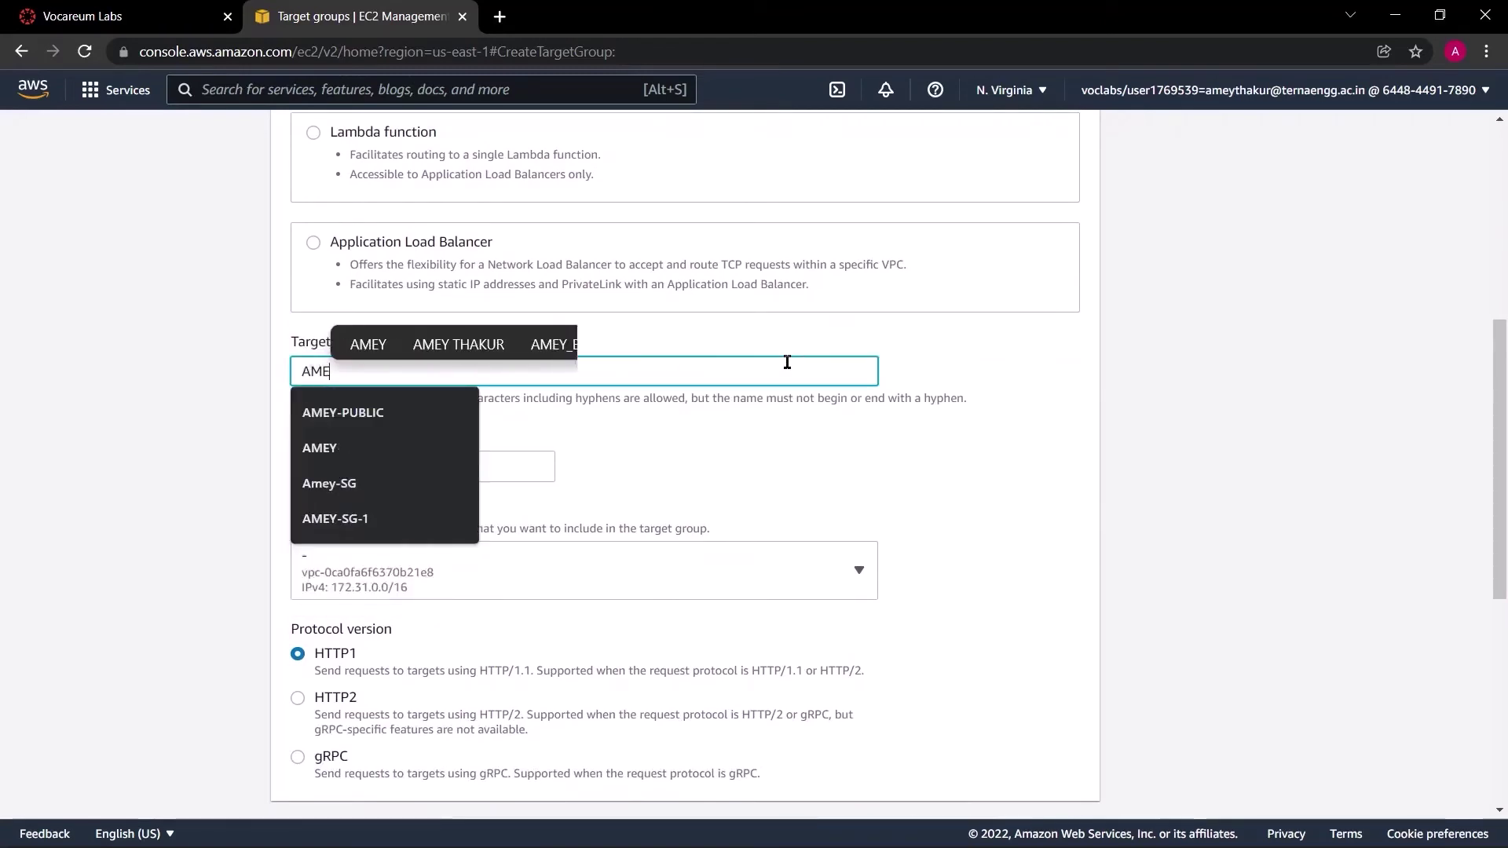
text(Y-TG)
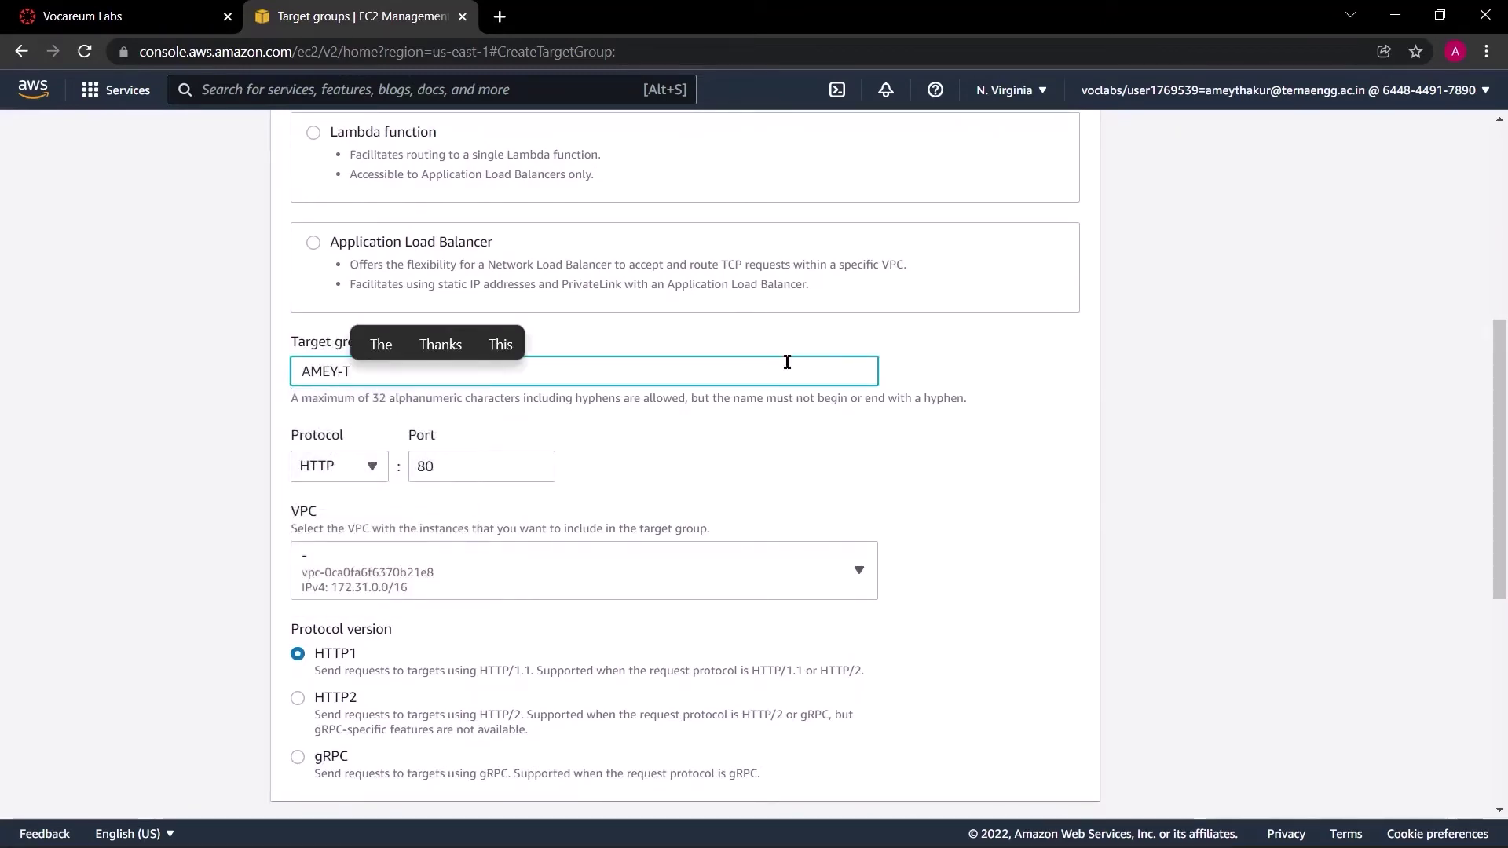
click(917, 358)
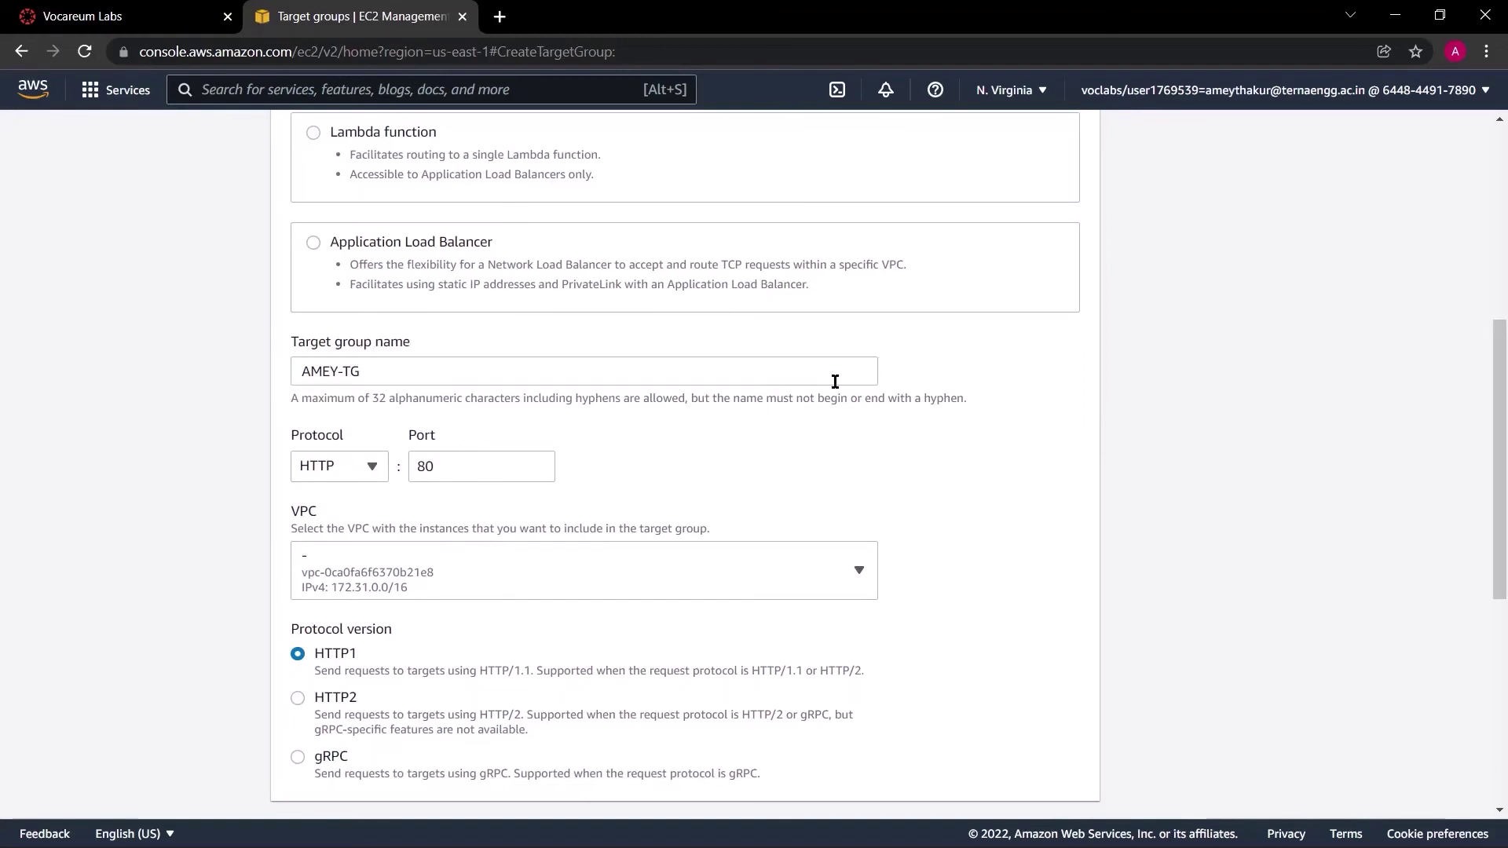
scroll(795, 403, down, 5)
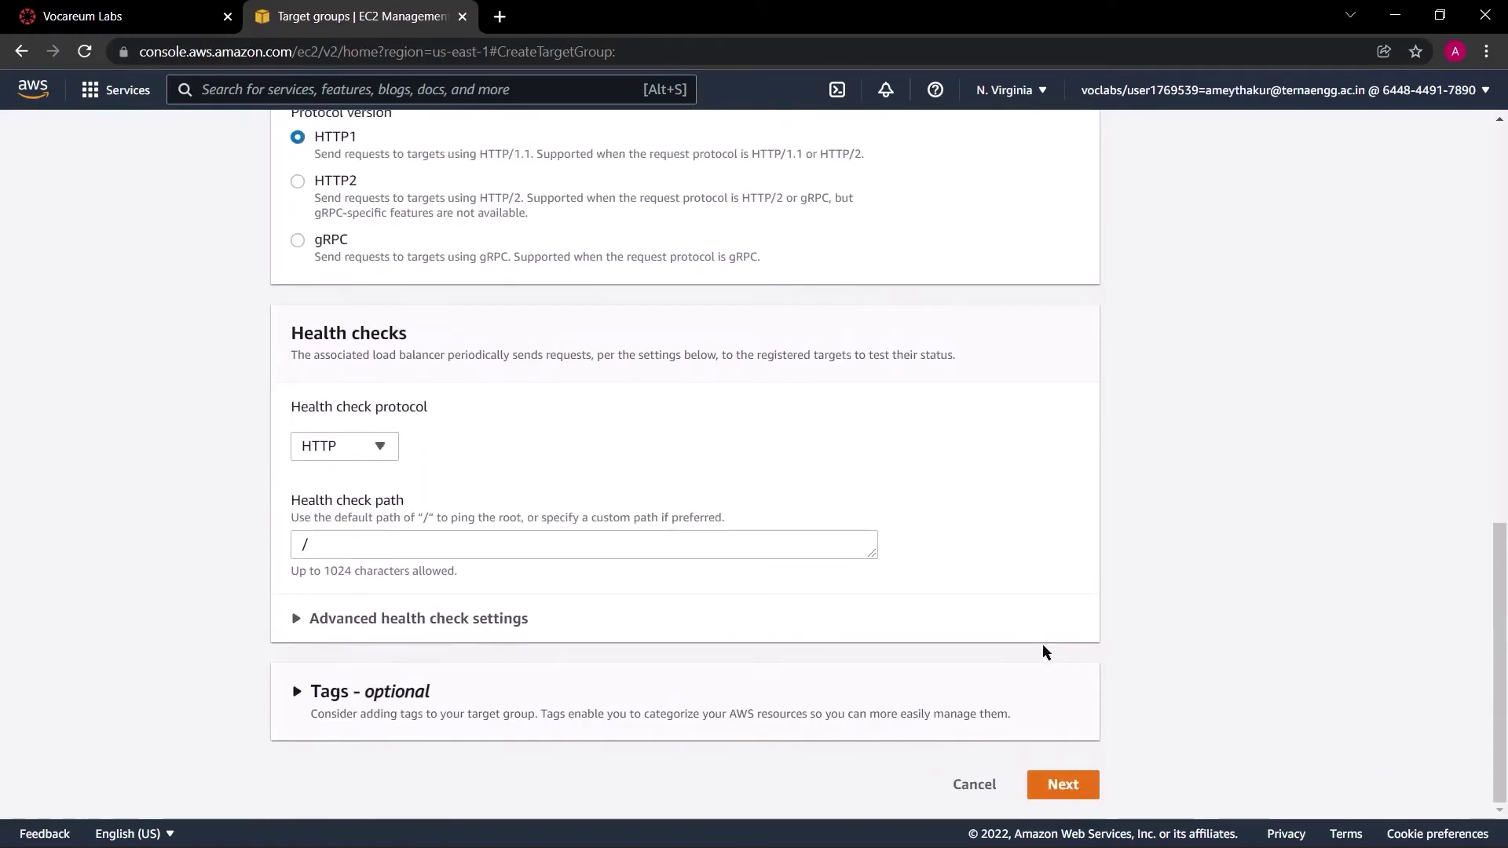
click(1060, 786)
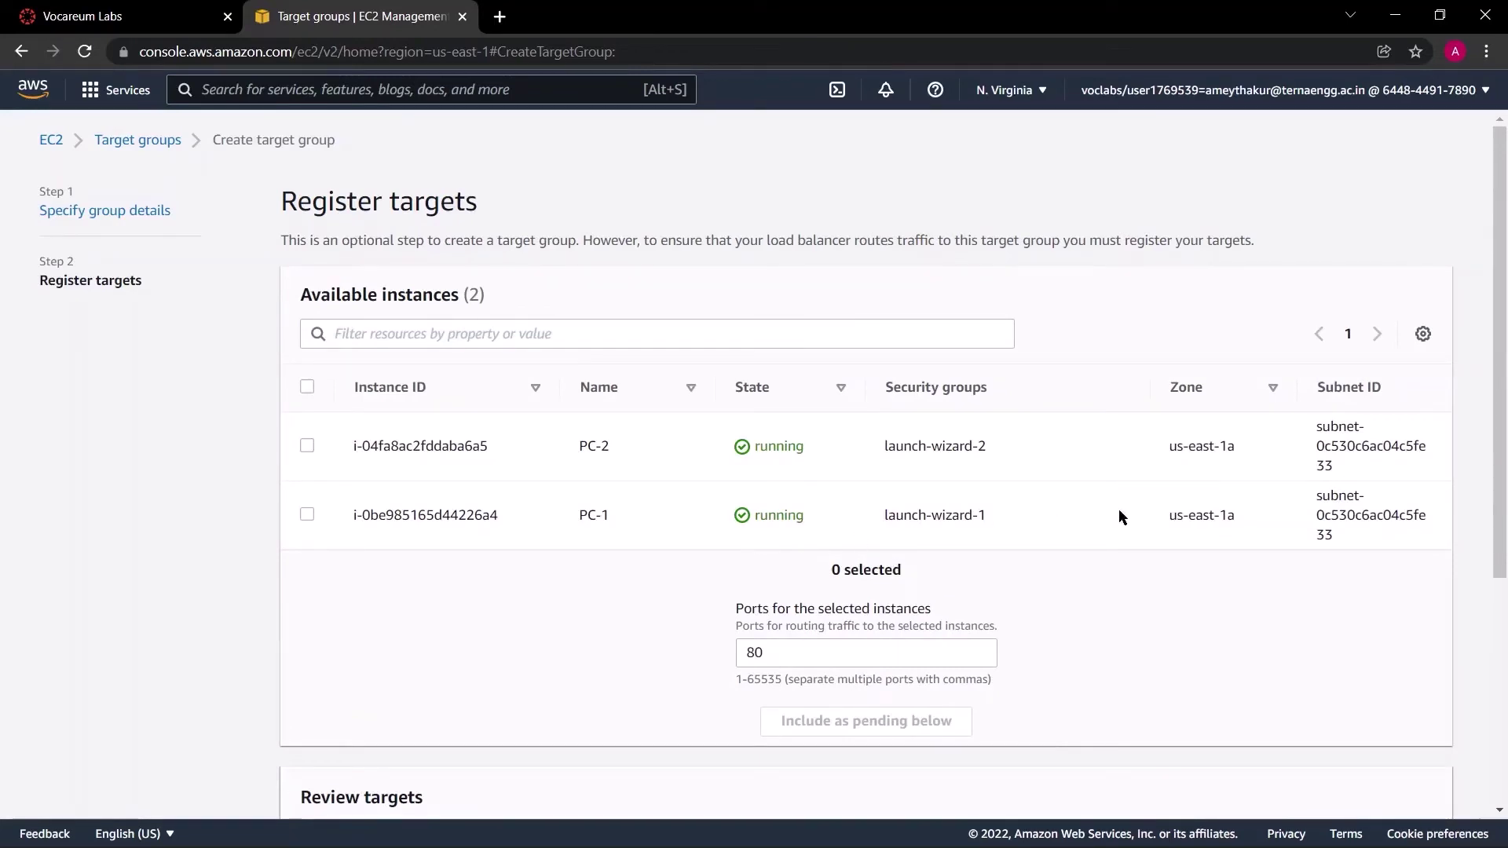
Step: Select both instances, PC-1 and PC-2, and include them as pending targets on port 80
click(308, 388)
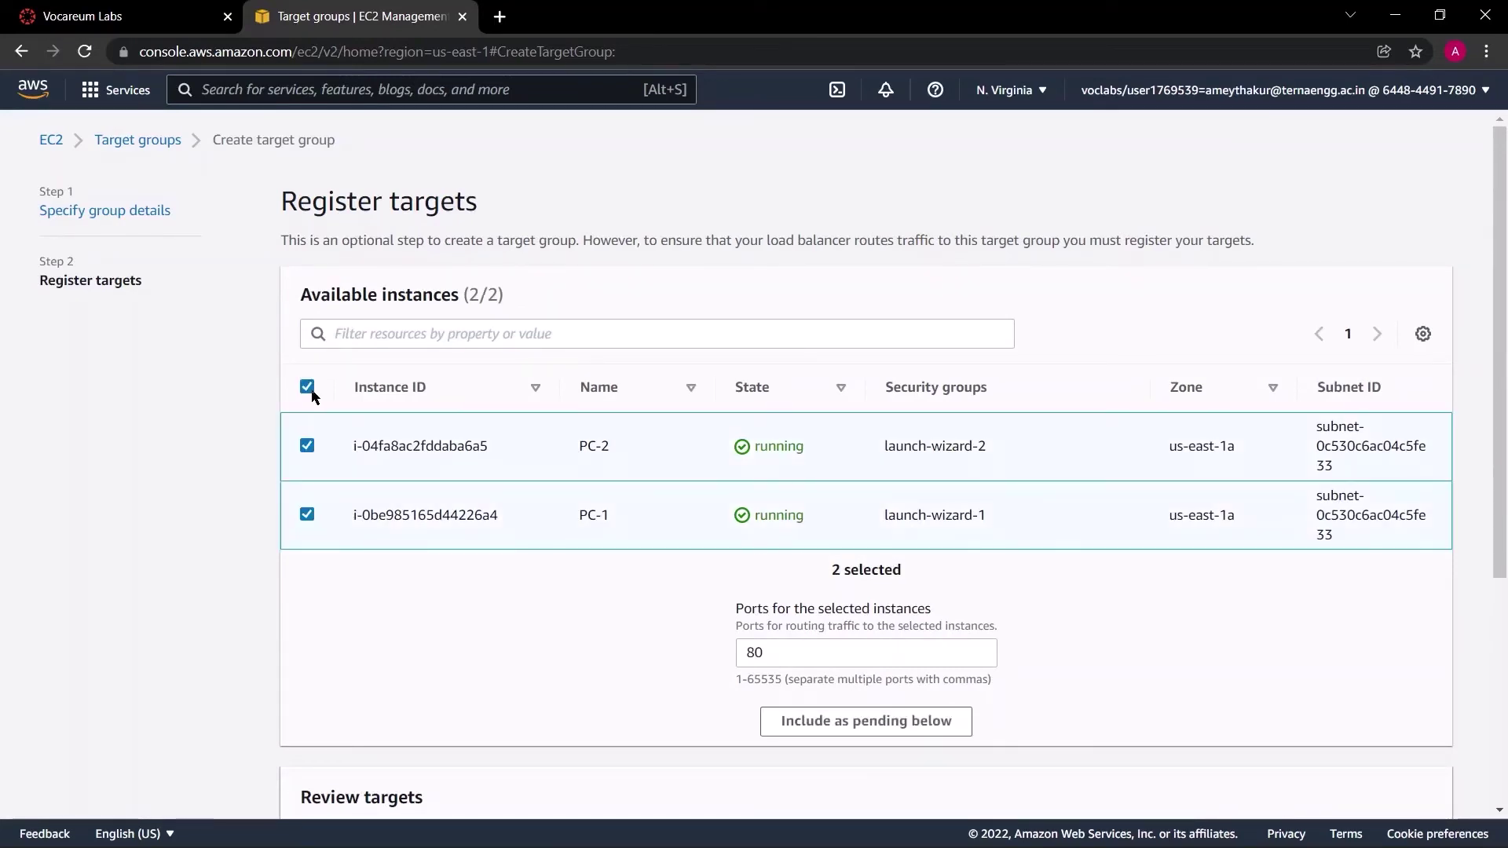
drag(303, 297, 564, 303)
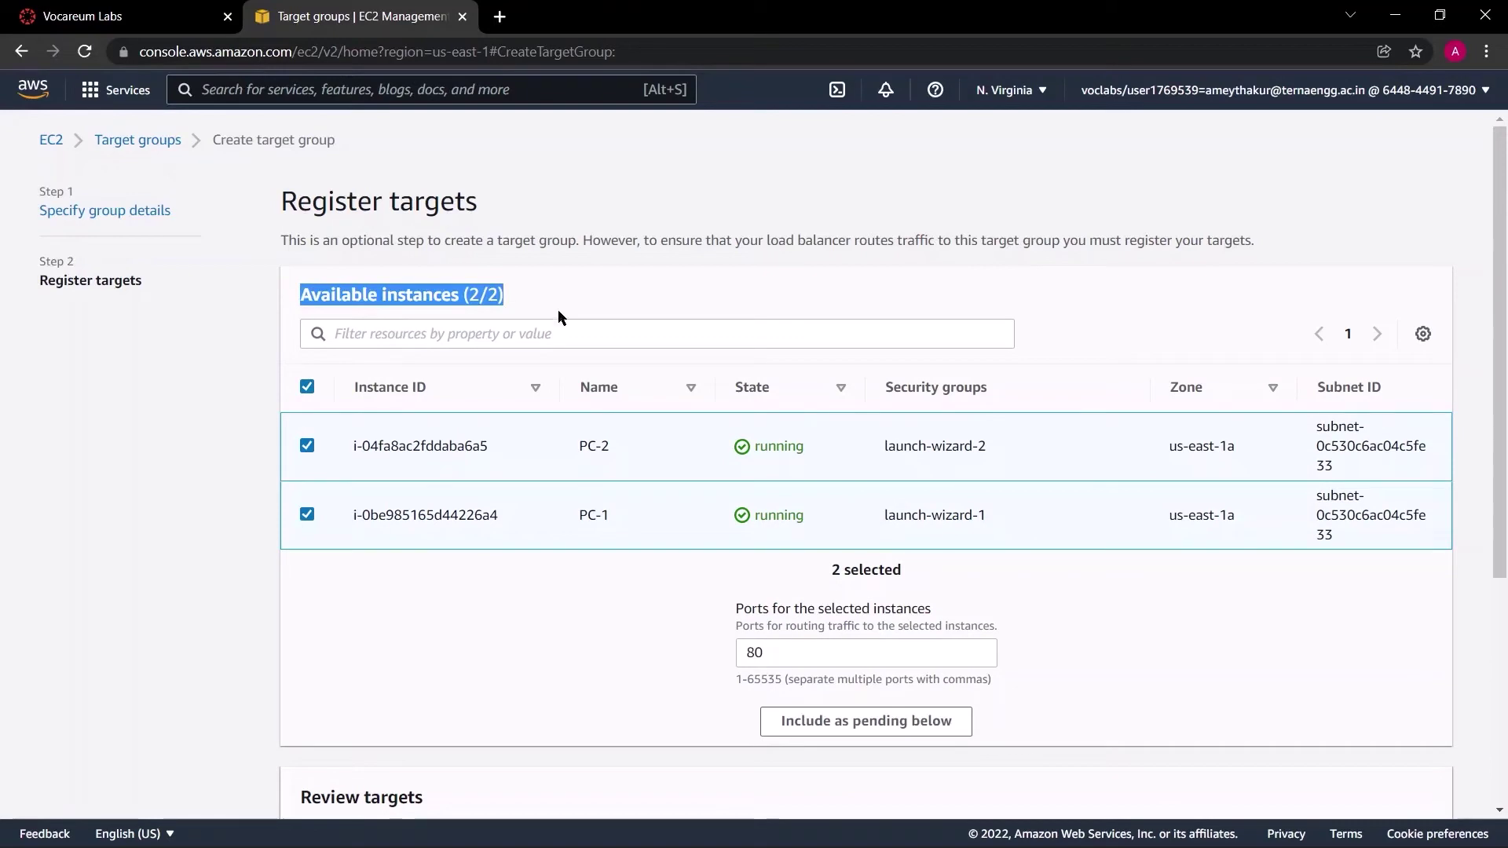
scroll(934, 638, down, 3)
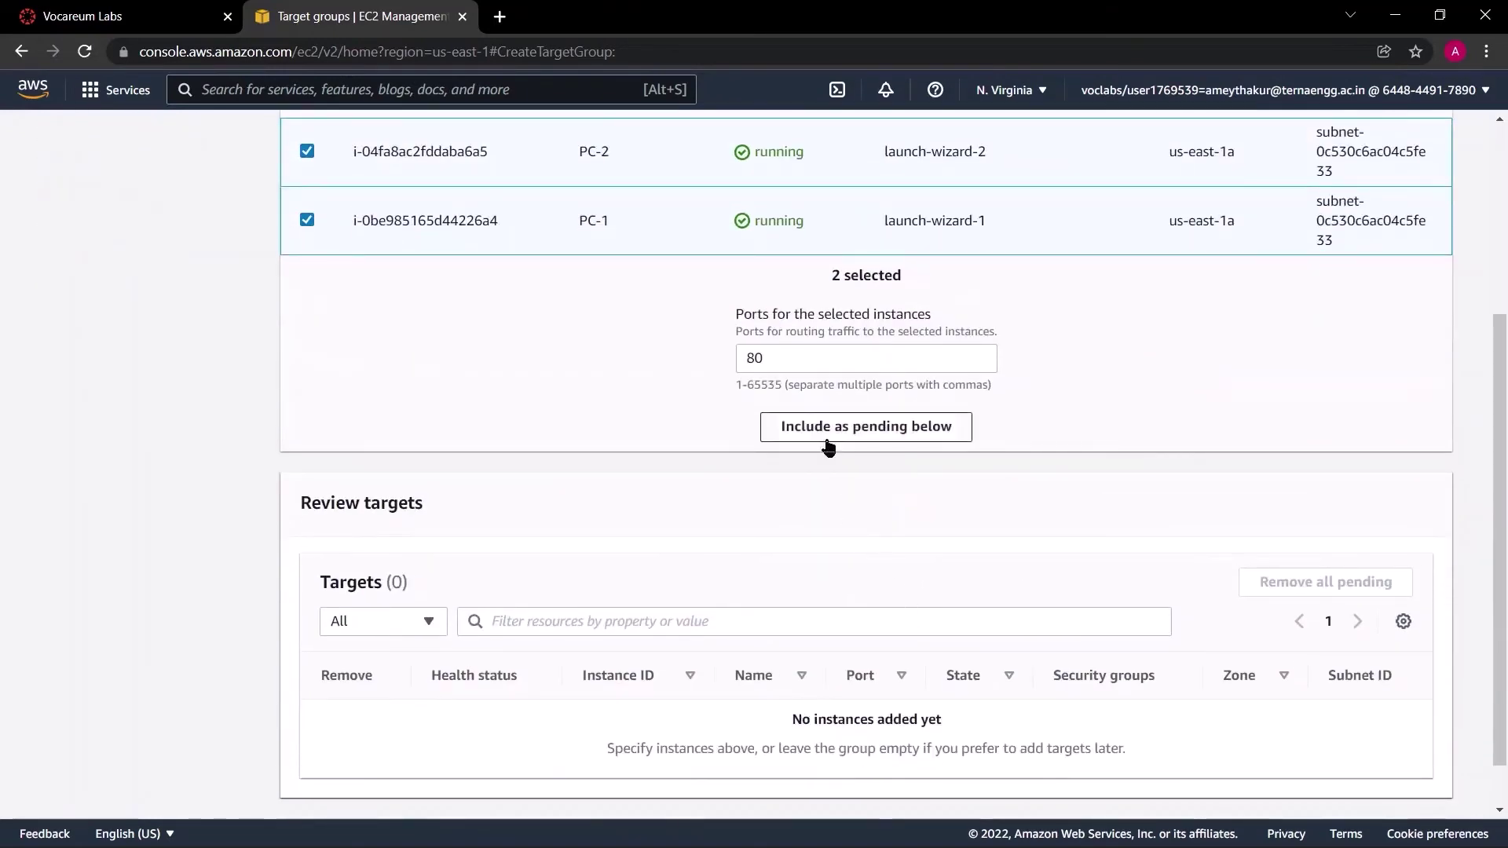
scroll(845, 456, up, 2)
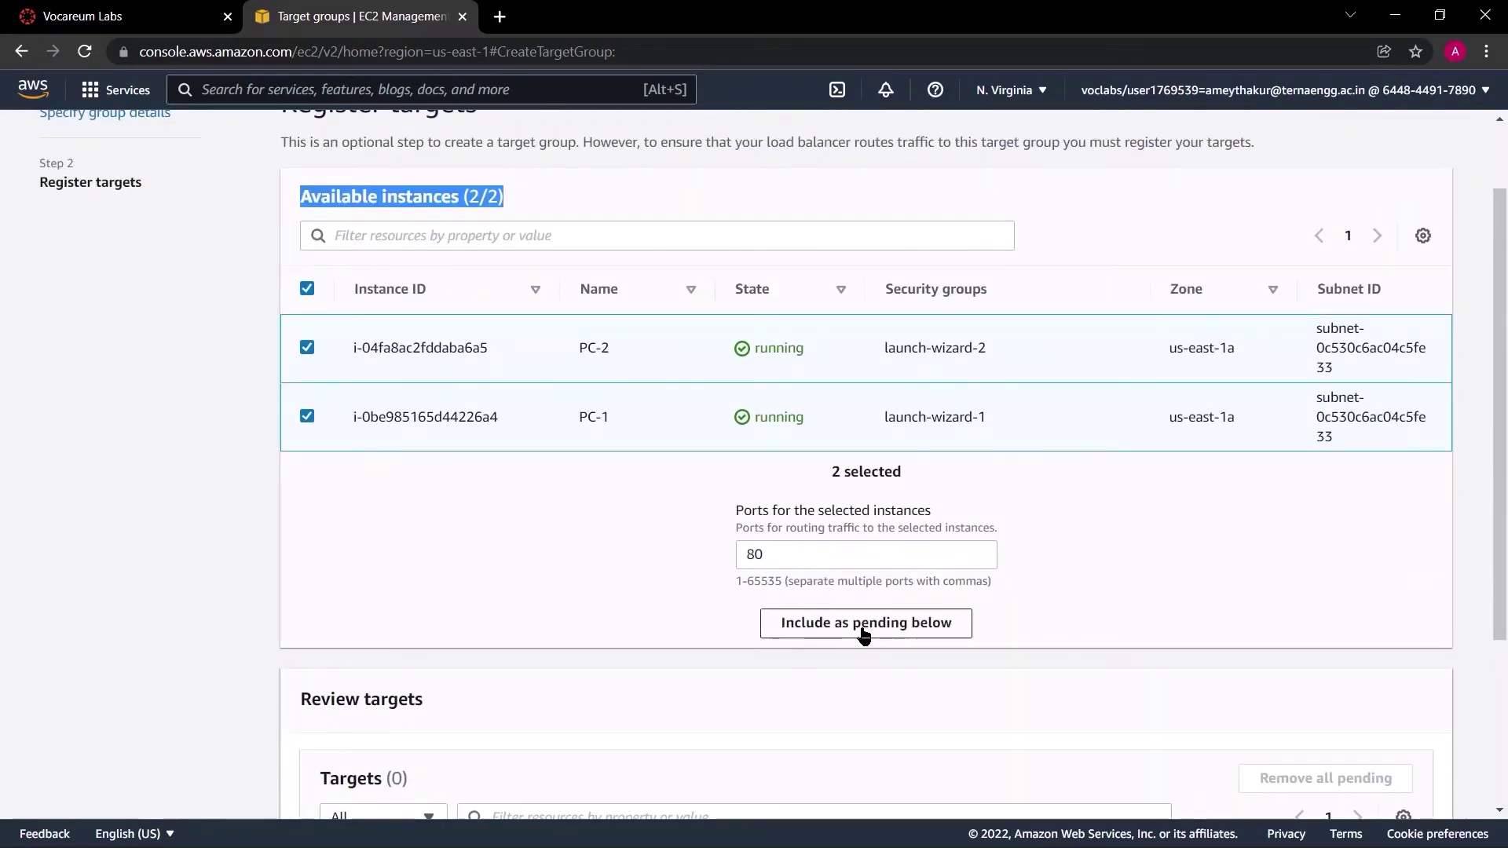
click(833, 625)
scroll(862, 627, down, 3)
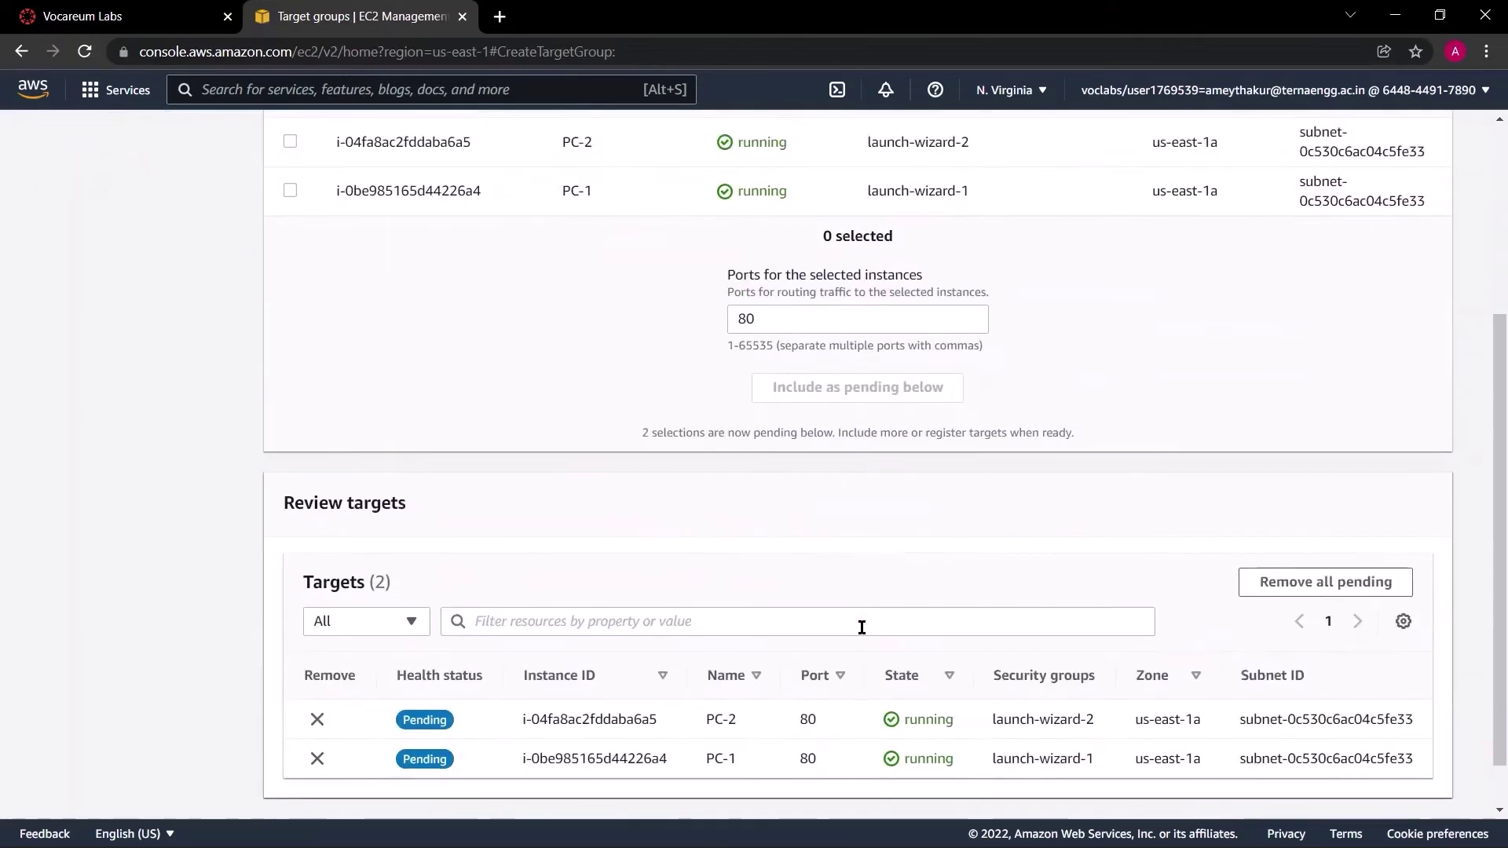
Step: Review the names and zones of the pending targets PC-2 and PC-1 and create the target group
drag(903, 662, 962, 705)
drag(761, 701, 708, 665)
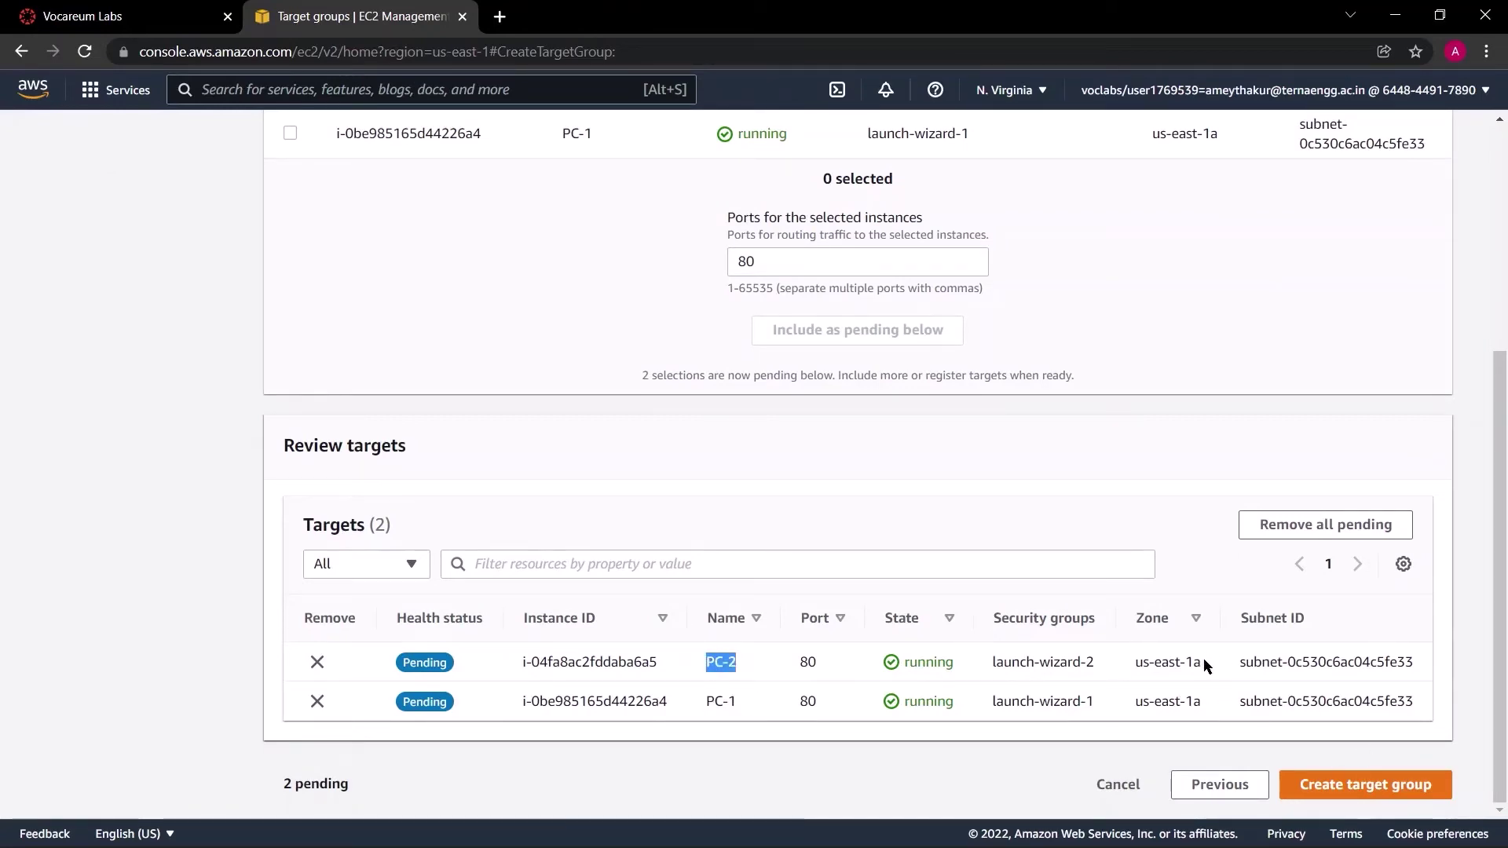
drag(1208, 666, 1135, 666)
drag(1221, 696, 1134, 710)
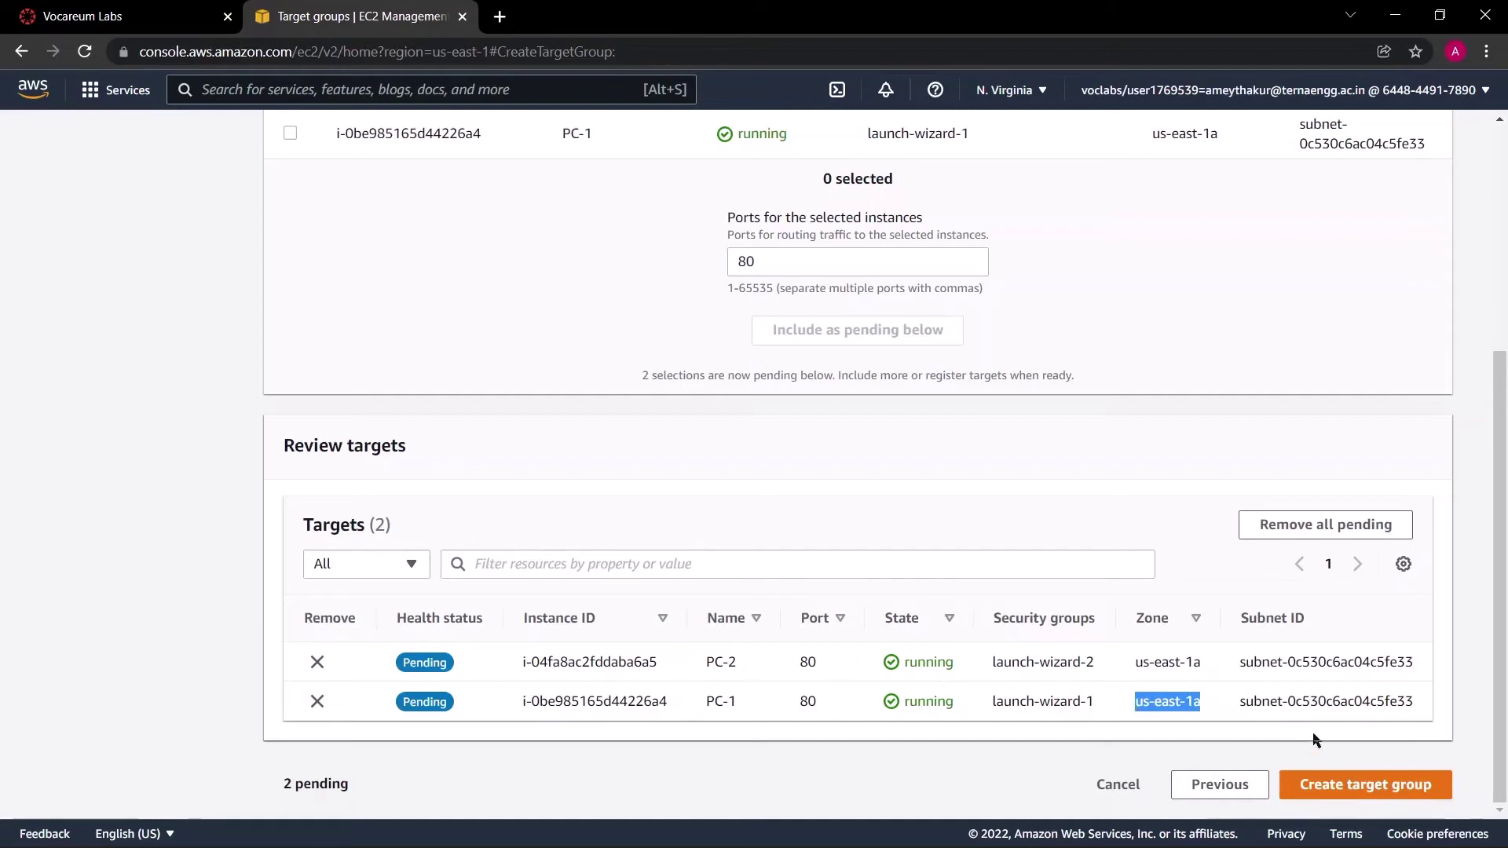
click(1364, 787)
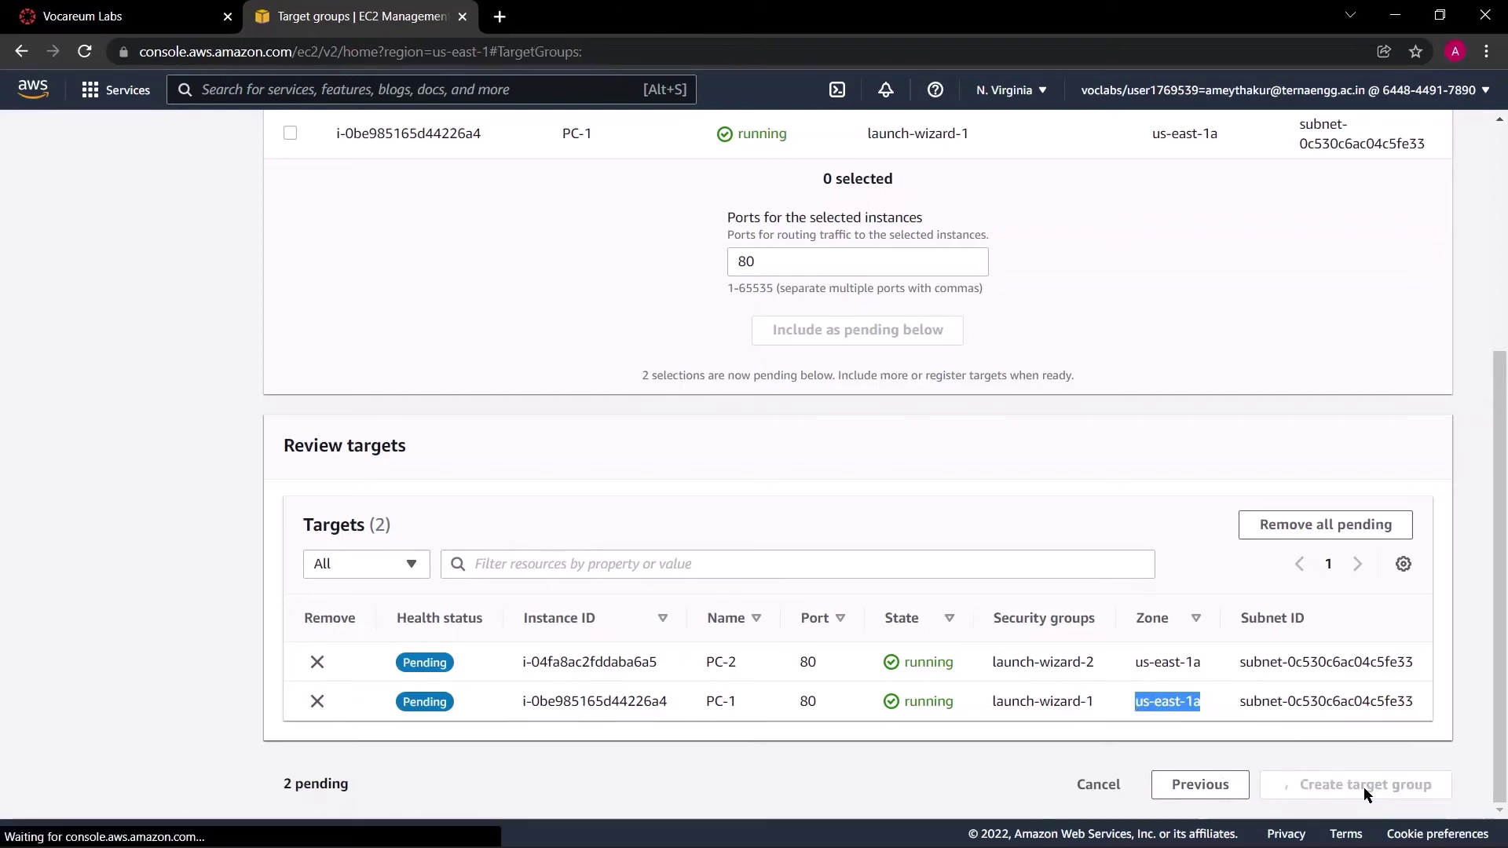
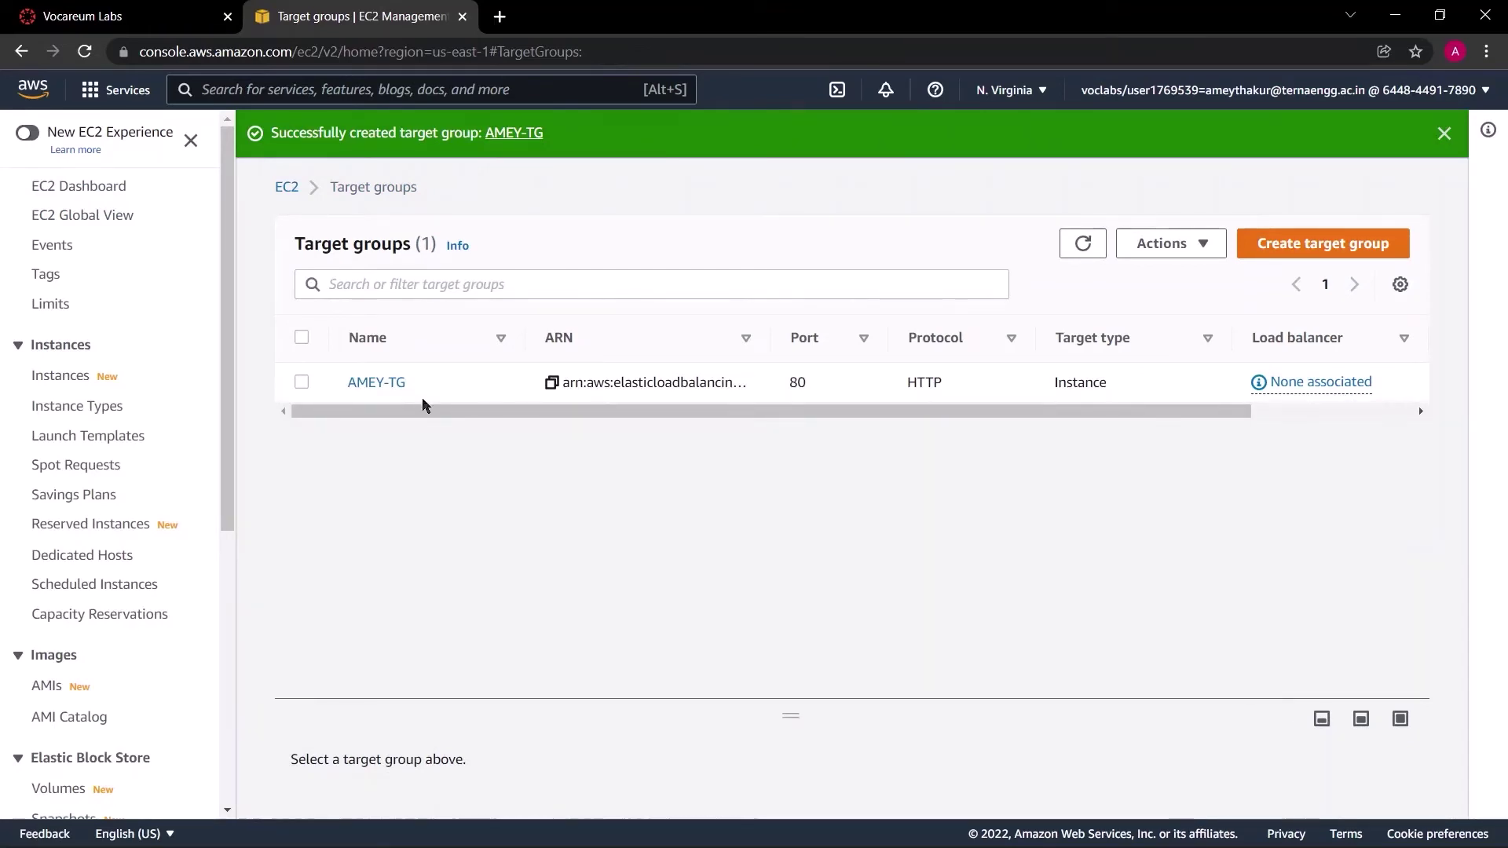
Step: Open the details of the newly created target group
scroll(35, 522, down, 6)
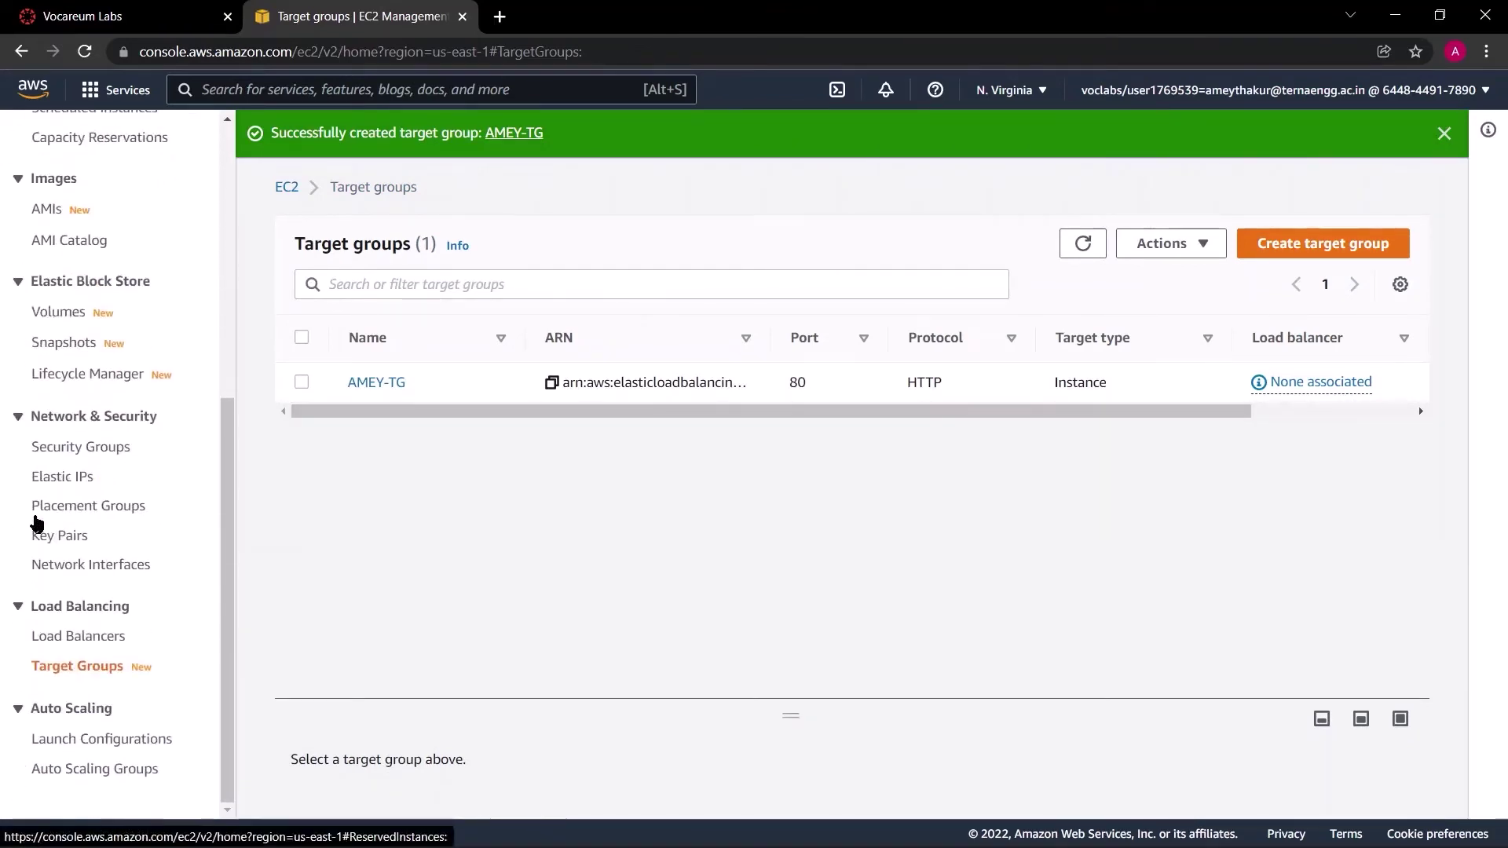
click(385, 383)
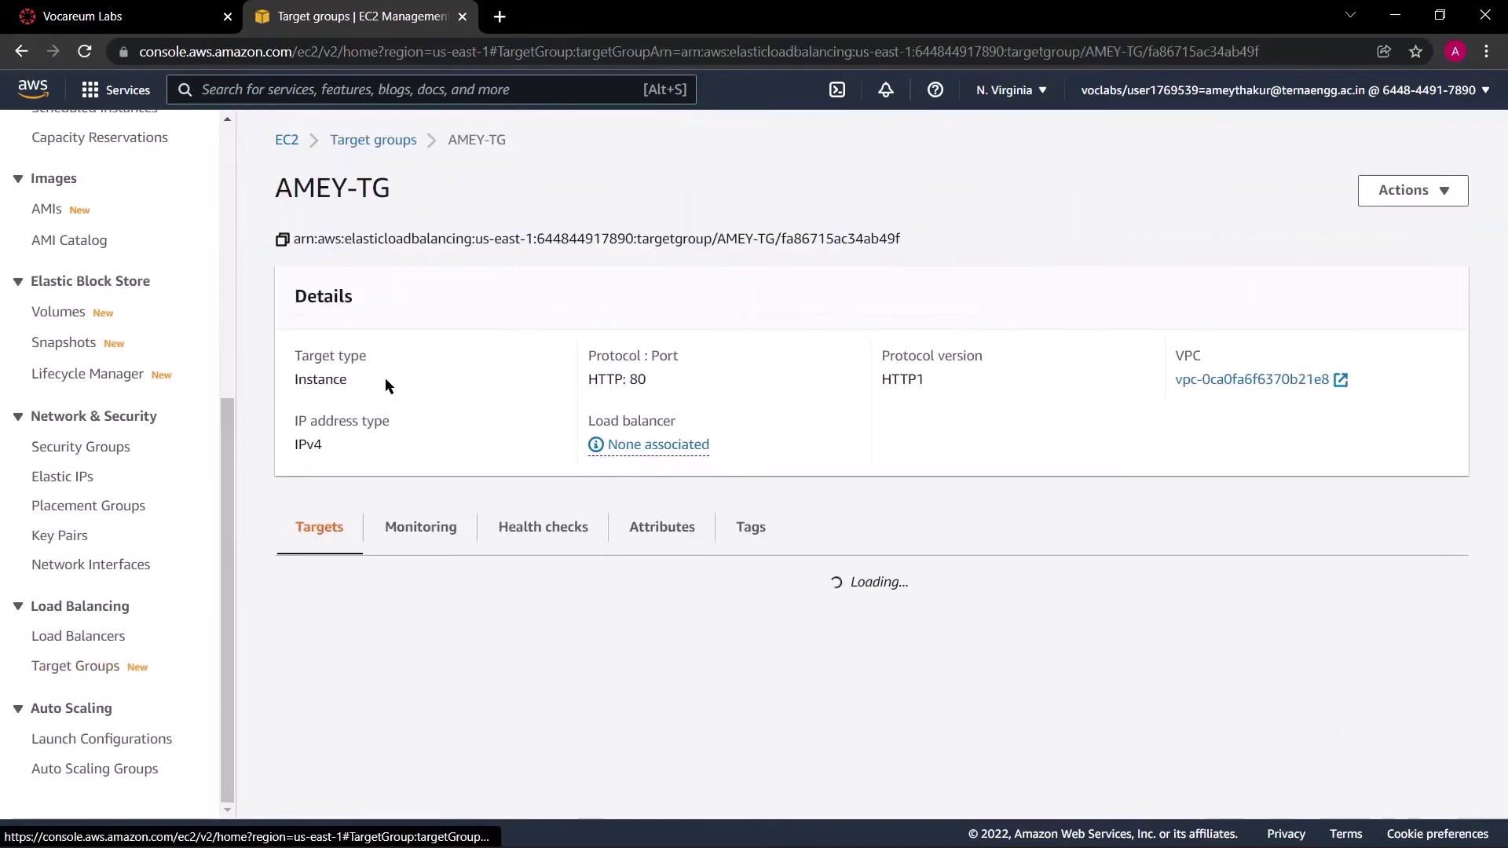
Step: Check the health status of the target group's registered targets and open the load balancers page in a new browser tab
scroll(843, 475, down, 2)
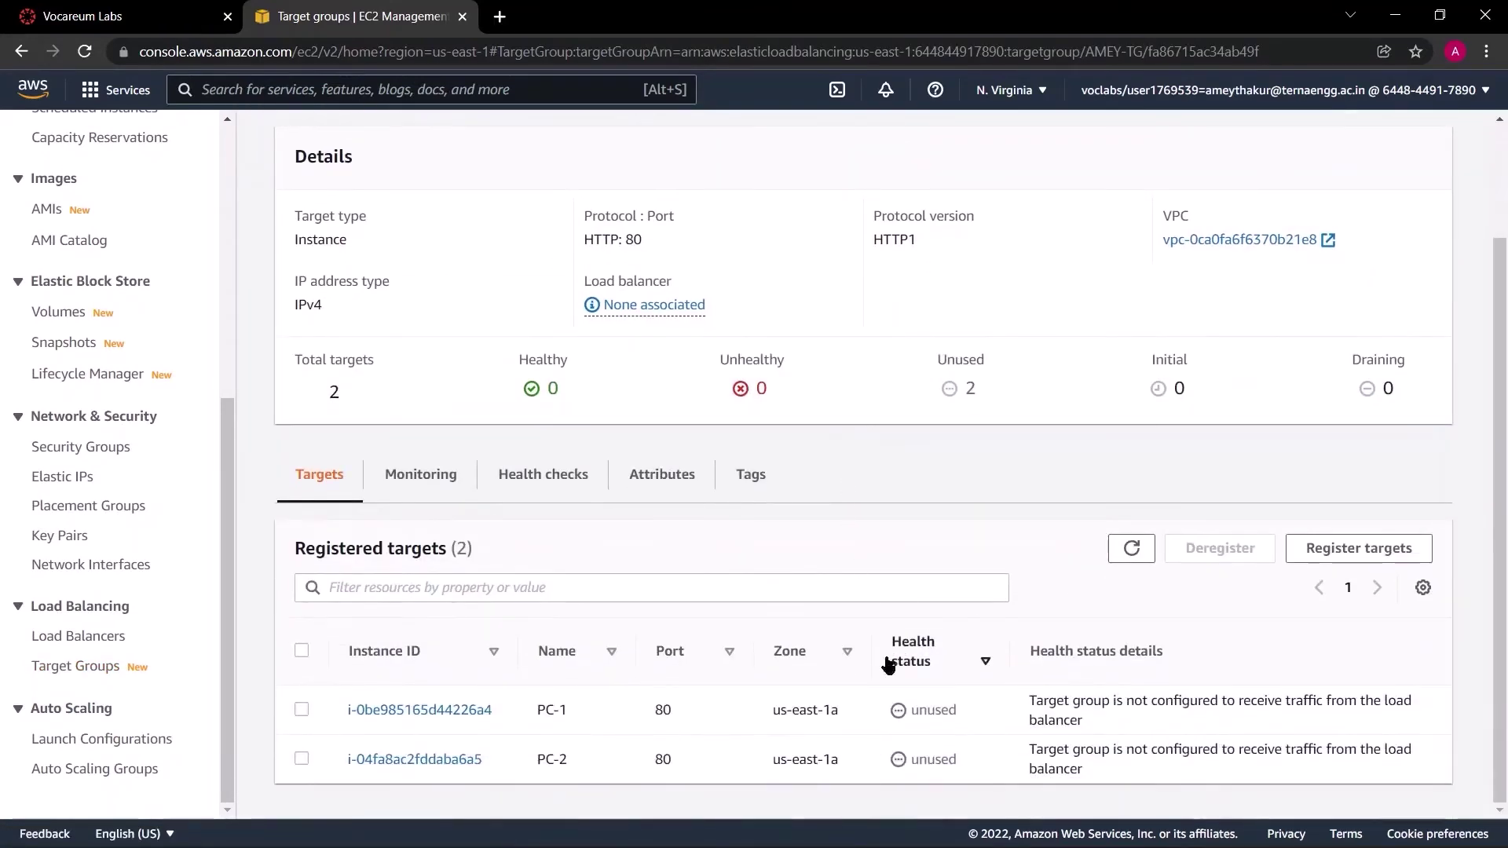
mouse_move(893, 641)
mouse_down()
mouse_move(953, 667)
mouse_move(971, 716)
mouse_move(915, 759)
mouse_up()
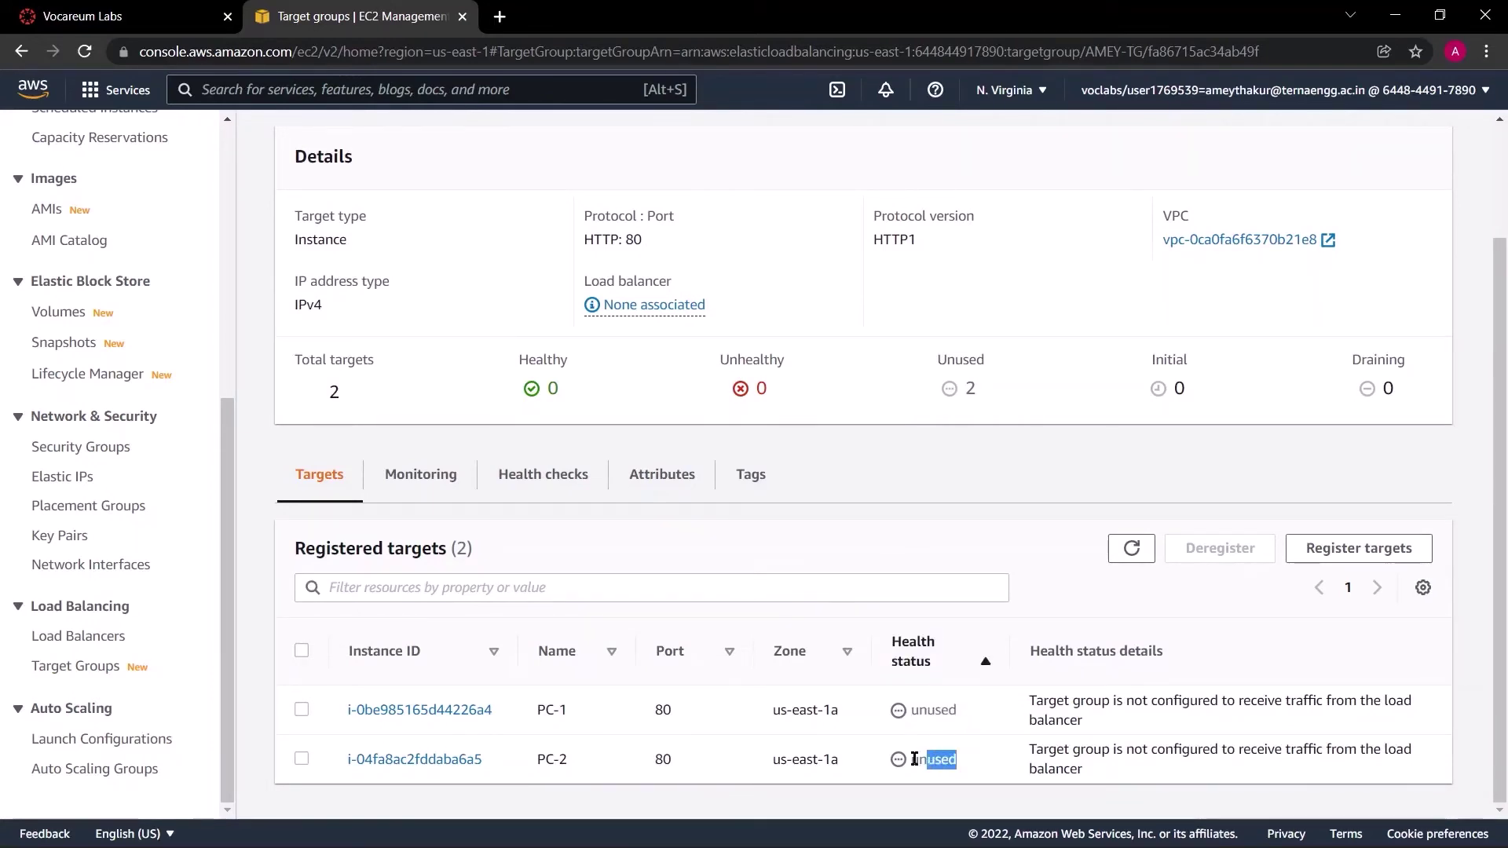
drag(130, 607, 32, 607)
click(76, 669)
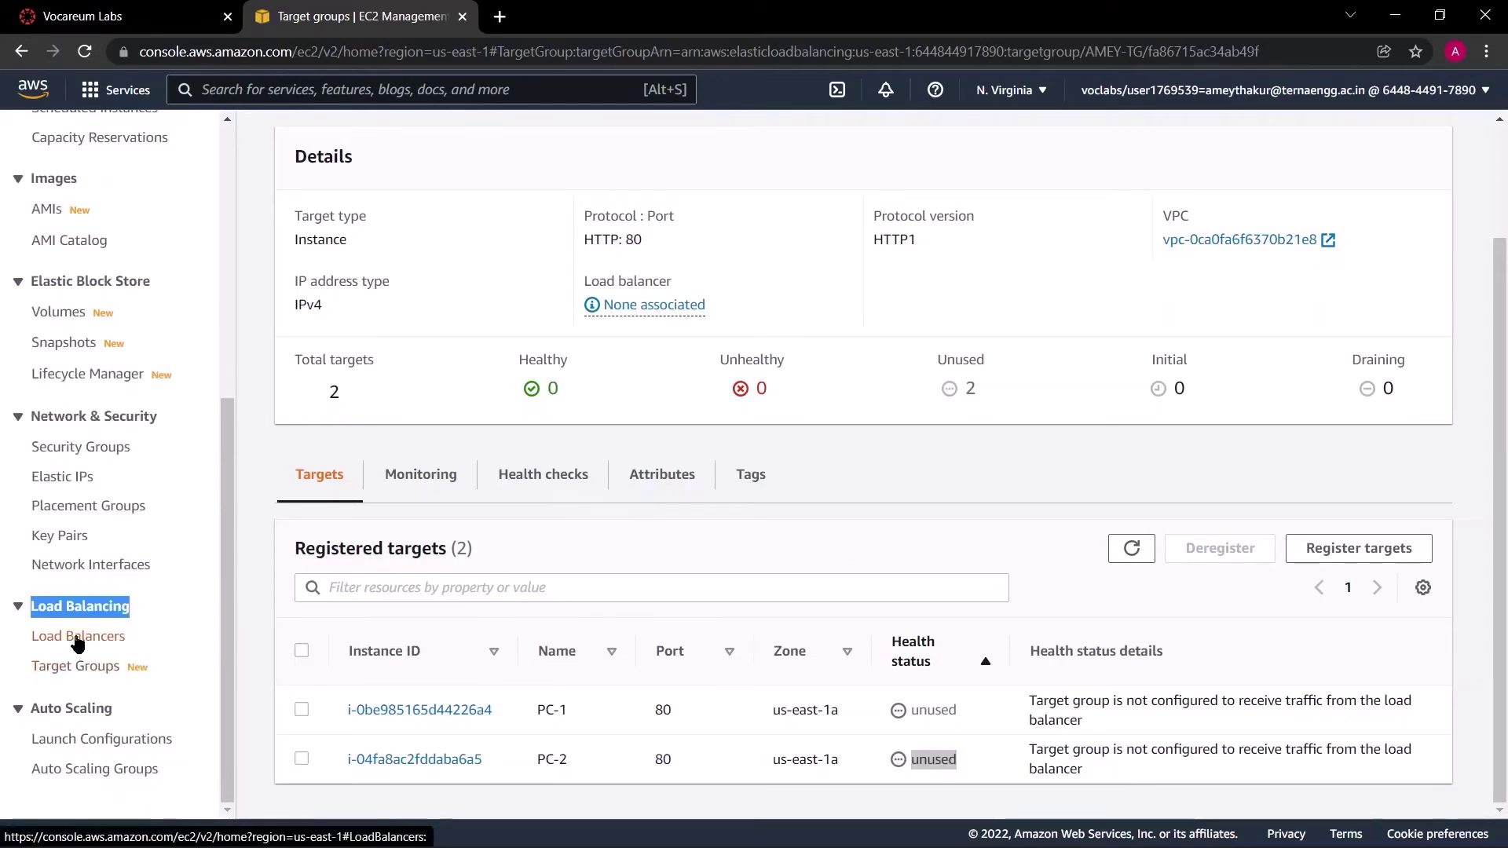
right_click(76, 636)
click(164, 449)
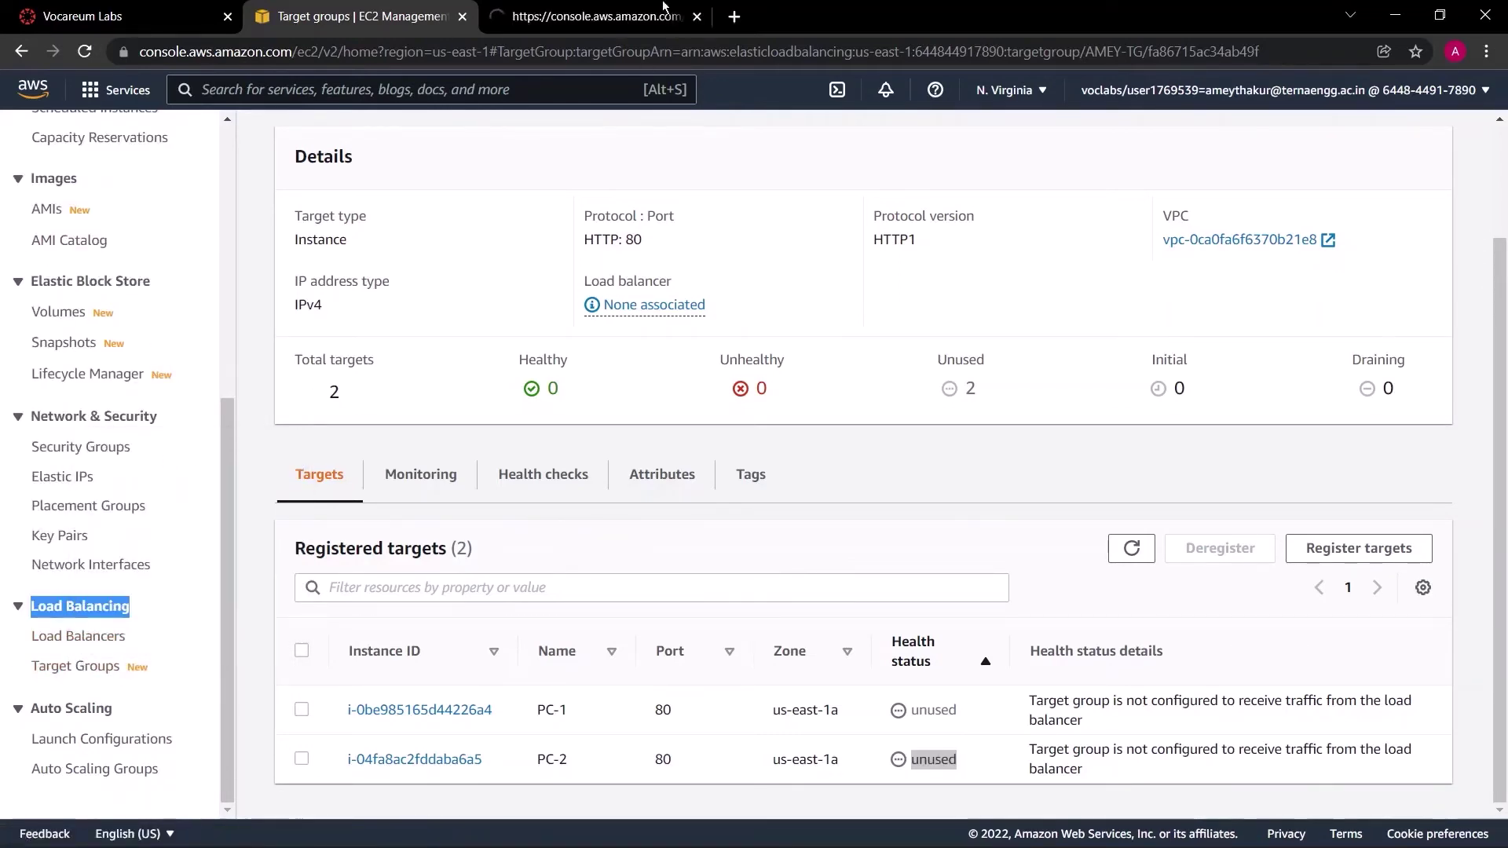
click(660, 9)
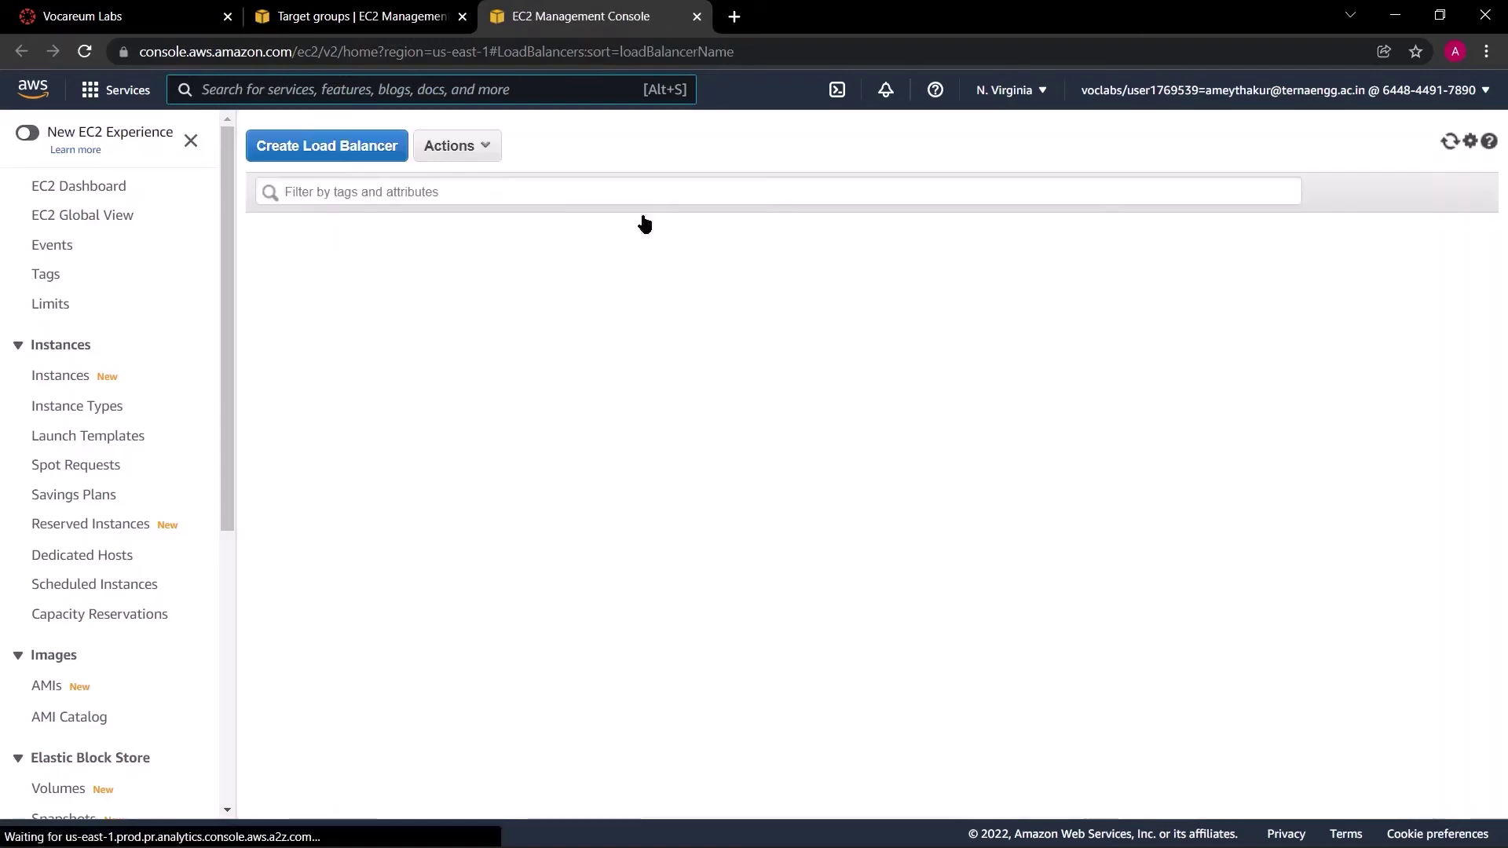
Step: Start creating a load balancer of the Application Load Balancer type
click(331, 155)
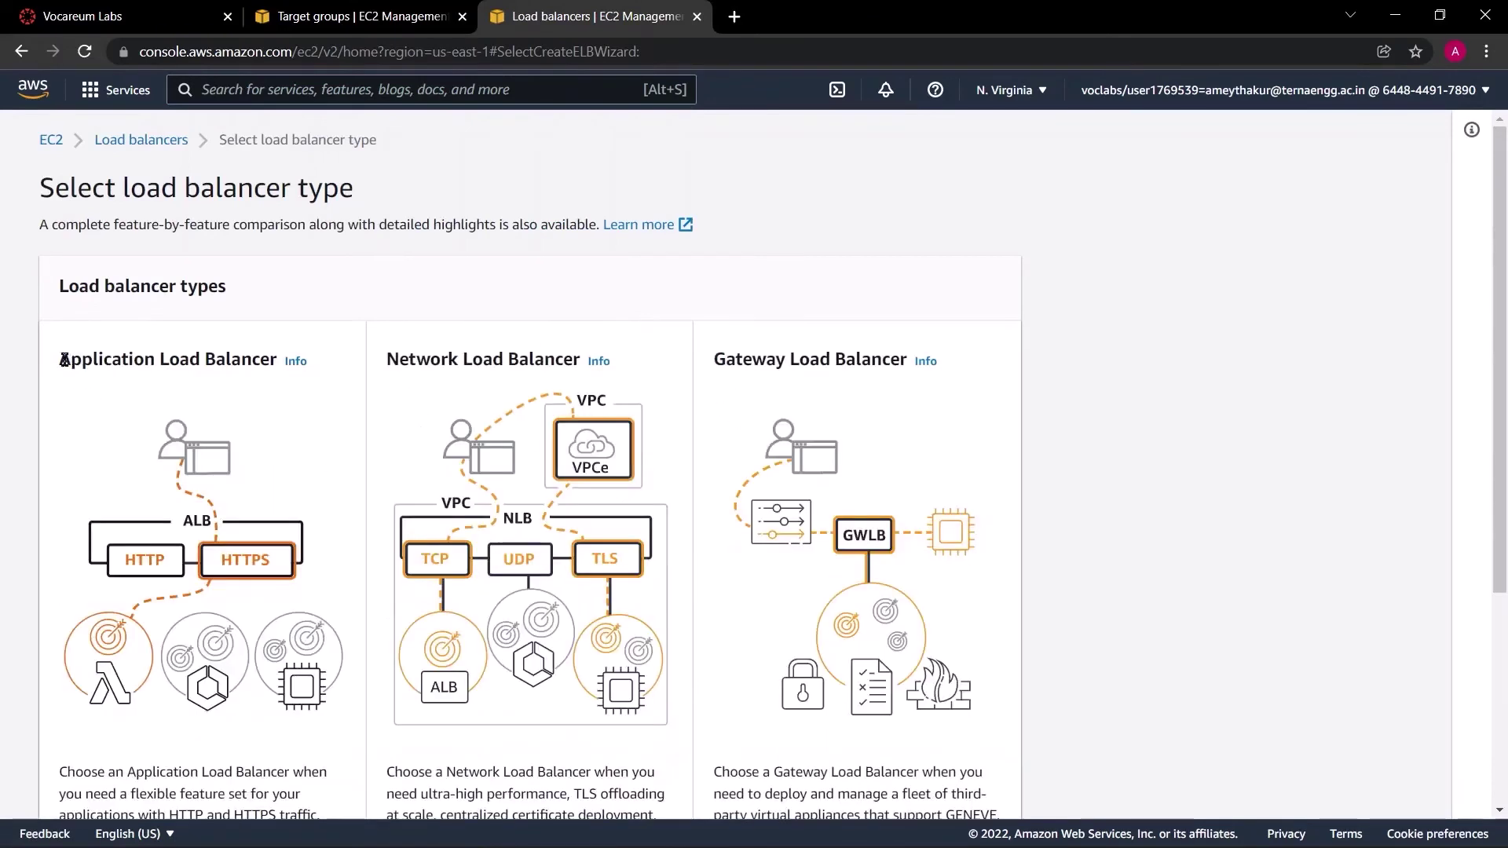
drag(59, 359, 276, 360)
scroll(277, 360, down, 4)
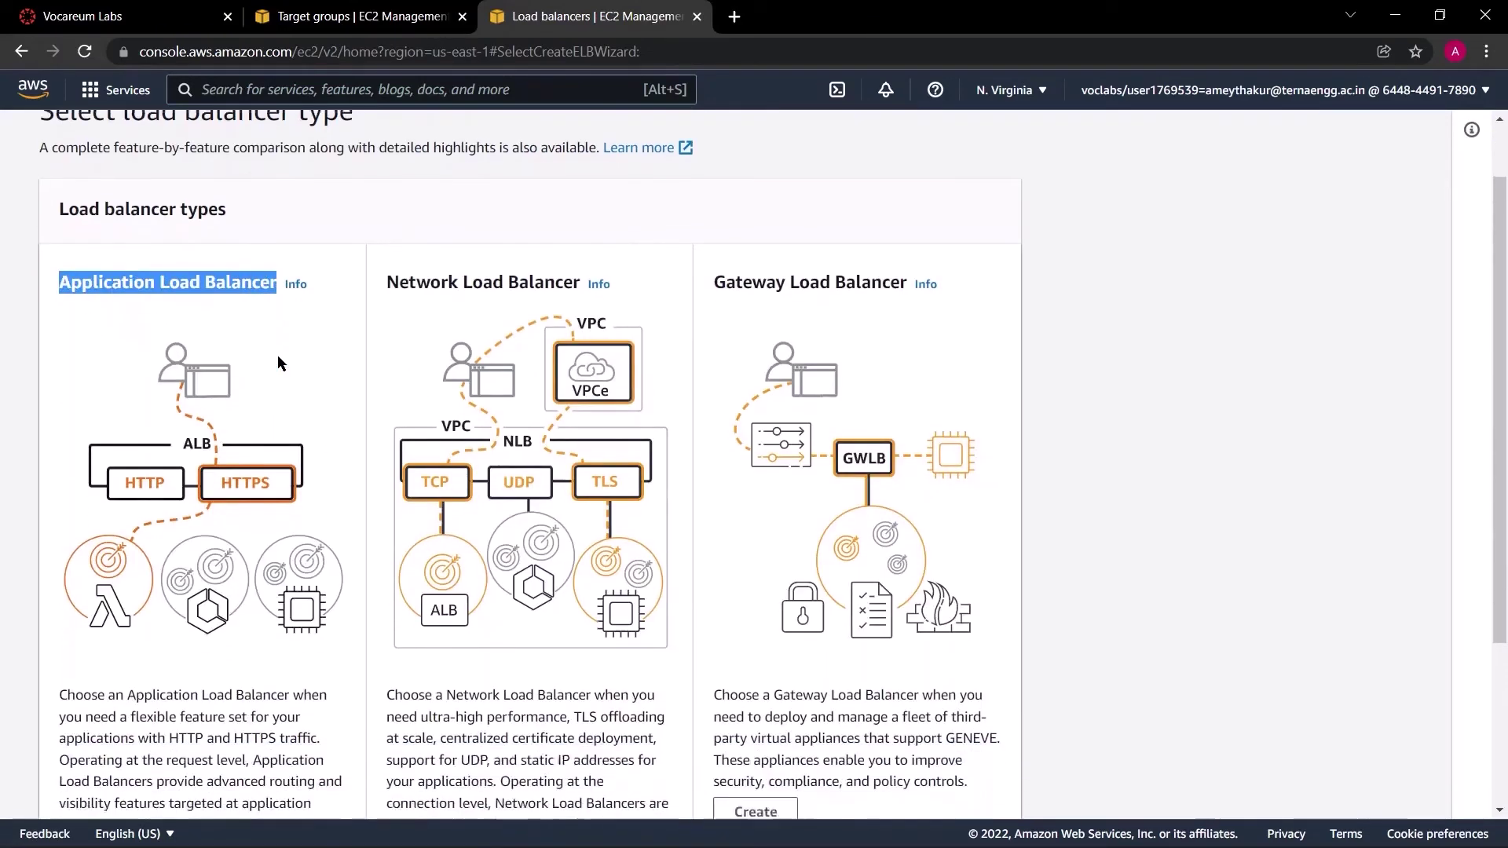
click(116, 658)
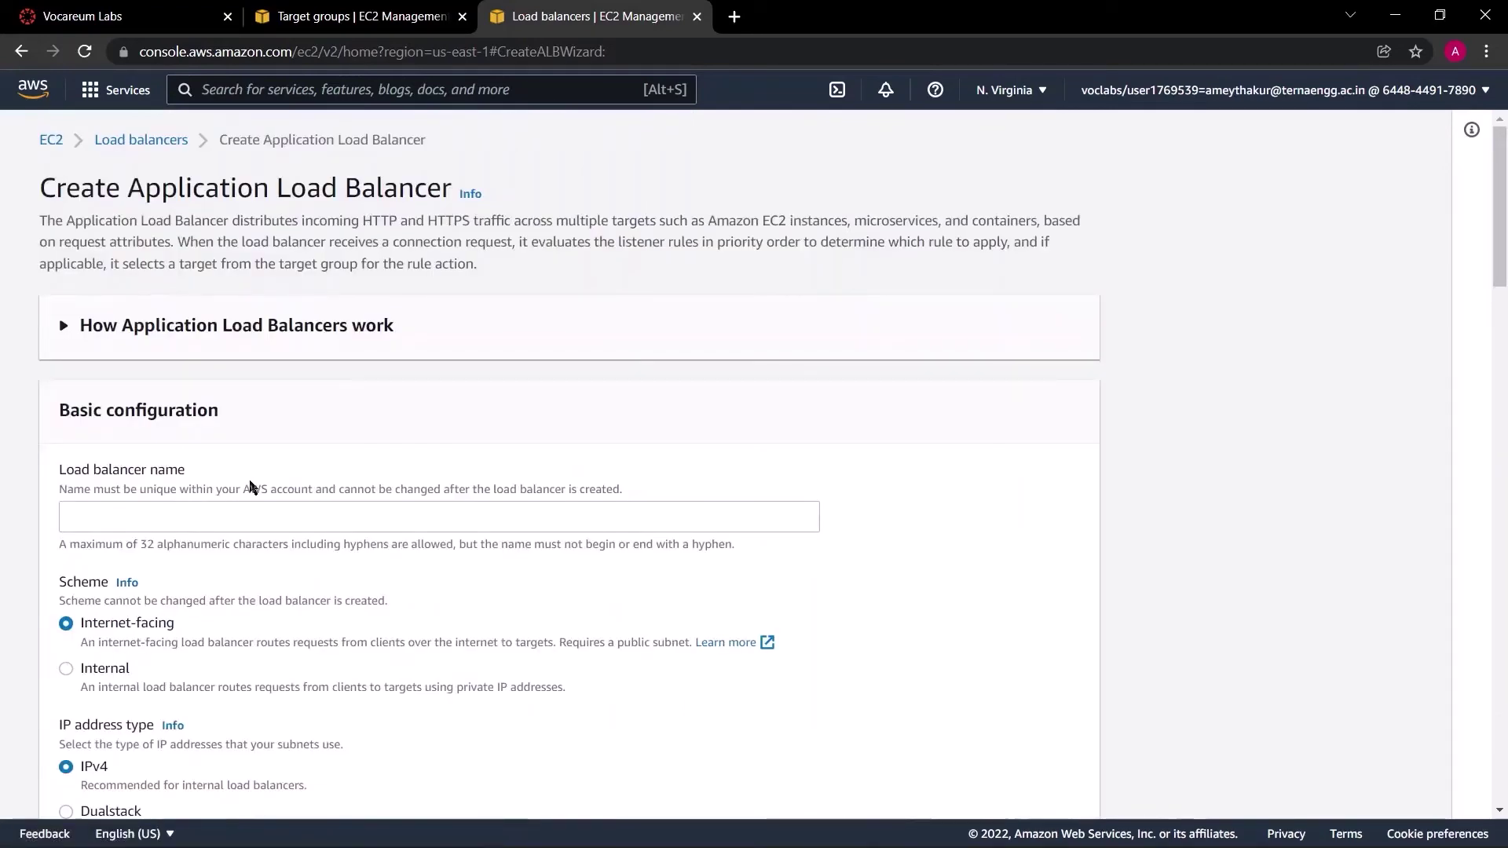
Step: Name the load balancer with the owner's first name in capitals, keeping the Internet-facing scheme and IPv4 address type
scroll(235, 444, down, 1)
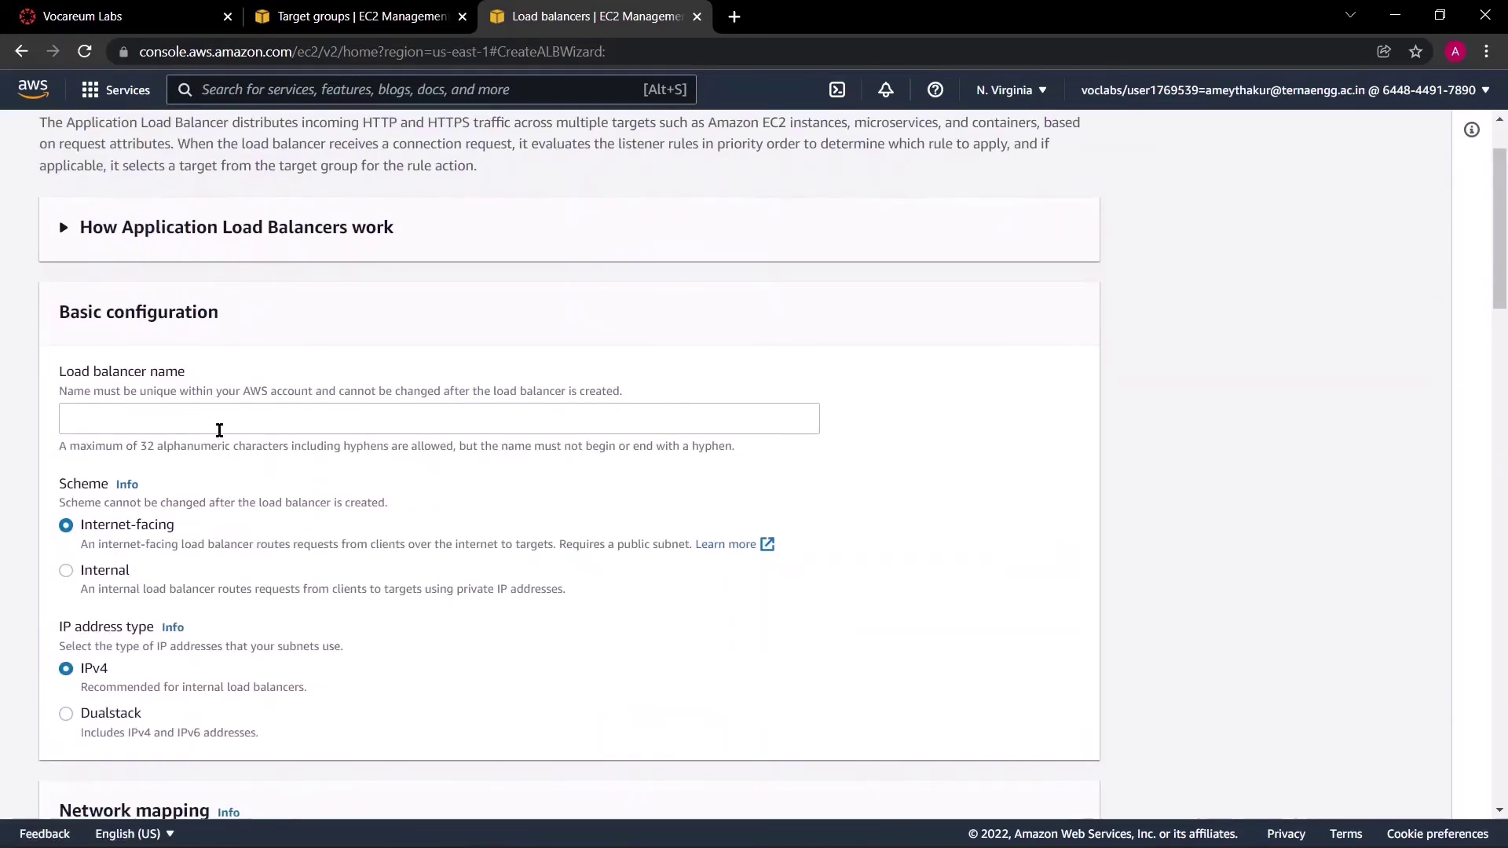
click(330, 421)
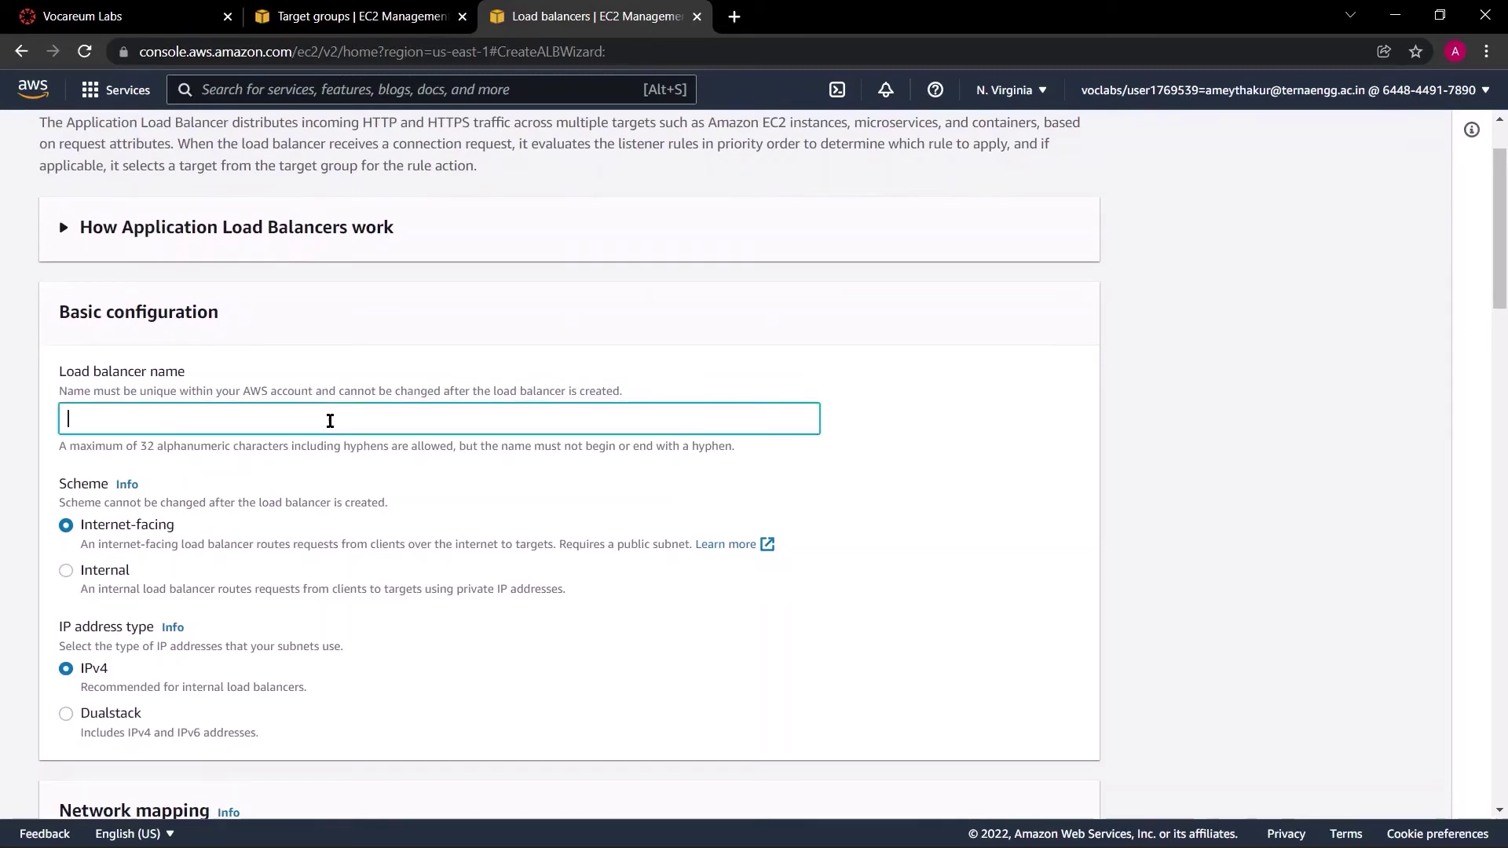
text(AMEY)
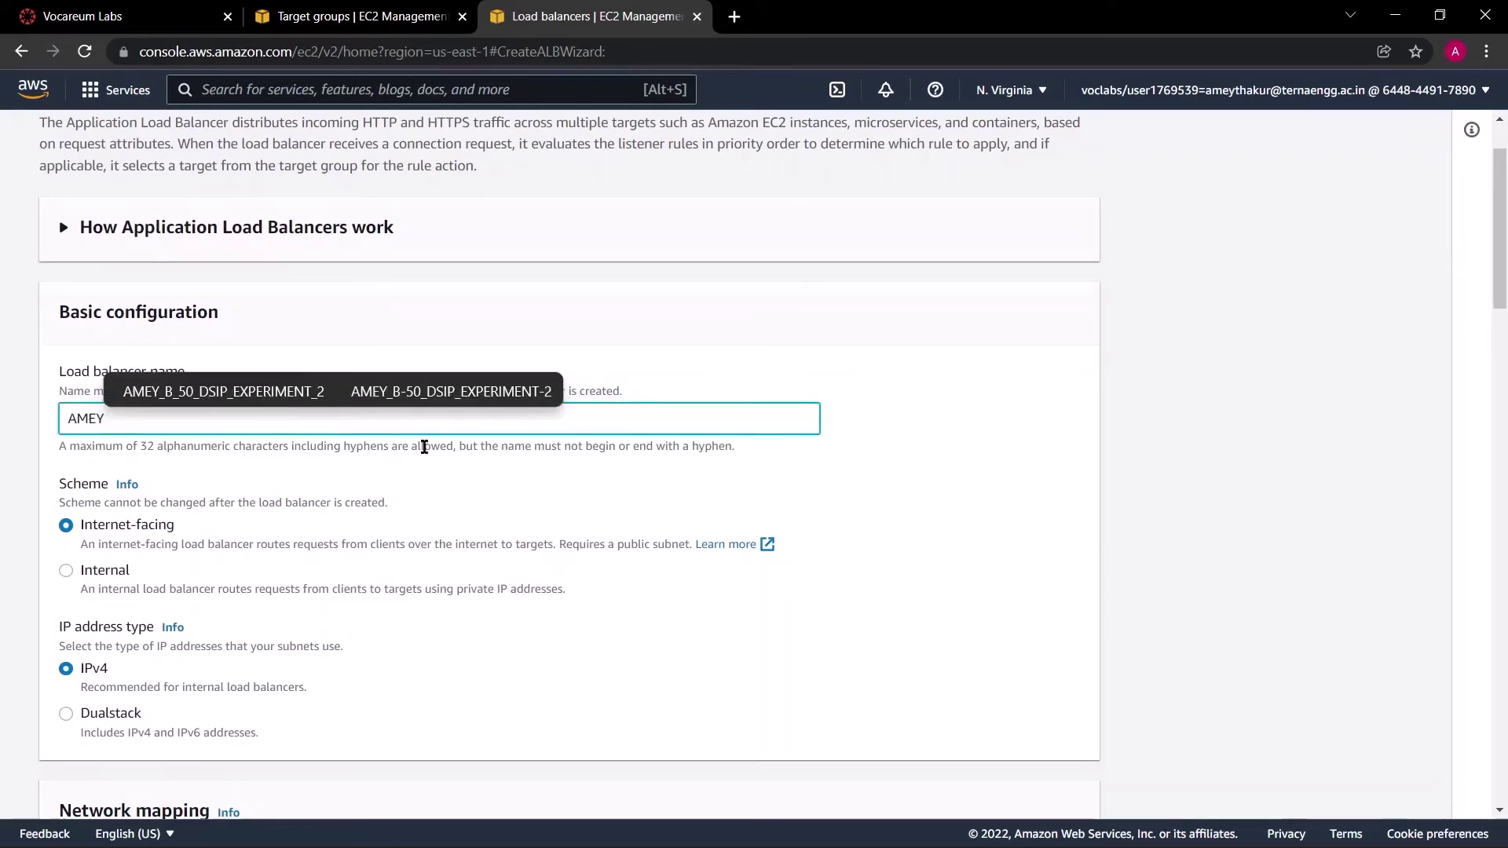
click(934, 422)
scroll(642, 391, down, 4)
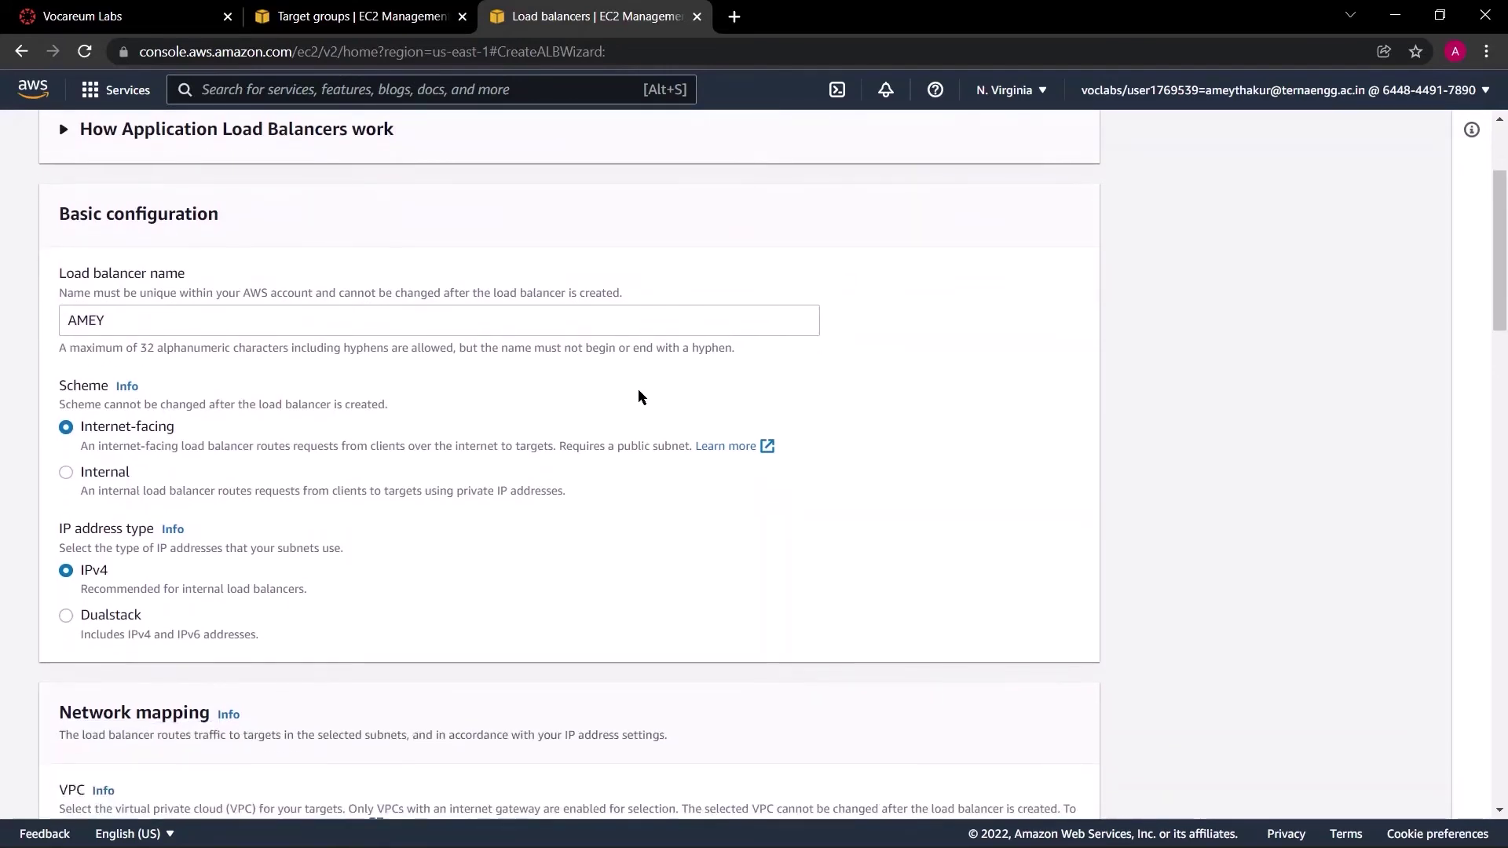
Step: Map the load balancer to zones us-east-1a and us-east-1b, checking the registered targets' zones in the target group
scroll(639, 396, down, 4)
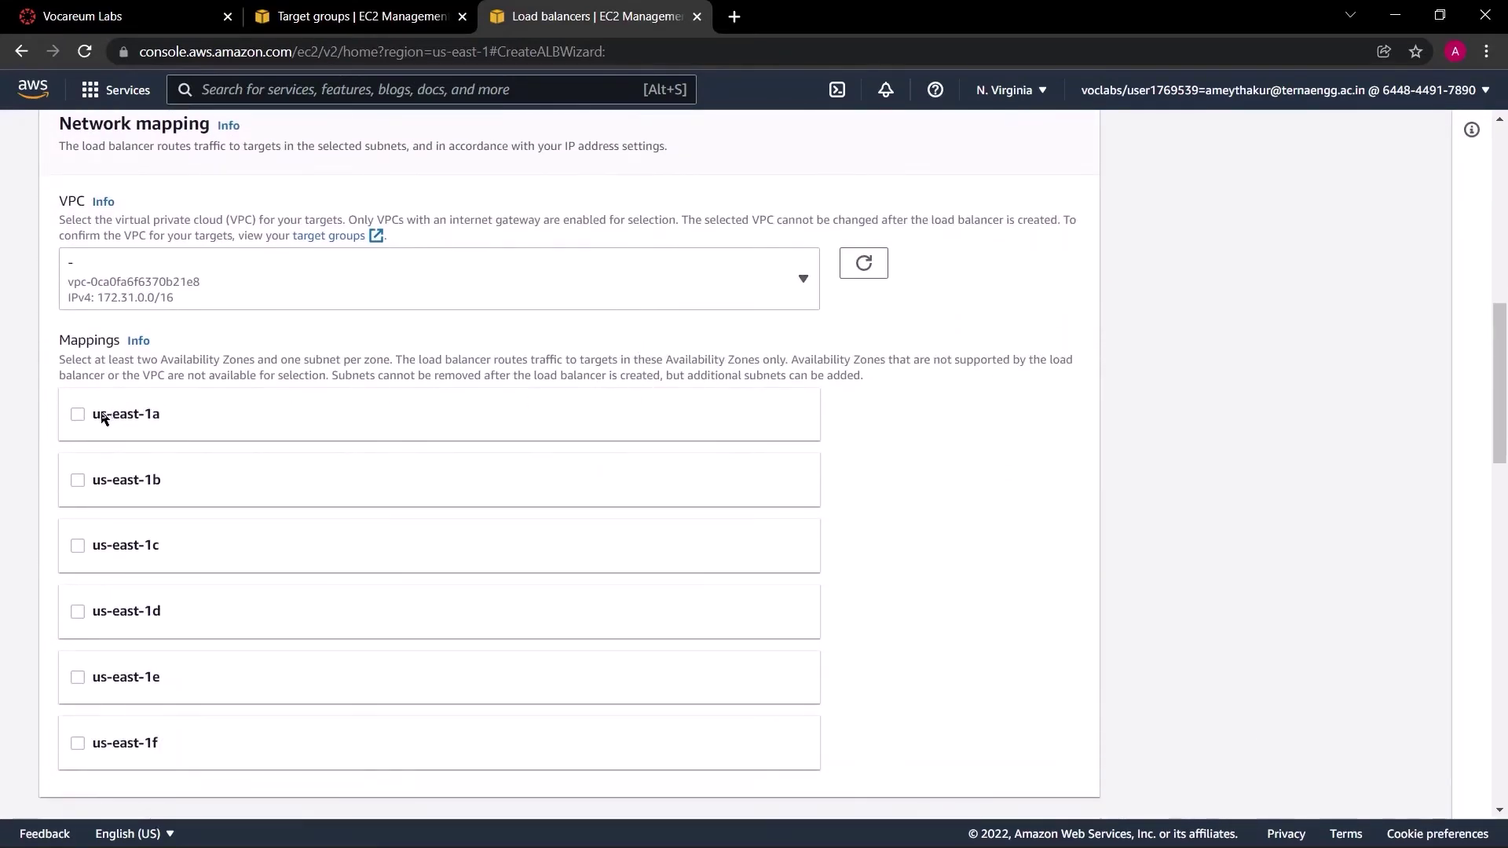
click(77, 414)
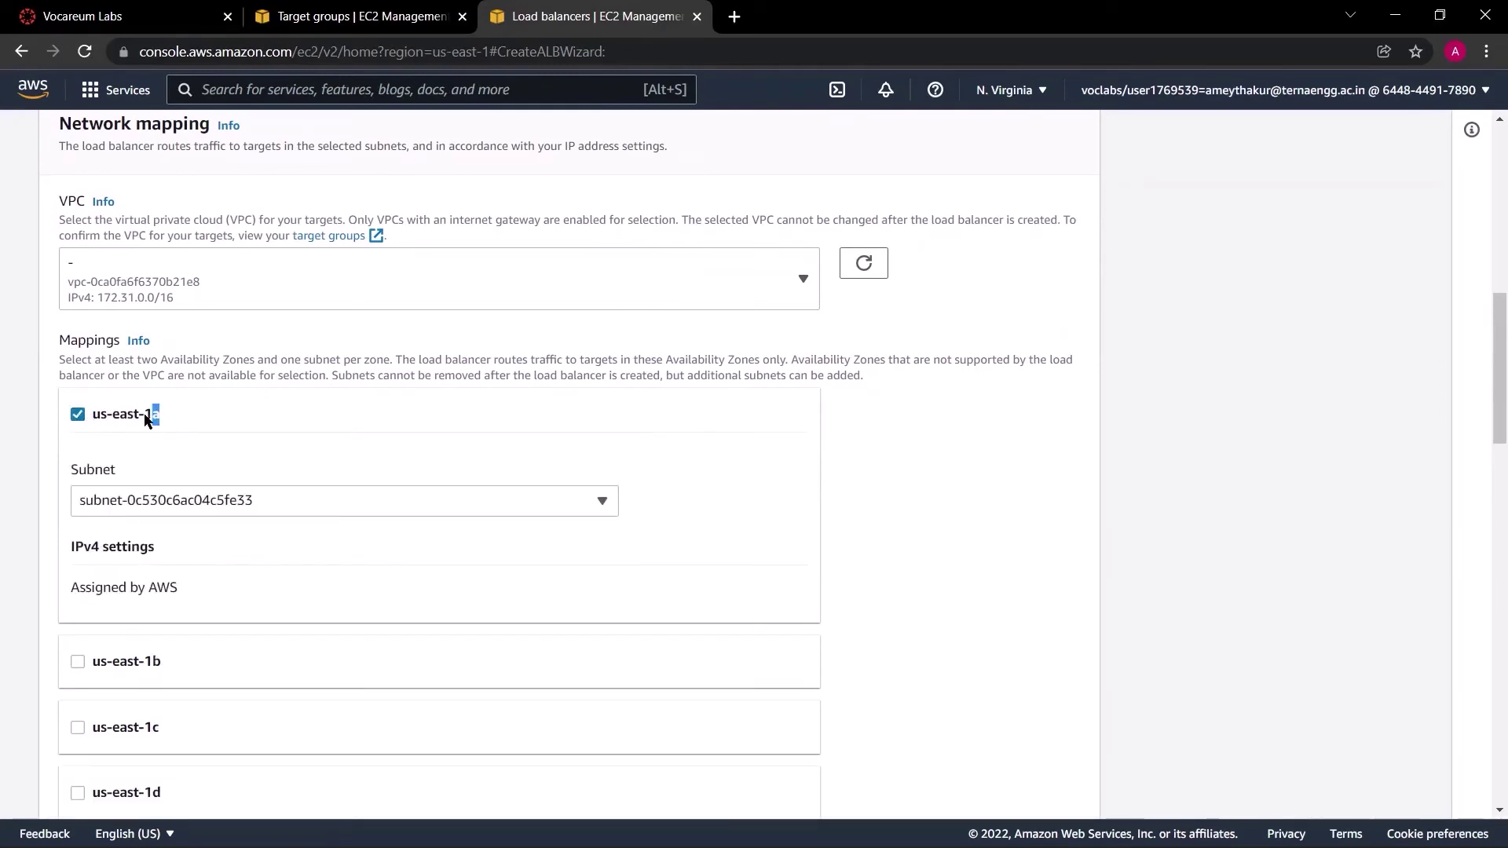
drag(157, 414, 96, 421)
click(358, 16)
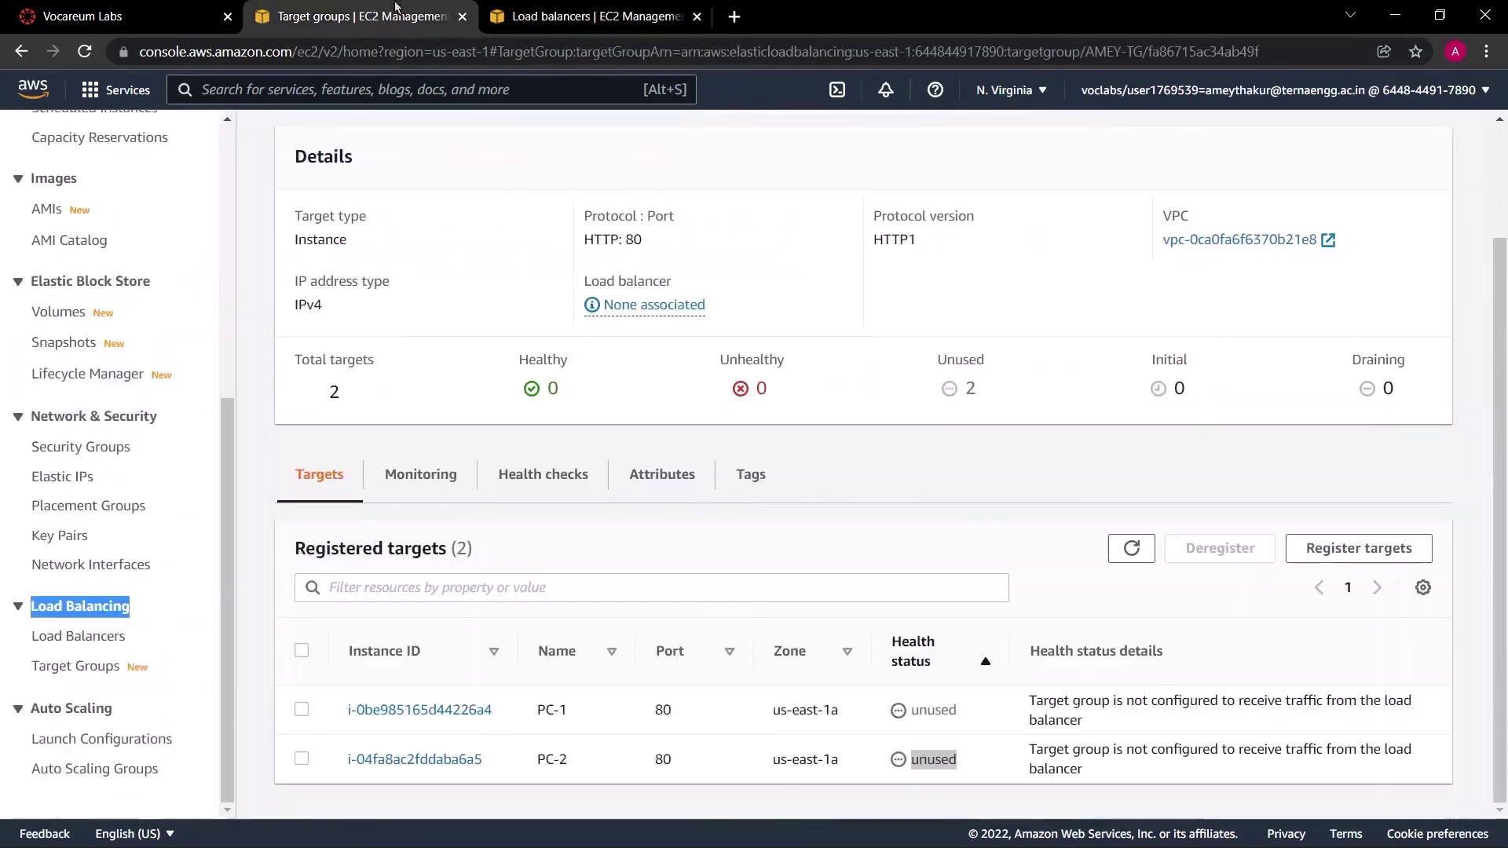
drag(837, 712, 772, 718)
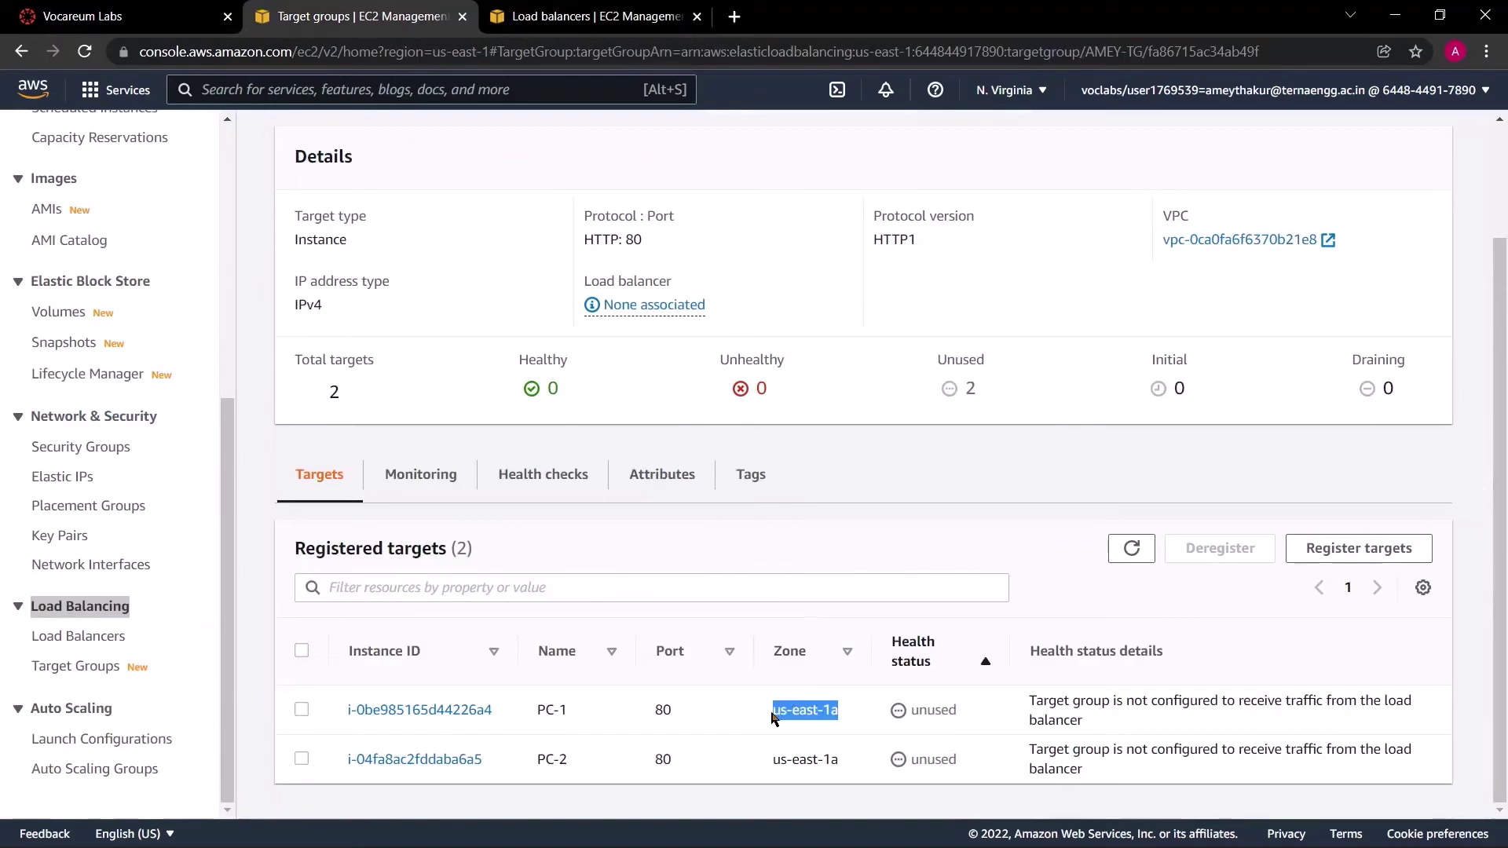
drag(839, 760, 788, 763)
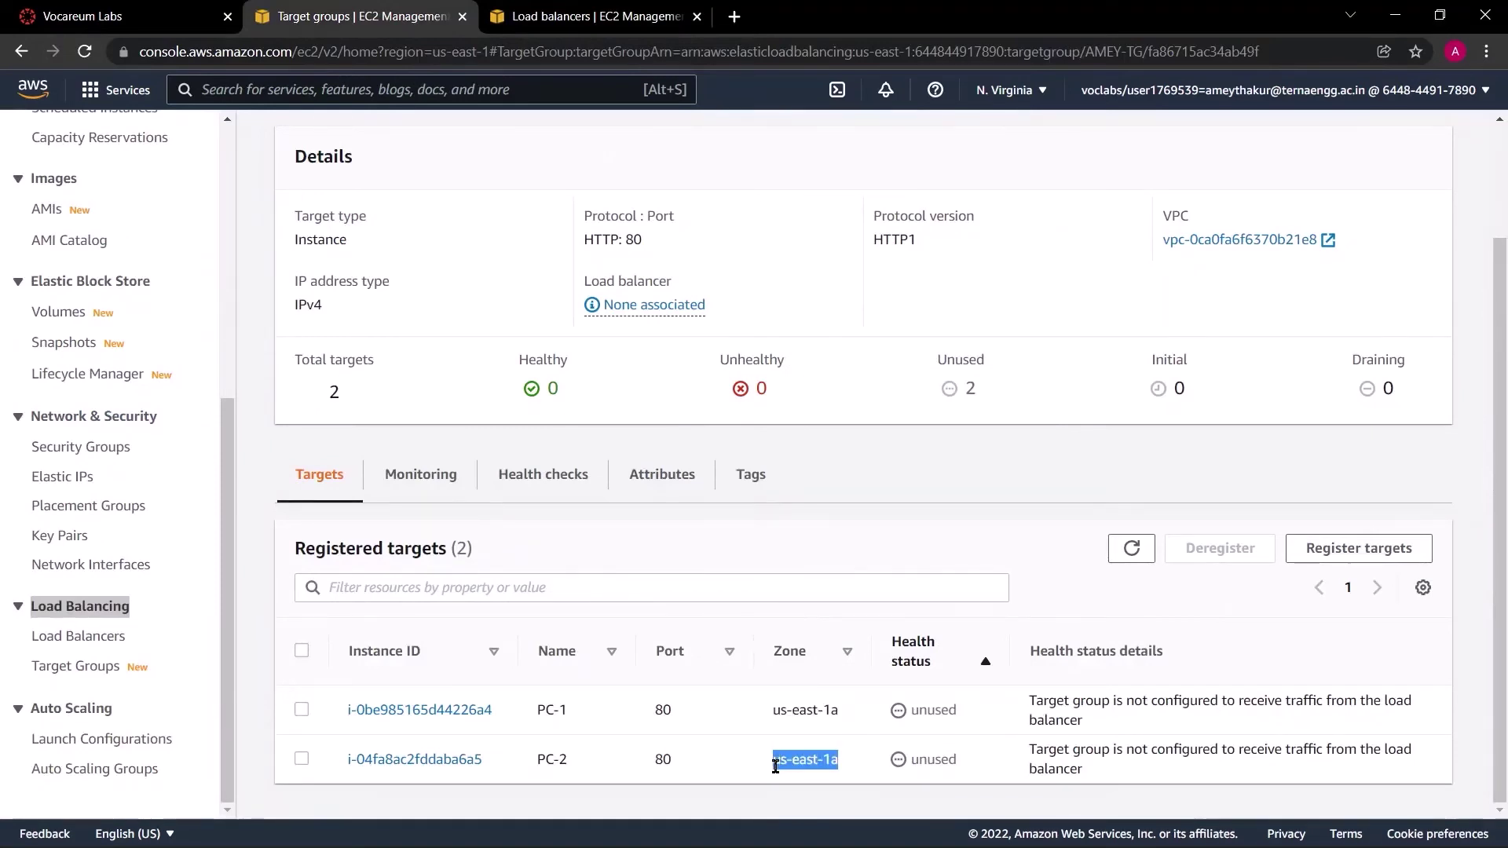
click(614, 9)
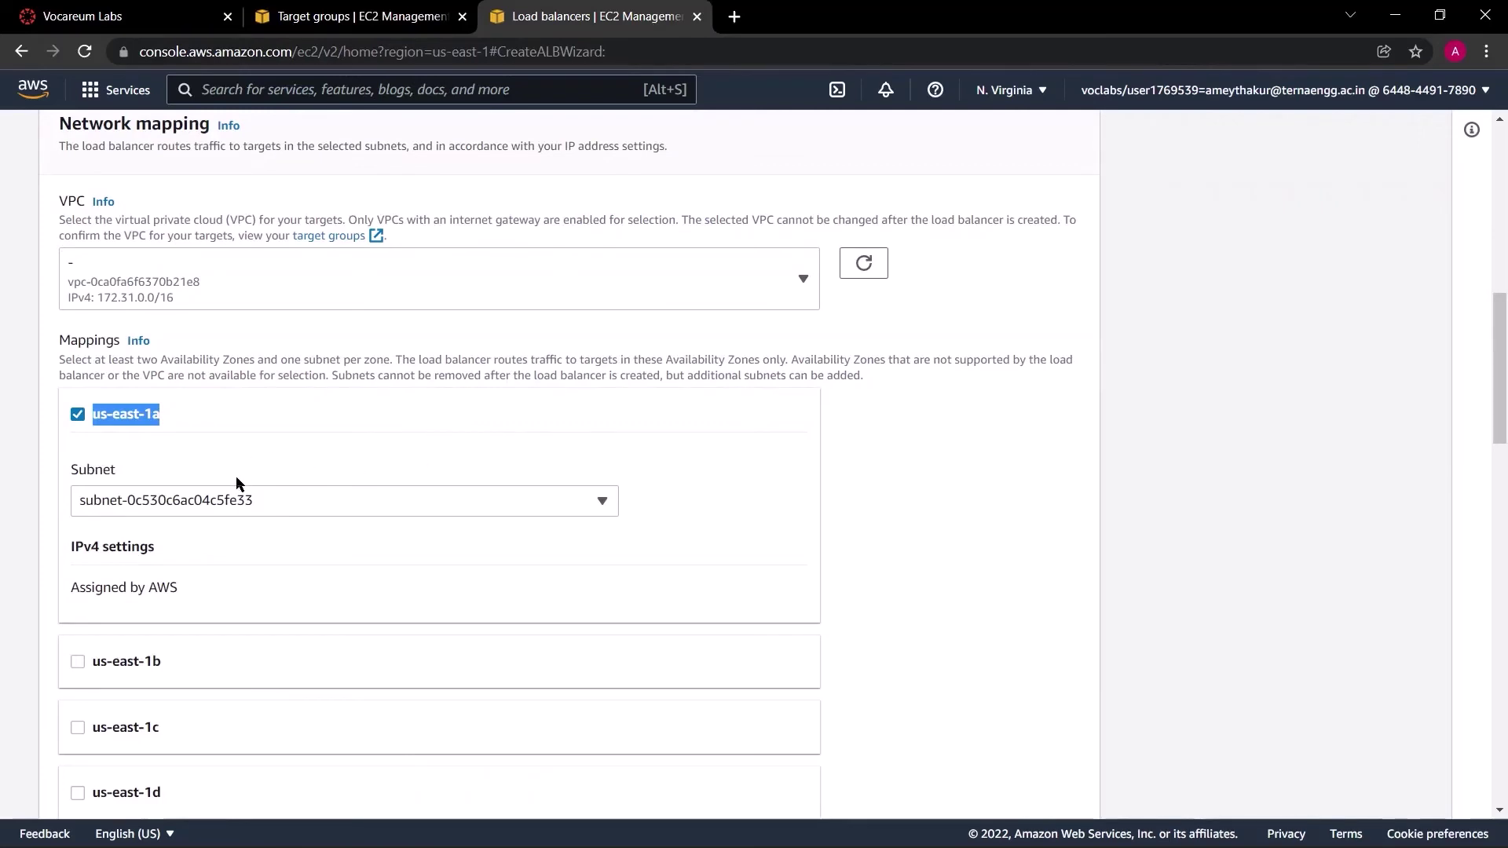
scroll(118, 483, down, 3)
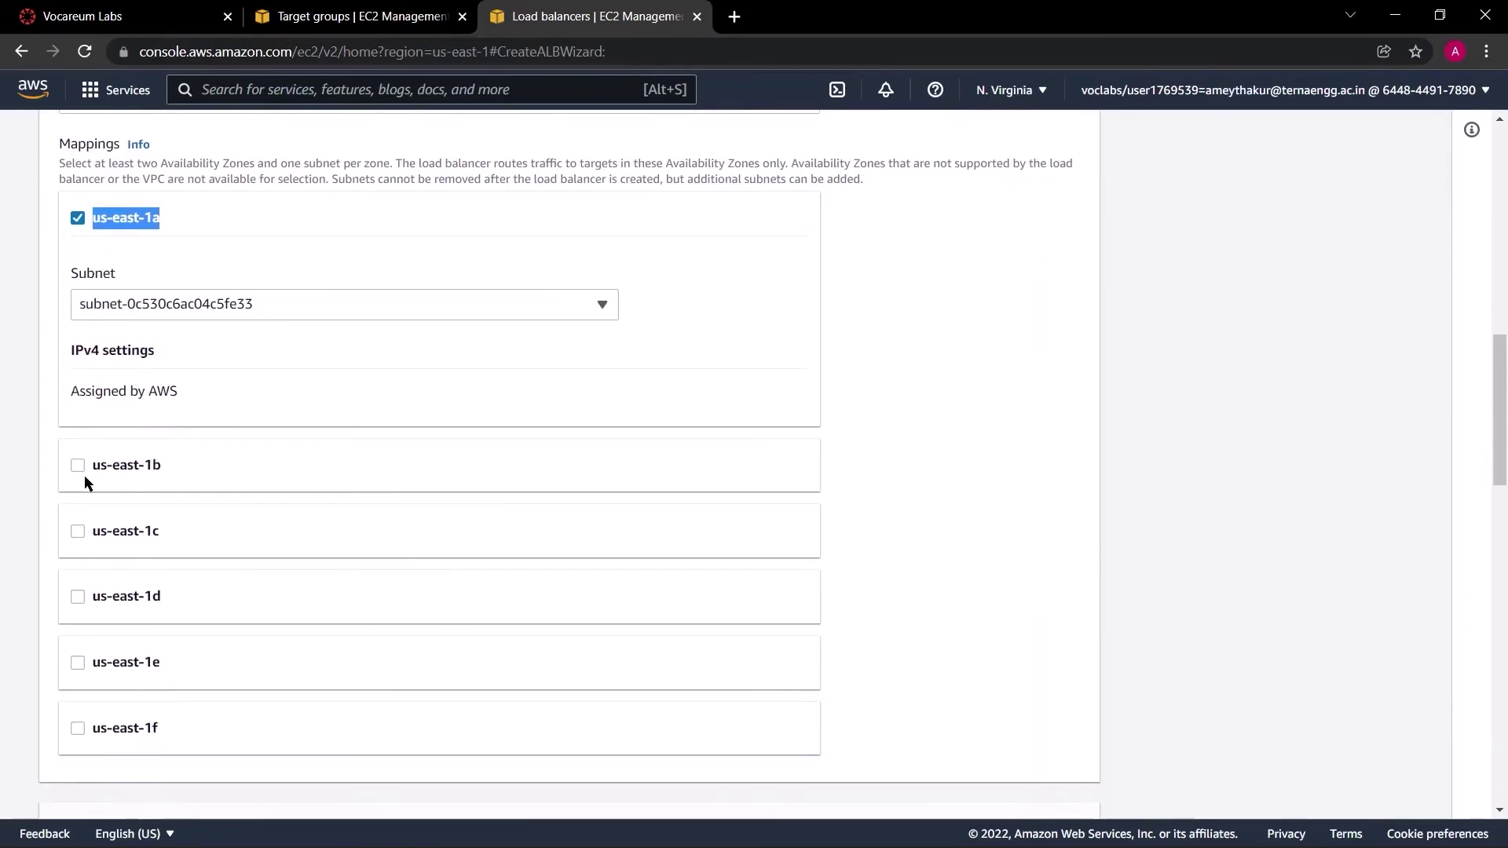
click(78, 466)
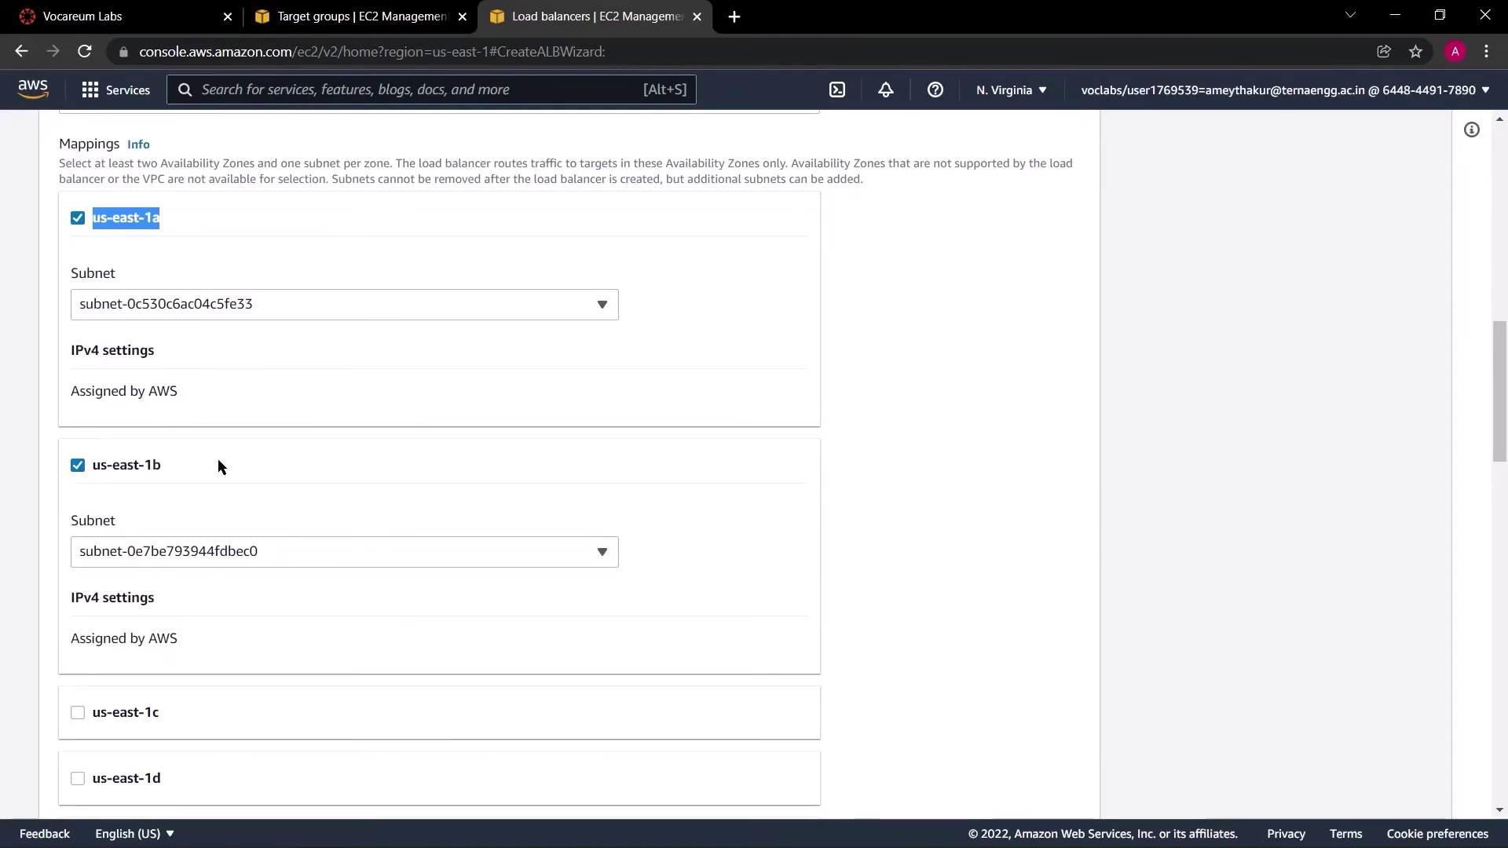
Step: Keep the default security group and forward the HTTP:80 listener to the target group ending in "-TG"
scroll(220, 467, down, 6)
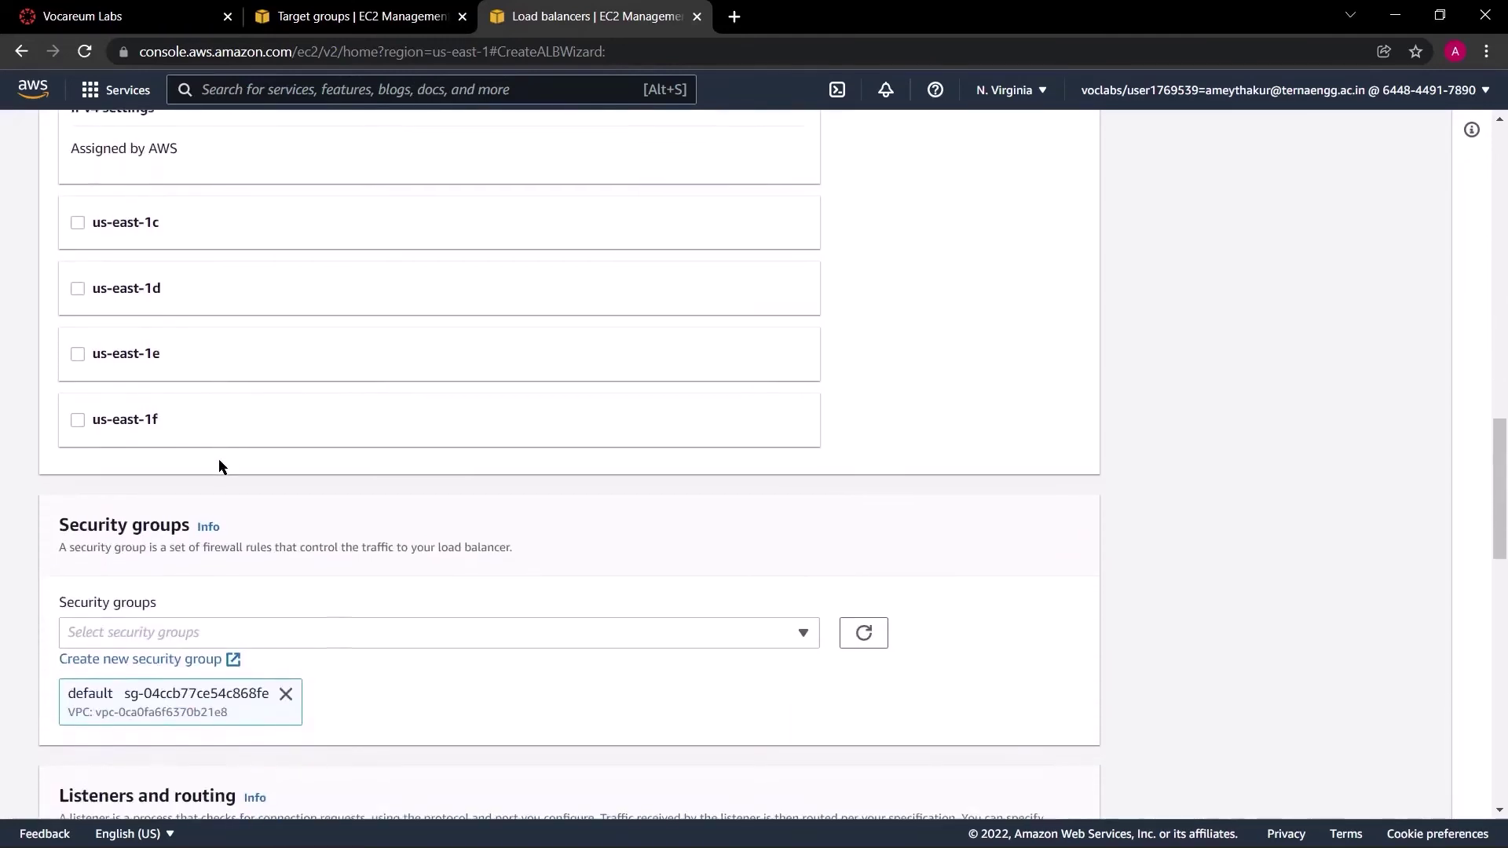
scroll(218, 467, down, 1)
drag(52, 425, 188, 427)
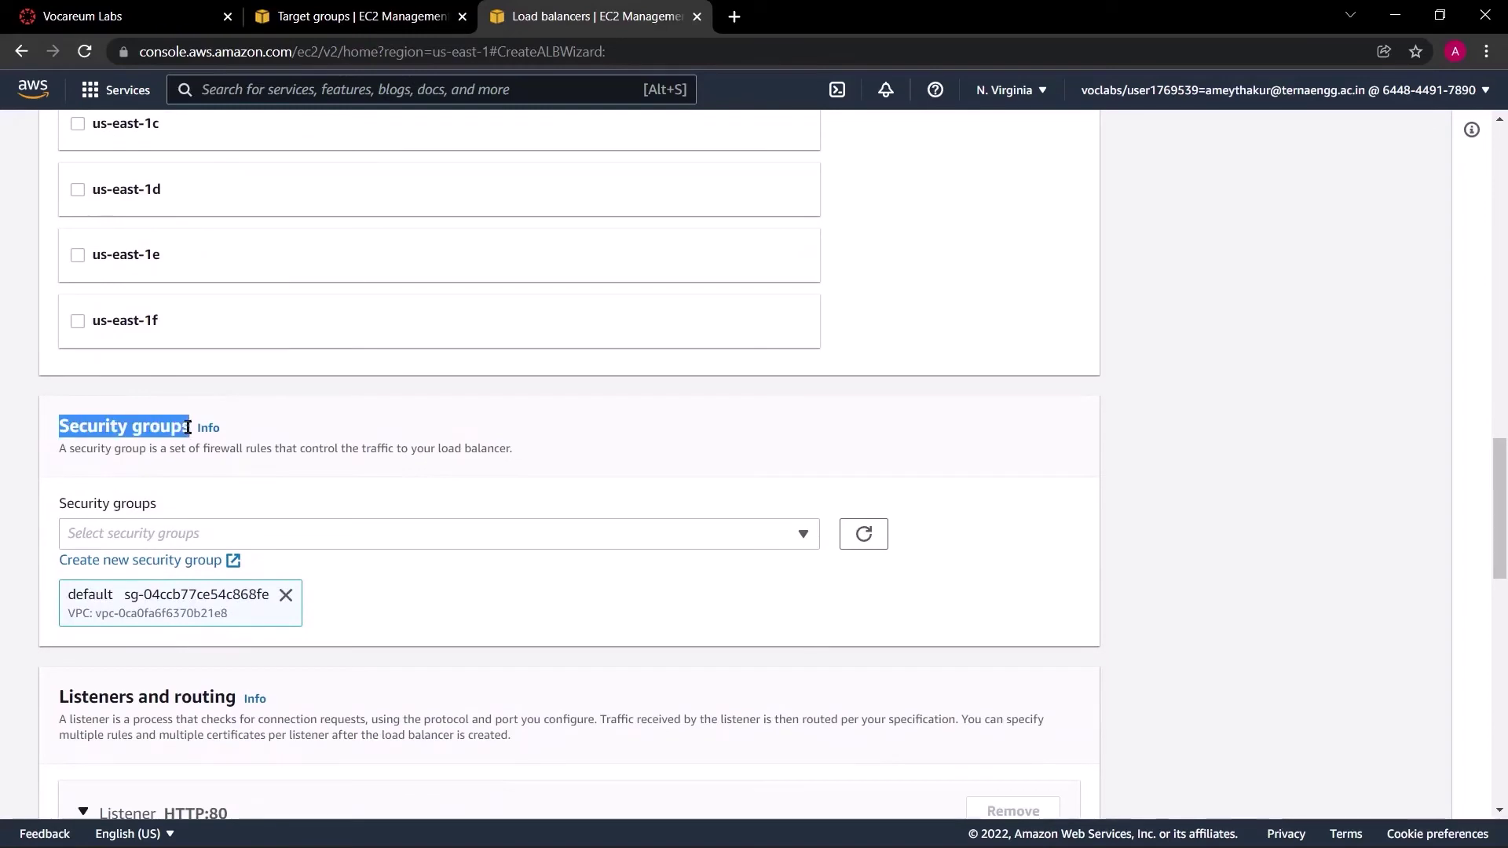
scroll(290, 437, down, 5)
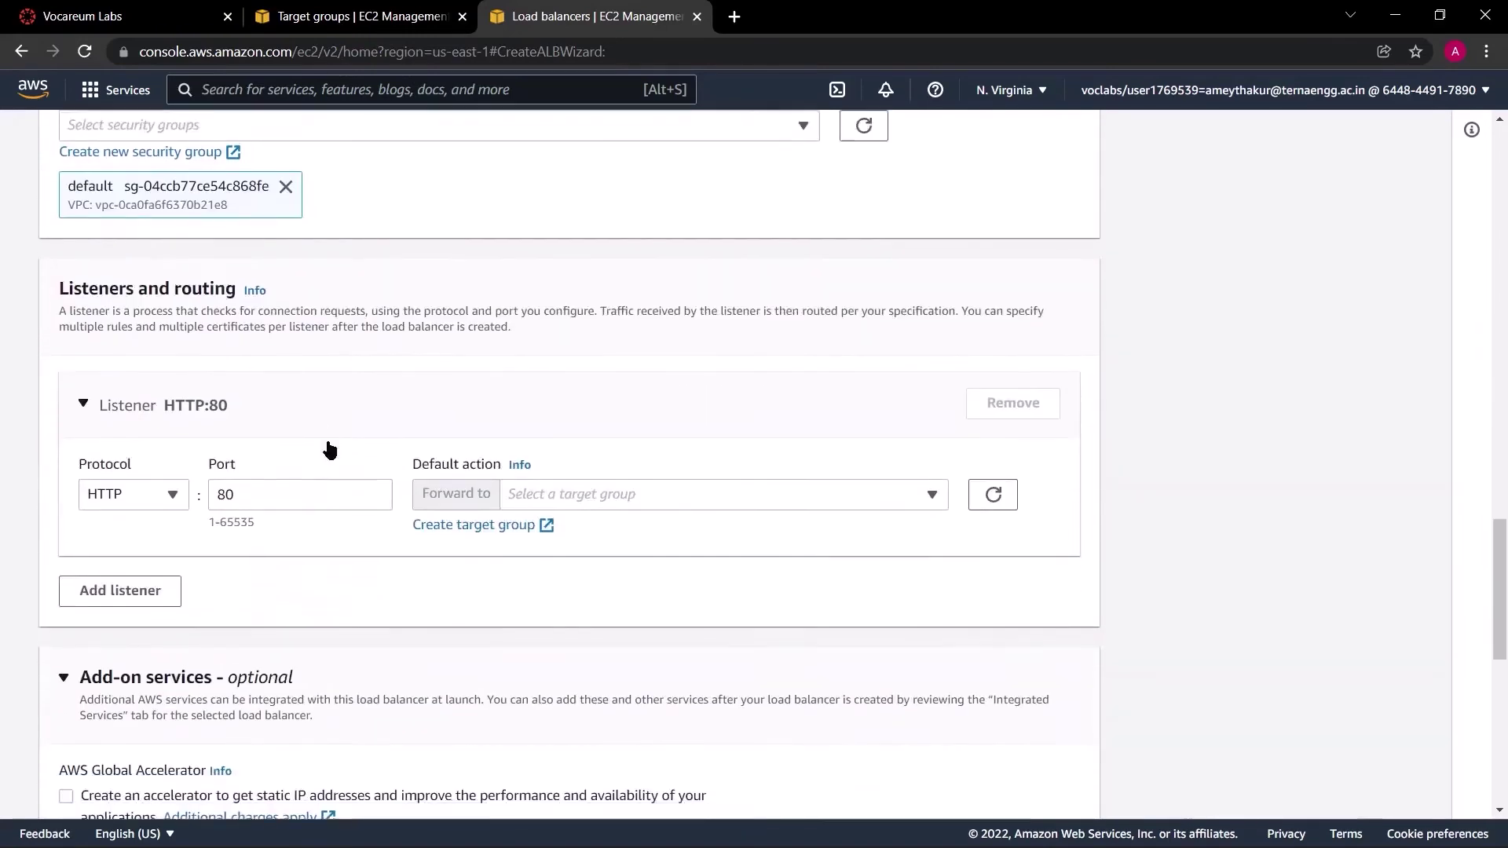
drag(58, 208, 239, 217)
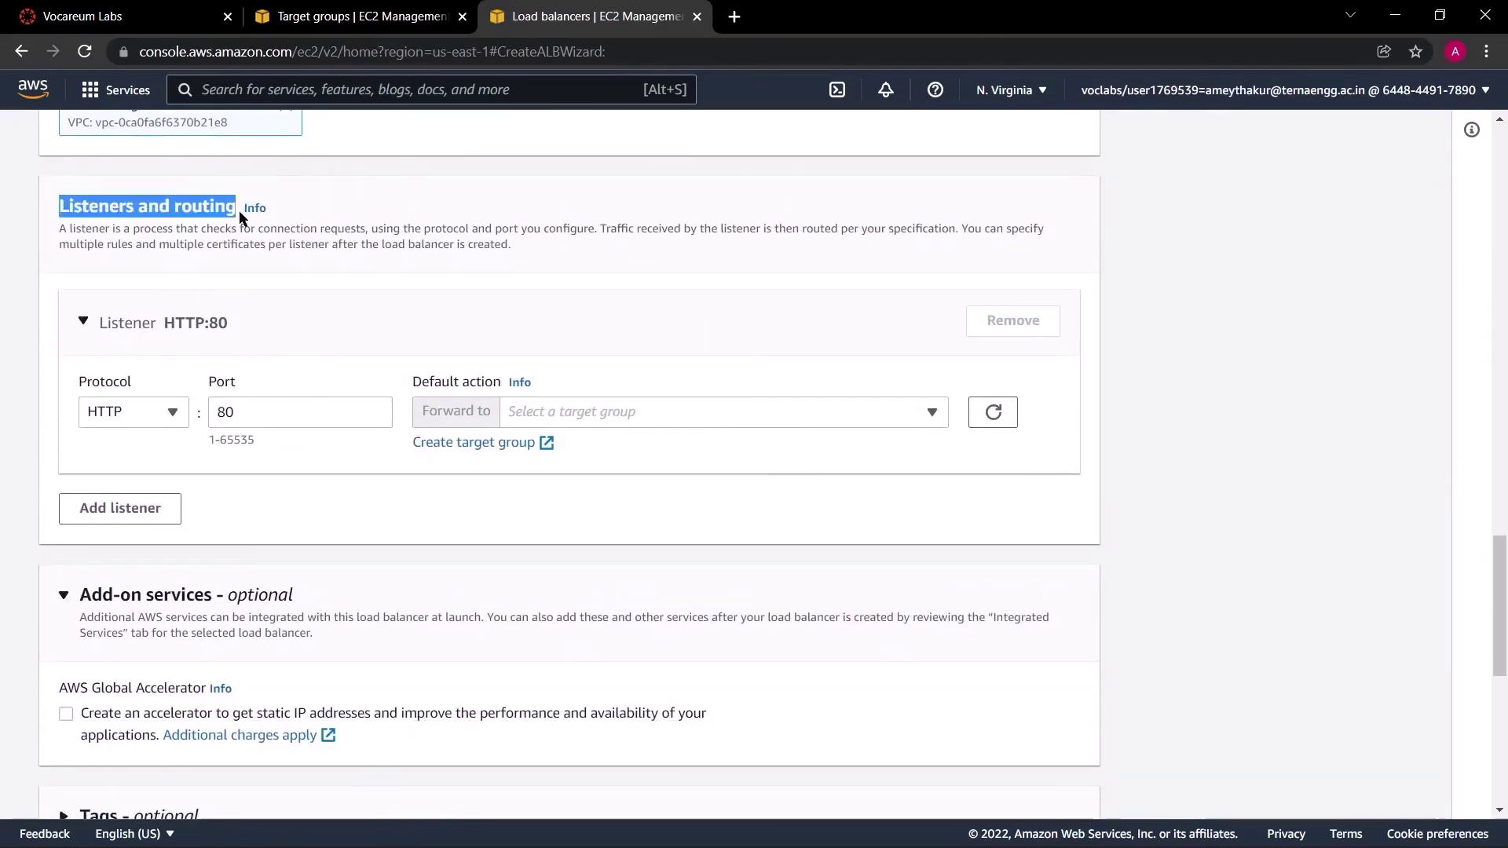
drag(410, 381, 503, 382)
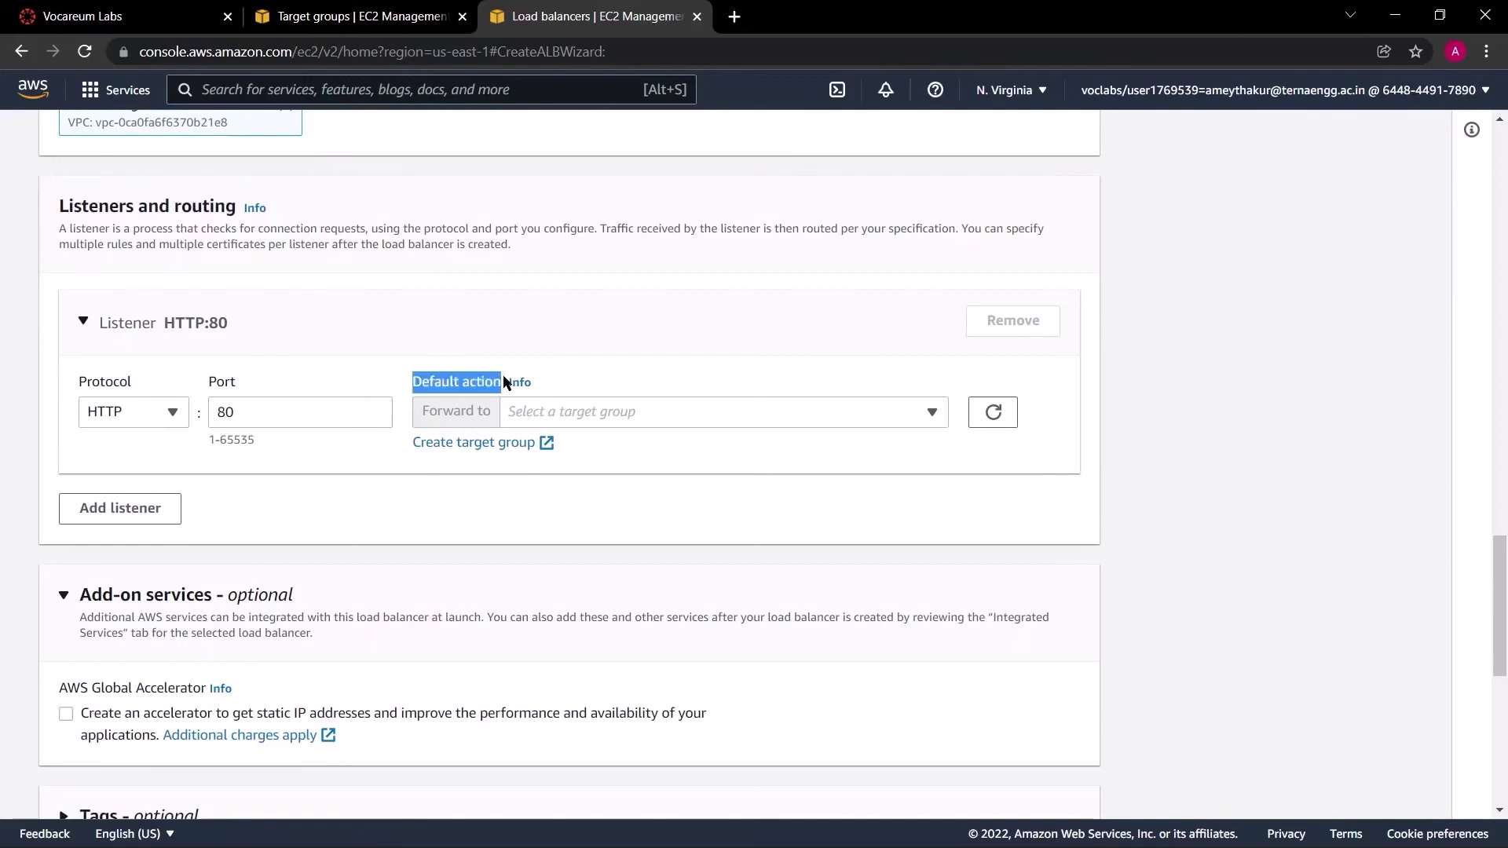
click(932, 412)
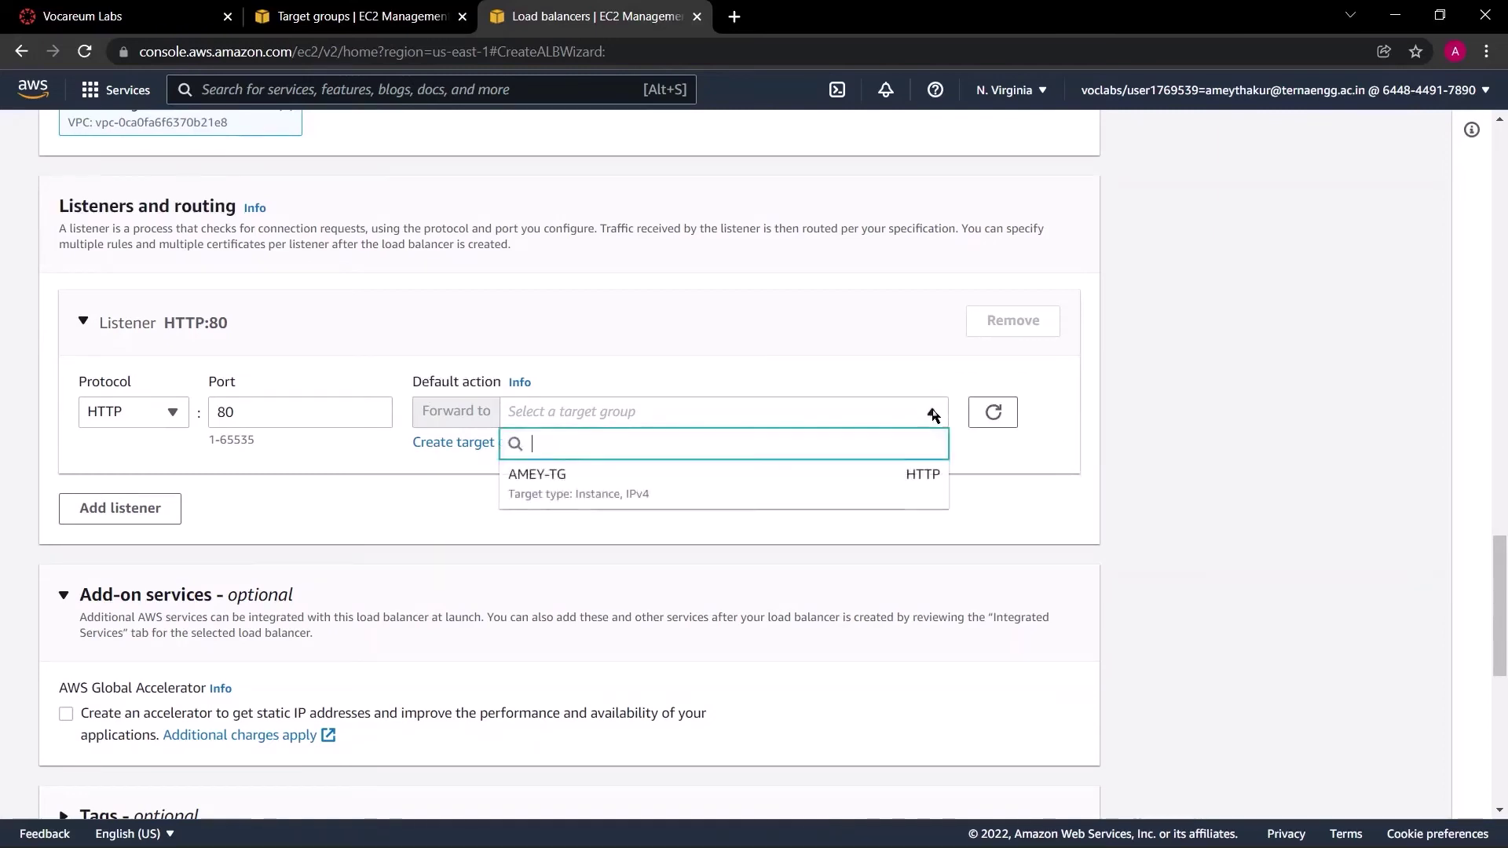
click(536, 486)
Step: Create the load balancer from the configuration summary, then view it in the load balancer list and check its state
scroll(766, 506, down, 8)
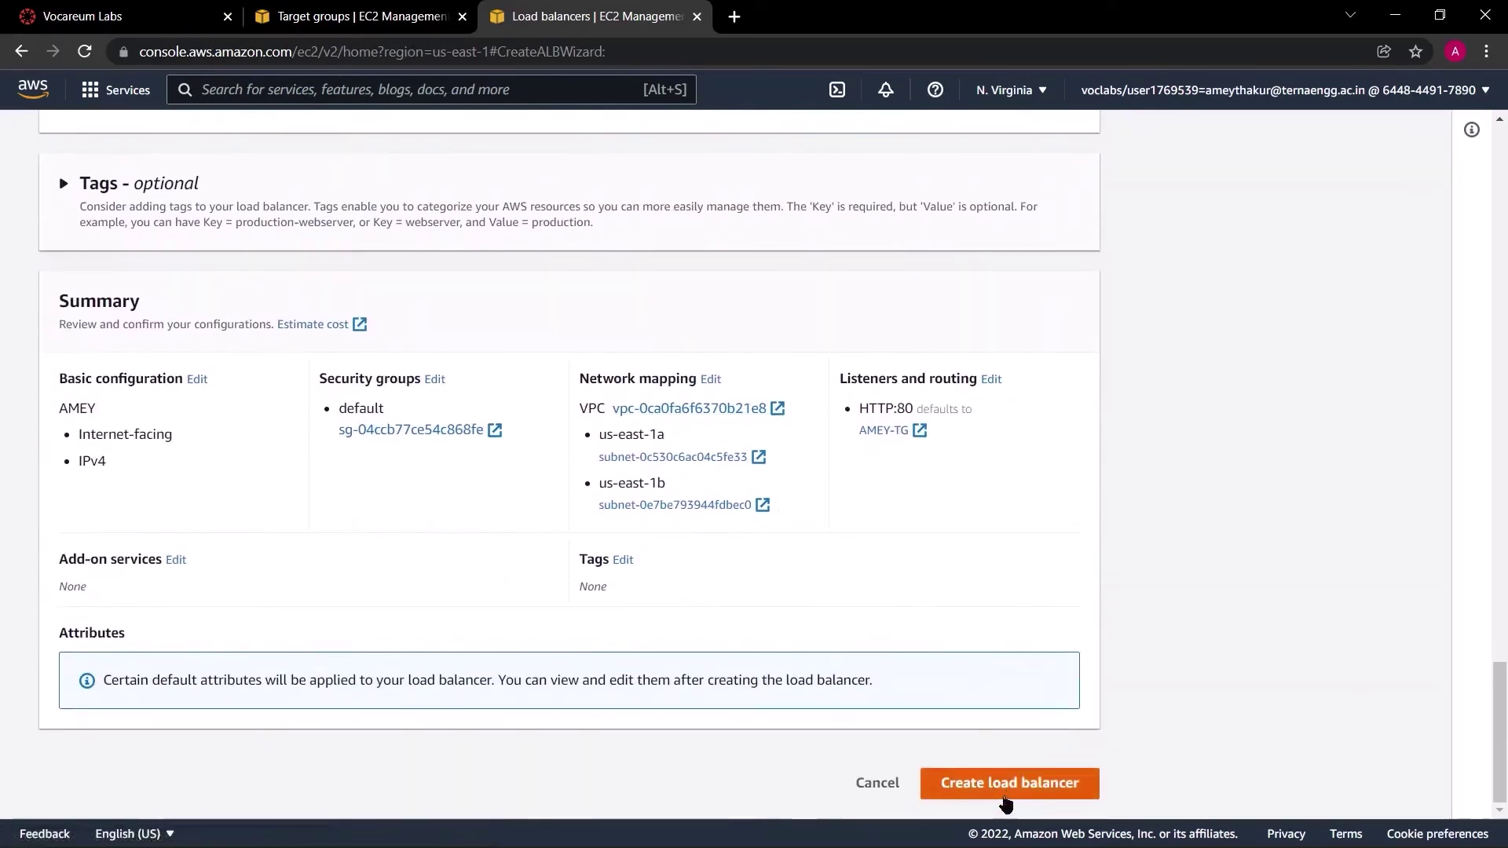
click(1004, 791)
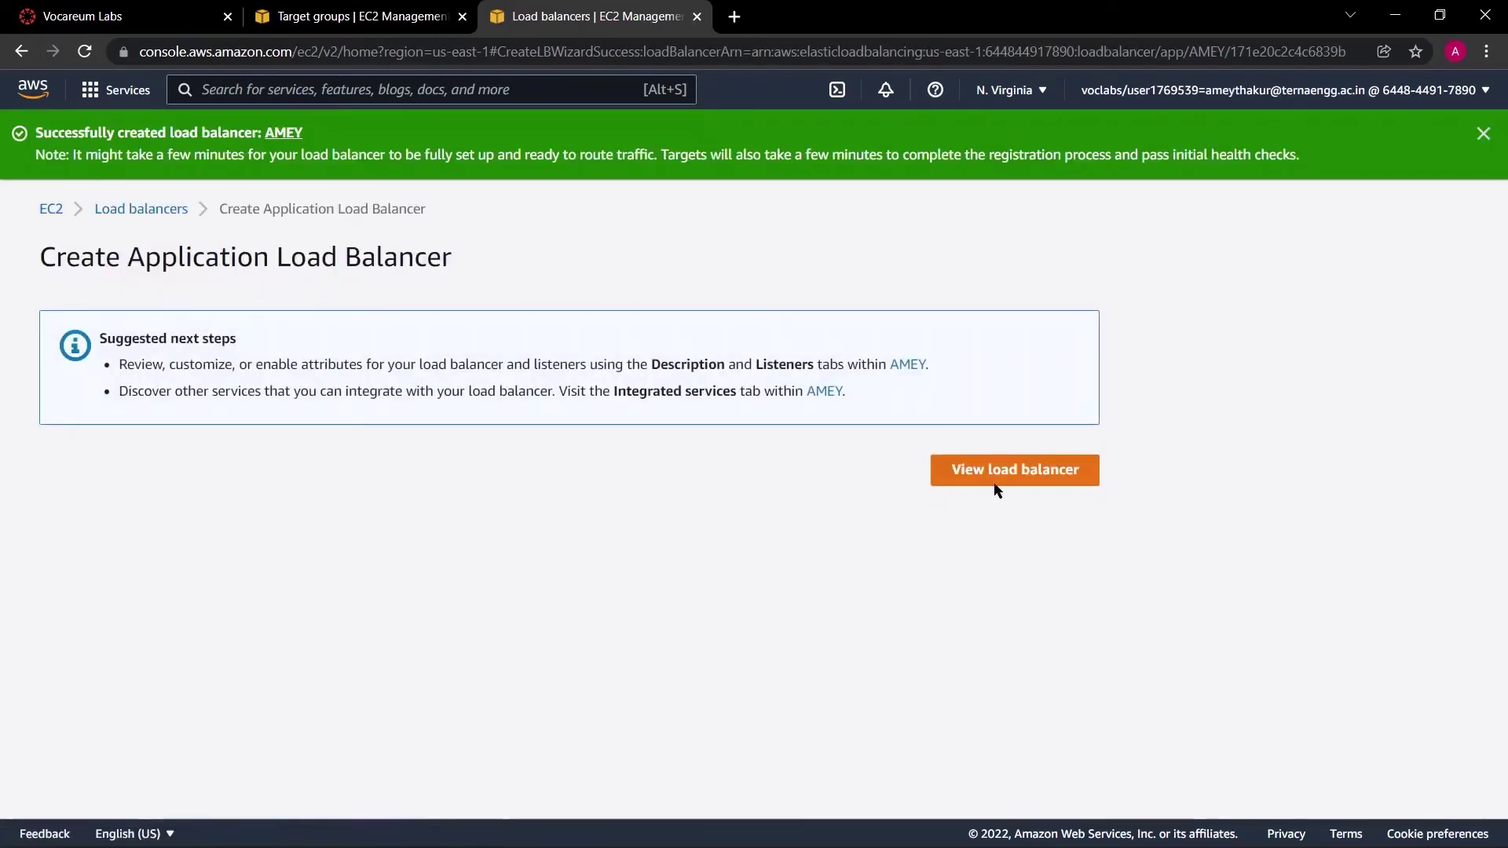
click(996, 487)
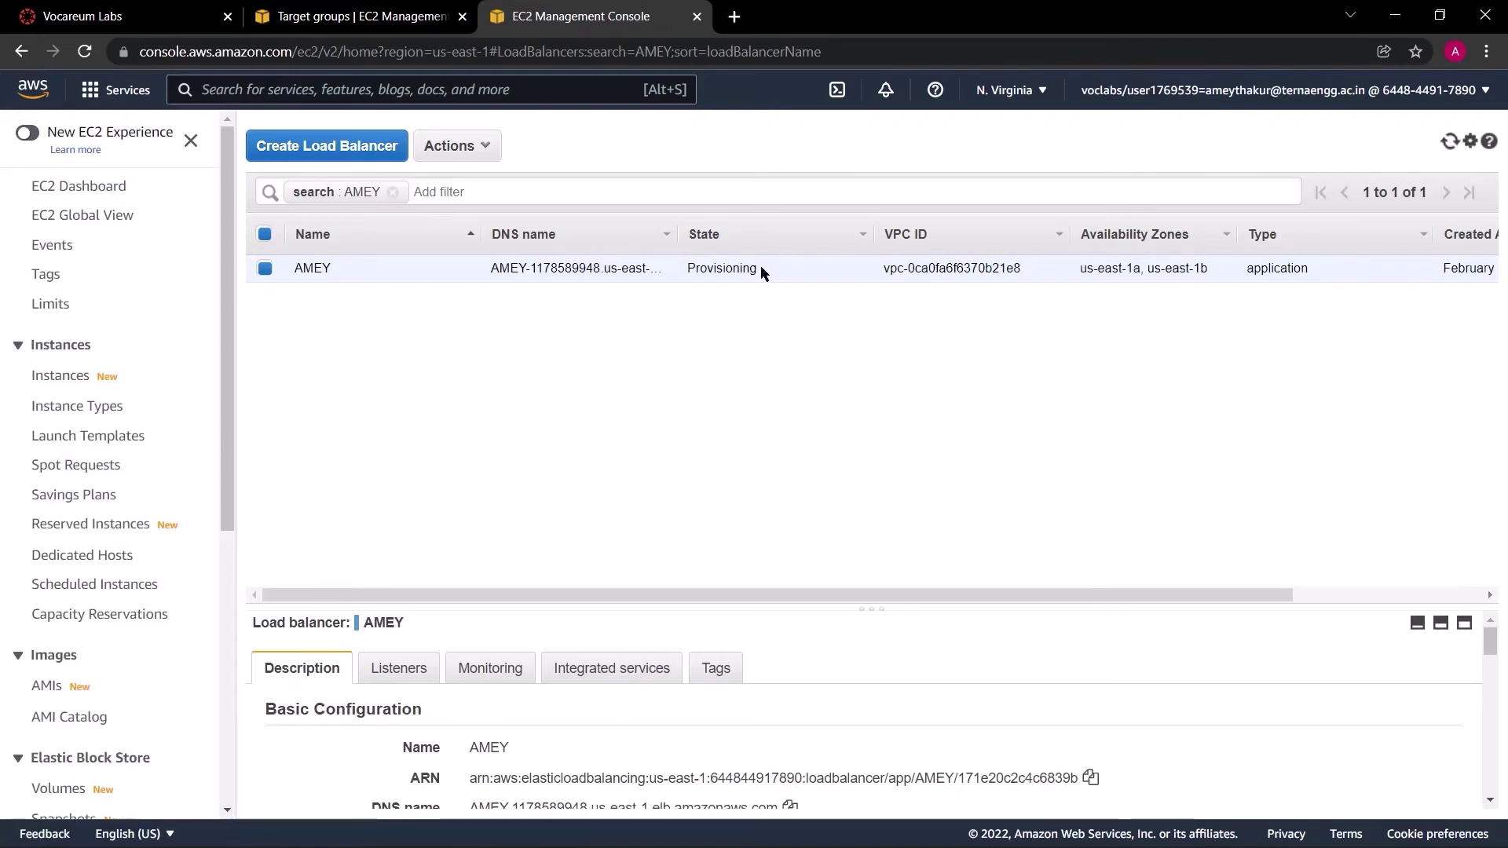
drag(759, 269, 671, 269)
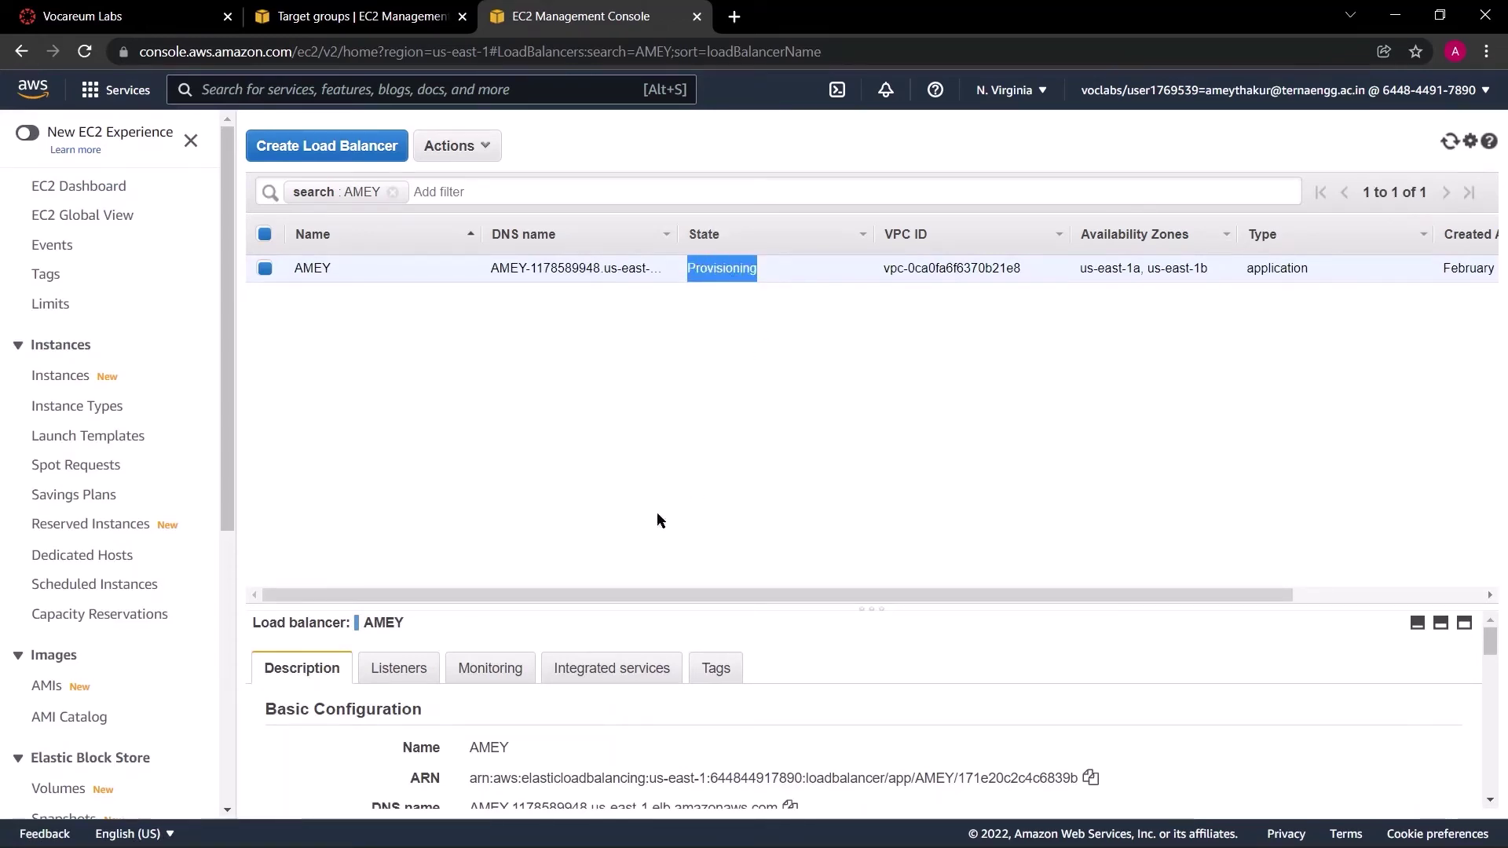
Step: Replace the load balancer's default security group with the one described as "internet access" and check the assignment in its details
drag(870, 608, 872, 310)
scroll(648, 618, down, 4)
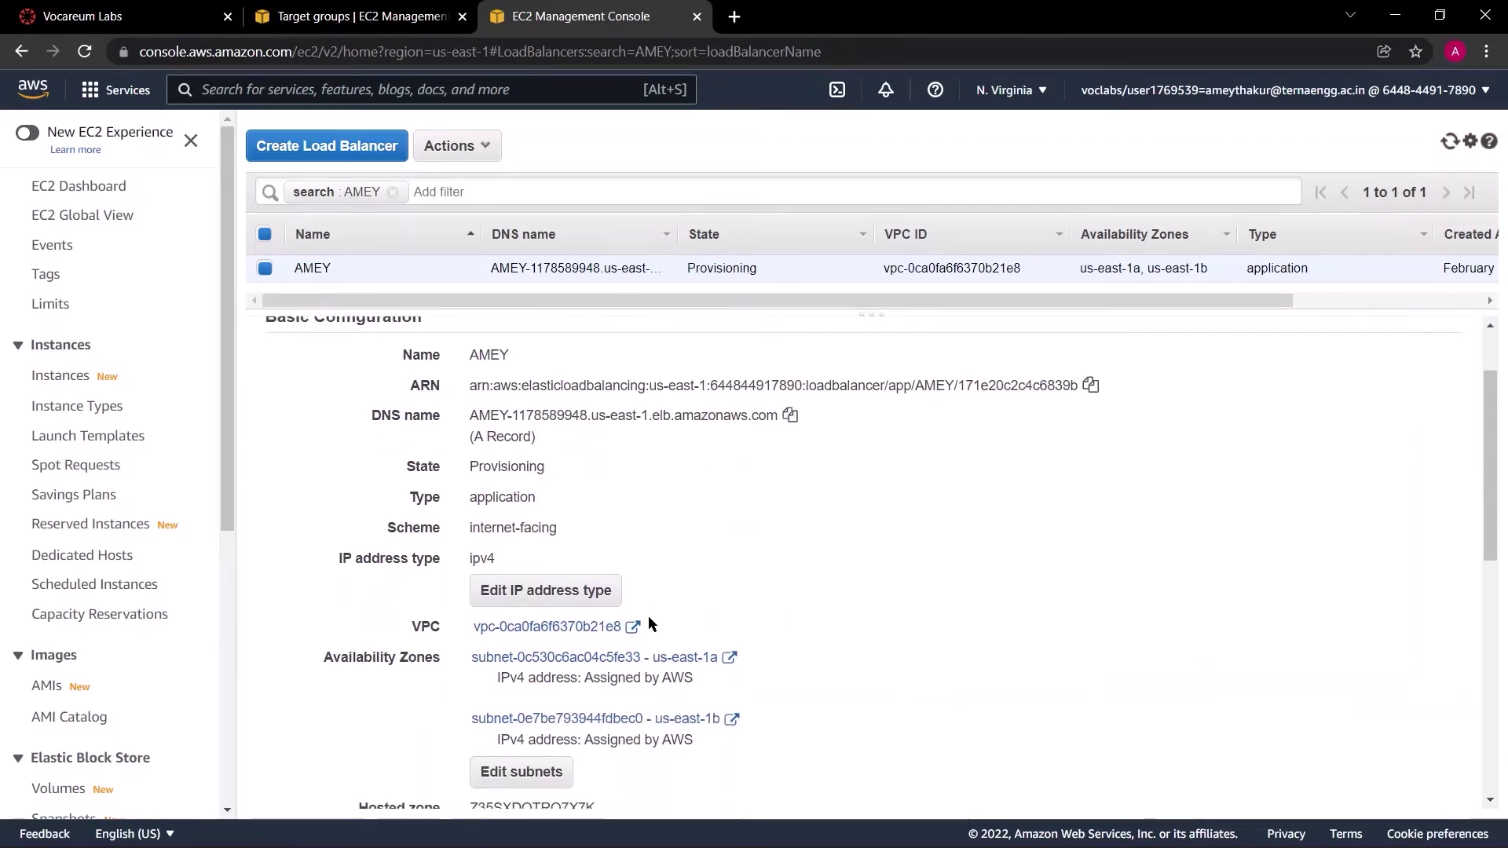
scroll(648, 619, down, 3)
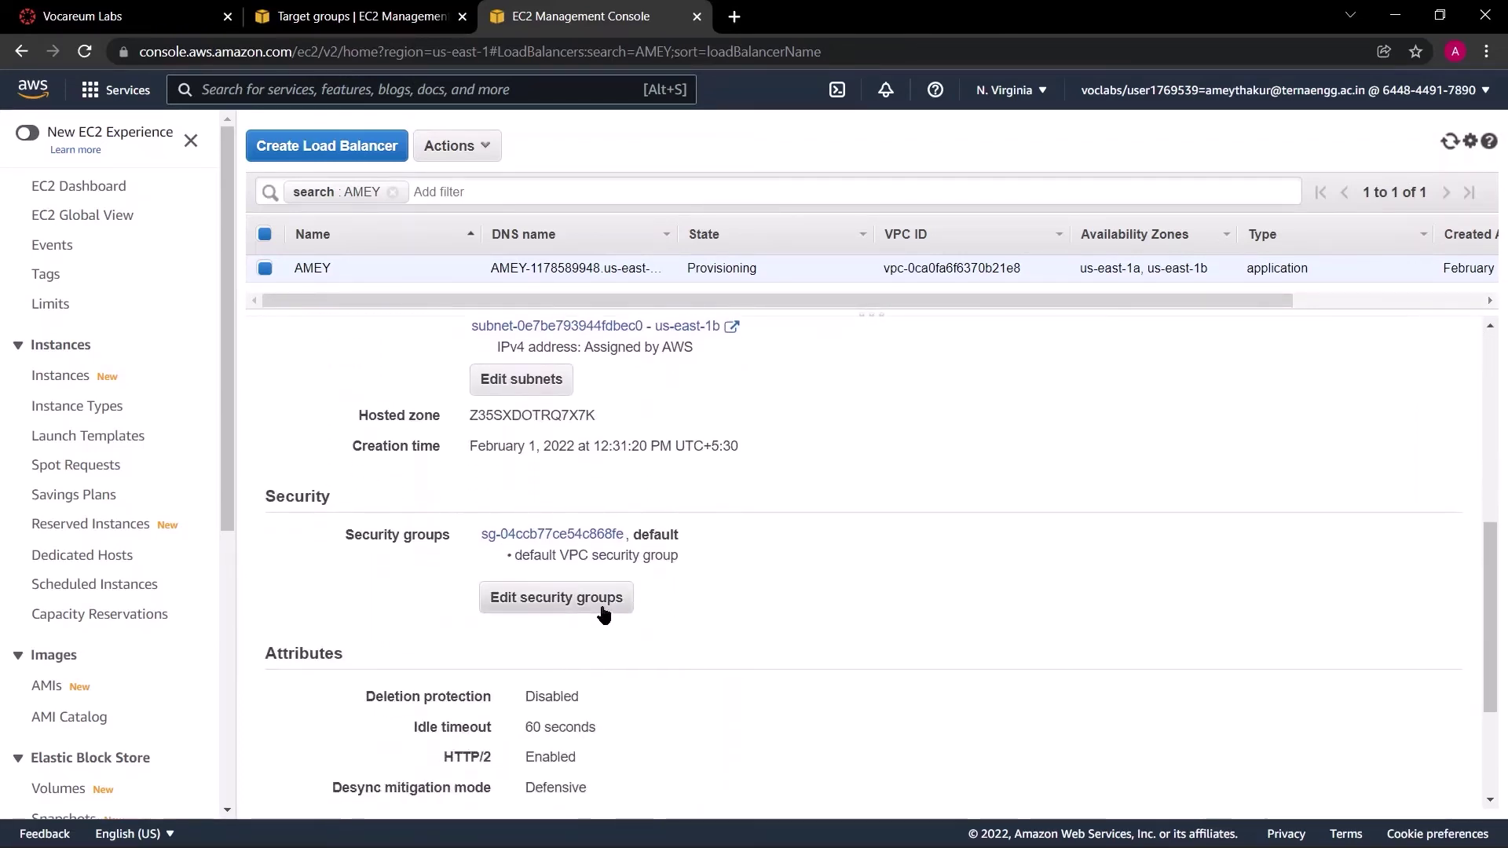
click(601, 609)
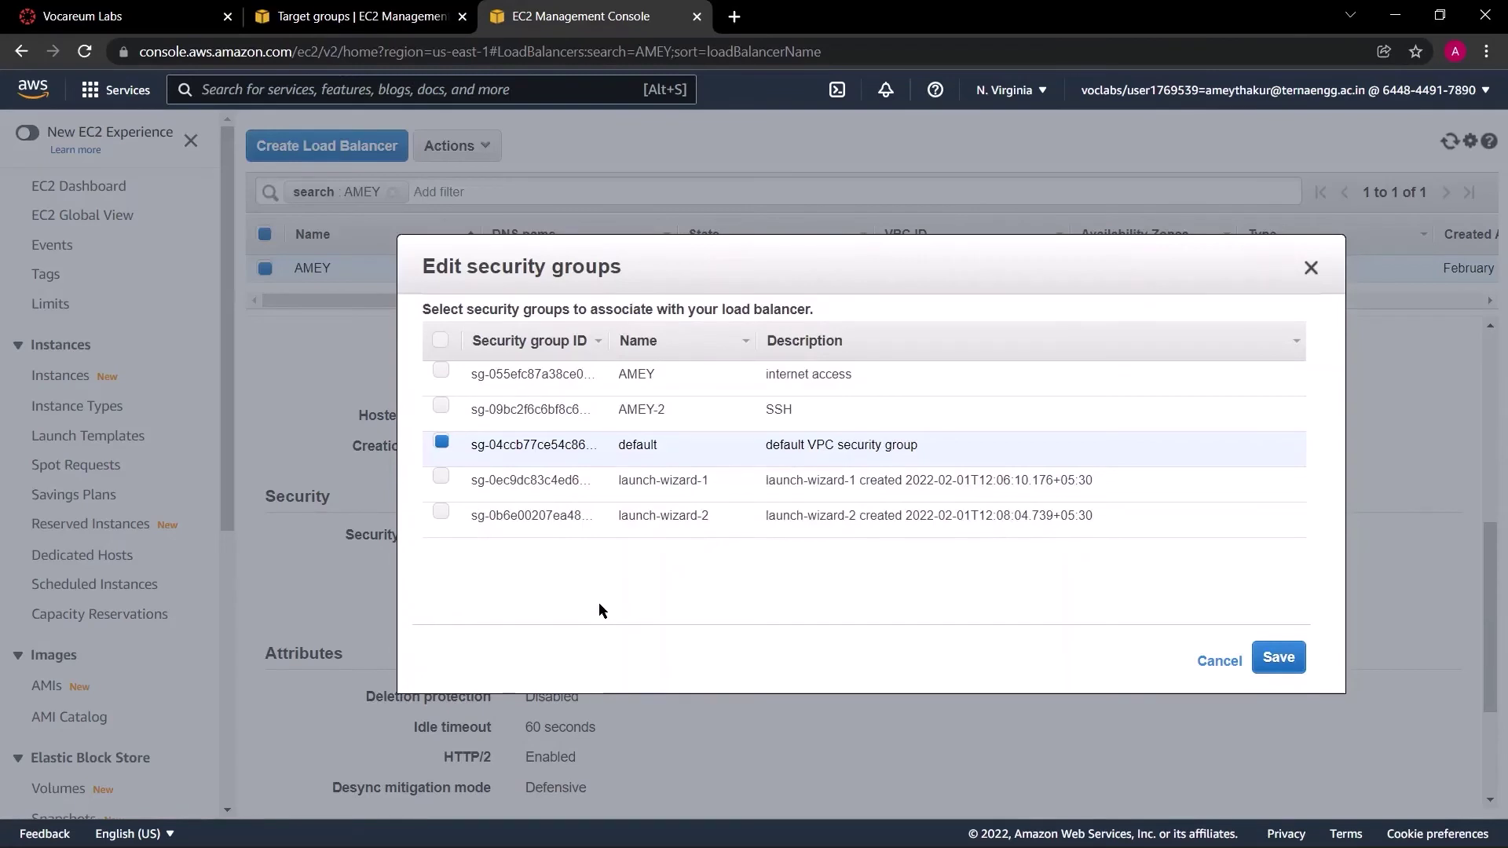
click(442, 444)
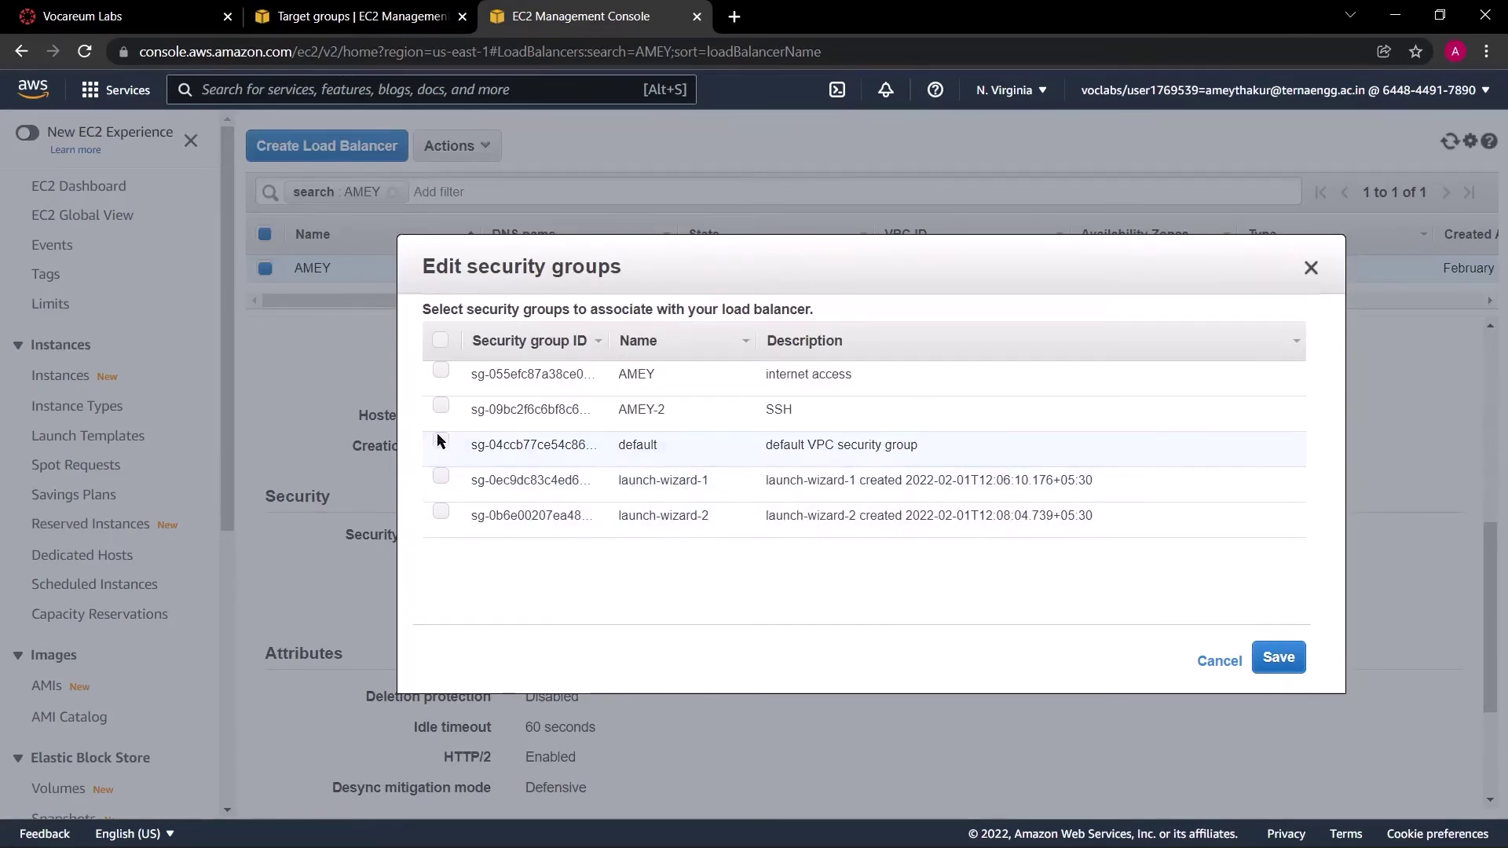
click(442, 372)
drag(864, 378, 763, 380)
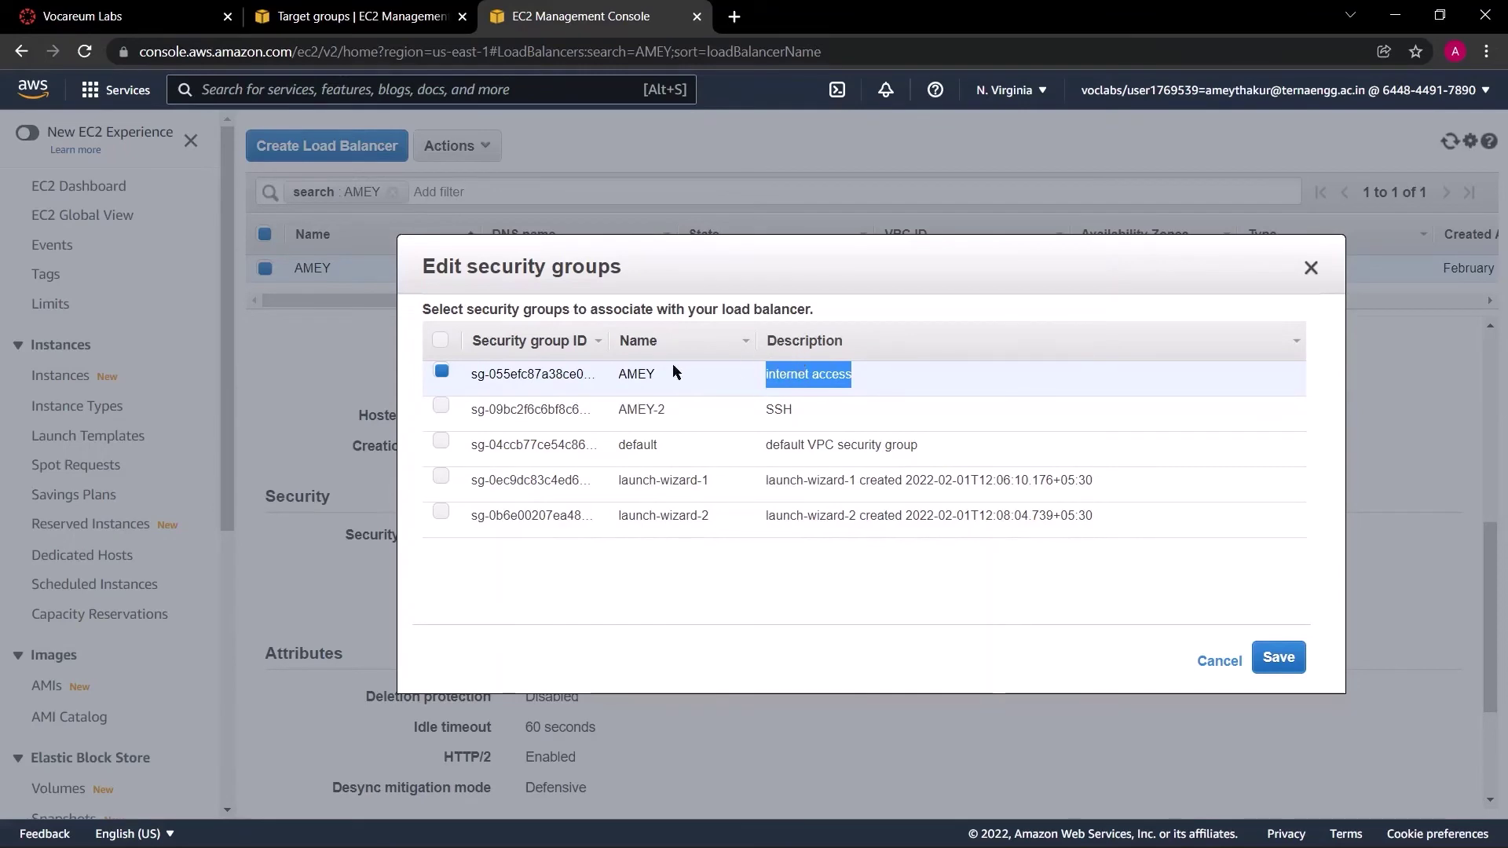
click(651, 371)
double_click(637, 377)
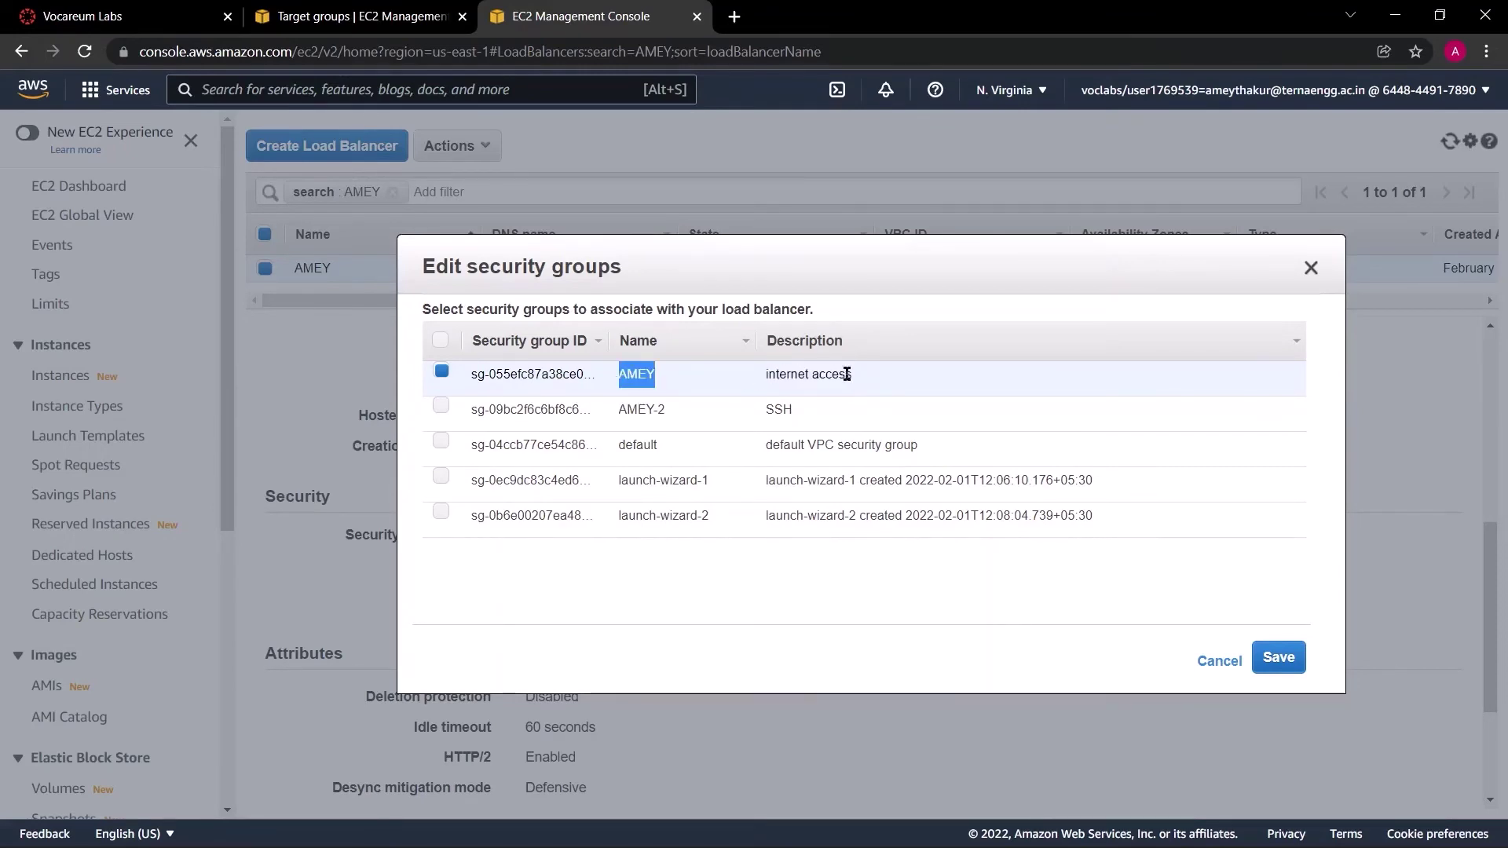
drag(850, 376, 768, 381)
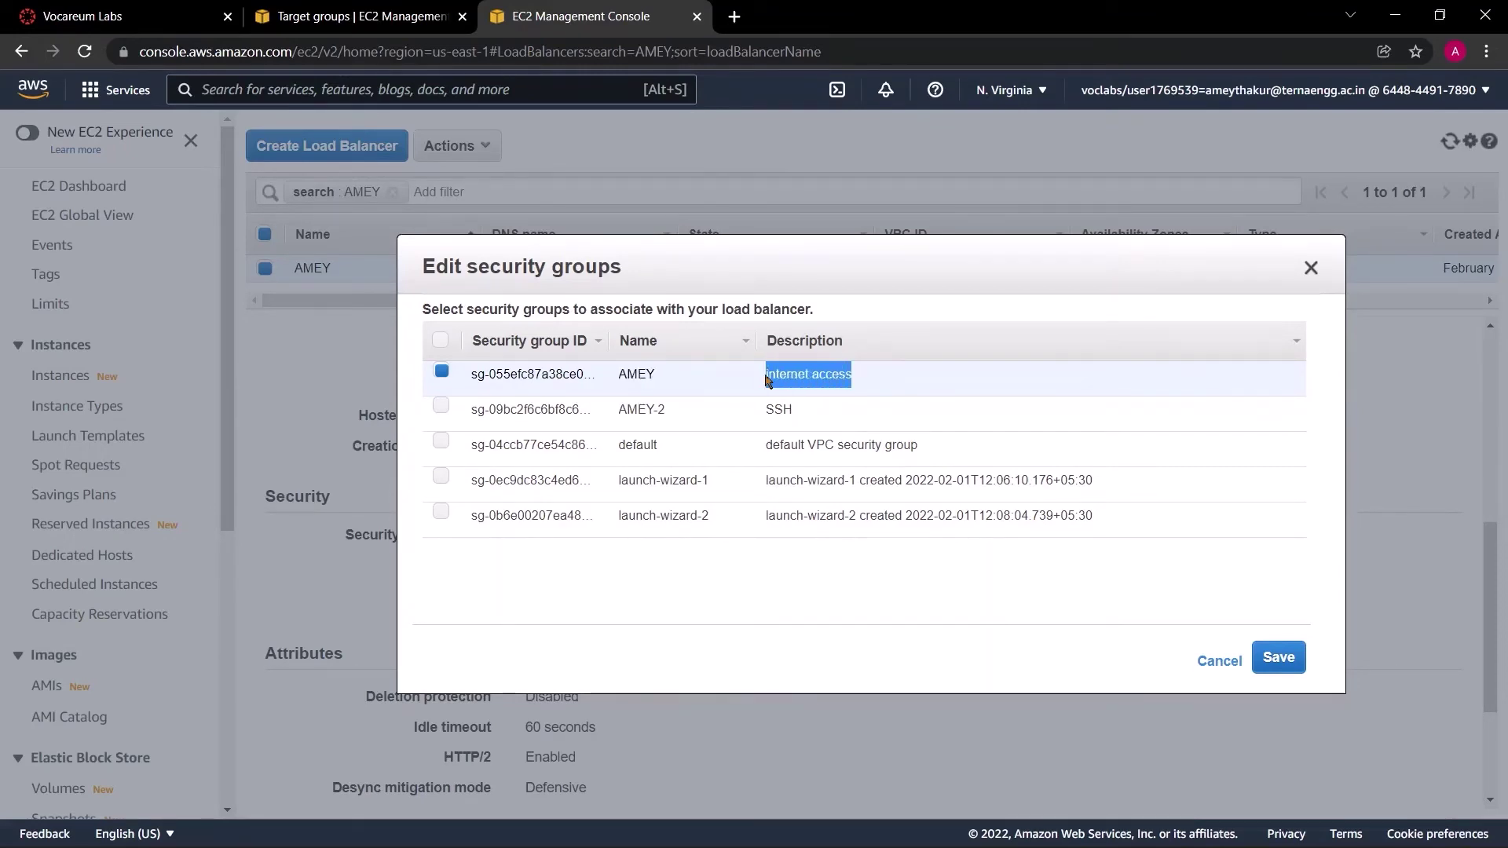
click(1269, 655)
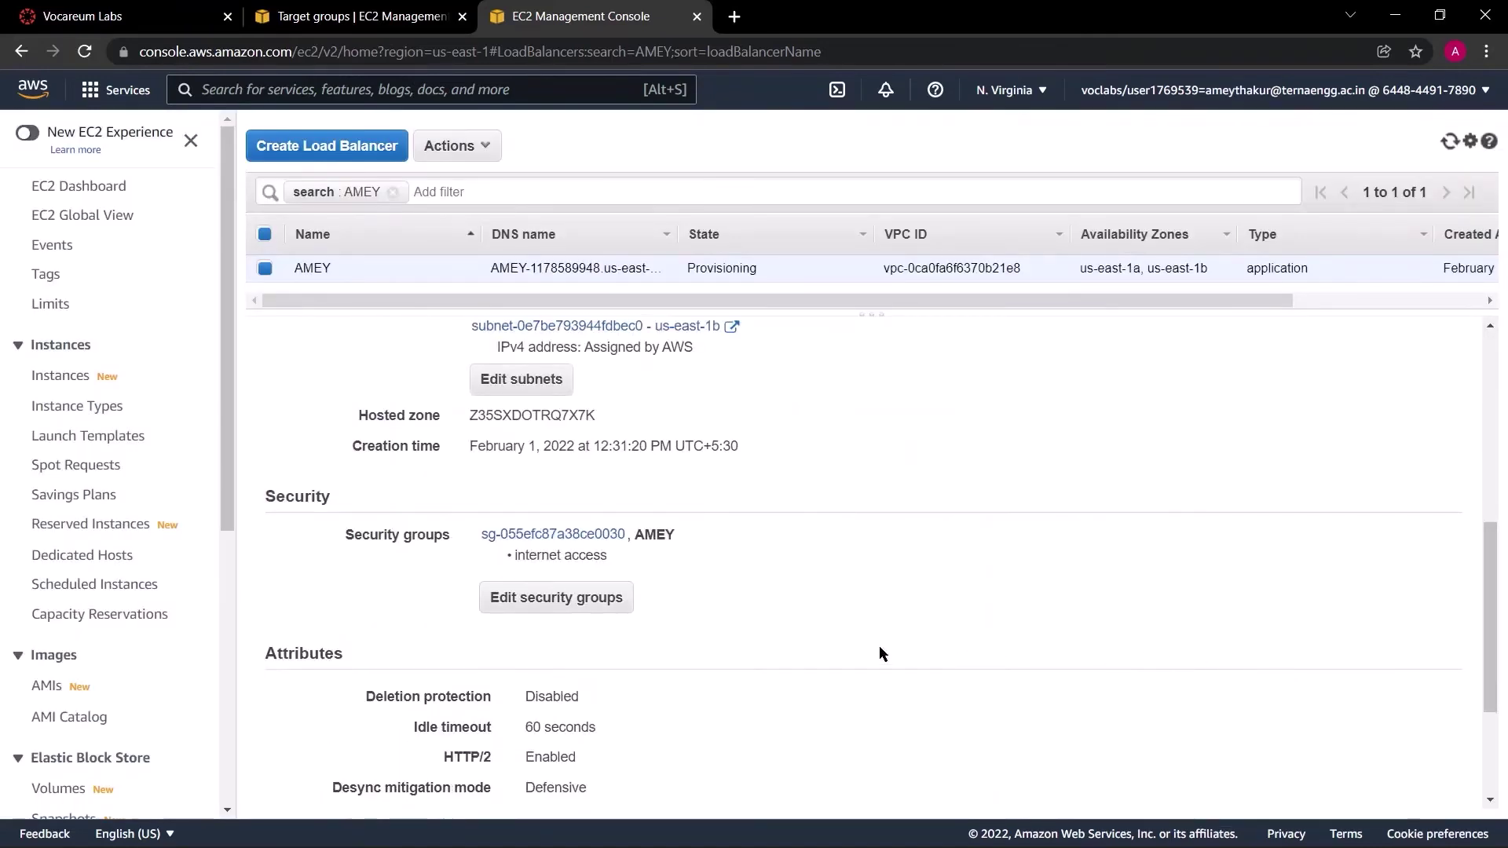
drag(677, 528, 470, 525)
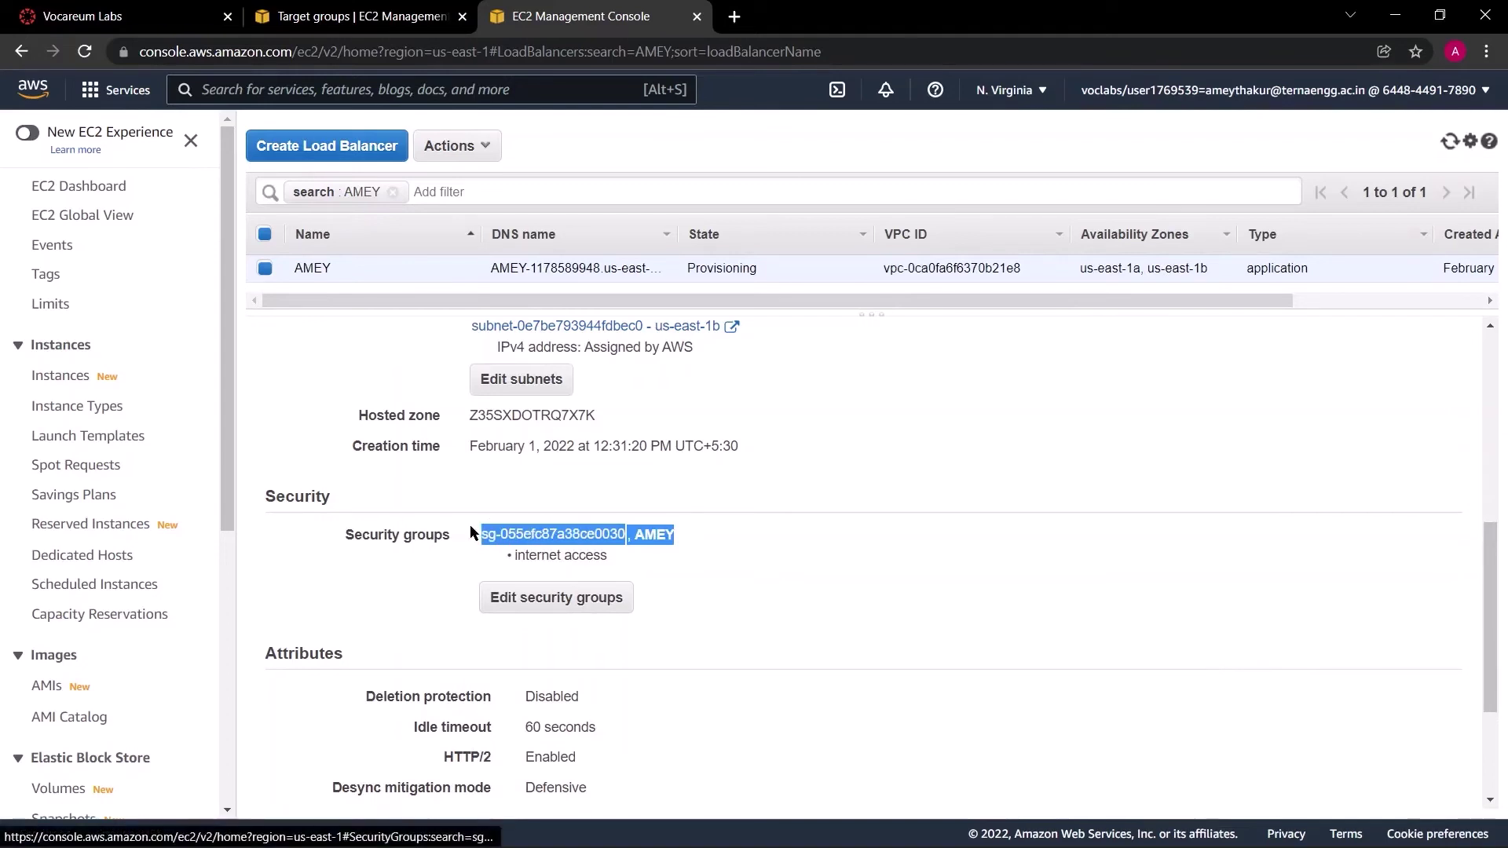
triple_click(598, 550)
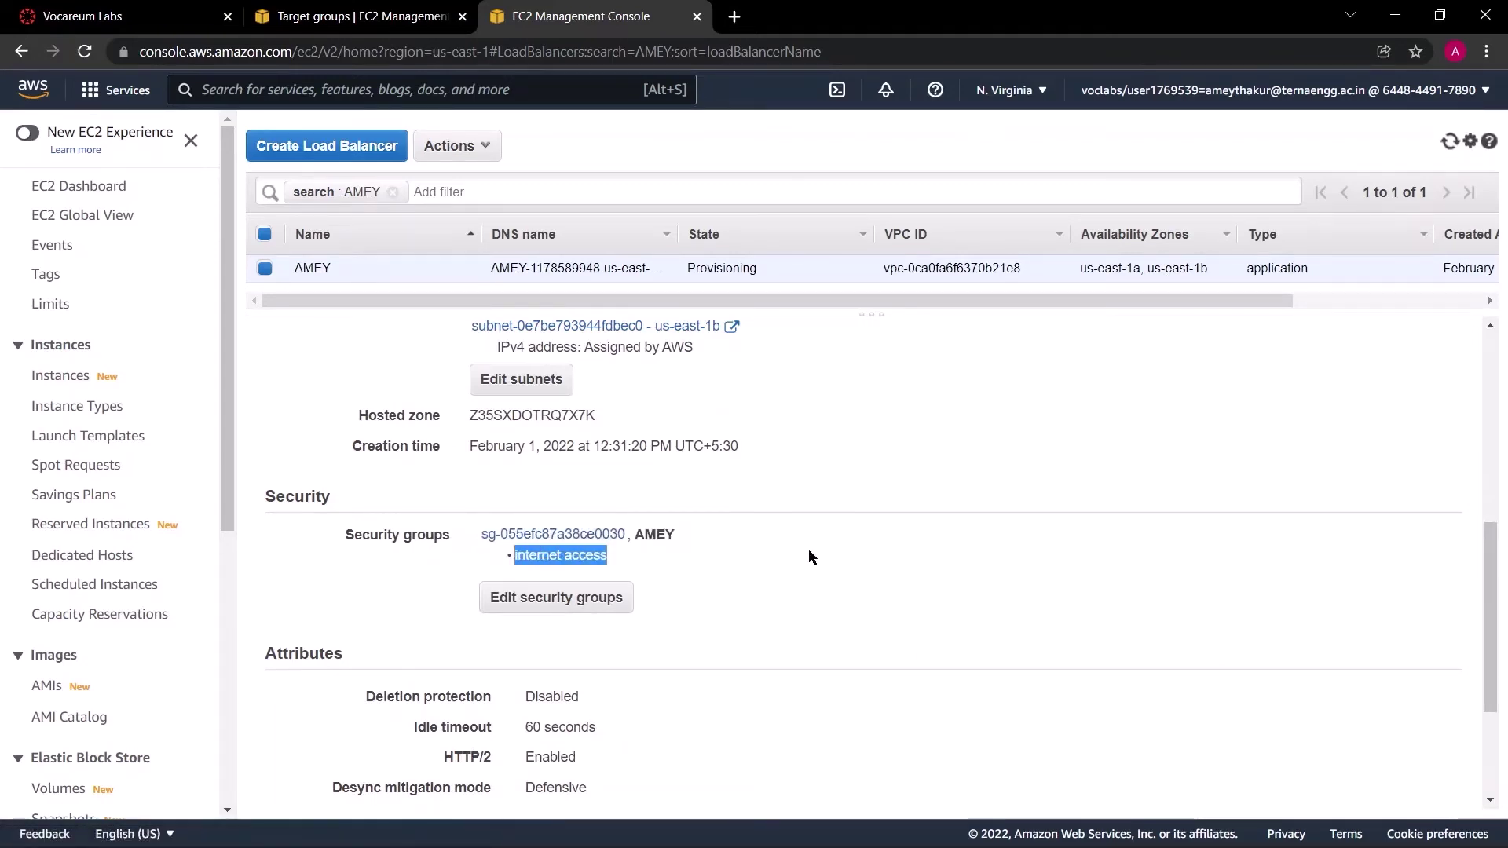
Step: Refresh the registered targets in the target group and check the health status of PC-1 and PC-2
scroll(817, 537, up, 3)
scroll(817, 528, up, 2)
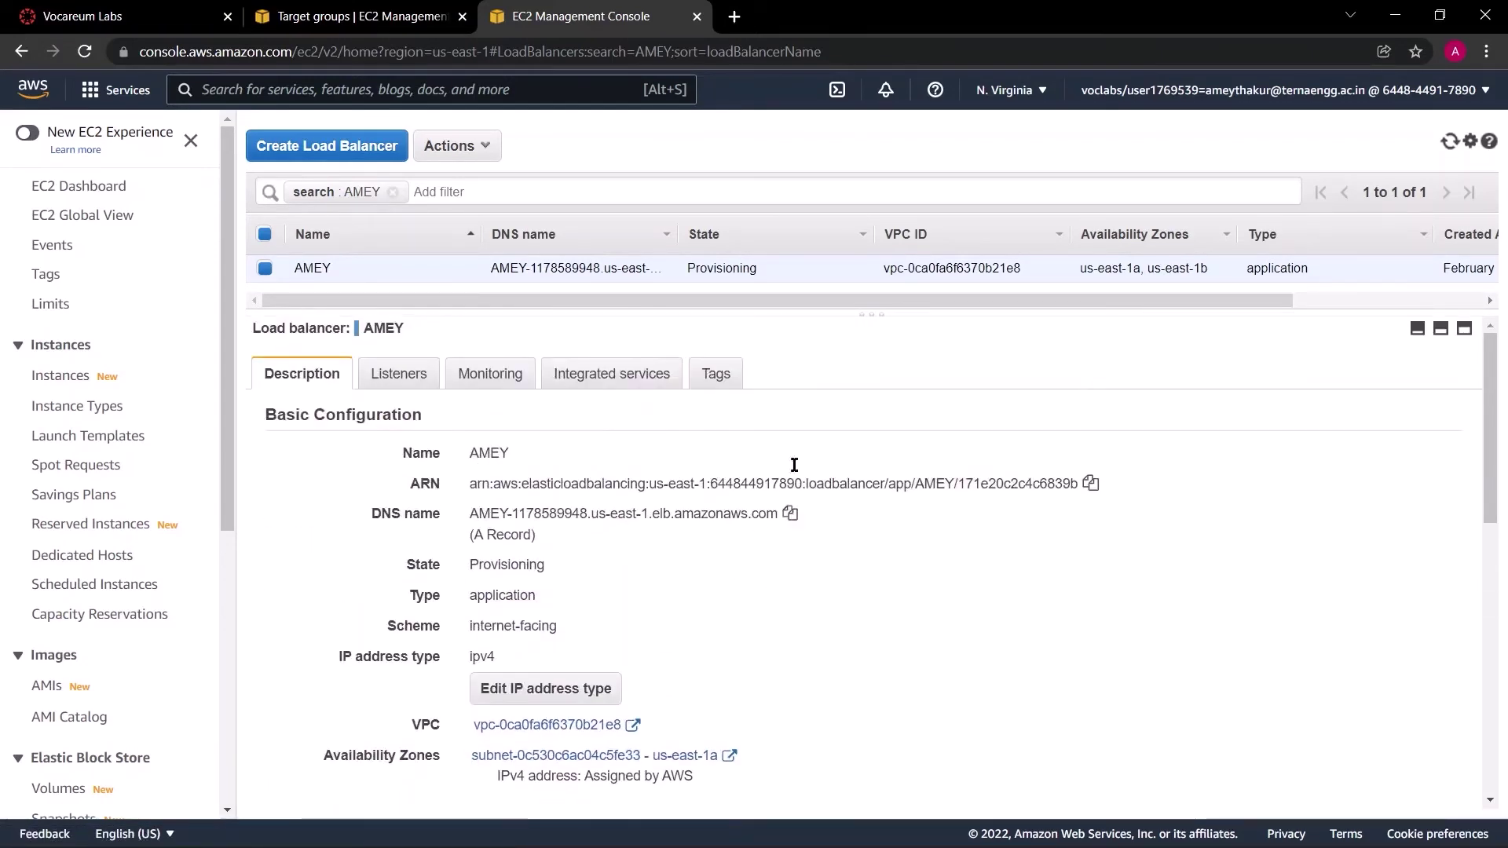
drag(872, 314, 872, 327)
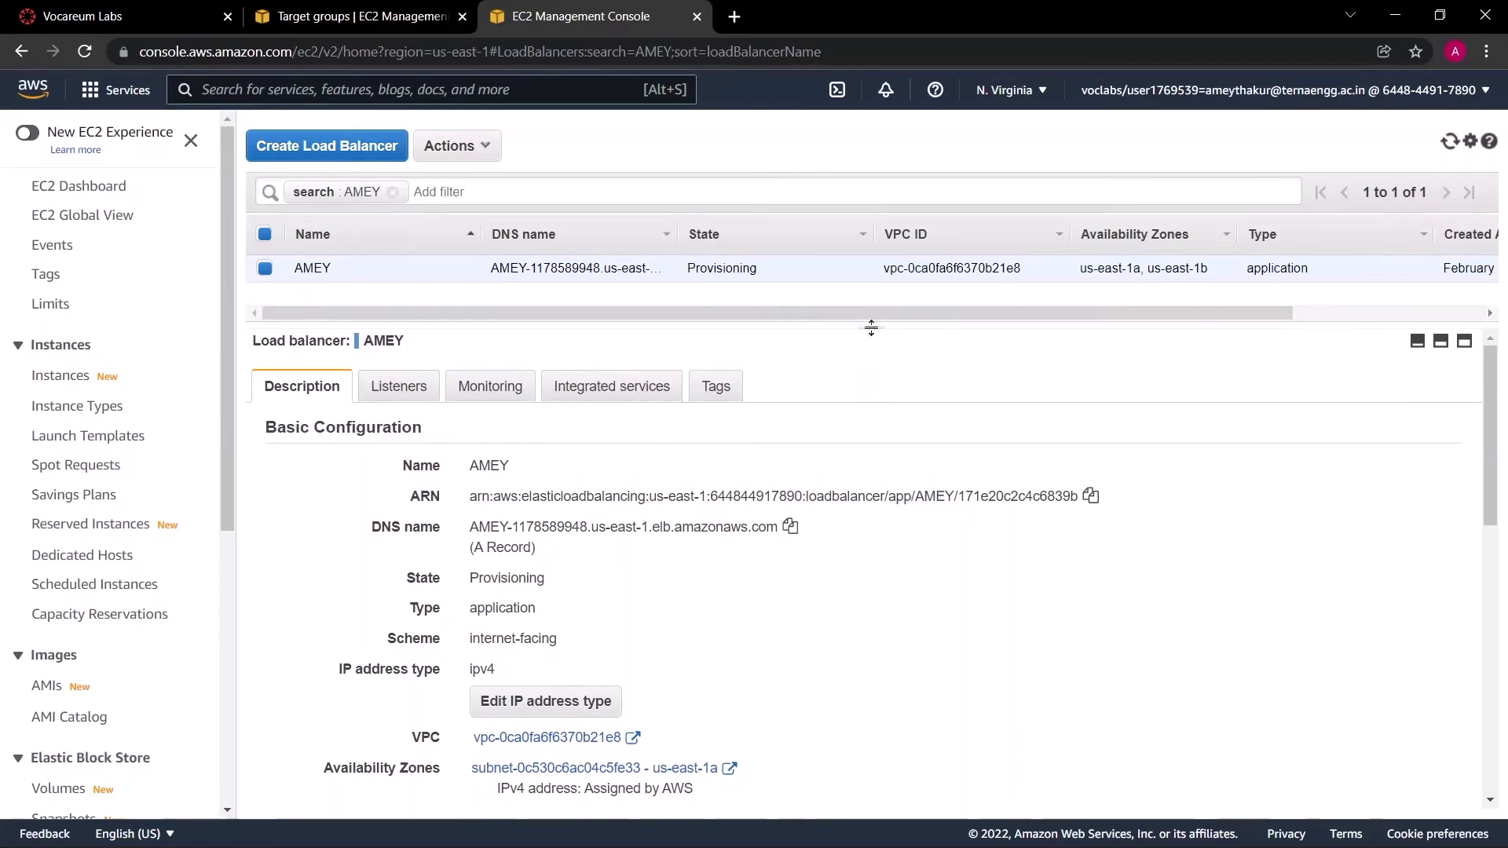
click(437, 8)
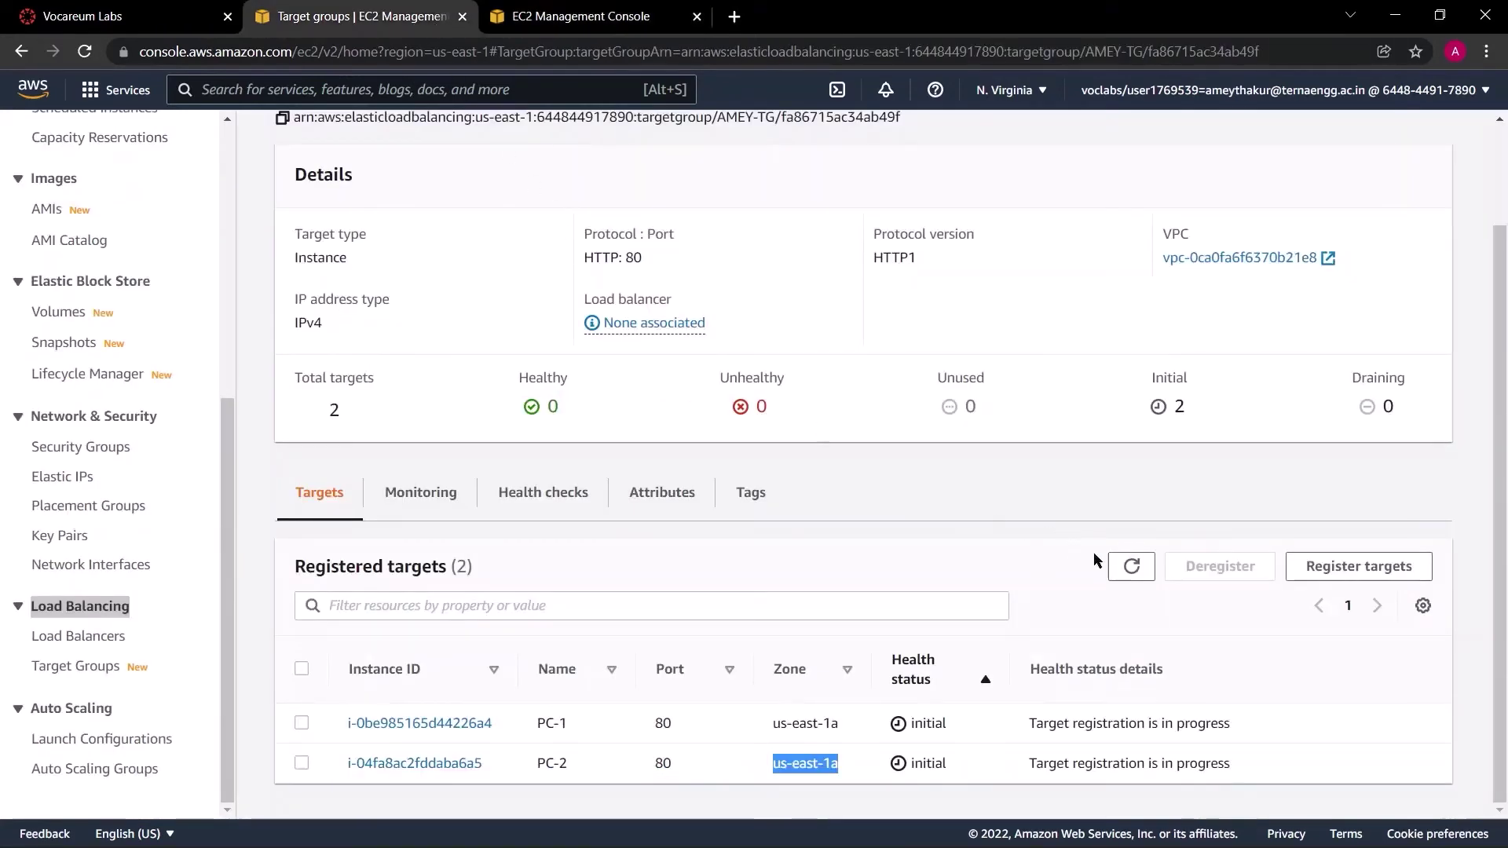
click(1130, 566)
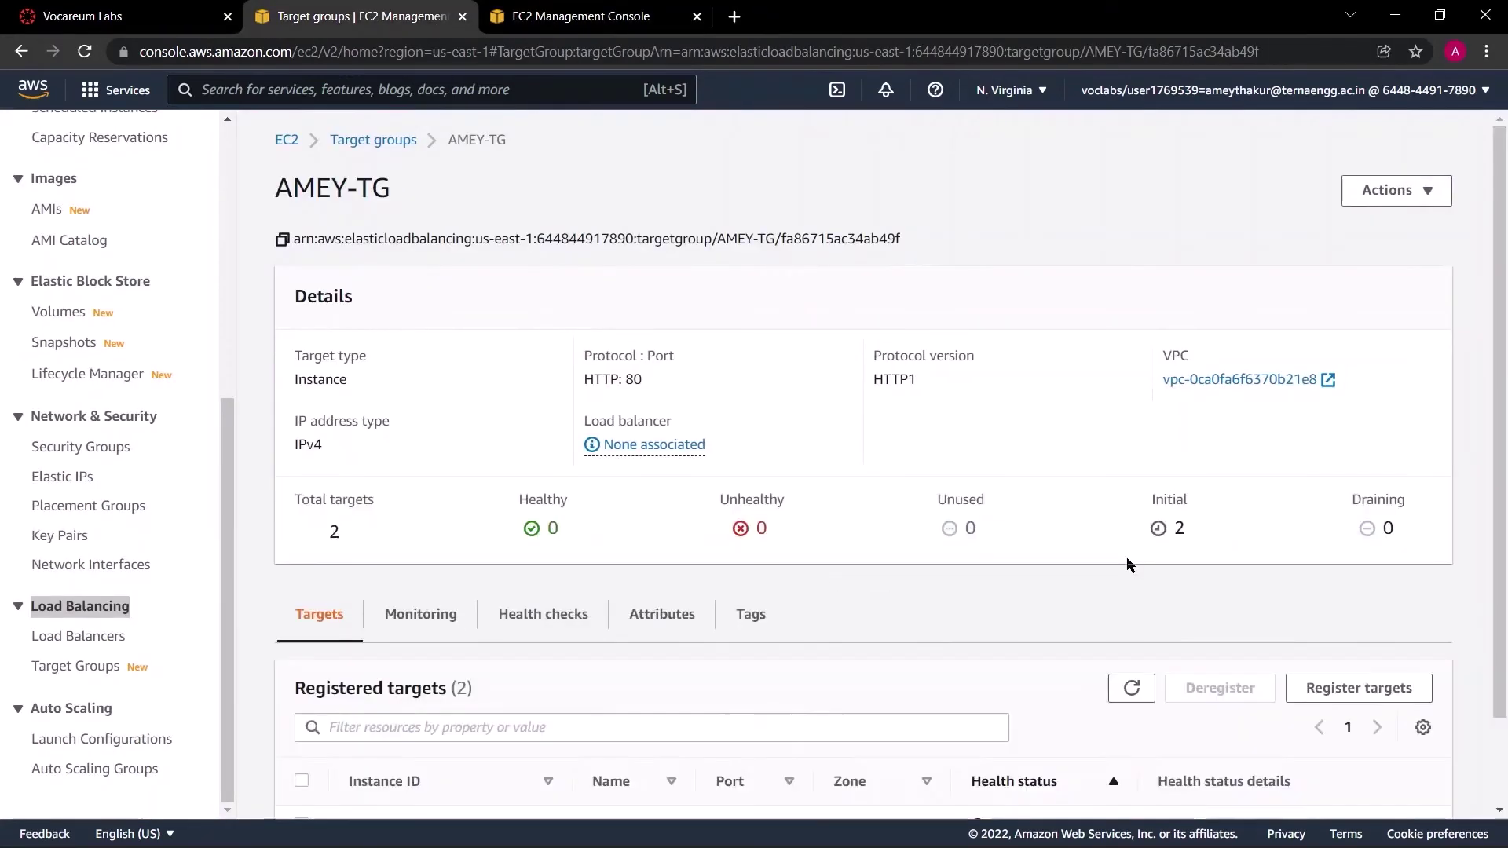
scroll(1128, 564, down, 2)
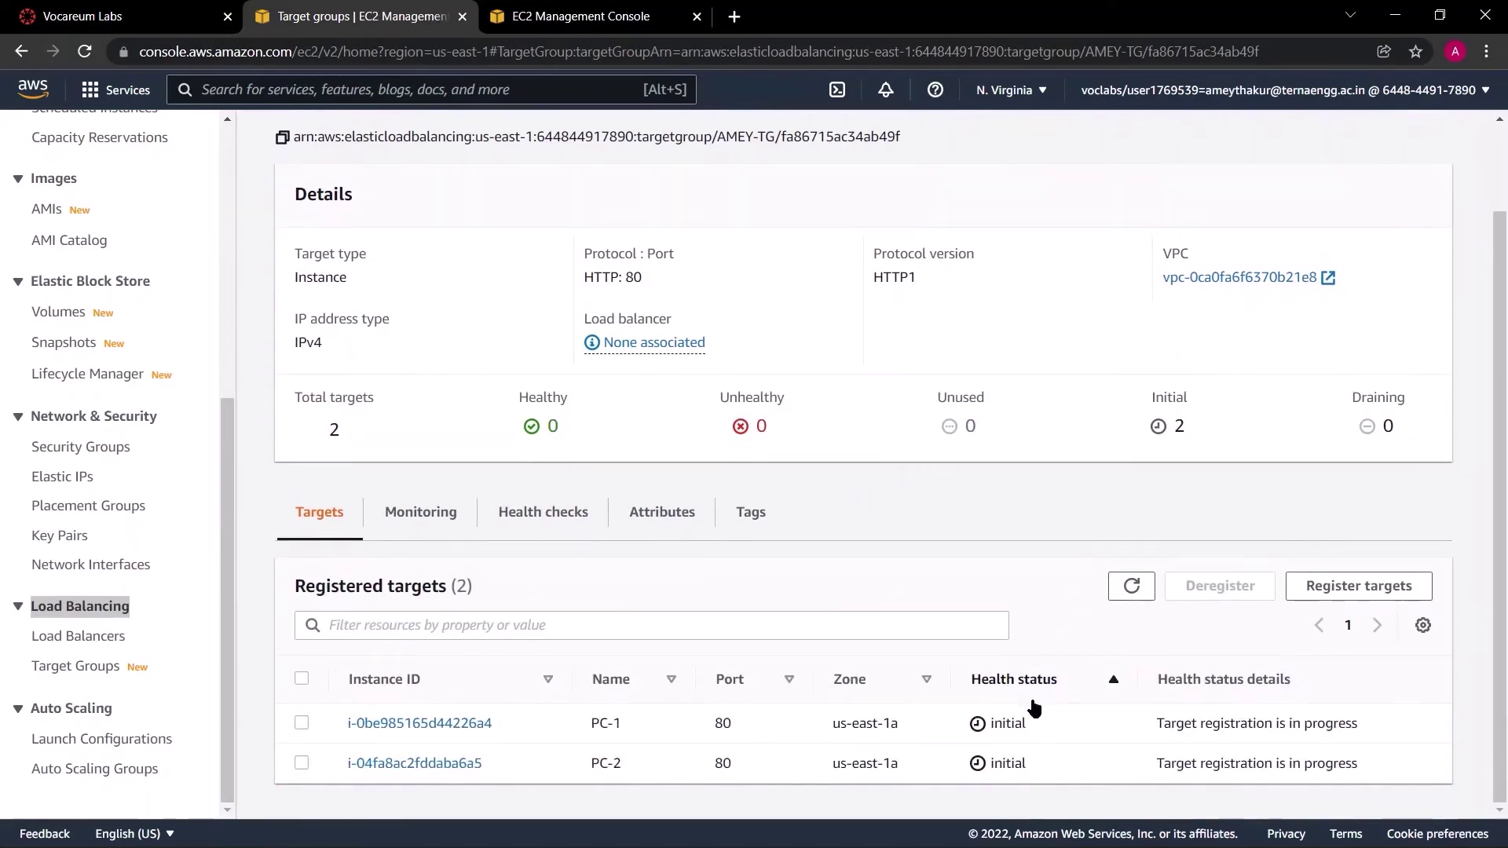
double_click(1035, 731)
double_click(1055, 761)
Step: Return to the load balancer list and refresh it repeatedly until the load balancer's state is Active
click(624, 20)
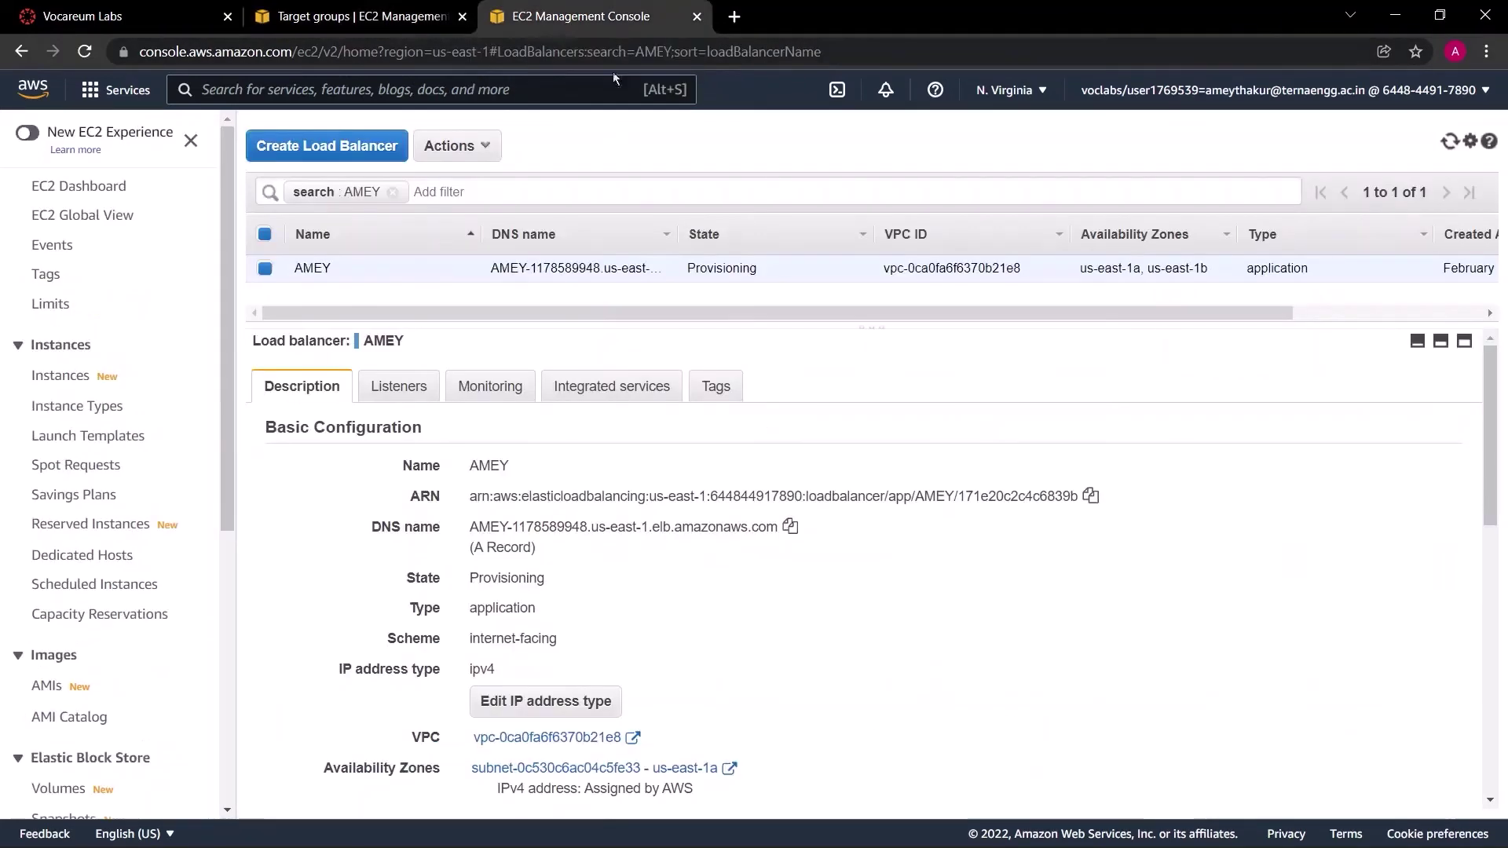
click(1449, 144)
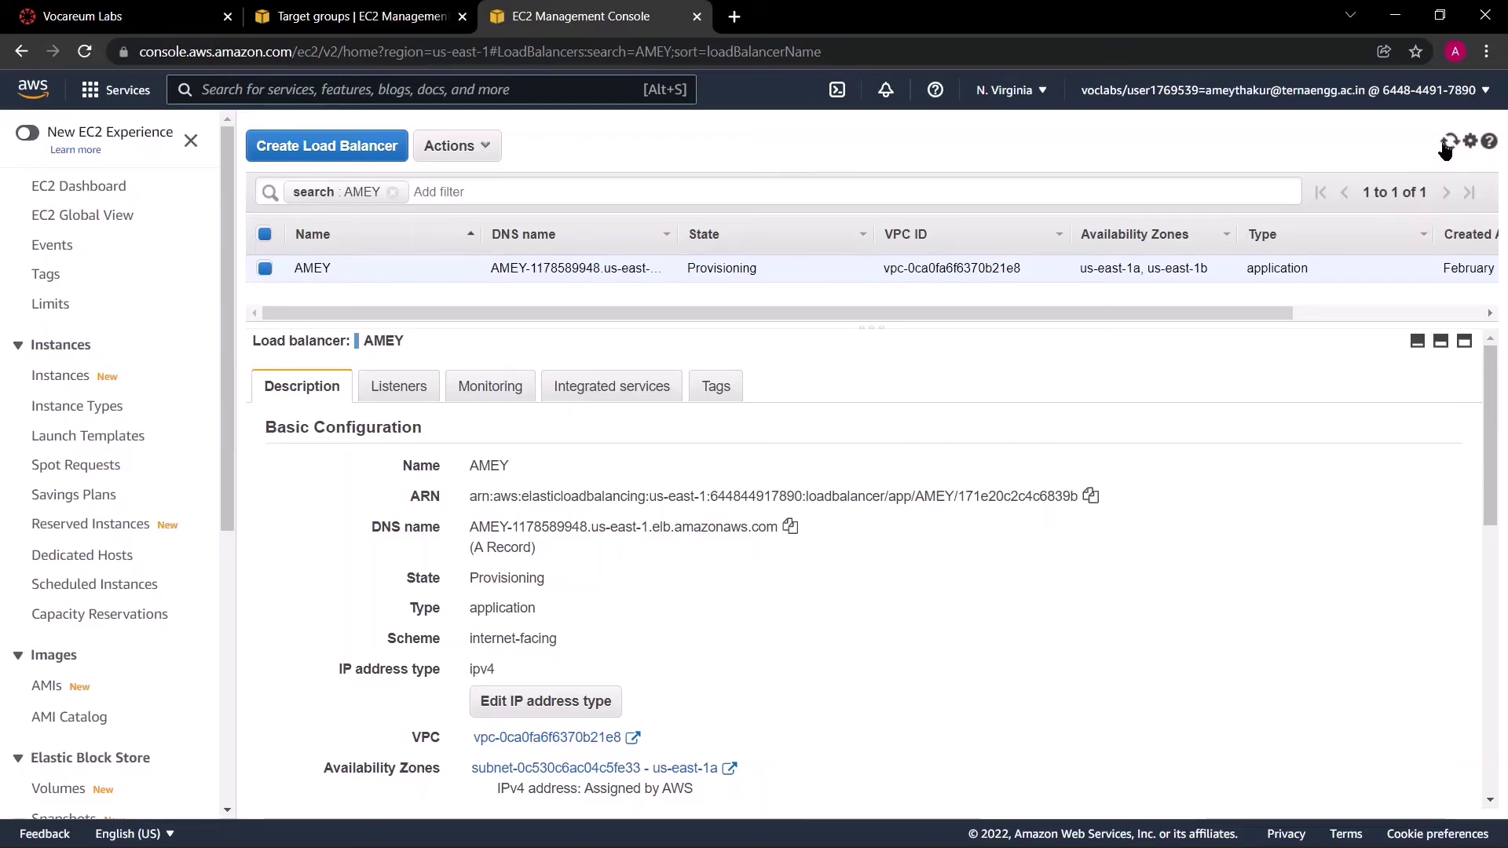
click(1446, 146)
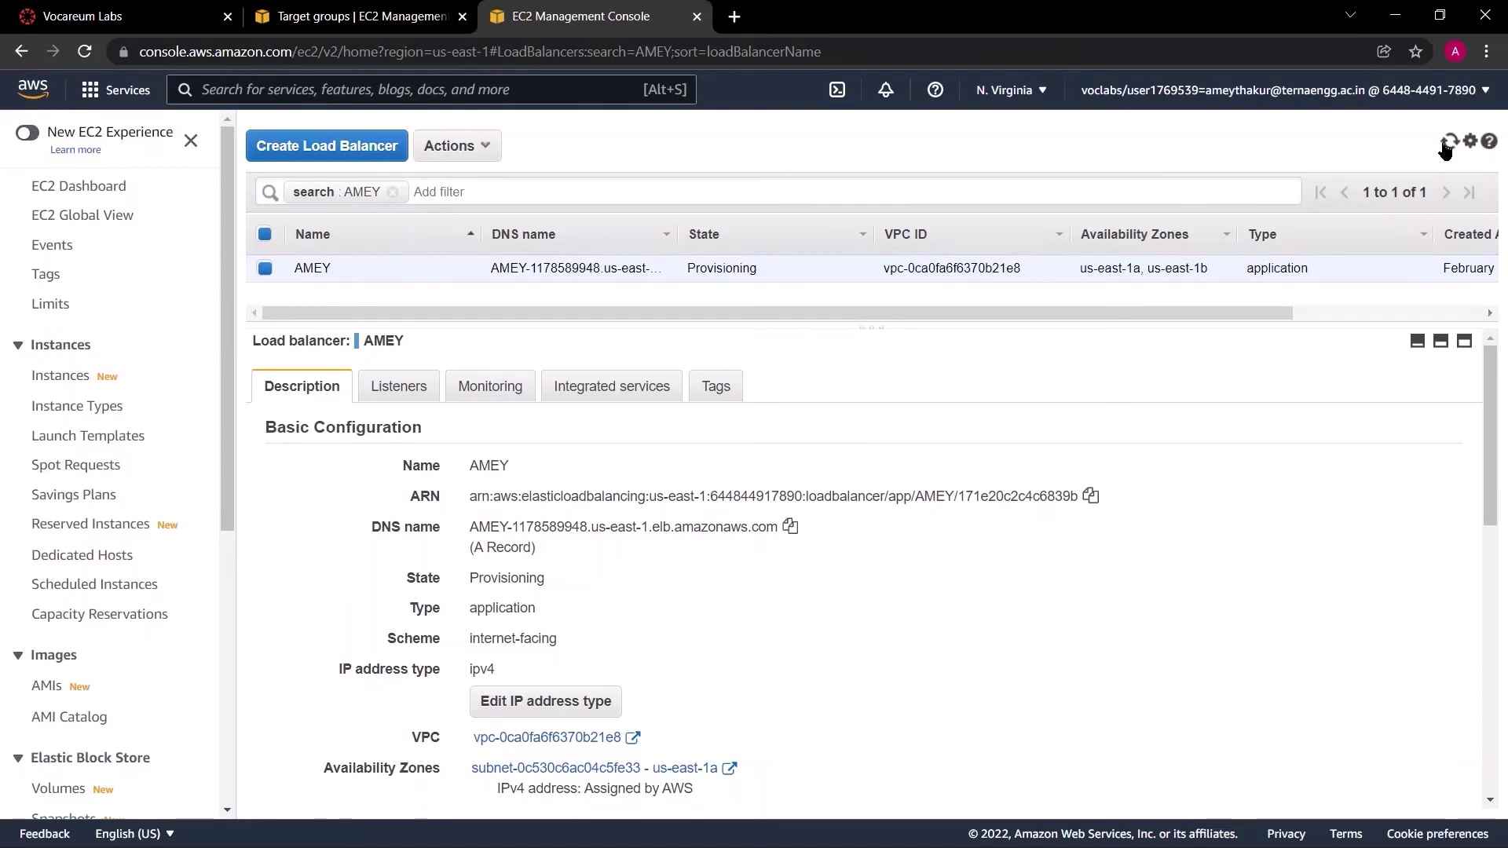
click(1446, 146)
click(1445, 148)
click(1448, 146)
click(1448, 146)
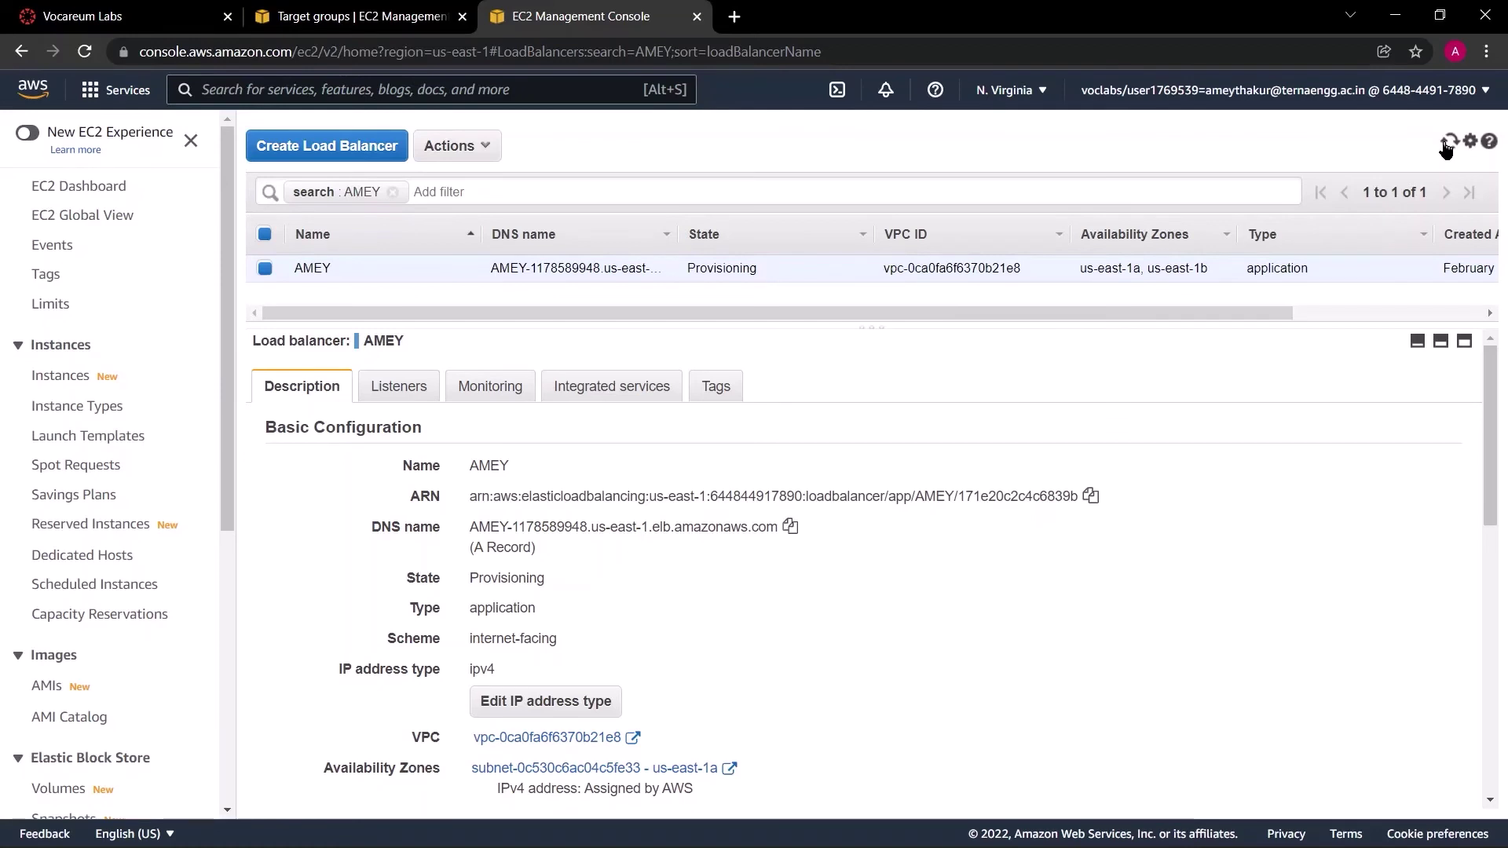
click(1447, 146)
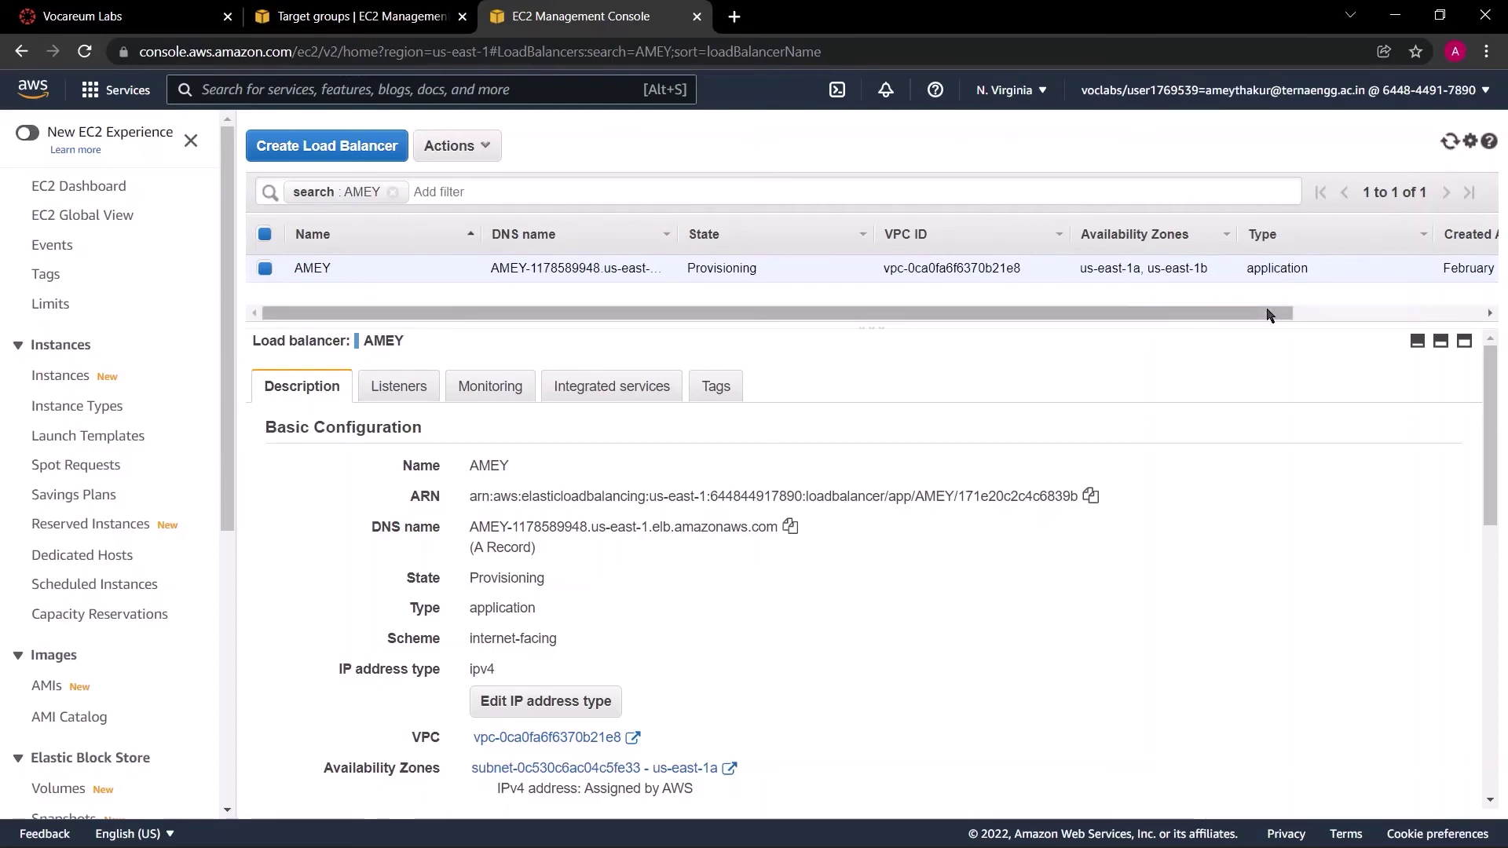
drag(1274, 314, 1221, 351)
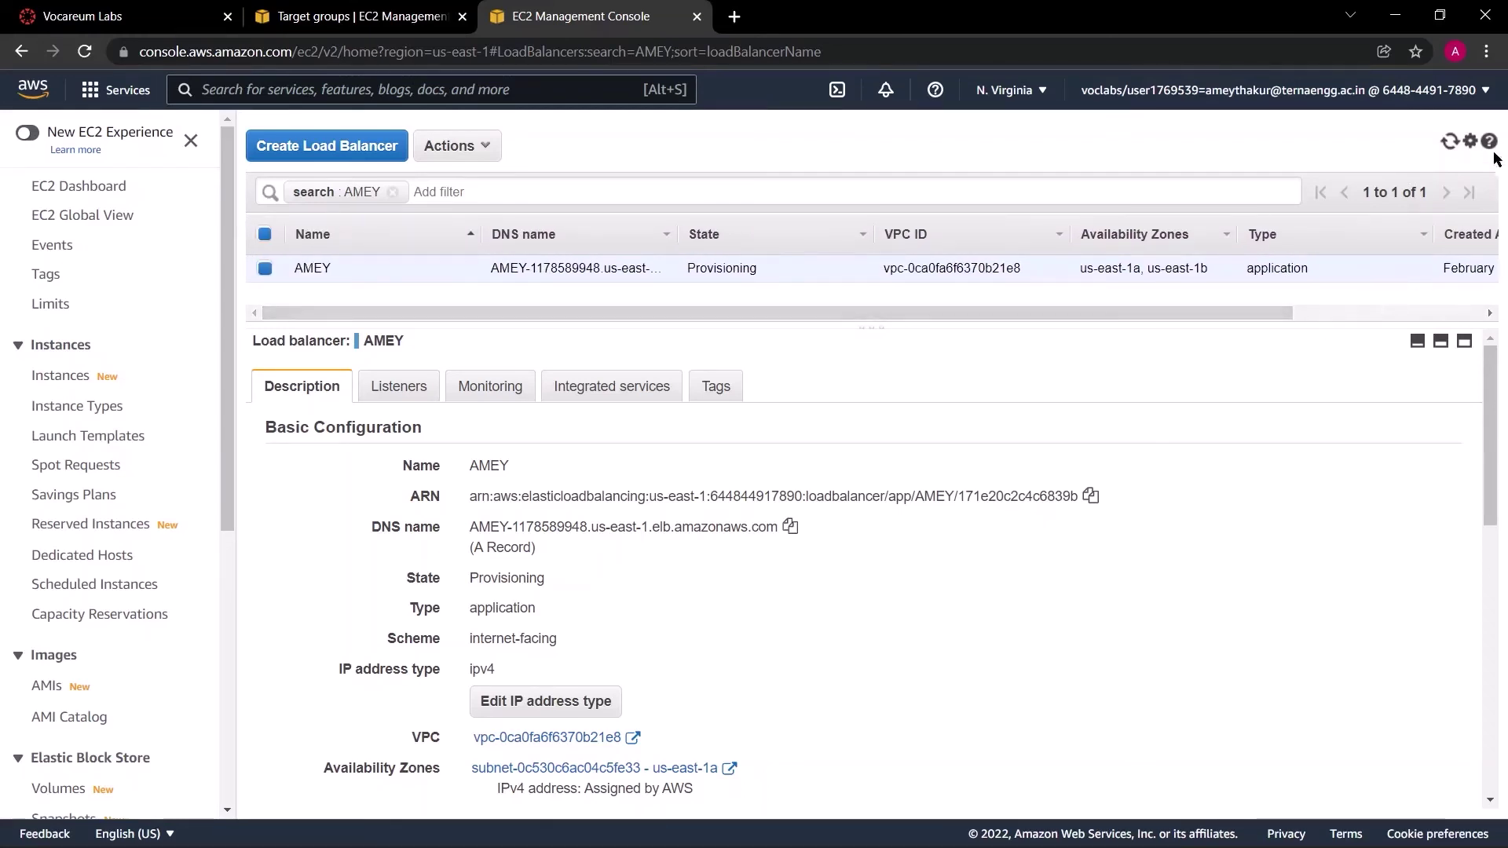
click(1450, 146)
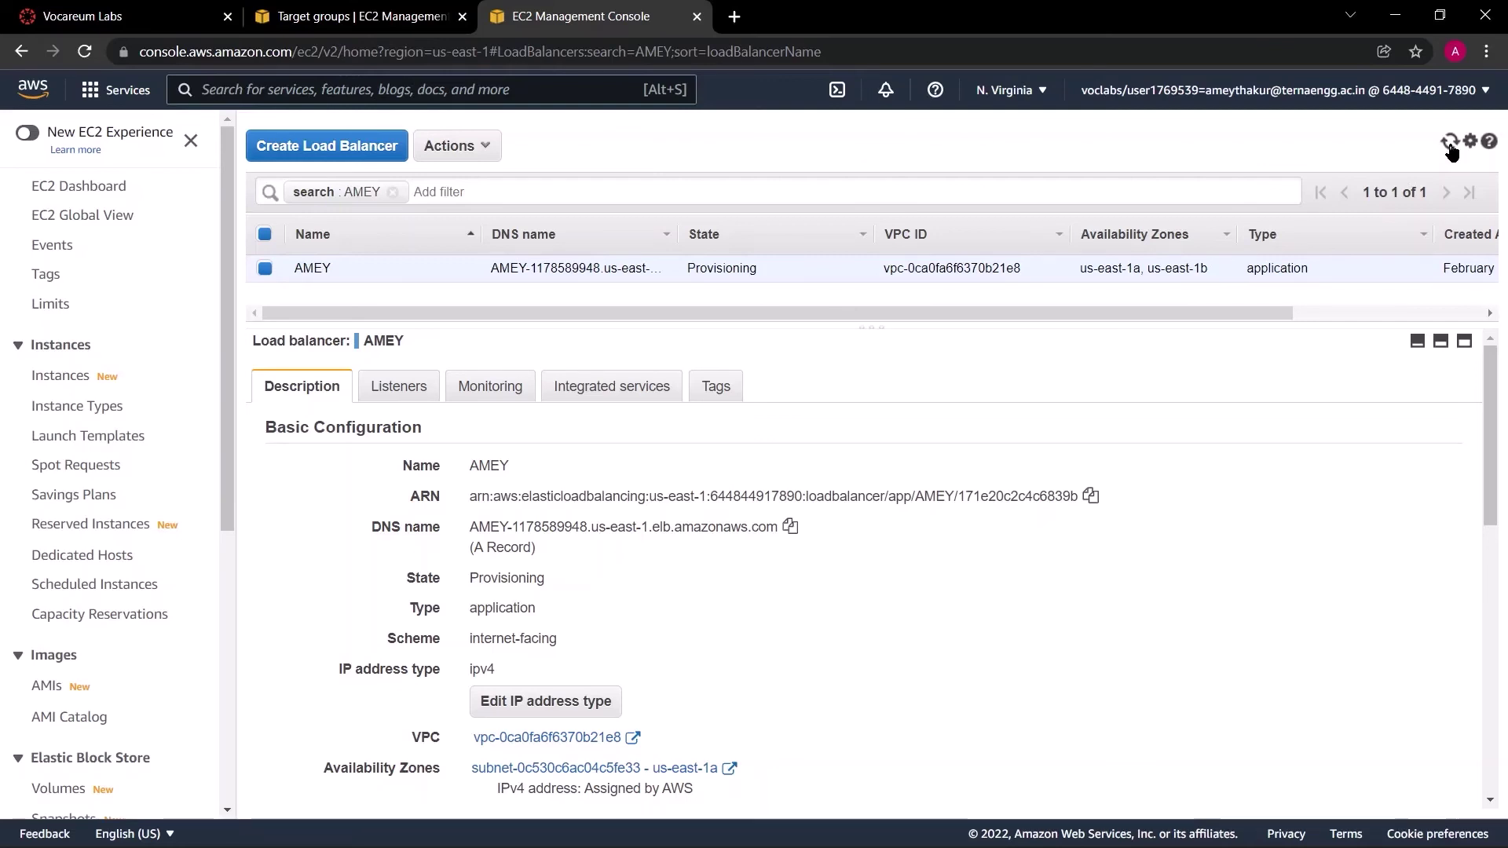
click(1450, 143)
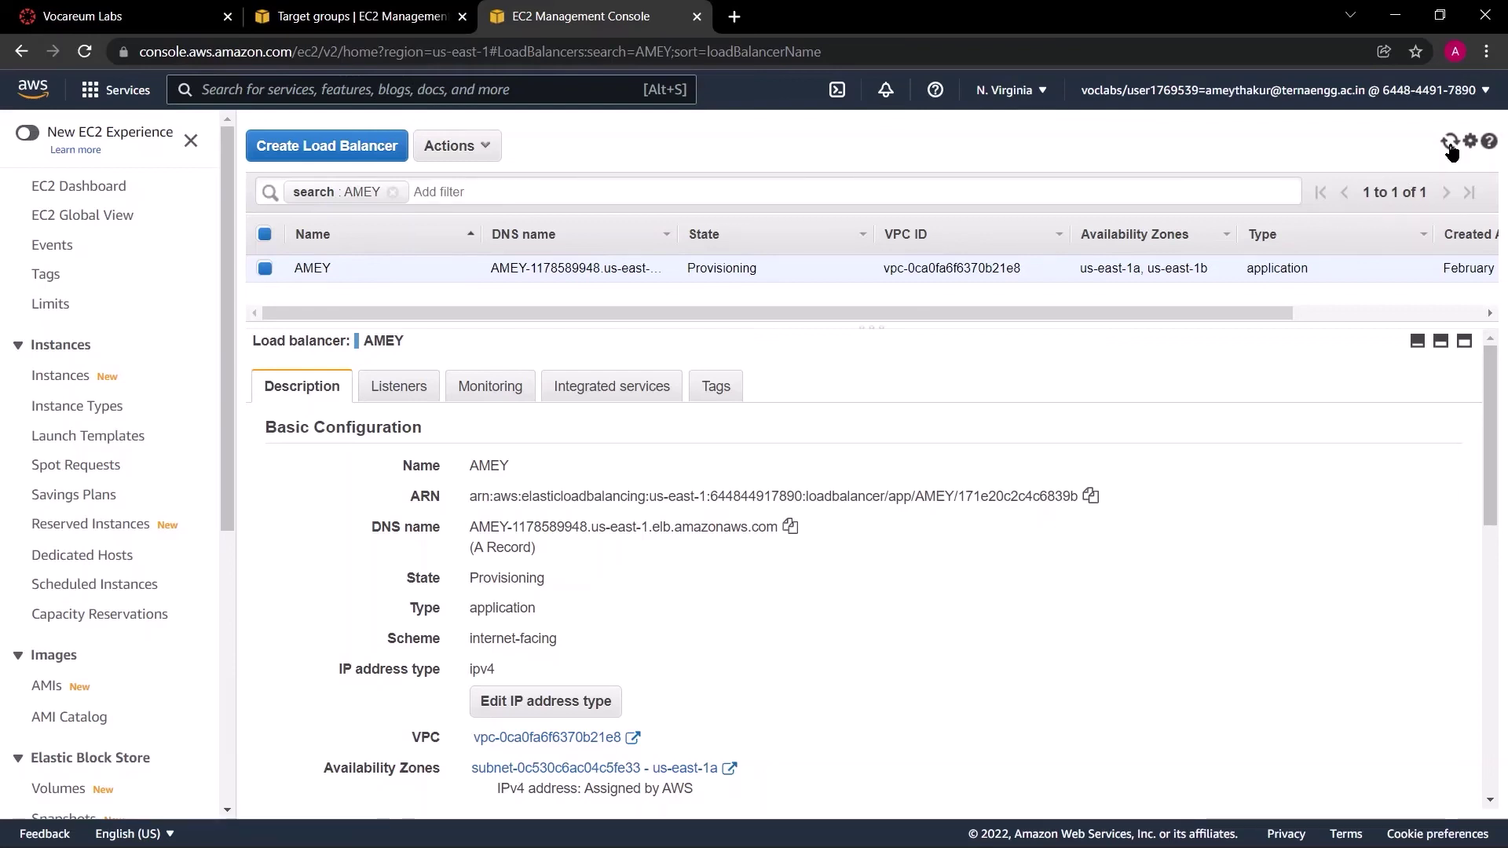
click(1449, 144)
click(1450, 143)
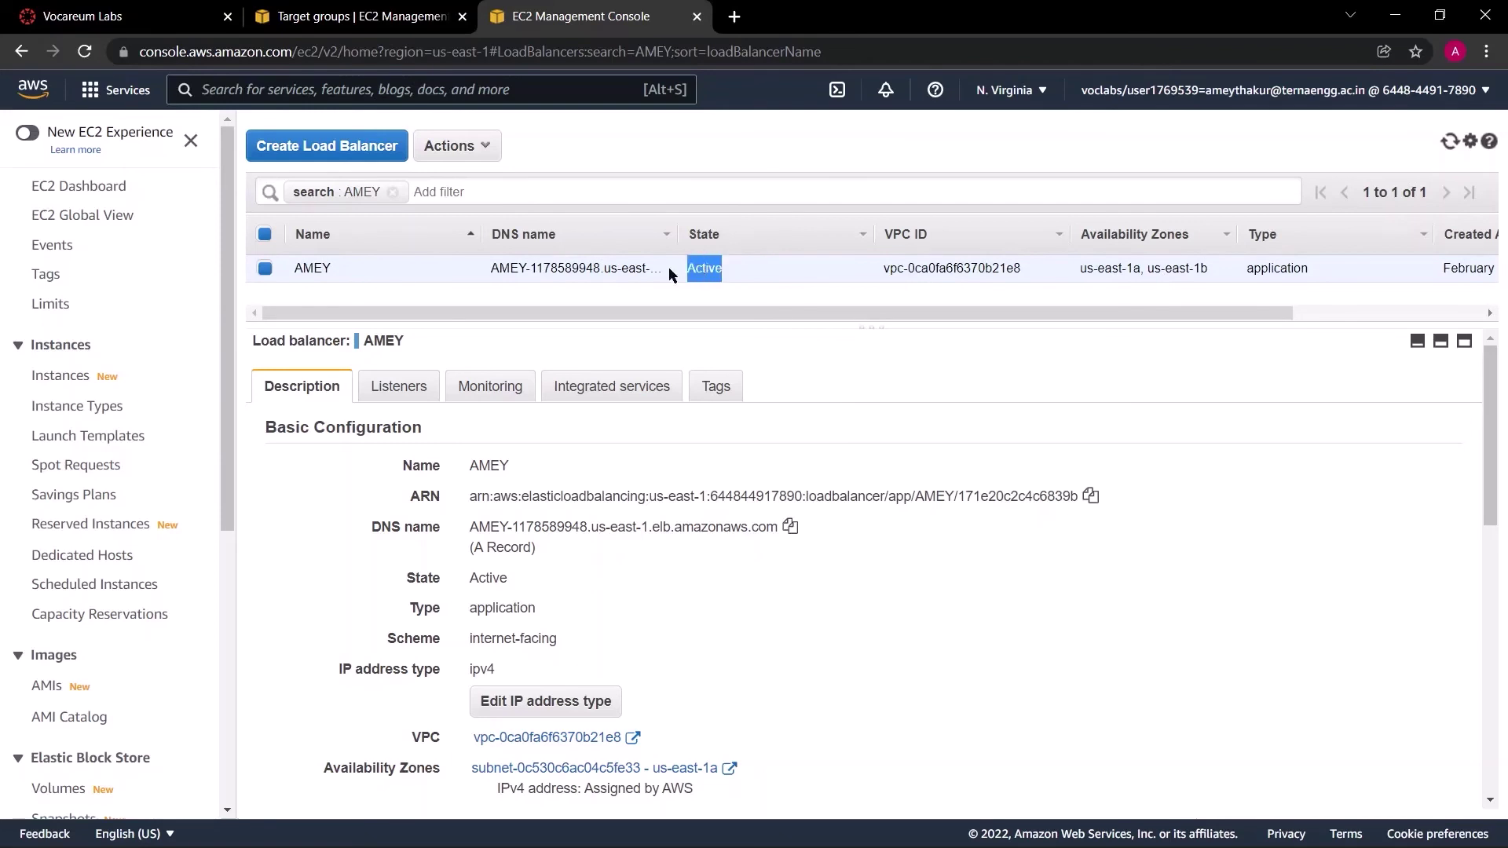
click(704, 234)
Step: Check the health status of PC-1 and PC-2 in the target group, filtering the registered targets to healthy ones
click(340, 9)
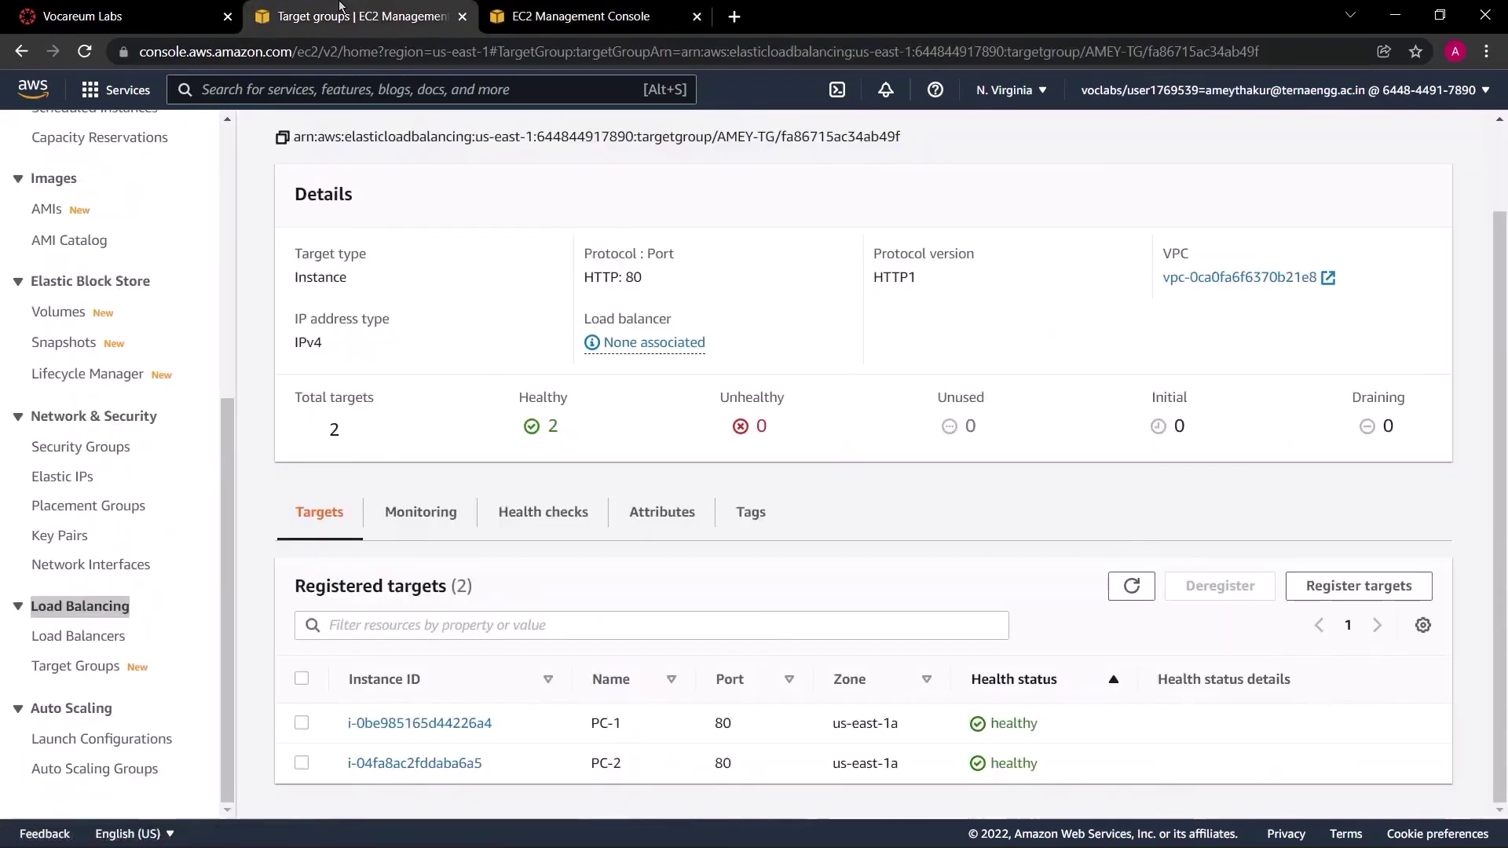
mouse_move(972, 680)
mouse_down()
mouse_move(1047, 682)
mouse_move(1043, 722)
mouse_move(989, 729)
mouse_move(990, 764)
mouse_up()
click(551, 428)
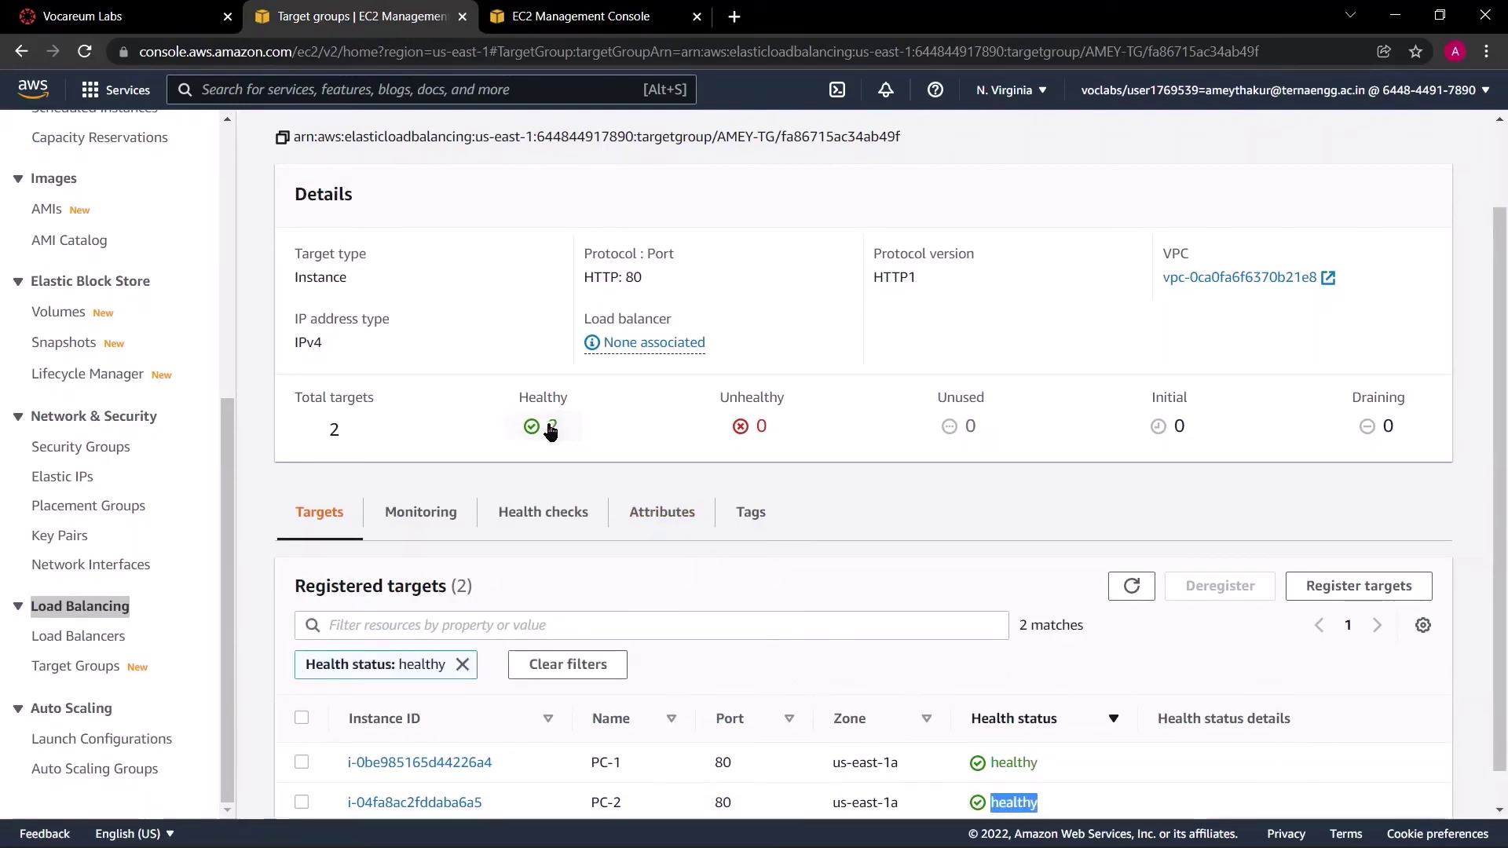
scroll(628, 322, down, 1)
Step: Copy the load balancer's DNS name and open it as a web address in a new browser tab
click(594, 14)
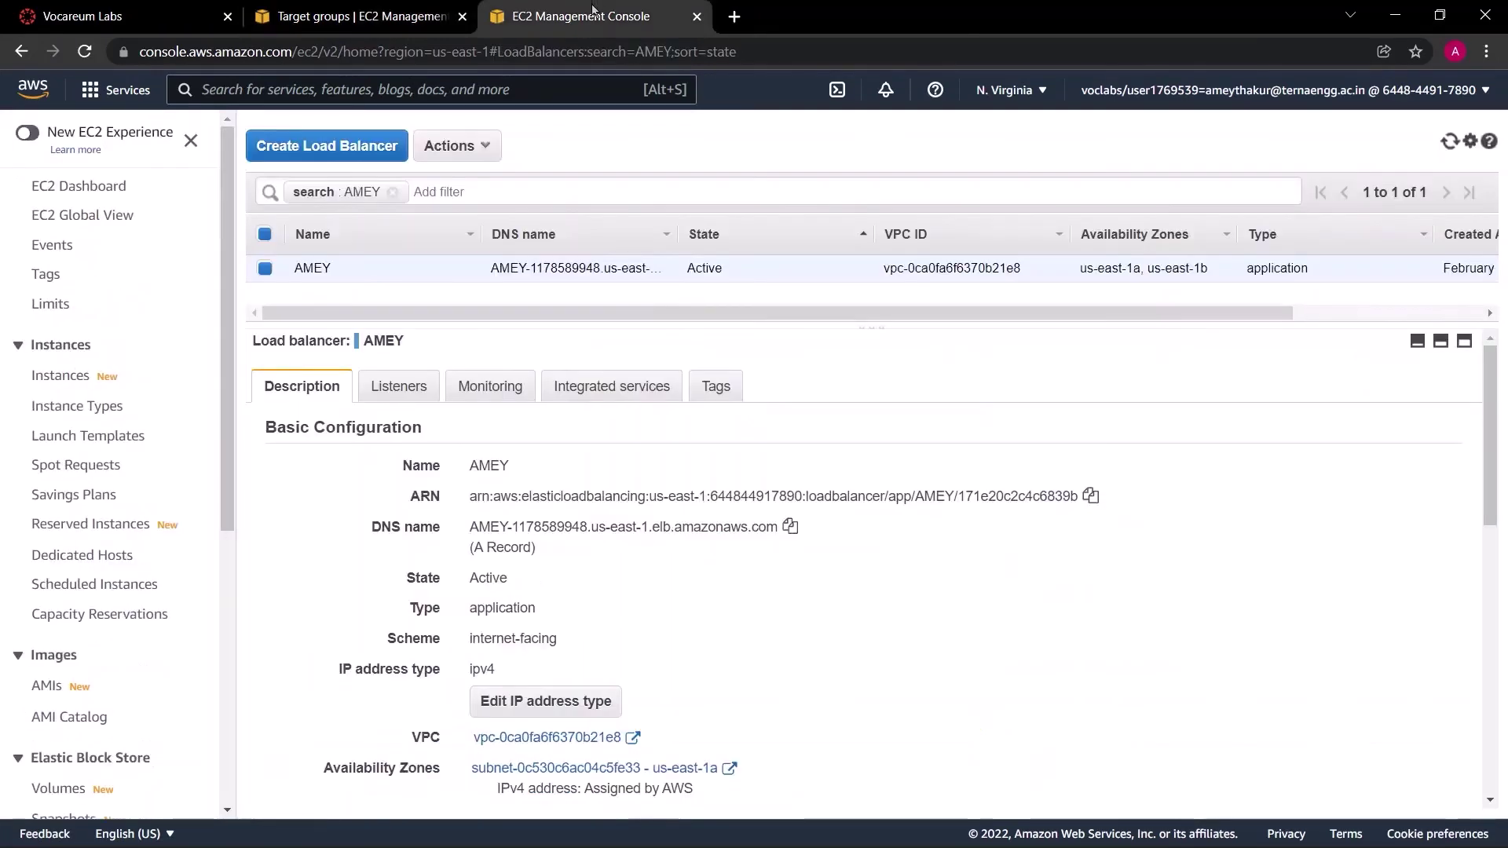
drag(368, 528, 442, 532)
click(790, 528)
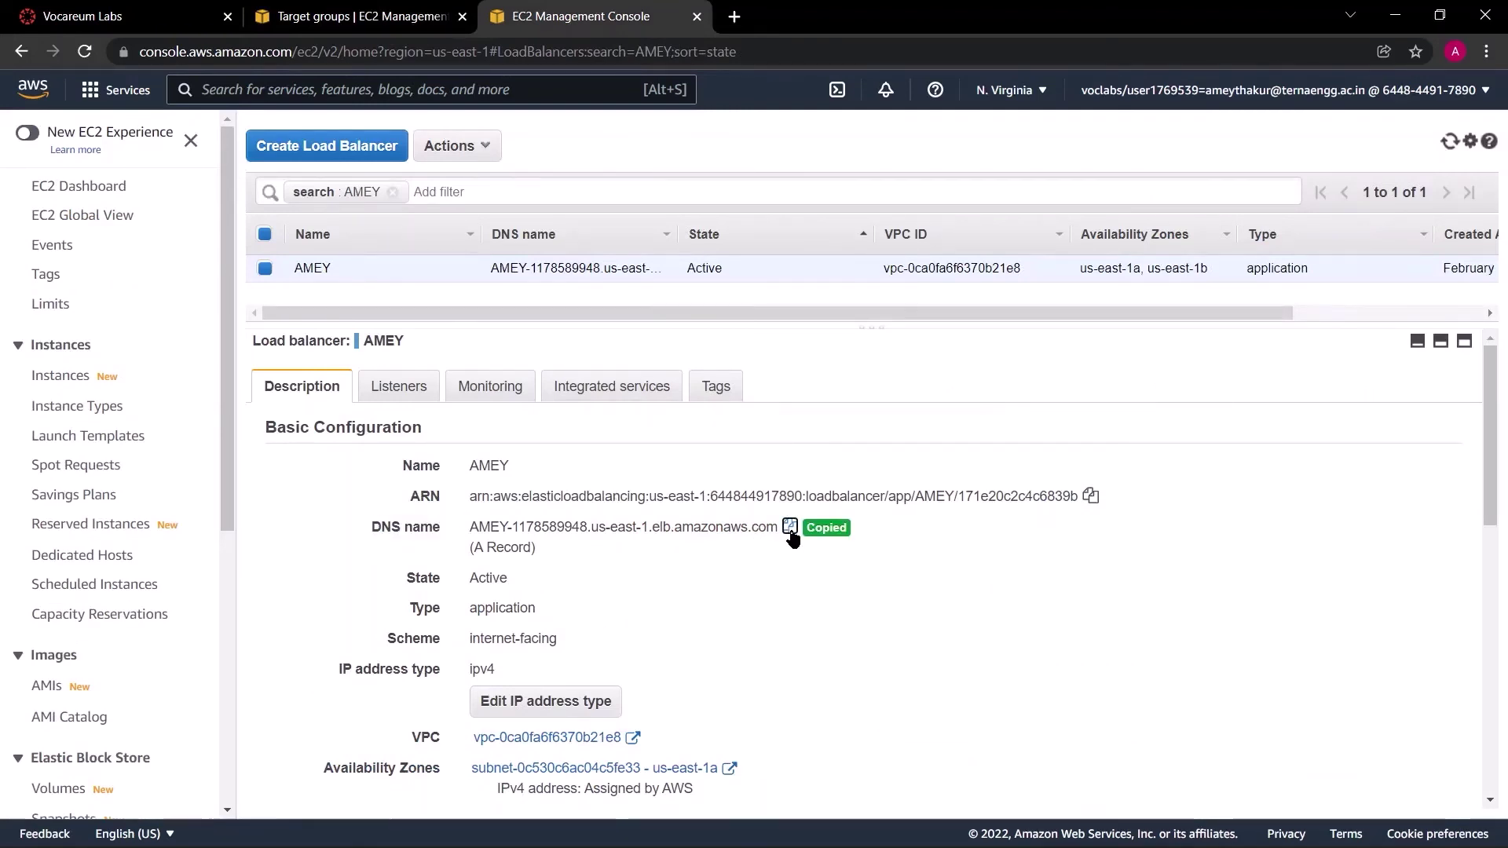
click(729, 24)
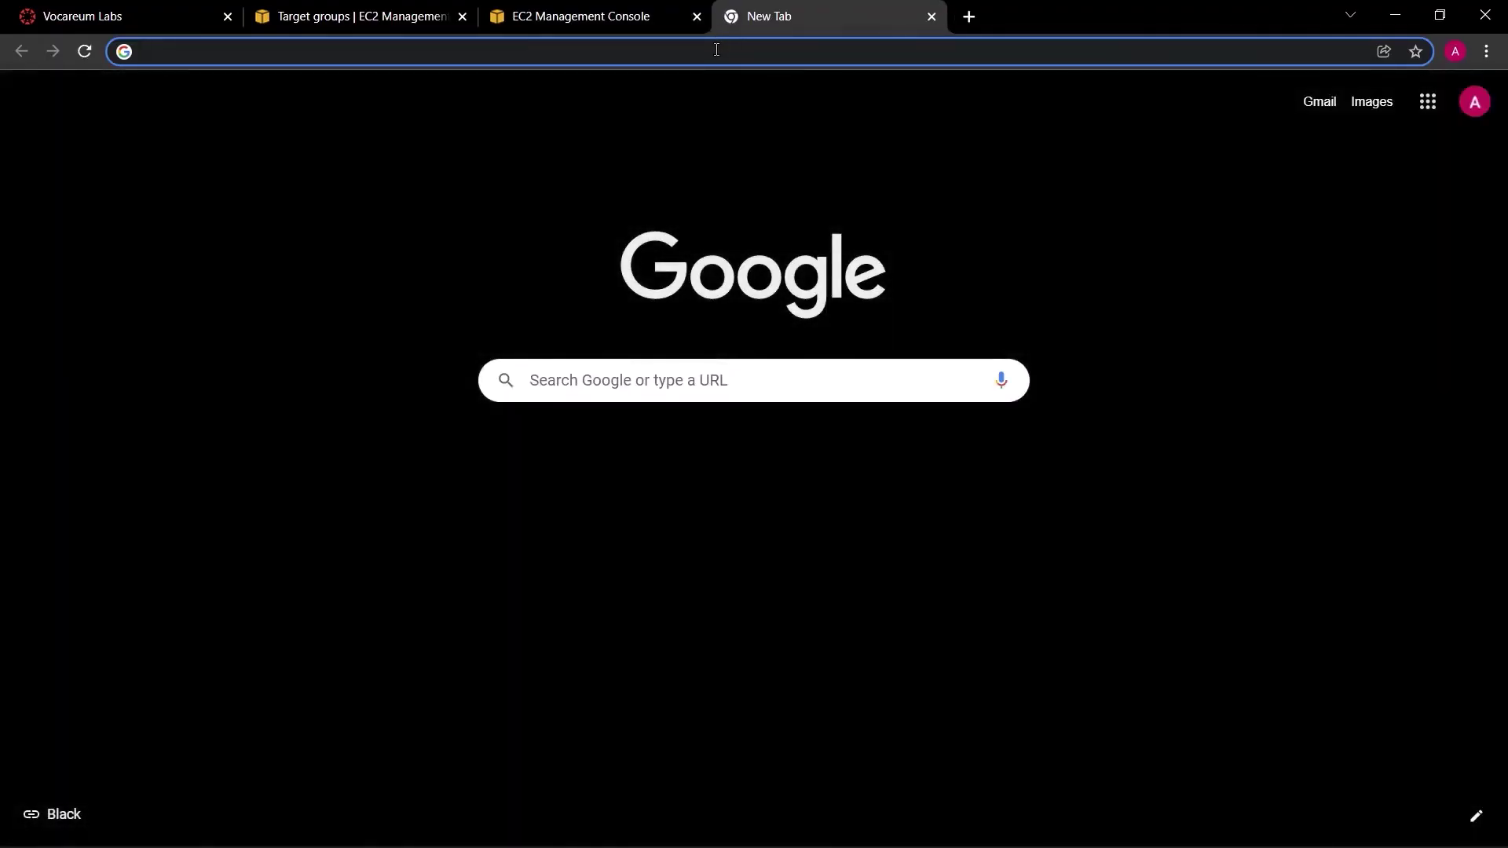
key(ctrl+v)
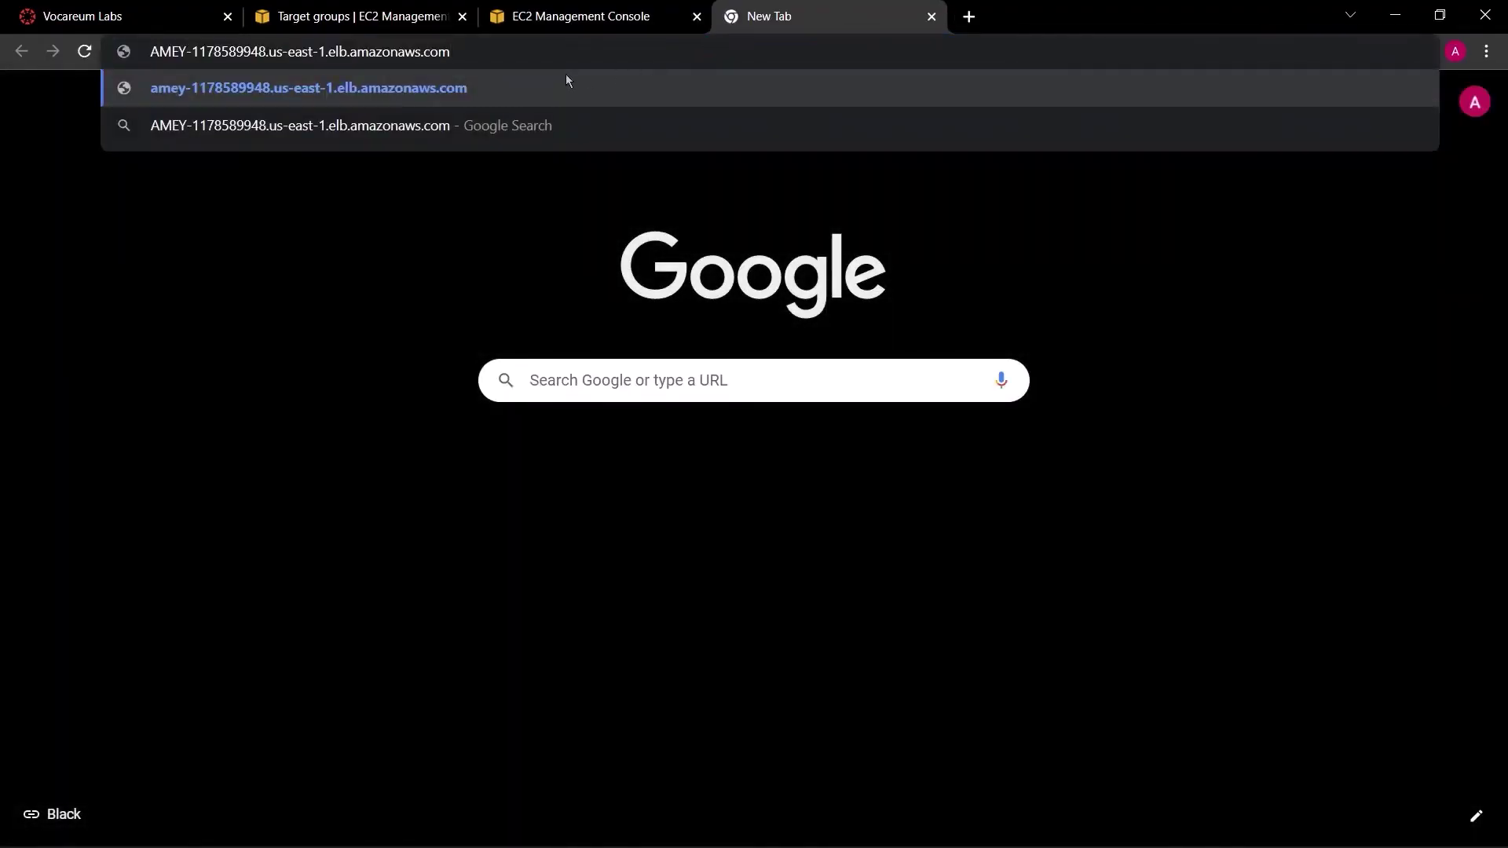
key(Return)
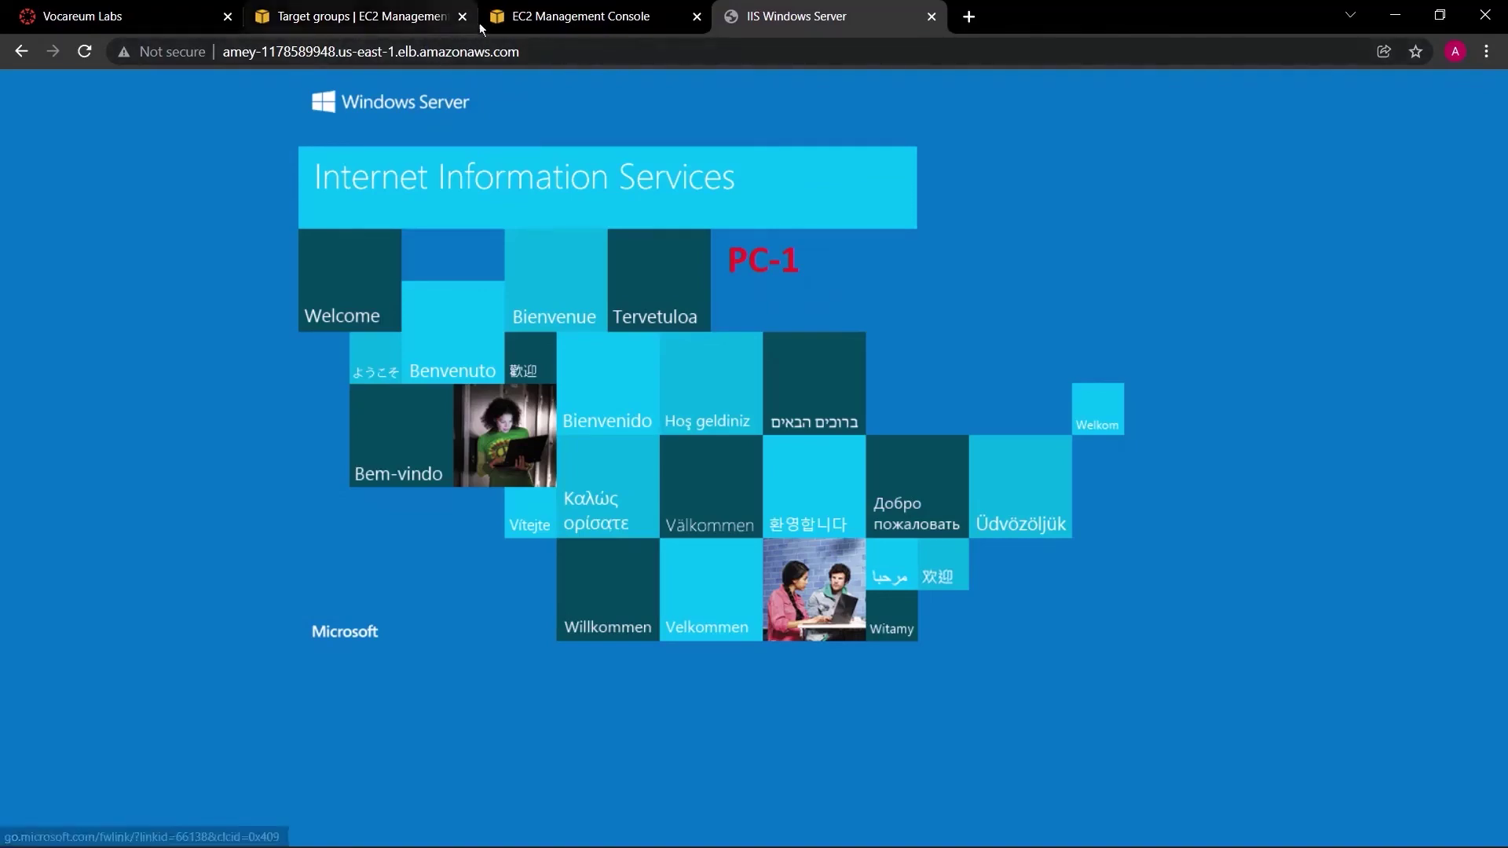
Step: Return to the EC2 dashboard from the target group and open the list of running instances
click(424, 15)
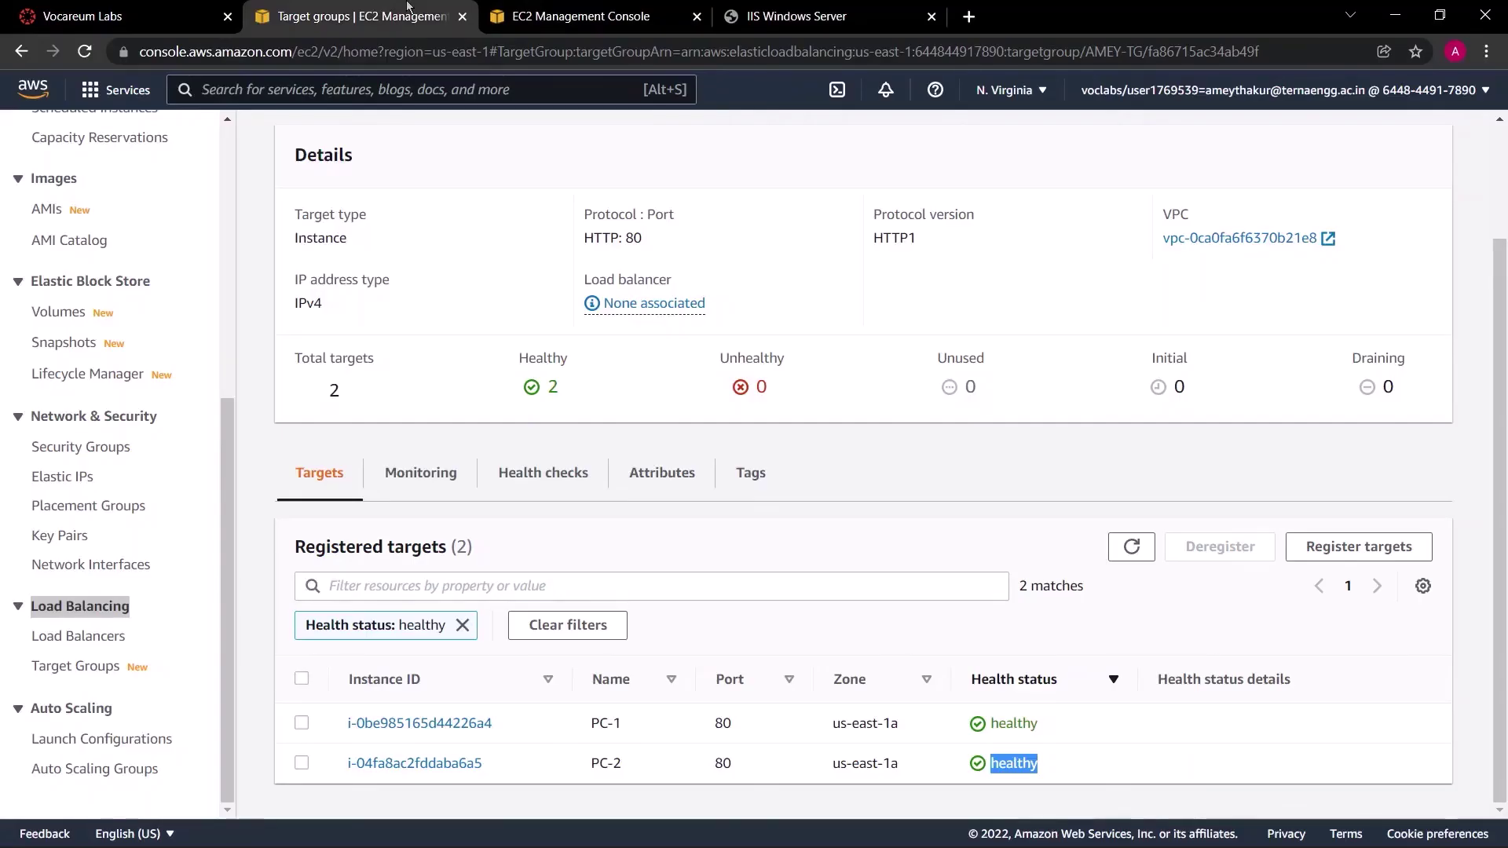
scroll(91, 252, up, 4)
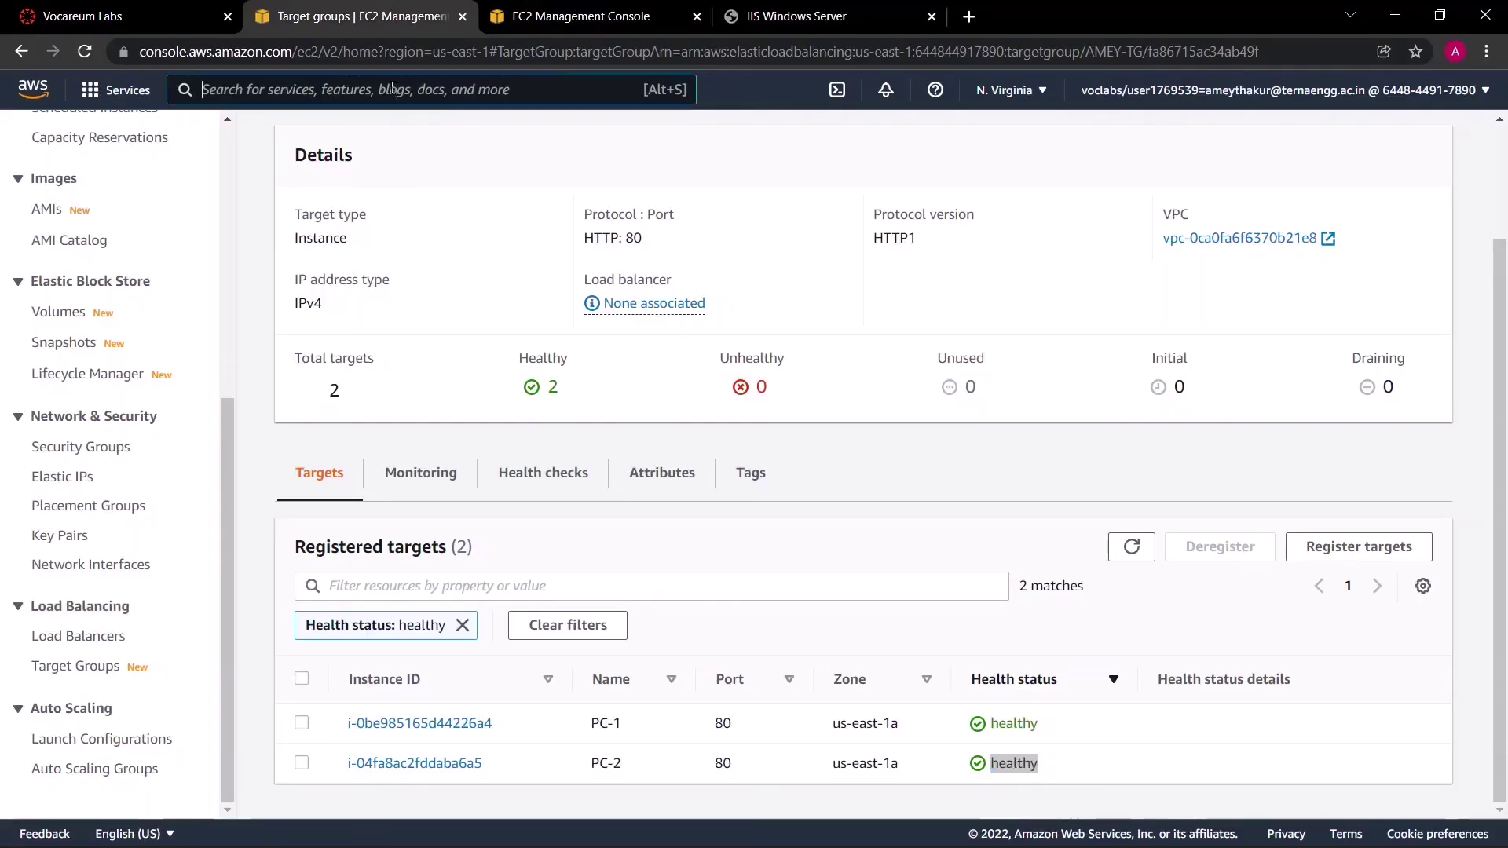
scroll(92, 251, up, 3)
click(92, 189)
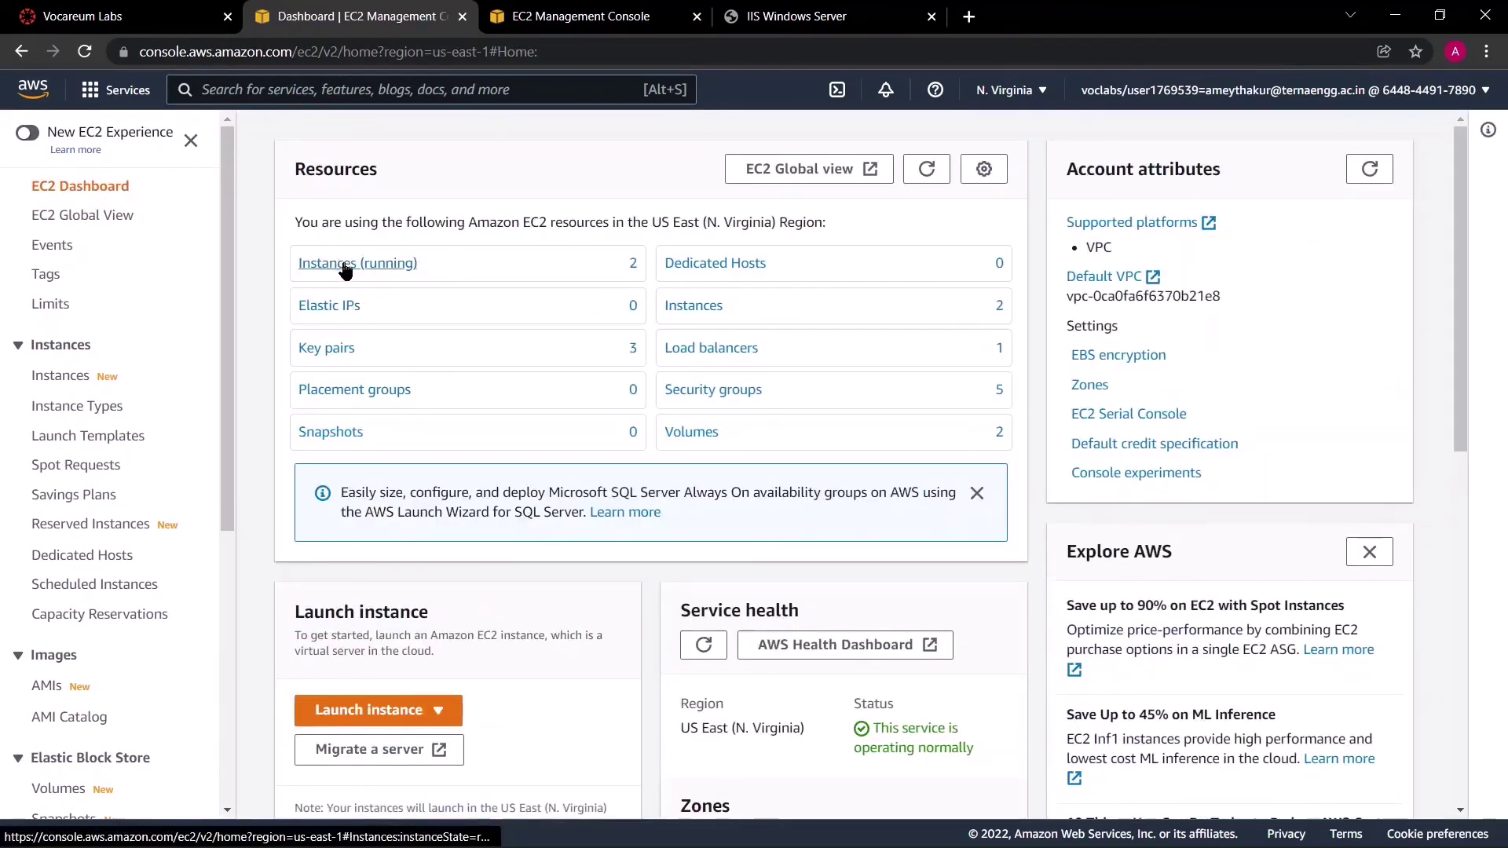
click(340, 266)
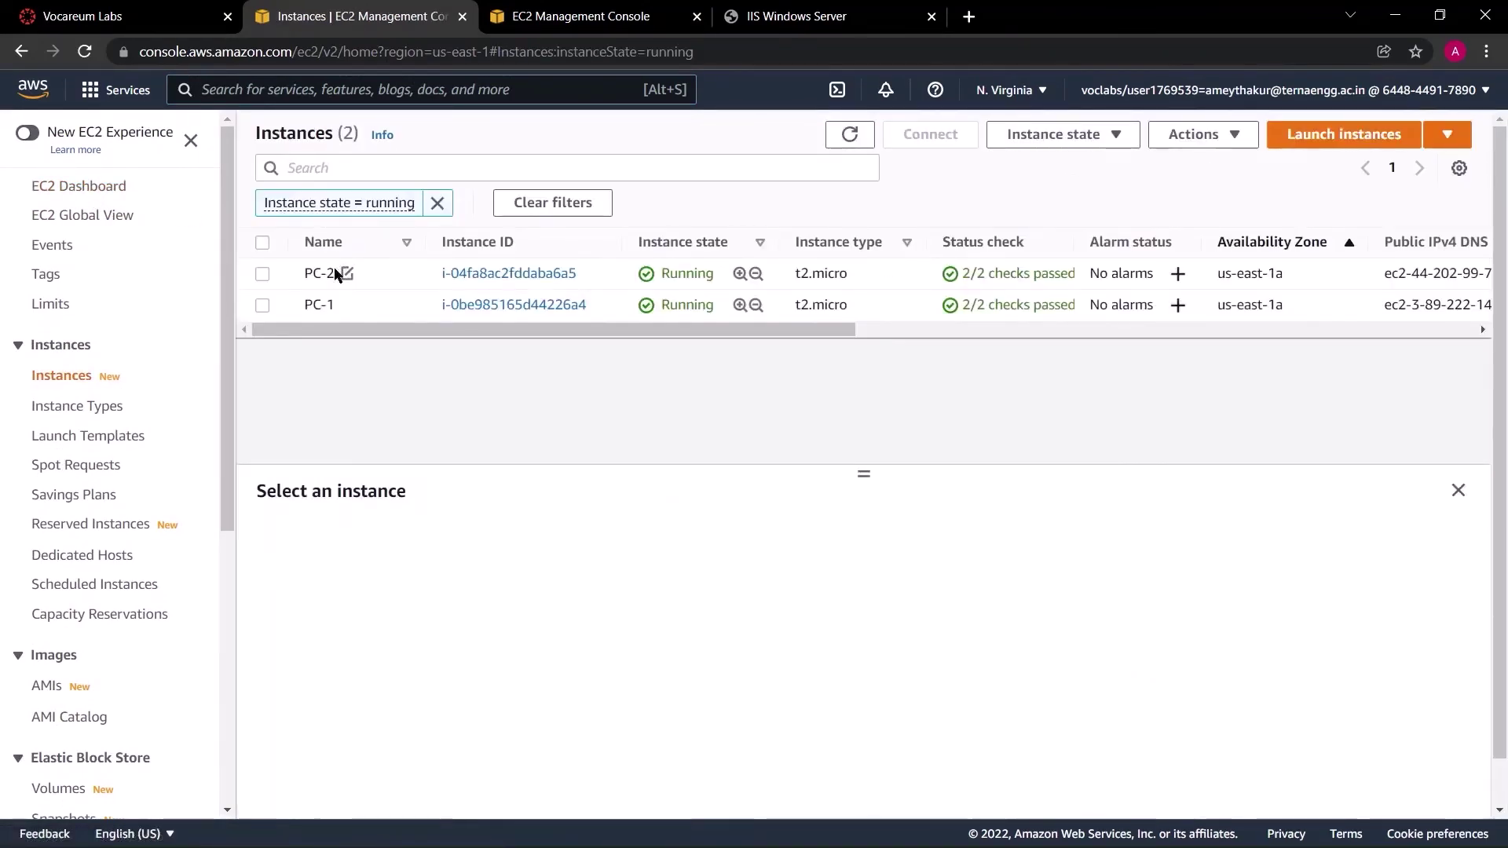
Step: Check which server answers on the load balancer's web page, and terminate the PC-1 instance
click(801, 16)
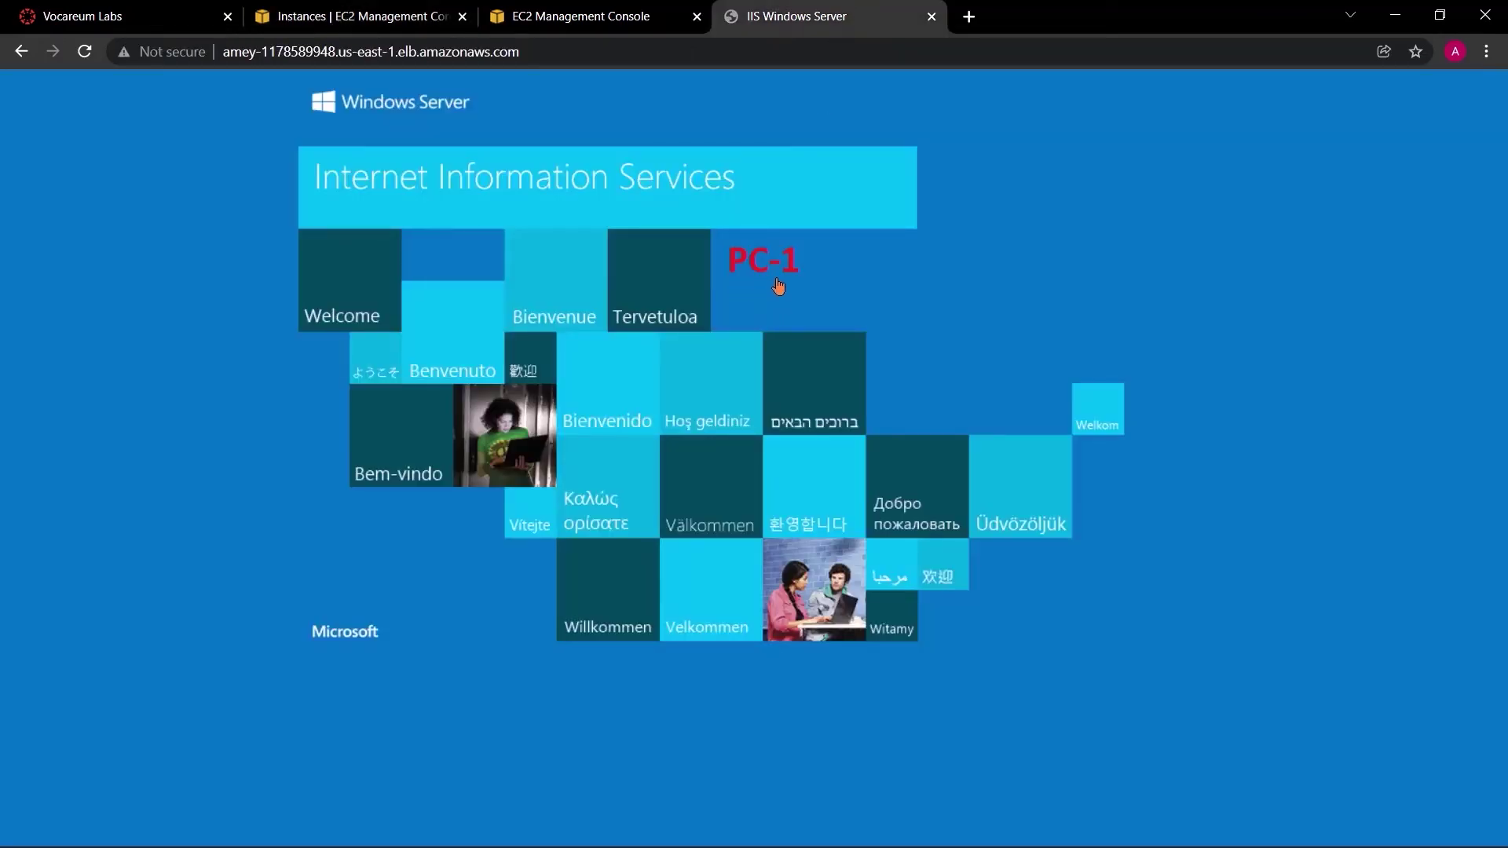
click(362, 16)
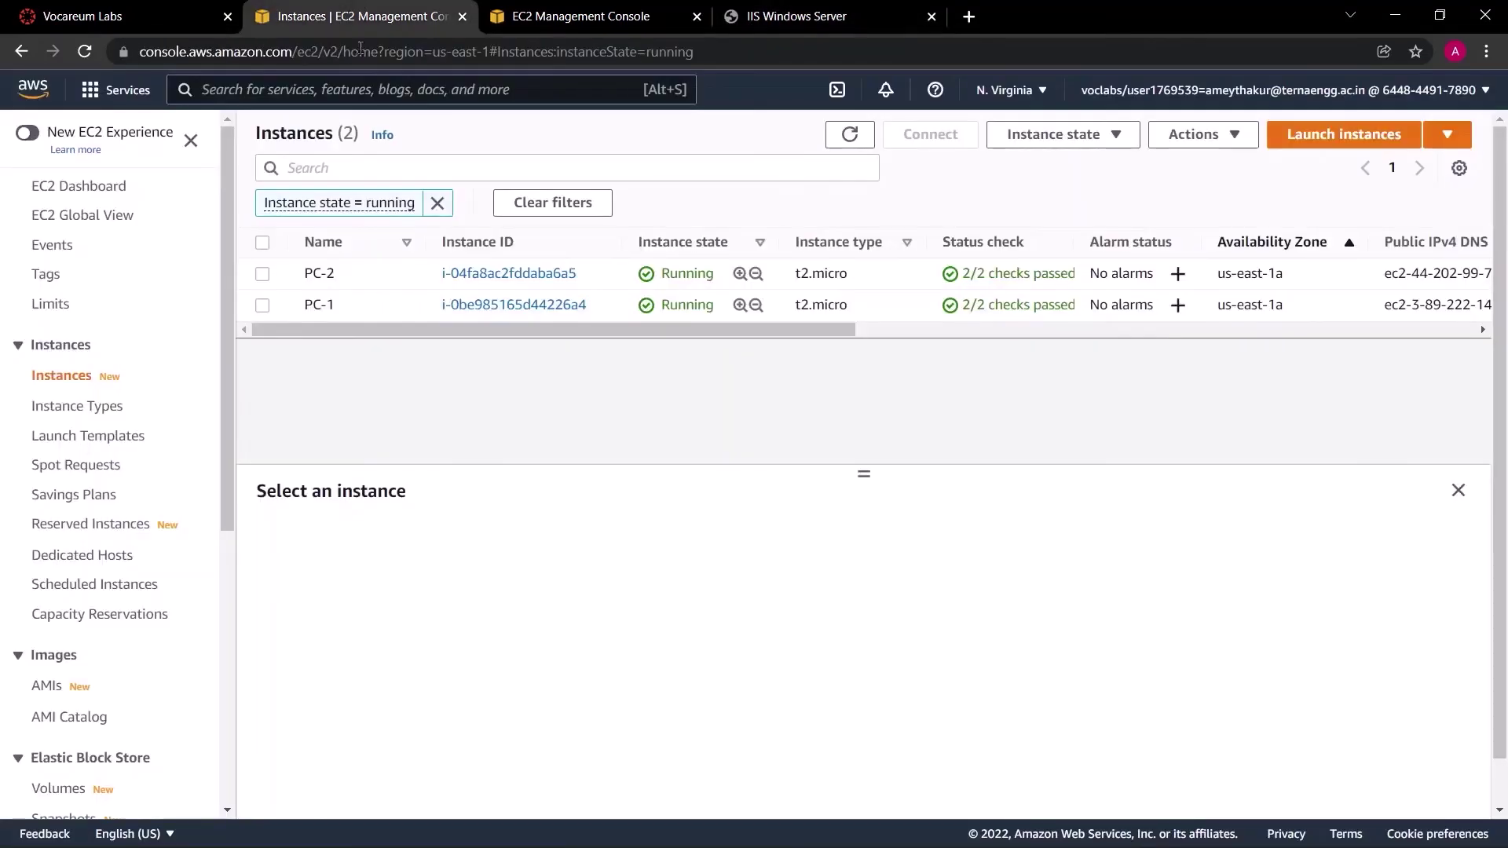
click(263, 306)
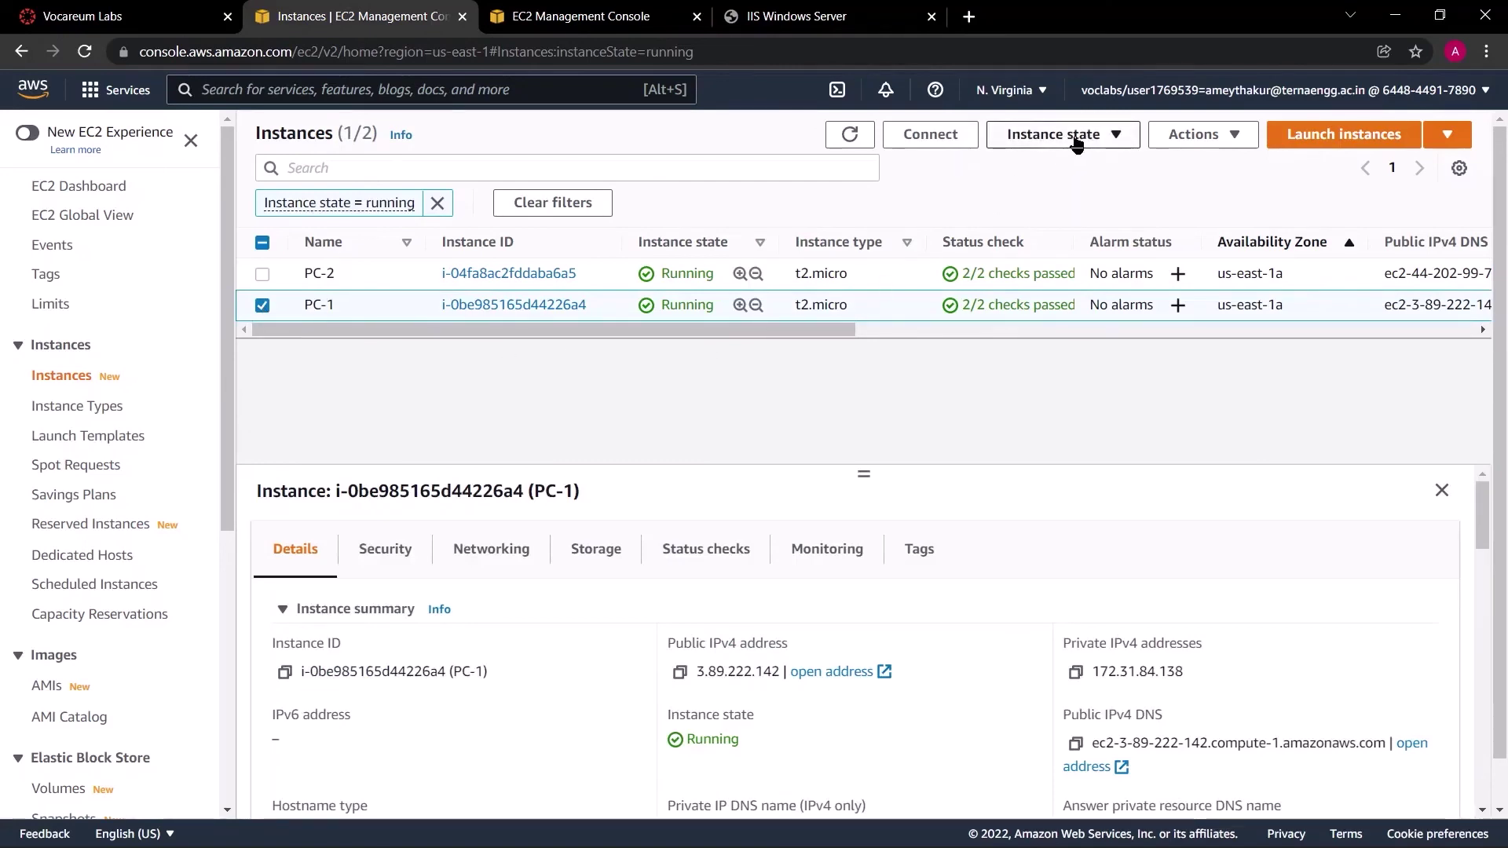
click(1077, 141)
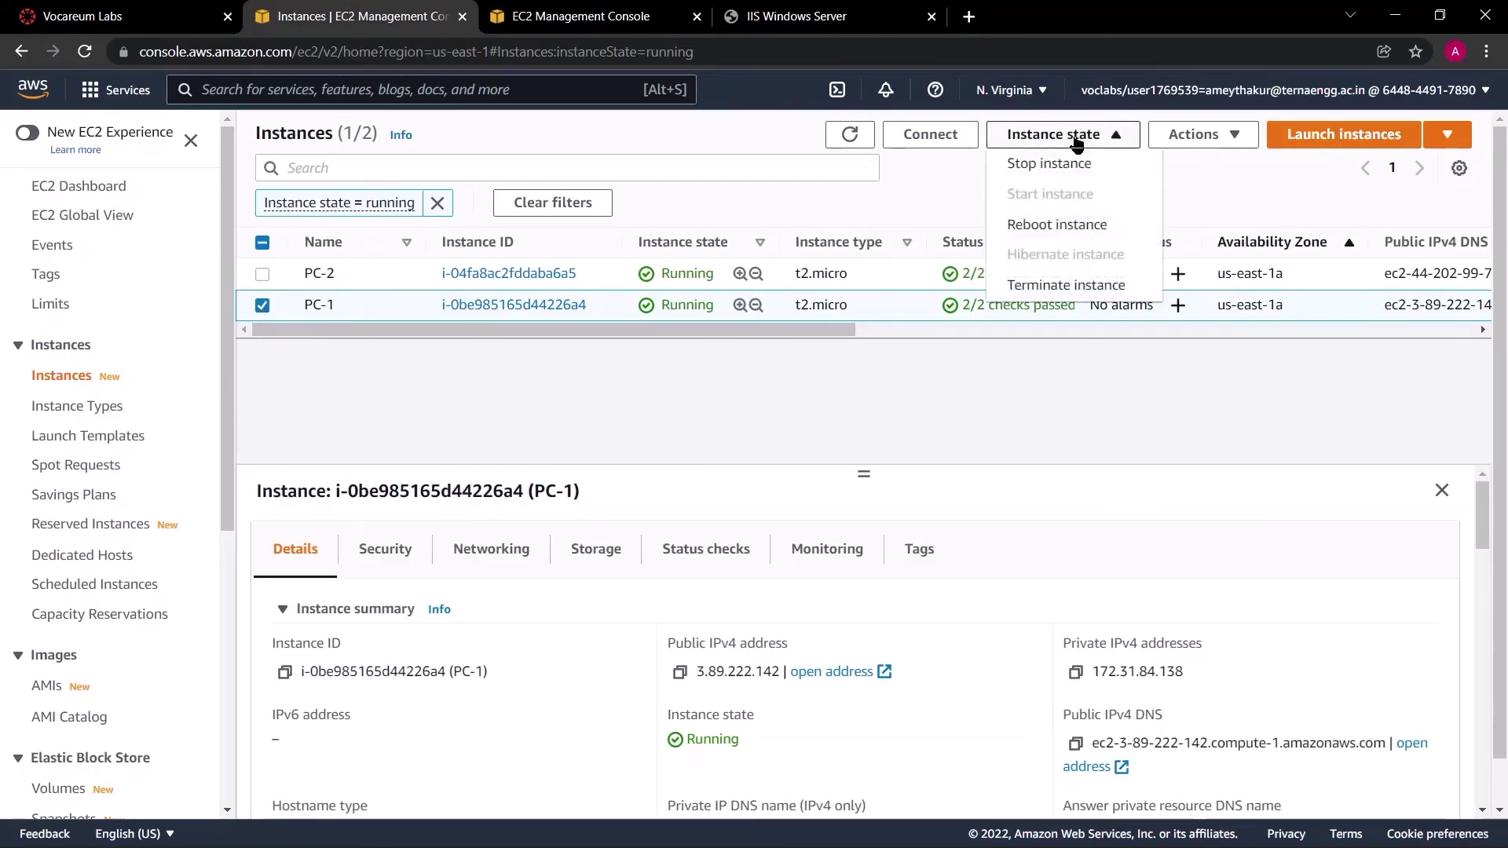
click(1096, 286)
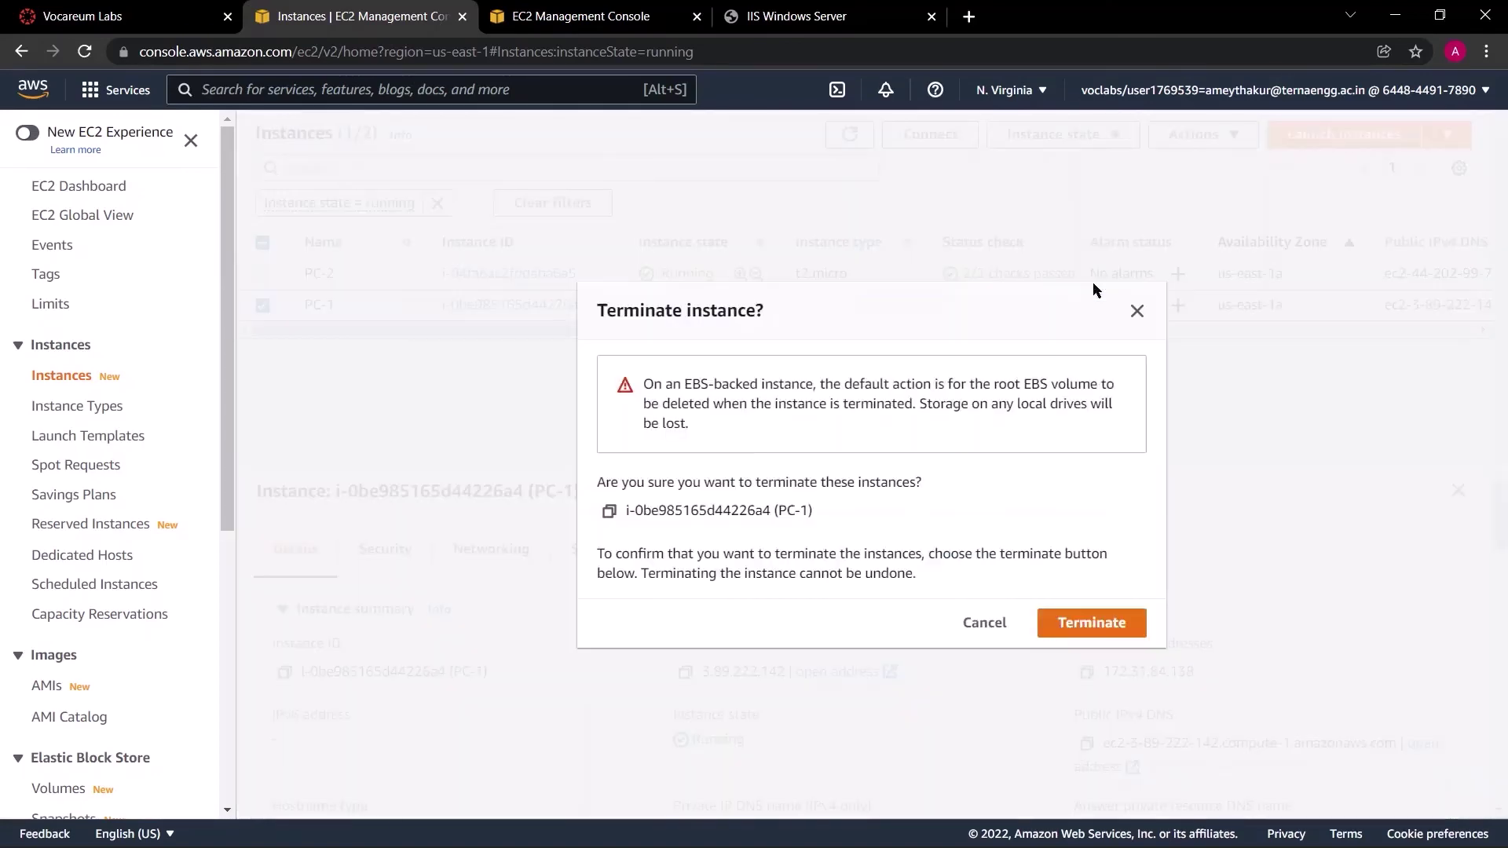
click(1115, 623)
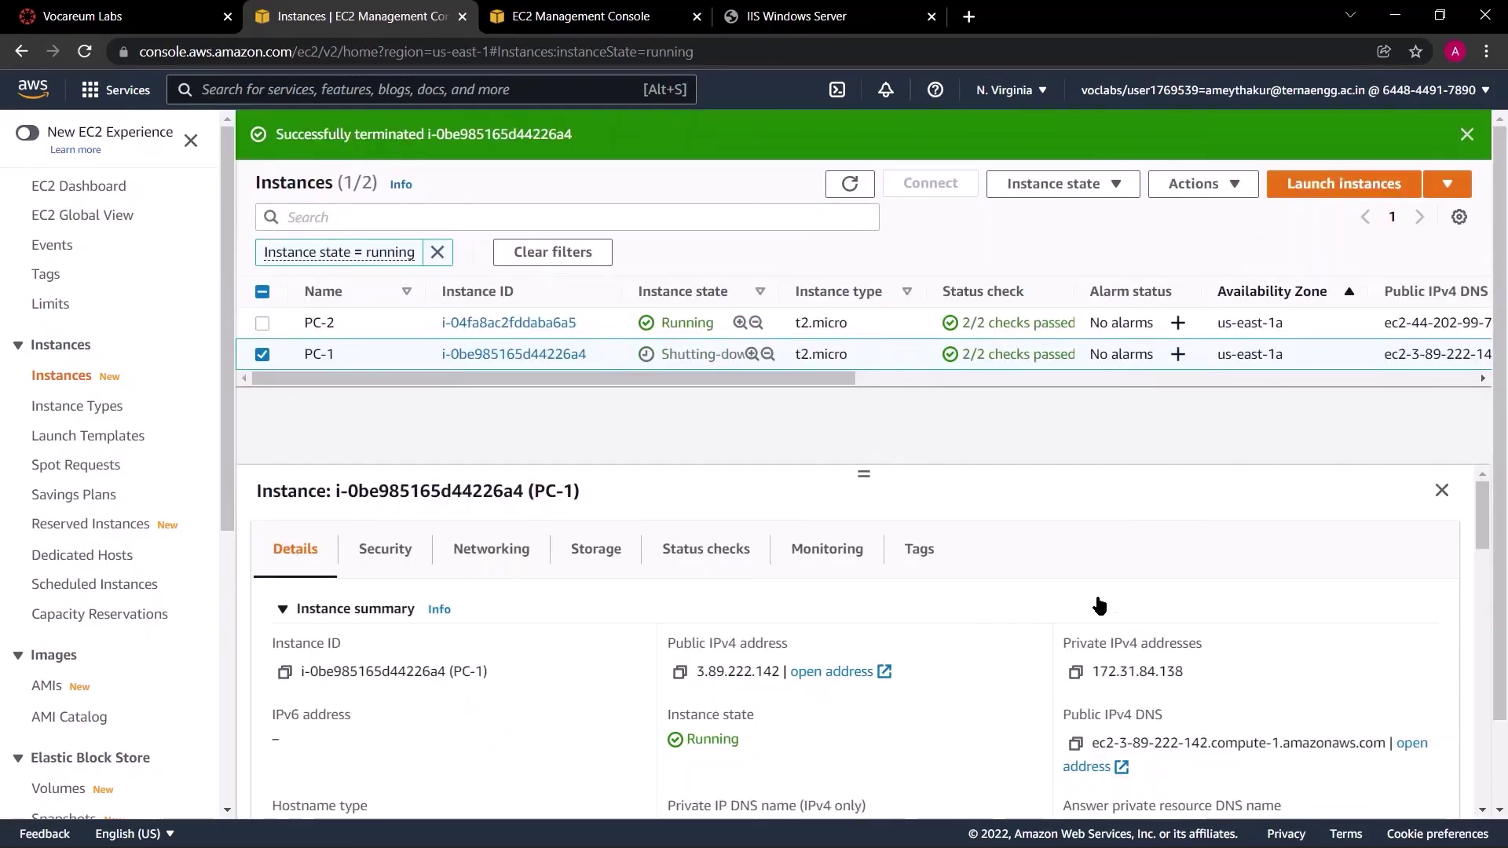
Step: Check the instance states of PC-1 and PC-2, refreshing the list of running instances
drag(663, 353, 746, 355)
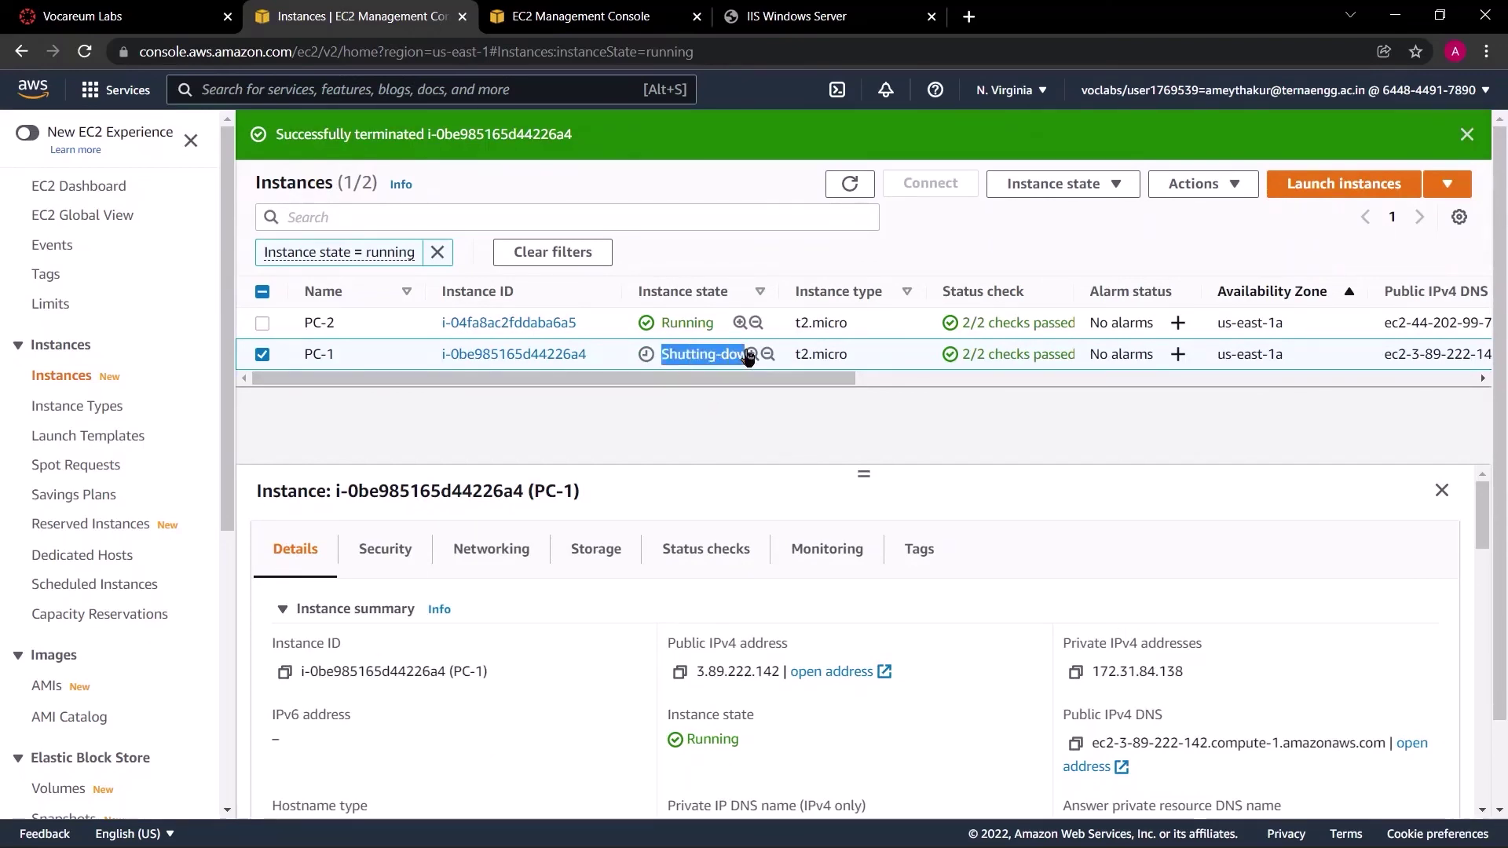
click(849, 183)
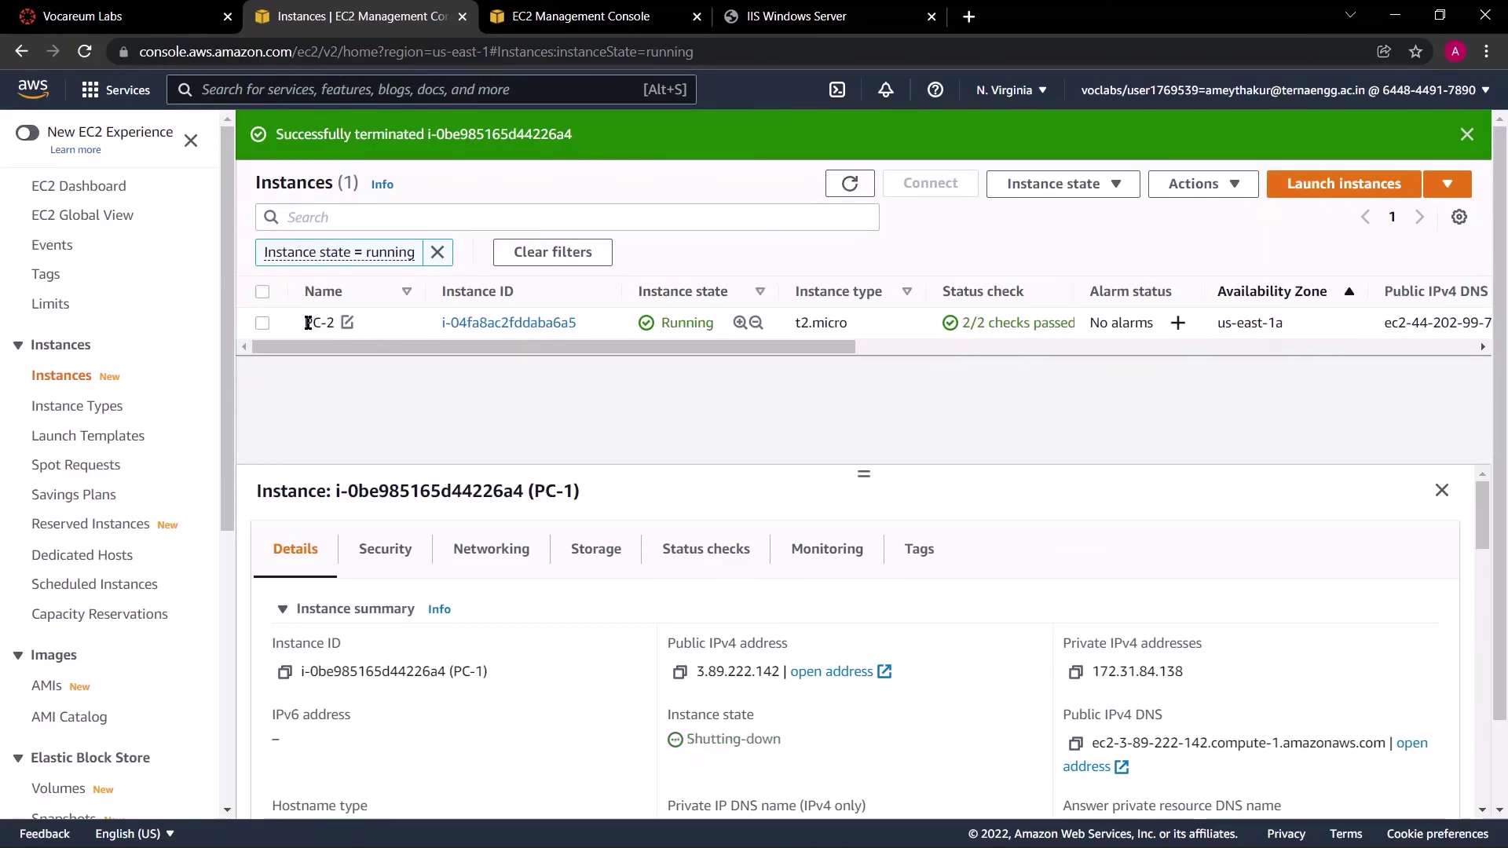
drag(306, 323, 338, 323)
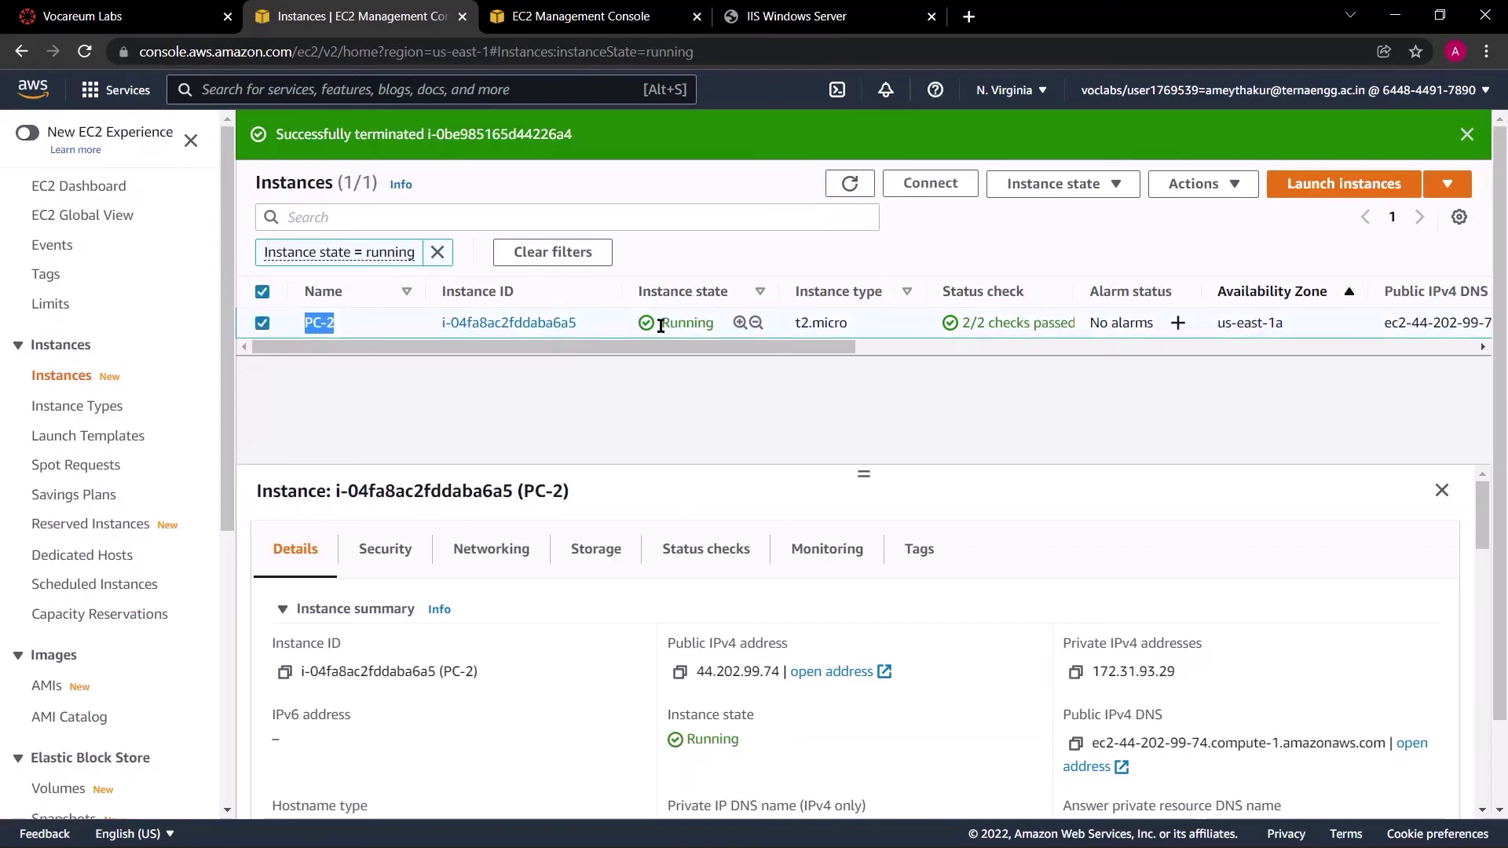
drag(662, 323, 713, 323)
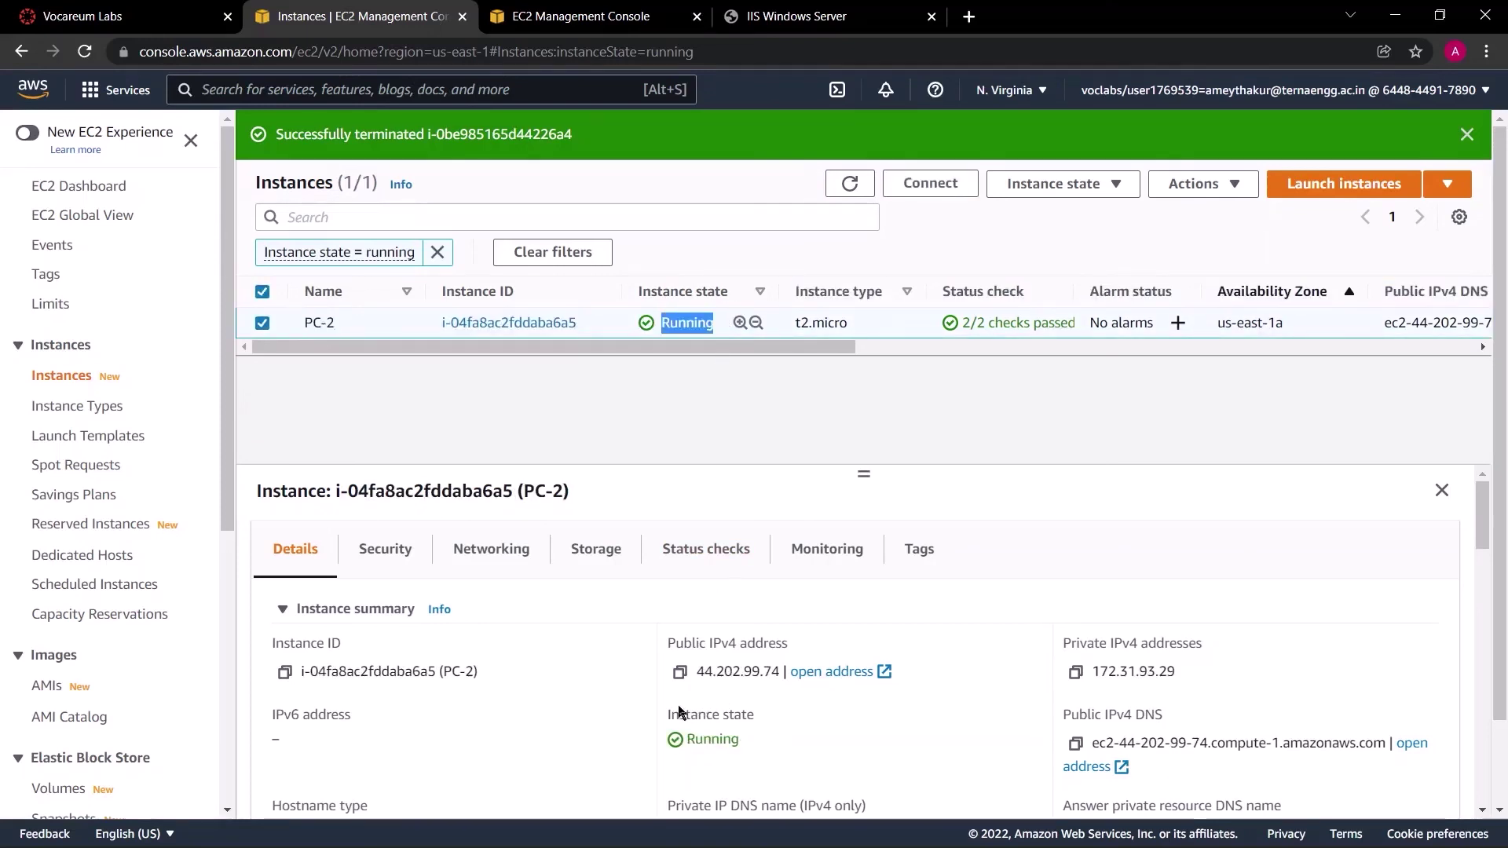
click(850, 183)
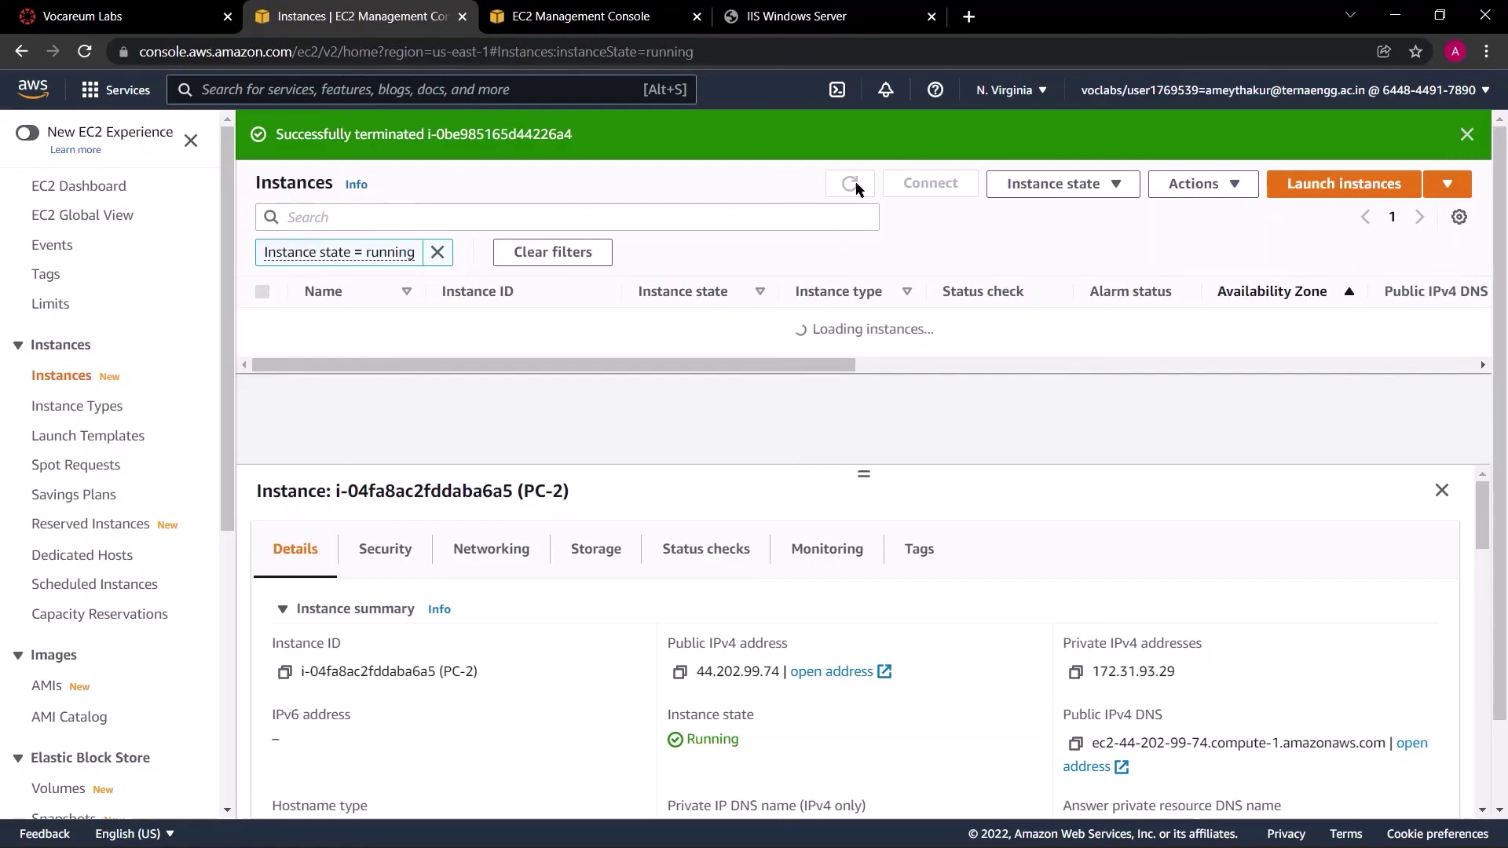
Step: Remove the running-state filter and refresh the instance list until PC-1's instance state is Terminated
click(437, 252)
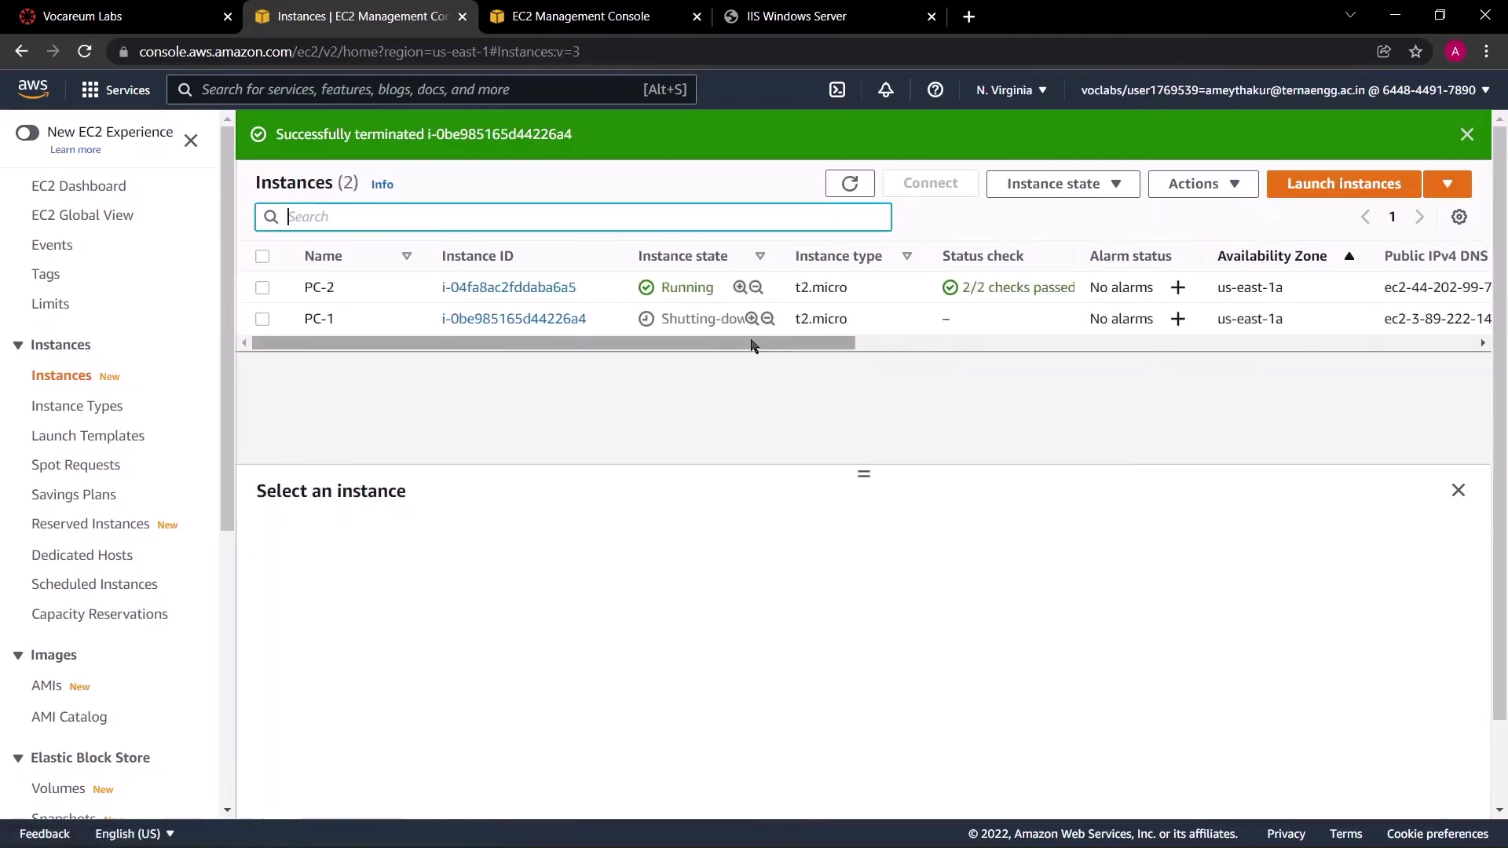
drag(662, 317, 748, 319)
click(858, 181)
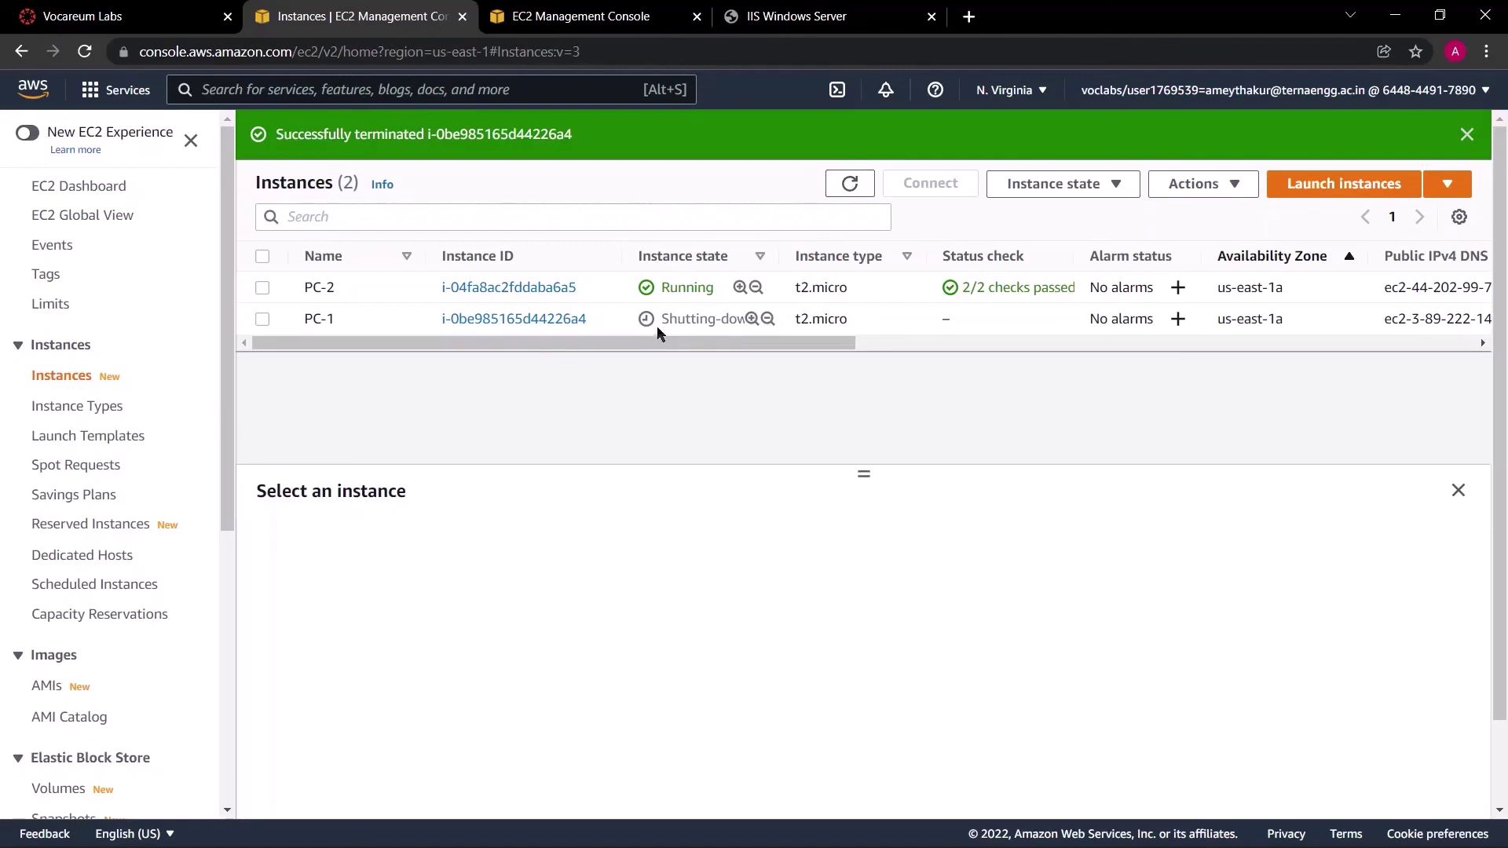
click(680, 317)
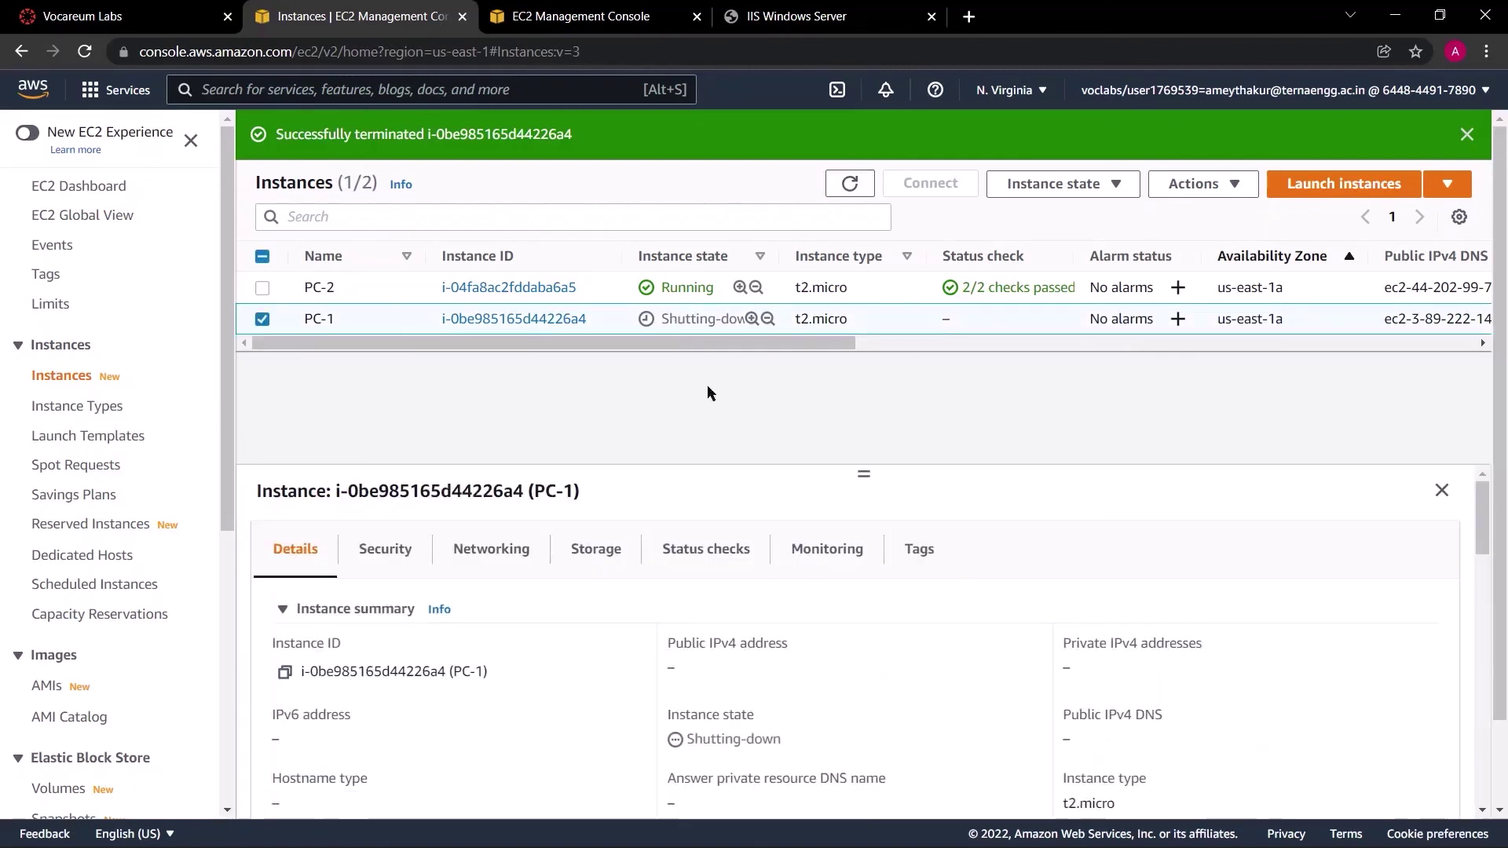
drag(785, 732, 669, 716)
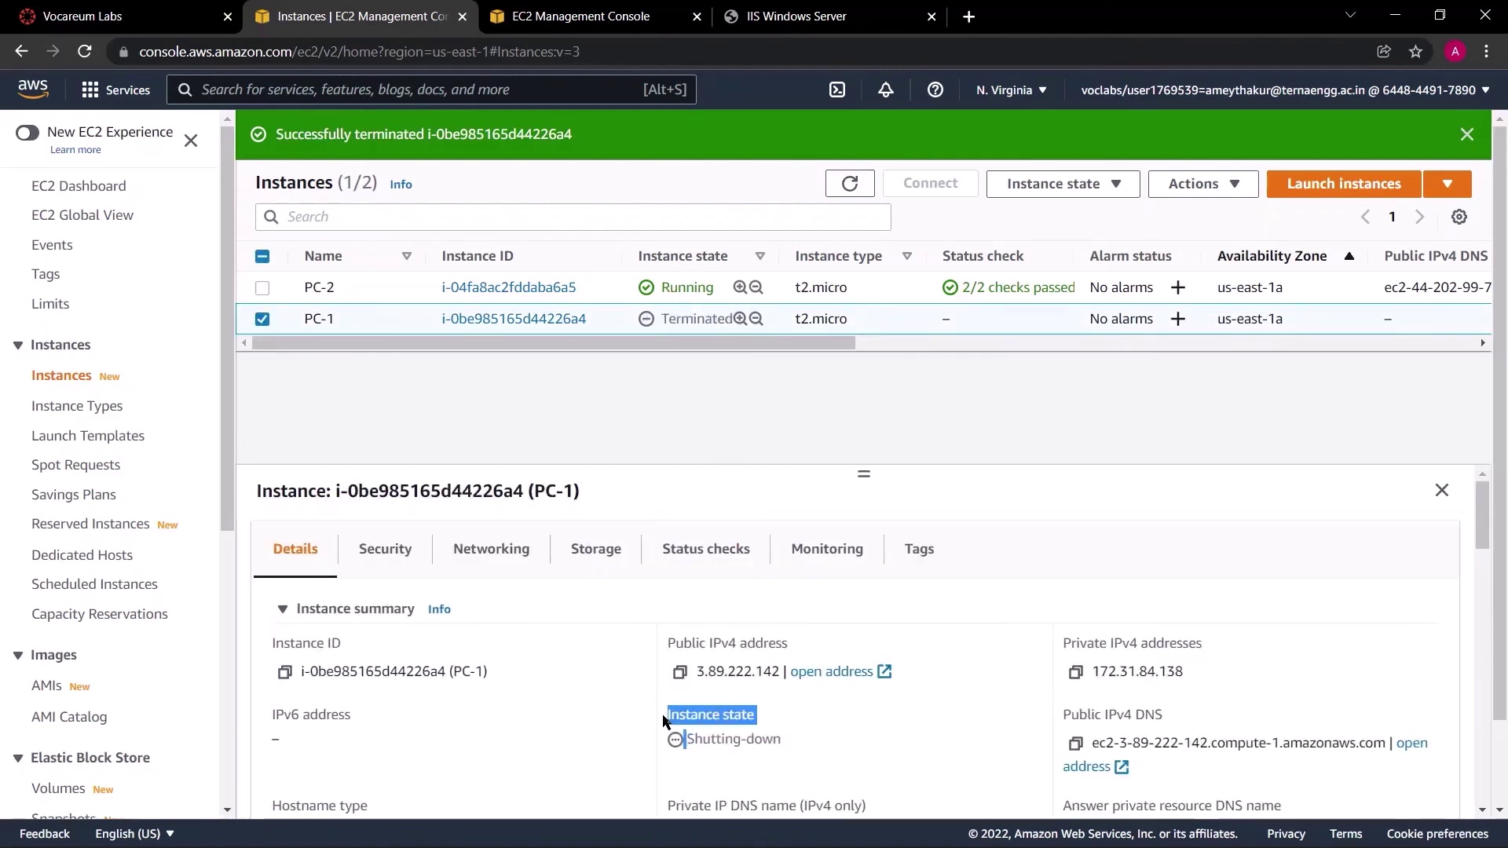
click(674, 716)
click(850, 185)
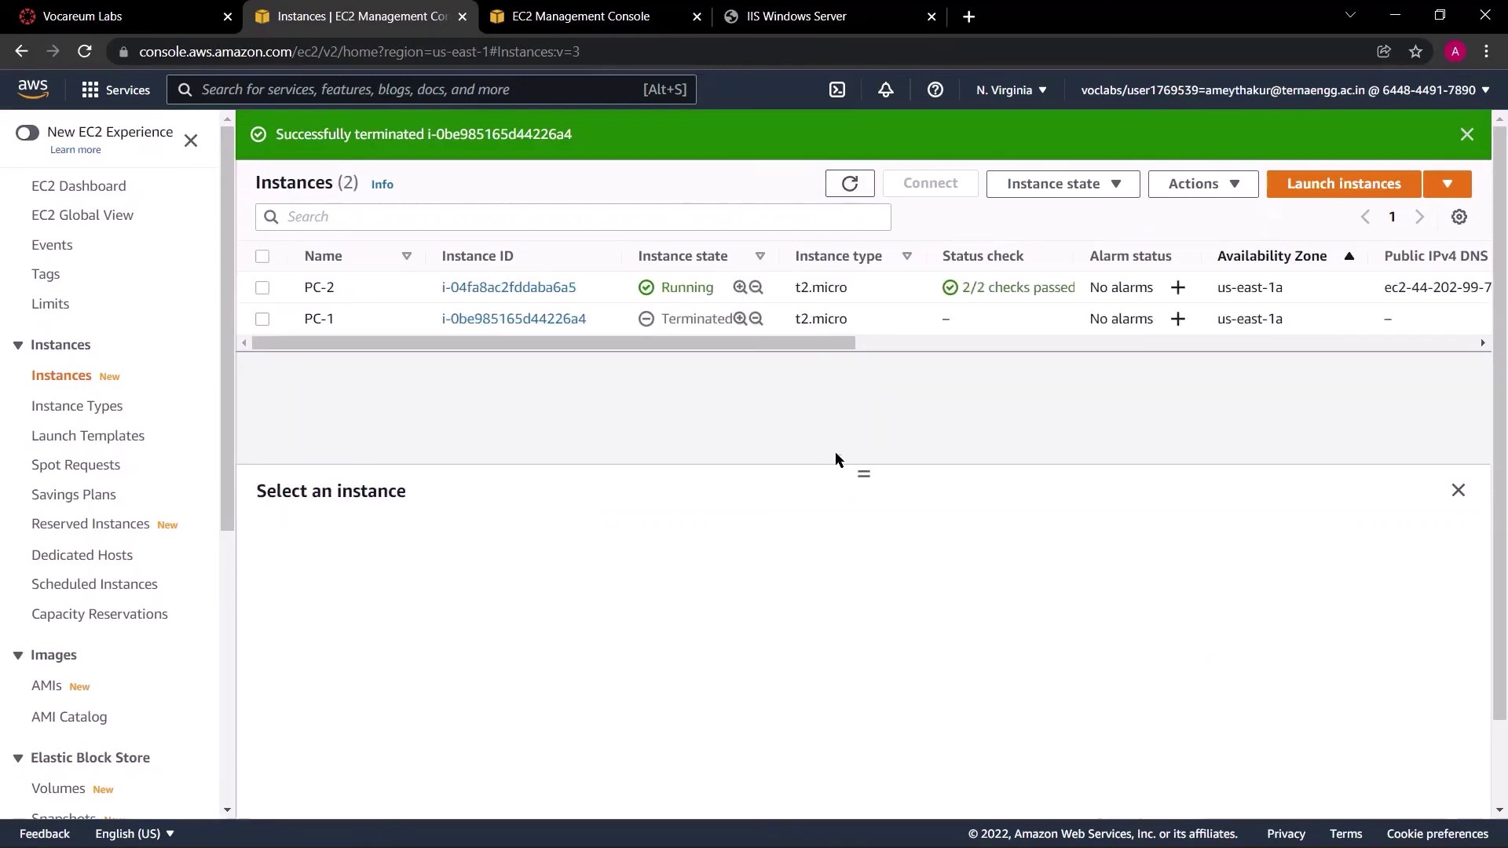
click(728, 319)
drag(771, 741, 644, 726)
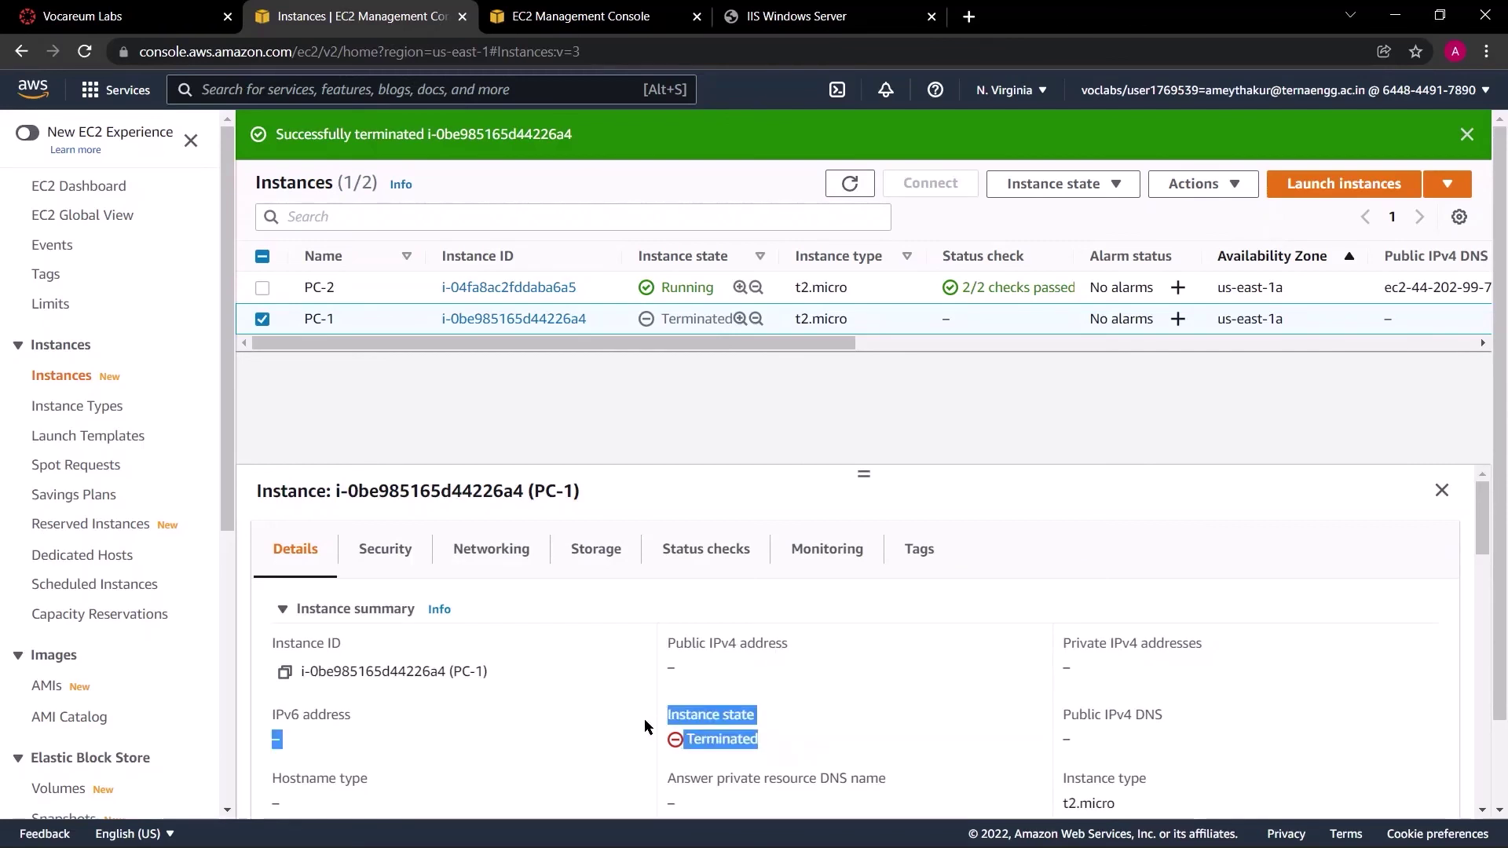
Step: Select the PC-2 instance and check its instance state in the instance details
click(677, 288)
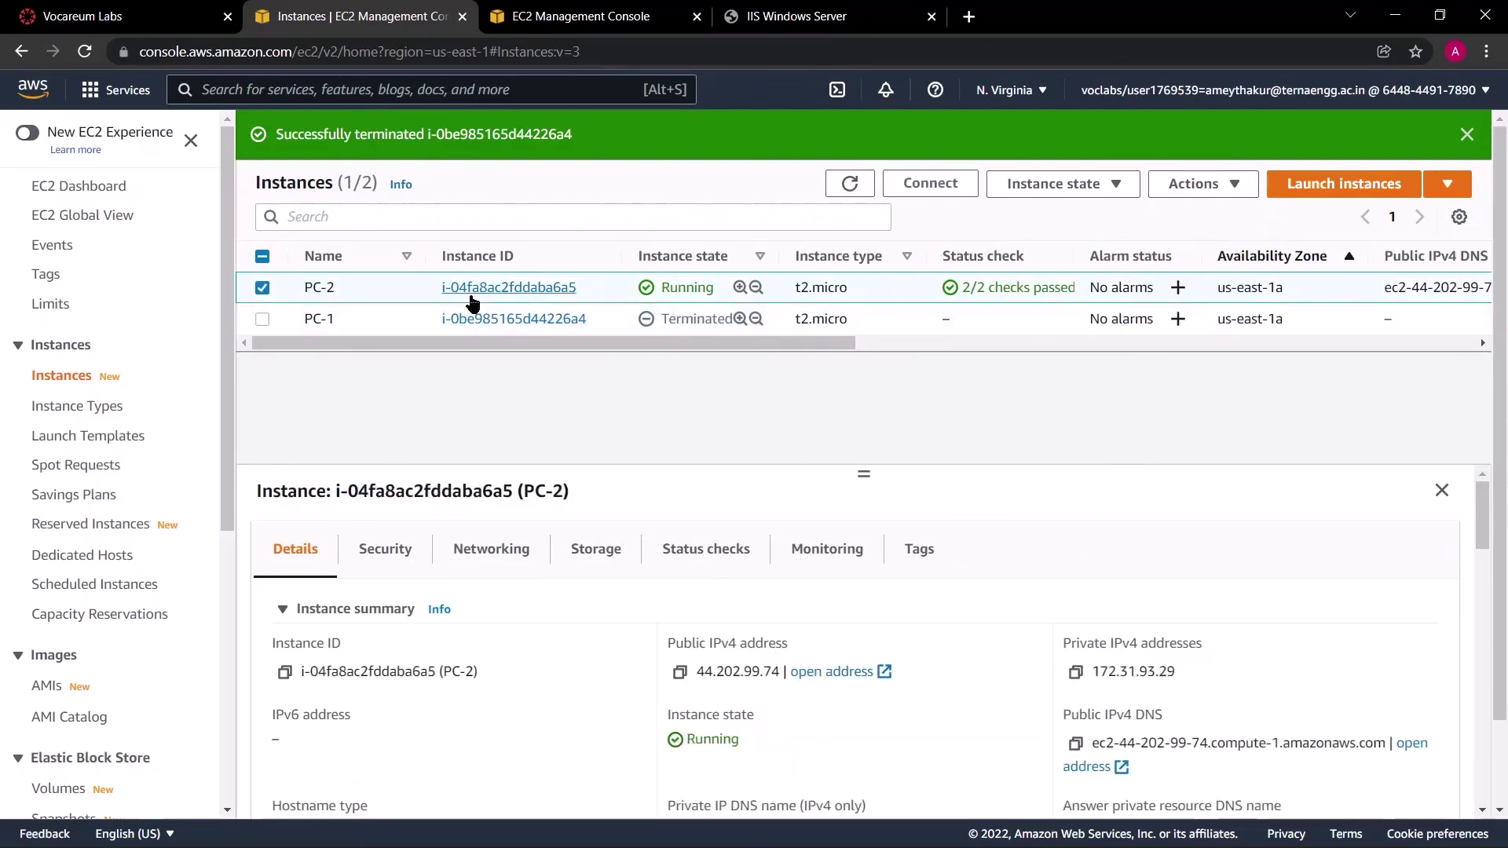
drag(667, 713, 766, 747)
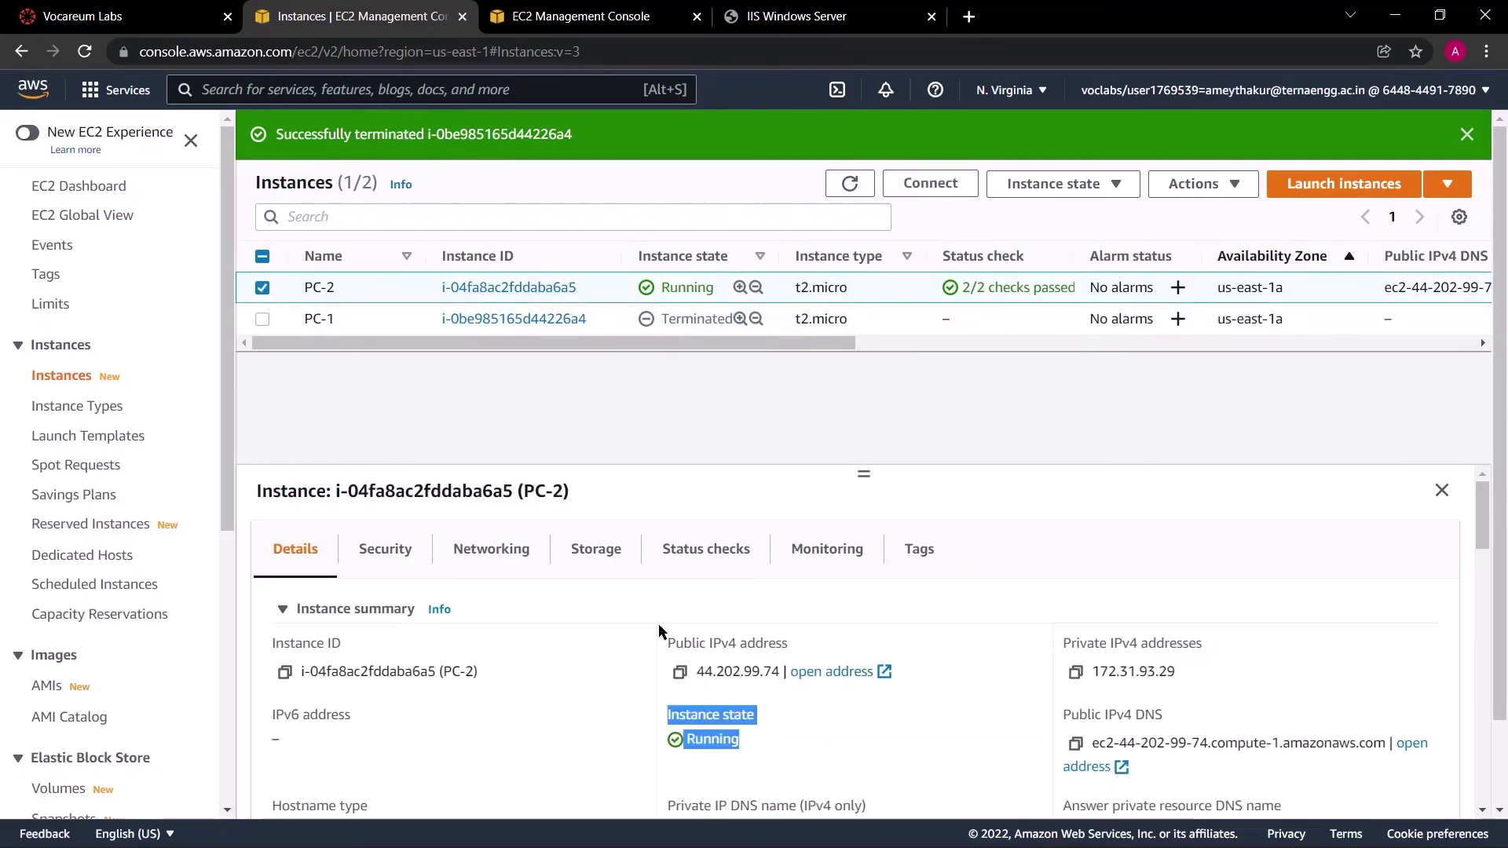
drag(562, 490, 531, 492)
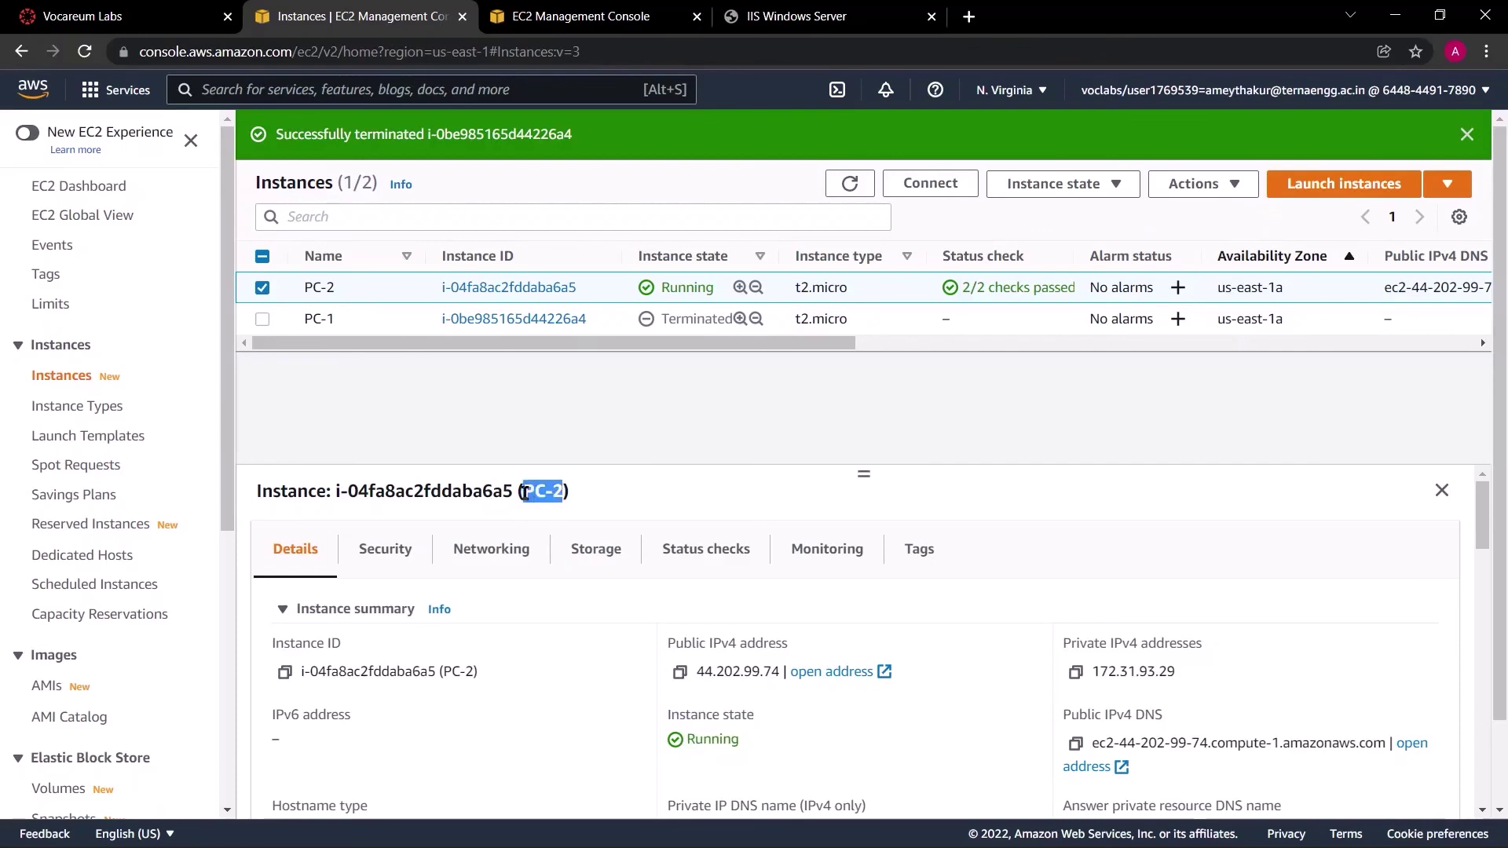
Step: Reload the load balancer's web page, and open its copied DNS name in an additional browser tab
click(794, 8)
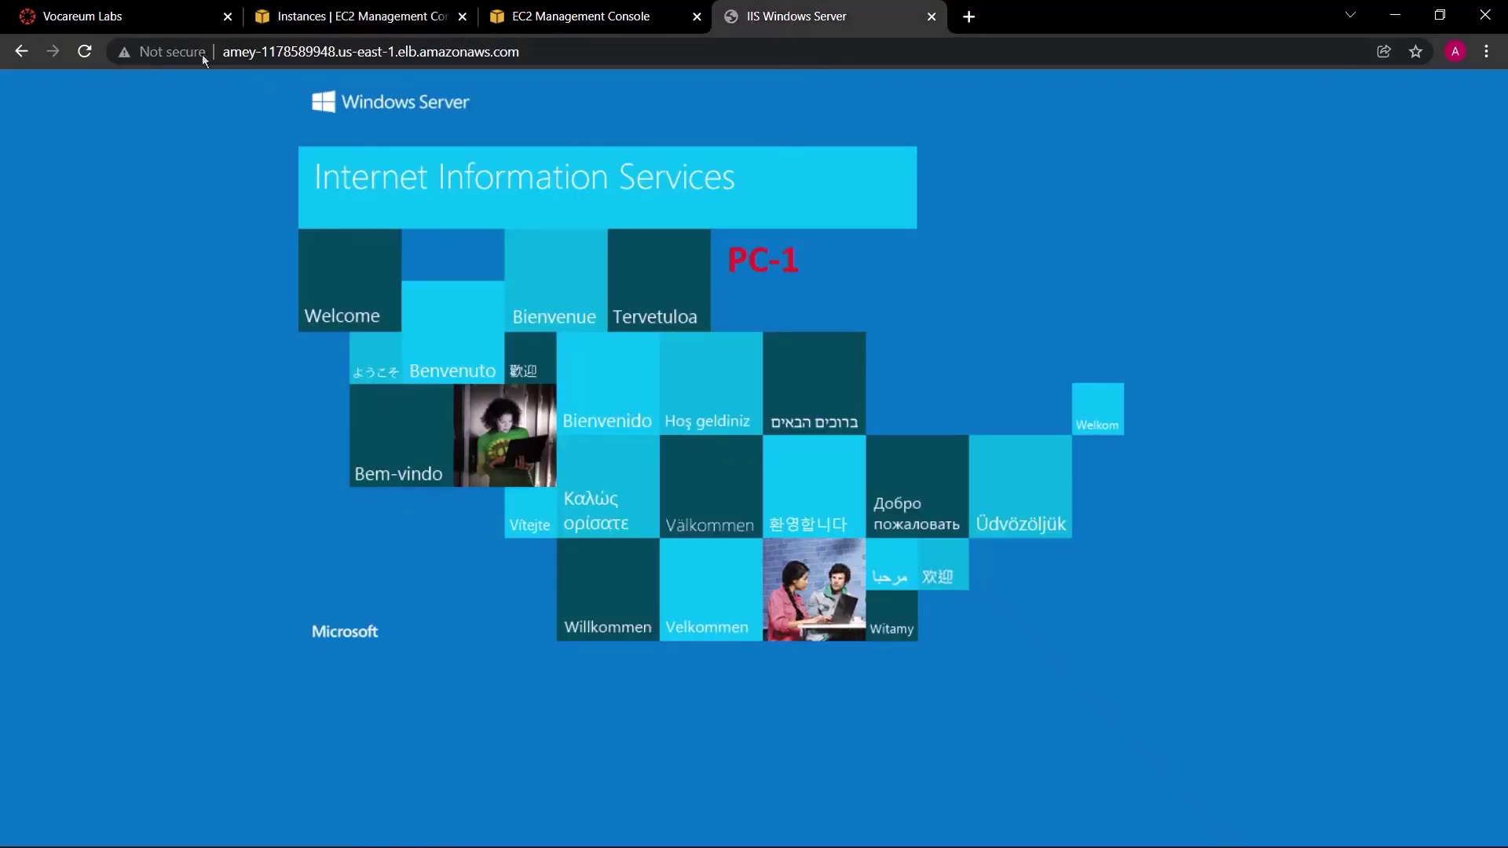
click(82, 52)
click(582, 16)
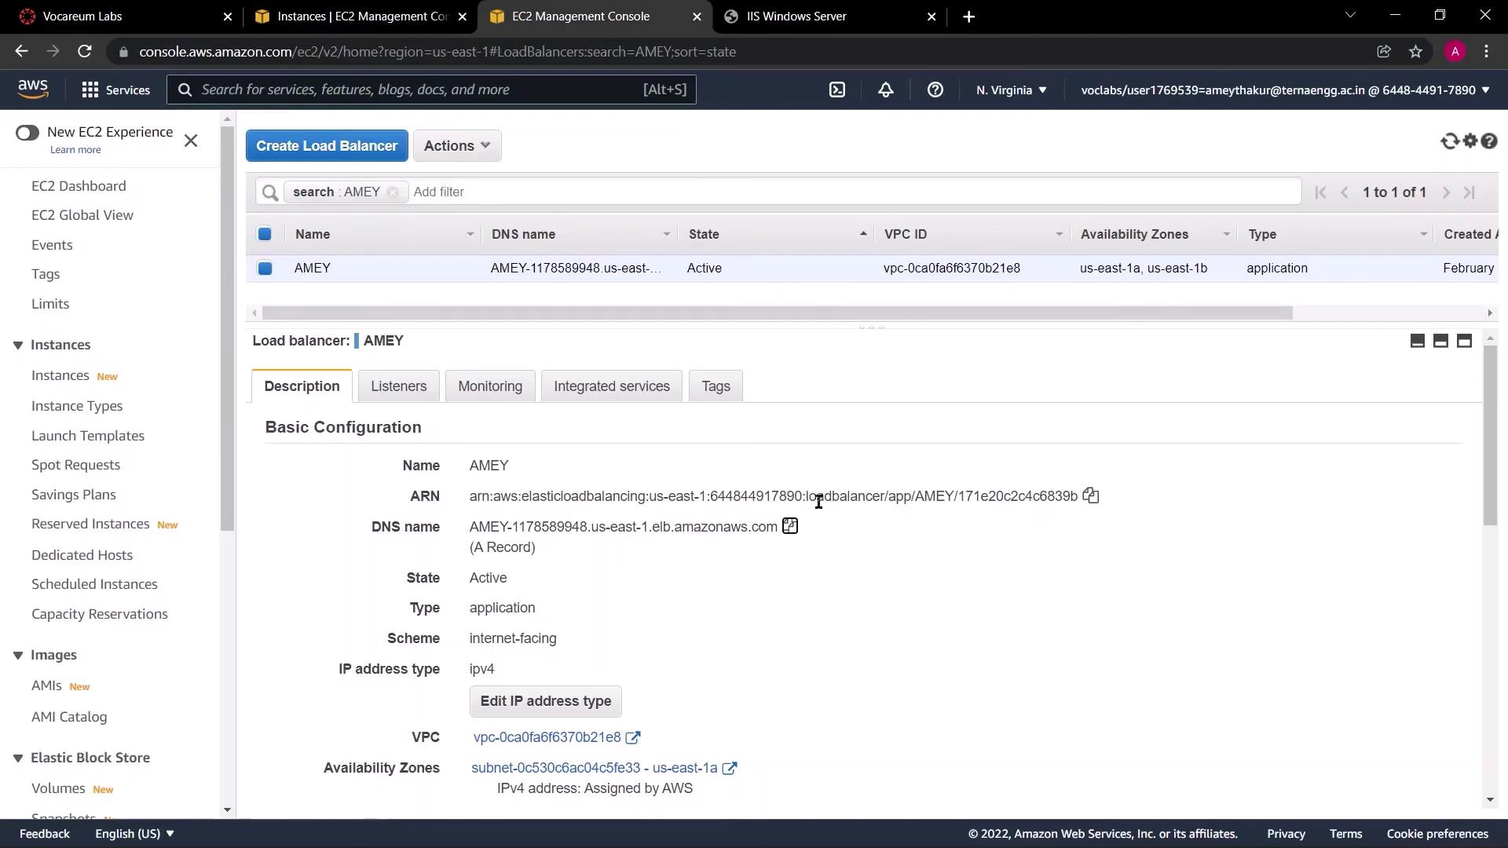
click(791, 526)
click(970, 19)
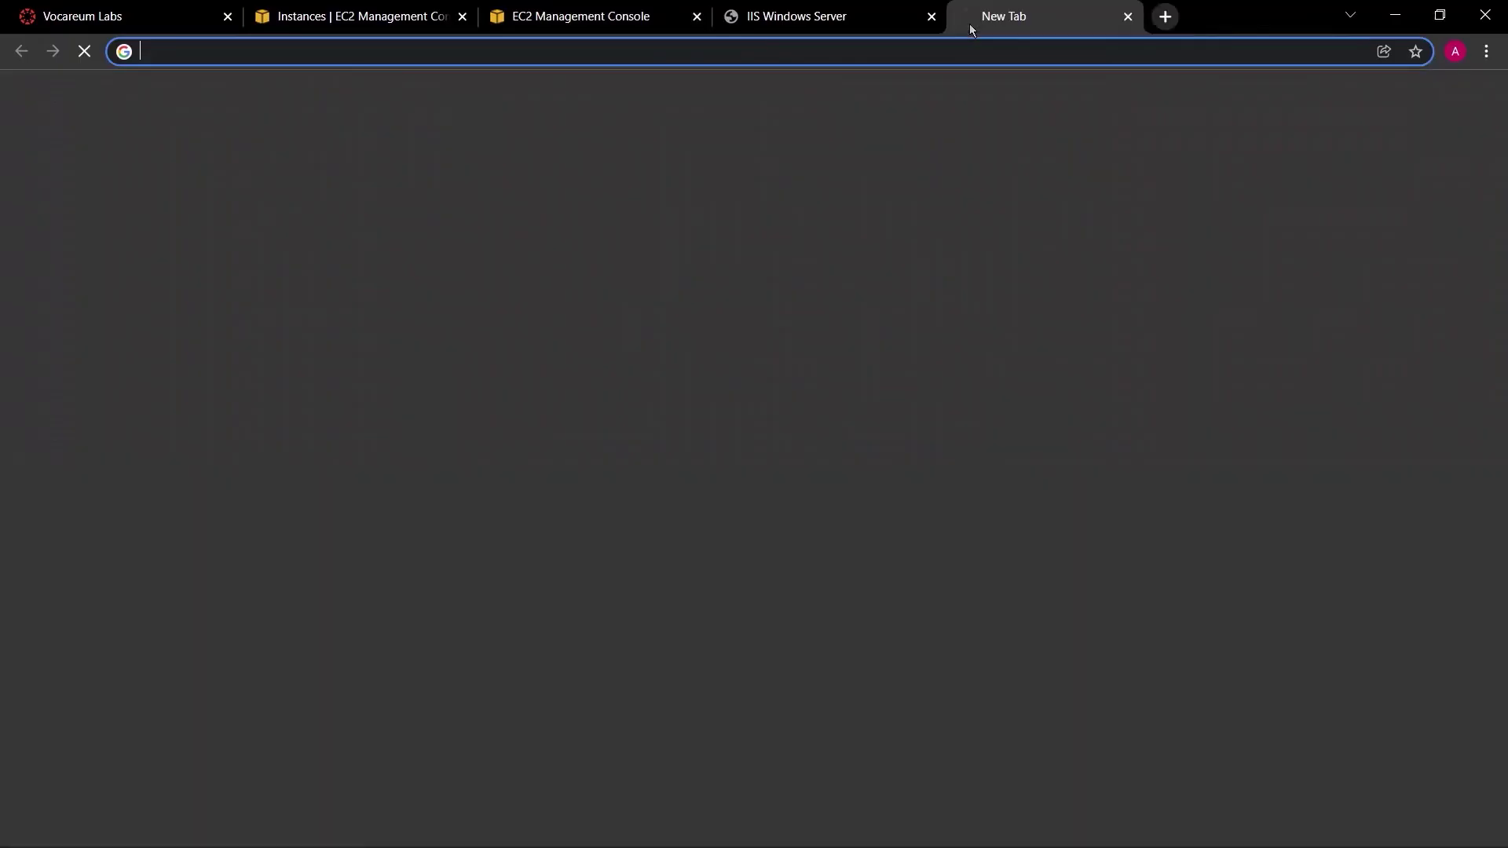
key(ctrl+v)
key(Return)
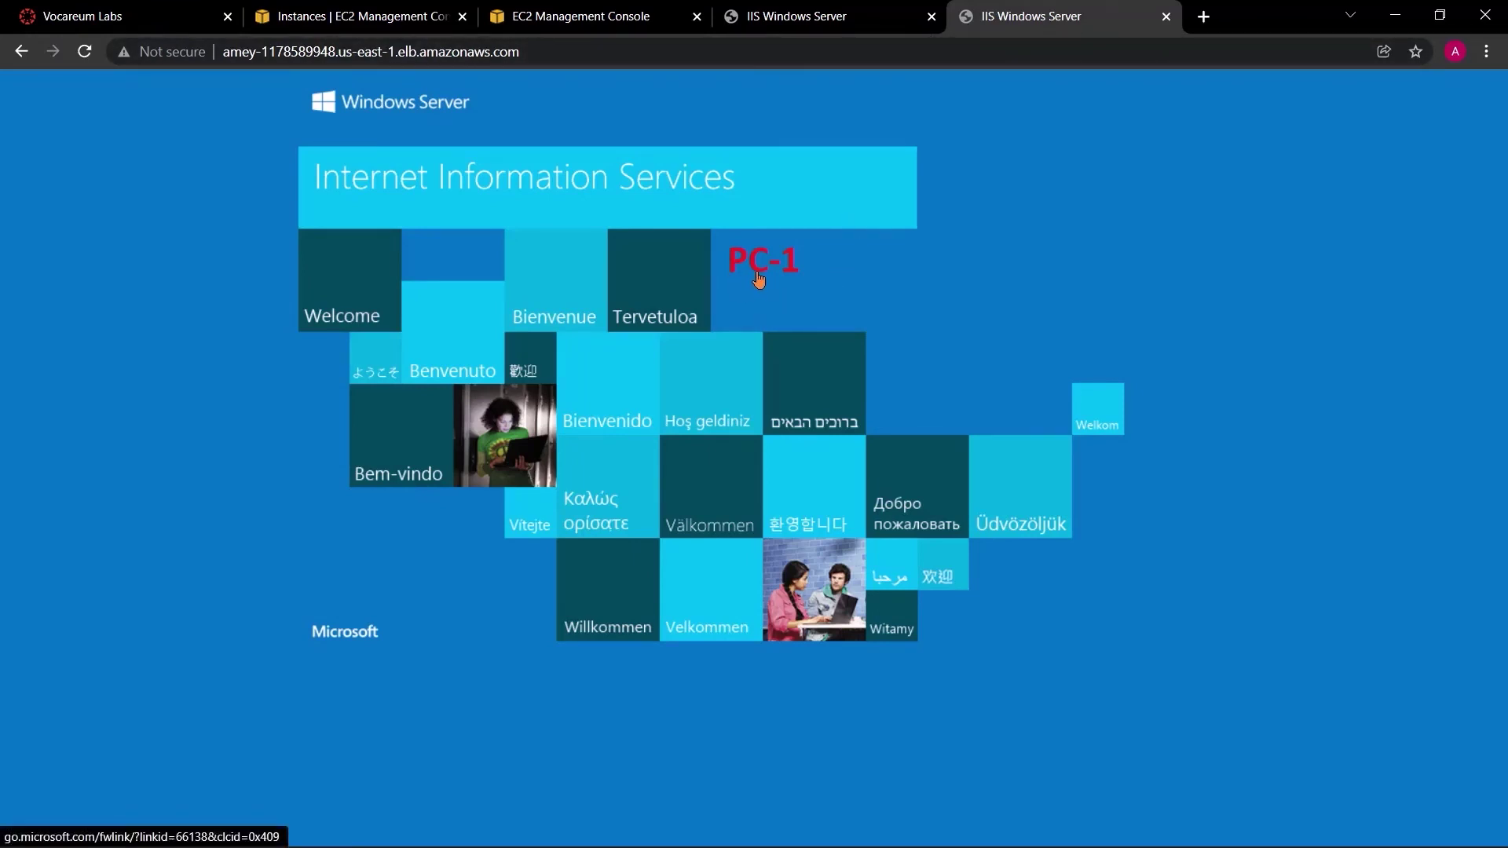
Step: Close both IIS web page tabs and open the load balancer's freshly copied DNS name in a new browser tab
click(930, 17)
click(928, 17)
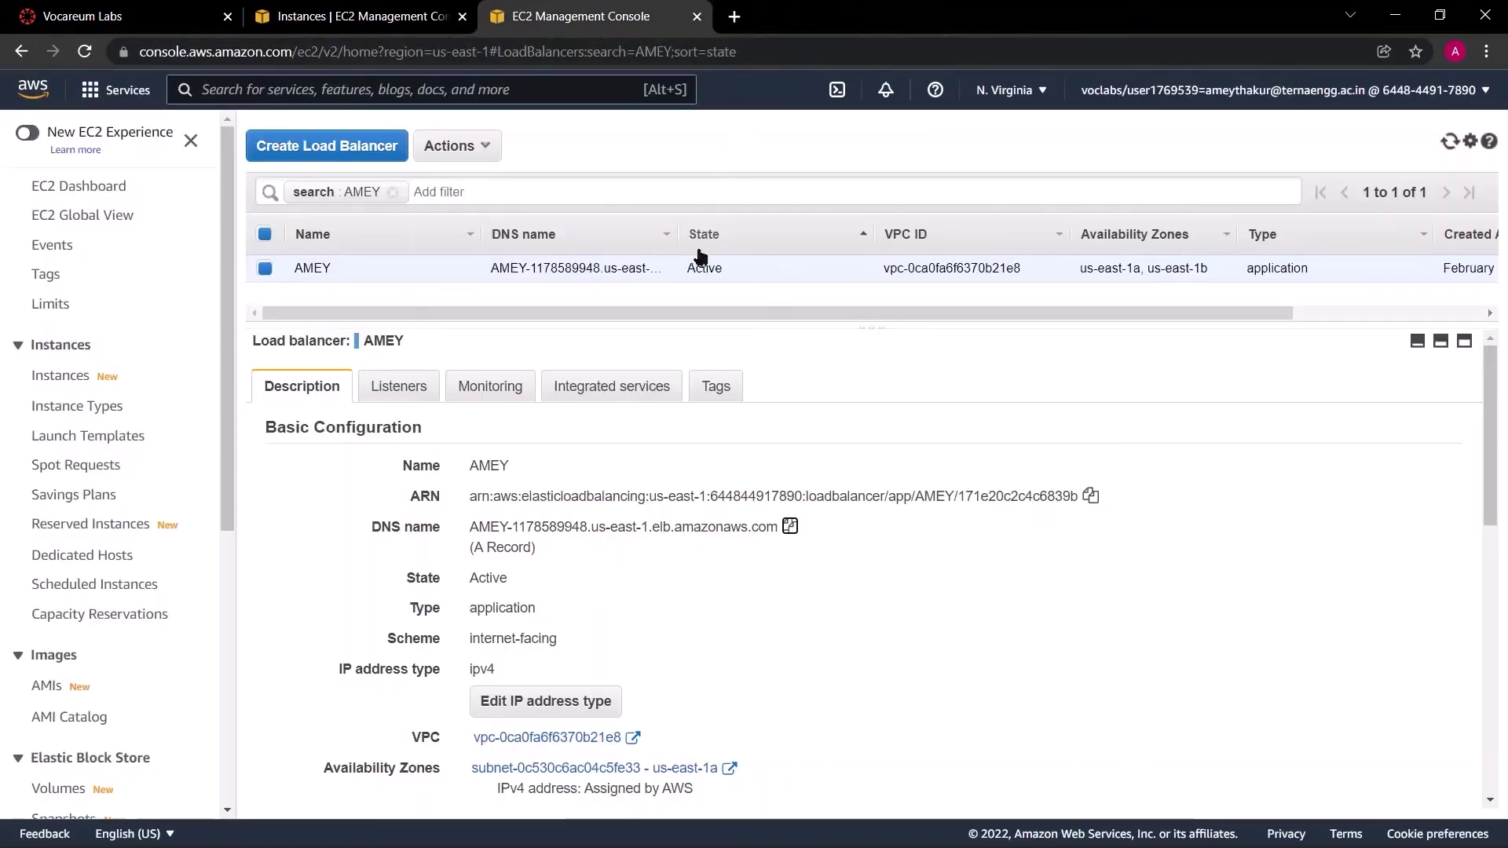
click(790, 526)
click(734, 16)
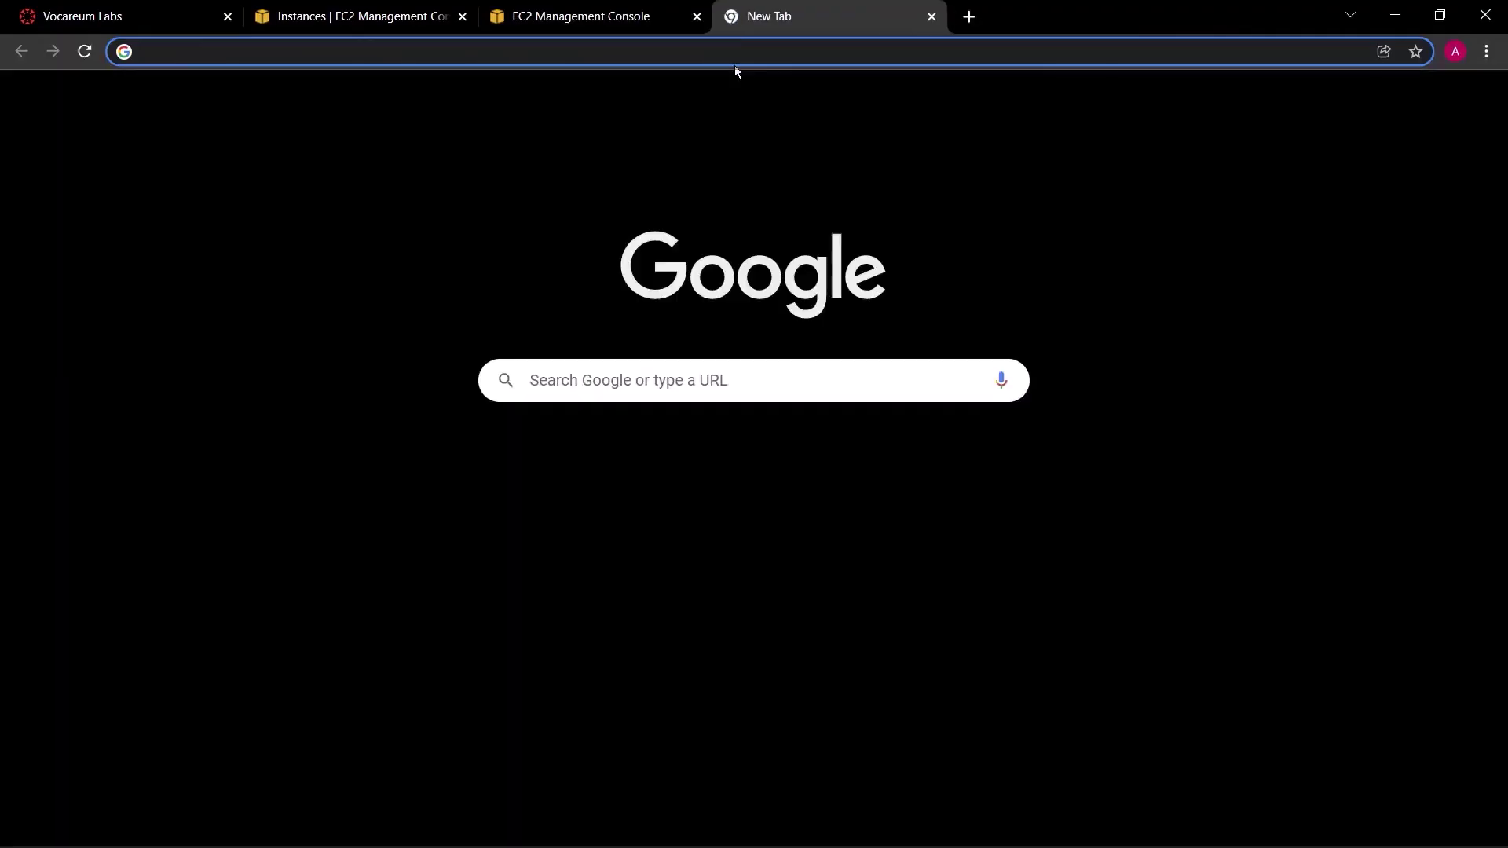
key(ctrl+v)
key(Return)
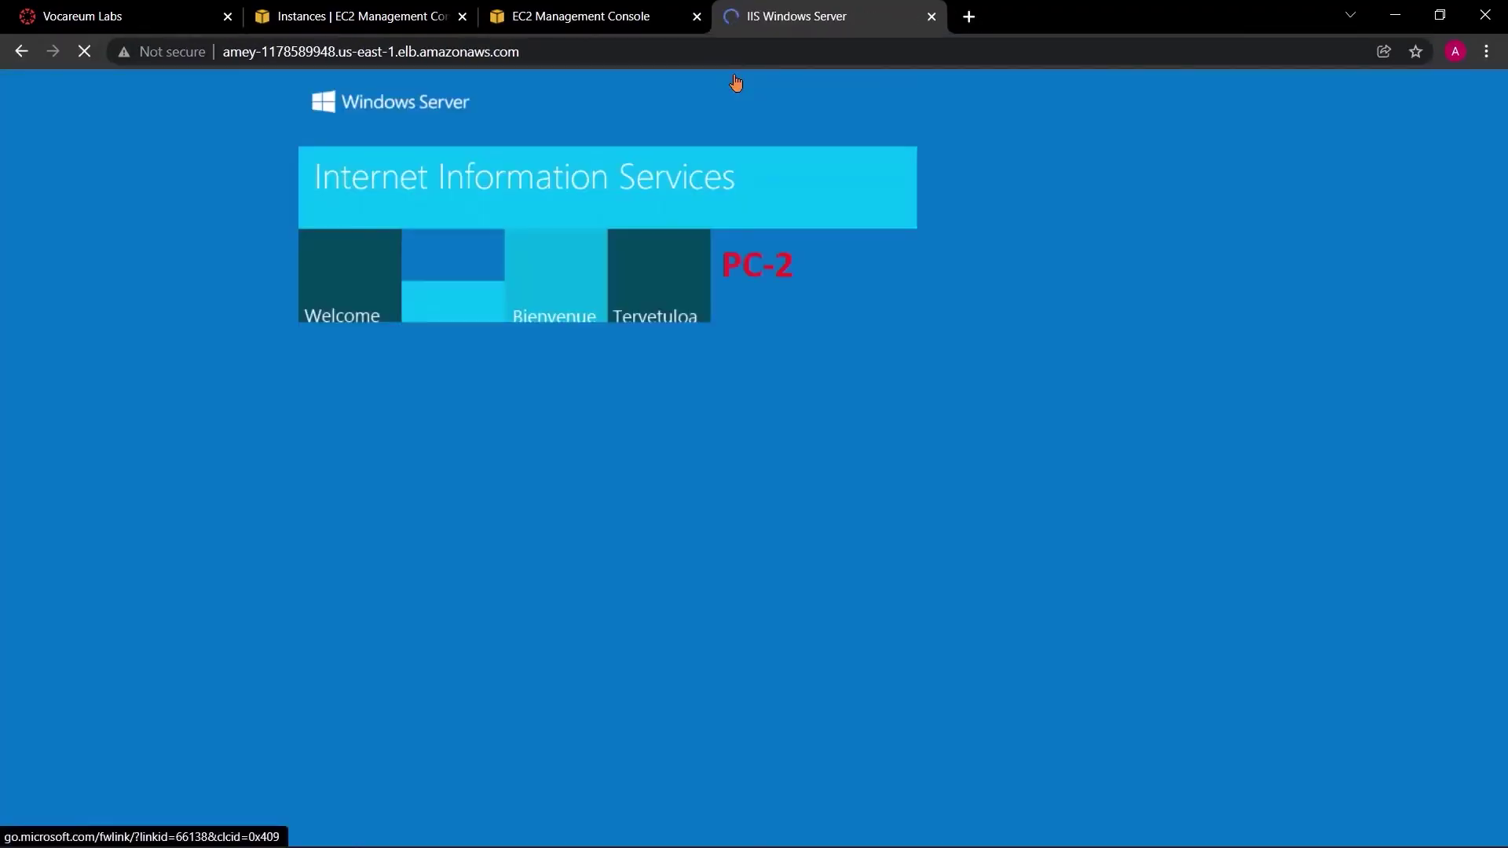